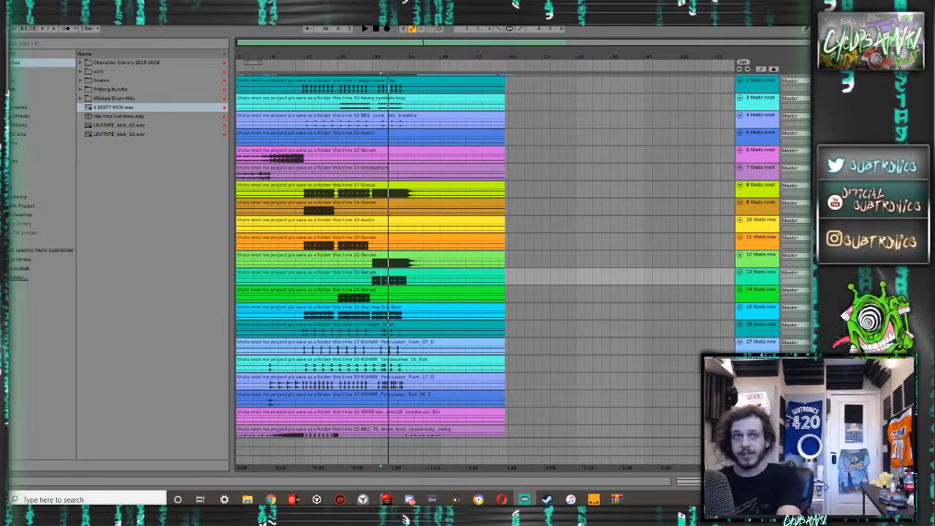
# - Delete the first track, which holds the full project bounce
pyautogui.scroll(1, 290, 149)
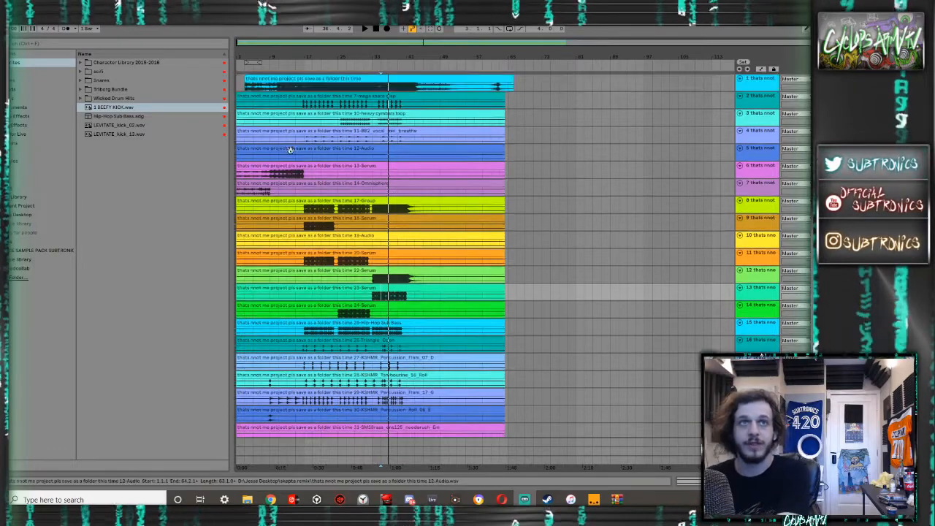
pyautogui.click(767, 86)
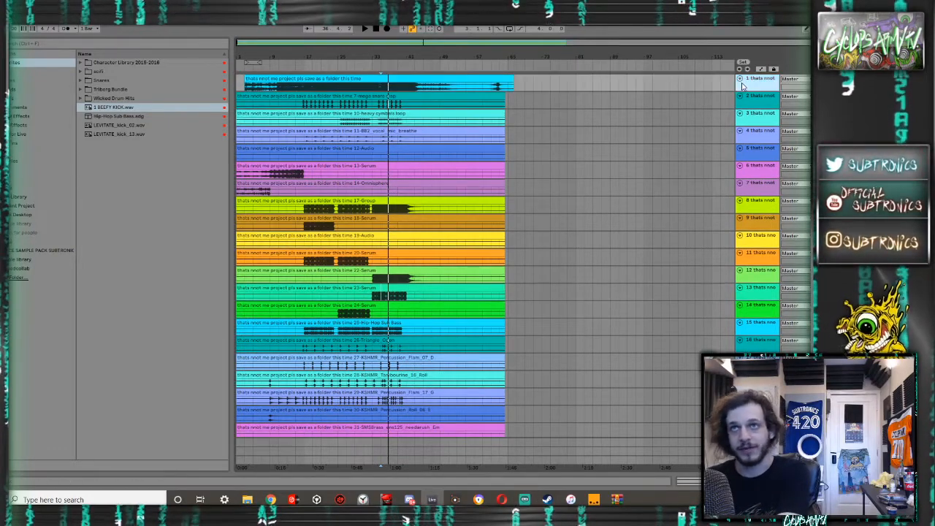
pyautogui.scroll(-1, 431, 94)
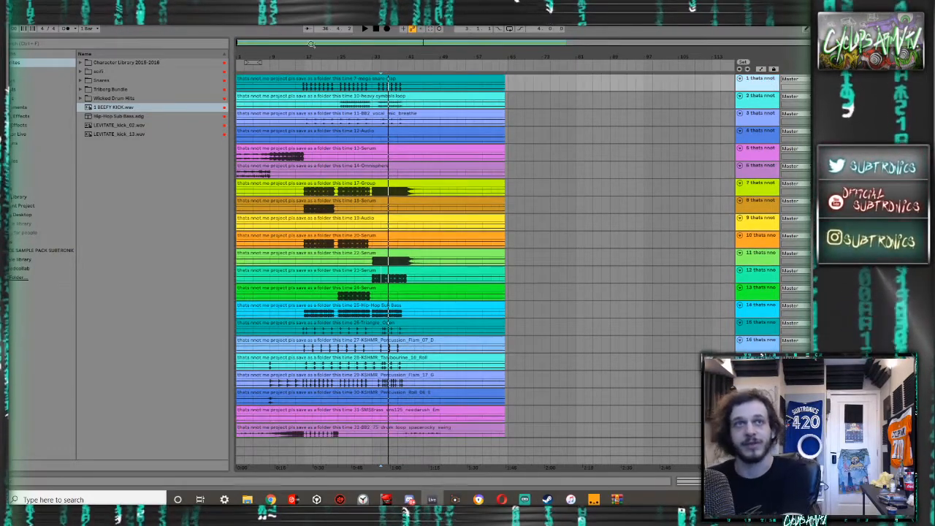
# - Remove the silence before bar 17 from the 17-Group through 20-Serum clips, and before bar 32 from the 22-Serum and 23-Serum clips
pyautogui.moveTo(311, 44); pyautogui.dragTo(321, 73)
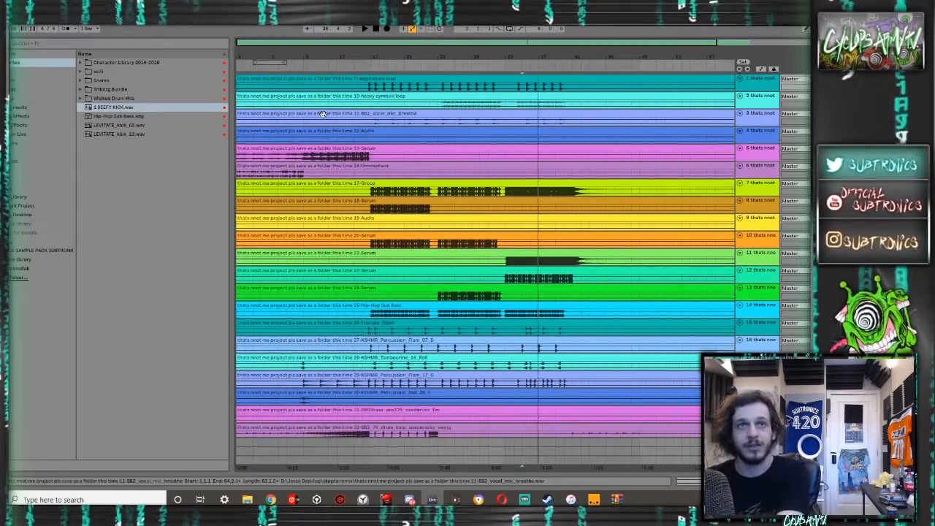
pyautogui.moveTo(369, 248); pyautogui.dragTo(203, 190)
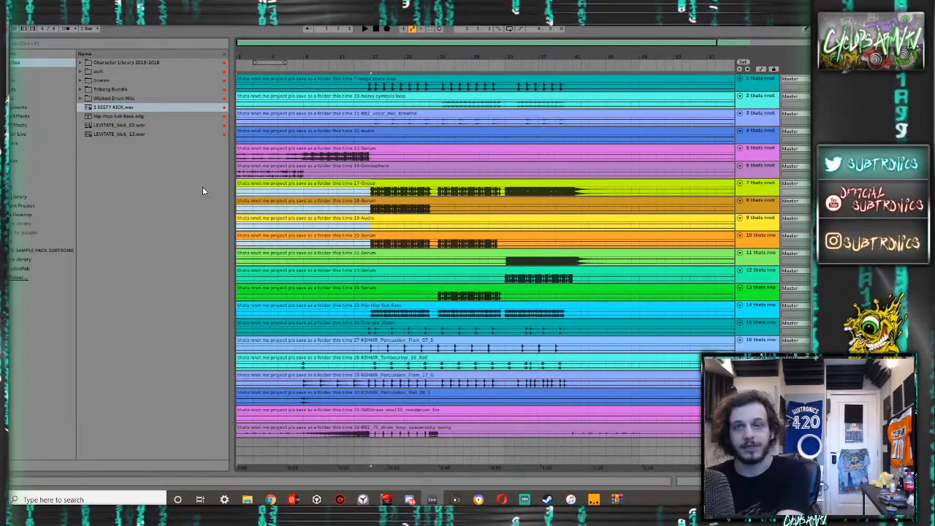
pyautogui.press('Delete')
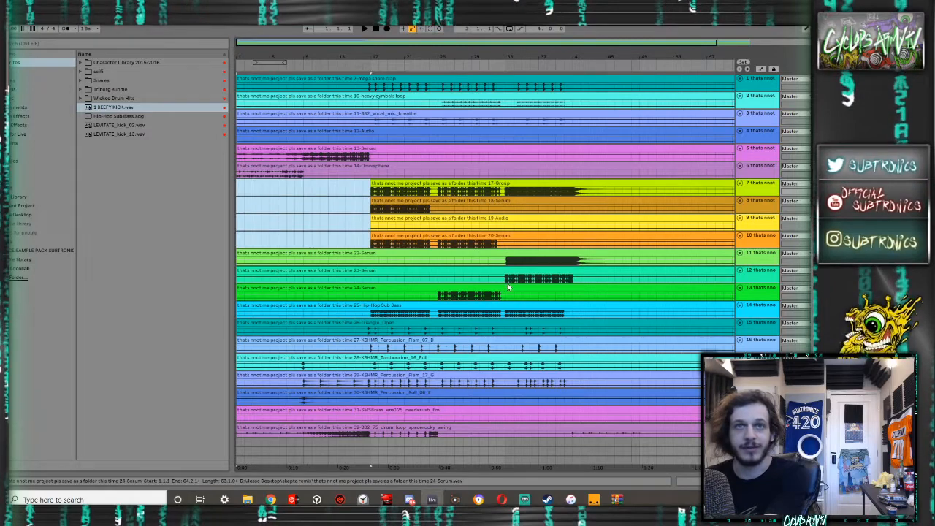
pyautogui.moveTo(500, 283); pyautogui.dragTo(188, 255)
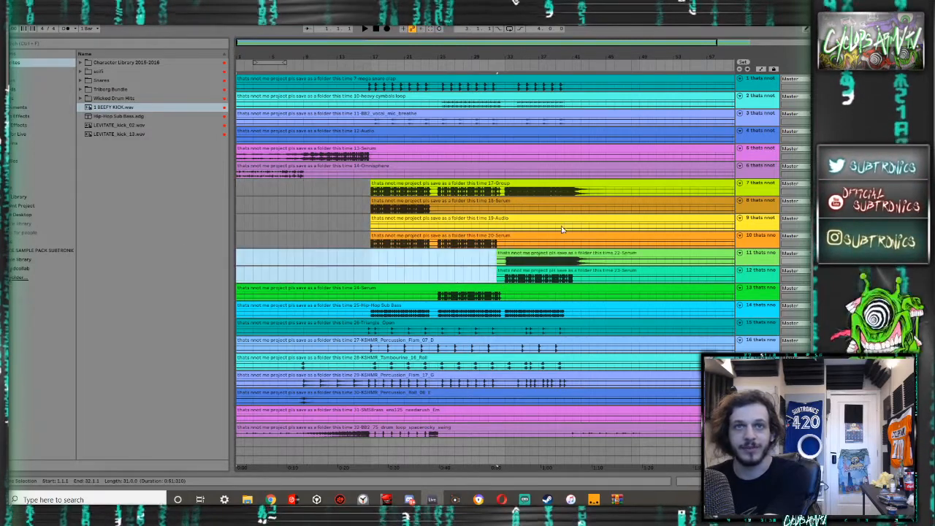
# - Cut the silent end of the 20-Serum clip from bar 33 and delete the empty 19-Audio clip
pyautogui.moveTo(508, 247); pyautogui.dragTo(753, 243)
pyautogui.press('Delete')
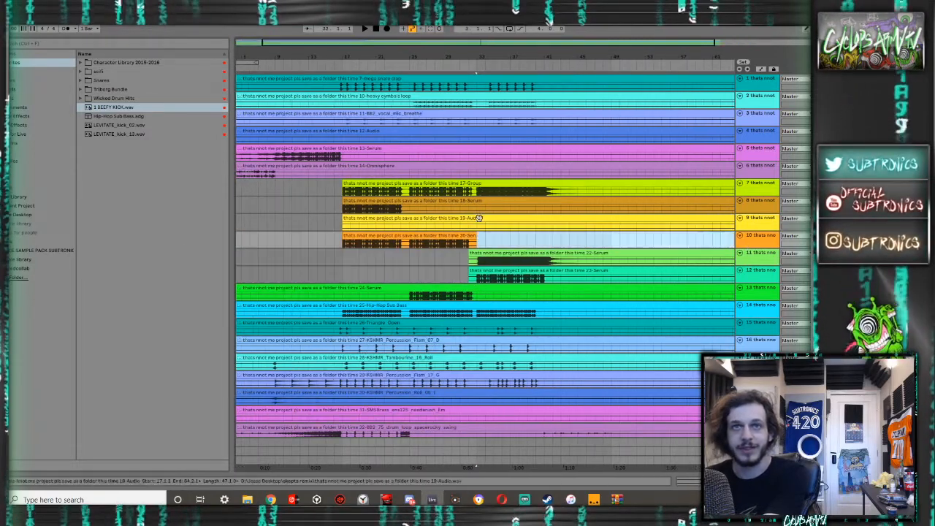
pyautogui.scroll(-1, 442, 217)
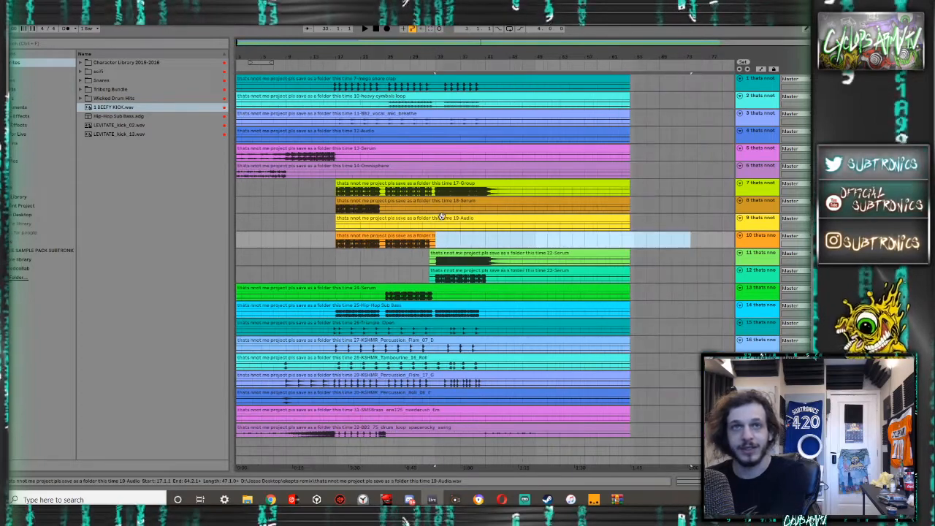
pyautogui.click(442, 217)
pyautogui.press('Delete')
# - Cut the silent tails of the 18-Serum clip from bar 25 and the 17-Group clip from bar 45
pyautogui.moveTo(634, 208); pyautogui.dragTo(516, 193)
pyautogui.press('Delete')
pyautogui.press('Delete')
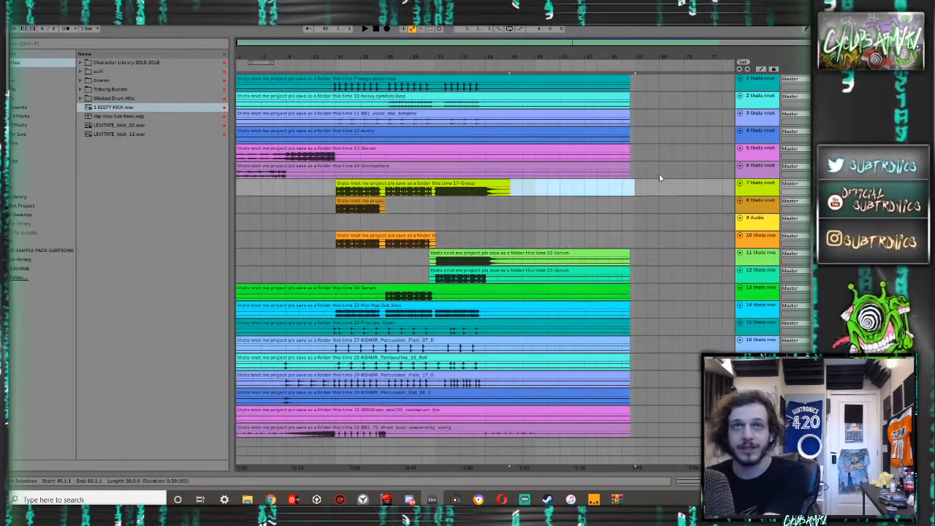
# - Cut the silent tails of the 14-Omnisphere clip from bar 11 and the 13-Serum clip from bar 19
pyautogui.moveTo(660, 176); pyautogui.dragTo(298, 167)
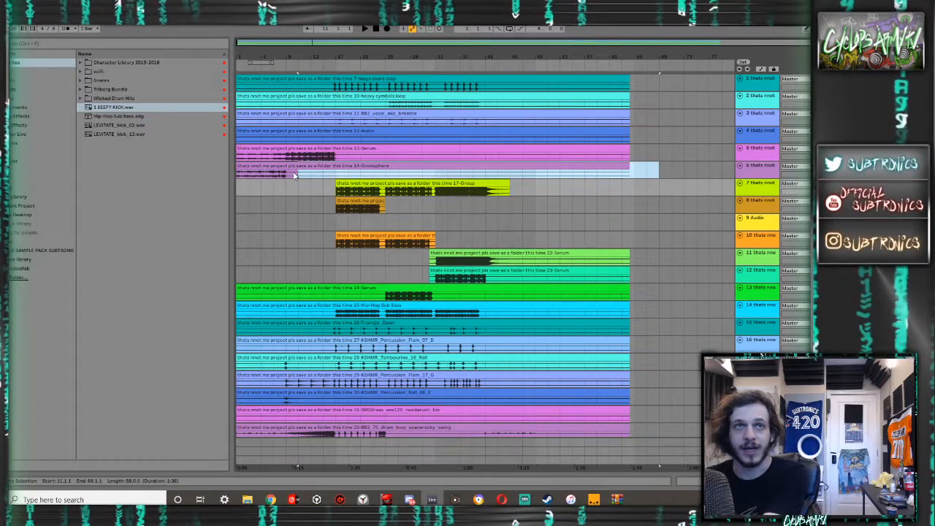
pyautogui.press('Delete')
pyautogui.moveTo(648, 156); pyautogui.dragTo(346, 159)
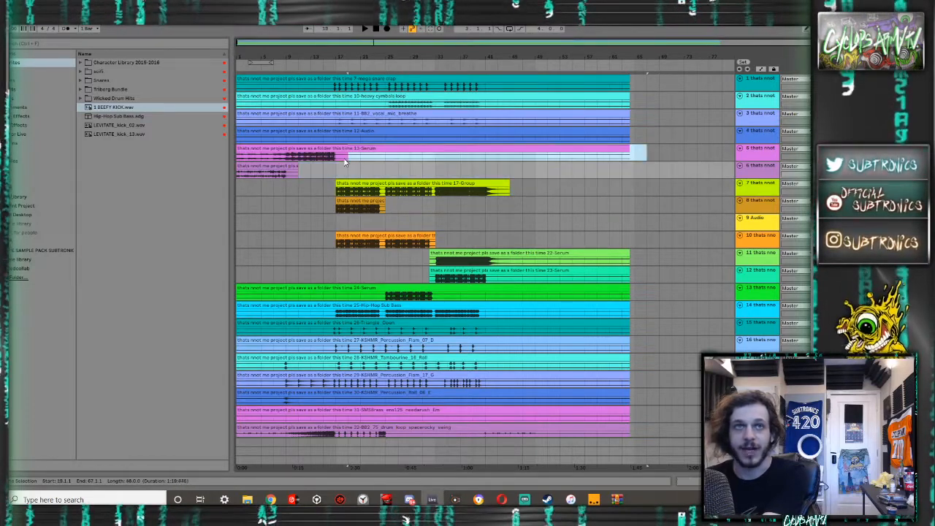
pyautogui.press('Delete')
# - Delete the empty 12-Audio track and trim the vocal_mic_breathe clip to bars 17 through 41
pyautogui.click(756, 138)
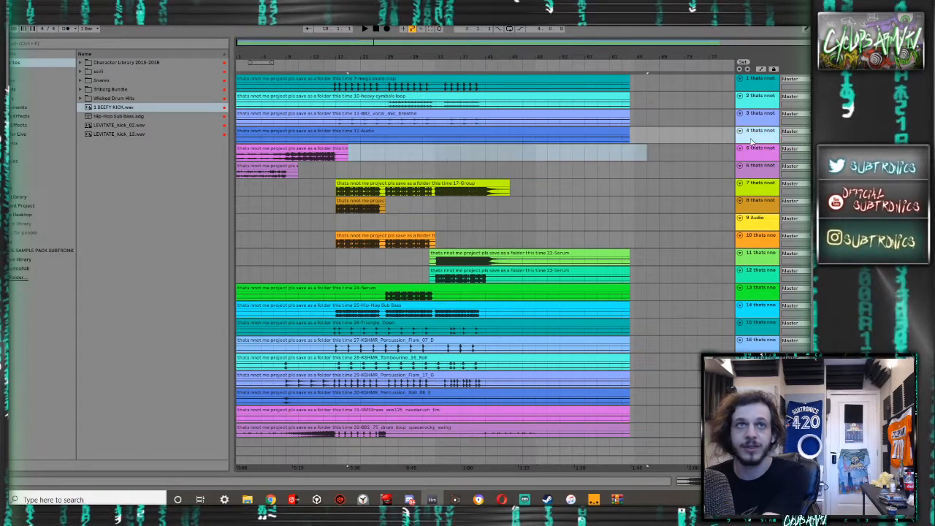
pyautogui.press('Delete')
pyautogui.moveTo(672, 121); pyautogui.dragTo(488, 123)
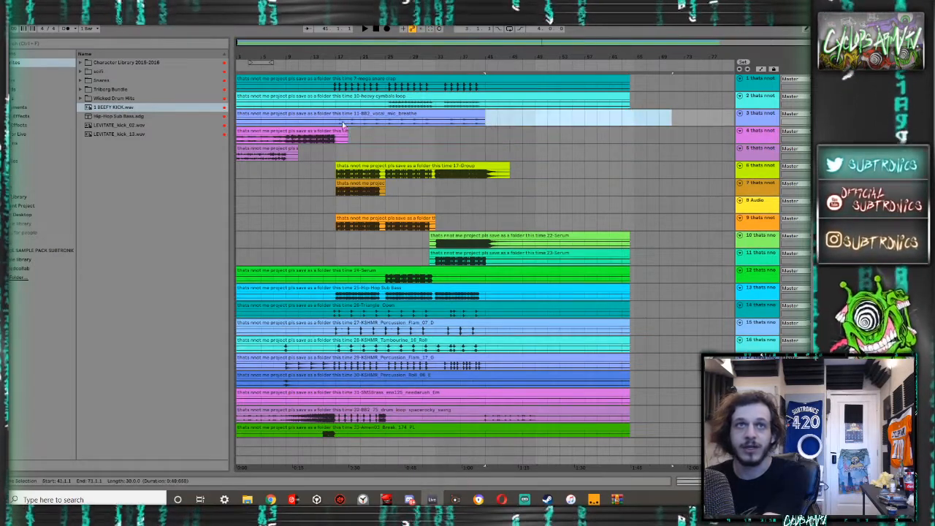
pyautogui.press('Delete')
# - Trim the heavy cymbals loop clip to bars 25 through 41 and the mega snare clap clip to bars 15 through 41
pyautogui.press('Delete')
pyautogui.moveTo(385, 105); pyautogui.dragTo(159, 107)
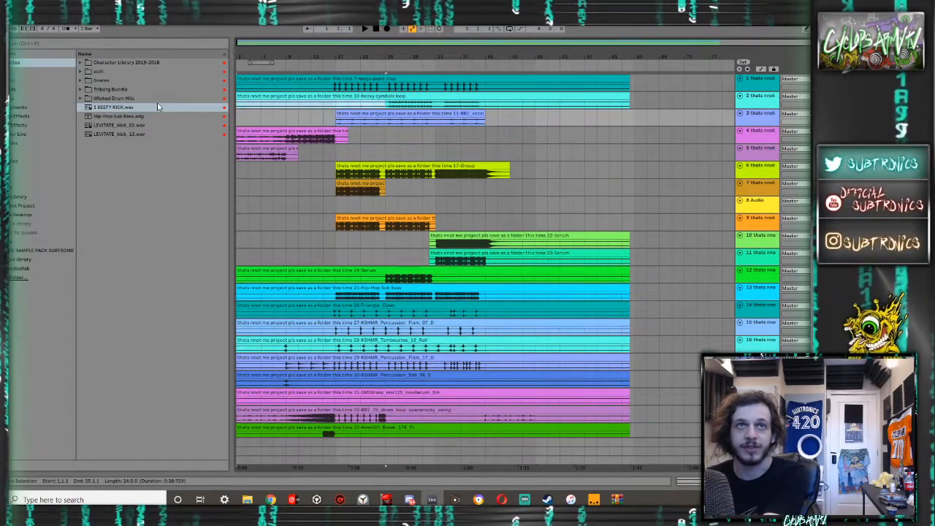
pyautogui.press('Delete')
pyautogui.moveTo(633, 97); pyautogui.dragTo(486, 85)
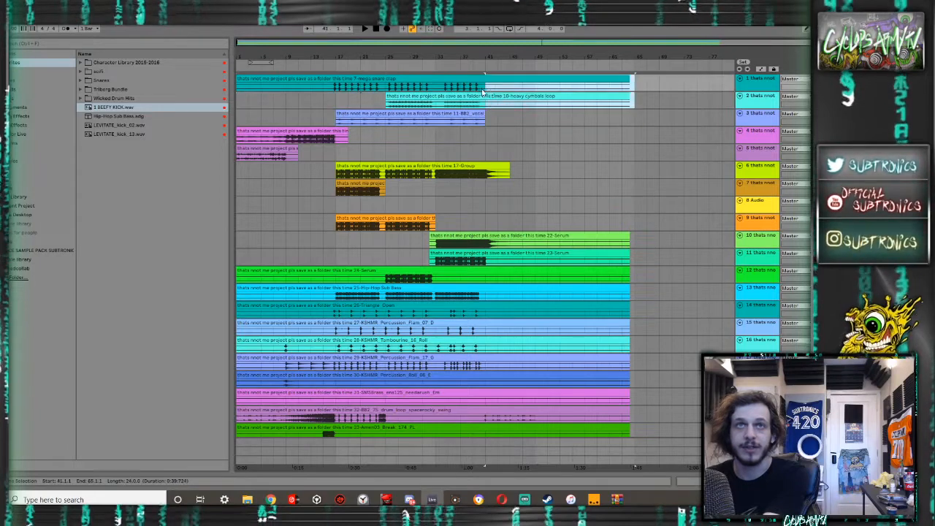
pyautogui.press('Delete')
pyautogui.moveTo(325, 86); pyautogui.dragTo(169, 85)
pyautogui.press('Delete')
# - Cut the silent tails of 22-Serum at bar 47, 23-Serum at bar 43, 24-Serum at bar 33 and Hip-Hop Sub Bass at bar 41
pyautogui.scroll(-3, 439, 152)
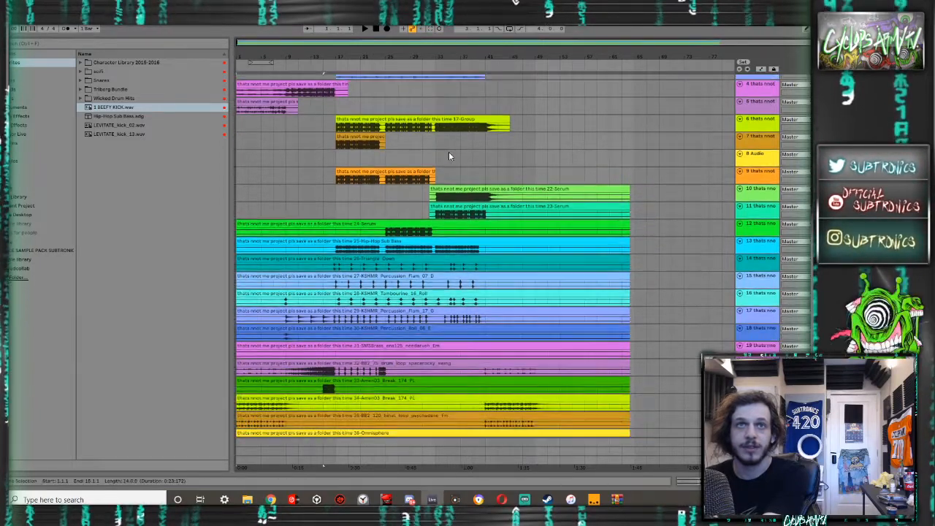
pyautogui.moveTo(665, 191); pyautogui.dragTo(438, 232)
pyautogui.press('Delete')
pyautogui.press('Delete')
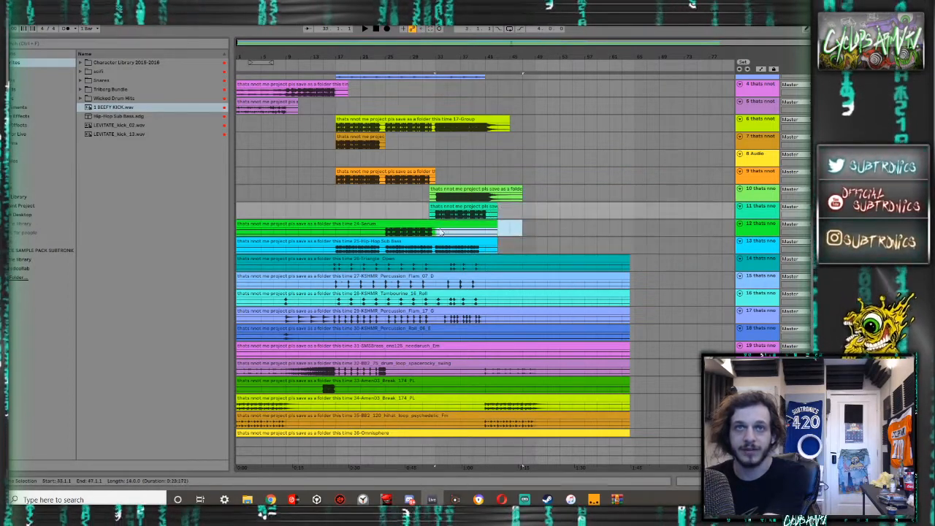
pyautogui.press('Delete')
pyautogui.moveTo(522, 241); pyautogui.dragTo(484, 243)
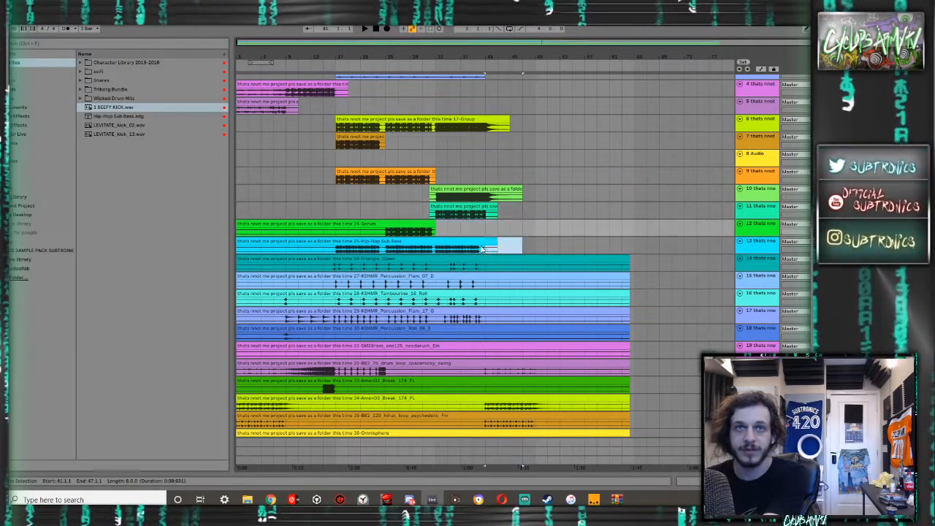
pyautogui.press('Delete')
# - Remove the silence before bar 23 in the 24-Serum clip and before bar 17 in the Hip-Hop Sub Bass clip
pyautogui.click(380, 213)
pyautogui.moveTo(380, 215); pyautogui.dragTo(221, 234)
pyautogui.press('Delete')
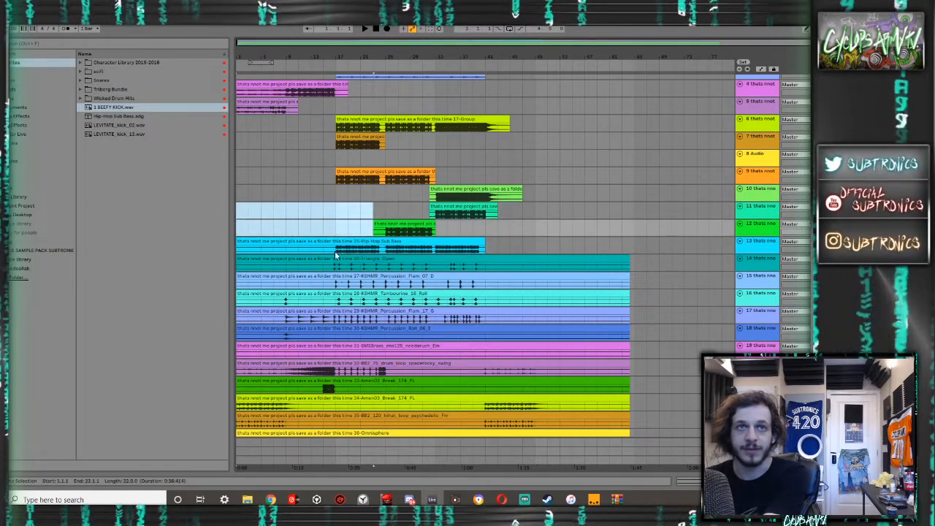
pyautogui.moveTo(337, 251); pyautogui.dragTo(217, 252)
pyautogui.press('Delete')
# - Trim Triangle_Open and Flam_07_D to bars 15–41, Tambourine_16_Roll and Flam_17_G to bars 7–41, and the Percussion_Roll clip to bars 7–11
pyautogui.moveTo(325, 270); pyautogui.dragTo(235, 265)
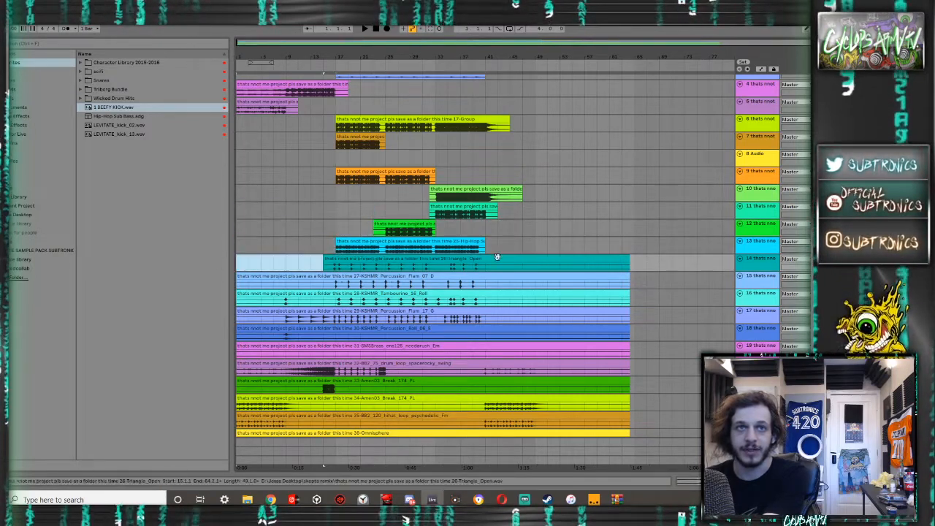
pyautogui.press('Delete')
pyautogui.moveTo(649, 270); pyautogui.dragTo(216, 260)
pyautogui.press('Delete')
pyautogui.press('Delete')
pyautogui.press('Delete')
pyautogui.moveTo(324, 287); pyautogui.dragTo(234, 285)
pyautogui.press('Delete')
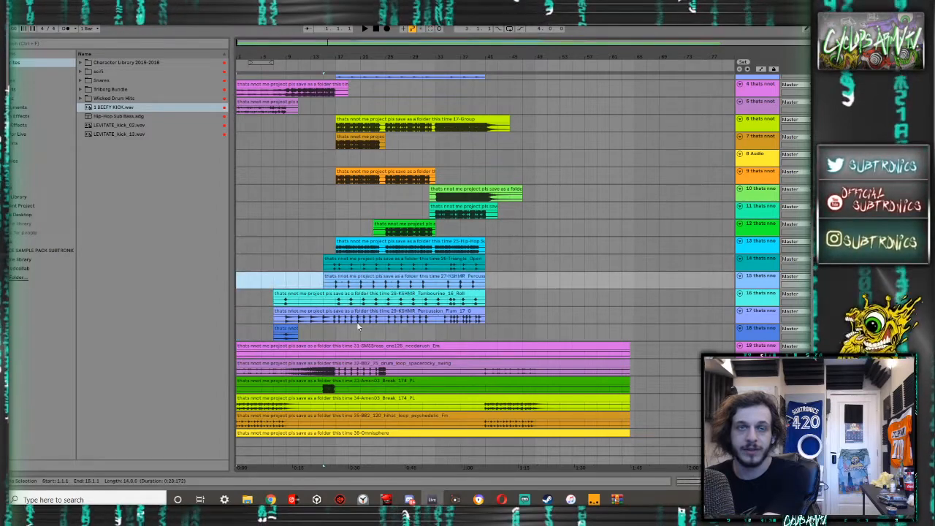
# - Delete the silent 31-SMSBrass track and trim the 33-Amen03_Break clip to bars 13 through 17
pyautogui.scroll(-4, 360, 324)
pyautogui.click(765, 272)
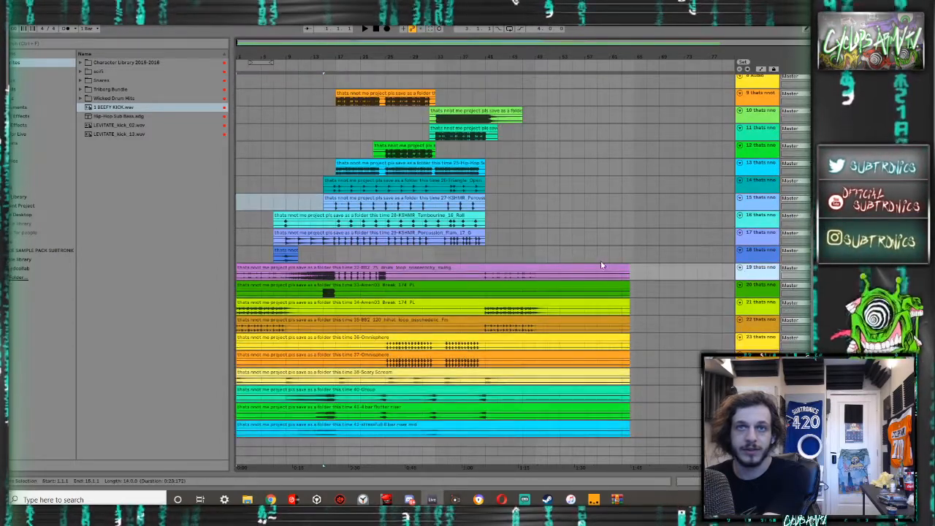
pyautogui.press('Delete')
pyautogui.scroll(-2, 597, 265)
pyautogui.moveTo(646, 261); pyautogui.dragTo(240, 261)
pyautogui.press('Delete')
pyautogui.press('Delete')
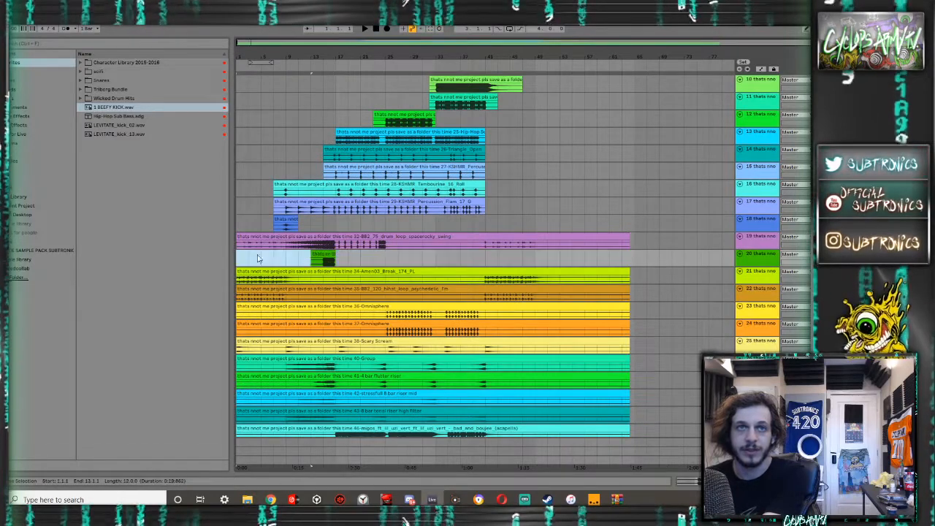
# - Cut the silent tails and middle sections, bars 13–39 of the 34-Amen03_Break clip and bars 9–39 of the hihat loop clip
pyautogui.moveTo(471, 278); pyautogui.dragTo(374, 278)
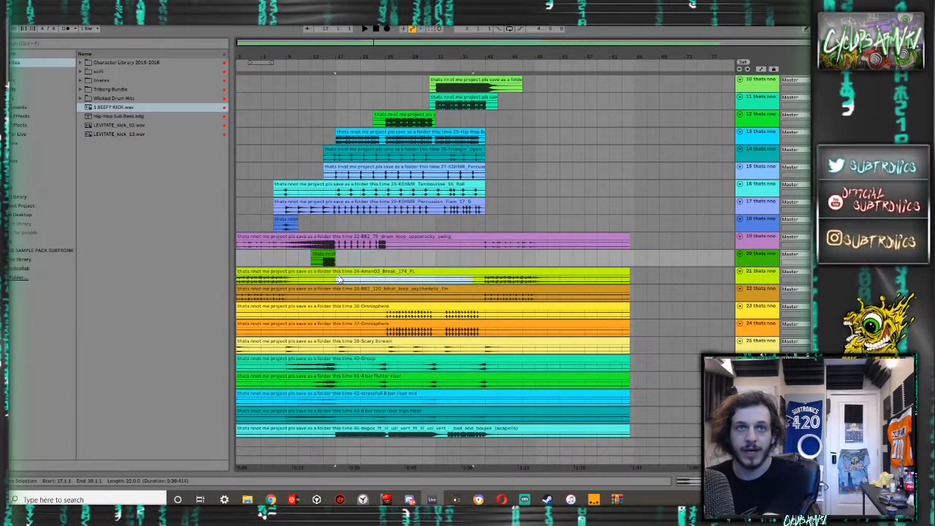
pyautogui.press('Delete')
pyautogui.moveTo(632, 278); pyautogui.dragTo(293, 299)
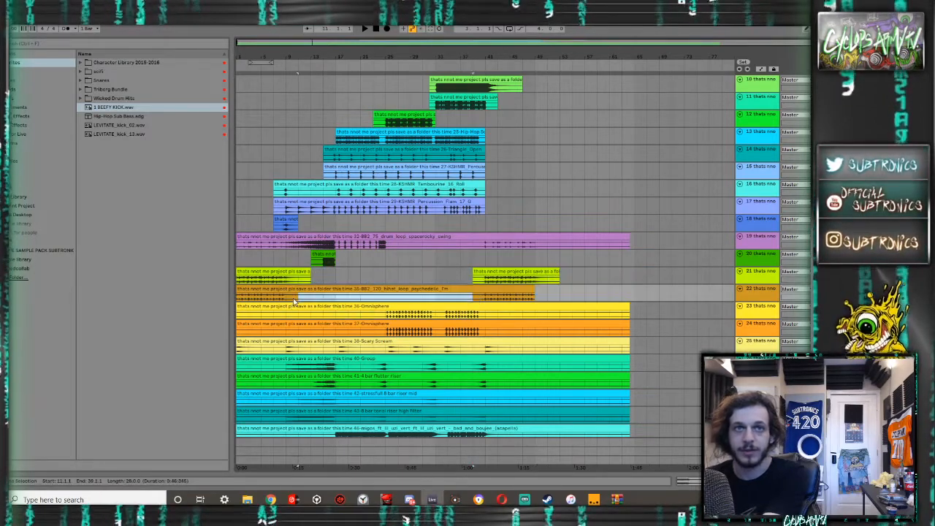
pyautogui.press('Delete')
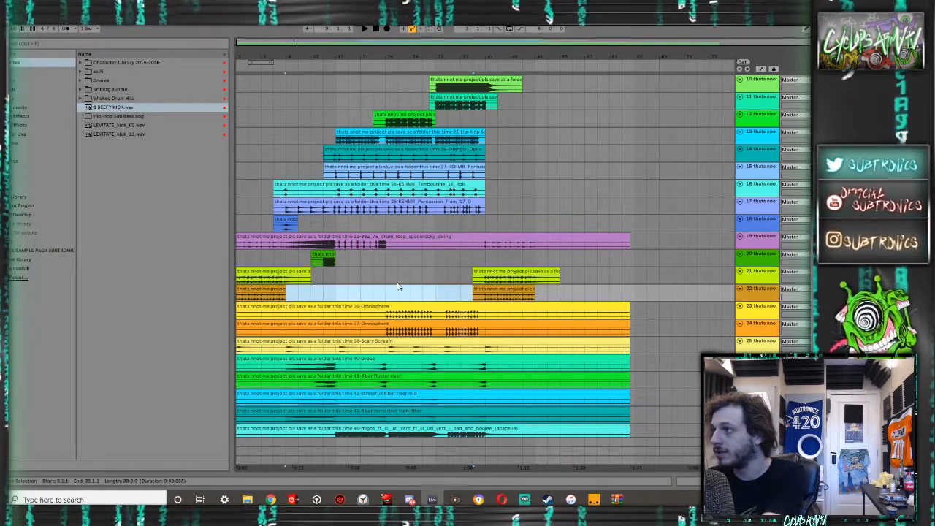
# - Trim the 36-Omnisphere and 37-Omnisphere clips to bars 25 through 41
pyautogui.moveTo(634, 309); pyautogui.dragTo(491, 323)
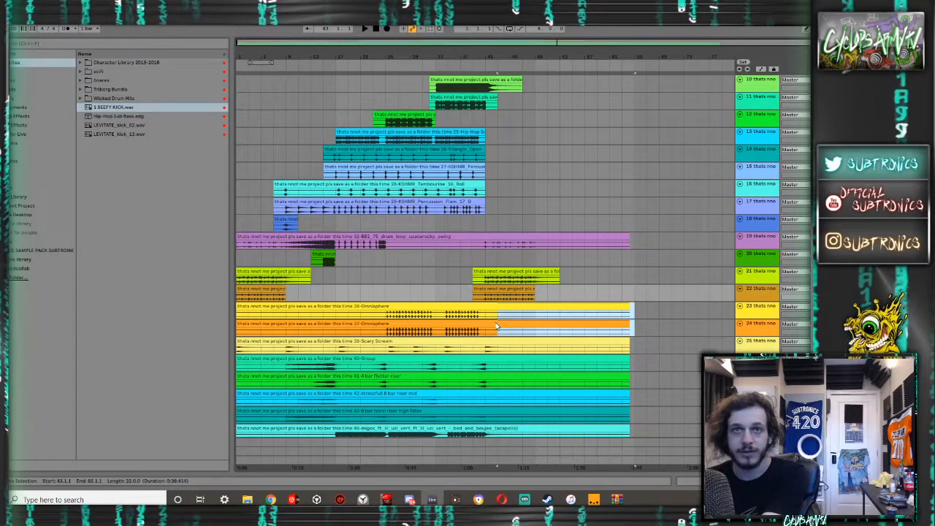
pyautogui.press('Delete')
pyautogui.moveTo(374, 329); pyautogui.dragTo(265, 320)
pyautogui.click(389, 340)
pyautogui.moveTo(385, 333); pyautogui.dragTo(193, 305)
pyautogui.press('Delete')
# - Cut the silent starts and ends off the 40-Group, 4 bar flutter riser and 8 bar riser mid clips, plus bars 21–27 of the latter
pyautogui.scroll(-1, 618, 342)
pyautogui.scroll(-2, 618, 342)
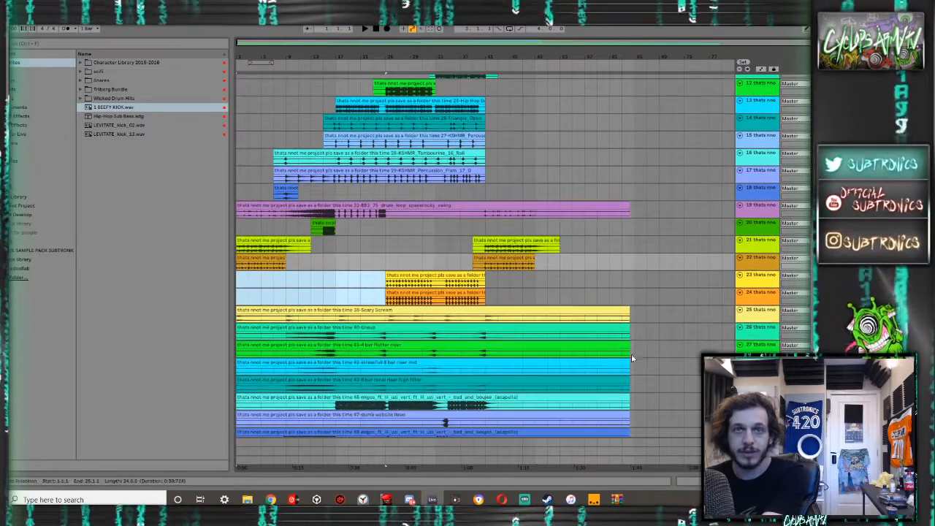
pyautogui.moveTo(633, 328); pyautogui.dragTo(446, 358)
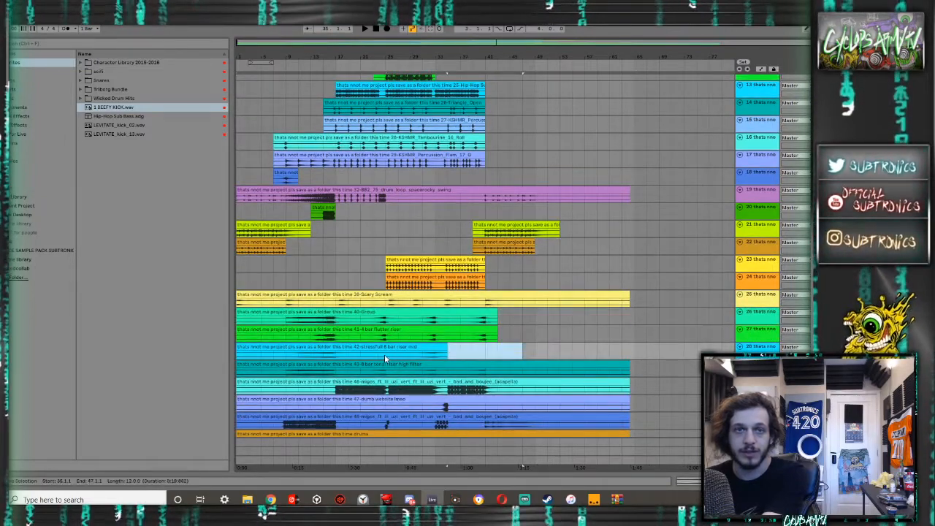
pyautogui.moveTo(385, 355); pyautogui.dragTo(349, 357)
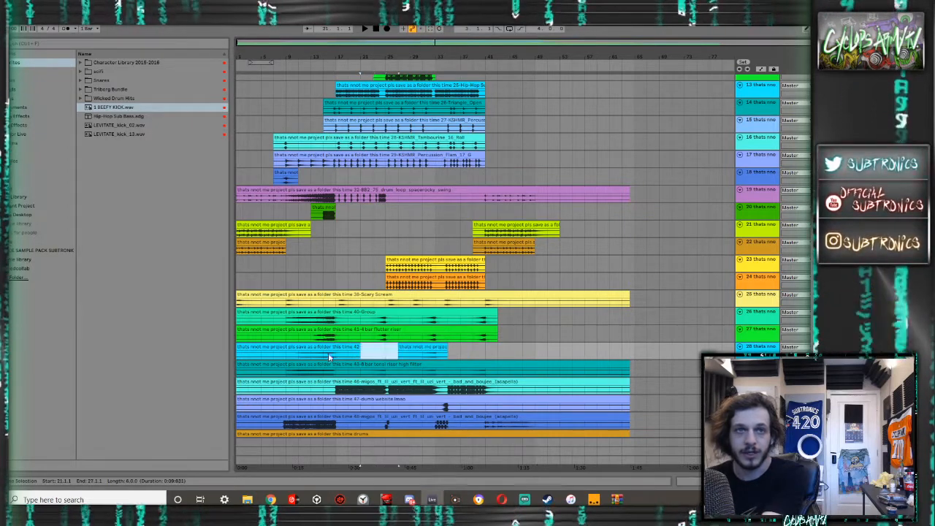
pyautogui.moveTo(275, 356); pyautogui.dragTo(279, 322)
pyautogui.press('Delete')
# - Select all tracks in the arrangement, from the bottom one up to the first
pyautogui.scroll(3, 285, 323)
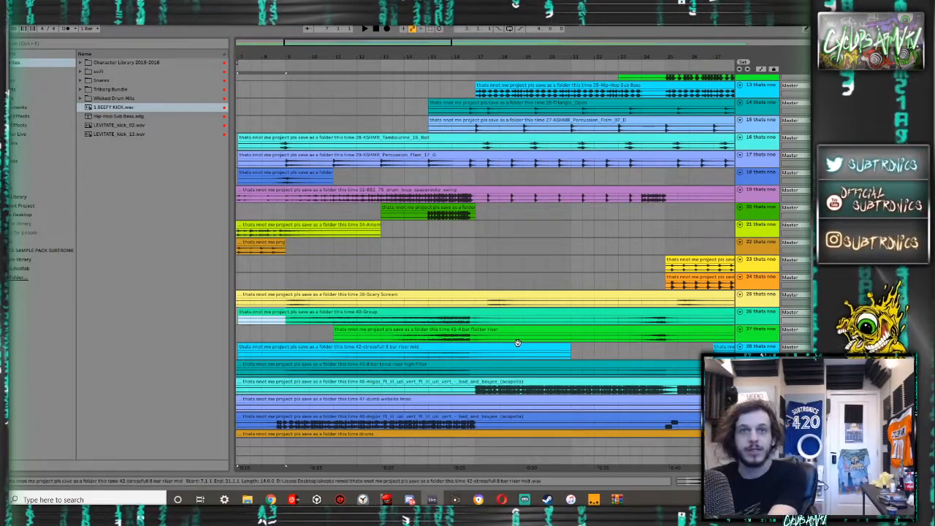
pyautogui.scroll(-5, 396, 313)
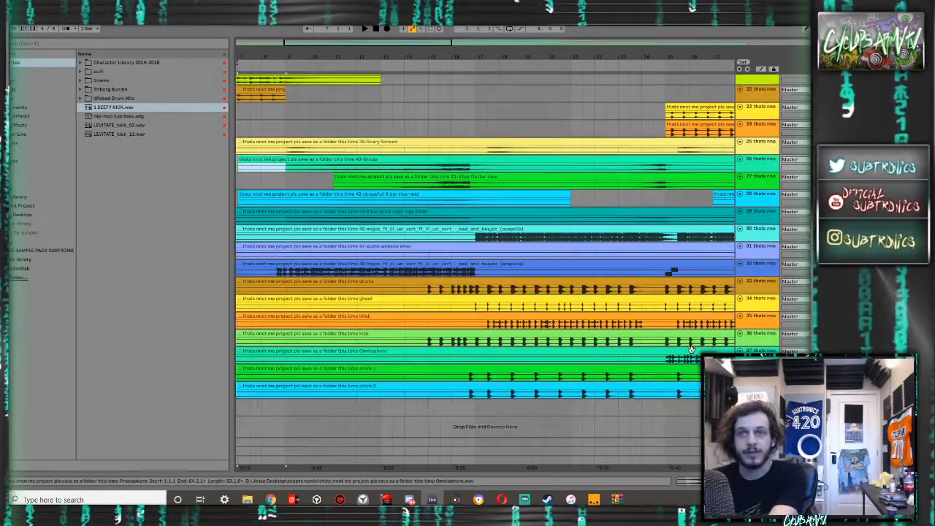
pyautogui.scroll(10, 396, 313)
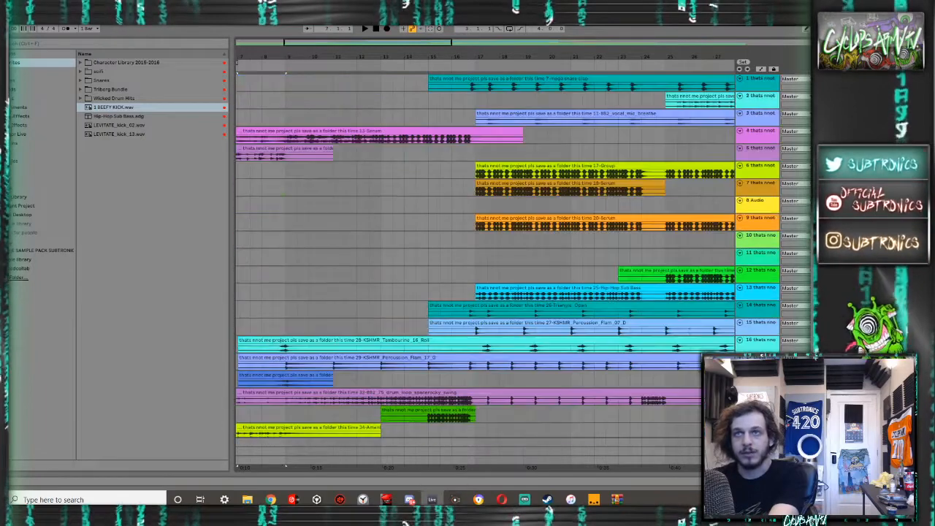
pyautogui.keyDown('shift'); pyautogui.click(751, 88); pyautogui.keyUp('shift')
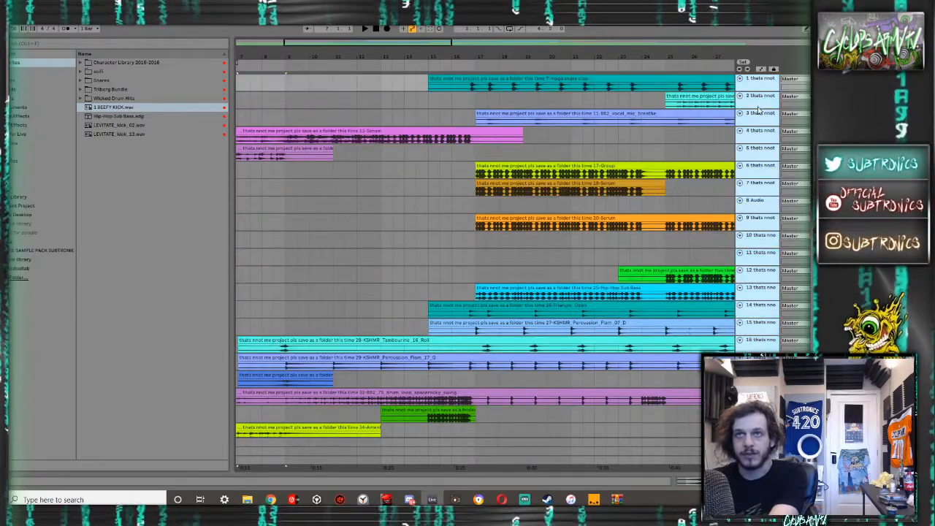
# - Cut the silent middle section of the 28-KSHMR_Tambourine_16_Roll clip, from bar 9.3 to bar 17
pyautogui.moveTo(759, 109); pyautogui.dragTo(754, 125)
pyautogui.scroll(-6, 601, 180)
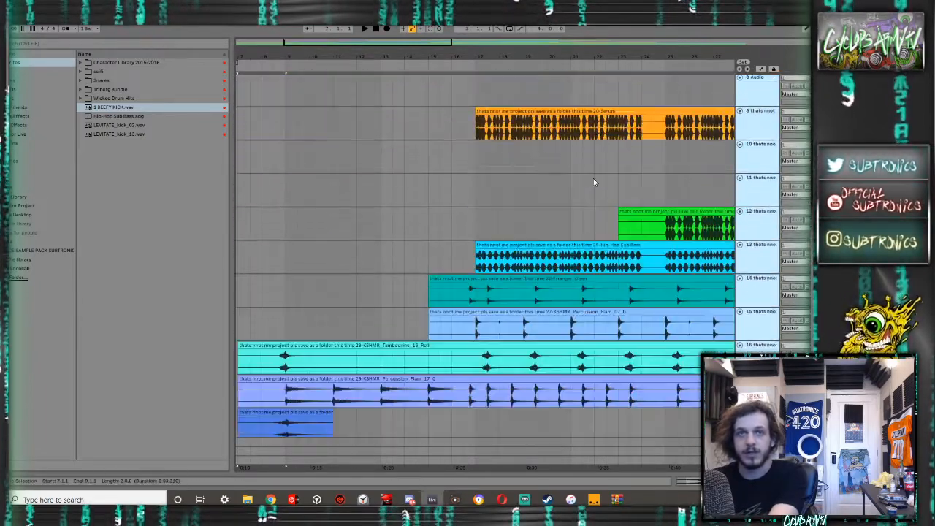
pyautogui.scroll(-3, 593, 182)
pyautogui.scroll(-1, 459, 207)
pyautogui.moveTo(477, 217); pyautogui.dragTo(301, 218)
pyautogui.press('Delete')
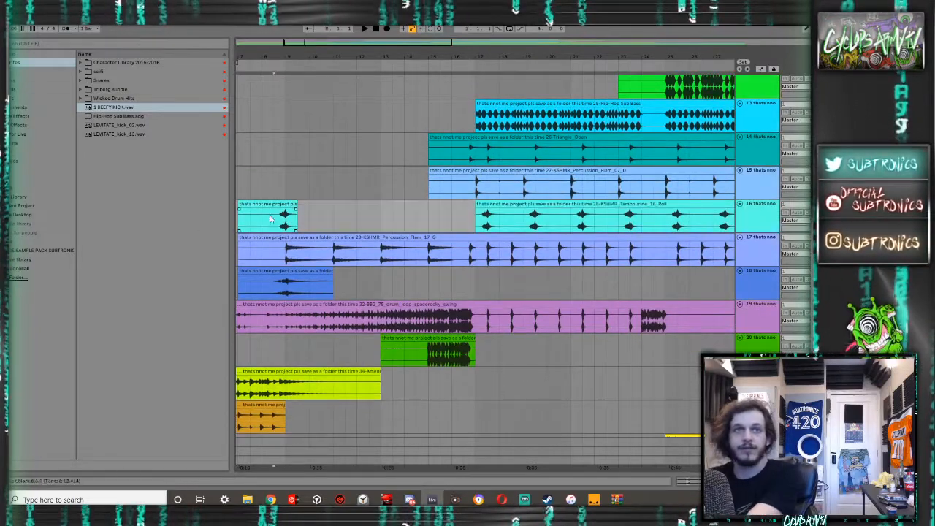
# - Cut the silent starts of the tambourine roll and 29-KSHMR_Percussion_Flam clips up to bar 8.3, and of track 18's clip up to bar 8
pyautogui.moveTo(278, 255); pyautogui.dragTo(183, 248)
pyautogui.press('Delete')
pyautogui.scroll(-2, 307, 219)
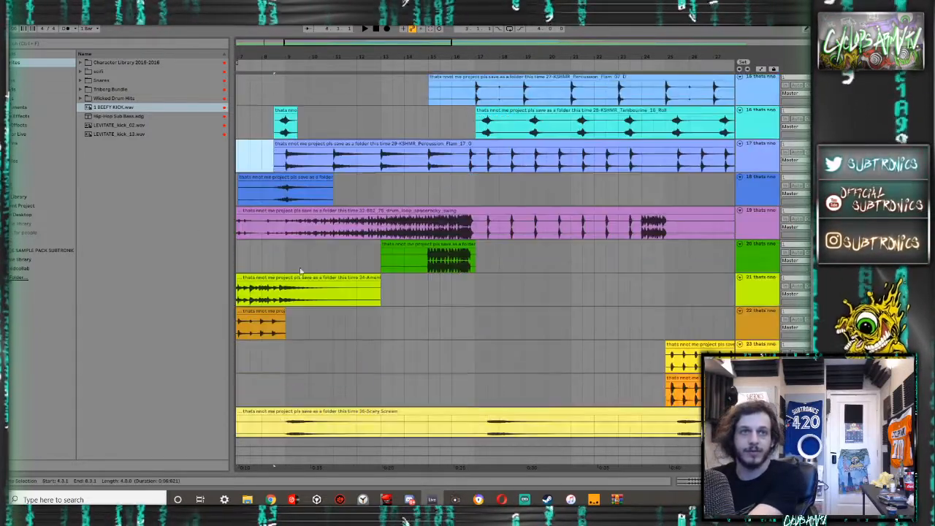
pyautogui.scroll(-5, 292, 241)
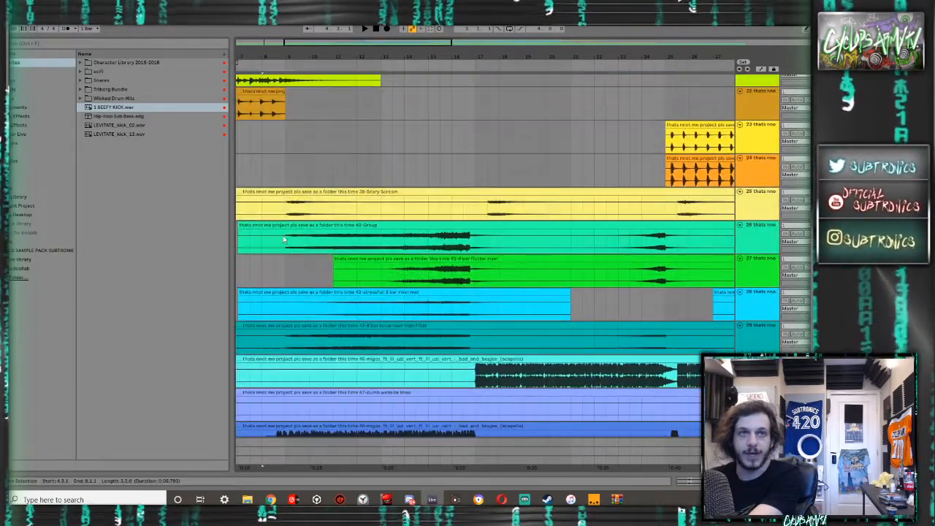
# - Cut the silence directly before bar 9 out of the 38-Scary Scream clip
pyautogui.moveTo(278, 206); pyautogui.dragTo(215, 205)
pyautogui.press('Delete')
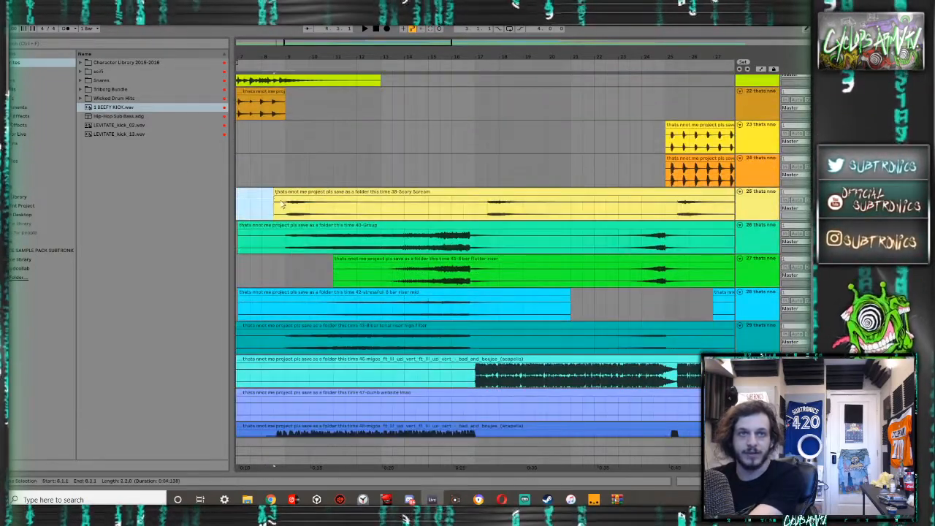
pyautogui.moveTo(283, 207); pyautogui.dragTo(251, 185)
pyautogui.press('Delete')
# - Cut the silent start up to bar 8.3 and bars 18–22 from the 40-Group clip, and bars 18–23 from the 4 bar flutter riser clip
pyautogui.moveTo(274, 227); pyautogui.dragTo(217, 217)
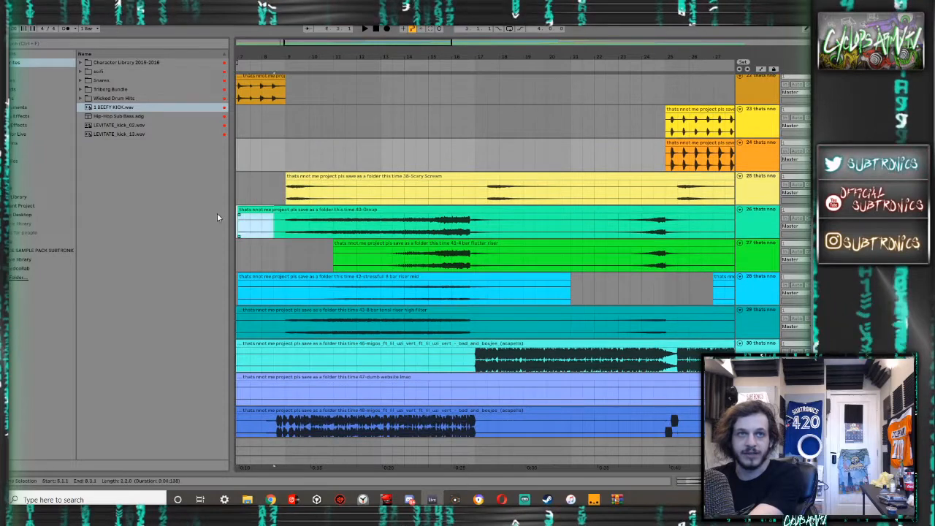
pyautogui.press('Delete')
pyautogui.moveTo(499, 226); pyautogui.dragTo(609, 231)
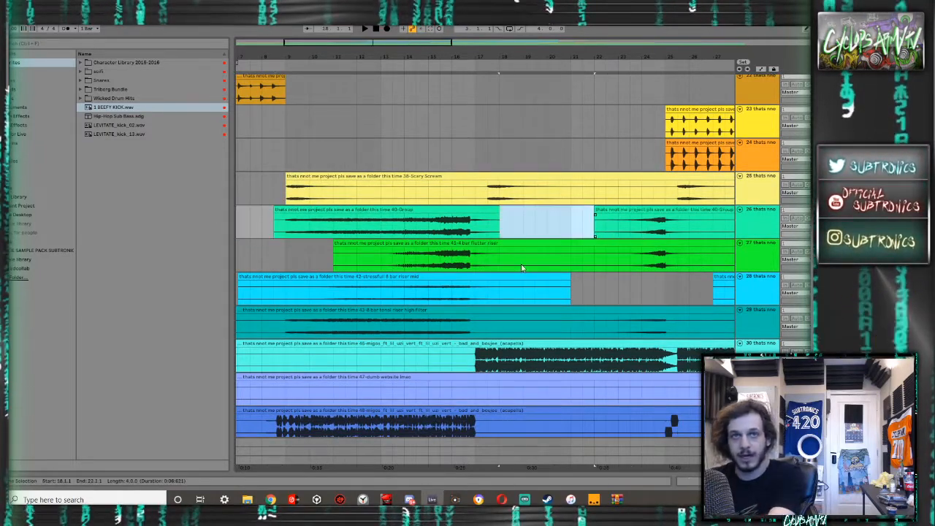
pyautogui.moveTo(499, 259); pyautogui.dragTo(618, 261)
pyautogui.press('Delete')
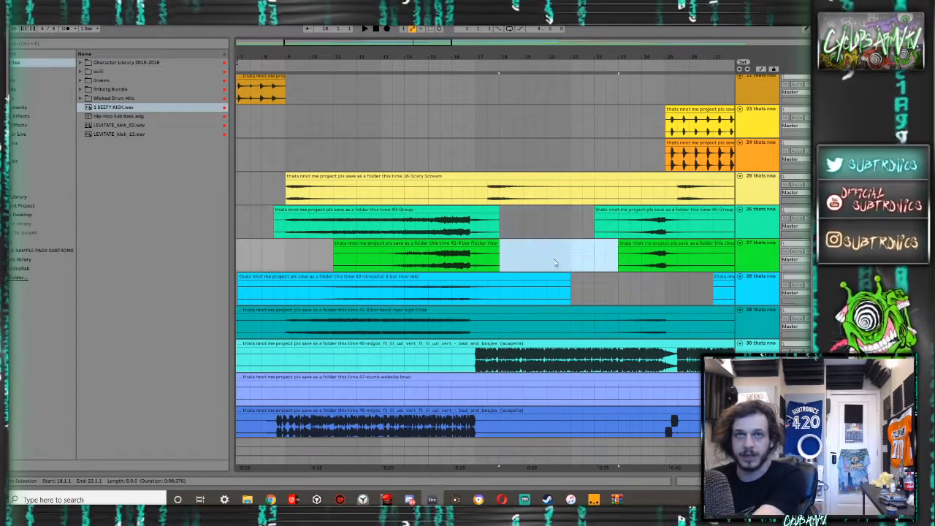
# - Trim the first part of the 8 bar riser mid clip on track 28 to bars 10 through 18.3
pyautogui.moveTo(580, 287); pyautogui.dragTo(511, 290)
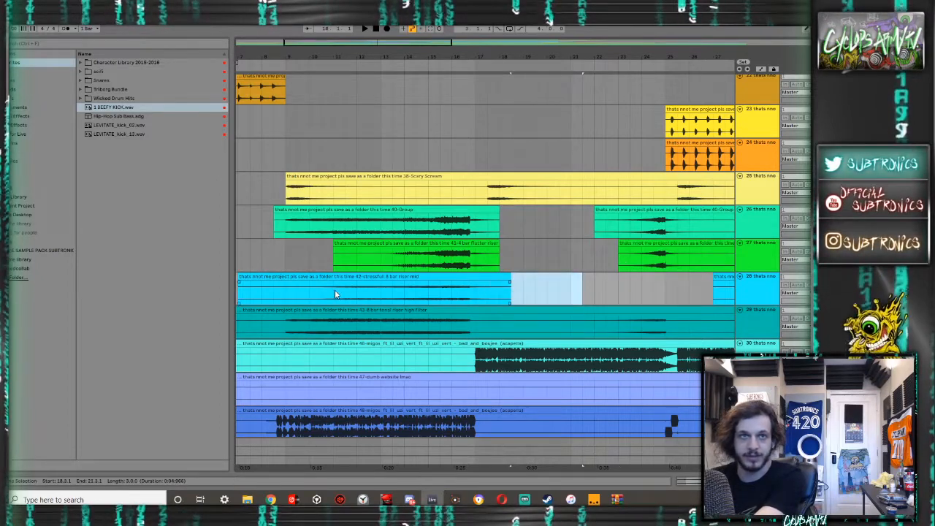
pyautogui.moveTo(312, 292); pyautogui.dragTo(202, 286)
pyautogui.press('Delete')
# - Cut the silent sections at bars 4–9, 17–21, 25.3–29.3 and 33.3–37 out of the 8 bar tonal riser high filter clip
pyautogui.moveTo(283, 317); pyautogui.dragTo(176, 316)
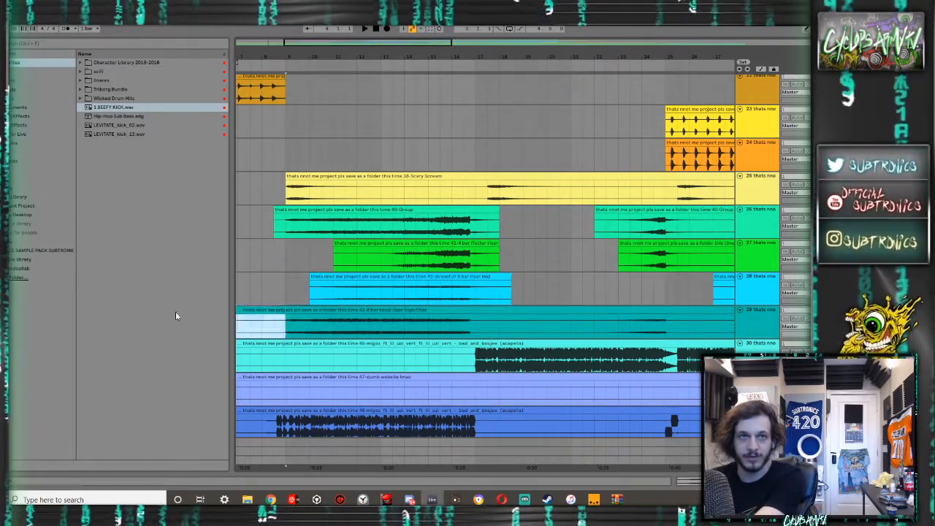
pyautogui.moveTo(472, 328); pyautogui.dragTo(582, 315)
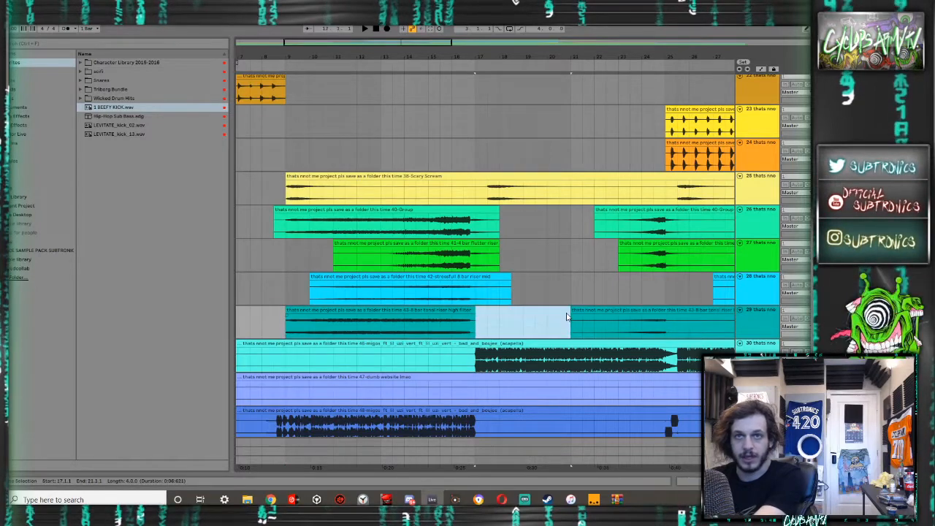
pyautogui.hscroll(5, 613, 321)
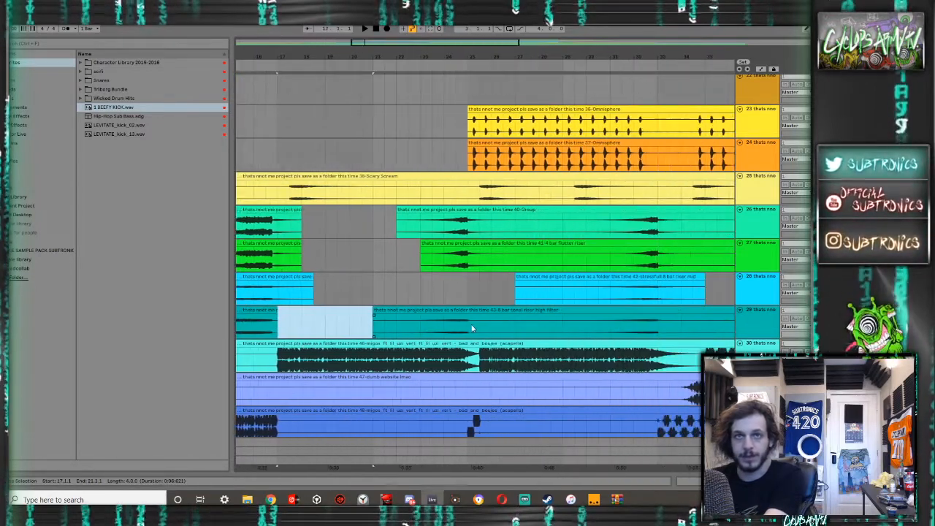
pyautogui.press('Delete')
pyautogui.moveTo(479, 329); pyautogui.dragTo(581, 329)
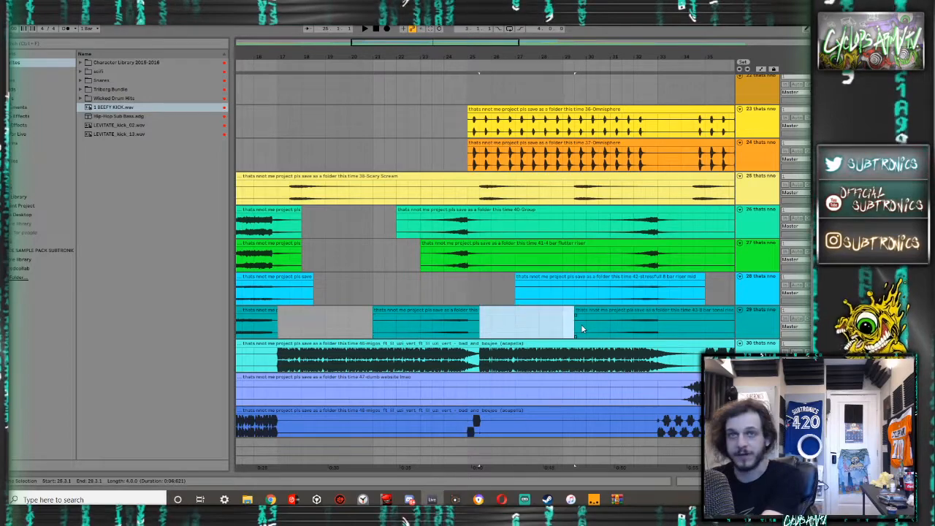
pyautogui.hscroll(5, 581, 328)
pyautogui.press('Delete')
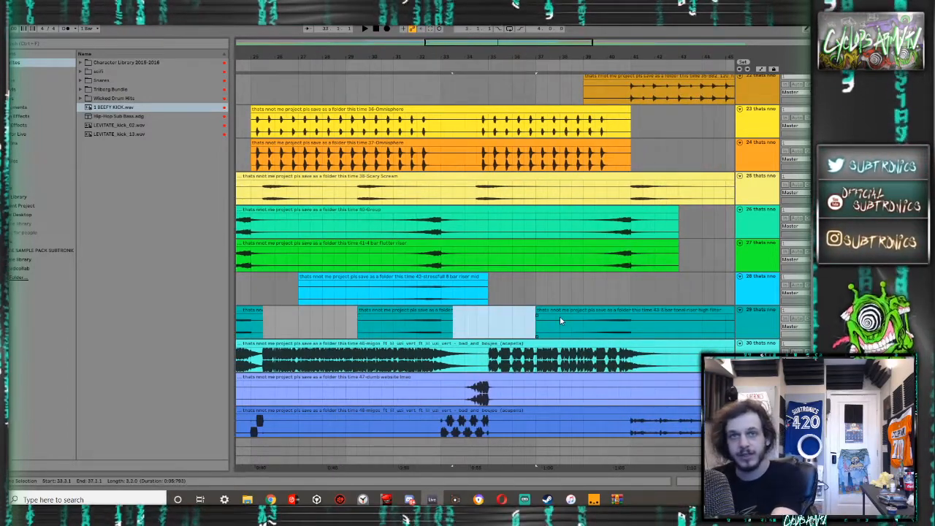
pyautogui.hscroll(3, 560, 319)
pyautogui.scroll(-5, 560, 319)
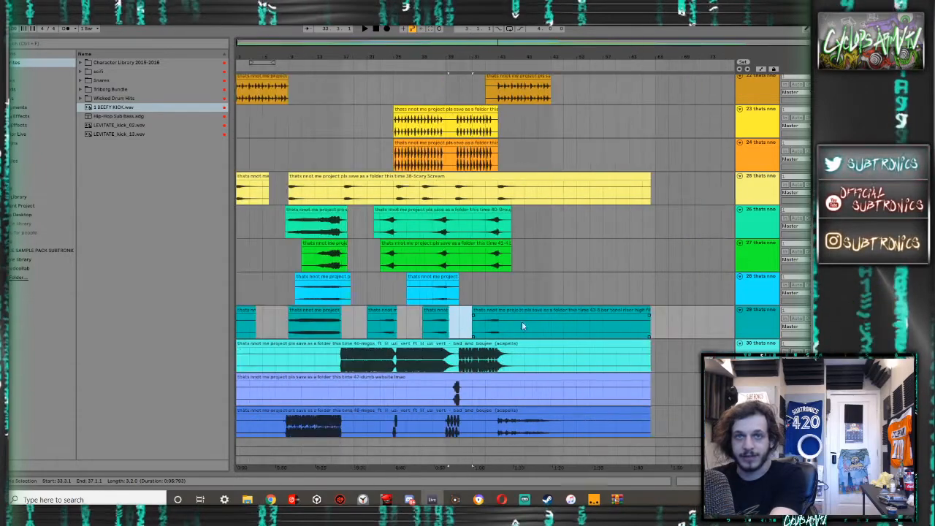
# - Cut the silent ends off the tonal riser high filter clip from bar 43 and the 46-migos acapella clip from bar 45
pyautogui.moveTo(513, 324); pyautogui.dragTo(528, 358)
pyautogui.press('Delete')
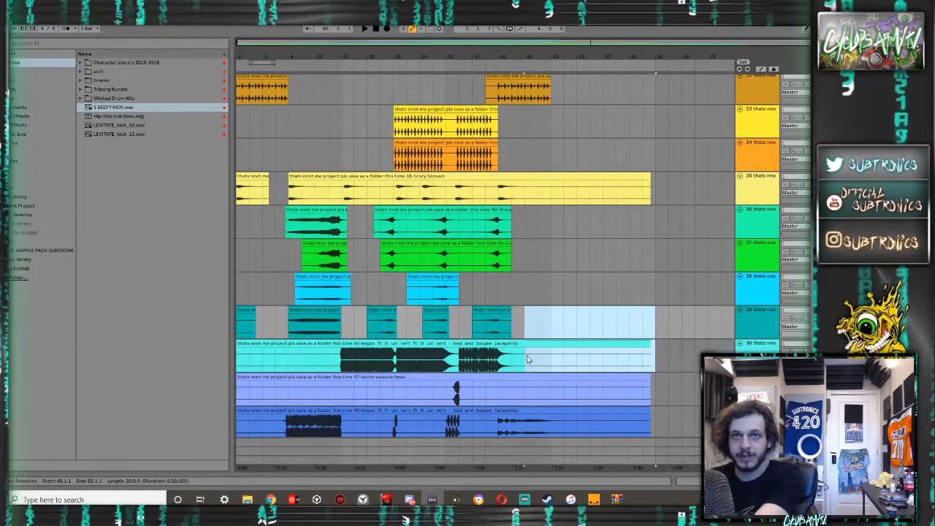
pyautogui.press('Delete')
# - Trim the 47-dumb website lmao clip to bars 33–37 and cut the 46-migos acapella clip's silent start up to bar 15
pyautogui.moveTo(668, 391); pyautogui.dragTo(185, 389)
pyautogui.press('Delete')
pyautogui.press('Delete')
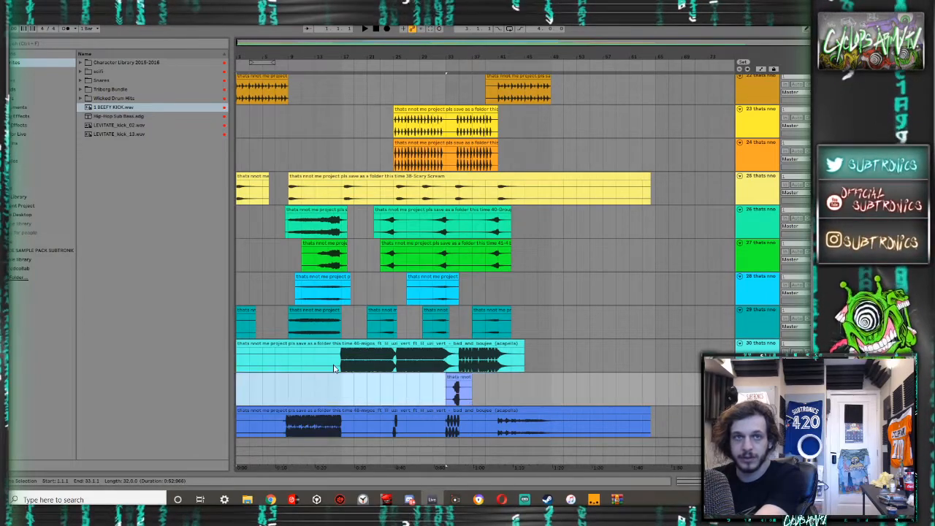
pyautogui.moveTo(330, 365); pyautogui.dragTo(165, 363)
pyautogui.press('Delete')
pyautogui.scroll(-3, 286, 361)
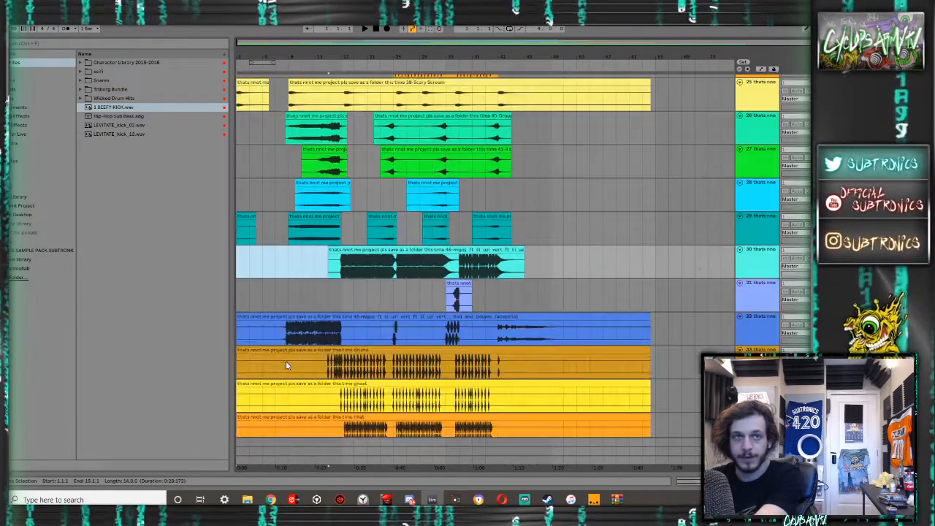
# - Cut the 48-migos acapella clip's silence before bar 7, after bar 51, and at bars 19–23, 29–31 and 37–39
pyautogui.press('Delete')
pyautogui.moveTo(283, 344); pyautogui.dragTo(150, 324)
pyautogui.press('Delete')
pyautogui.moveTo(353, 332); pyautogui.dragTo(432, 332)
pyautogui.press('Delete')
pyautogui.moveTo(562, 331); pyautogui.dragTo(734, 331)
pyautogui.press('Delete')
# - Trim the drums clip to bars 13–43 and the ghost, hhat and kick clips to bars 15–43
pyautogui.moveTo(666, 361); pyautogui.dragTo(511, 362)
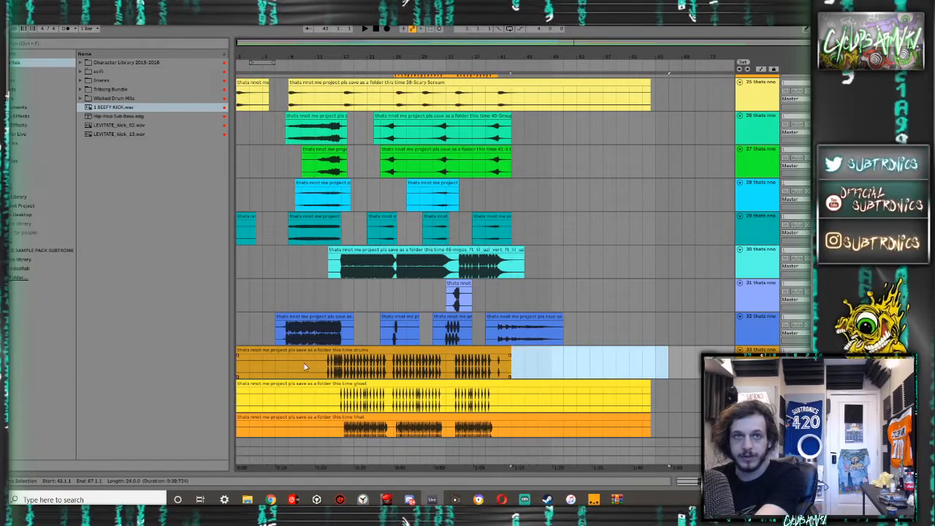
pyautogui.moveTo(314, 363); pyautogui.dragTo(210, 362)
pyautogui.scroll(-5, 667, 313)
pyautogui.moveTo(667, 313); pyautogui.dragTo(512, 405)
pyautogui.moveTo(317, 316); pyautogui.dragTo(221, 384)
pyautogui.press('Delete')
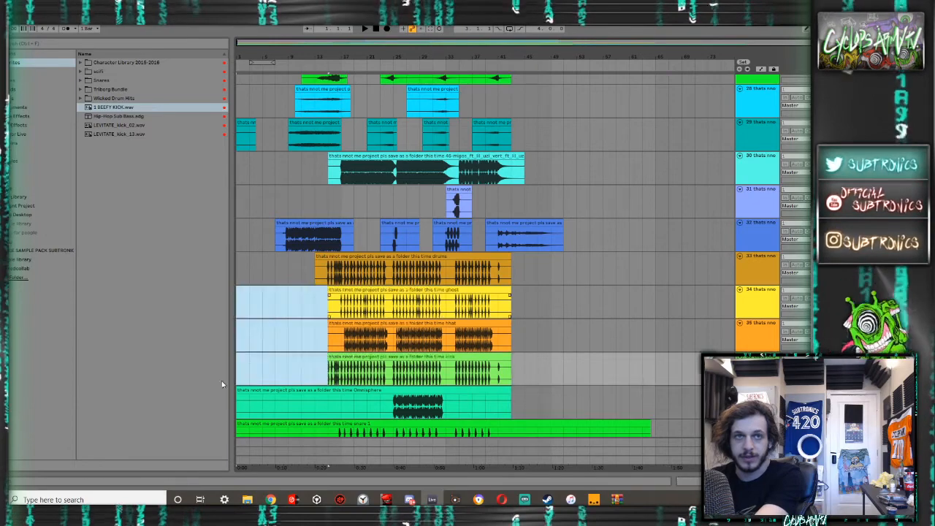
# - Cut the hhat clip's silent start up to bar 17 and trim the Omnisphere clip on track 37 to bars 23–33
pyautogui.click(344, 341)
pyautogui.moveTo(341, 340); pyautogui.dragTo(314, 341)
pyautogui.scroll(-3, 378, 329)
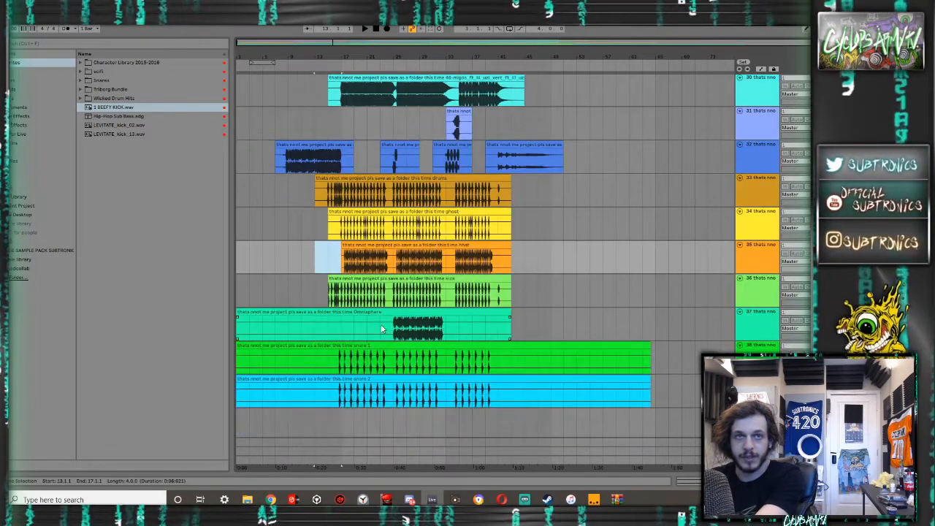
pyautogui.moveTo(380, 330); pyautogui.dragTo(183, 328)
pyautogui.press('Delete')
pyautogui.moveTo(523, 324); pyautogui.dragTo(440, 324)
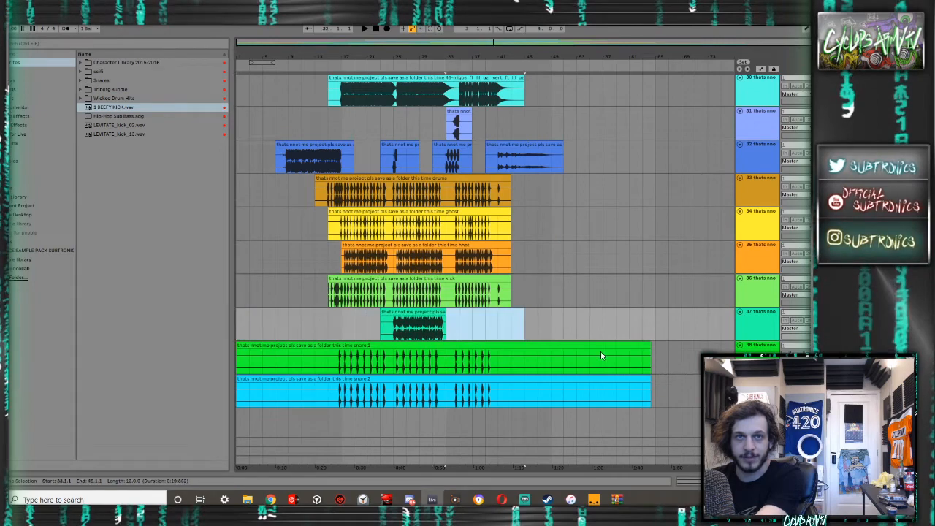
# - Trim the snare 1 and snare 2 clips to bars 15 through 41
pyautogui.moveTo(657, 413); pyautogui.dragTo(495, 356)
pyautogui.press('Delete')
pyautogui.scroll(-1, 438, 357)
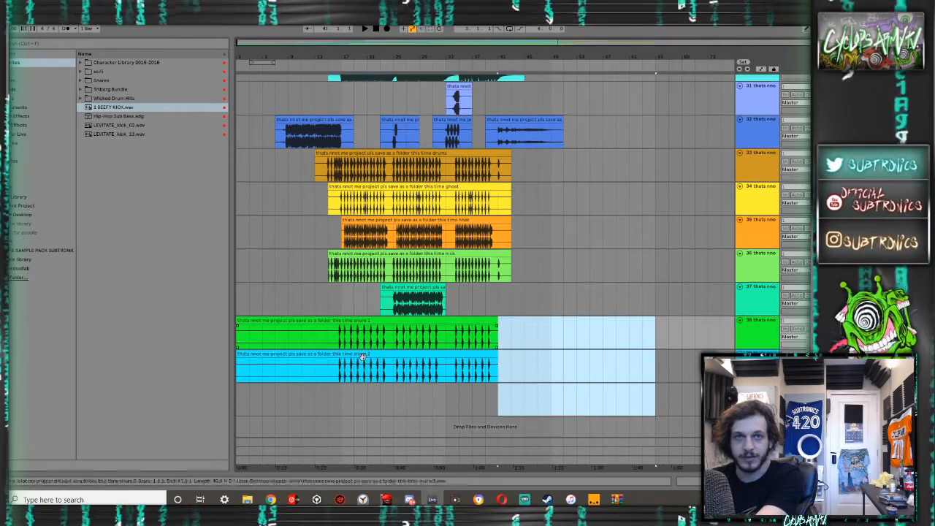
pyautogui.click(325, 397)
pyautogui.press('Delete')
# - Play the arrangement from bar 1 and look over the trimmed clips on all tracks
pyautogui.moveTo(247, 299); pyautogui.dragTo(176, 298)
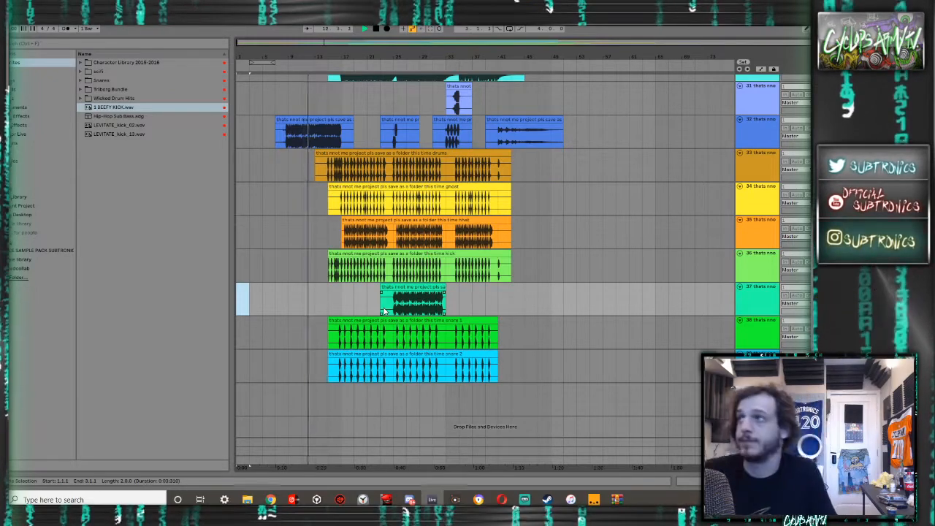
pyautogui.scroll(1, 340, 265)
pyautogui.scroll(20, 340, 267)
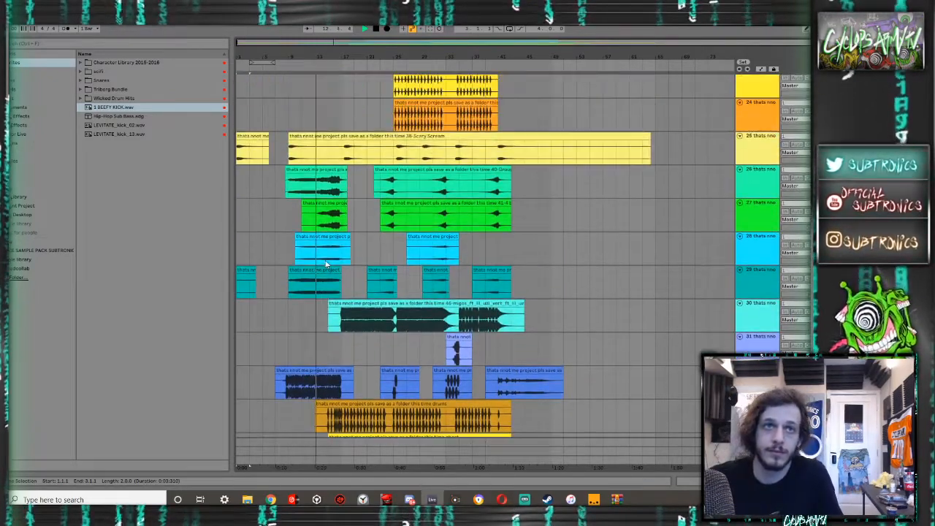
pyautogui.scroll(13, 327, 265)
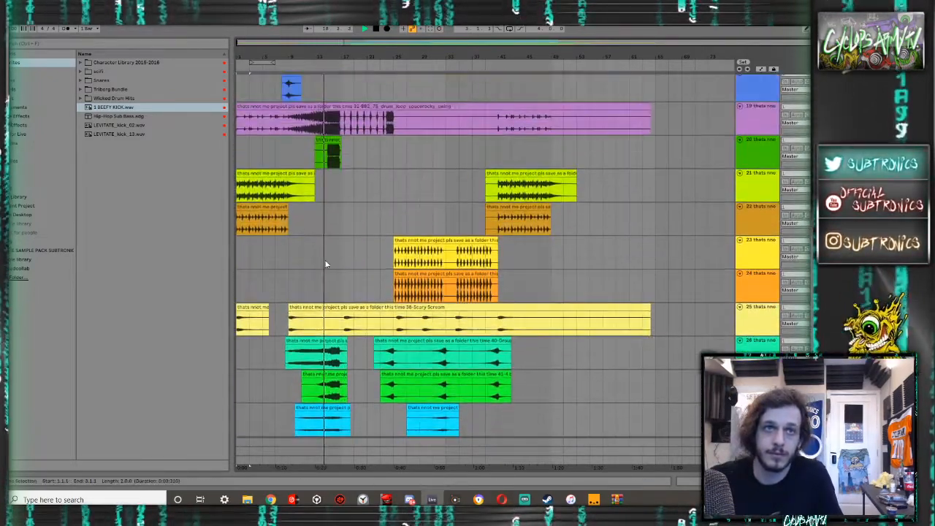
pyautogui.scroll(18, 327, 265)
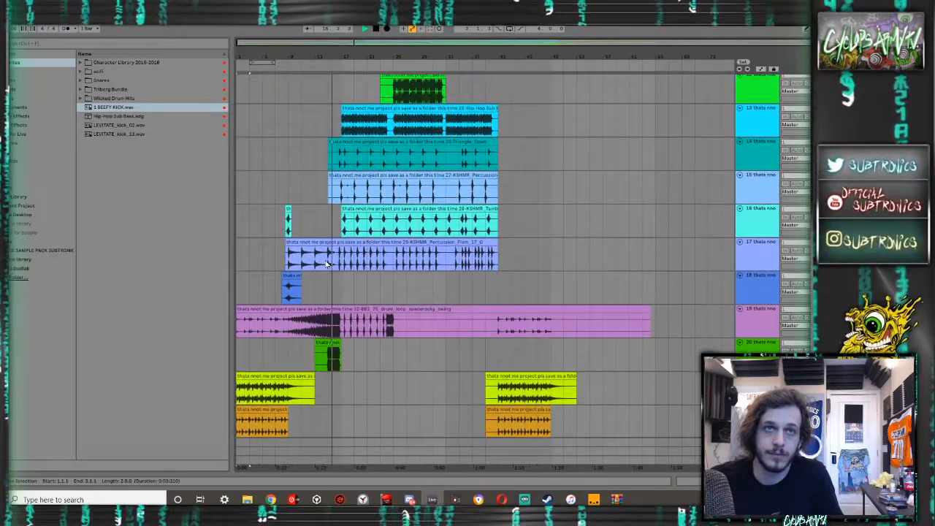
pyautogui.scroll(8, 326, 264)
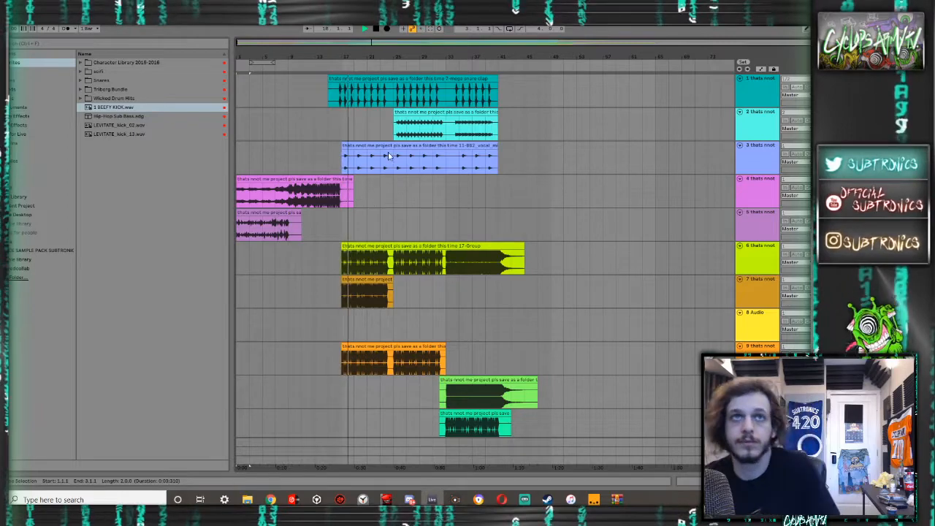
pyautogui.scroll(-20, 369, 134)
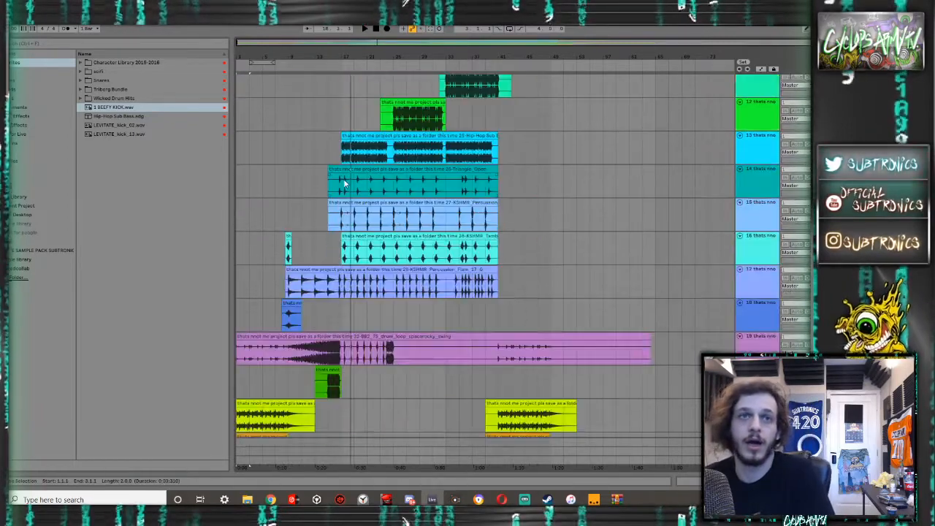
# - Audition the drums stem from around bar 17 and delete its track, number 33
pyautogui.scroll(-20, 344, 182)
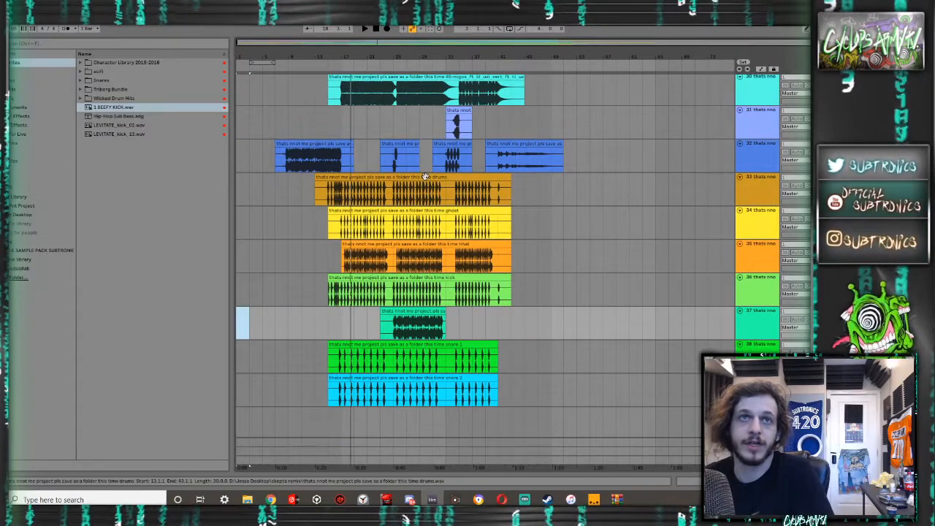
pyautogui.click(345, 188)
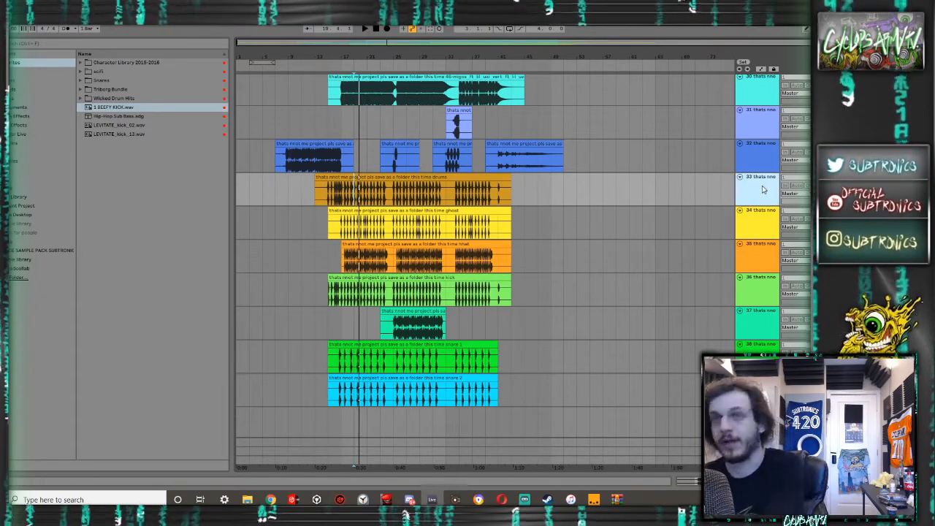
pyautogui.press('Delete')
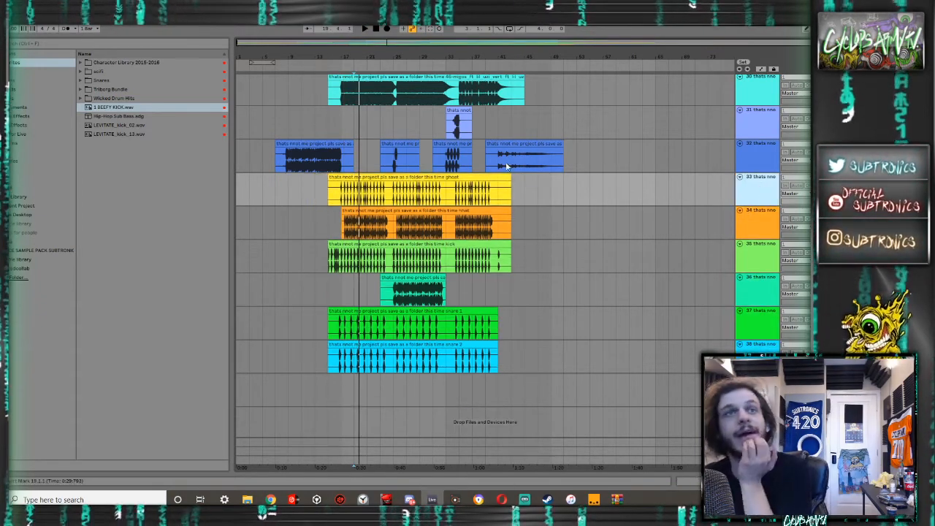
# - Play the arrangement from bar 15 and again from bar 17 to check the remaining stems
pyautogui.click(329, 224)
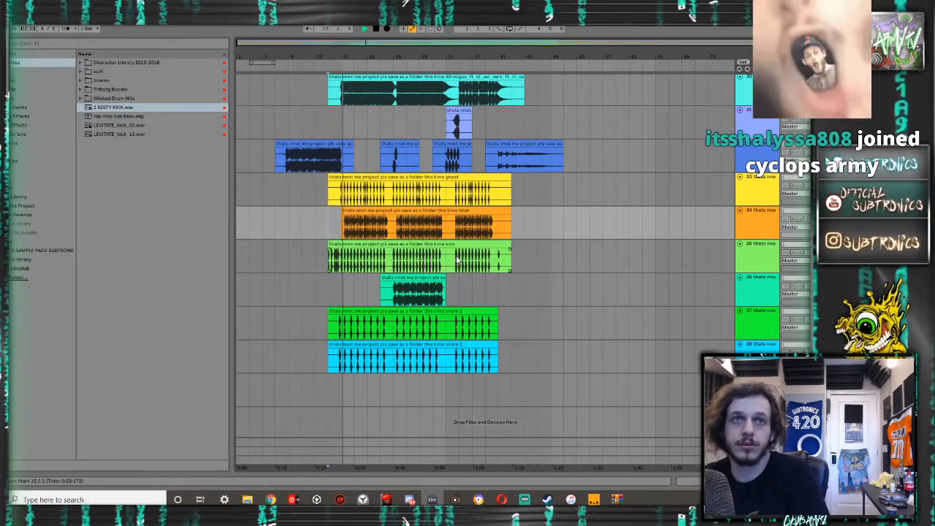
pyautogui.scroll(4, 460, 259)
pyautogui.scroll(4, 452, 258)
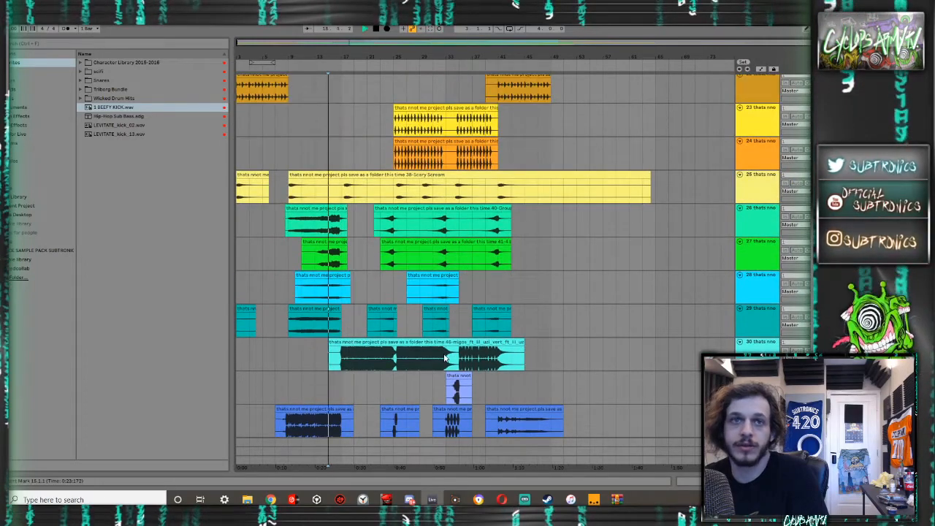
pyautogui.click(341, 360)
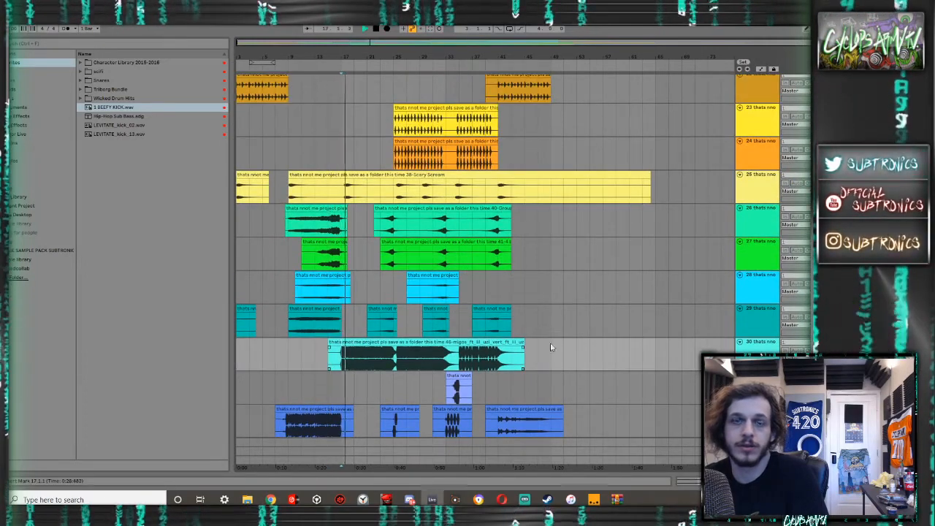
# - Play the arrangement from bar 17 several times and examine the stems from track 1 down to the percussion and drum loop tracks
pyautogui.scroll(15, 595, 337)
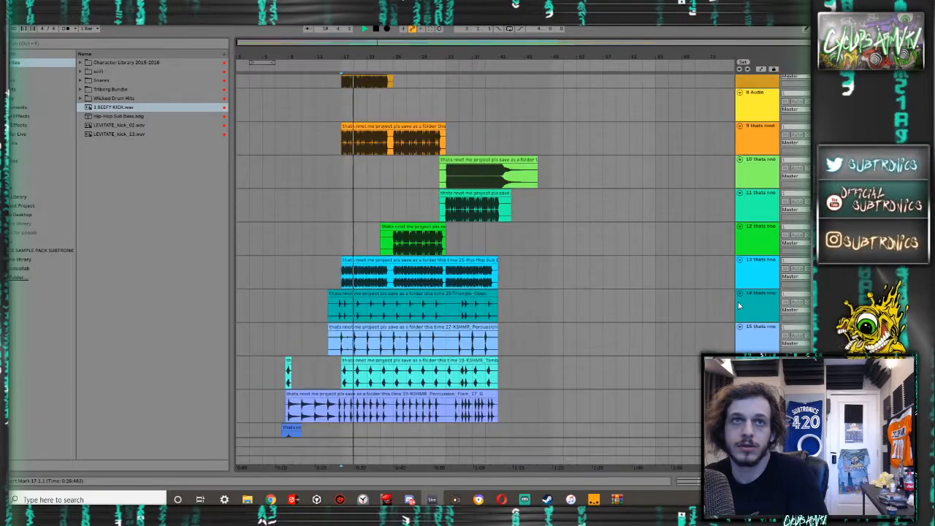
pyautogui.scroll(-1, 515, 255)
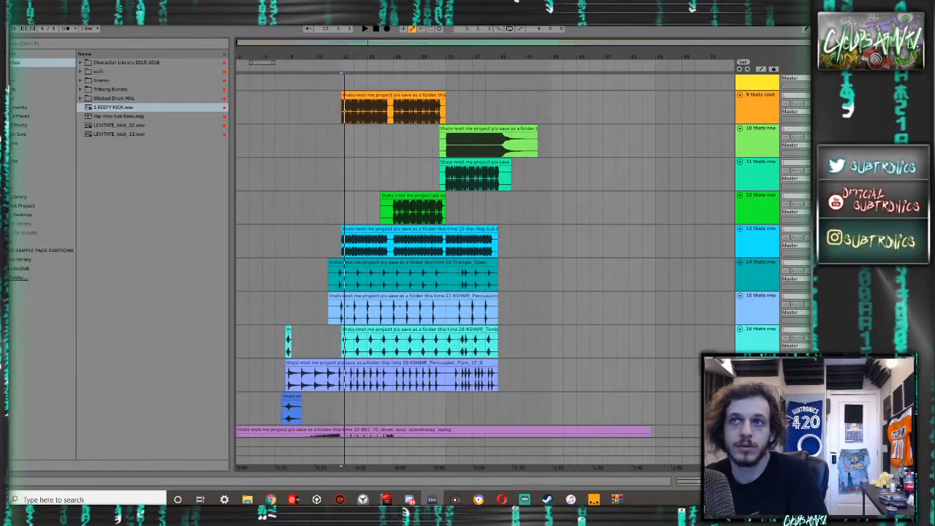
pyautogui.scroll(-1, 514, 255)
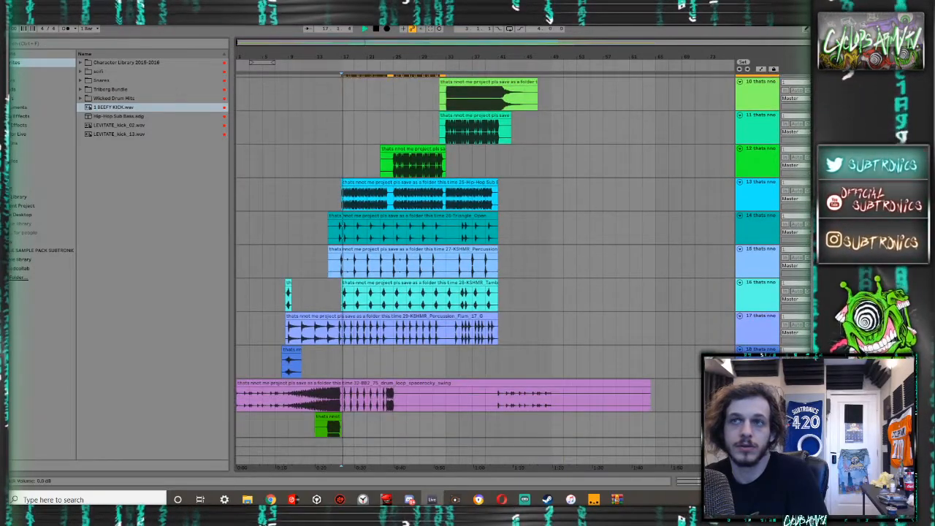
pyautogui.scroll(-1, 515, 256)
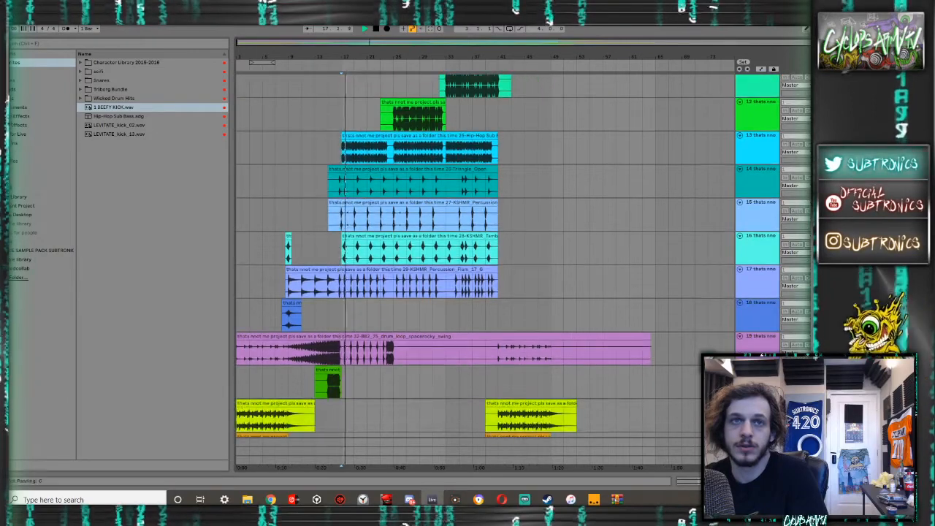
pyautogui.press('space')
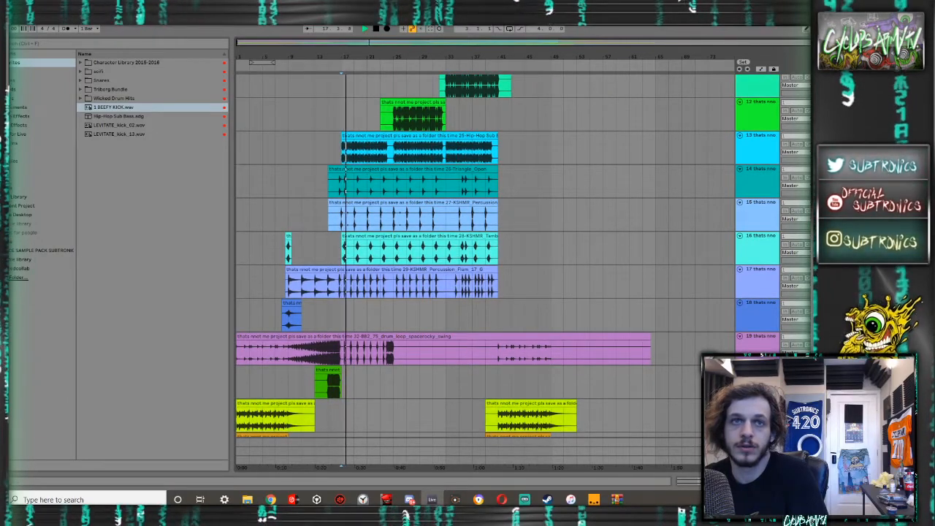
pyautogui.press('space')
pyautogui.scroll(9, 514, 256)
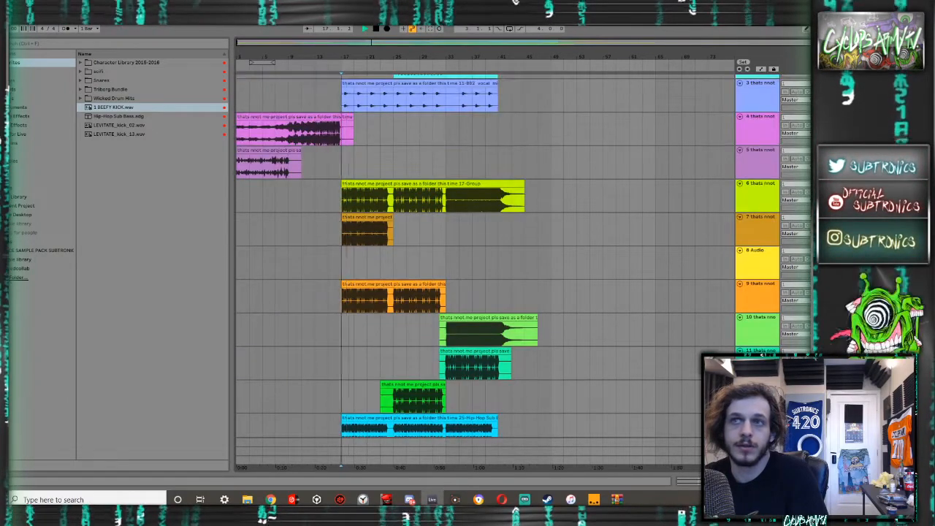
pyautogui.scroll(2, 514, 256)
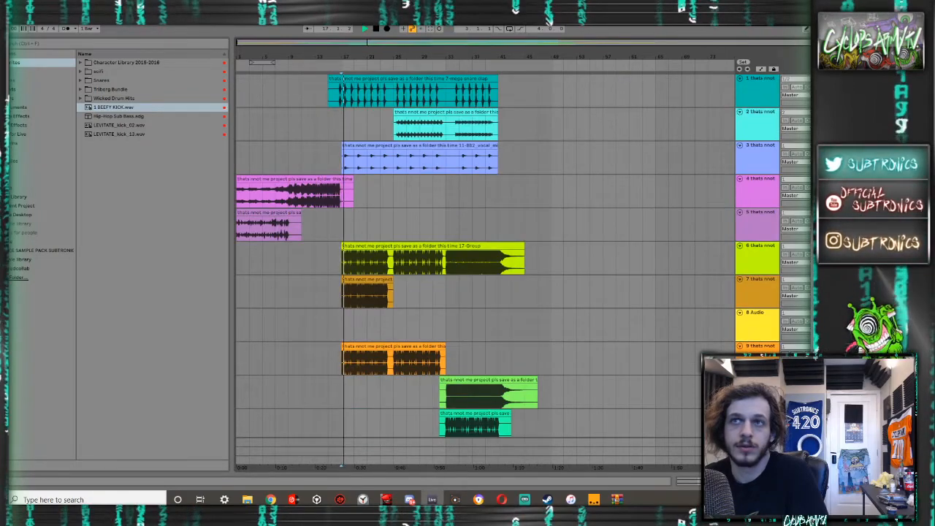
pyautogui.press('space')
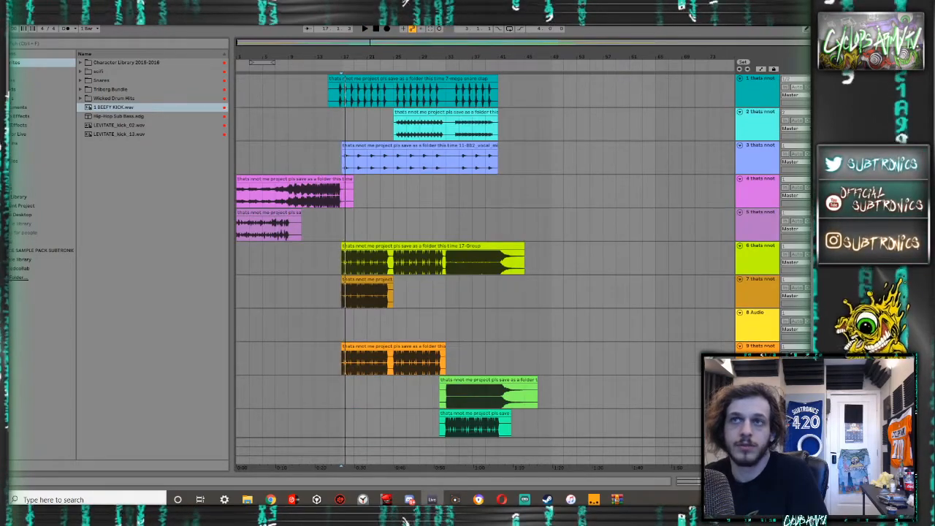
# - Delete the Group clip on track 6 and replay from bar 17 to check the mix without it
pyautogui.click(501, 246)
pyautogui.press('Delete')
pyautogui.press('space')
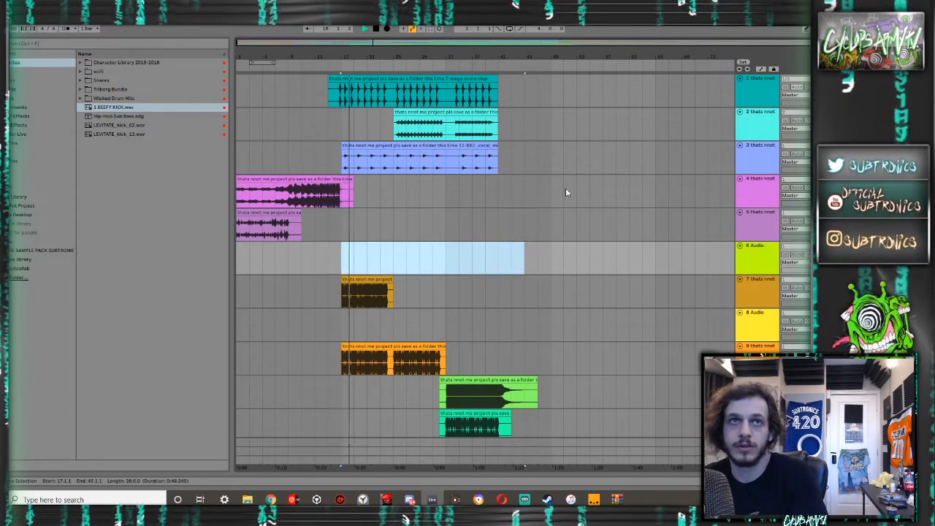
pyautogui.press('space')
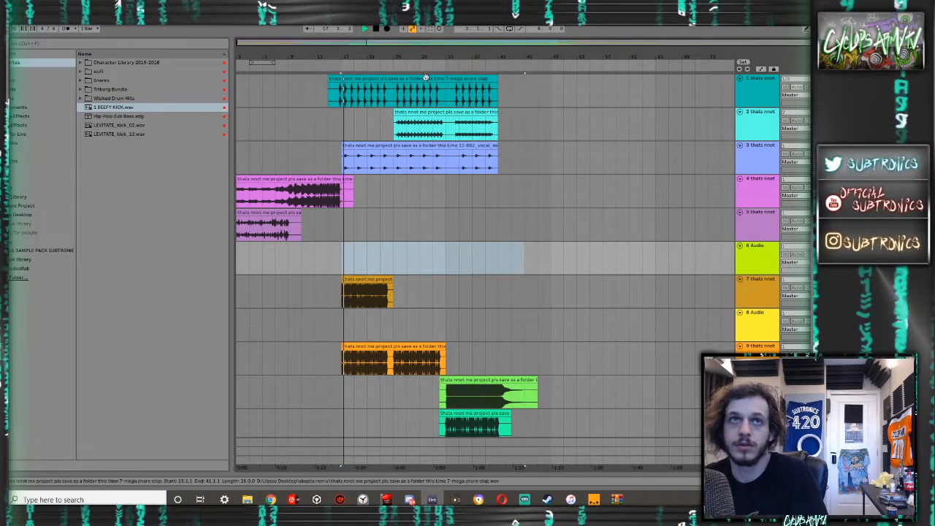
# - Extend the start of the mega snare clap clip on track 1 back to bar 1
pyautogui.press('space')
pyautogui.moveTo(329, 83); pyautogui.dragTo(204, 76)
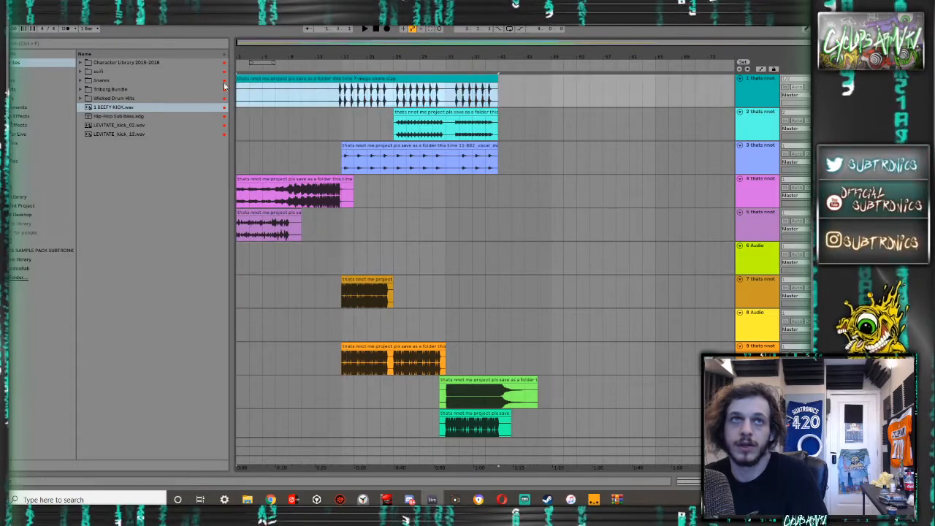
pyautogui.moveTo(281, 75); pyautogui.dragTo(250, 82)
# - Play the arrangement from bar 15 and examine the stems from the Serum tracks down to the snare tracks
pyautogui.scroll(-5, 361, 156)
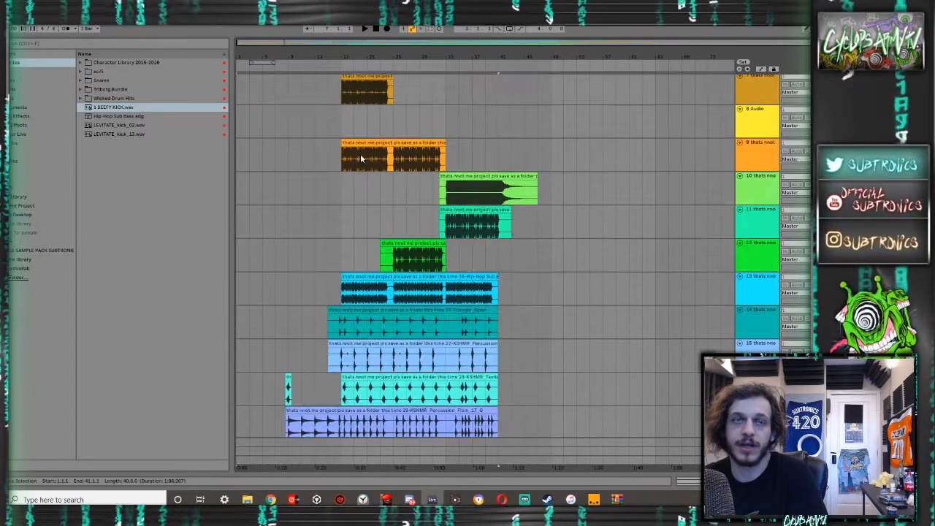
pyautogui.scroll(-3, 360, 156)
pyautogui.click(346, 154)
pyautogui.click(333, 151)
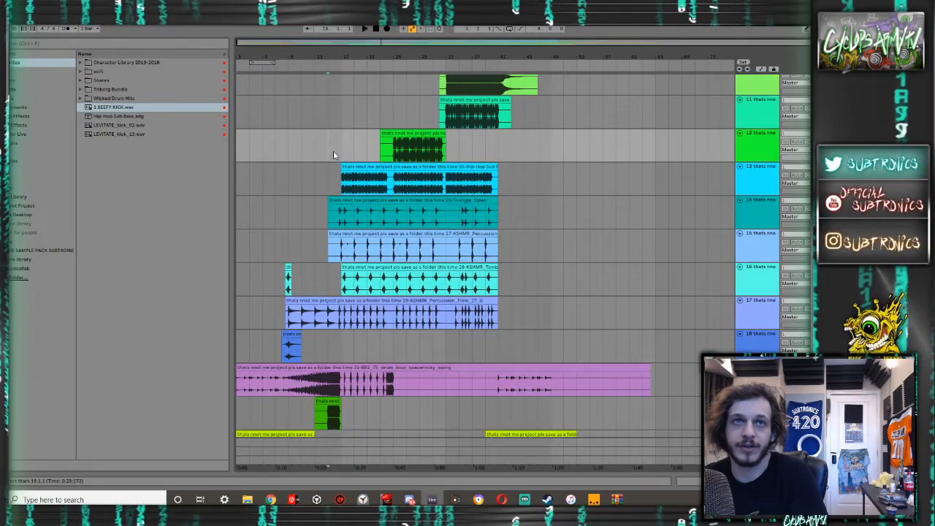
pyautogui.press('space')
pyautogui.scroll(-5, 336, 154)
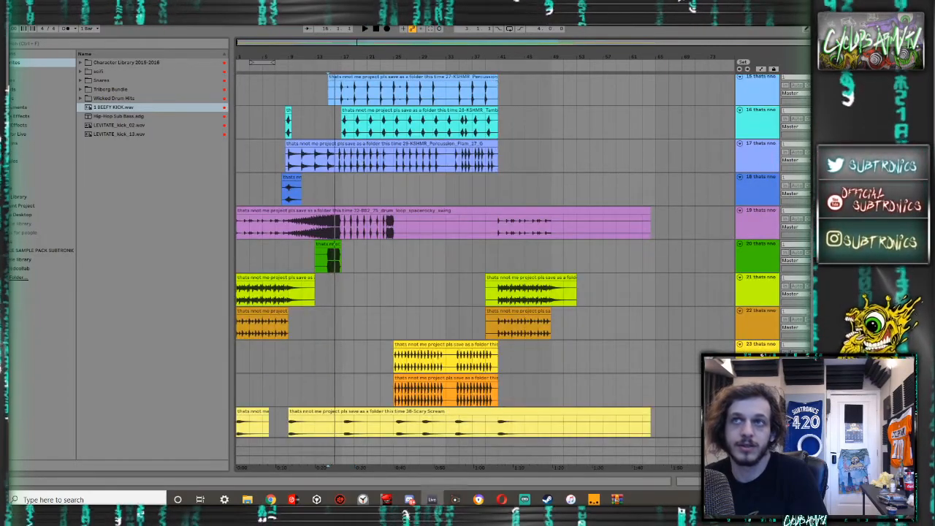
pyautogui.scroll(-11, 402, 163)
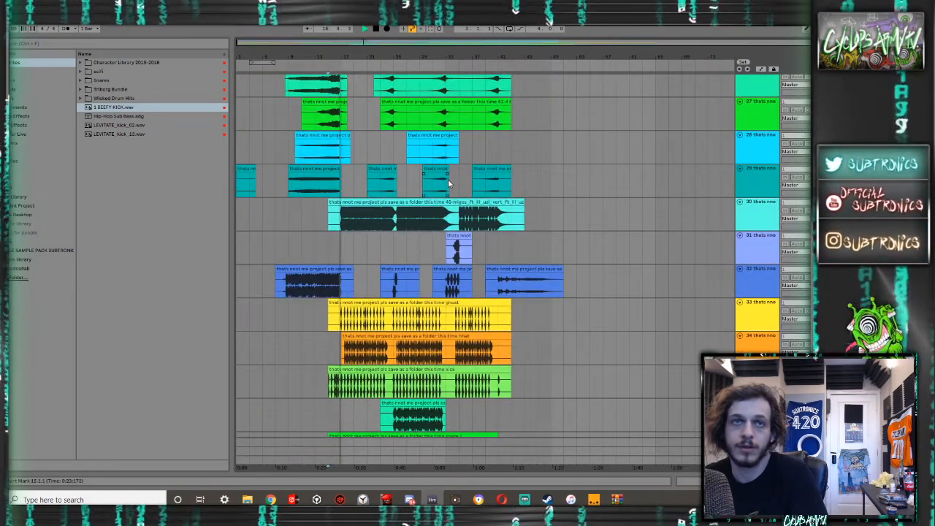
pyautogui.scroll(-4, 439, 185)
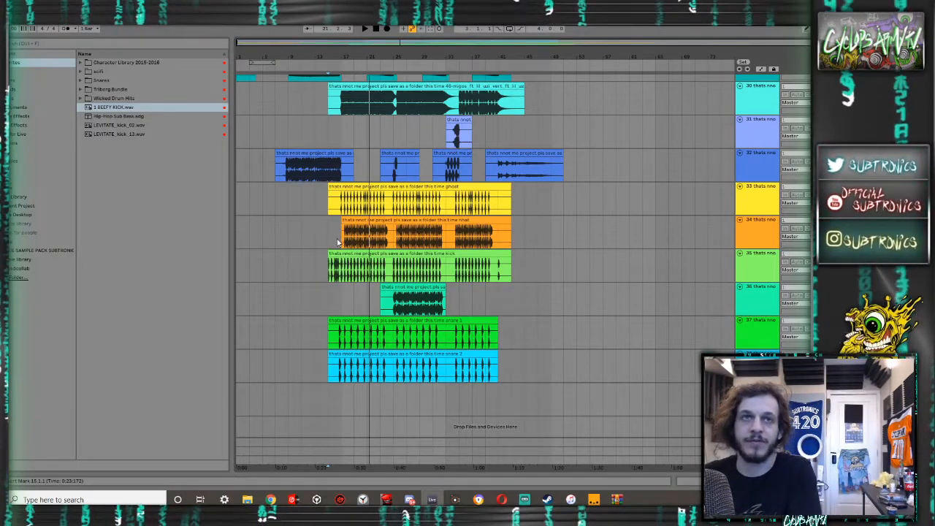
# - Set the playback start to bar 17 and select the Serum clip on track 7 to audition the section
pyautogui.scroll(15, 338, 242)
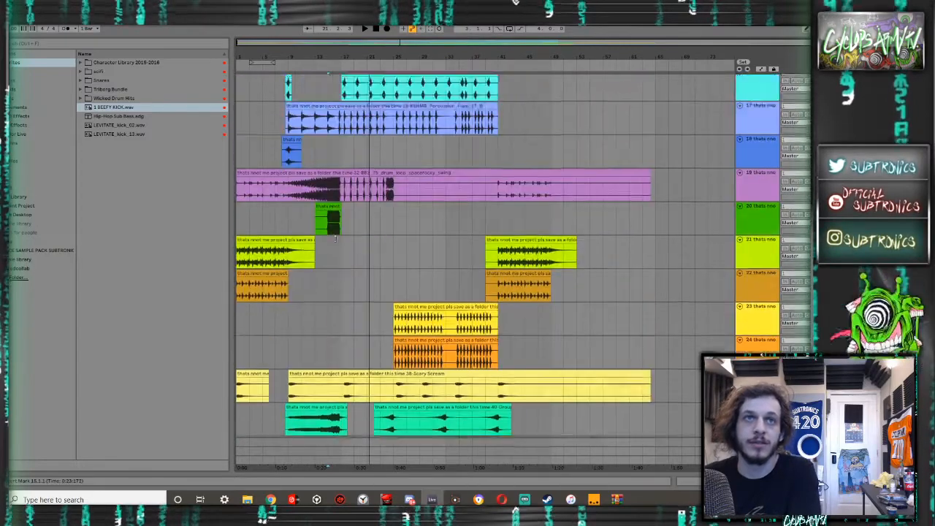
pyautogui.scroll(4, 337, 242)
pyautogui.scroll(5, 341, 262)
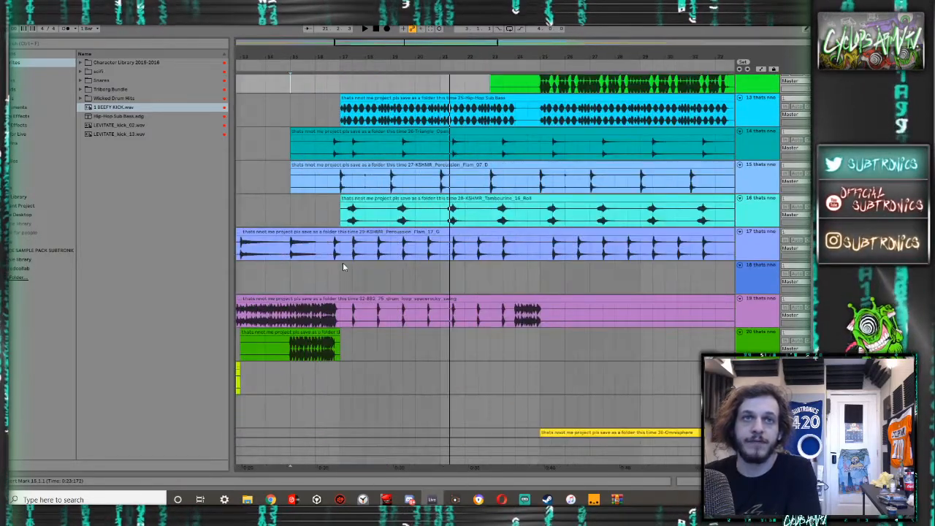
pyautogui.click(344, 270)
pyautogui.scroll(3, 344, 271)
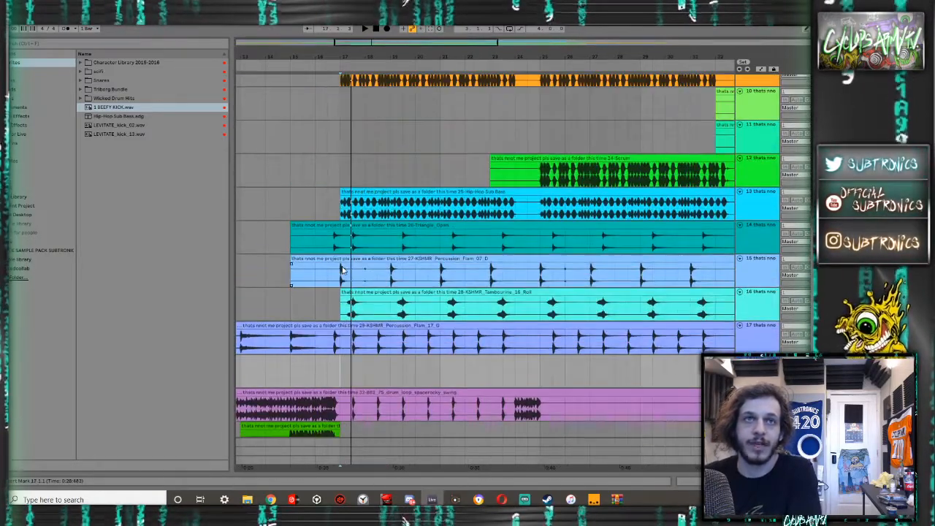
pyautogui.click(342, 271)
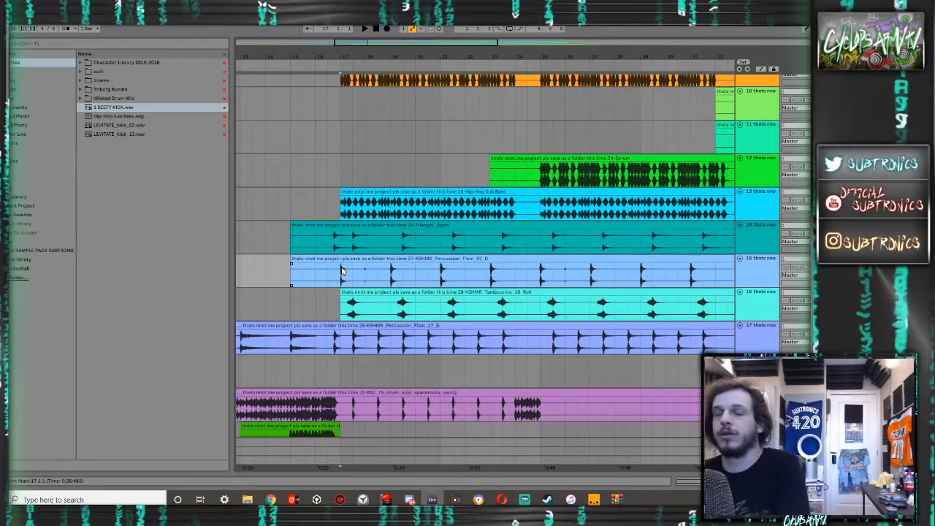
pyautogui.scroll(9, 351, 291)
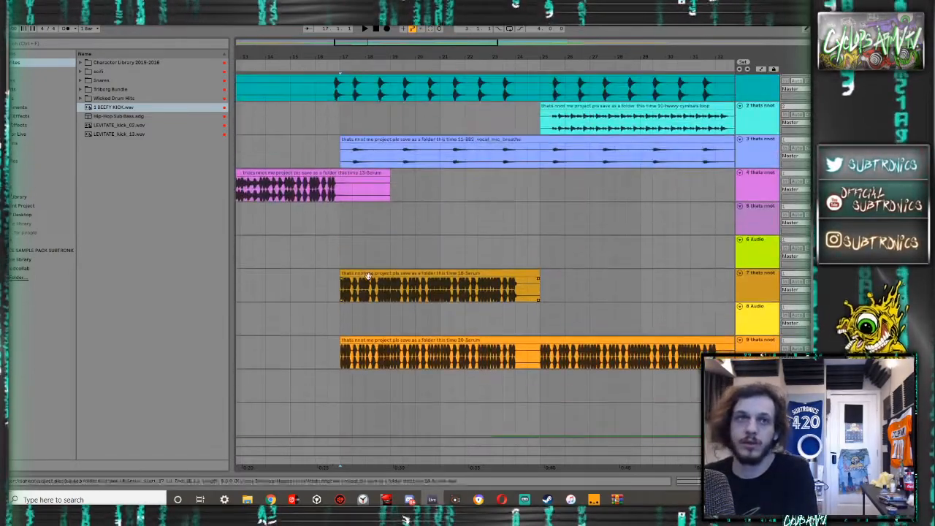
pyautogui.click(362, 272)
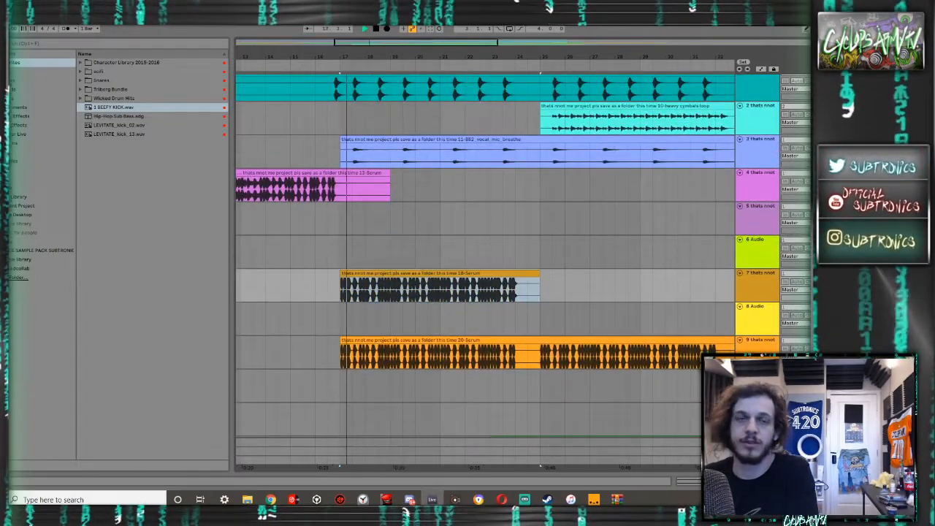
# - Play from bar 17 and examine each track's waveform at that point, from track 1 down to snare 2
pyautogui.scroll(1, 485, 255)
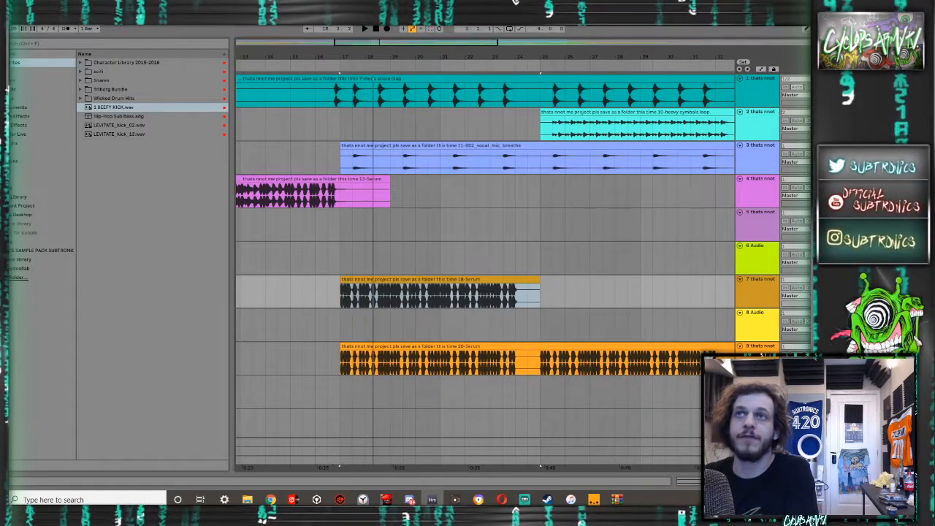
pyautogui.scroll(-5, 682, 175)
pyautogui.scroll(-6, 681, 176)
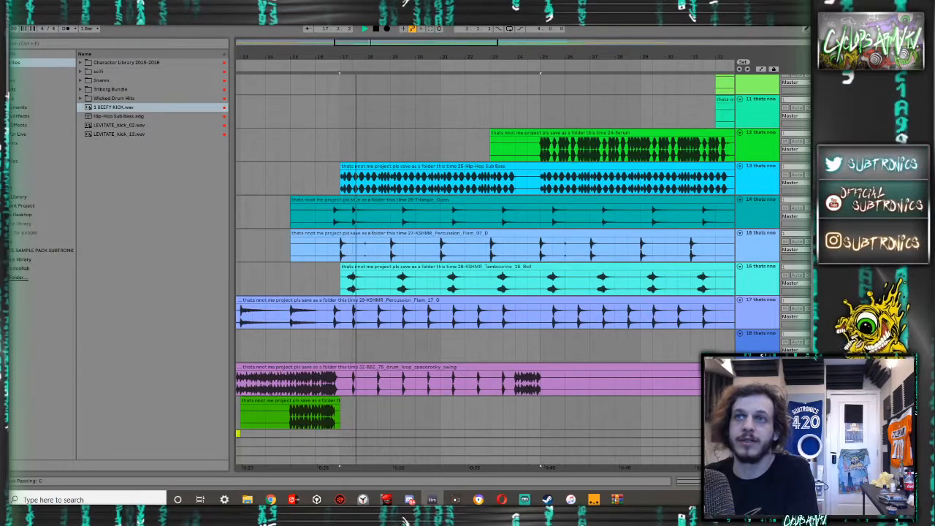
pyautogui.scroll(-1, 522, 249)
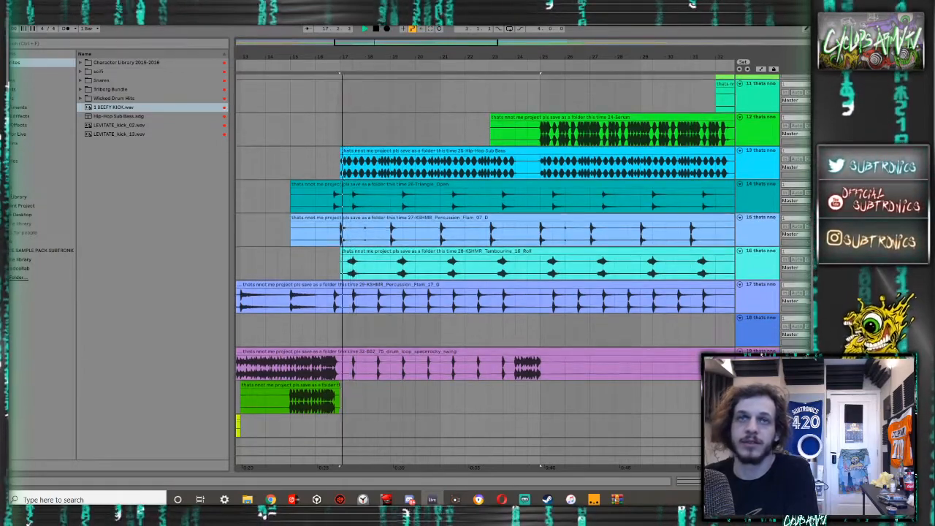
pyautogui.scroll(-3, 523, 249)
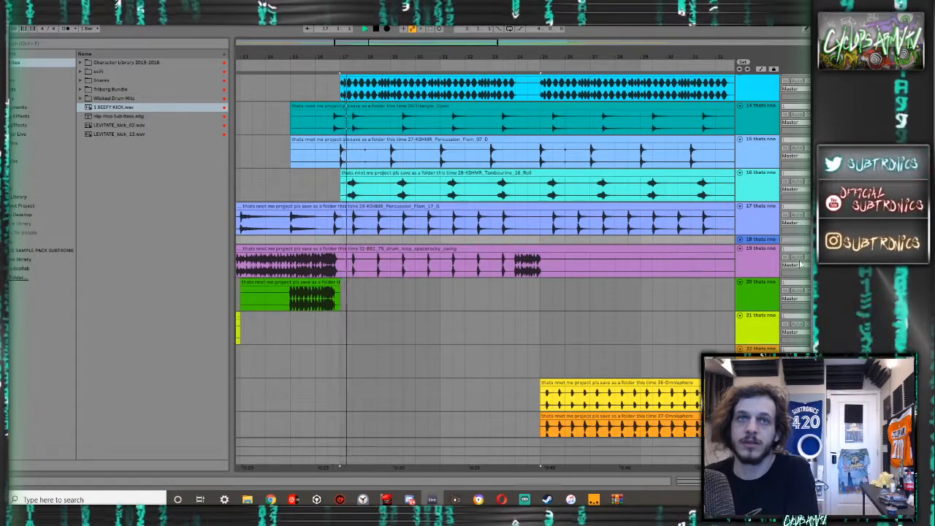
pyautogui.scroll(-6, 801, 266)
pyautogui.scroll(-6, 801, 264)
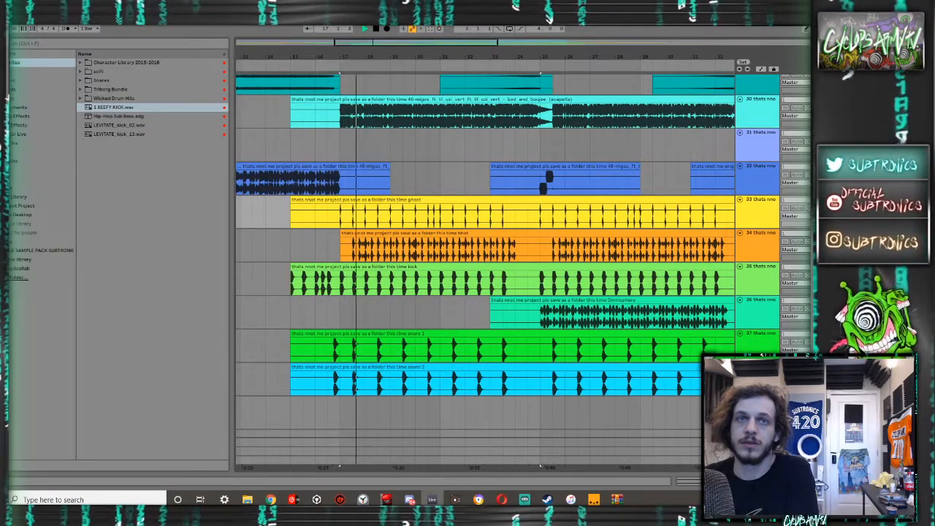
pyautogui.scroll(-1, 486, 234)
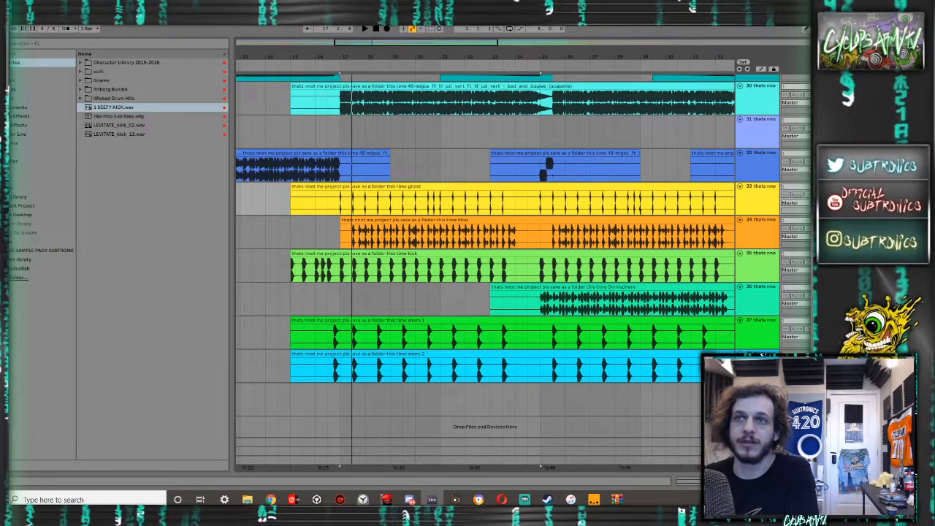
# - Replay the opening beats at bar 17, and audition the section from bar 25 on the Omnisphere track
pyautogui.press('space')
pyautogui.press('space')
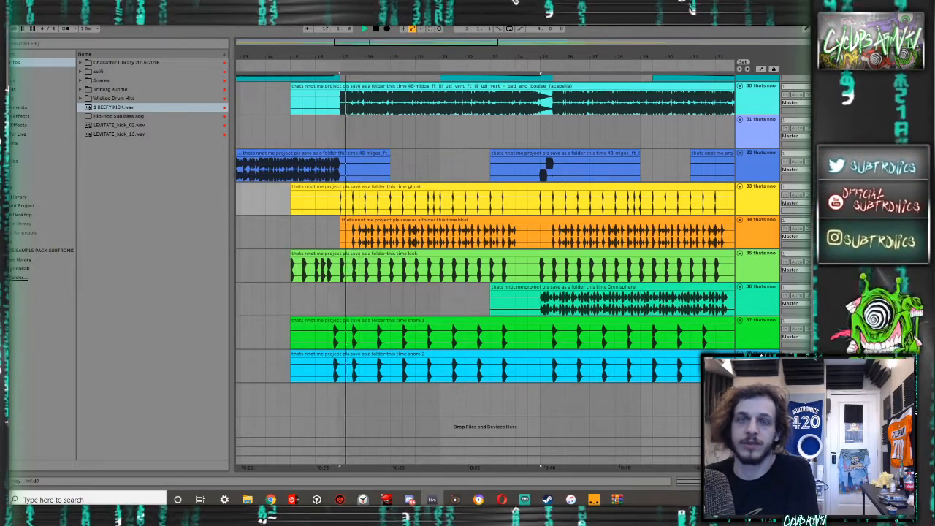
pyautogui.press('space')
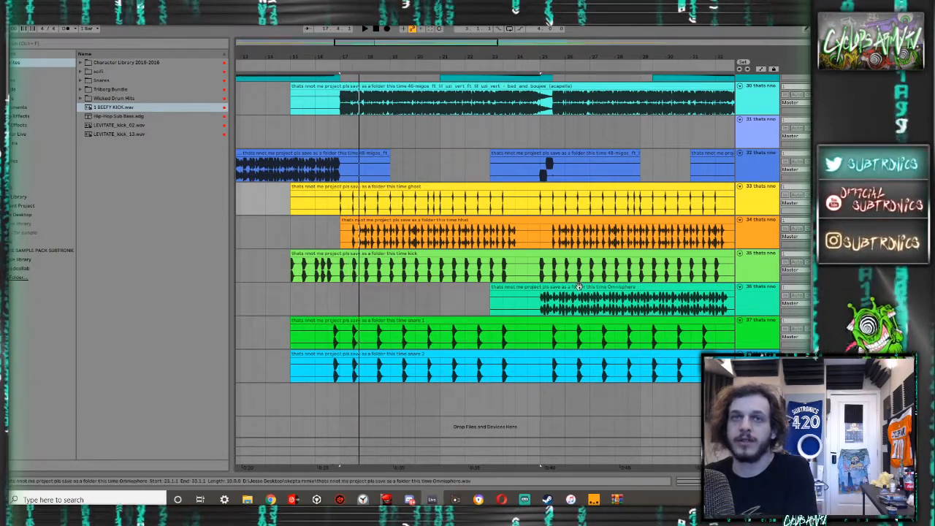
pyautogui.click(545, 303)
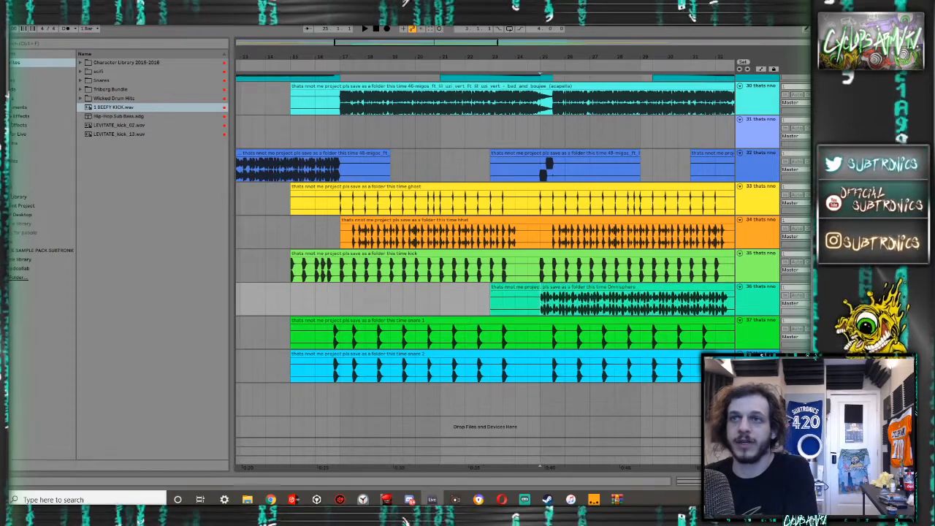
pyautogui.press('space')
pyautogui.scroll(2, 703, 290)
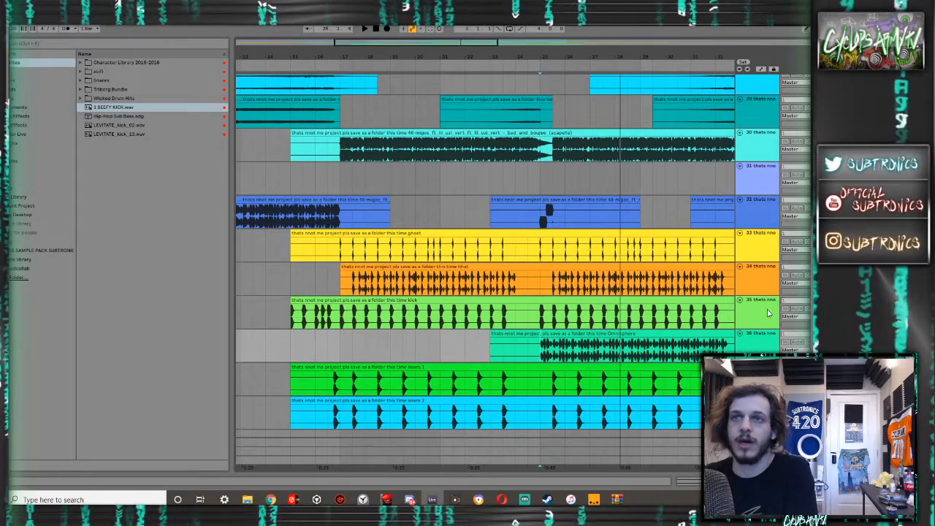
# - Move the kick, snare 1 and snare 2 tracks above the ghost track so the main drums sit together
pyautogui.moveTo(763, 313); pyautogui.dragTo(752, 203)
pyautogui.scroll(-1, 762, 355)
pyautogui.keyDown('shift'); pyautogui.click(761, 370); pyautogui.keyUp('shift')
# - Rename the hi-hat track, number 37, as "hat"
pyautogui.scroll(-1, 746, 330)
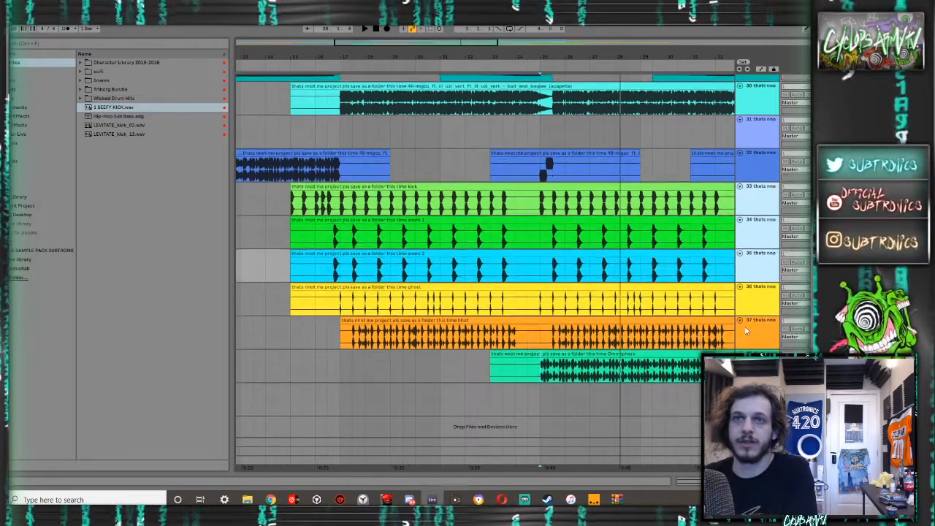
pyautogui.click(768, 335)
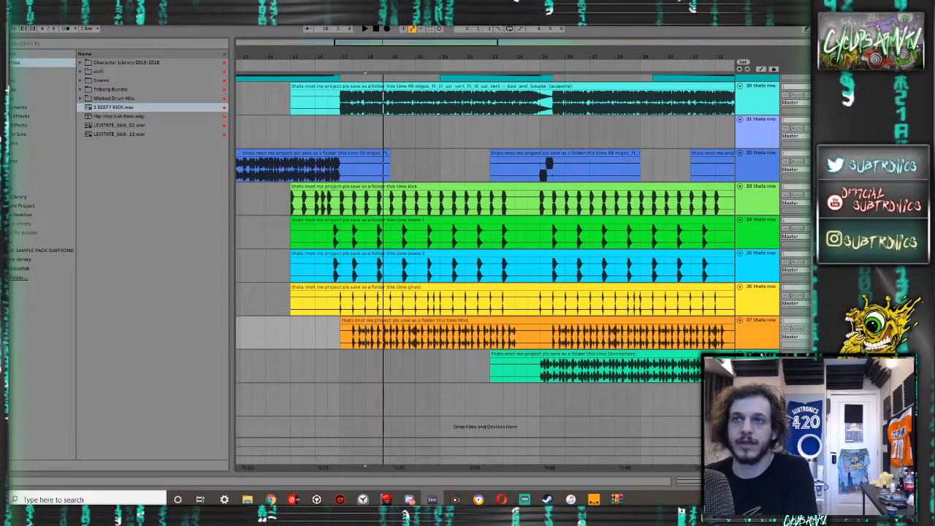
pyautogui.write('hat')
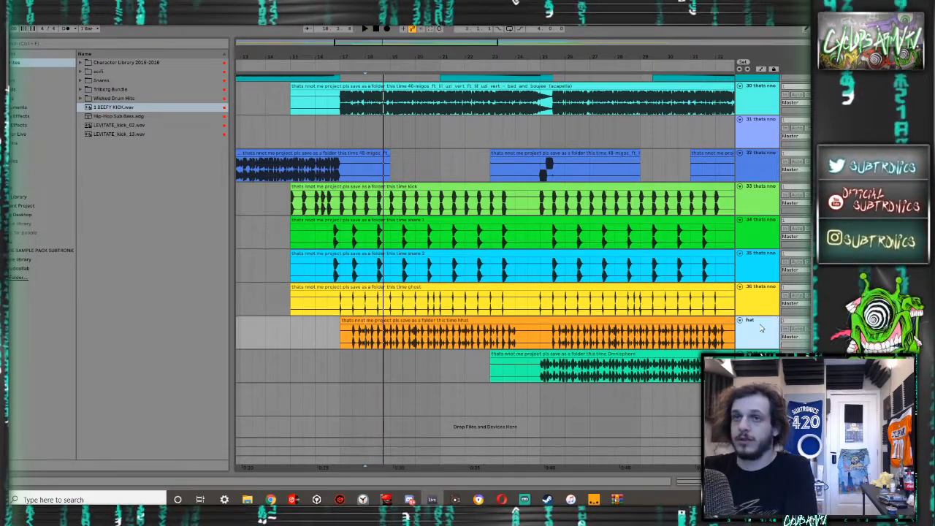
# - Rename the yellow ghost track as "ghost" and the blue snare track, number 35, as "snare 1"
pyautogui.press('Return')
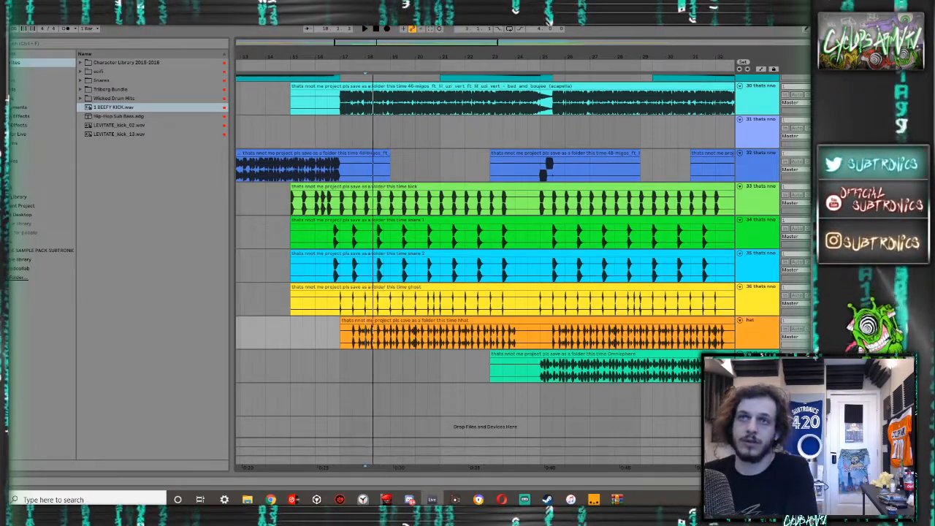
pyautogui.click(739, 287)
pyautogui.click(739, 289)
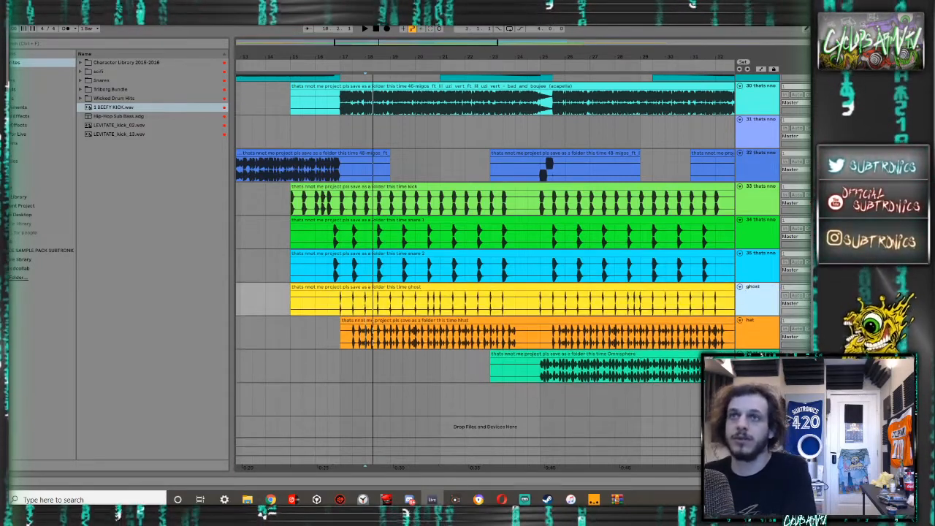
pyautogui.click(755, 268)
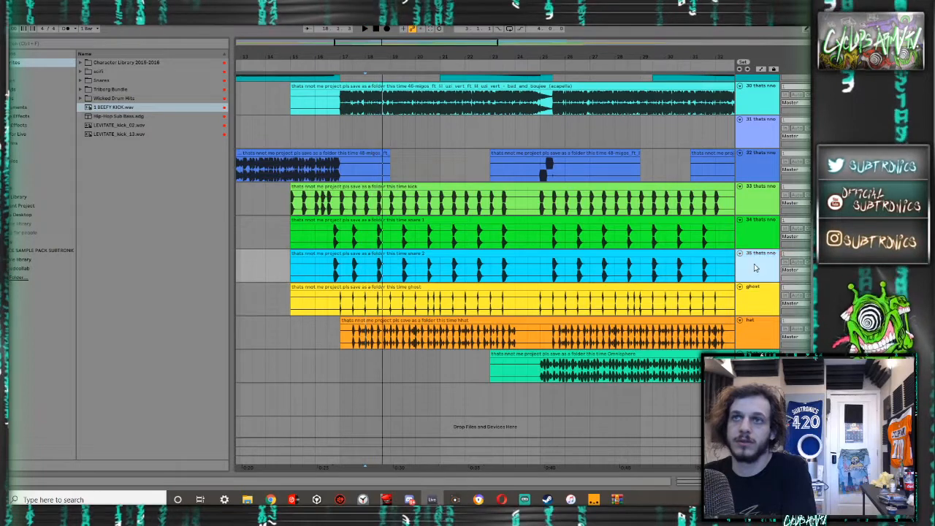
pyautogui.doubleClick(756, 268)
pyautogui.press('a')
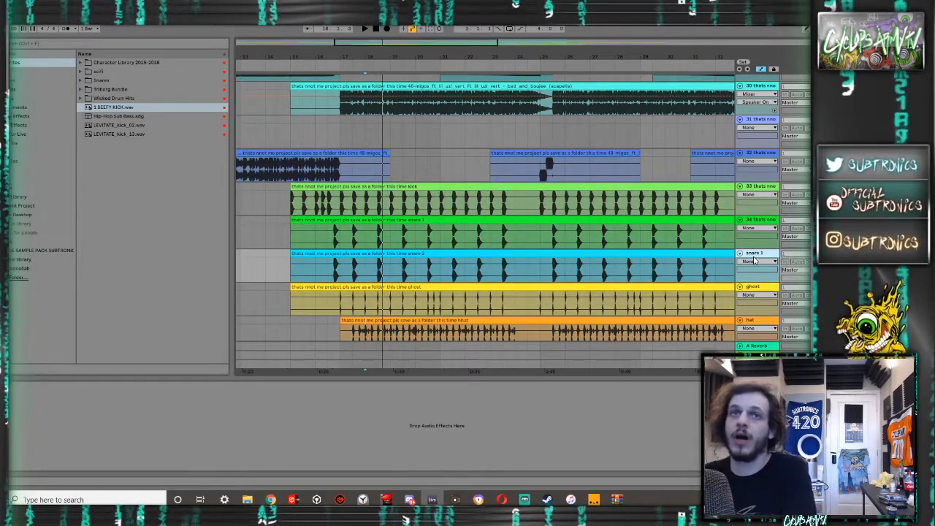
# - Rename the green snare track, number 34, as "snare 2" and the kick track above it as "kcik"
pyautogui.click(765, 221)
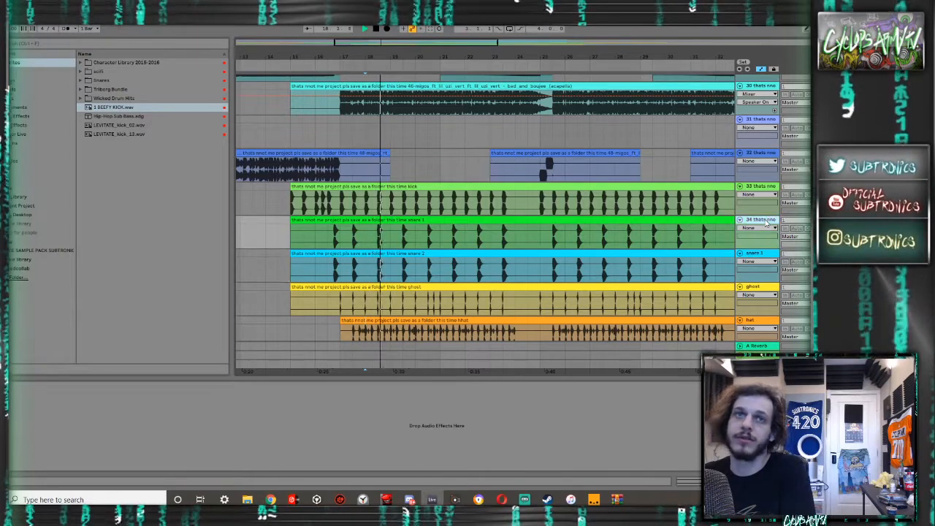
pyautogui.hotkey('ctrl', 'r')
pyautogui.write('snare 2')
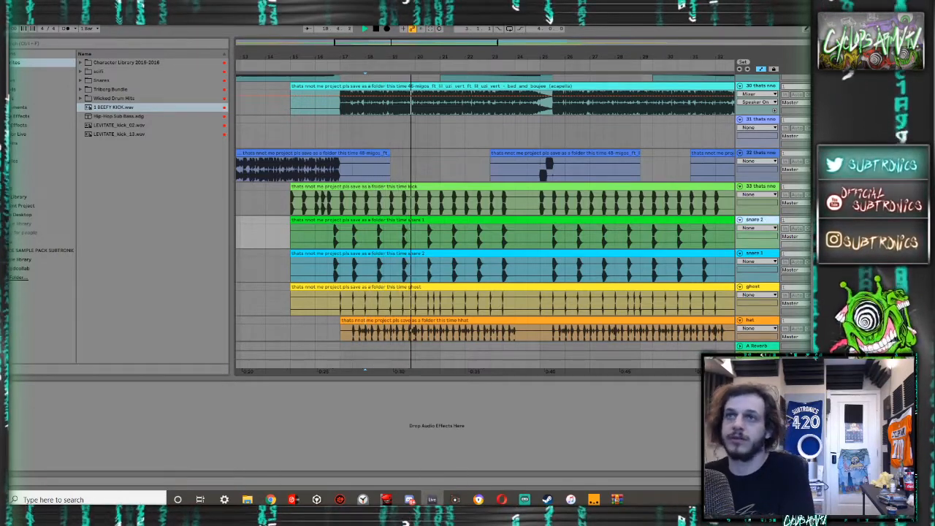
pyautogui.click(767, 187)
pyautogui.press('space')
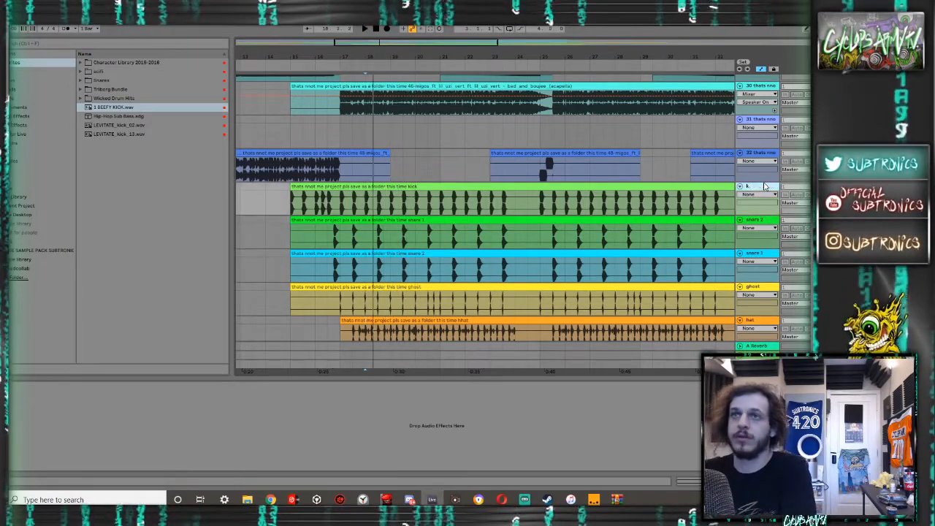
# - Move the kick, both snare, ghost and hat tracks together to the very start of the arrangement, above track 1, and play from bar 17
pyautogui.scroll(4, 762, 272)
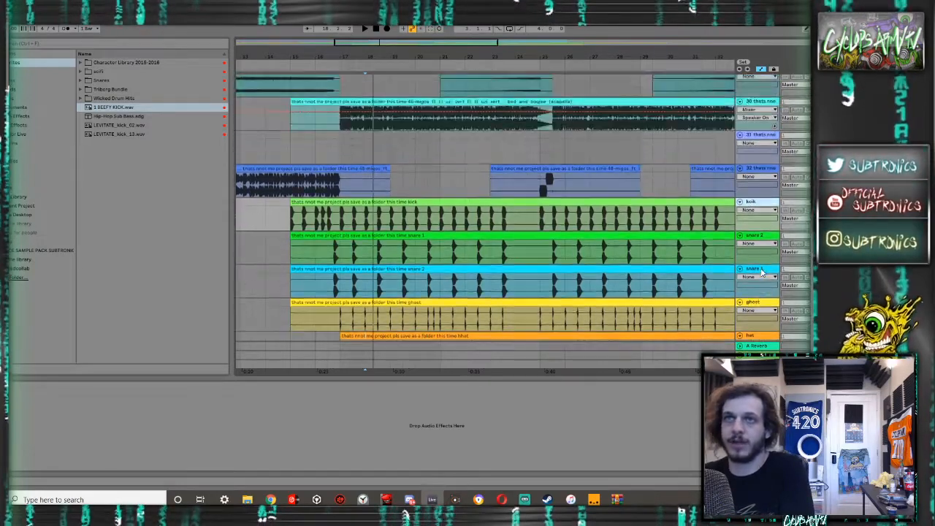
pyautogui.scroll(12, 762, 272)
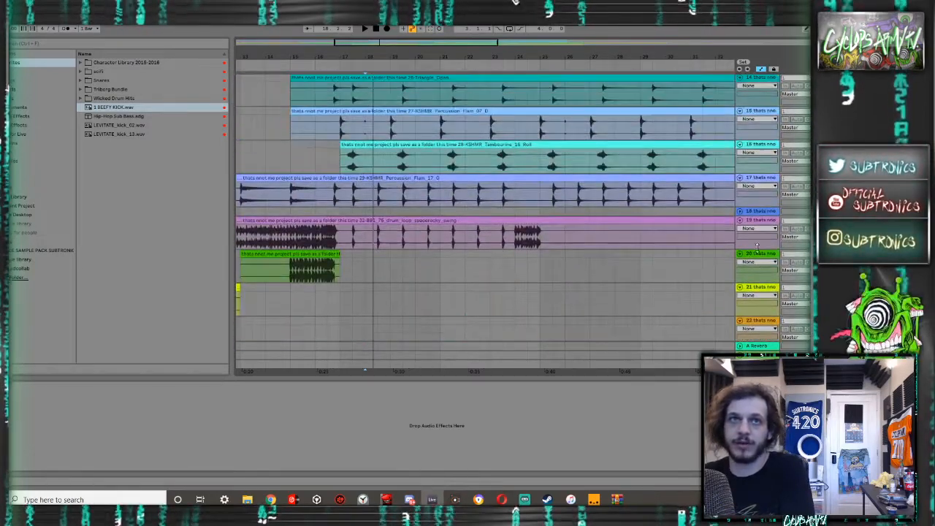
pyautogui.scroll(-15, 521, 256)
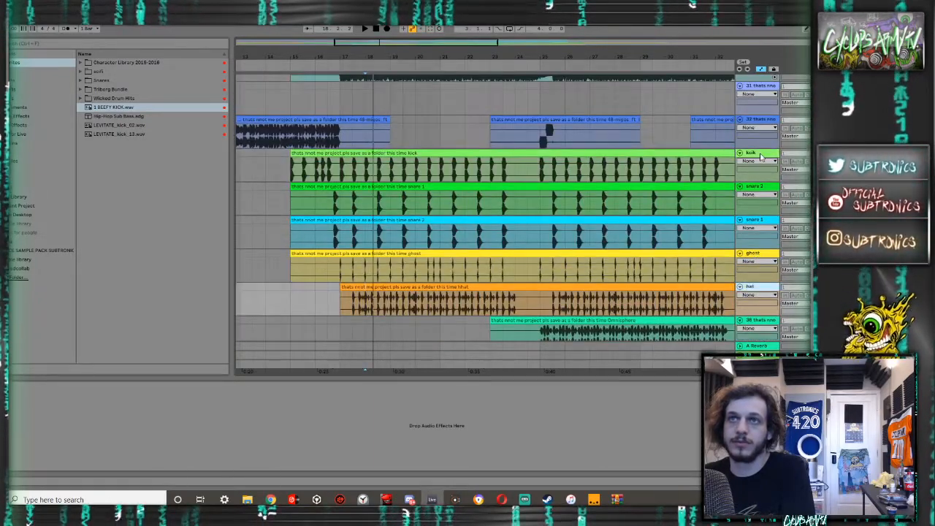
pyautogui.scroll(4, 751, 69)
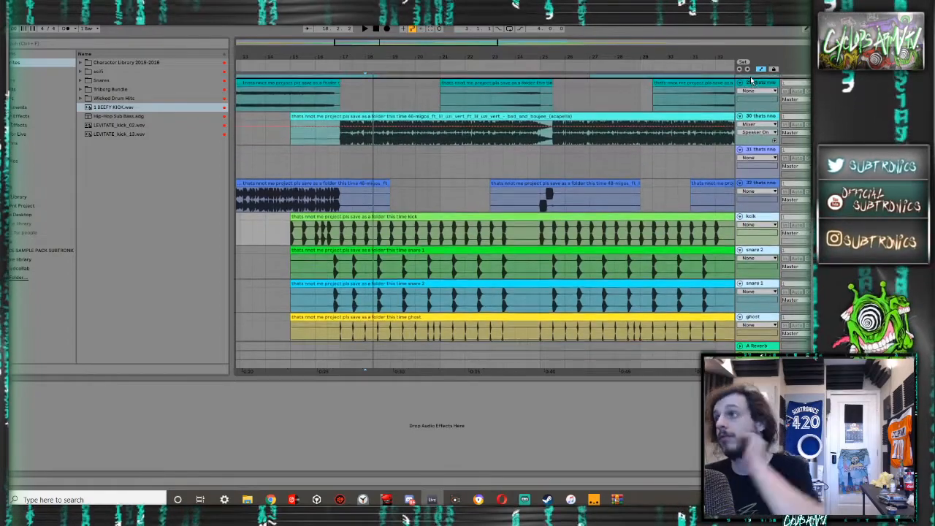
pyautogui.scroll(5, 751, 81)
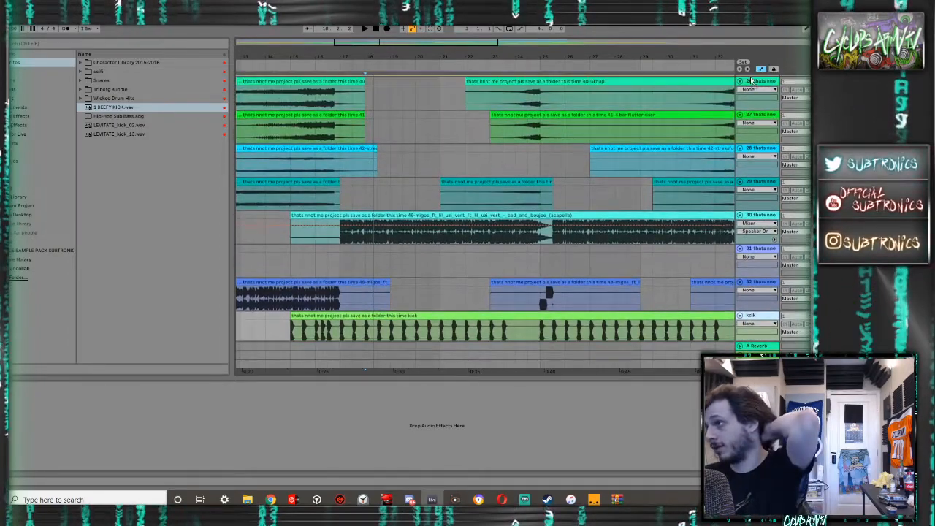
pyautogui.scroll(5, 751, 80)
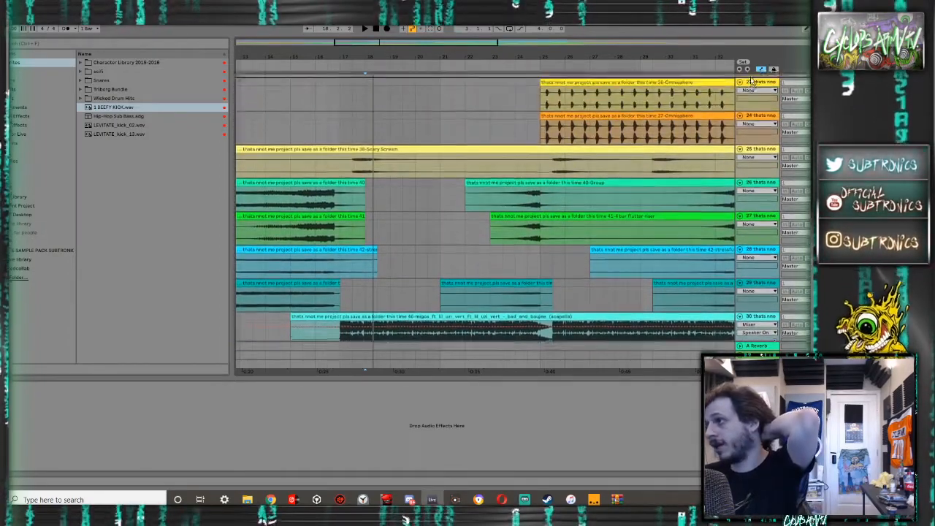
pyautogui.scroll(5, 751, 81)
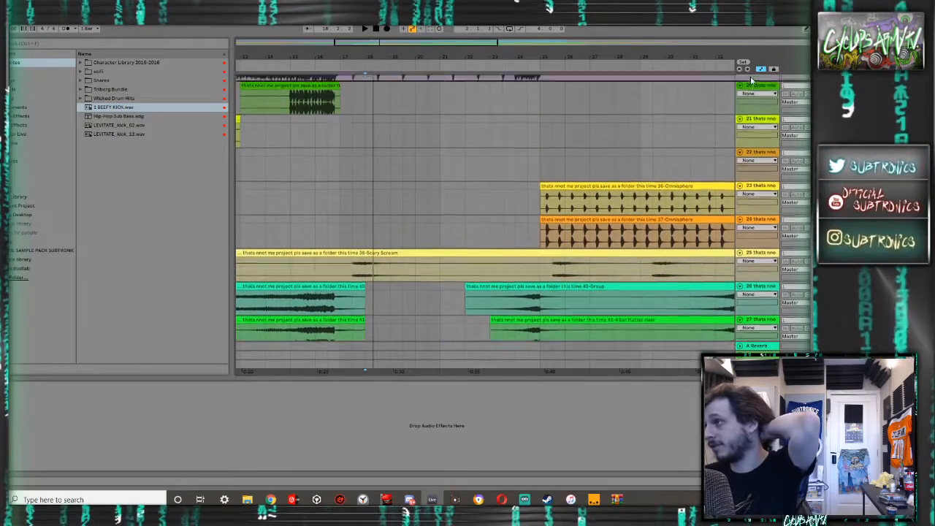
pyautogui.scroll(5, 751, 80)
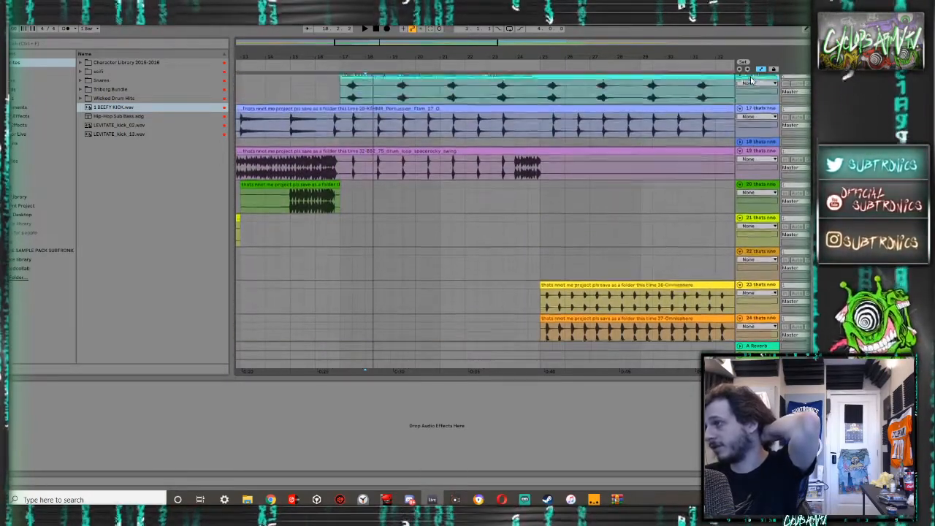
pyautogui.scroll(5, 751, 81)
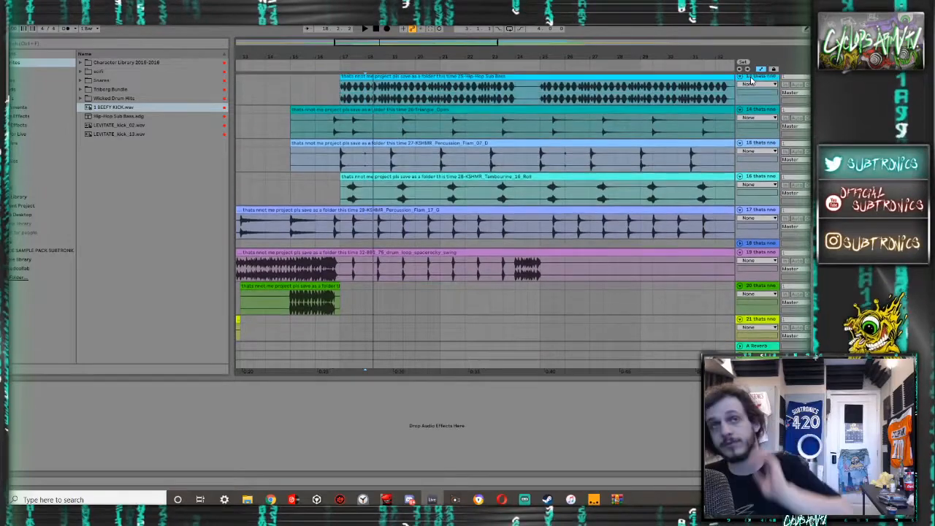
pyautogui.scroll(5, 751, 80)
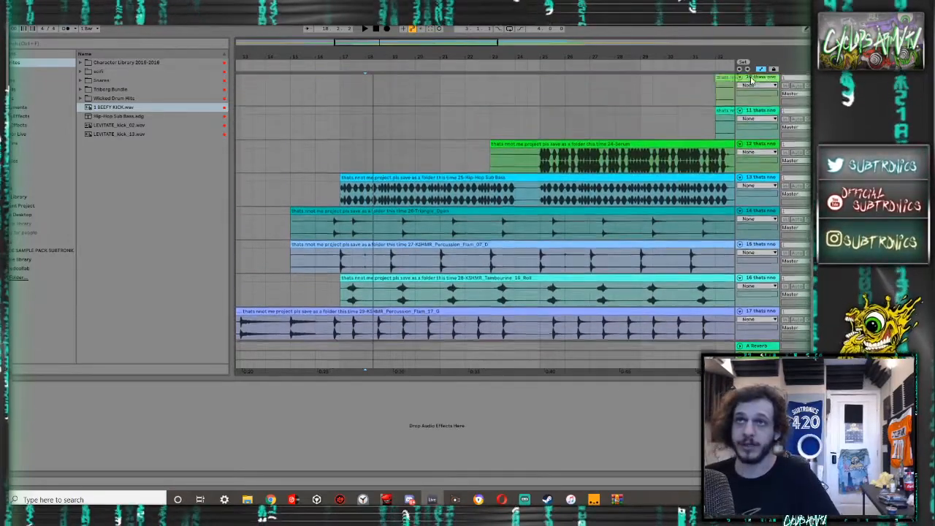
pyautogui.scroll(5, 752, 81)
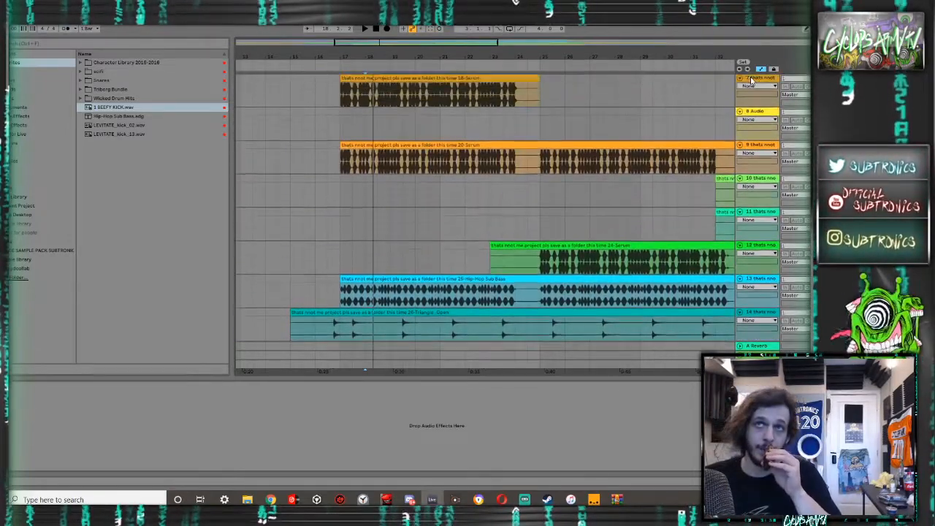
pyautogui.scroll(5, 750, 80)
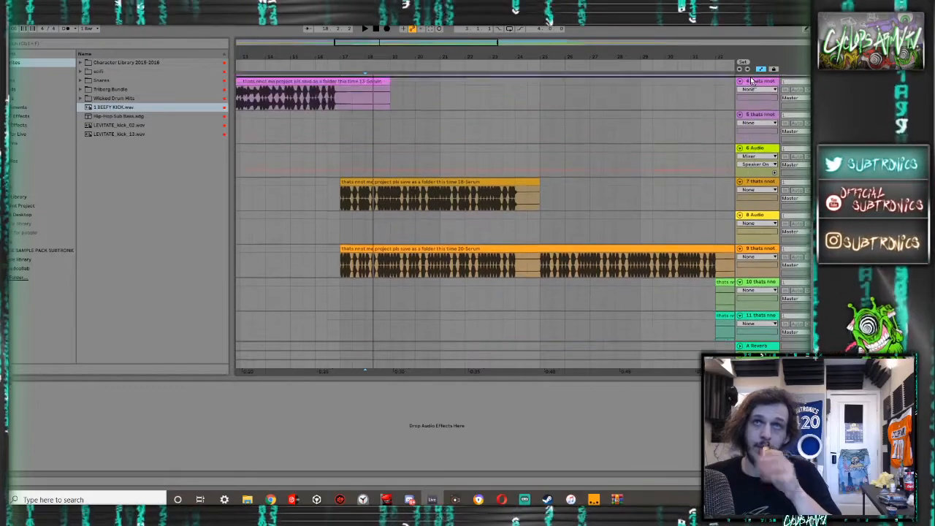
pyautogui.scroll(4, 751, 80)
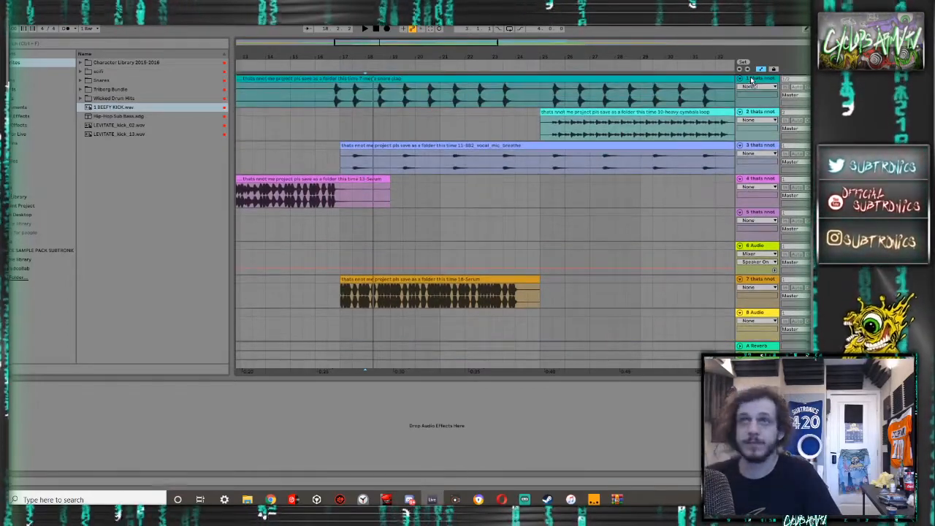
pyautogui.scroll(2, 286, 165)
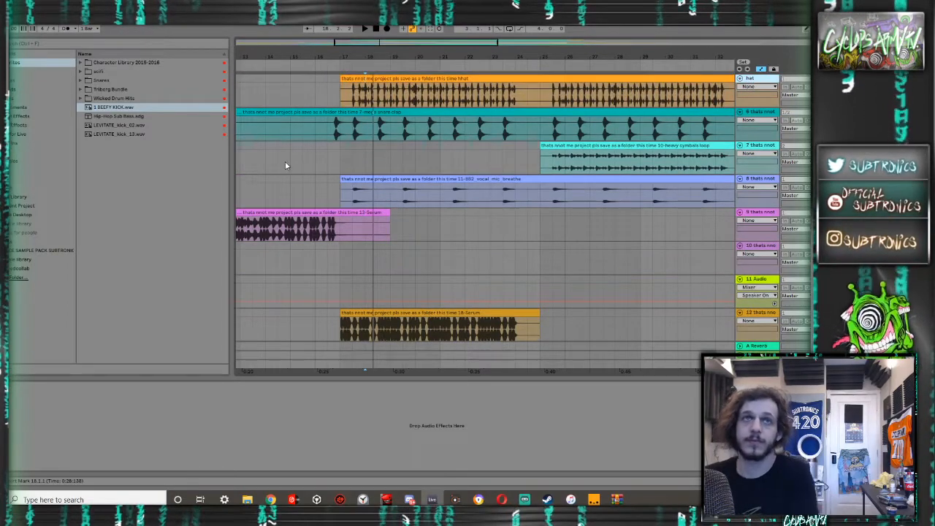
pyautogui.scroll(8, 366, 113)
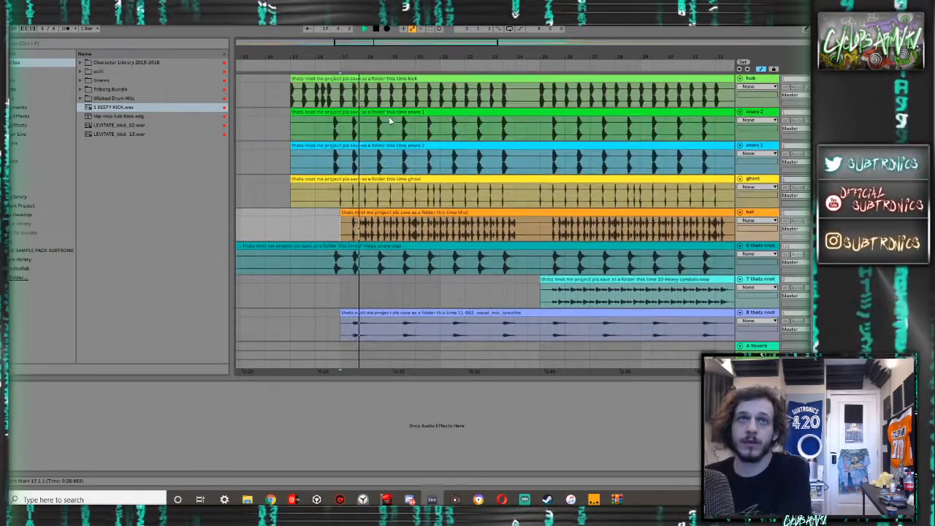
# - Move the ghost track above the kick track so it comes first in the arrangement
pyautogui.click(757, 81)
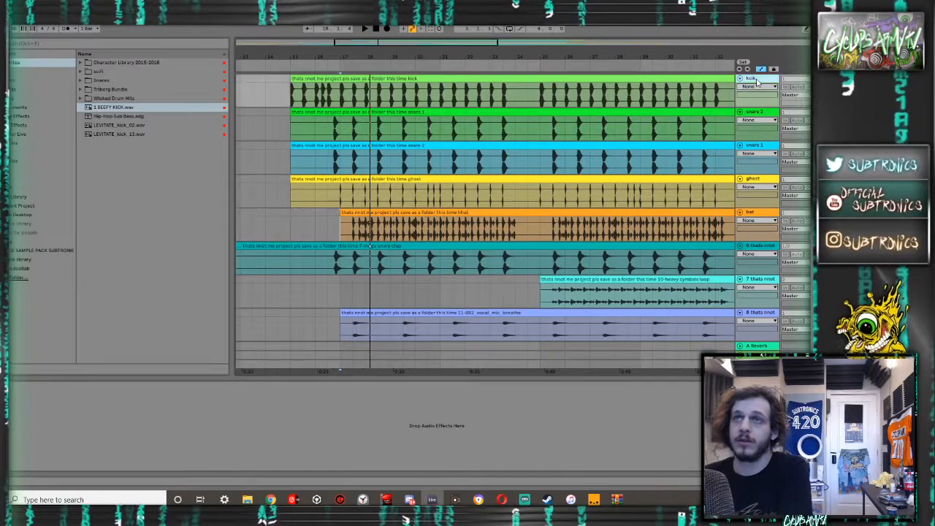
pyautogui.click(752, 178)
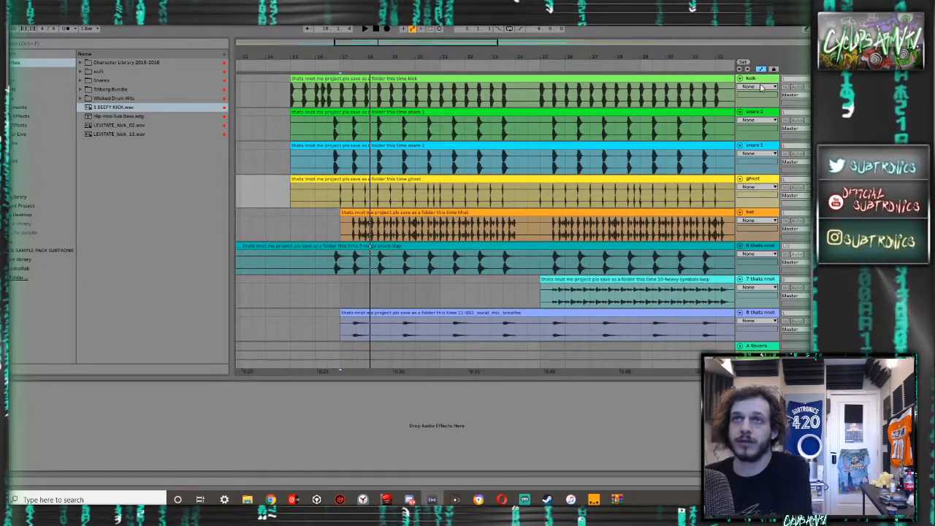
pyautogui.moveTo(759, 86); pyautogui.dragTo(751, 89)
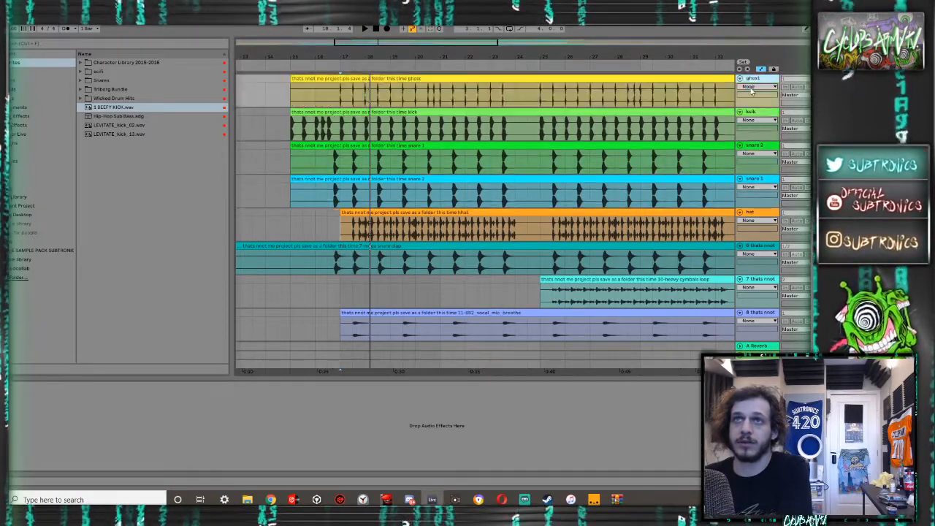
pyautogui.click(751, 114)
# - Move the mega snare clap track and the vocal mic breathe track above the hat track
pyautogui.scroll(-2, 756, 209)
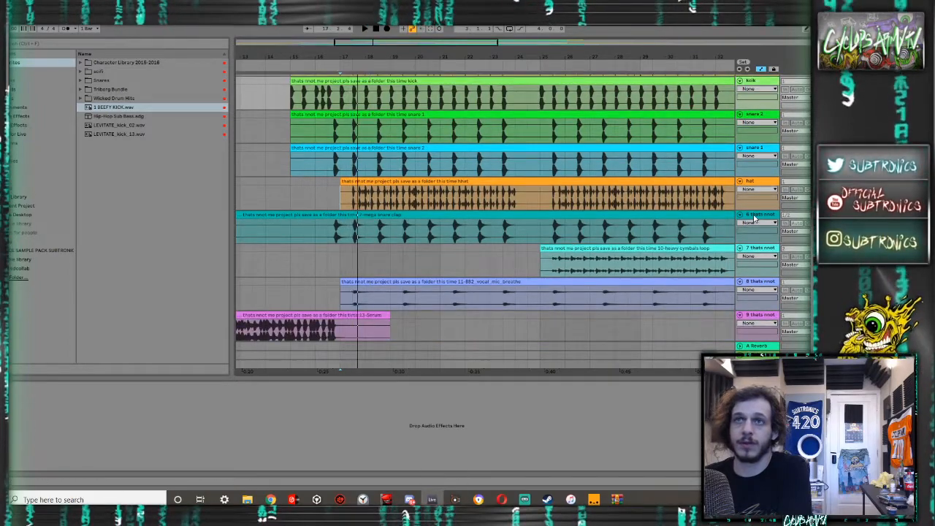
pyautogui.moveTo(759, 216); pyautogui.dragTo(759, 188)
pyautogui.scroll(-1, 767, 251)
pyautogui.moveTo(762, 266); pyautogui.dragTo(759, 198)
# - Move the KSHMR_Percussion_Flam_07_D clip on track 20 earlier so that it starts at bar 1
pyautogui.scroll(-15, 643, 202)
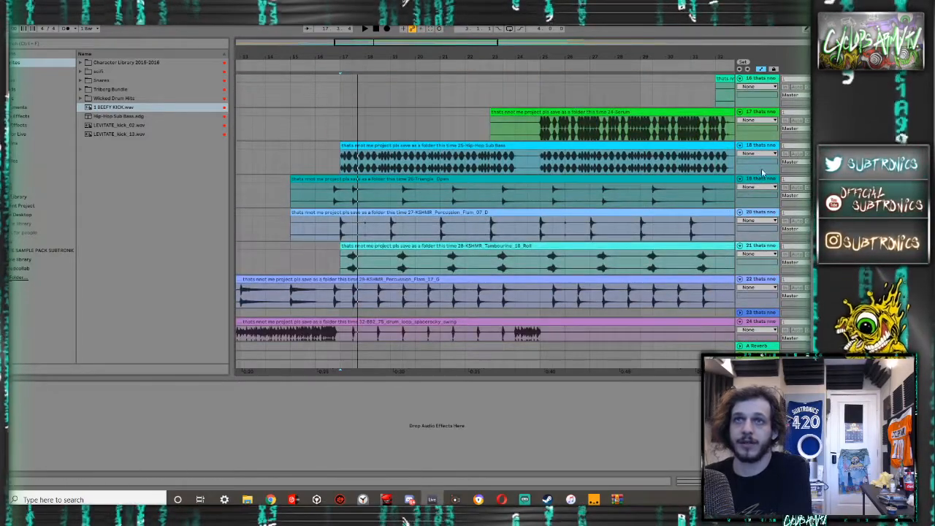
pyautogui.click(758, 216)
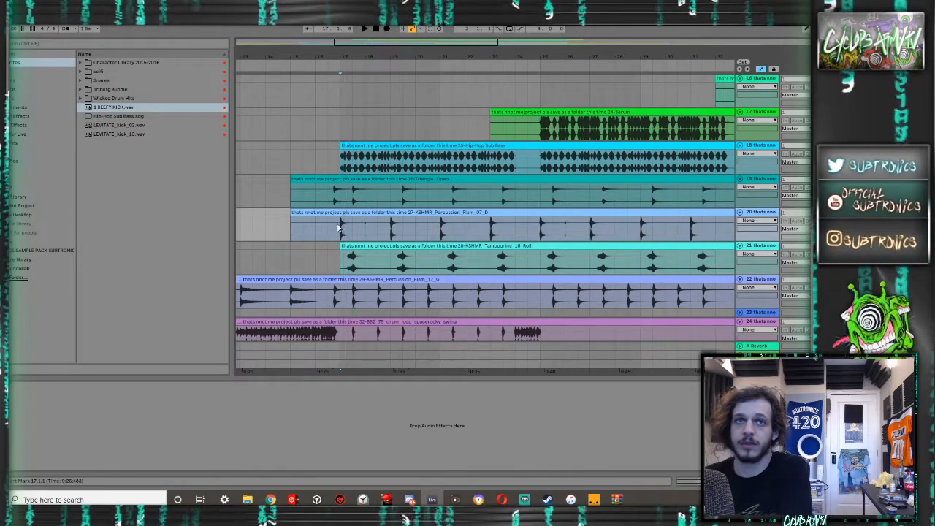
pyautogui.keyDown('ctrl'); pyautogui.scroll(-5, 333, 225); pyautogui.keyUp('ctrl')
pyautogui.moveTo(332, 213); pyautogui.dragTo(264, 211)
pyautogui.doubleClick(264, 212)
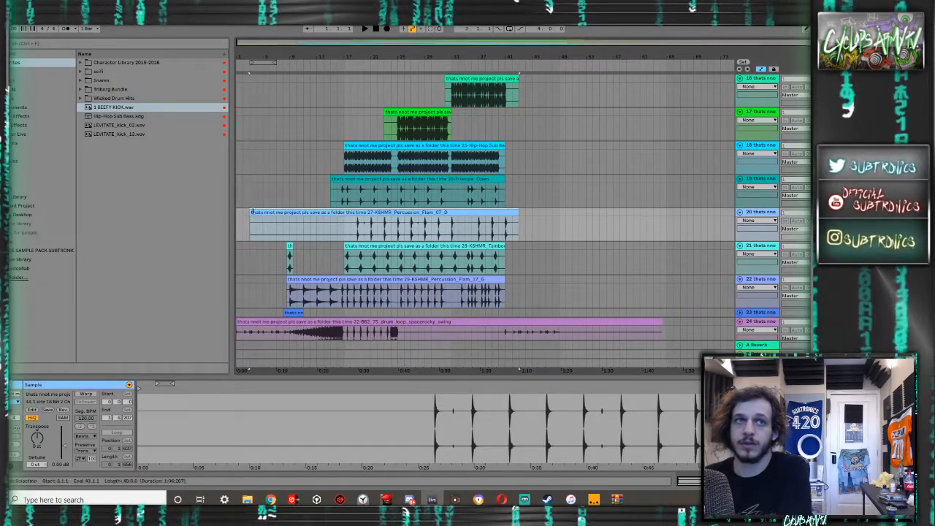
pyautogui.moveTo(281, 212); pyautogui.dragTo(239, 214)
pyautogui.scroll(-3, 344, 212)
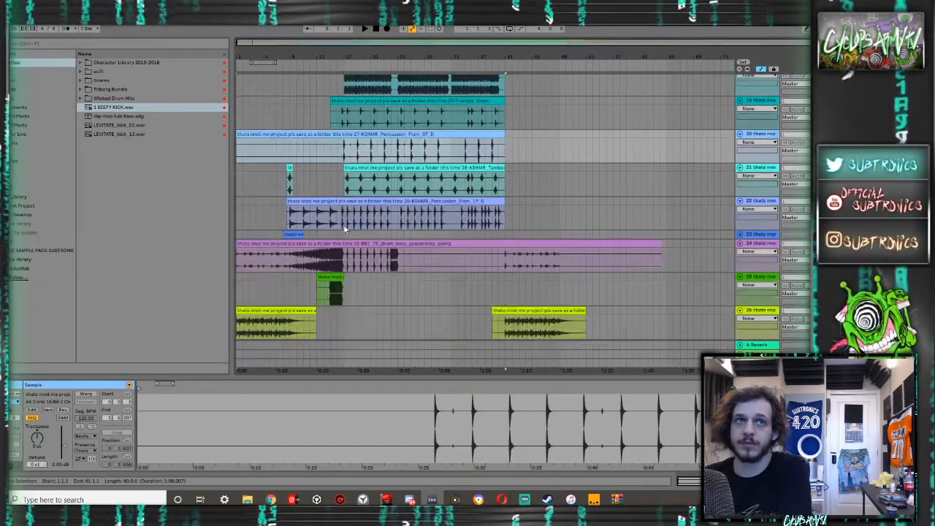
# - Audition the percussion from bar 17, and move the triangle, both percussion flam and tambourine tracks up, directly above the hat track
pyautogui.click(345, 192)
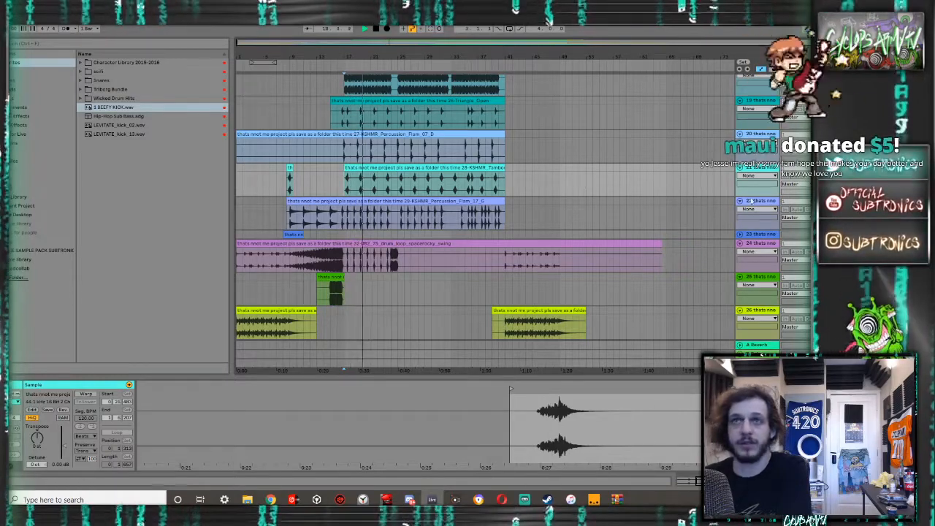
pyautogui.click(754, 135)
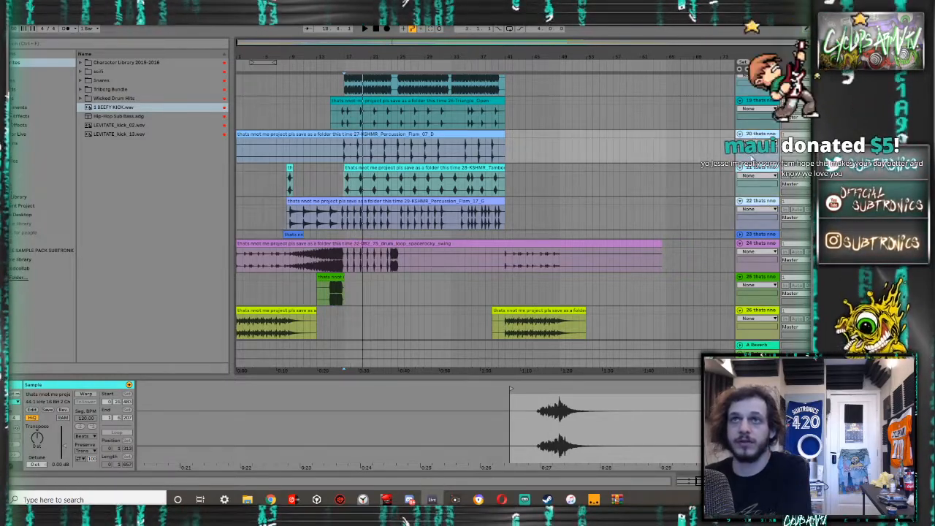
pyautogui.scroll(3, 753, 142)
pyautogui.keyDown('shift'); pyautogui.click(748, 195); pyautogui.keyUp('shift')
pyautogui.moveTo(749, 194); pyautogui.dragTo(747, 143)
pyautogui.scroll(4, 639, 161)
pyautogui.scroll(-10, 638, 162)
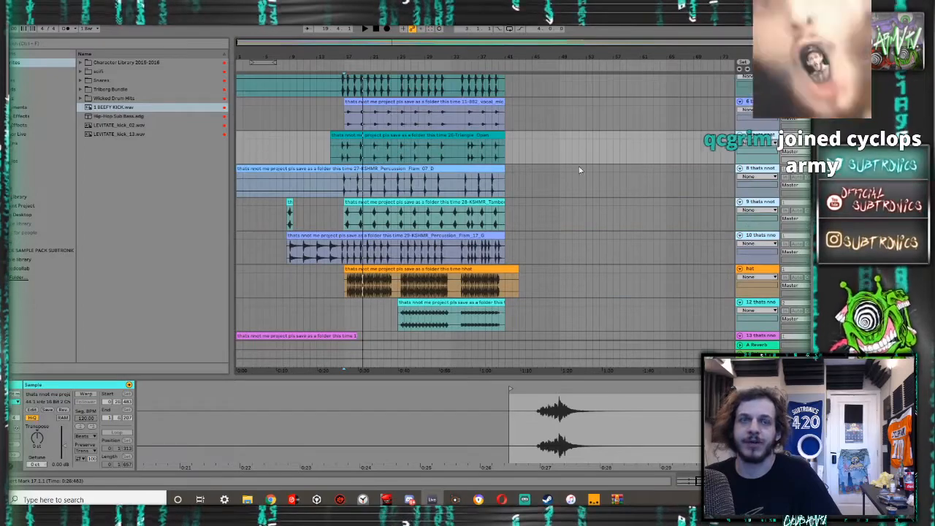
pyautogui.scroll(-10, 548, 171)
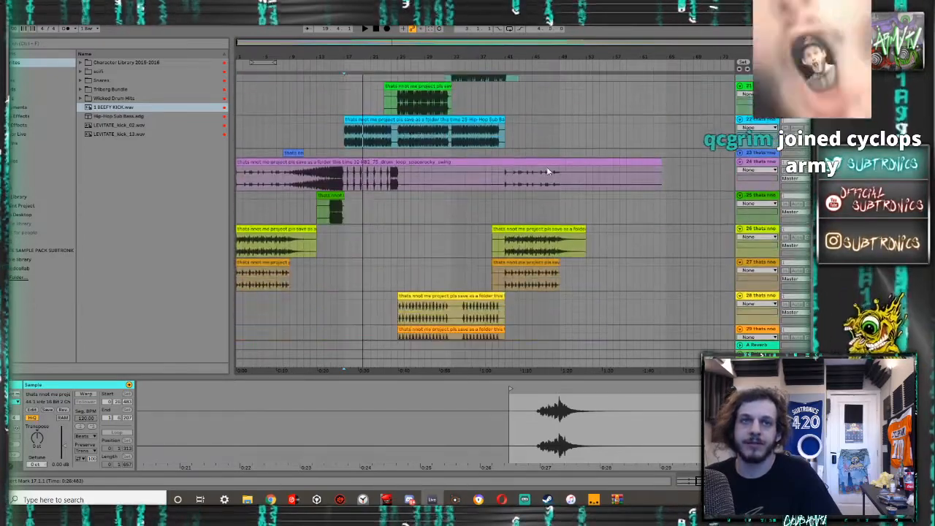
pyautogui.scroll(-2, 548, 171)
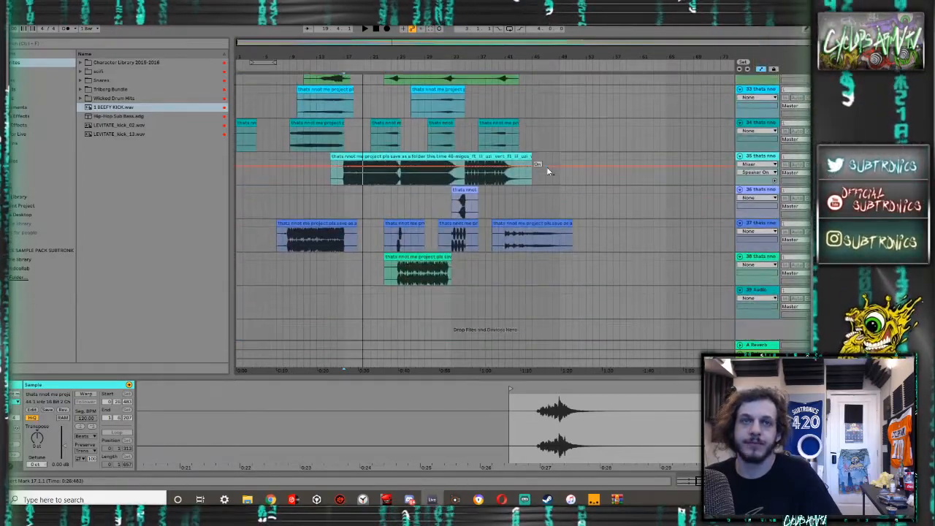
# - Delete the empty audio track 39 at the end of the arrangement
pyautogui.click(749, 296)
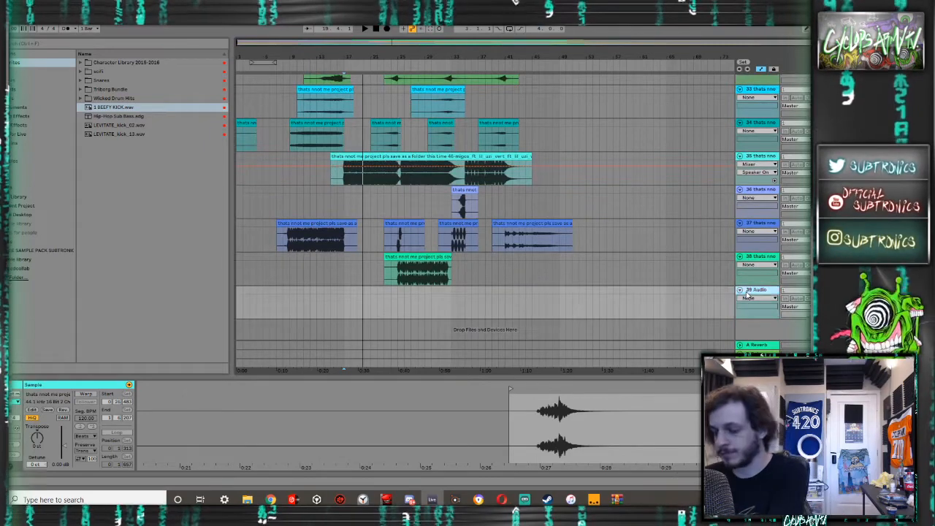
pyautogui.press('Delete')
pyautogui.scroll(3, 704, 236)
pyautogui.scroll(3, 534, 234)
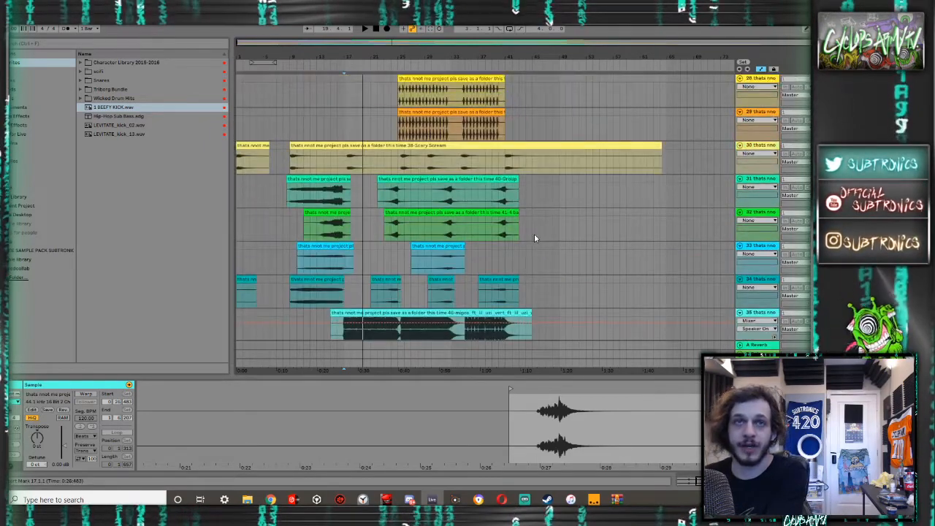
# - Group the last four tracks, 35 to 38, and name the group "vocals"
pyautogui.scroll(-2, 621, 227)
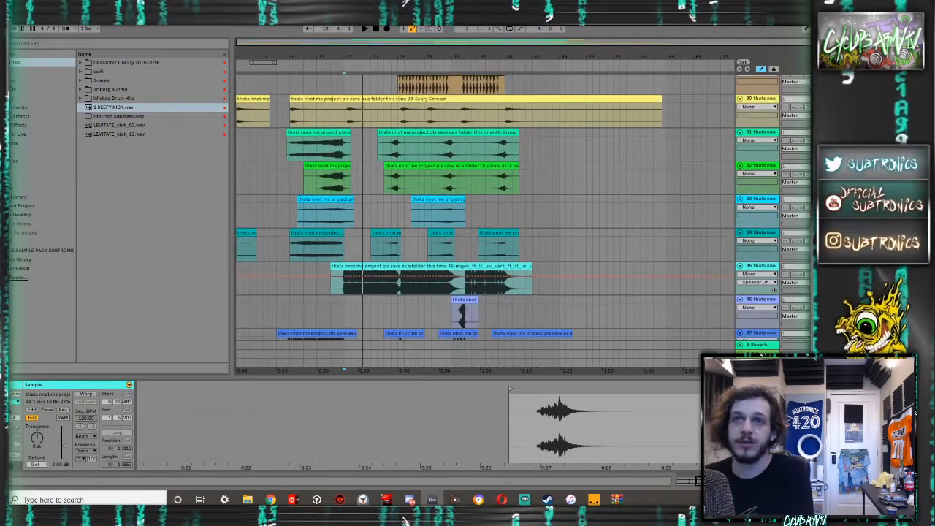
pyautogui.scroll(-2, 613, 260)
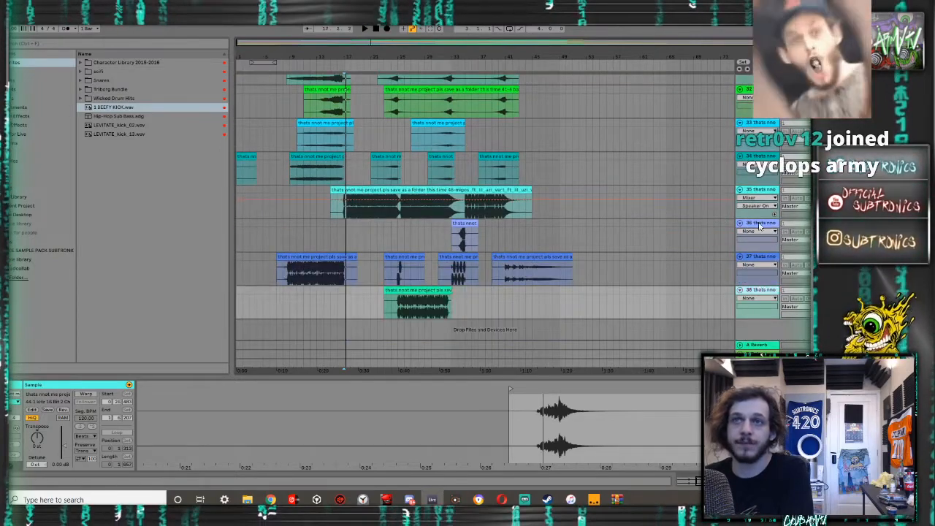
pyautogui.keyDown('shift'); pyautogui.click(758, 190); pyautogui.keyUp('shift')
pyautogui.hotkey('ctrl', 'g')
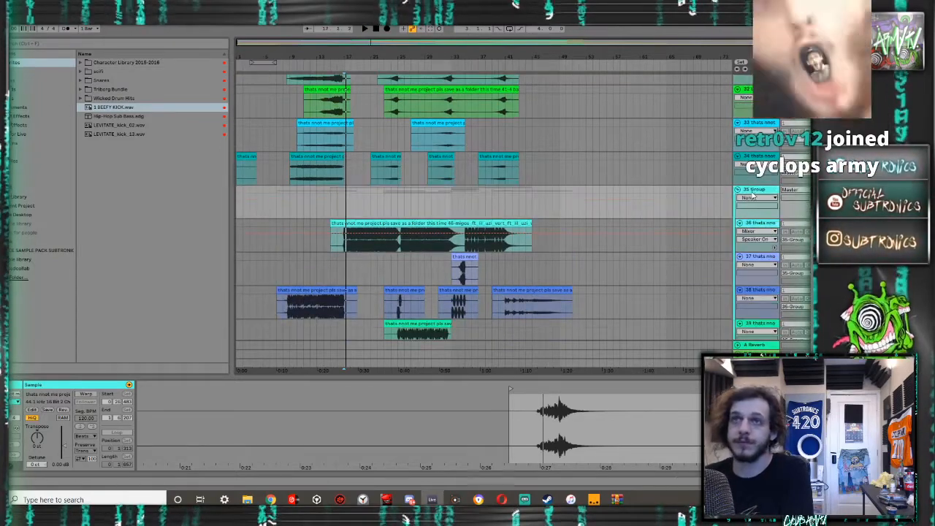
pyautogui.write('vocals')
pyautogui.press('Return')
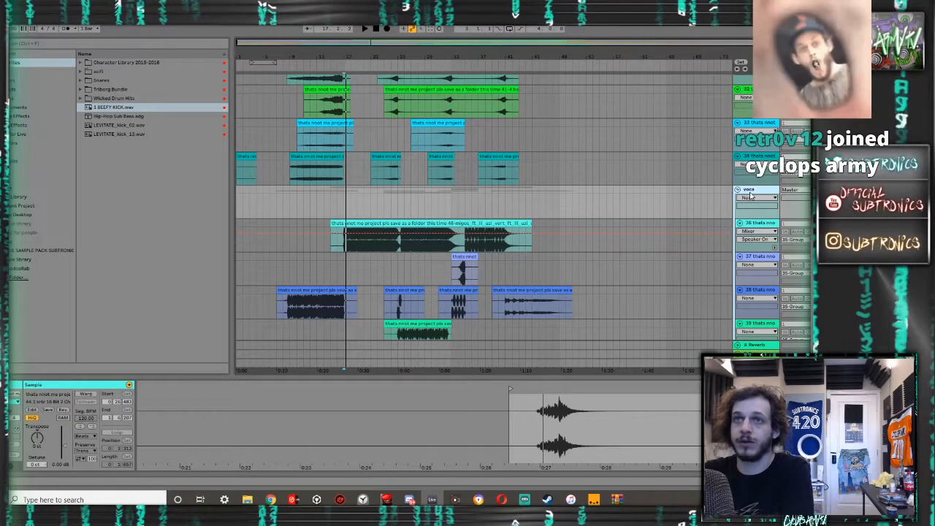
# - Audition the clip on track 29 from bar 25, and group tracks 28 and 29 under the name "stabs"
pyautogui.scroll(2, 754, 219)
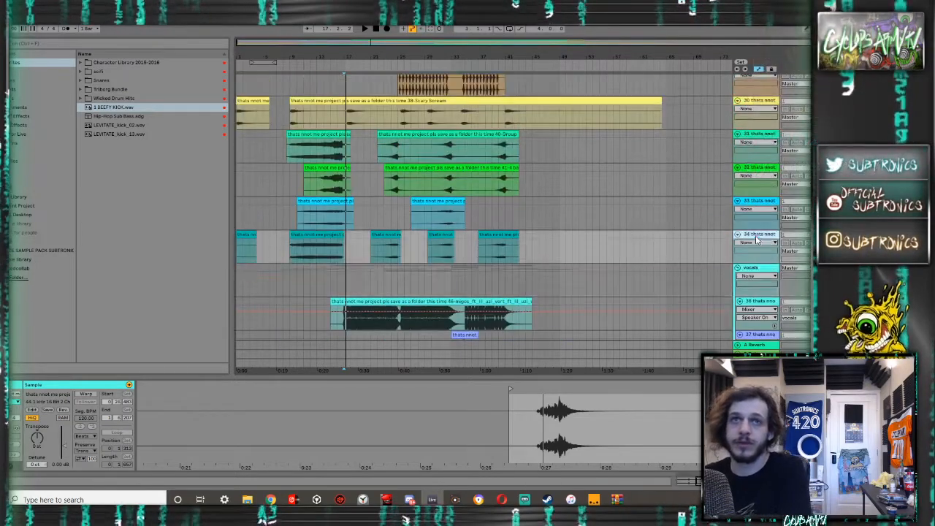
pyautogui.scroll(3, 754, 235)
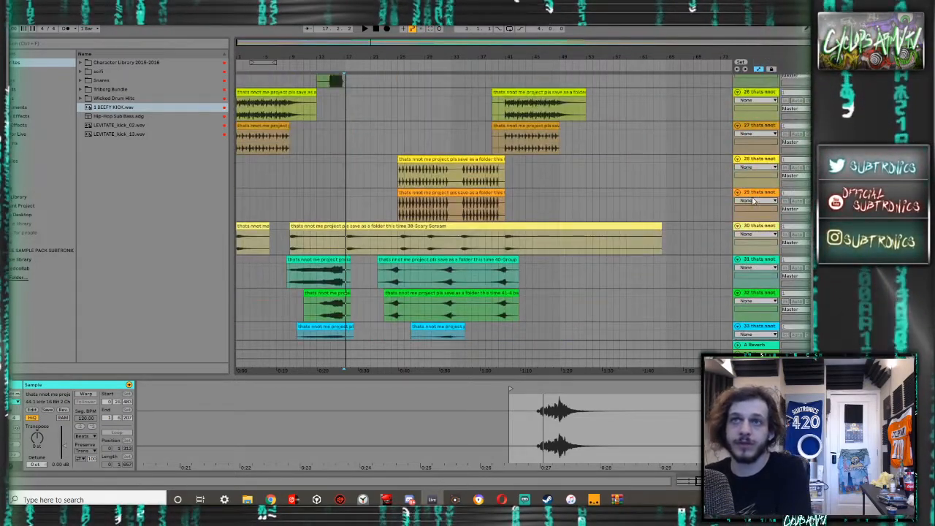
pyautogui.click(446, 193)
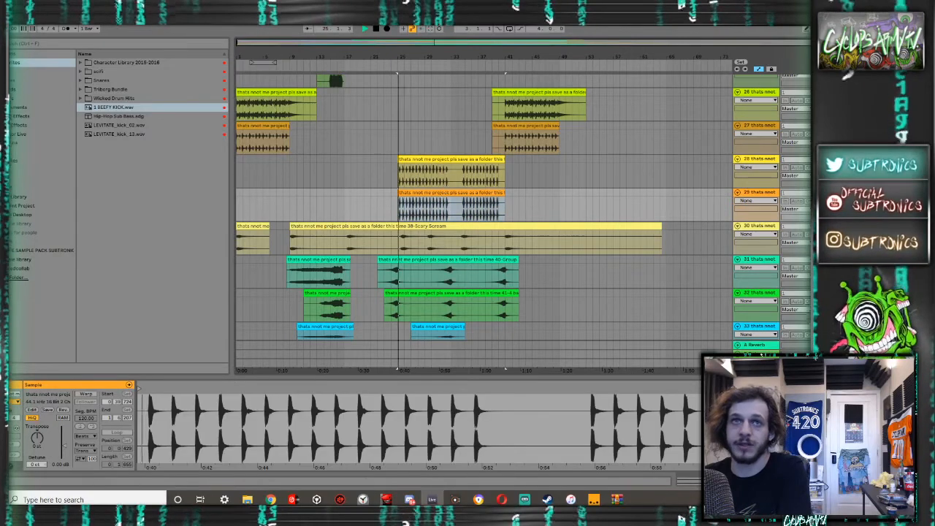
pyautogui.scroll(1, 522, 219)
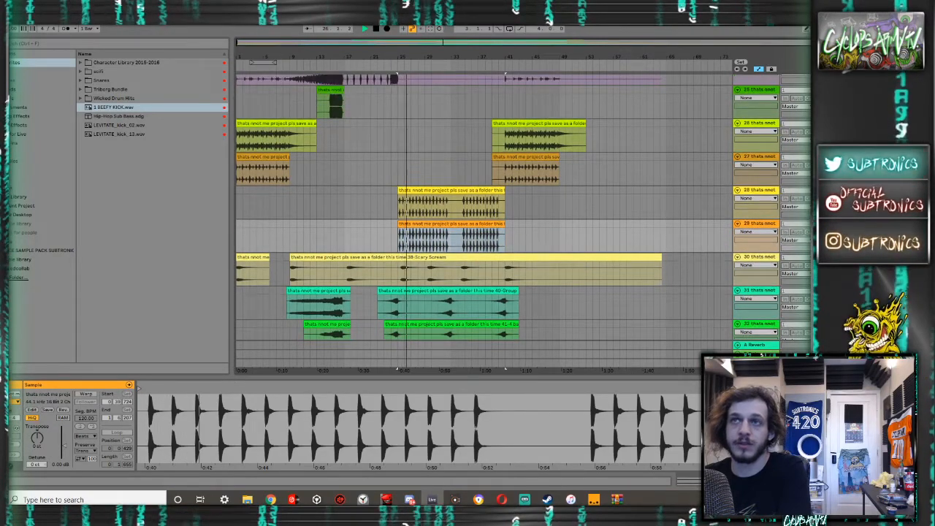
pyautogui.click(772, 210)
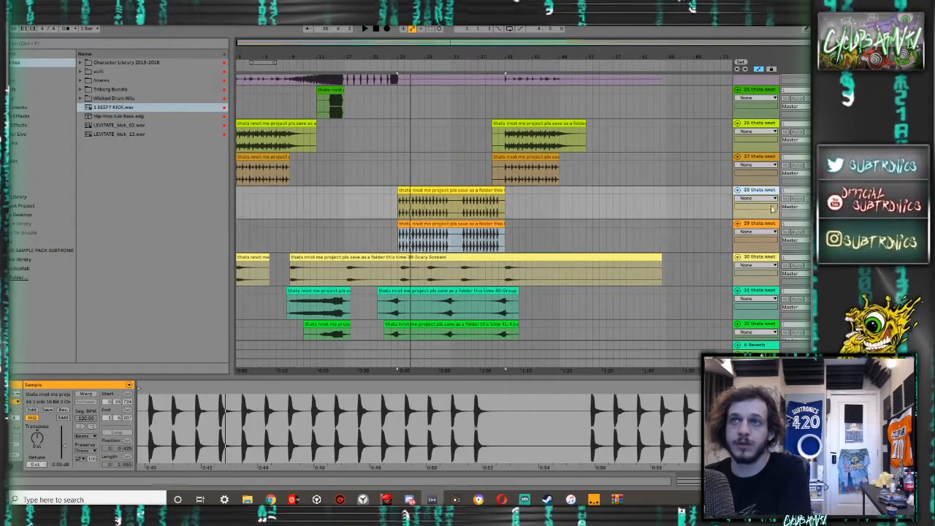
pyautogui.keyDown('shift'); pyautogui.click(755, 224); pyautogui.keyUp('shift')
pyautogui.hotkey('ctrl', 'g')
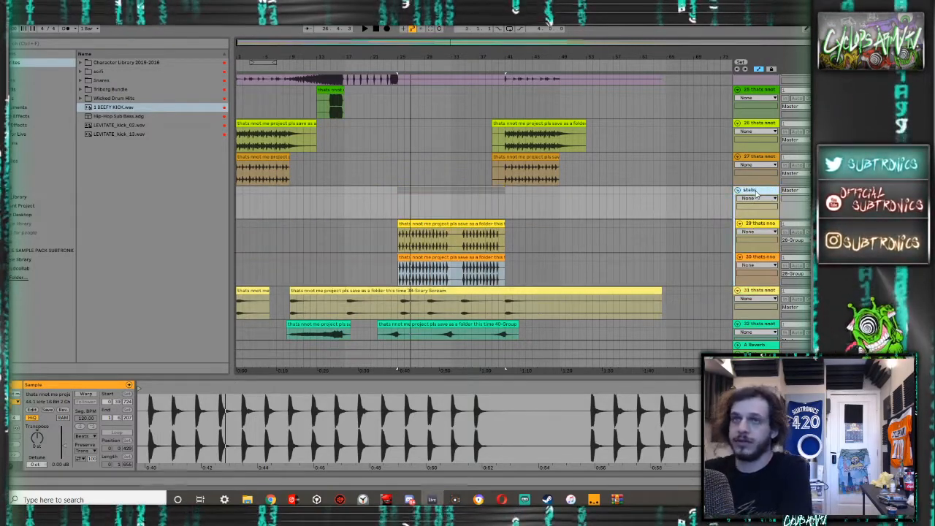
# - Group the five tracks from the Scary Scream track down to the one above vocals, and name the group "sweeps"
pyautogui.scroll(-3, 757, 194)
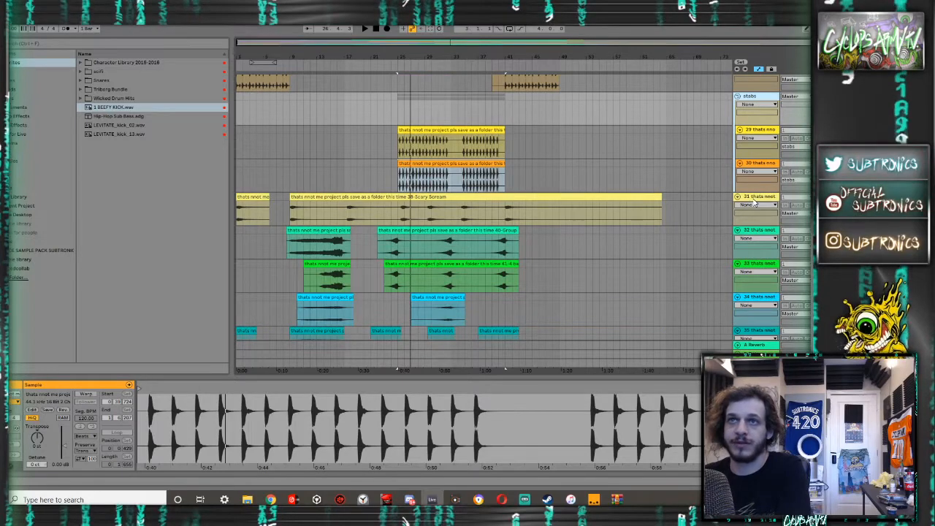
pyautogui.scroll(-5, 757, 205)
pyautogui.scroll(1, 753, 208)
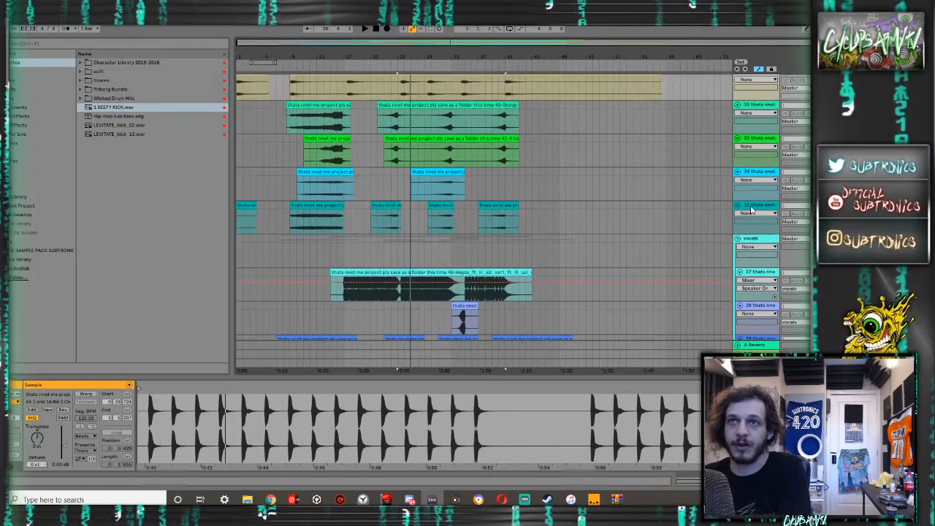
pyautogui.click(753, 207)
pyautogui.hotkey('ctrl', 'g')
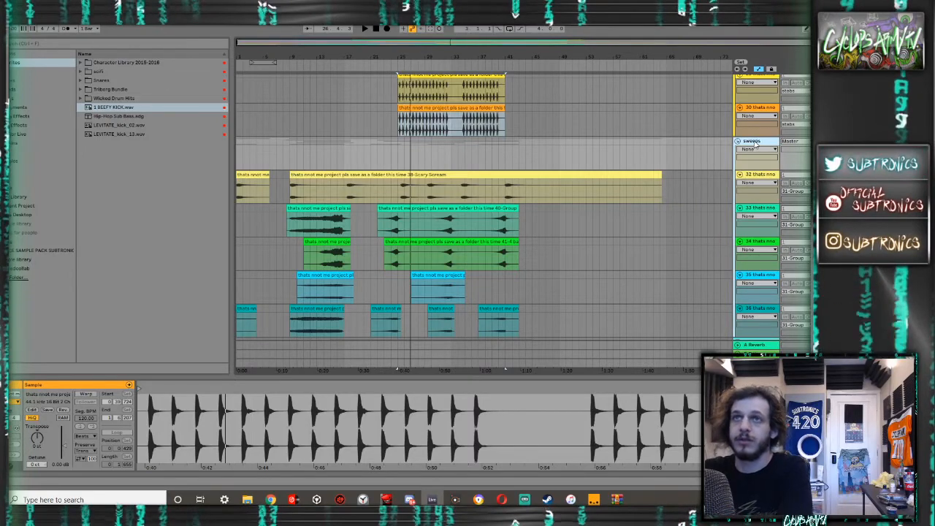
# - Audition the loops above the stabs group from bar 41, and rename track 26 as intro percussion
pyautogui.scroll(-5, 704, 149)
pyautogui.scroll(3, 687, 150)
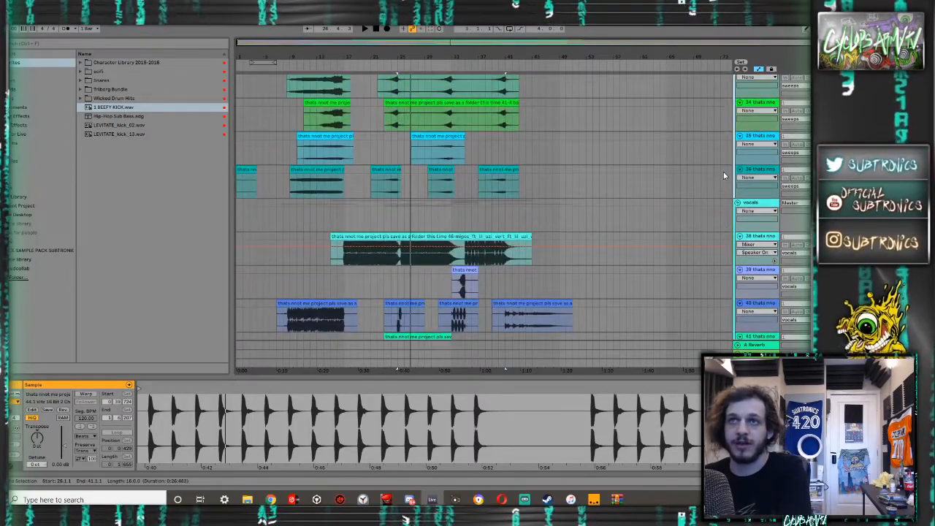
pyautogui.scroll(8, 723, 175)
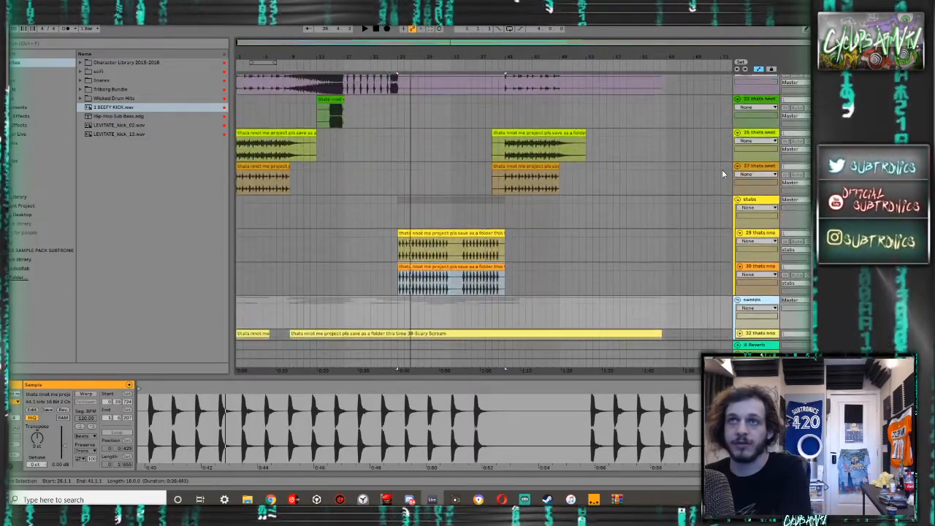
pyautogui.click(763, 199)
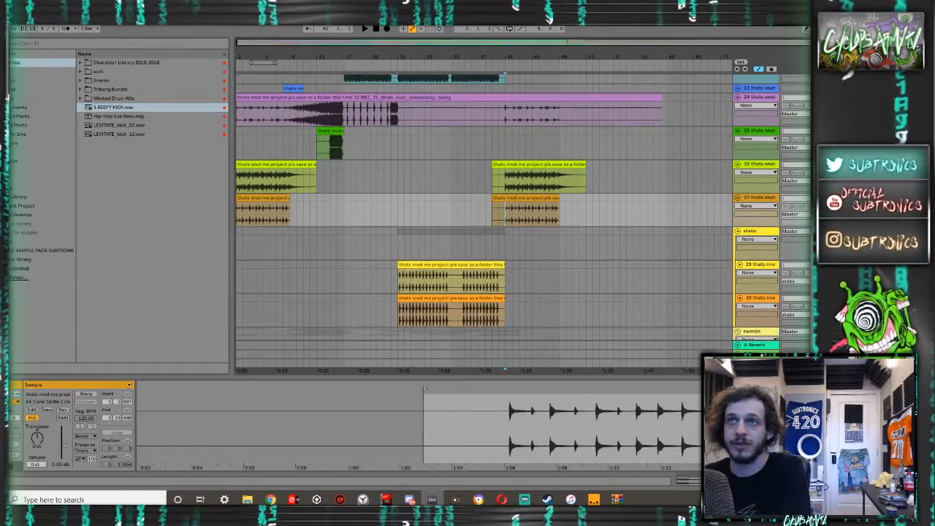
pyautogui.scroll(1, 483, 219)
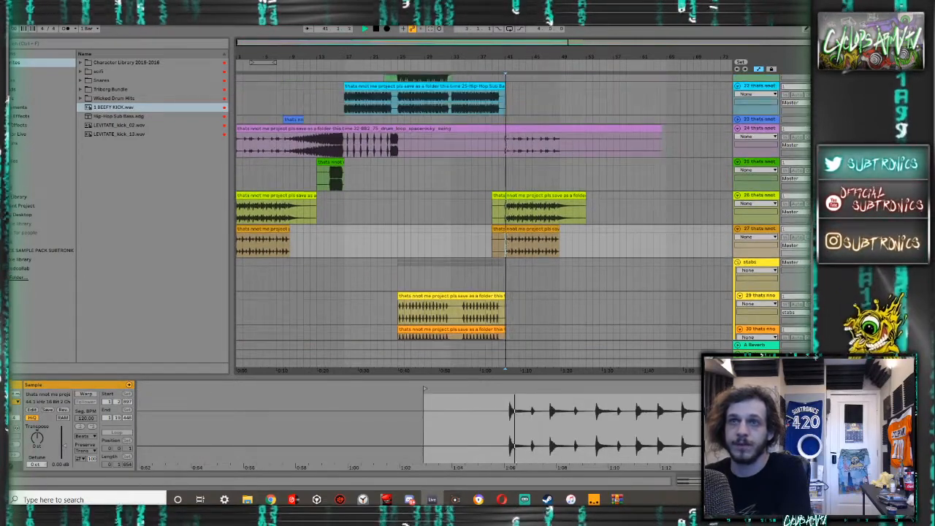
pyautogui.click(757, 196)
pyautogui.write('stro')
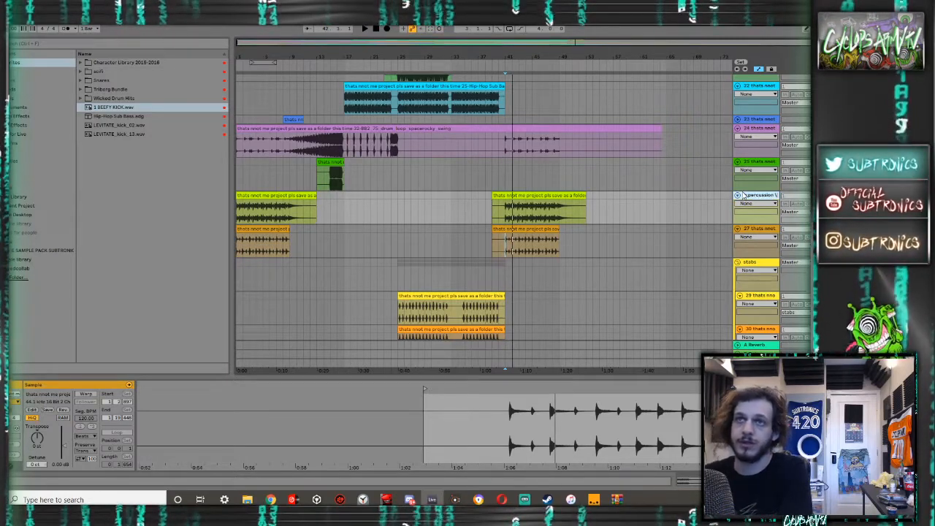
# - Audition the hihat loop on track 27 from bar 41, and move its track up, directly below the hat track
pyautogui.click(498, 244)
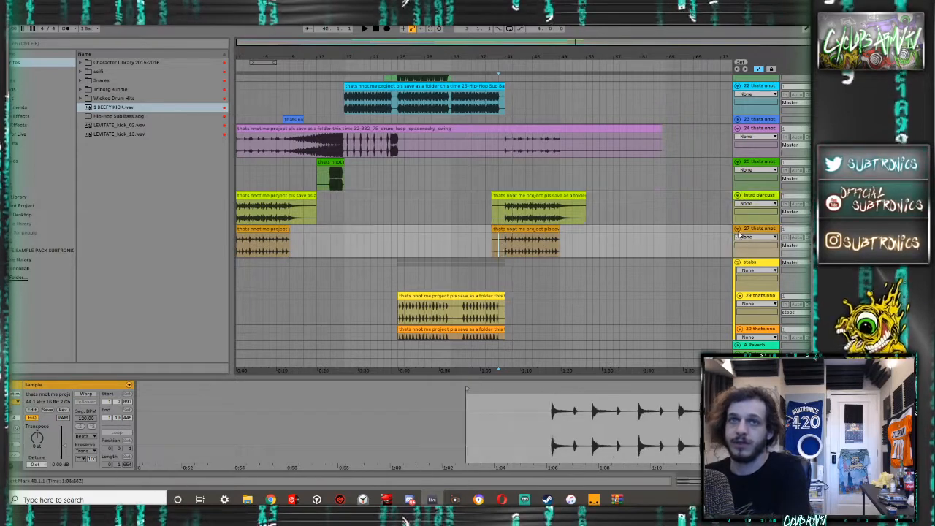
pyautogui.press('space')
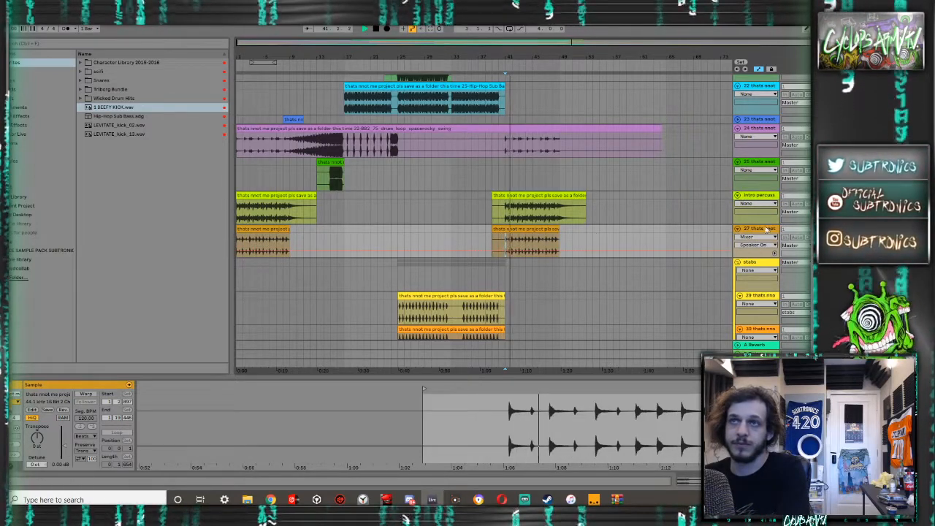
pyautogui.scroll(5, 760, 87)
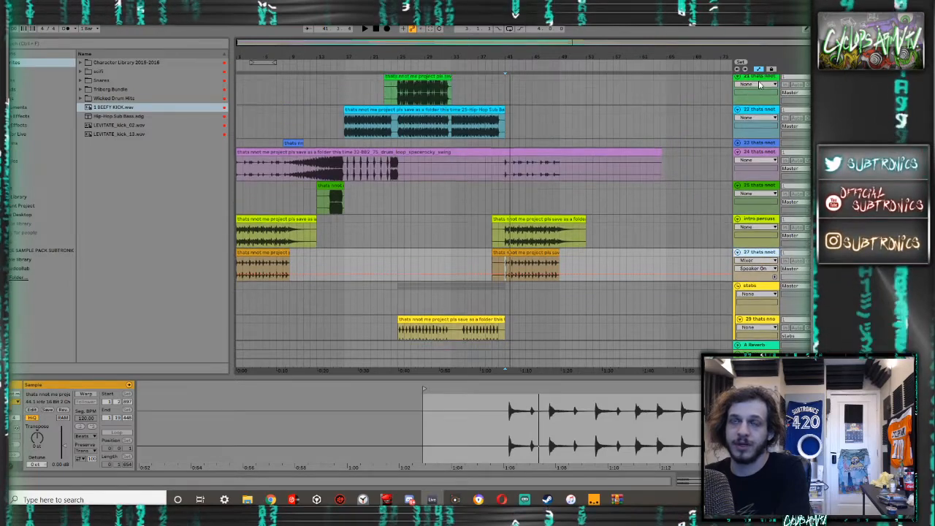
pyautogui.scroll(3, 760, 86)
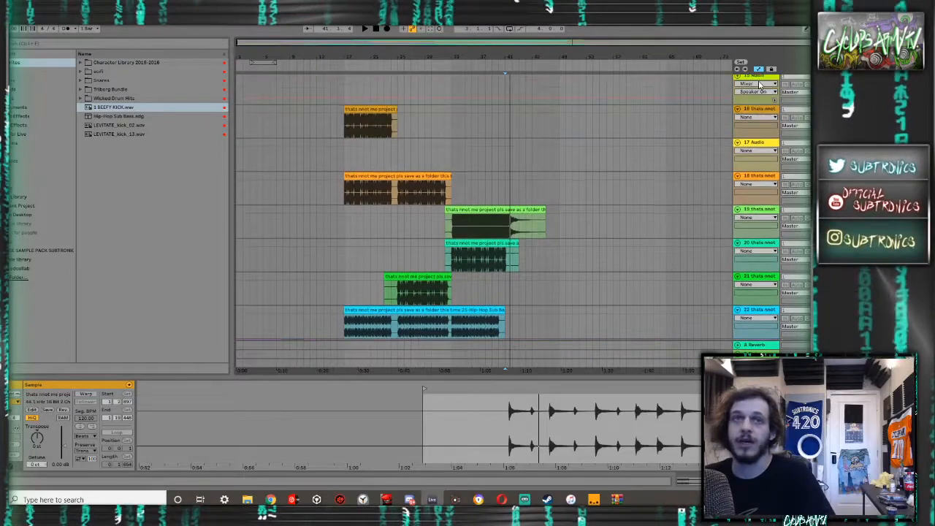
pyautogui.scroll(5, 760, 86)
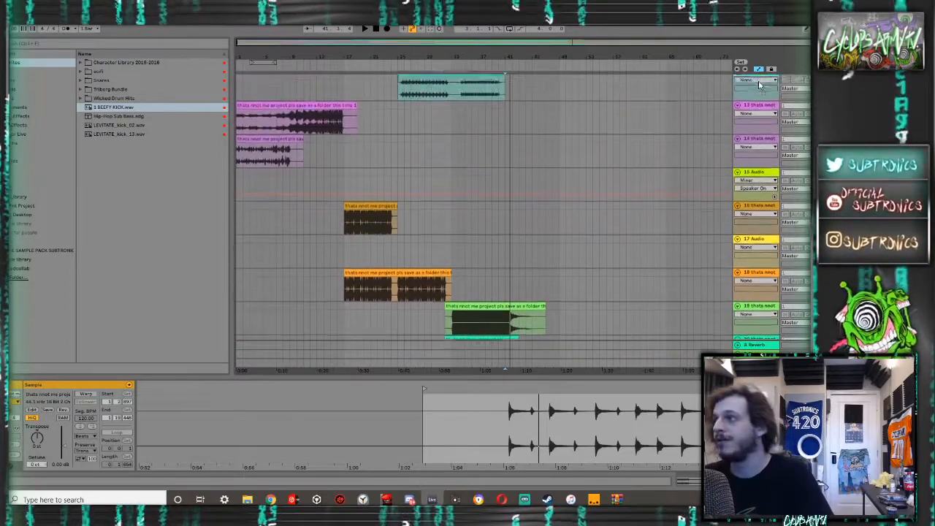
pyautogui.scroll(5, 759, 85)
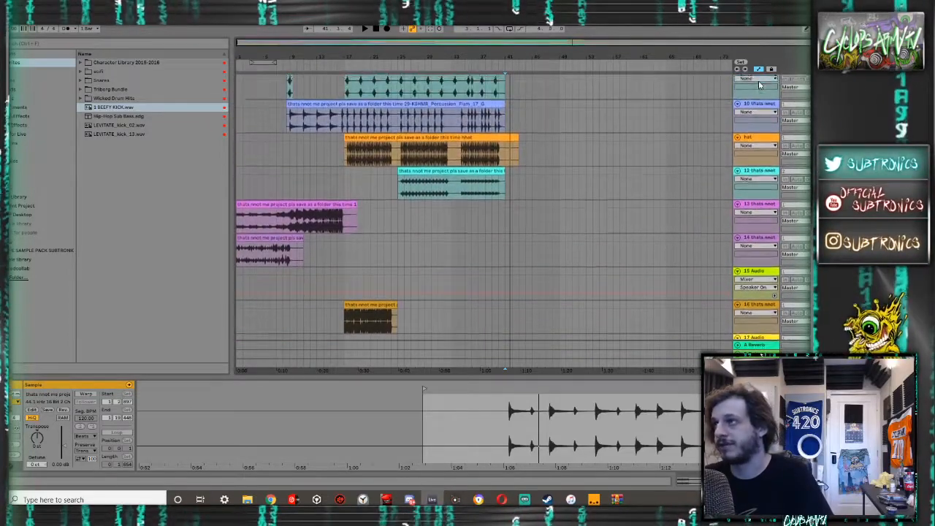
pyautogui.scroll(5, 759, 85)
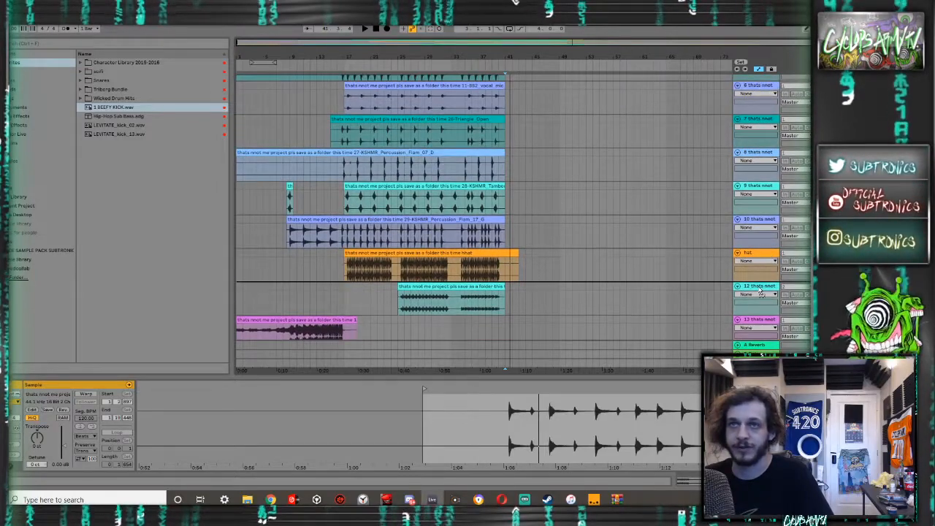
pyautogui.scroll(-10, 760, 290)
pyautogui.scroll(7, 637, 251)
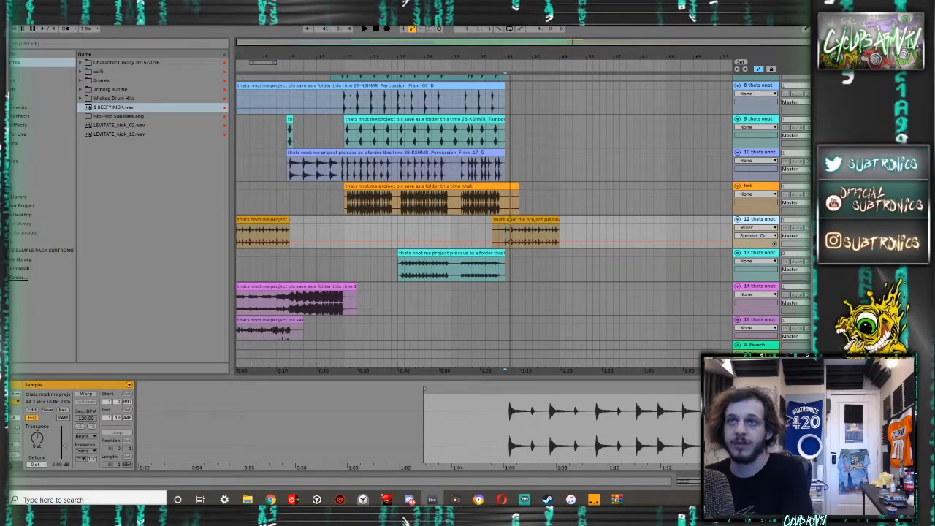
# - Play back the hihat loop below the hat track, first around bar 41 and again from its opening clip
pyautogui.press('space')
pyautogui.scroll(-7, 523, 219)
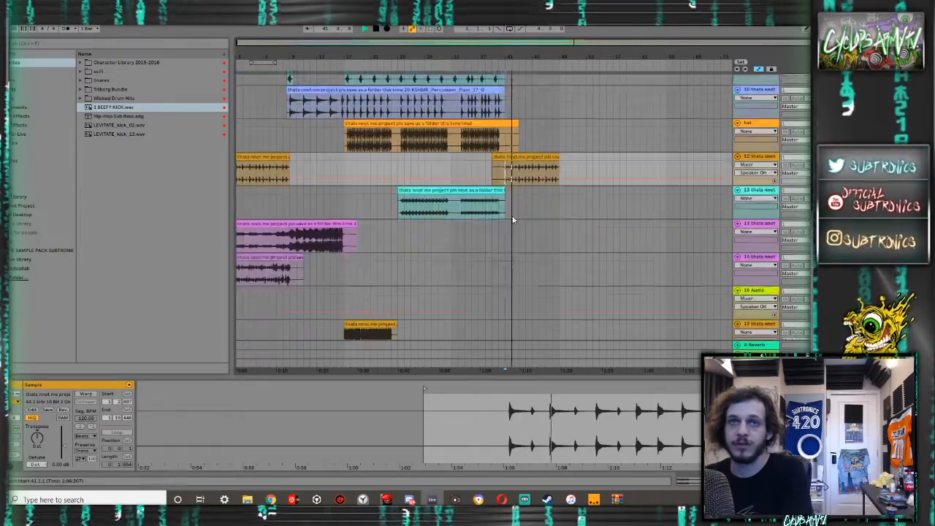
pyautogui.scroll(6, 515, 219)
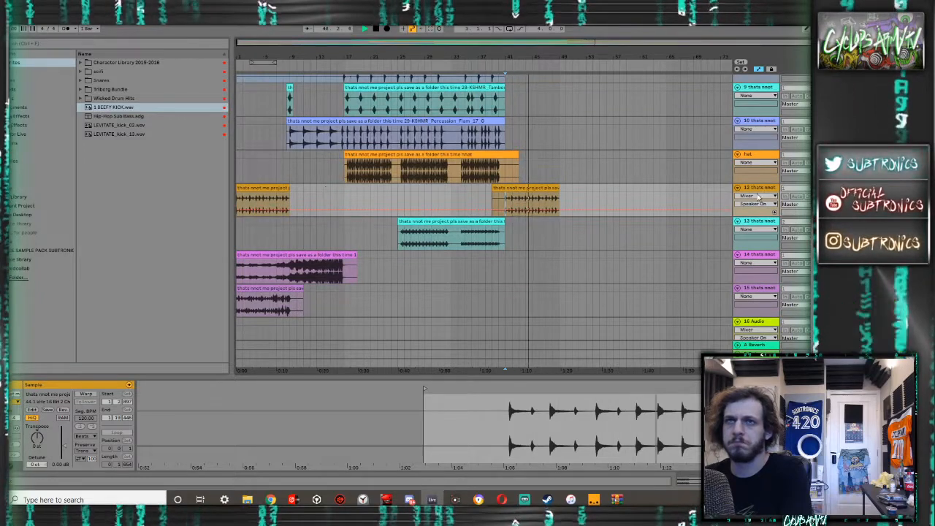
pyautogui.click(284, 188)
pyautogui.press('space')
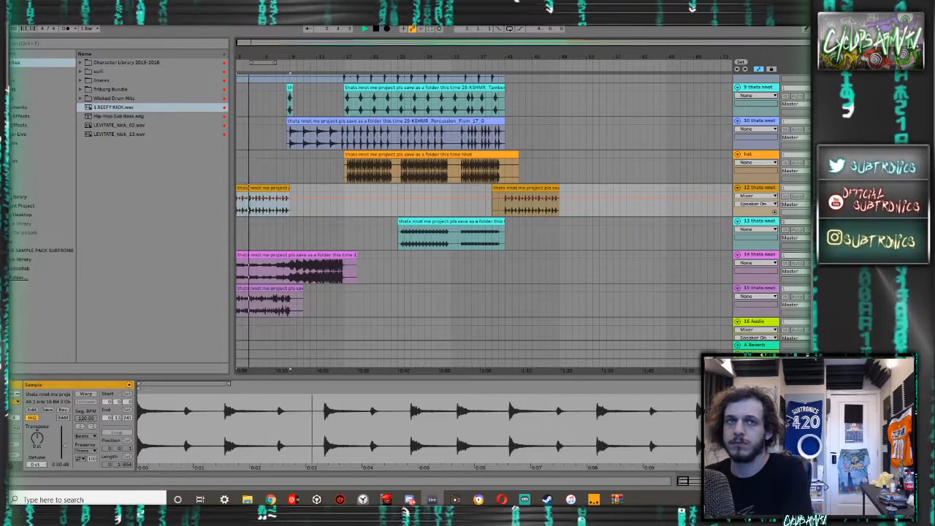
# - Consolidate both hihat loop clips on track 12 into one clip and position it to start at bar 1
pyautogui.keyDown('shift'); pyautogui.click(507, 188); pyautogui.keyUp('shift')
pyautogui.hotkey('ctrl', 'j')
pyautogui.moveTo(273, 187)
pyautogui.mouseDown()
pyautogui.moveTo(374, 188)
pyautogui.moveTo(254, 182)
pyautogui.mouseUp()
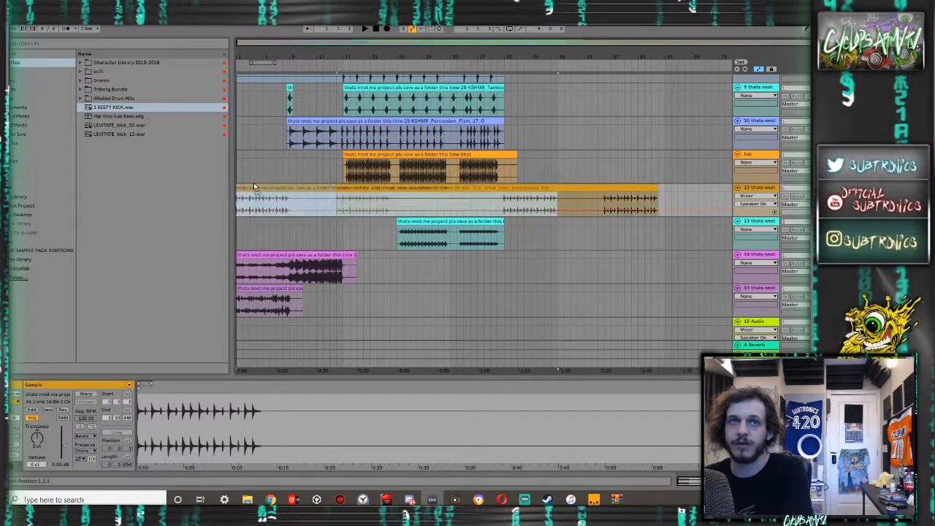
pyautogui.click(501, 205)
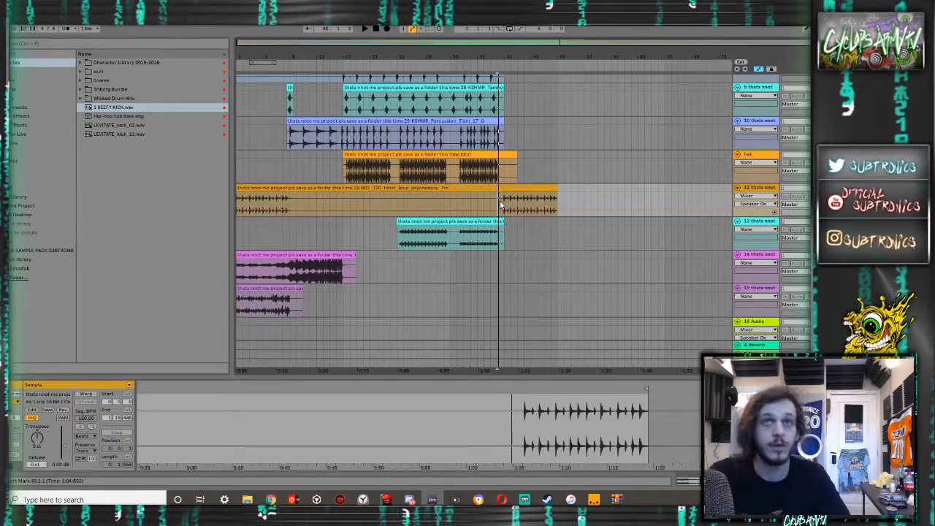
# - Audition the lower tracks against the hihat loop, playing the bass clip from bar 33 and the intro percussion from bar 41
pyautogui.scroll(-10, 504, 205)
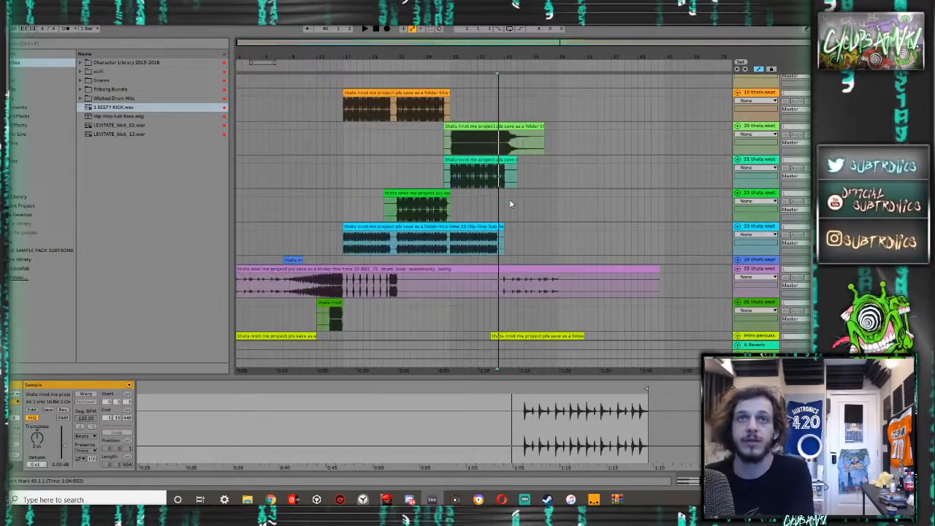
pyautogui.scroll(2, 512, 208)
pyautogui.click(519, 220)
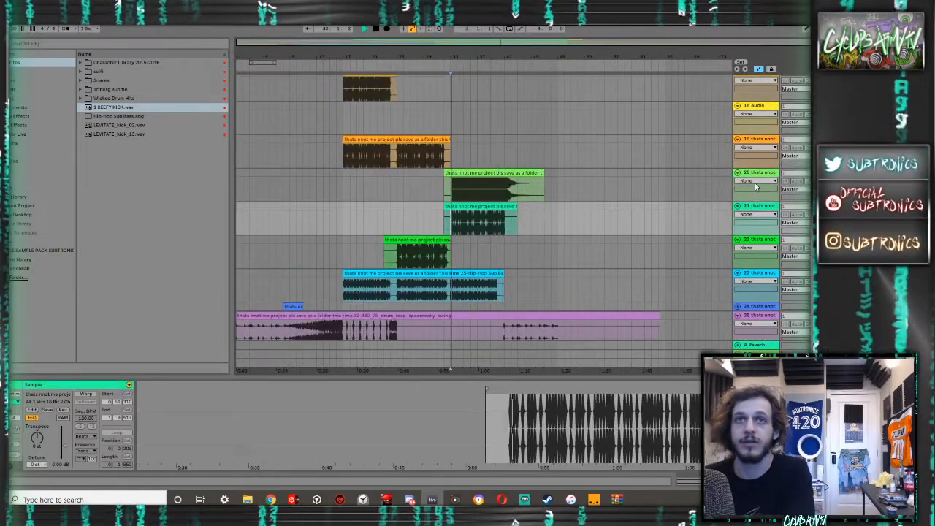
pyautogui.scroll(-5, 643, 205)
pyautogui.click(505, 223)
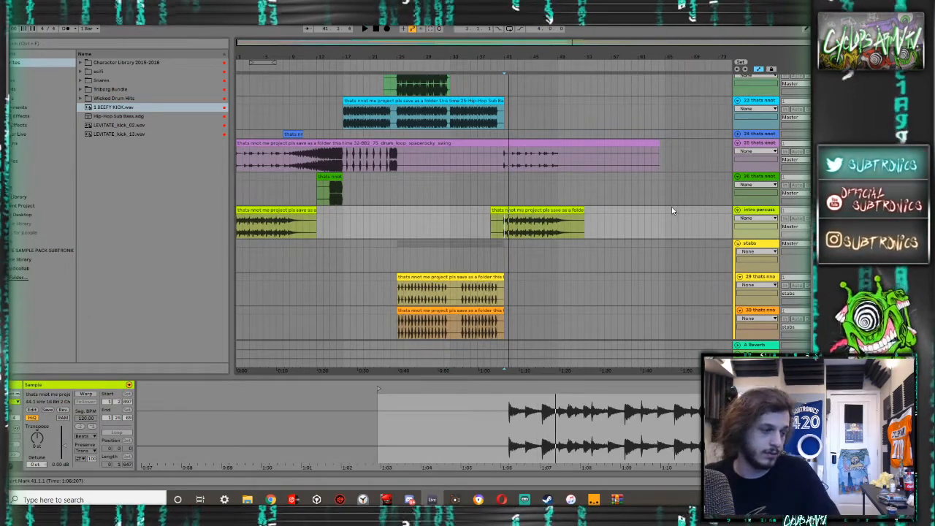
# - Undo the hihat loop's consolidation and track move, back to two clips directly below the intro percussion track
pyautogui.scroll(3, 676, 207)
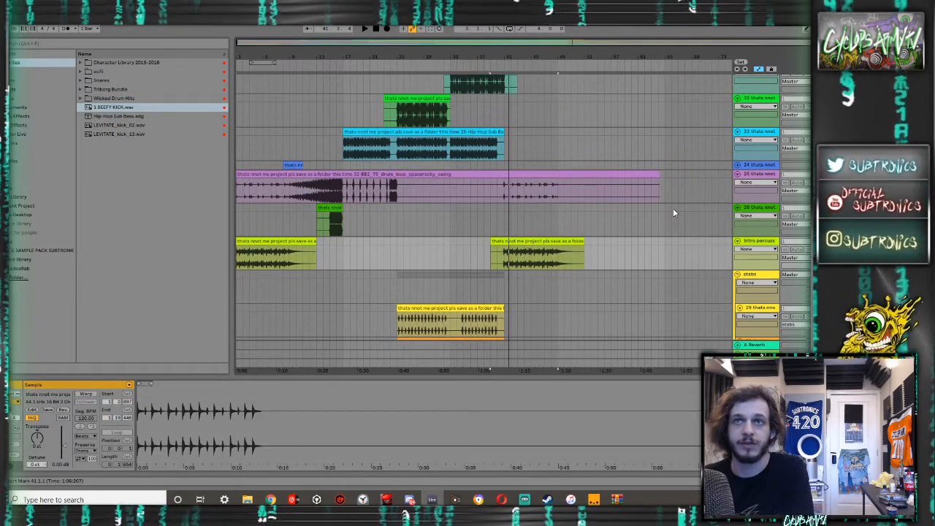
pyautogui.click(592, 246)
pyautogui.hotkey('ctrl', 'z')
pyautogui.scroll(-3, 592, 246)
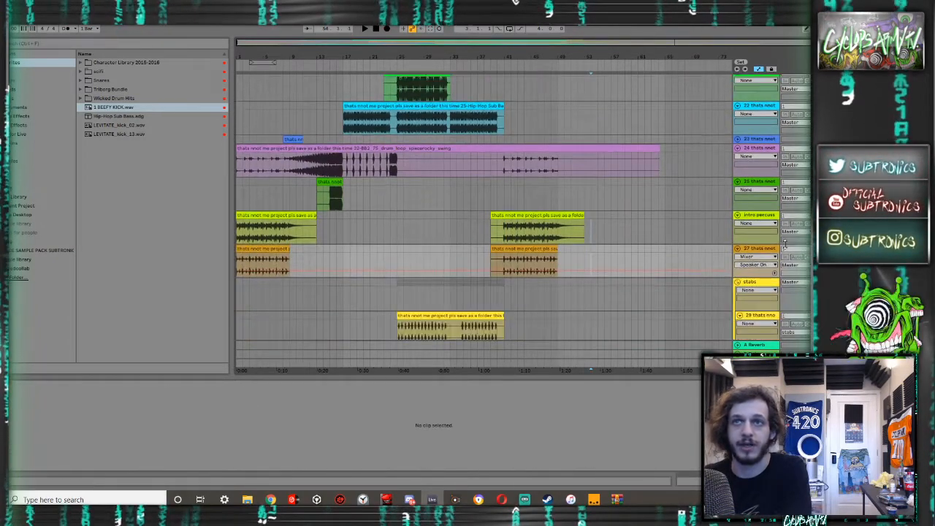
# - Group the intro percussion and hihat loop tracks, and name the group intro drums
pyautogui.click(741, 219)
pyautogui.hotkey('ctrl', 'g')
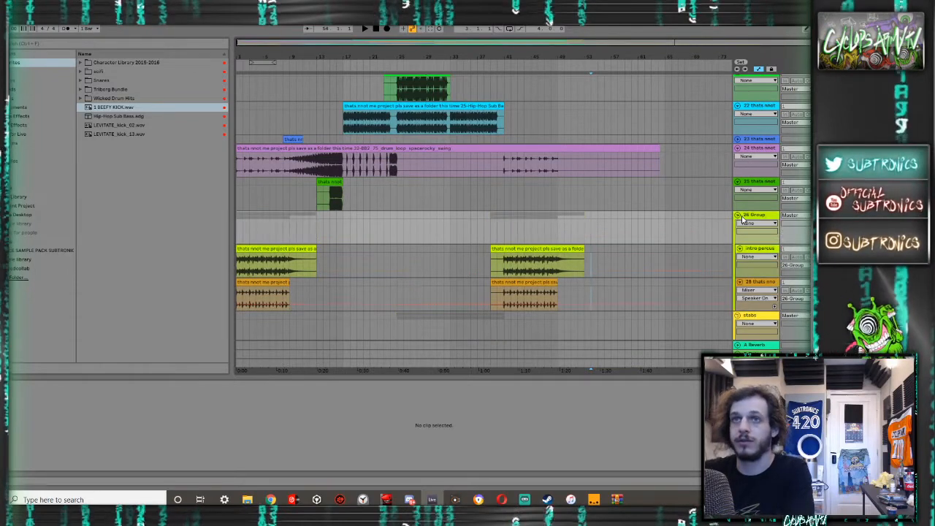
pyautogui.write('intro drums')
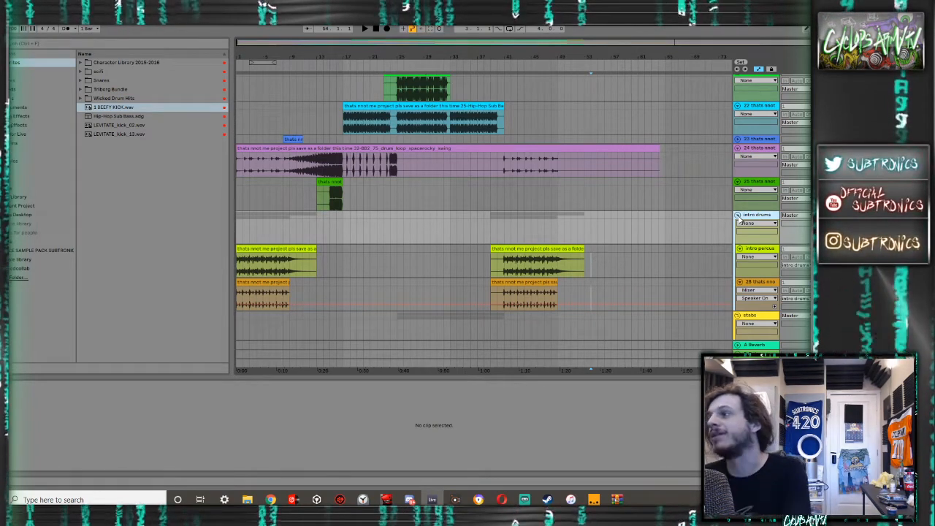
# - Move the short green clip's track and the spacerocky swing drum loop track into the intro drums group, auditioning the loop from bar 13
pyautogui.scroll(-6, 628, 219)
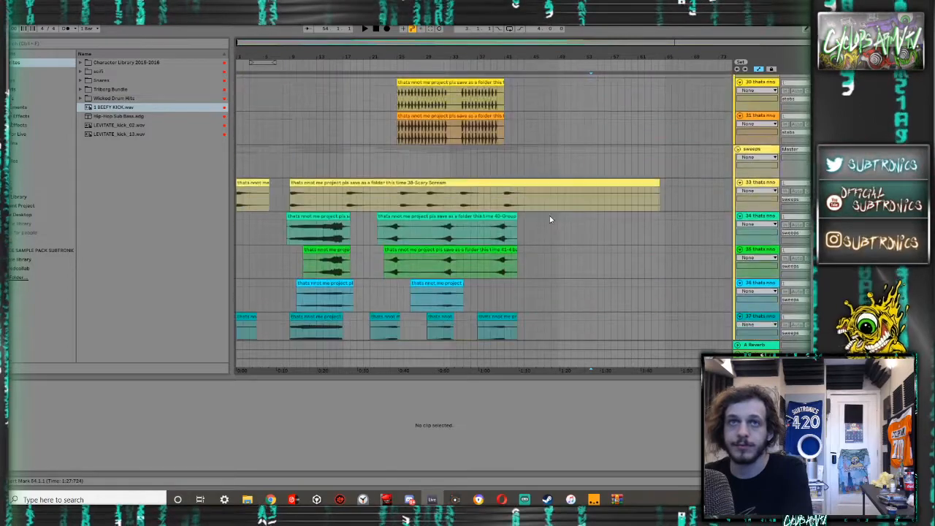
pyautogui.scroll(6, 549, 216)
pyautogui.scroll(2, 596, 216)
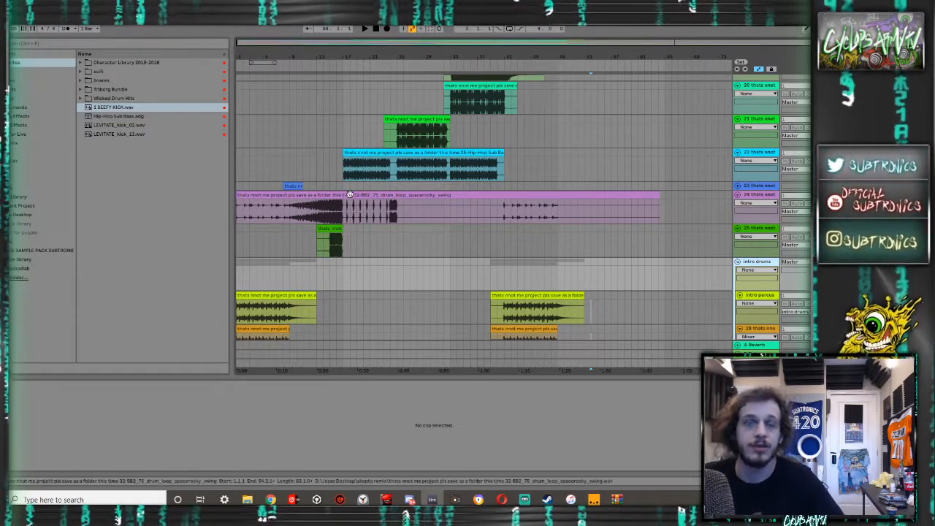
pyautogui.click(328, 236)
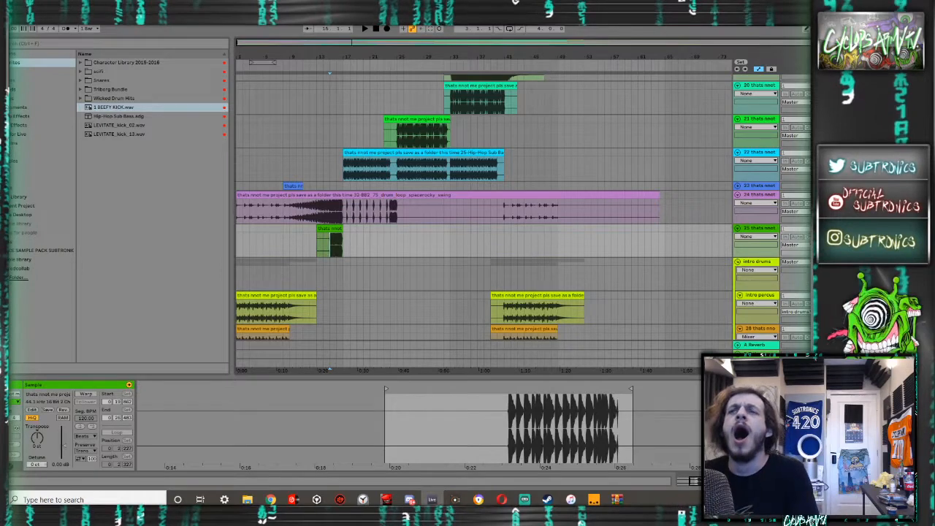
pyautogui.moveTo(759, 229); pyautogui.dragTo(761, 278)
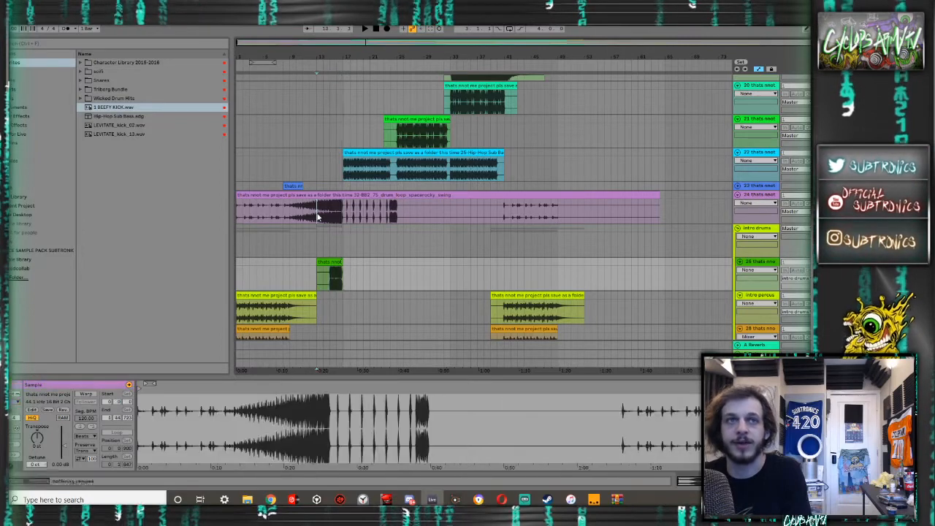
pyautogui.click(321, 220)
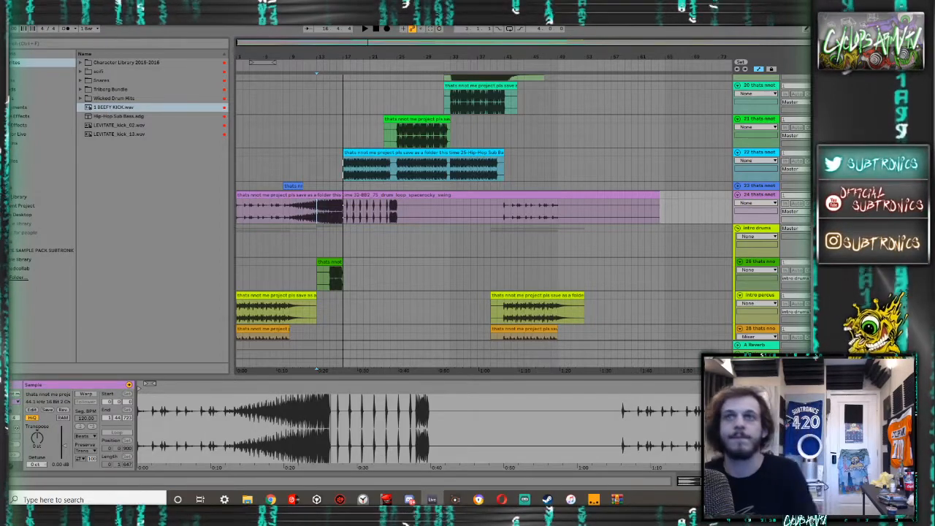
pyautogui.moveTo(757, 195); pyautogui.dragTo(757, 259)
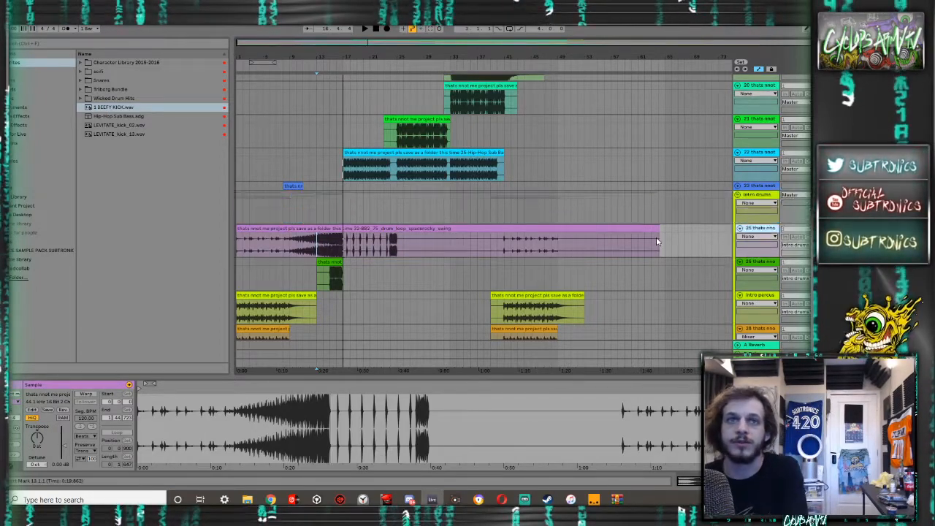
# - Audition the short blue clip near bar 8 and move its track into the intro drums group, above the drum loop
pyautogui.scroll(2, 588, 229)
pyautogui.click(291, 249)
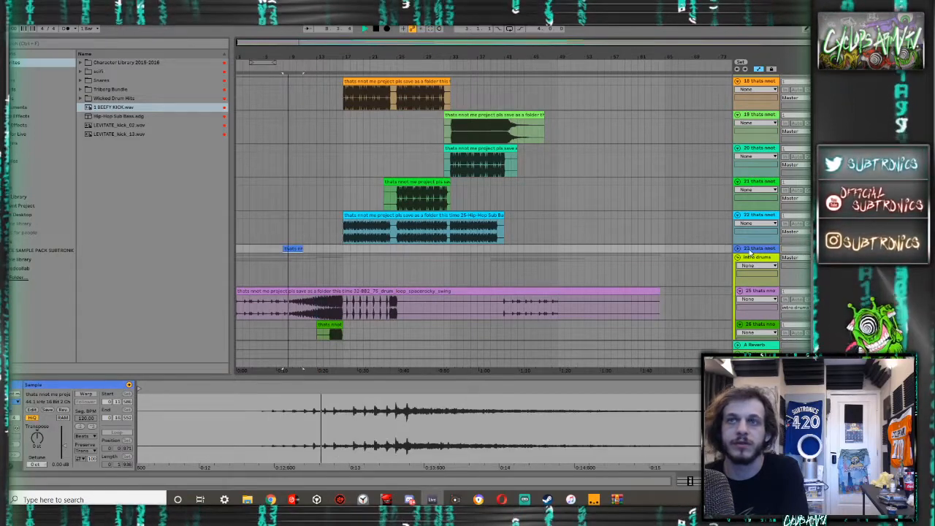
pyautogui.press('space')
pyautogui.moveTo(757, 249); pyautogui.dragTo(758, 286)
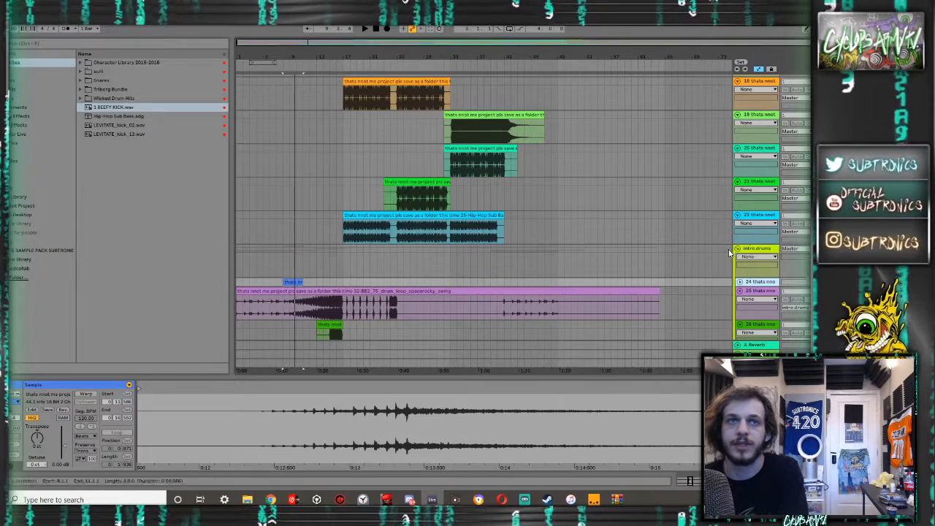
# - Audition the Hip-Hop Sub Bass clip from bar 17 and rename its track as sub woofer
pyautogui.click(438, 214)
pyautogui.press('space')
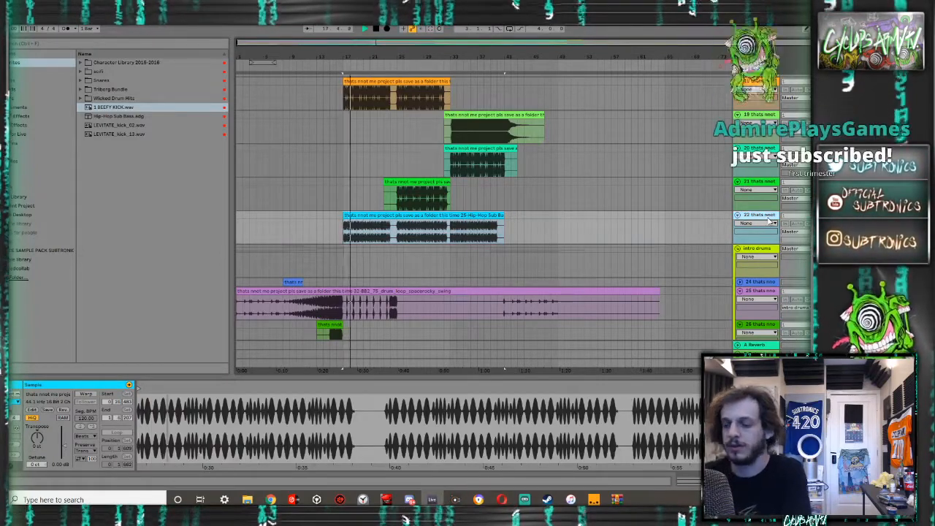
pyautogui.hotkey('ctrl', 'r')
pyautogui.write('sub')
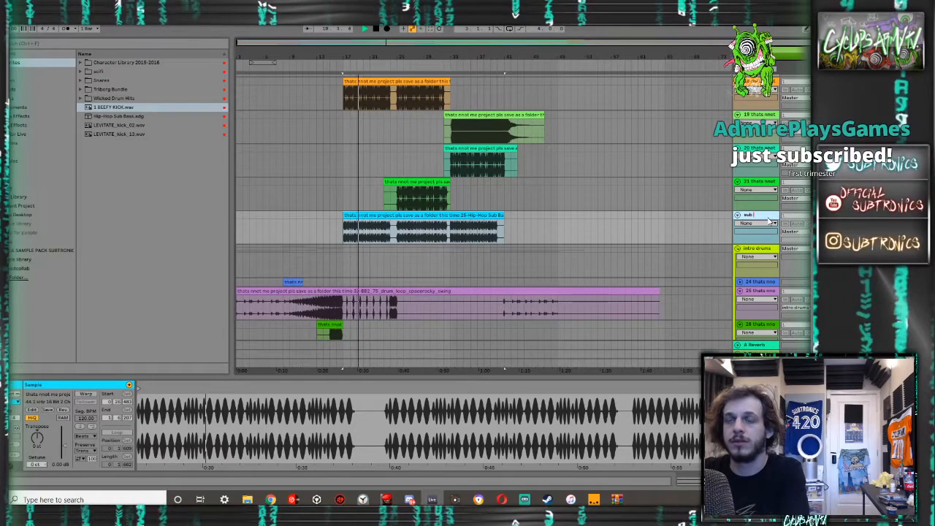
pyautogui.write(' woofer')
pyautogui.press('Return')
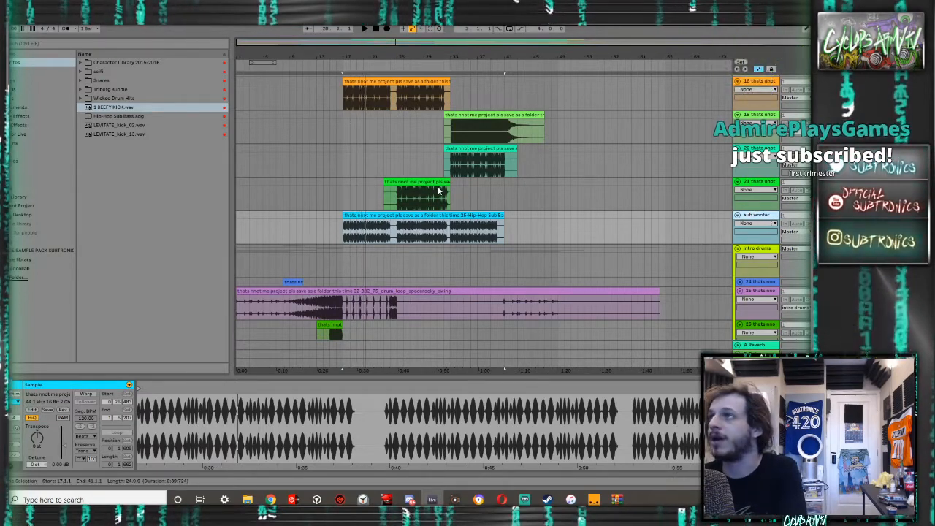
# - Audition the green clip above the sub woofer track from bar 25, and rename its track as old school bass
pyautogui.click(416, 193)
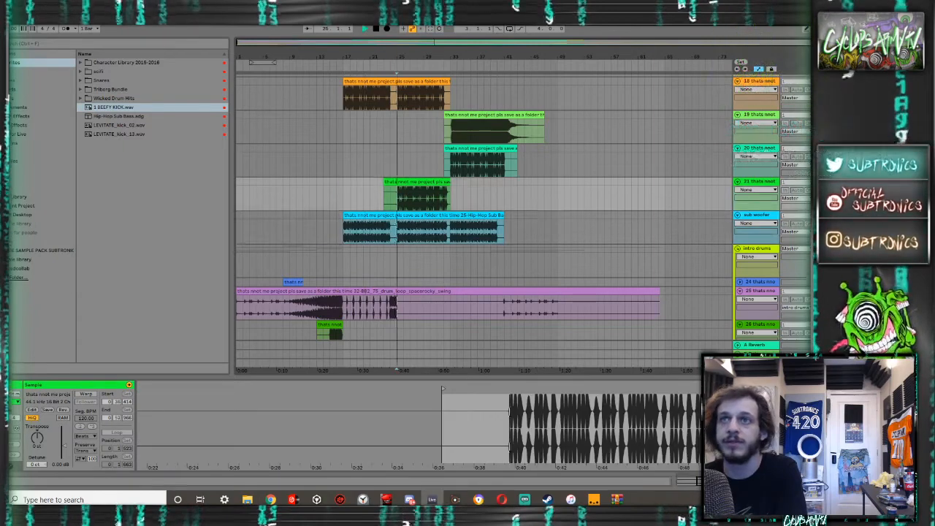
pyautogui.click(771, 184)
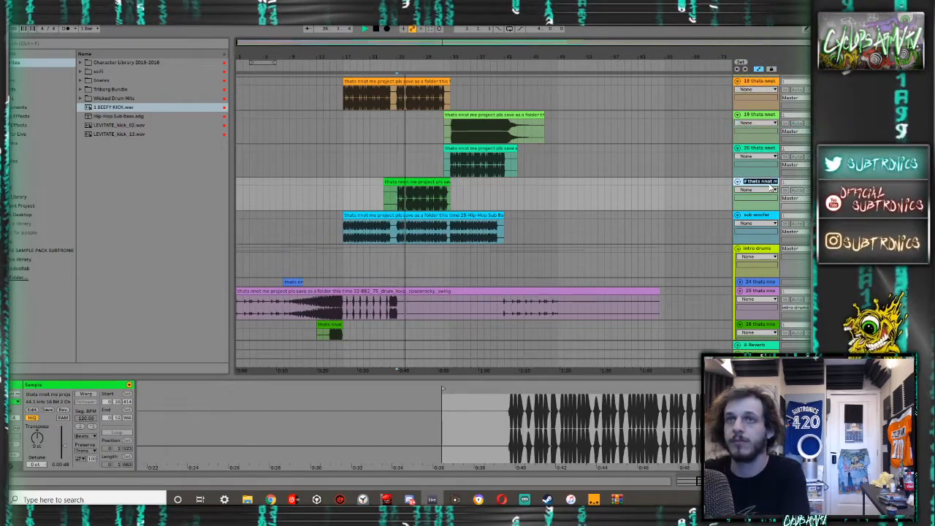
pyautogui.write('kic')
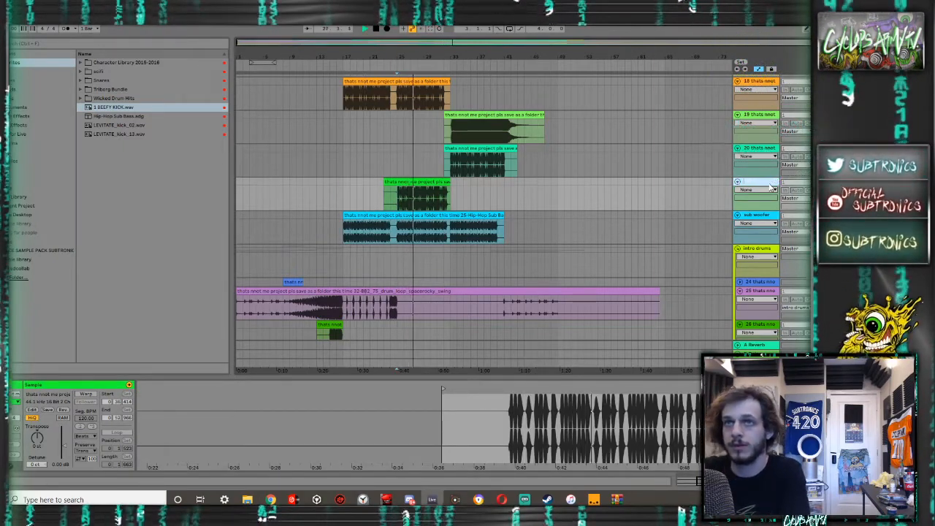
pyautogui.write('old school ba')
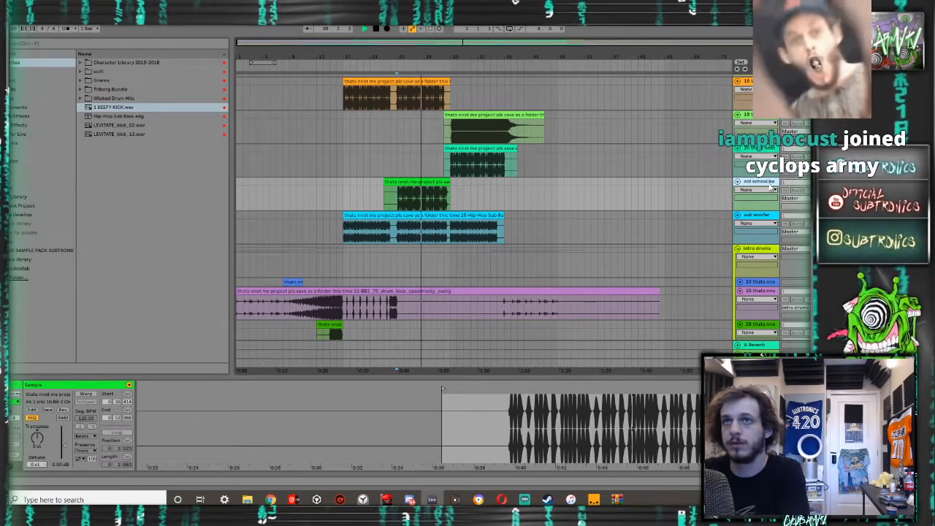
# - Audition the clip above the old school bass track from bar 33, and rename its track as bass 1
pyautogui.click(447, 161)
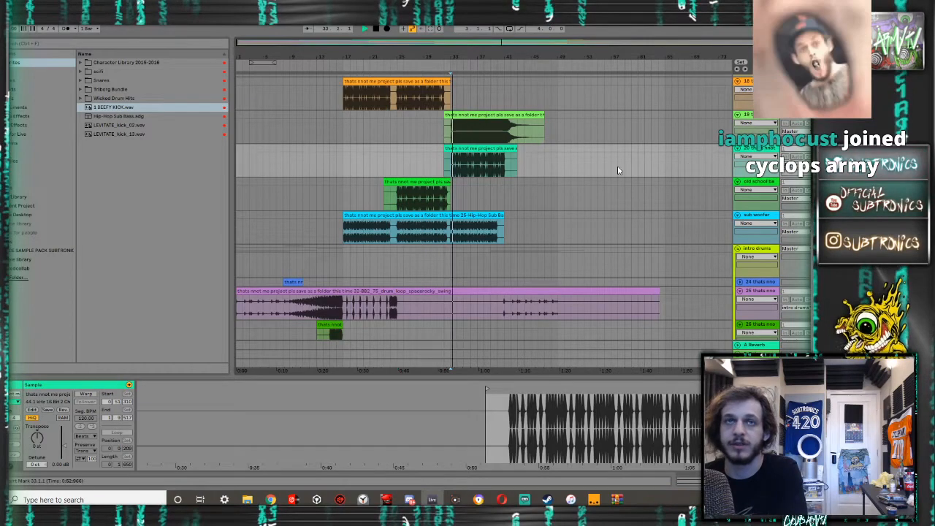
pyautogui.click(476, 149)
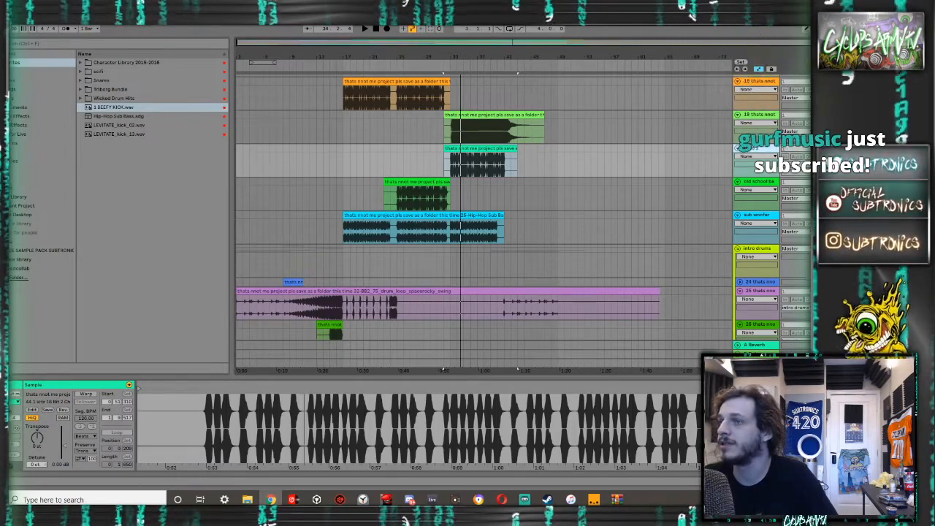
pyautogui.moveTo(934, 231); pyautogui.dragTo(934, 268)
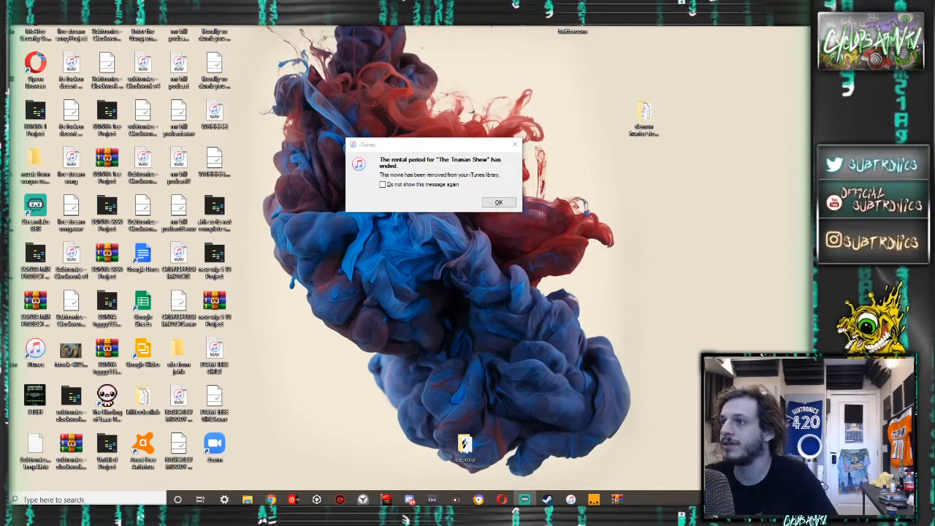
pyautogui.hotkey('alt', 'Tab')
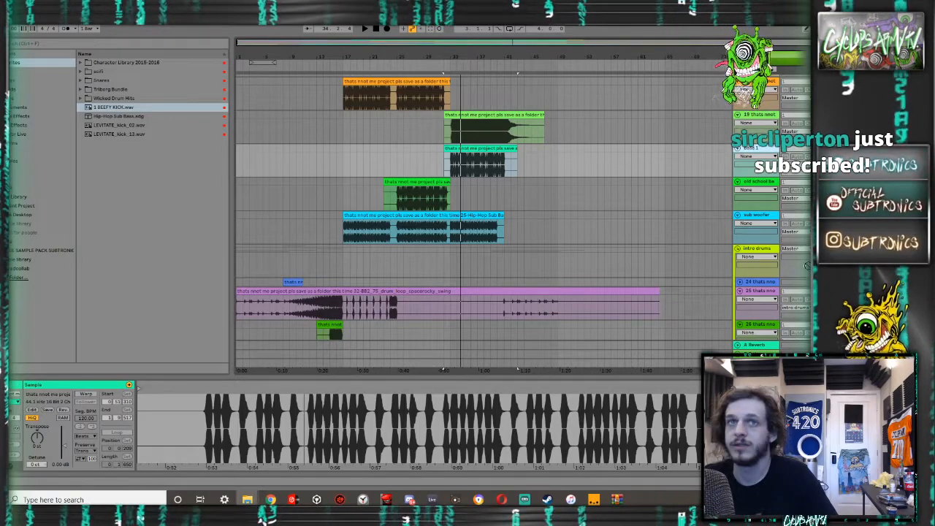
# - Select bars 33 to 41 on track 19, and play the arrangement briefly from bar 1 while reviewing the lower tracks
pyautogui.moveTo(557, 169); pyautogui.dragTo(451, 131)
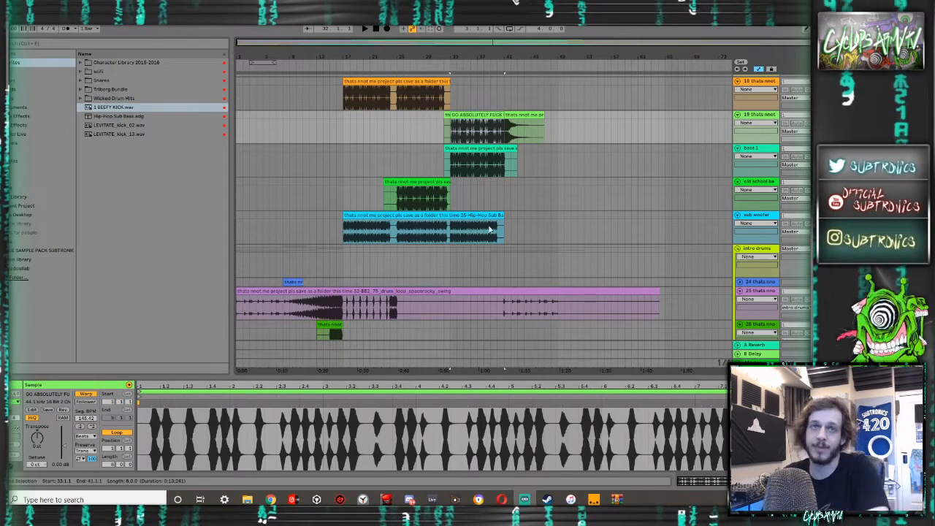
pyautogui.moveTo(269, 230); pyautogui.dragTo(153, 226)
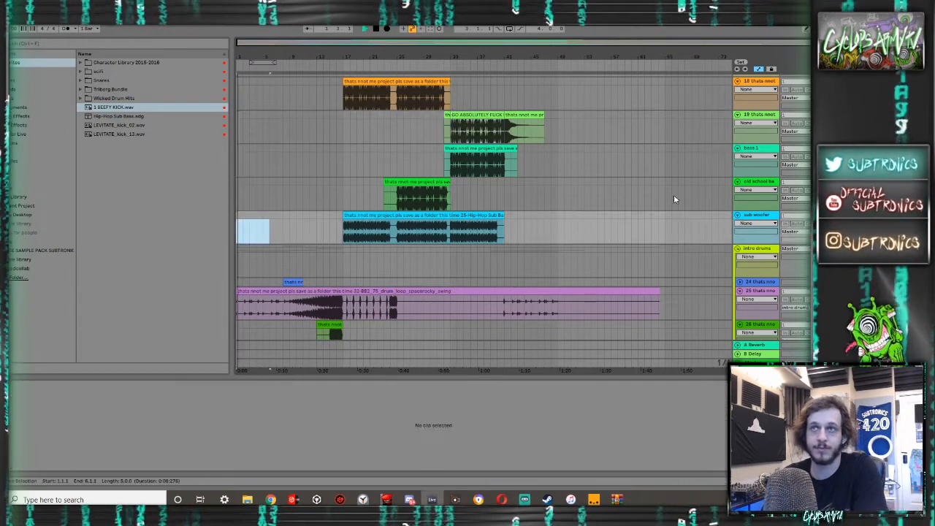
pyautogui.press('space')
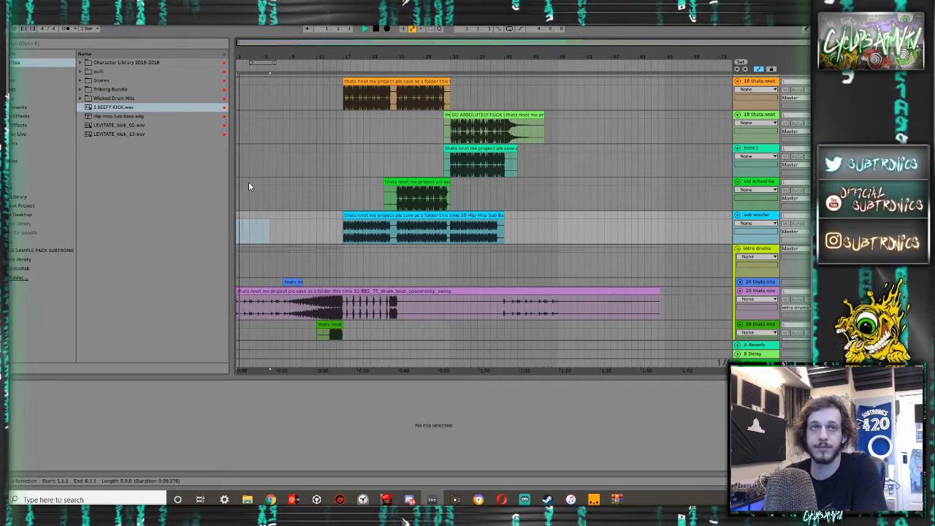
pyautogui.scroll(-5, 249, 181)
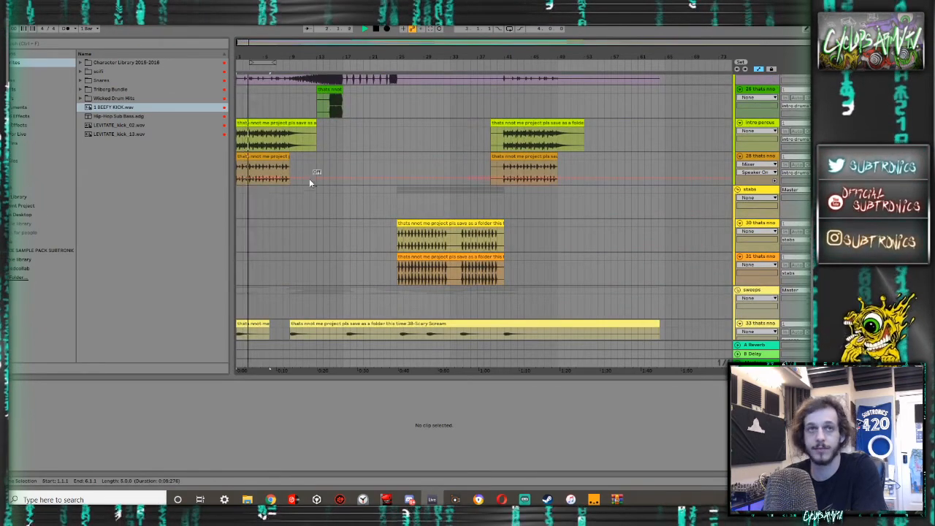
pyautogui.scroll(-5, 309, 181)
pyautogui.press('space')
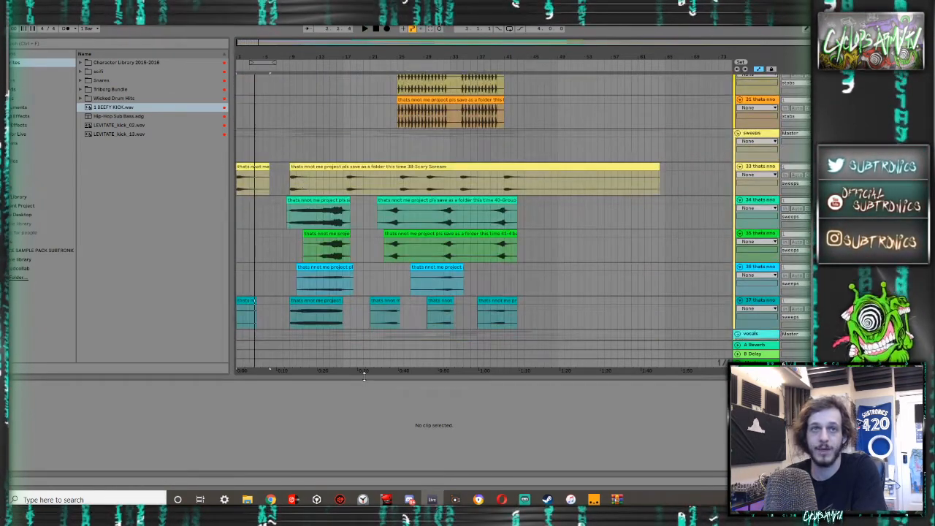
# - Hide the clip detail view and collapse the sweeps, stabs, vocals and intro drums groups
pyautogui.click(363, 375)
pyautogui.scroll(5, 474, 306)
pyautogui.scroll(1, 473, 308)
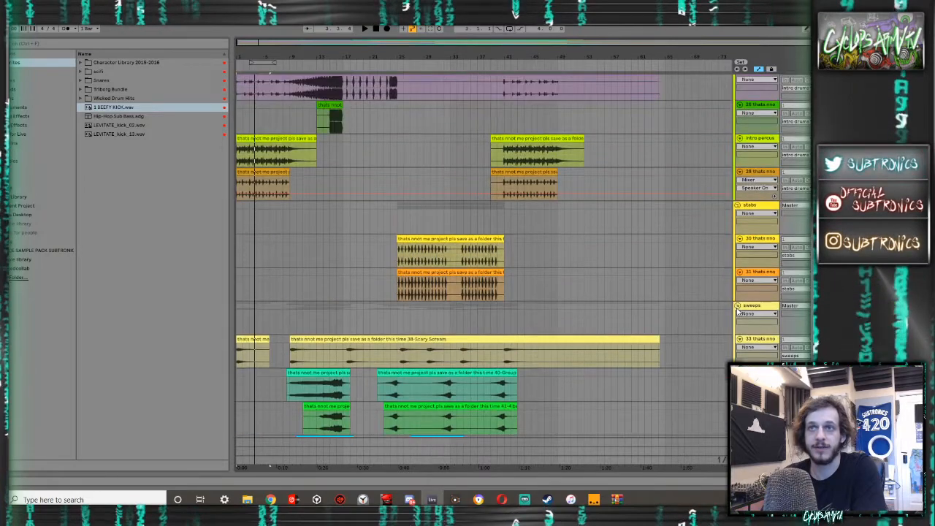
pyautogui.click(738, 307)
pyautogui.click(738, 205)
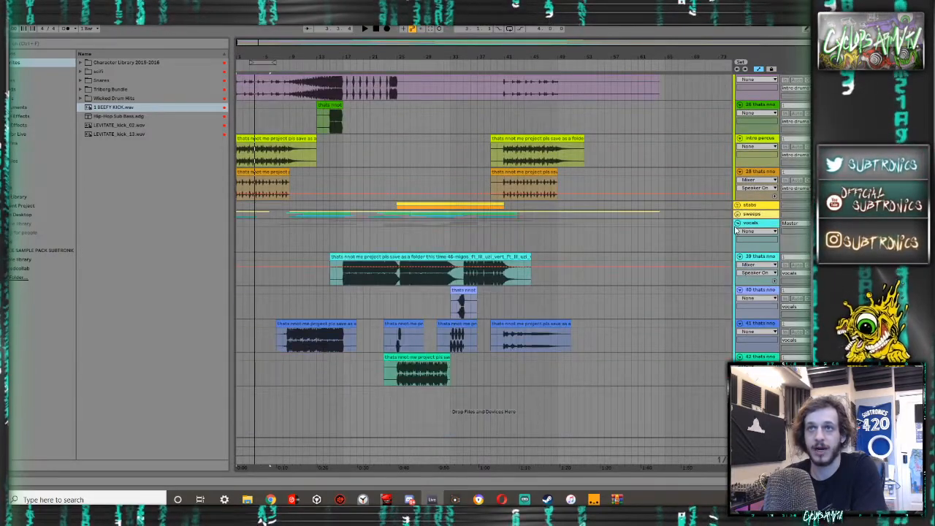
pyautogui.click(738, 222)
pyautogui.scroll(6, 723, 243)
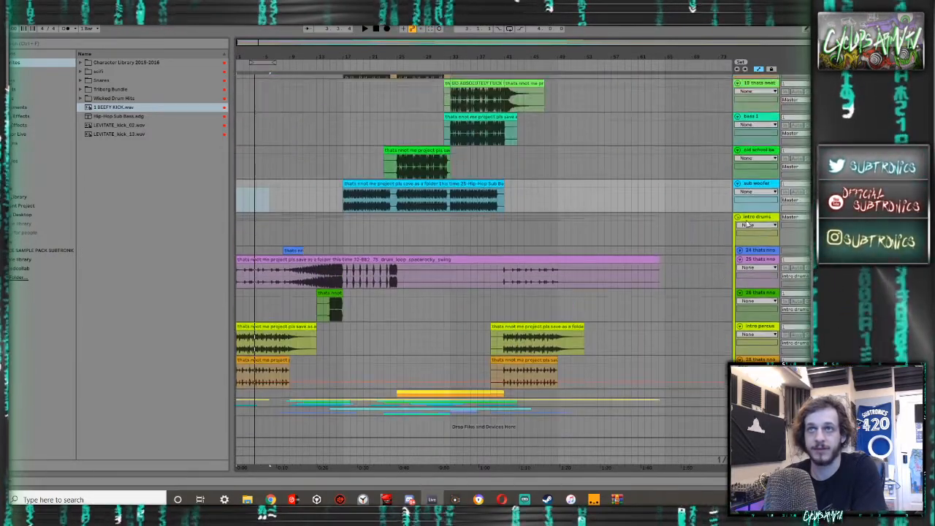
pyautogui.click(738, 217)
pyautogui.scroll(4, 738, 307)
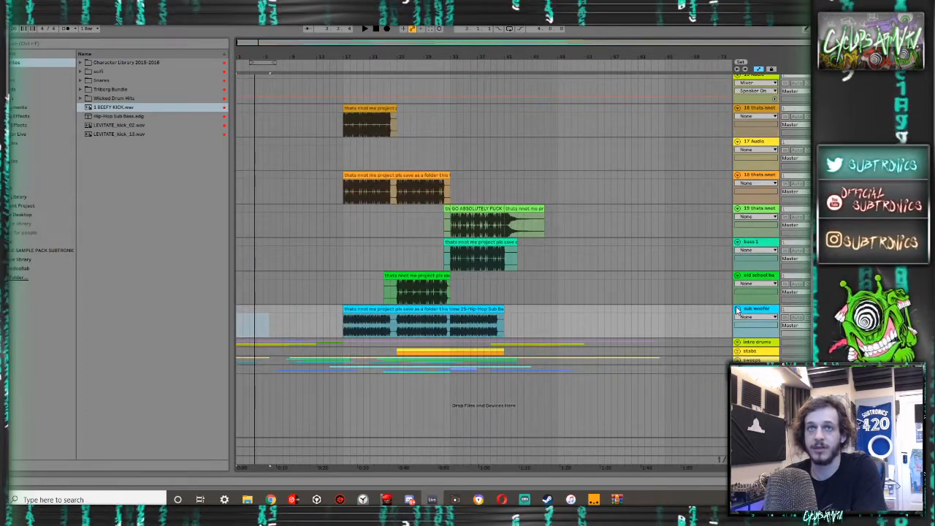
# - Fold the sub woofer track and delete the empty audio tracks 17 and 15
pyautogui.click(737, 310)
pyautogui.scroll(1, 743, 299)
pyautogui.click(767, 309)
pyautogui.scroll(3, 763, 292)
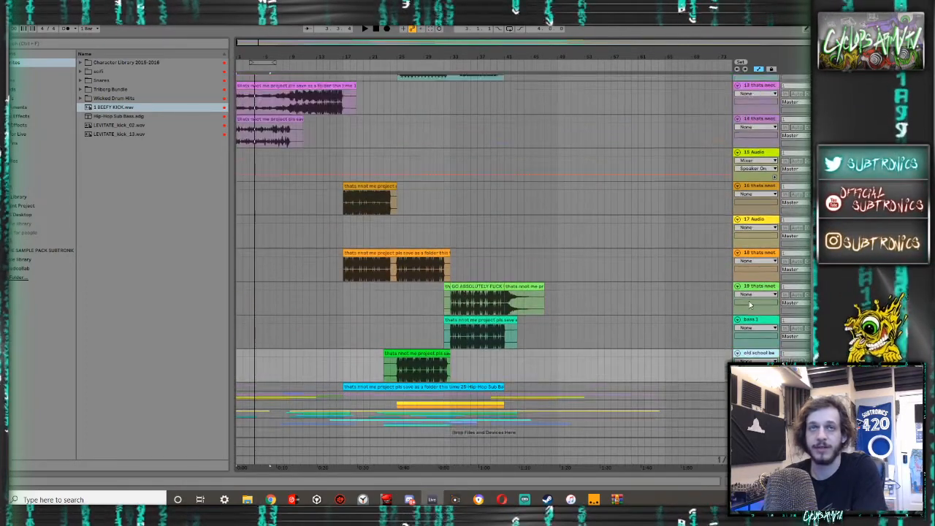
pyautogui.click(763, 269)
pyautogui.press('Delete')
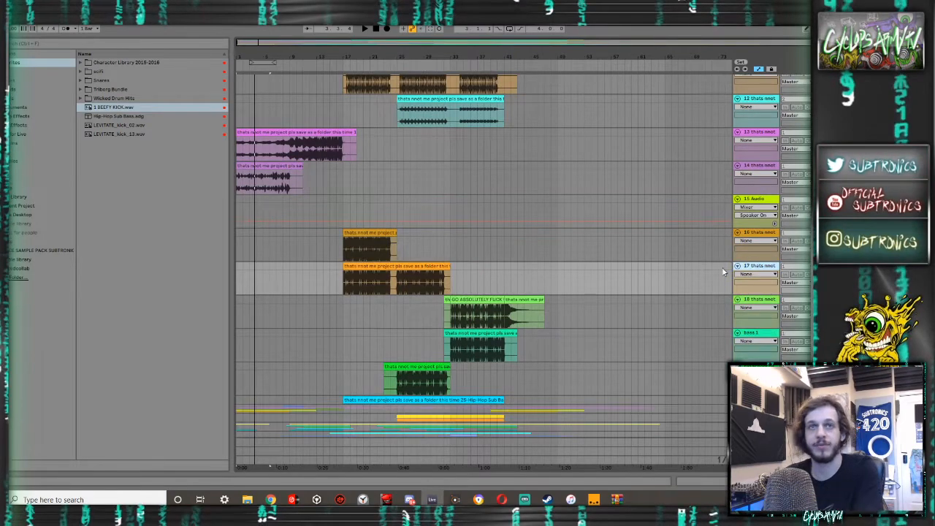
pyautogui.scroll(1, 566, 252)
pyautogui.click(745, 211)
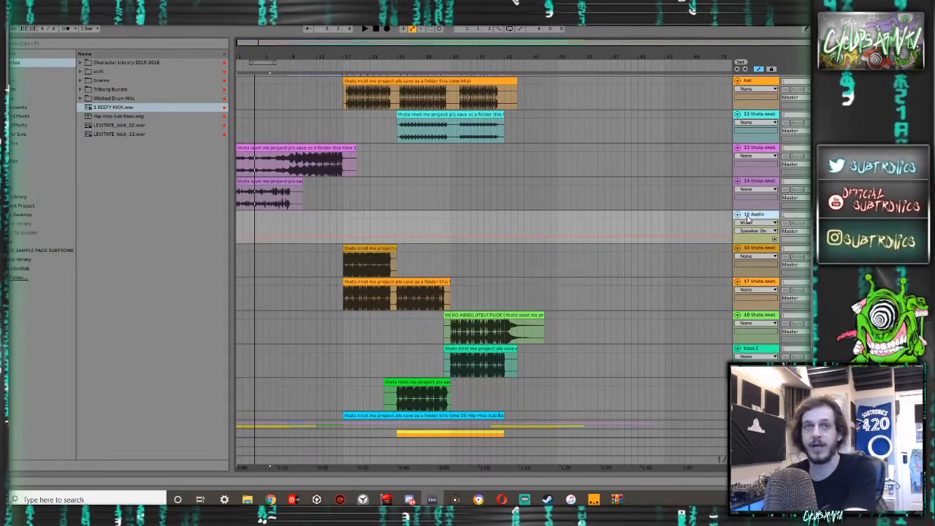
pyautogui.press('Delete')
# - Play the arrangement from bar 17, and group the bass tracks from track 15 down to old school bass
pyautogui.click(345, 319)
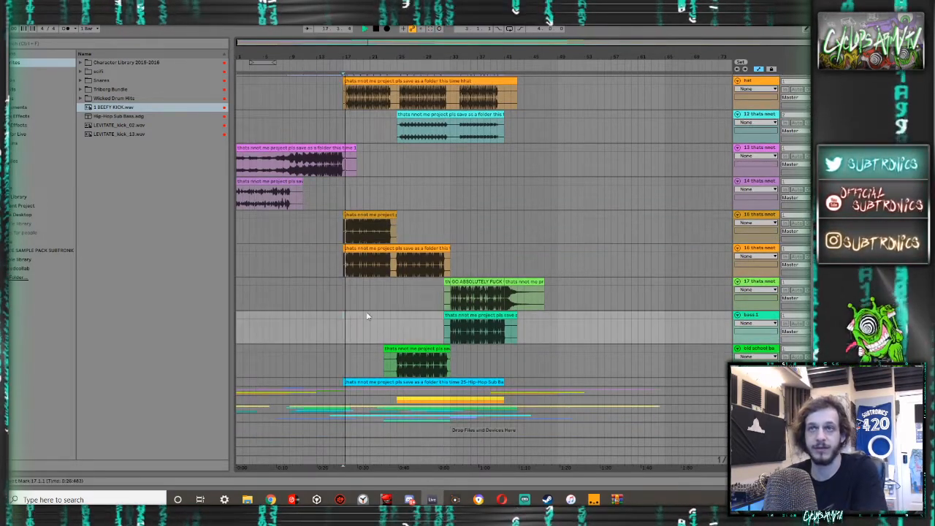
pyautogui.press('space')
pyautogui.scroll(-1, 698, 301)
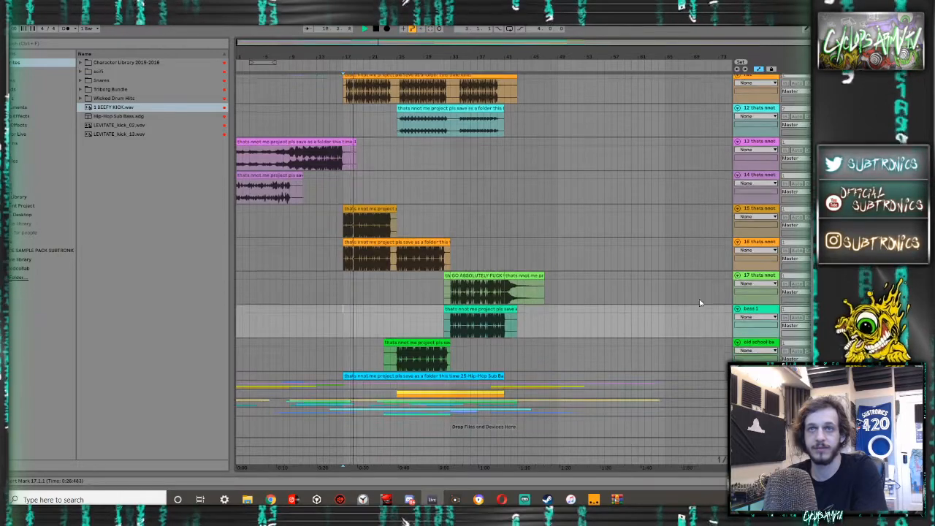
pyautogui.click(747, 342)
pyautogui.keyDown('shift'); pyautogui.click(764, 209); pyautogui.keyUp('shift')
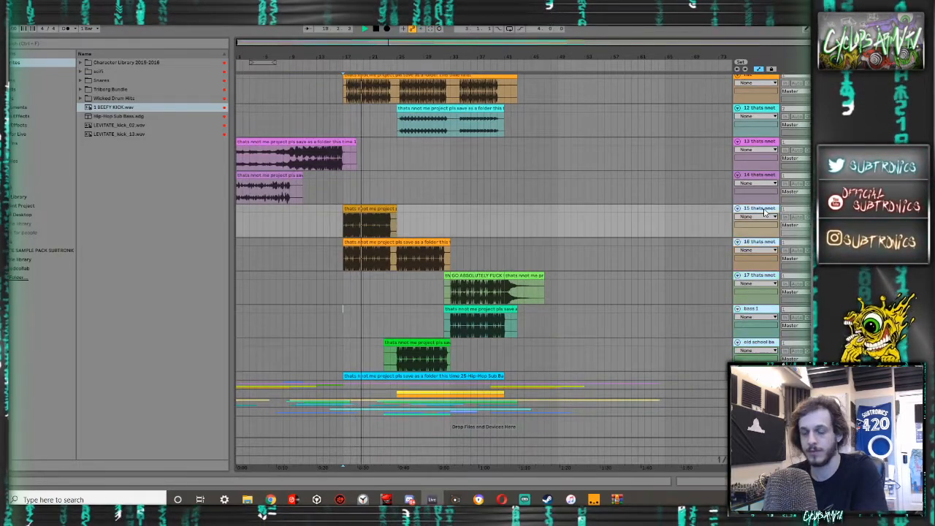
pyautogui.hotkey('ctrl', 'g')
# - Replay the grouped bass tracks from bar 17 and collapse their group
pyautogui.press('space')
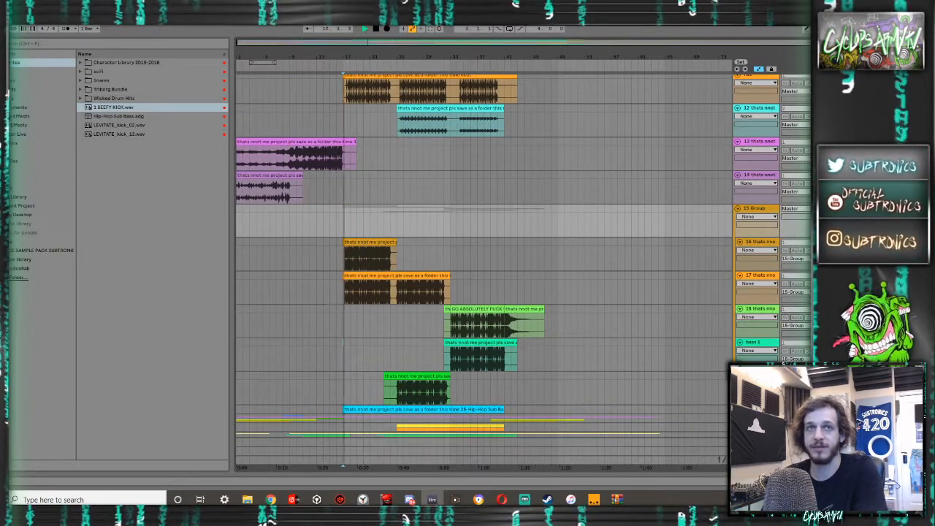
pyautogui.press('space')
pyautogui.scroll(10, 345, 242)
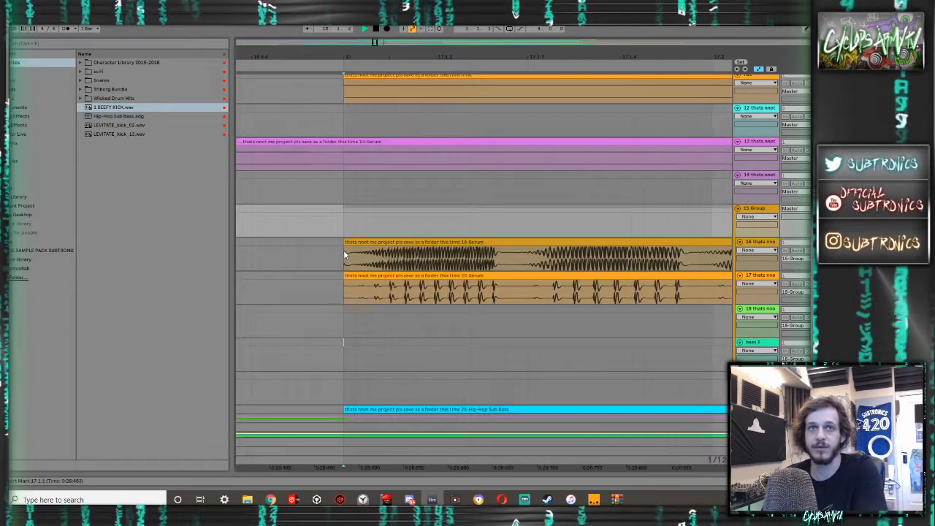
pyautogui.scroll(-15, 343, 249)
pyautogui.press('space')
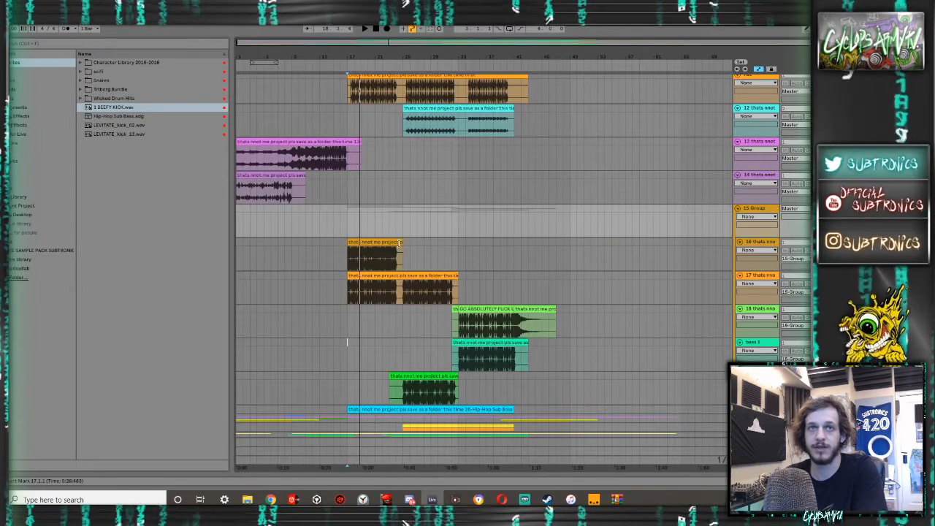
pyautogui.click(738, 209)
# - Group tracks 13 and 14 together, and play the Serum clip inside the group from bar 1
pyautogui.scroll(3, 564, 234)
pyautogui.click(754, 269)
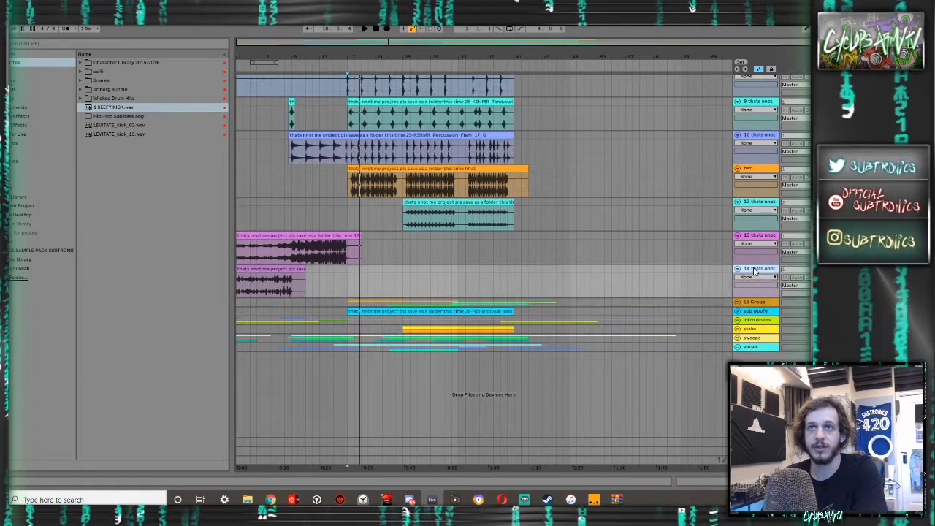
pyautogui.keyDown('shift'); pyautogui.click(753, 236); pyautogui.keyUp('shift')
pyautogui.hotkey('ctrl', 'g')
pyautogui.click(244, 268)
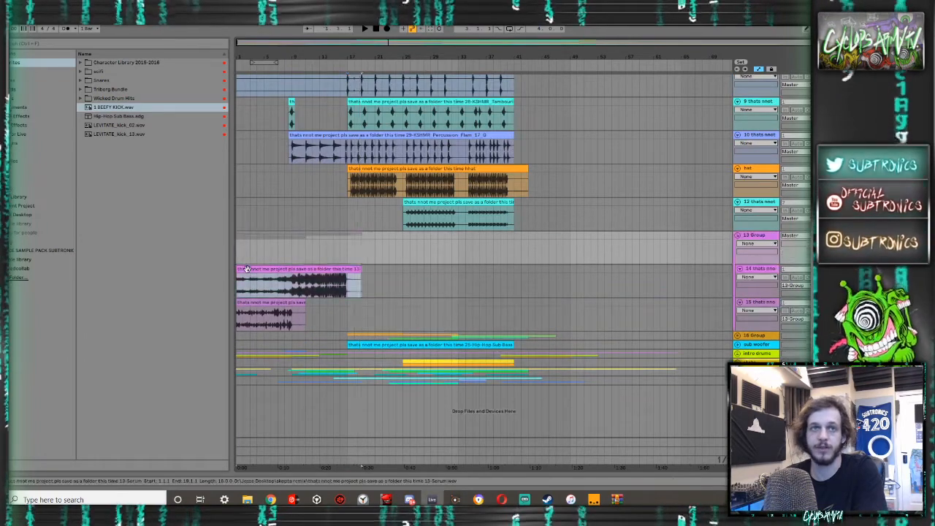
pyautogui.press('space')
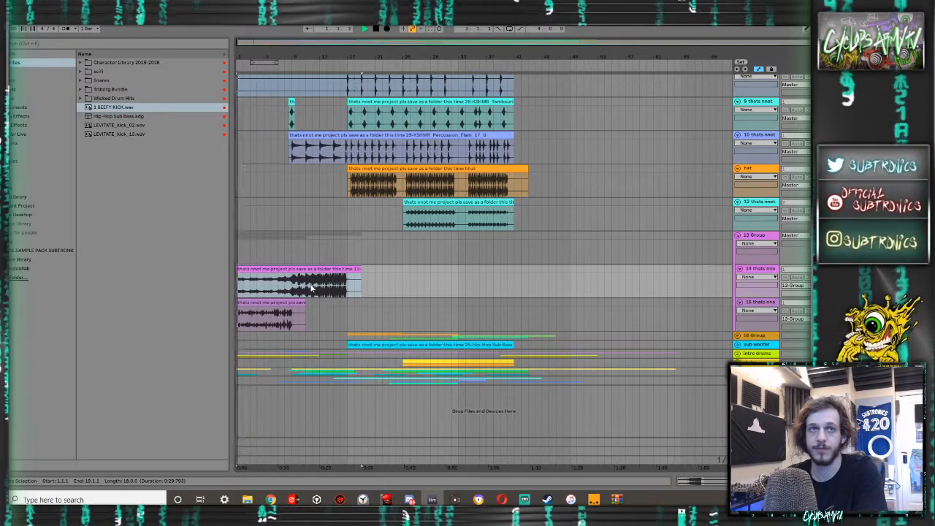
pyautogui.moveTo(250, 303); pyautogui.dragTo(289, 310)
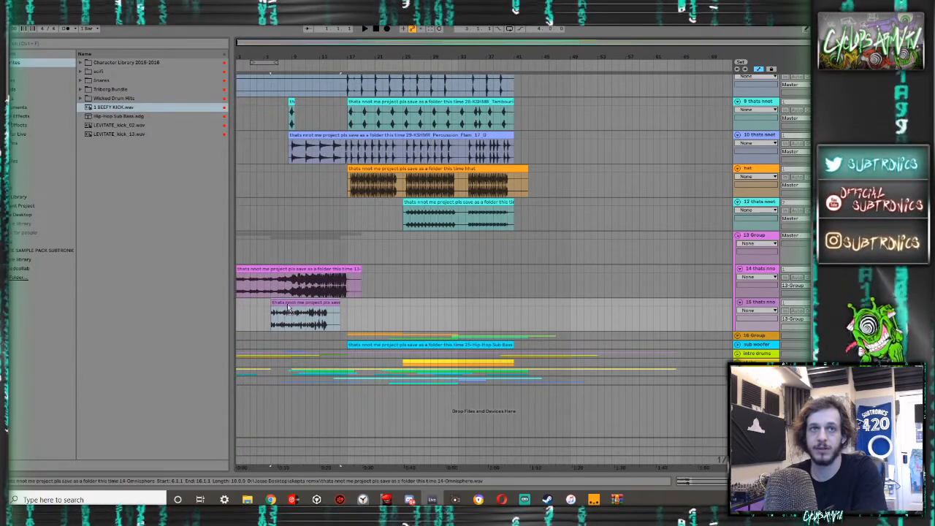
pyautogui.moveTo(286, 309); pyautogui.dragTo(257, 305)
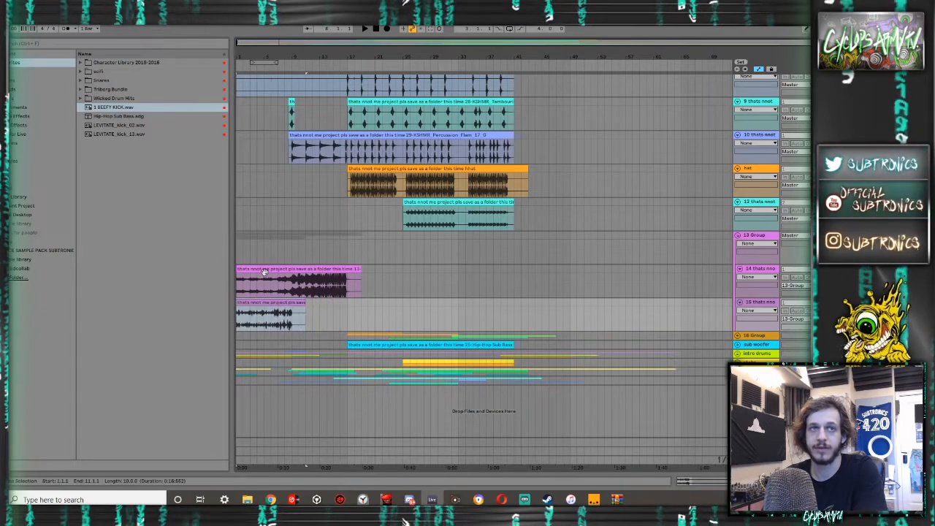
pyautogui.moveTo(262, 269)
pyautogui.mouseDown()
pyautogui.moveTo(309, 267)
pyautogui.moveTo(255, 270)
pyautogui.mouseUp()
# - Play the arrangement from bar 12, and examine the drum and percussion clips around bar 17
pyautogui.click(312, 289)
pyautogui.press('space')
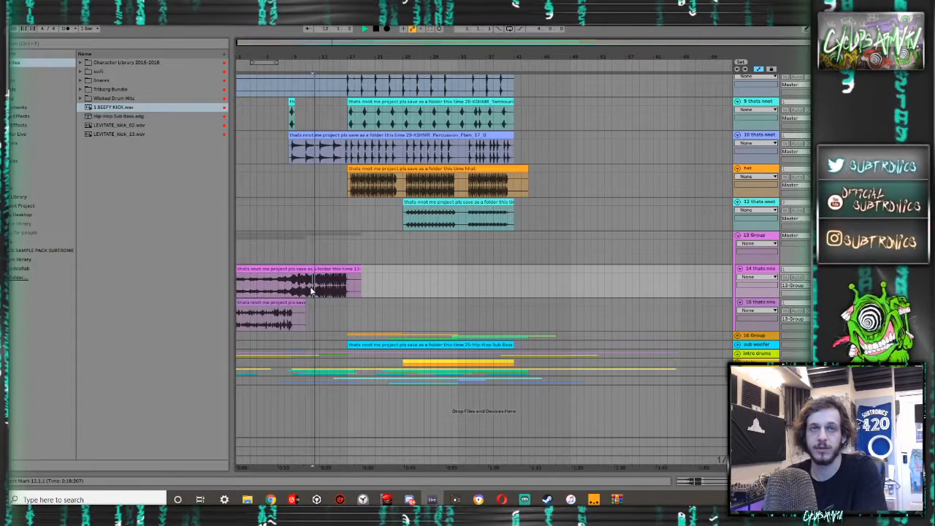
pyautogui.scroll(5, 394, 263)
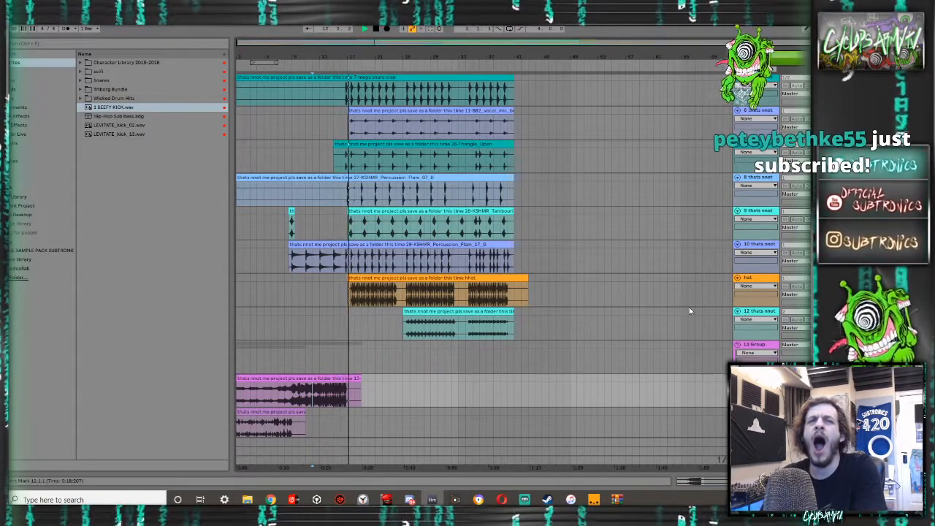
pyautogui.scroll(5, 453, 287)
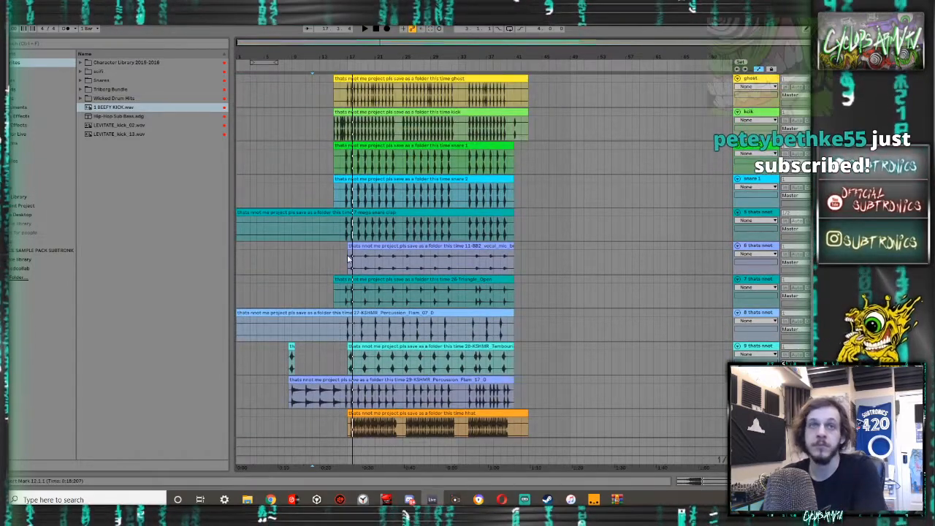
pyautogui.scroll(4, 337, 195)
pyautogui.scroll(3, 409, 191)
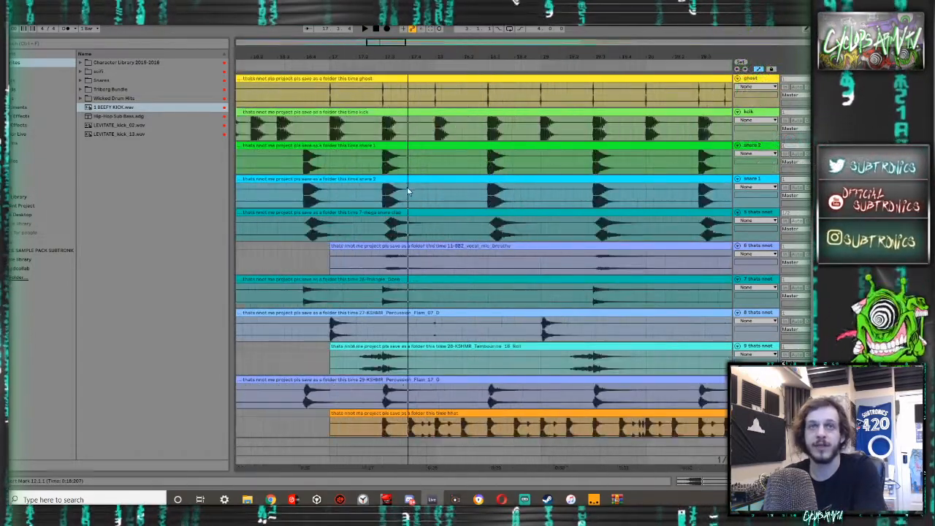
pyautogui.scroll(-1, 374, 191)
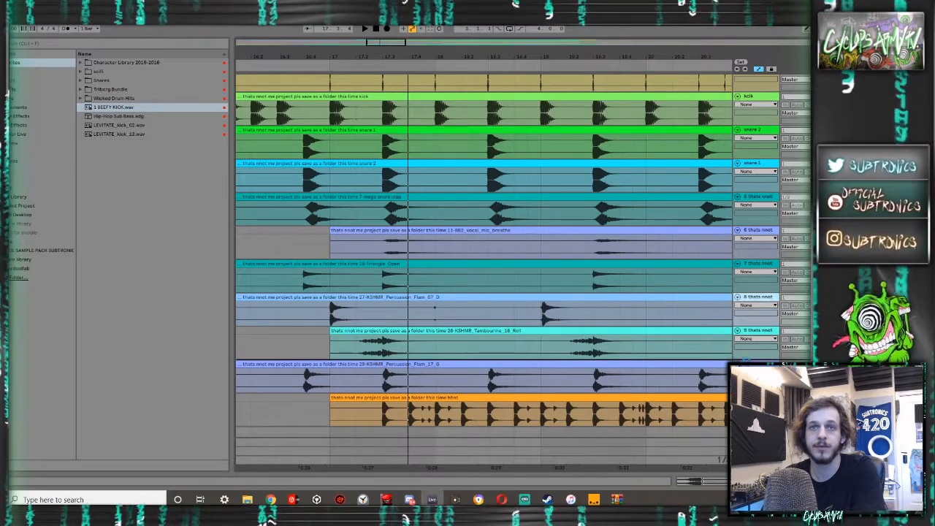
# - Reorder the percussion tracks so Percussion_Flam_17_G sits under the triangle and Percussion_Flam_07_D sits just above the hat
pyautogui.moveTo(747, 298); pyautogui.dragTo(753, 279)
pyautogui.scroll(-1, 516, 293)
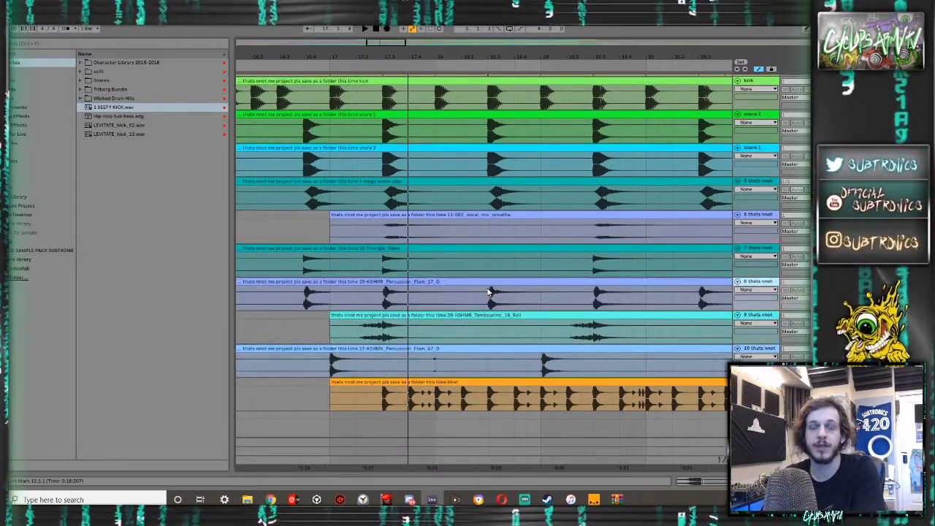
pyautogui.scroll(2, 462, 278)
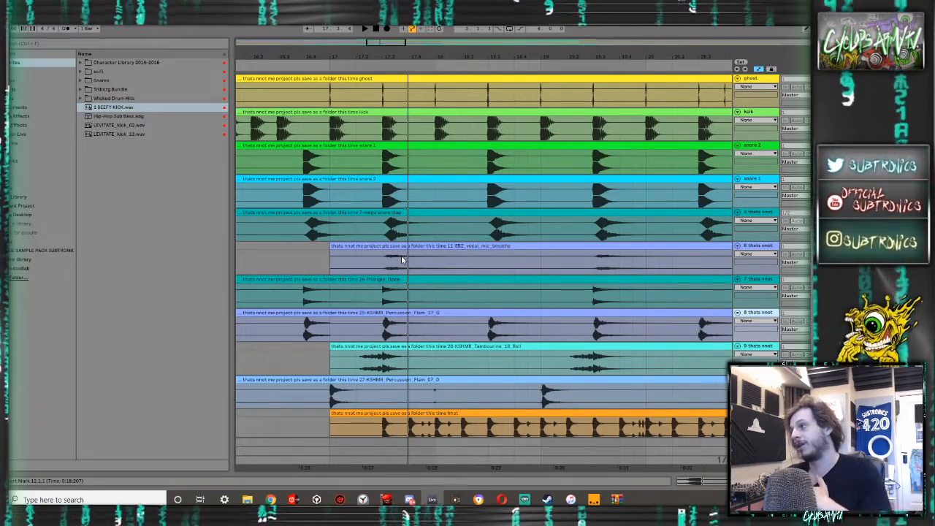
pyautogui.scroll(-3, 401, 260)
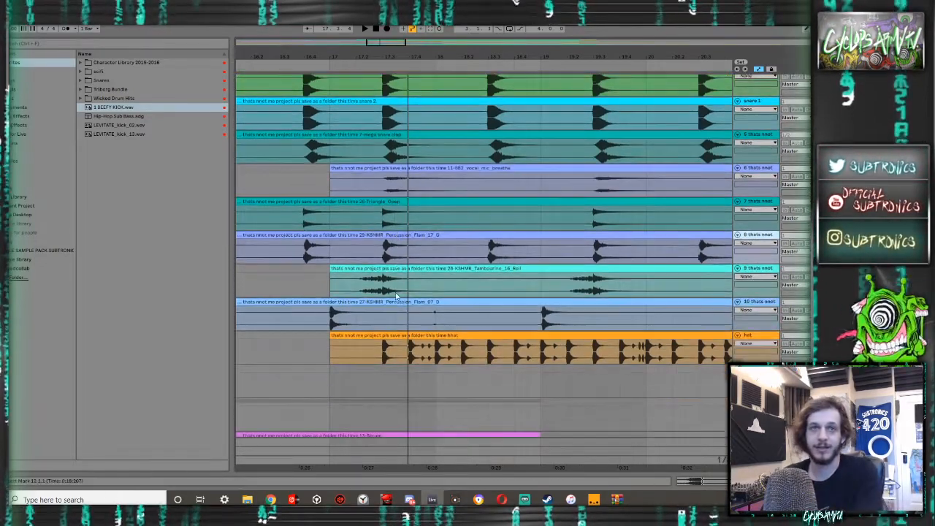
# - Play from beat 17.3 and check how the drum and percussion hits line up across the tracks
pyautogui.click(388, 351)
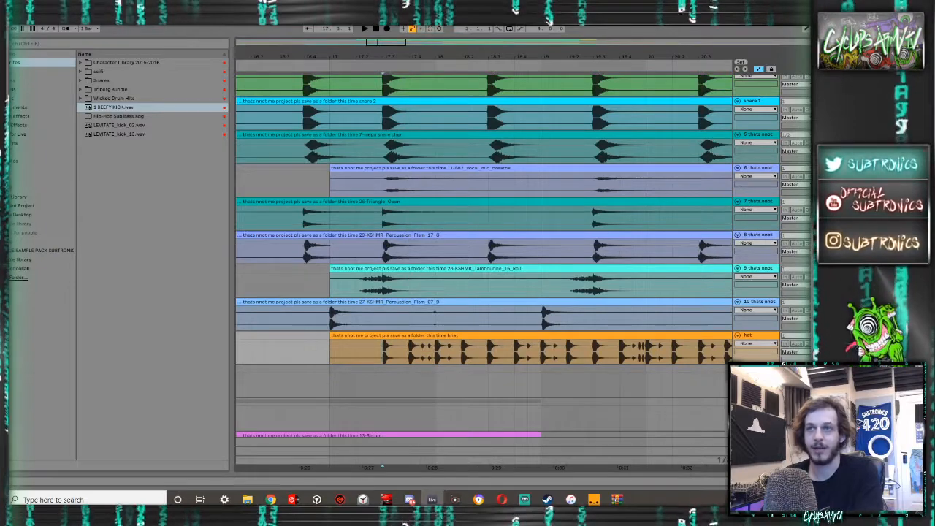
pyautogui.press('space')
pyautogui.press('space')
pyautogui.scroll(1, 640, 307)
pyautogui.press('space')
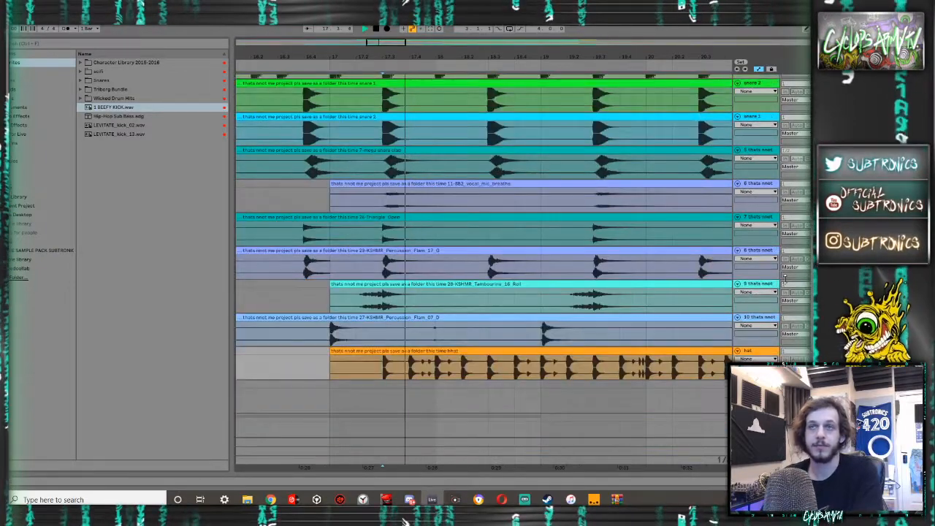
pyautogui.scroll(4, 656, 255)
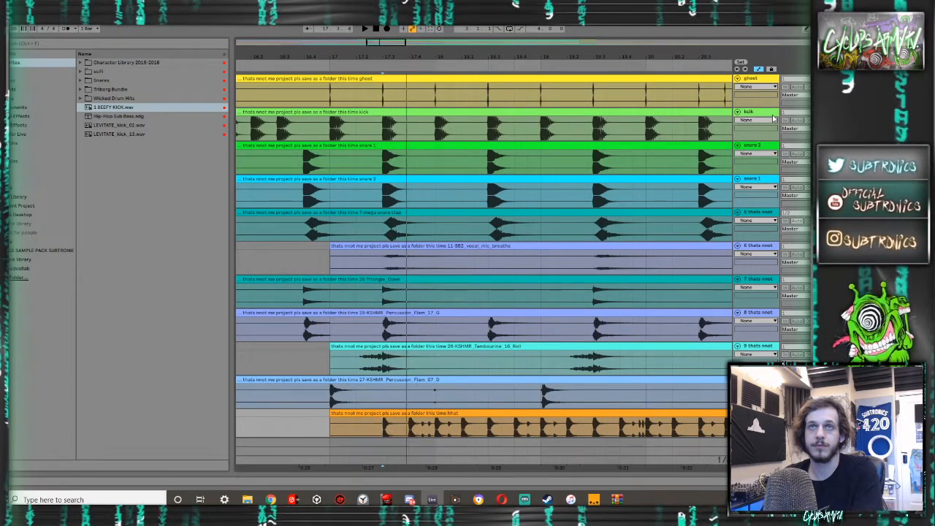
pyautogui.scroll(-5, 443, 127)
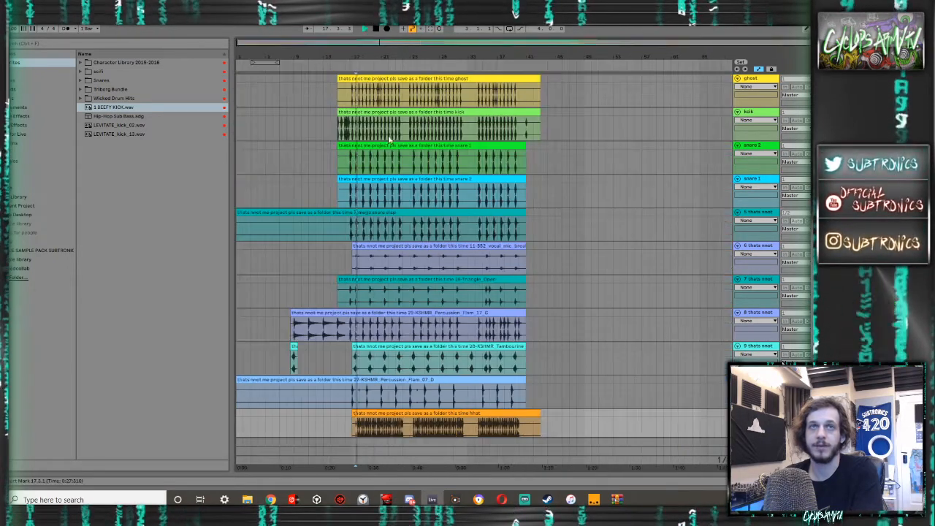
pyautogui.scroll(5, 409, 108)
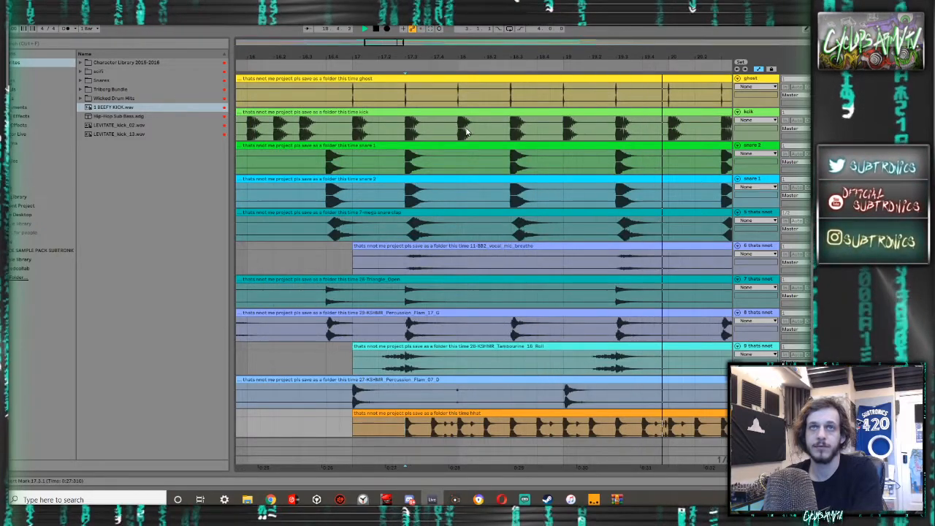
pyautogui.scroll(-5, 467, 131)
pyautogui.scroll(-3, 604, 198)
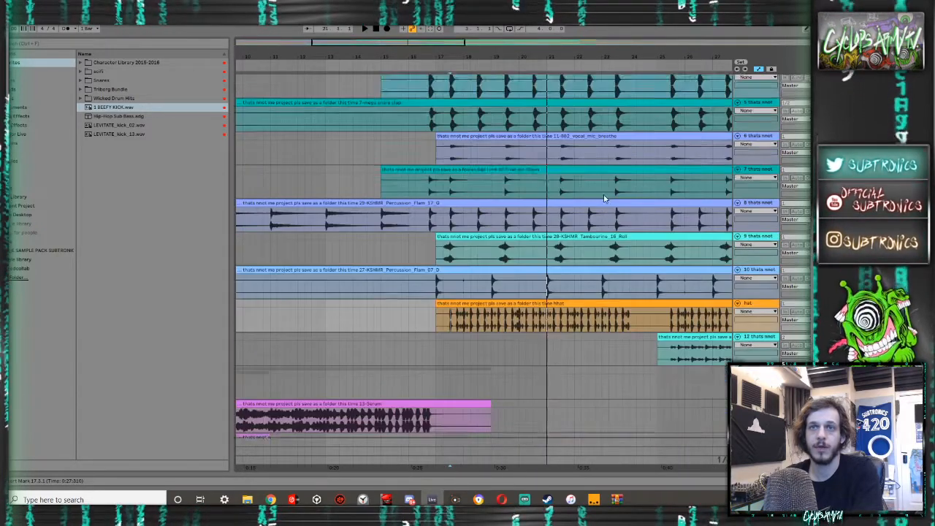
pyautogui.scroll(-3, 605, 198)
# - Add a Compressor to the selected track, enable its sidechain and choose the ghost track as the source
pyautogui.doubleClick(662, 351)
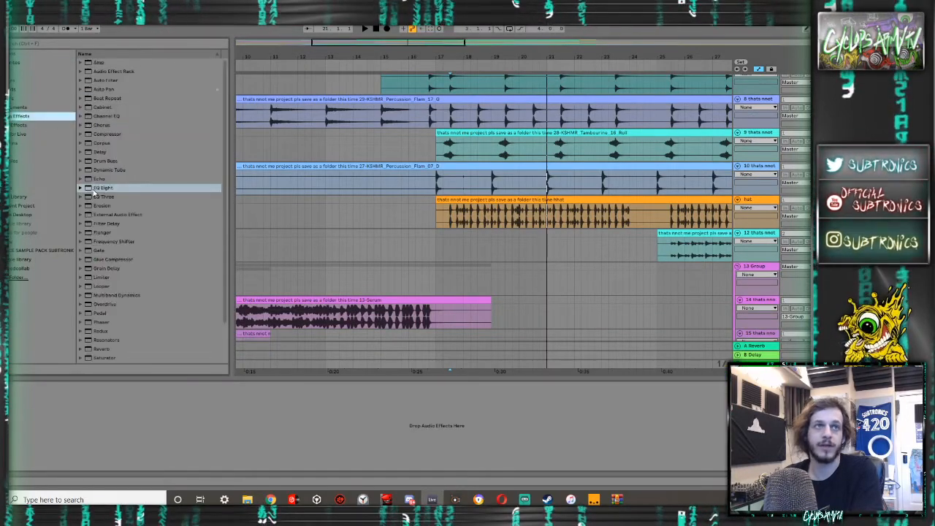
pyautogui.click(102, 134)
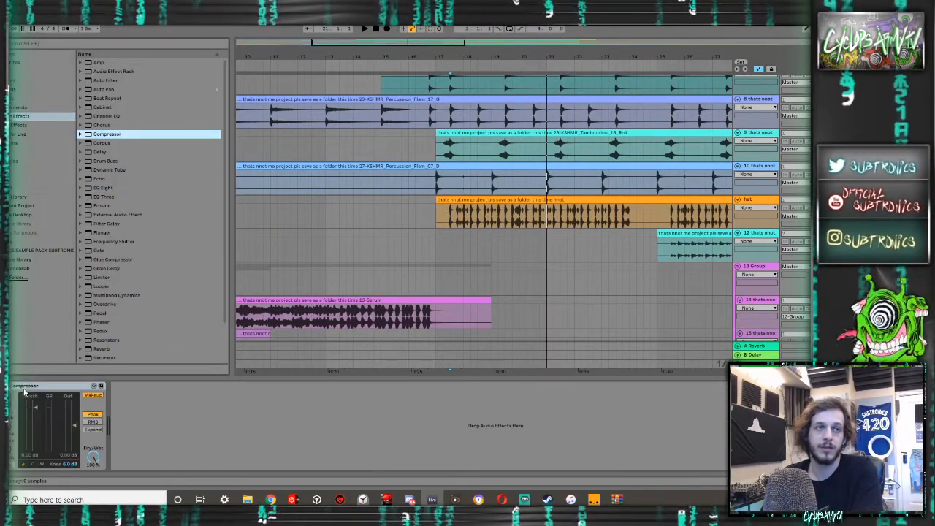
pyautogui.click(12, 386)
pyautogui.click(12, 396)
pyautogui.click(11, 411)
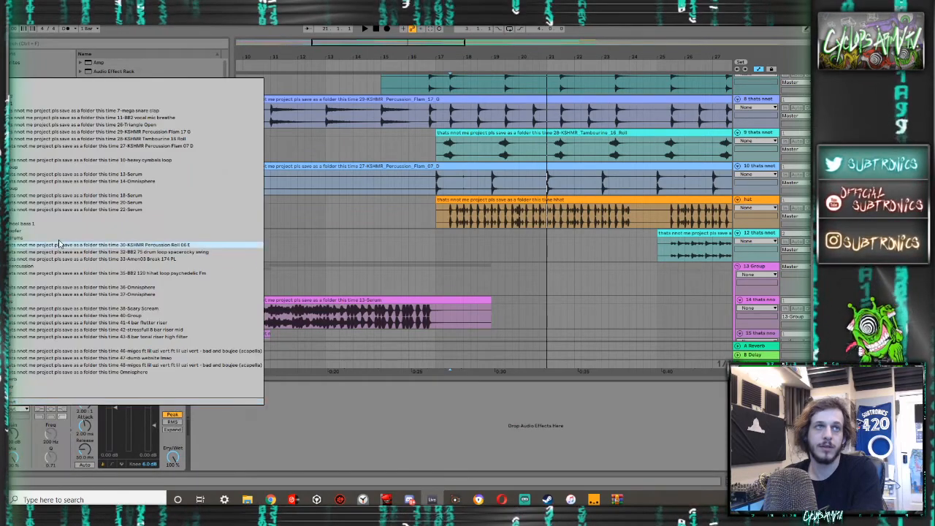
pyautogui.click(19, 83)
# - Set the Compressor's threshold to -inf dB and its ratio to inf : 1
pyautogui.moveTo(114, 407); pyautogui.dragTo(113, 455)
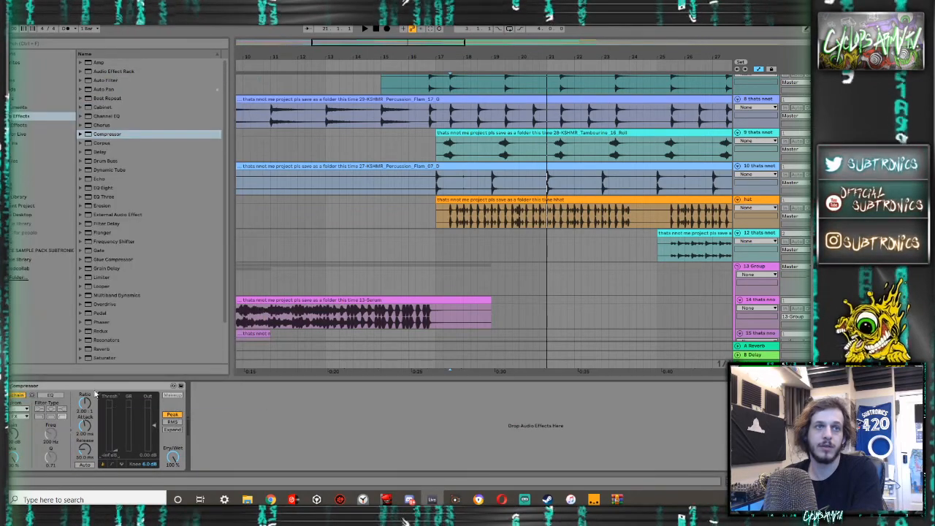
pyautogui.moveTo(85, 403); pyautogui.dragTo(81, 368)
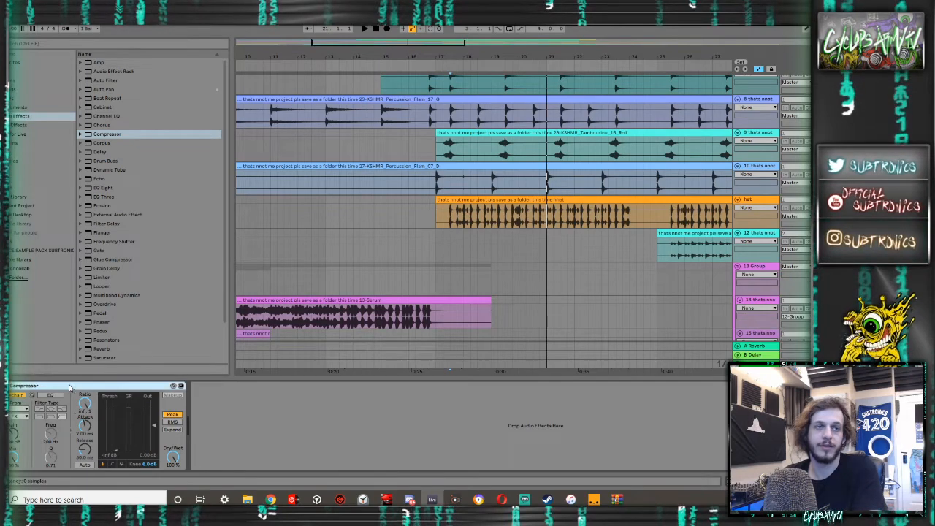
pyautogui.scroll(-3, 698, 266)
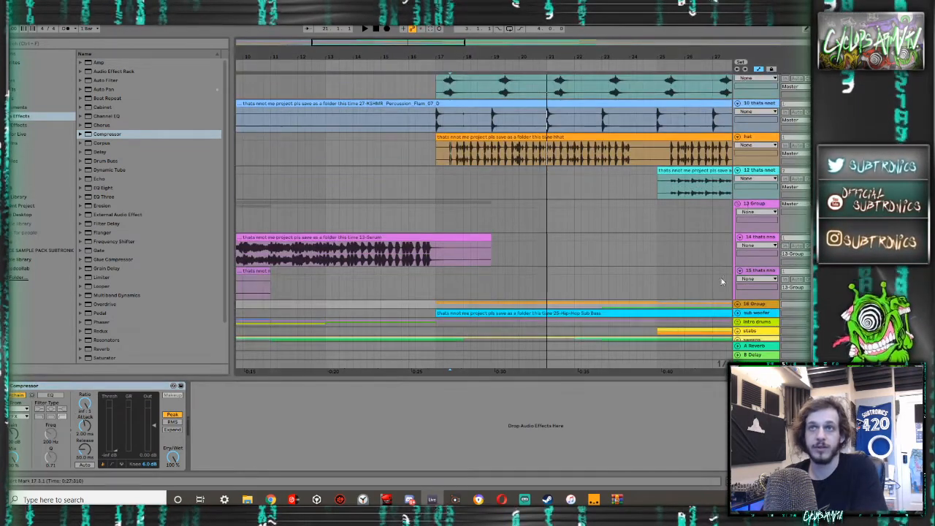
pyautogui.scroll(-3, 742, 261)
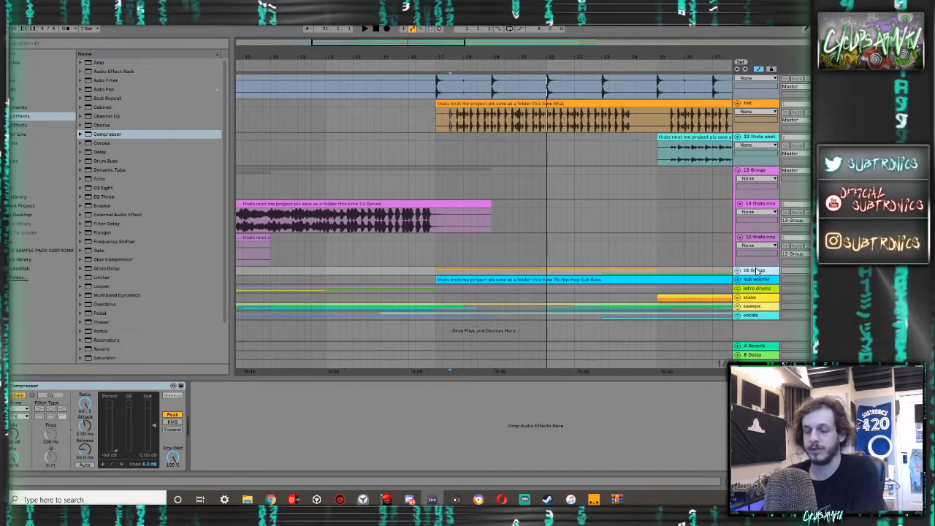
# - Name the 16 Group track drop and paste the sidechained Compressor onto the sub woofer track
pyautogui.write('drop')
pyautogui.click(754, 280)
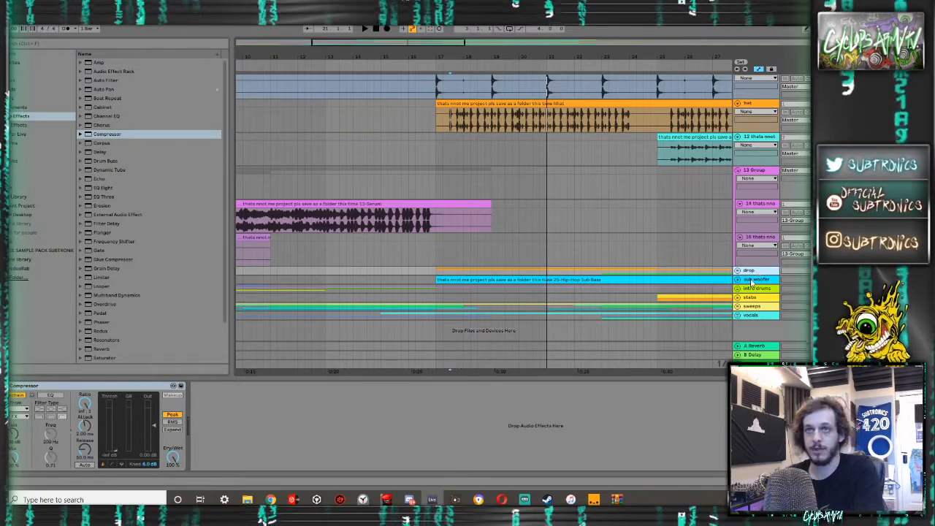
pyautogui.rightClick(594, 393)
pyautogui.click(597, 396)
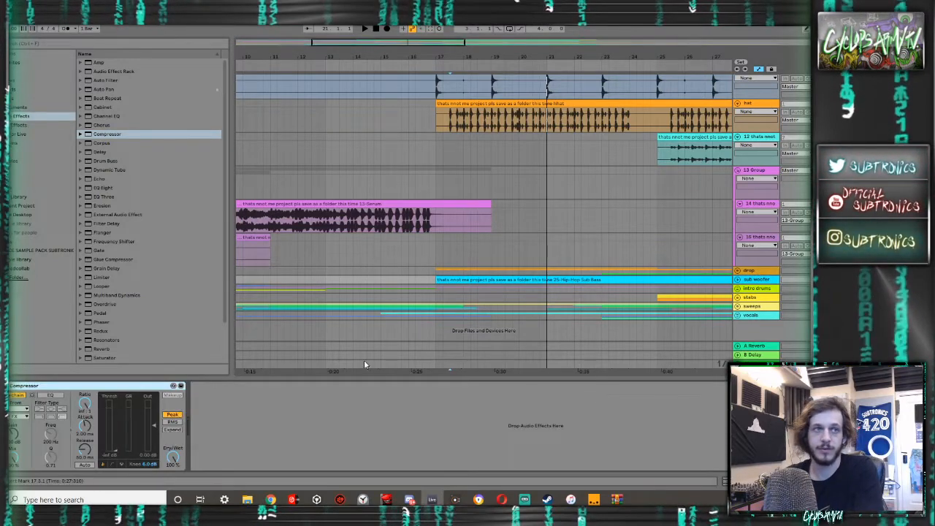
# - Paste the same sidechained Compressor onto the intro drums and stabs groups
pyautogui.click(756, 289)
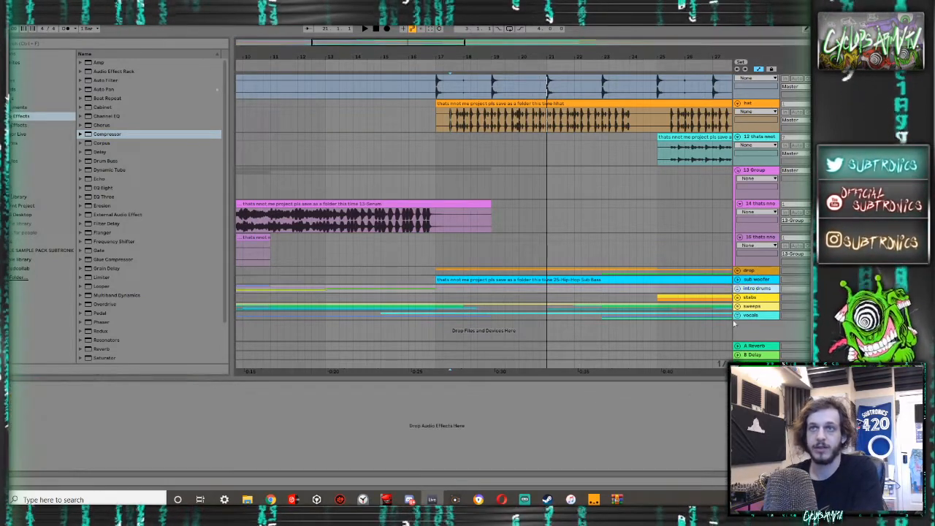
pyautogui.rightClick(710, 402)
pyautogui.click(751, 297)
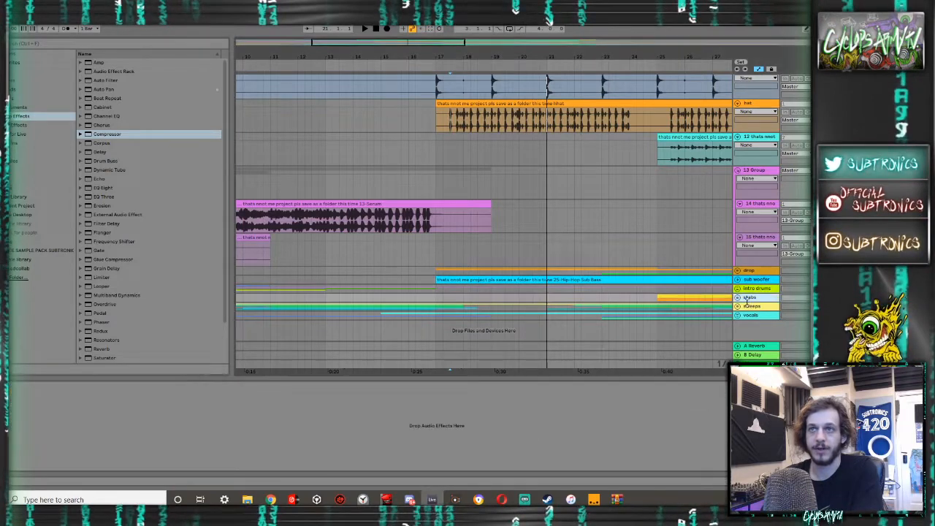
pyautogui.rightClick(680, 423)
pyautogui.click(685, 426)
# - Play the stabs from bar 25 to hear them through the sidechained Compressor
pyautogui.click(659, 301)
pyautogui.press('space')
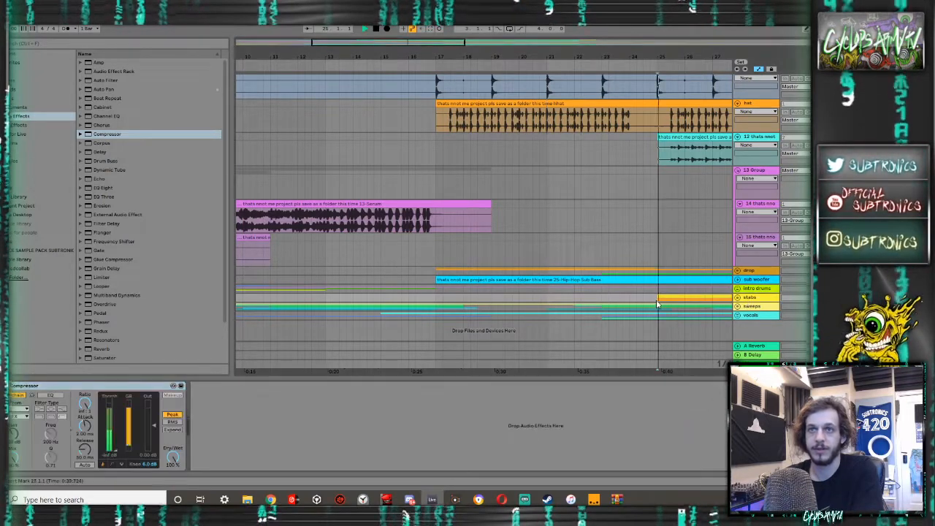
pyautogui.press('space')
# - Paste the sidechained Compressor onto the sweeps and vocals groups
pyautogui.click(751, 306)
pyautogui.rightClick(670, 407)
pyautogui.click(679, 410)
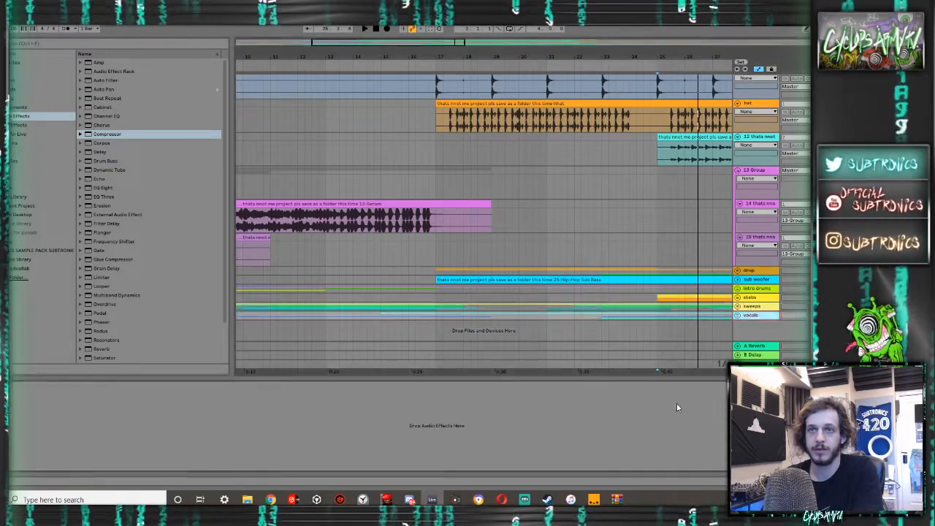
# - Play again from bar 25, reviewing the drum tracks in the arrangement and their levels in the Session mixer
pyautogui.press('space')
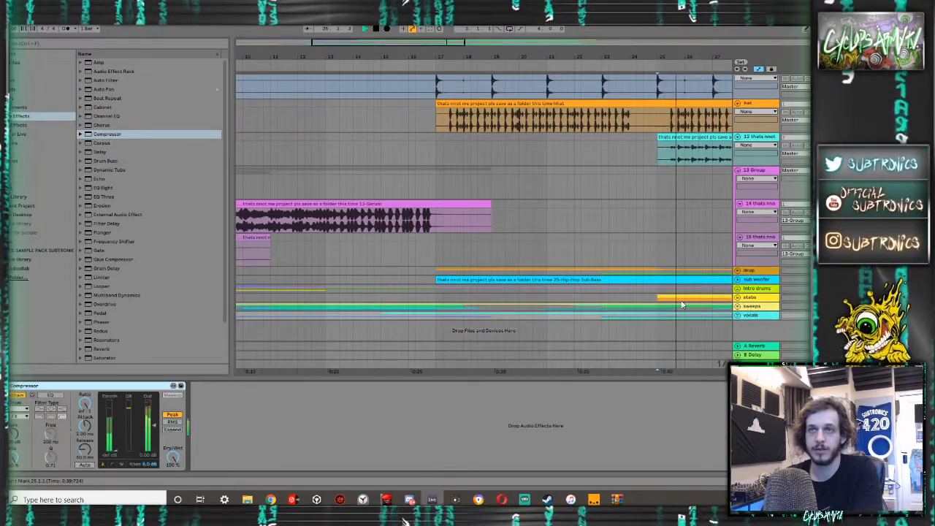
pyautogui.scroll(8, 653, 278)
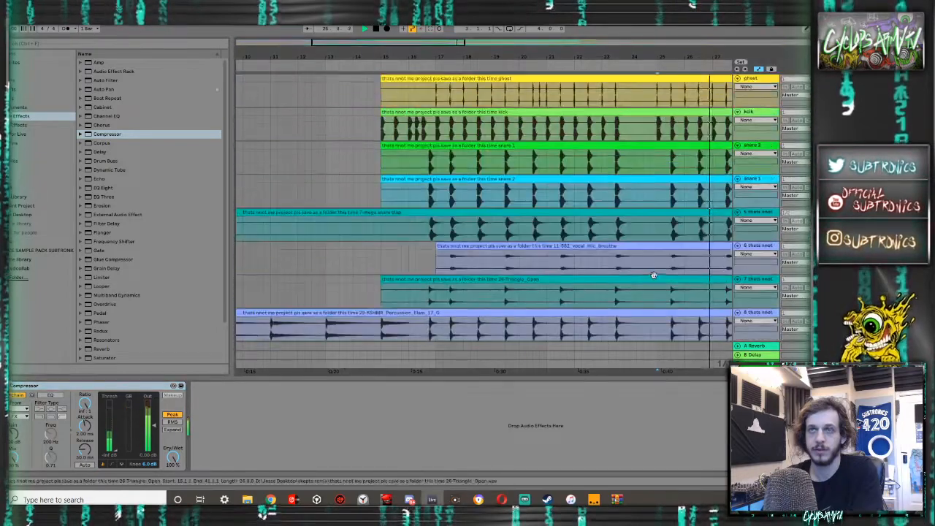
pyautogui.press('space')
pyautogui.moveTo(685, 375); pyautogui.dragTo(693, 378)
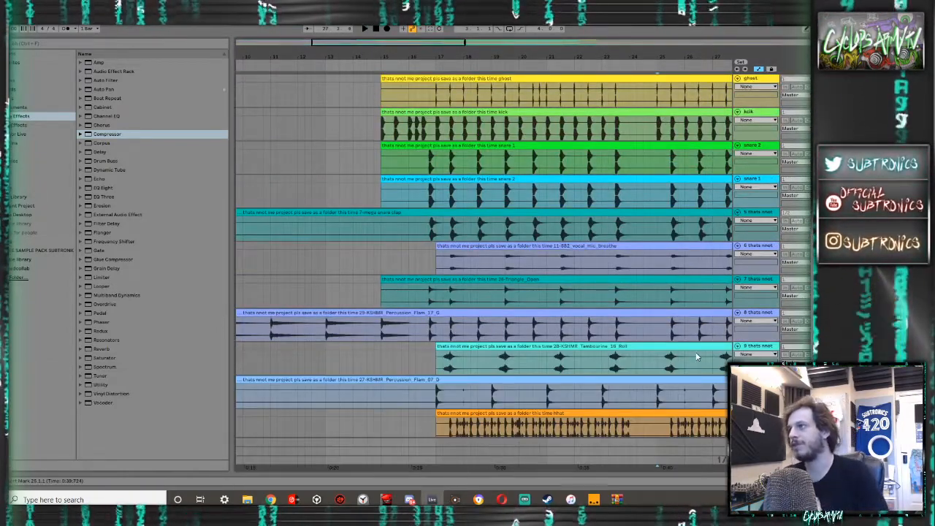
pyautogui.press('Tab')
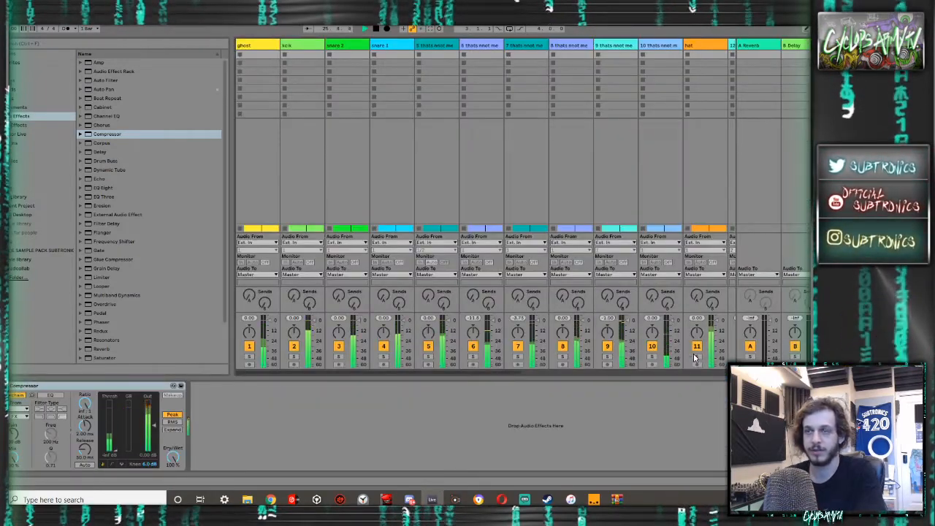
pyautogui.press('Tab')
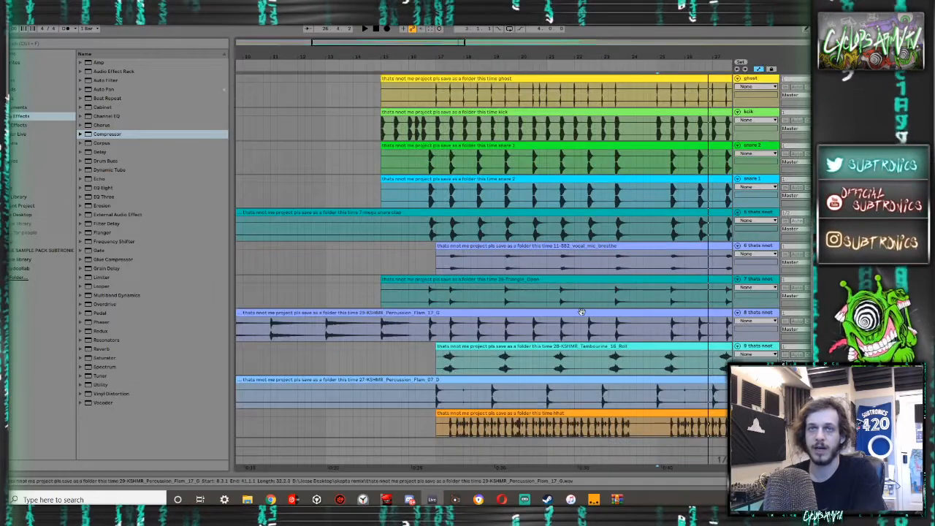
# - Play the arrangement from the first kick at bar 15 to hear the build into the drop
pyautogui.click(388, 137)
pyautogui.press('space')
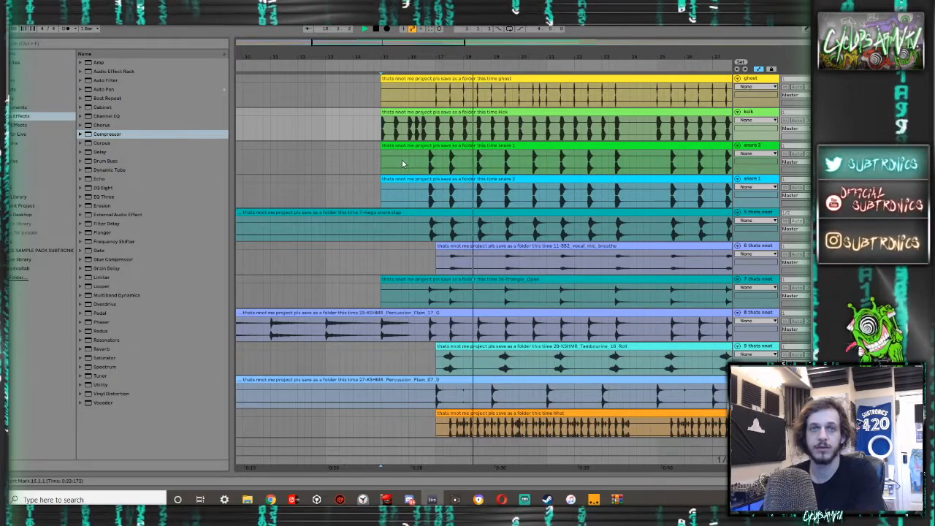
pyautogui.scroll(-3, 403, 163)
pyautogui.press('space')
# - Select the empty stretch before the triangle clip back to the song's start and play from there
pyautogui.scroll(-3, 403, 164)
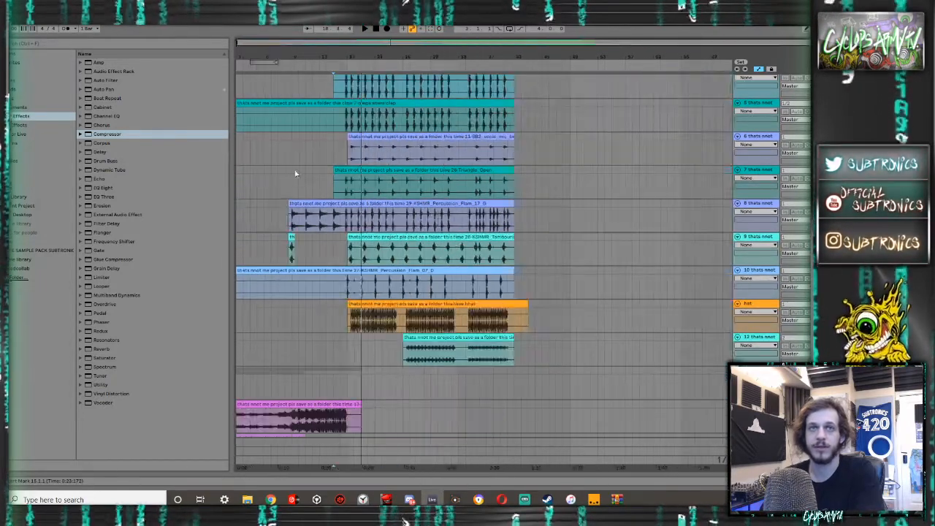
pyautogui.moveTo(291, 173); pyautogui.dragTo(218, 168)
pyautogui.press('space')
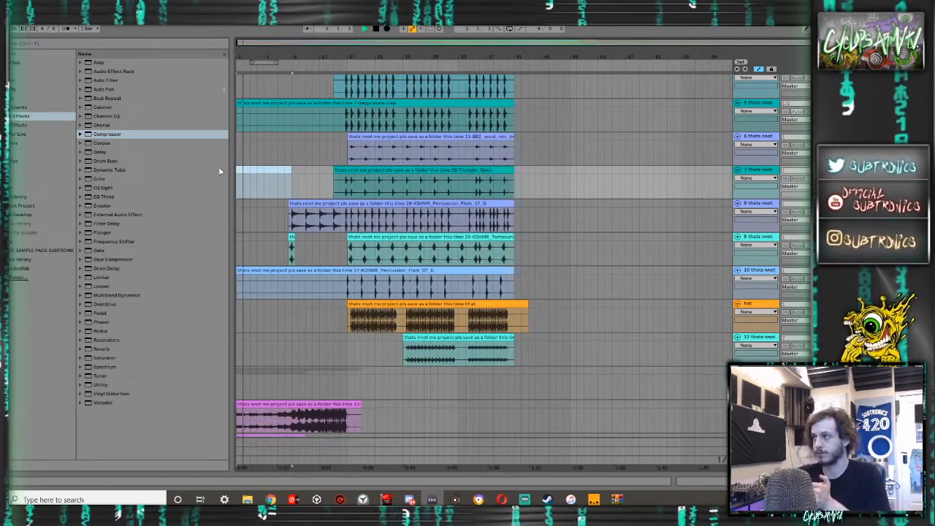
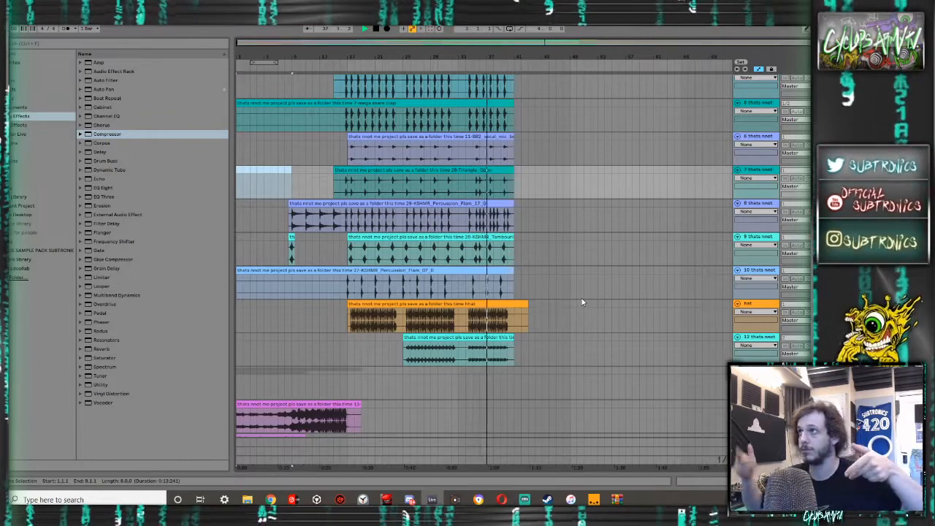
# - Check the track levels in the Session mixer, return to the first tracks of the arrangement and stop playback
pyautogui.press('Tab')
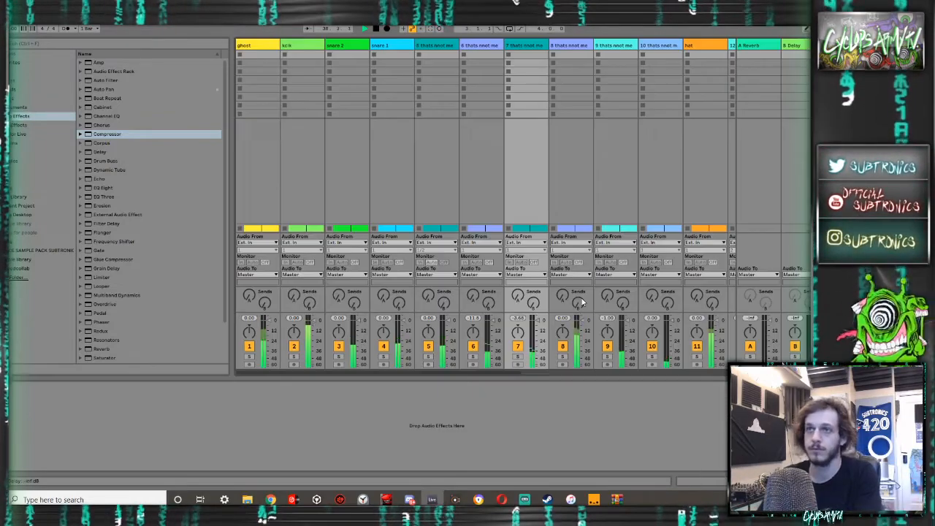
pyautogui.press('Tab')
pyautogui.scroll(2, 542, 245)
pyautogui.scroll(1, 541, 245)
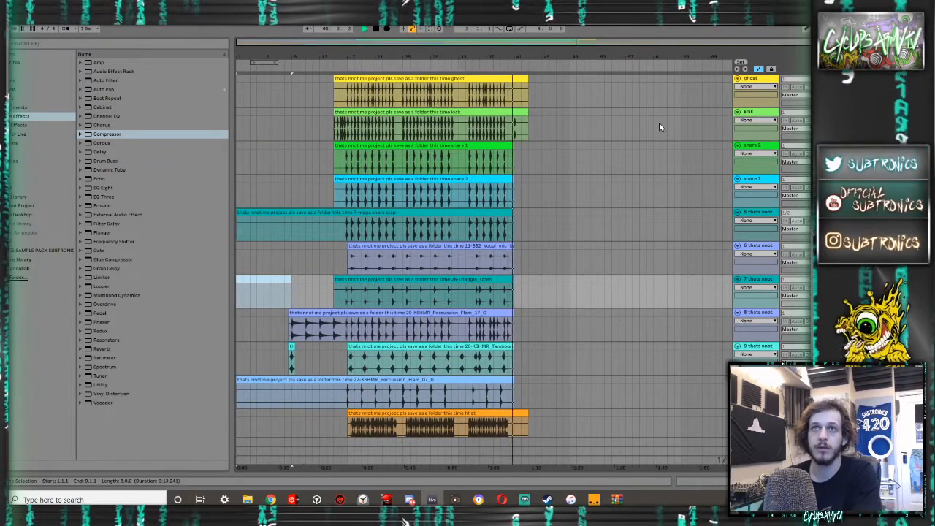
pyautogui.press('space')
# - Group the kick, both snare tracks and the mega snare clap track, and name the group main drums
pyautogui.click(762, 79)
pyautogui.click(766, 114)
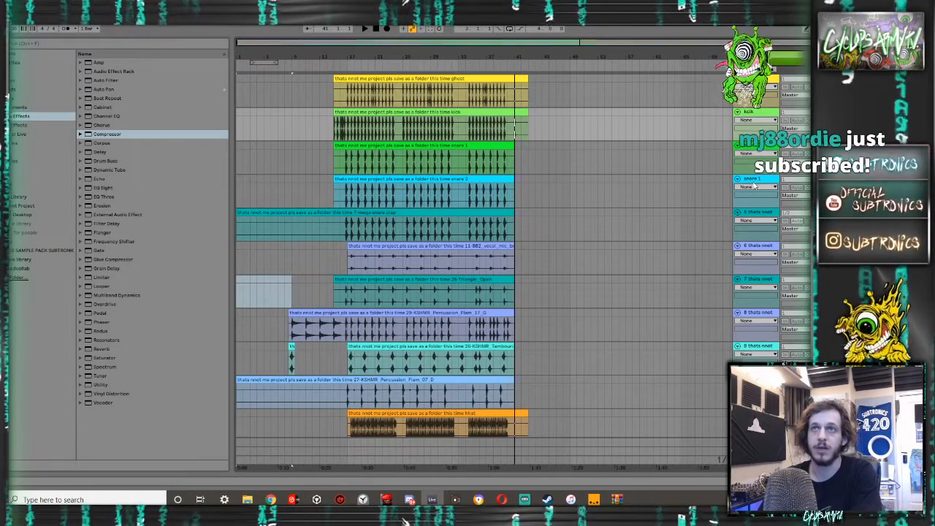
pyautogui.click(752, 214)
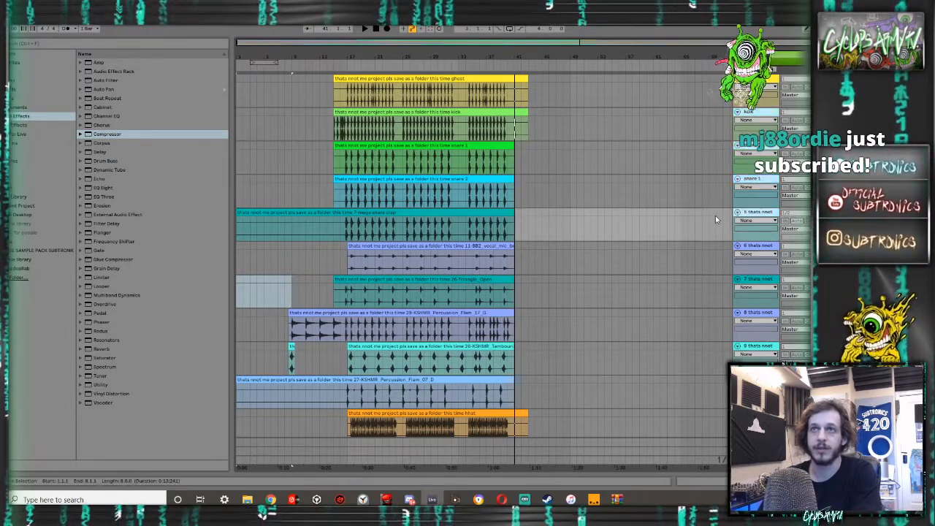
pyautogui.hotkey('ctrl', 'g')
pyautogui.click(772, 115)
pyautogui.hotkey('ctrl', 'r')
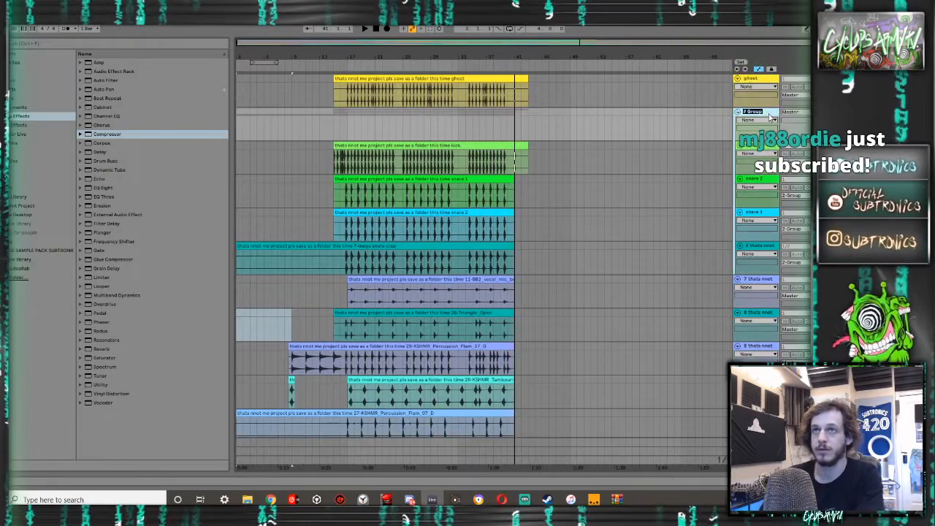
pyautogui.write('main drums')
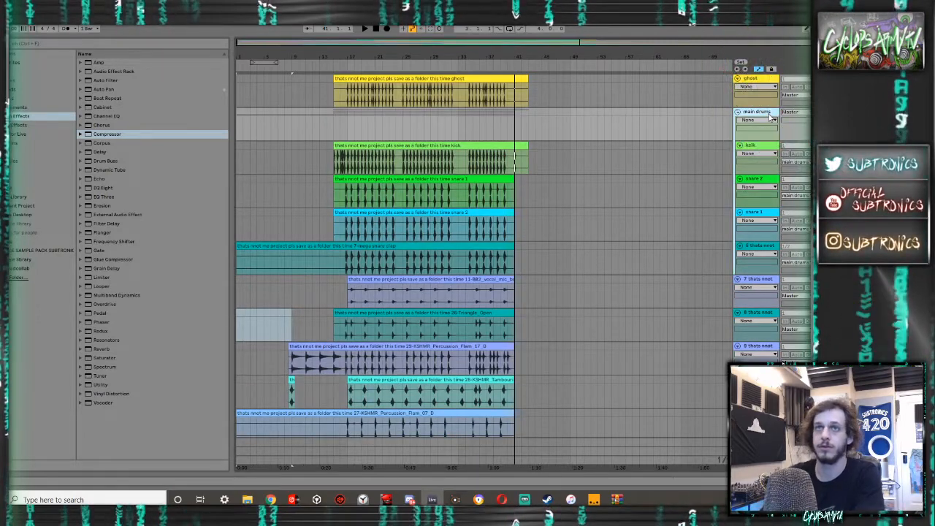
# - Delete the silent part of the mega snare clap clip from the song's start up to bar 15
pyautogui.moveTo(341, 263); pyautogui.dragTo(209, 240)
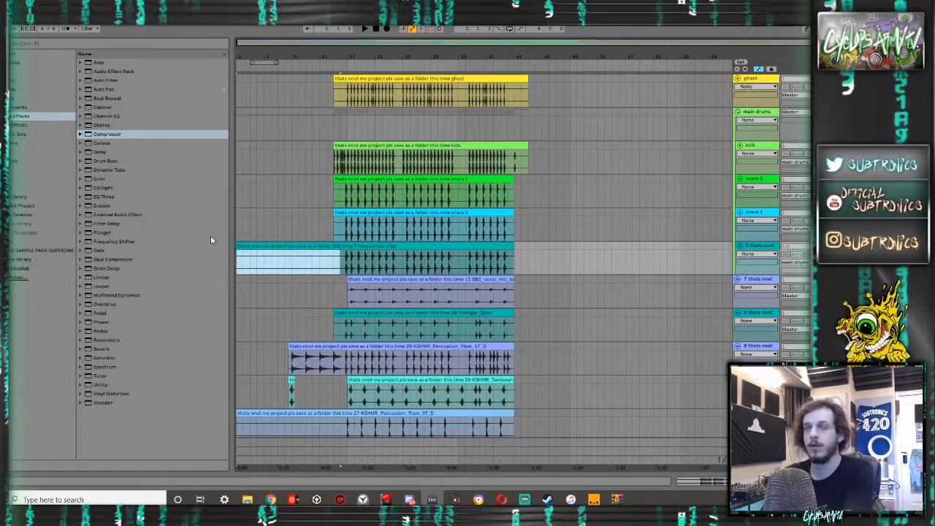
pyautogui.moveTo(335, 259); pyautogui.dragTo(190, 241)
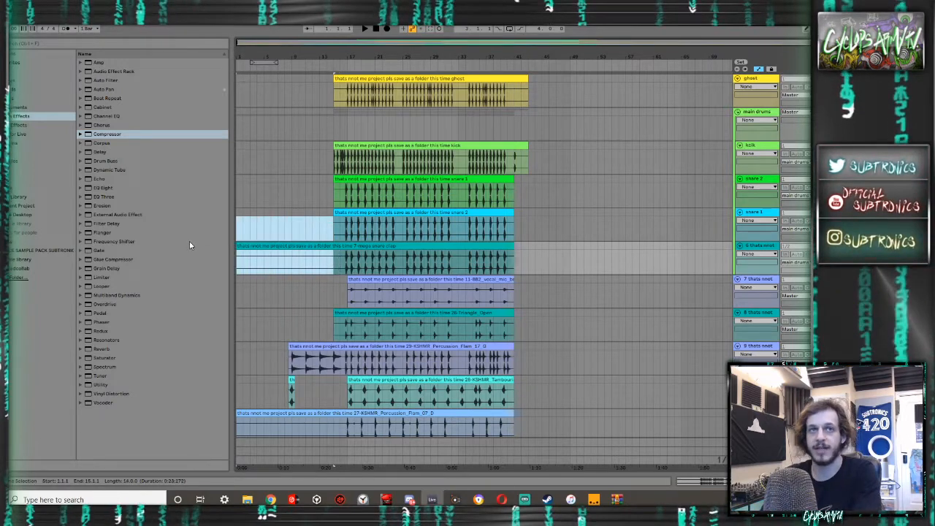
pyautogui.press('Delete')
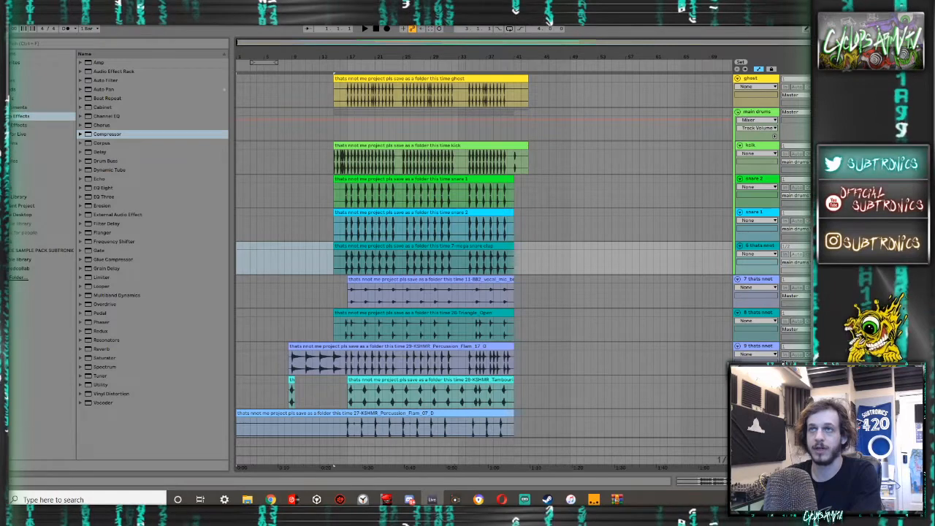
# - Bring the volumes of the kick, snare 2, snare 1 and snare clap tracks all the way down to -inf dB
pyautogui.click(829, 153)
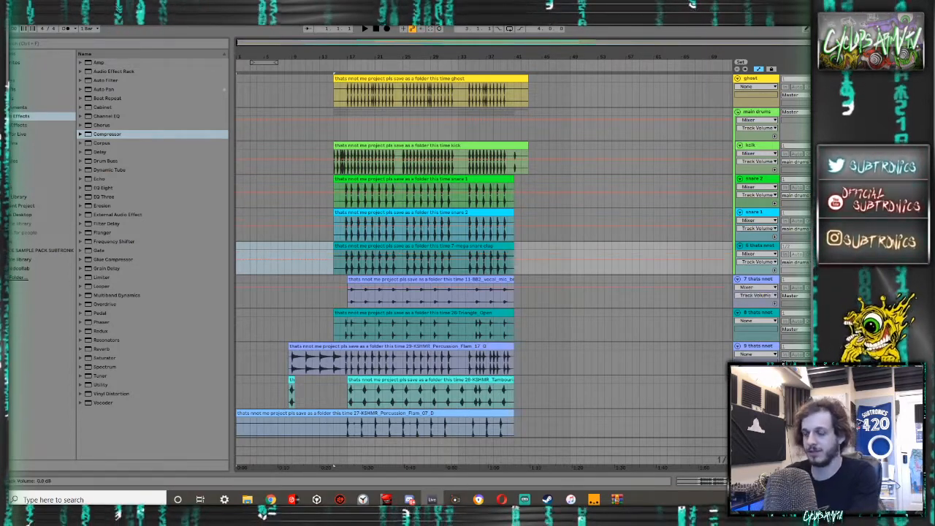
pyautogui.scroll(-1, 483, 255)
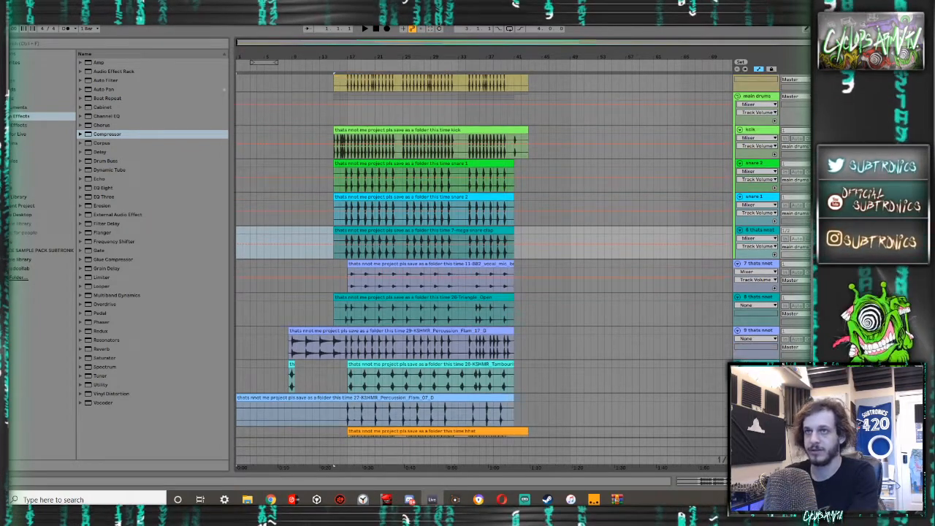
pyautogui.scroll(1, 482, 256)
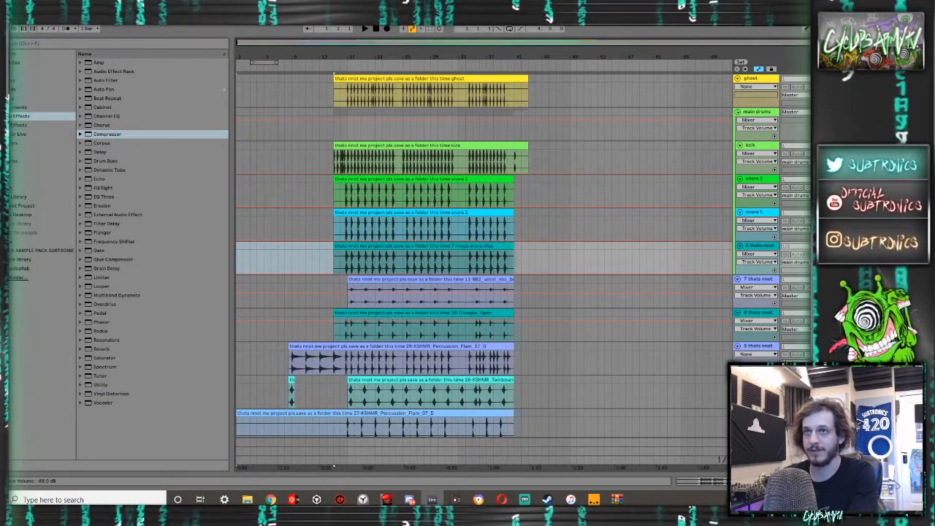
pyautogui.scroll(-1, 483, 256)
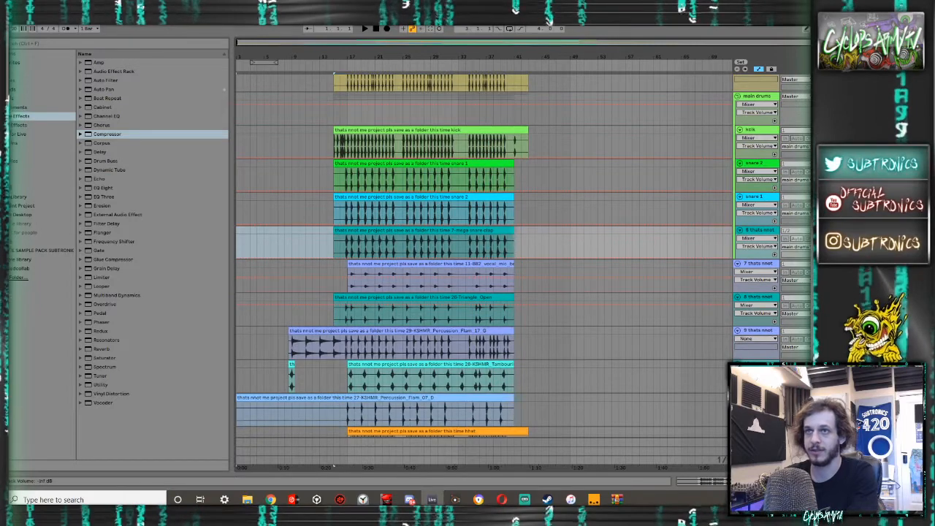
# - Lower the volumes of the percussion tracks 7 to 11, the hat, track 13 and tracks 15 and 16 to -inf dB
pyautogui.scroll(-2, 482, 256)
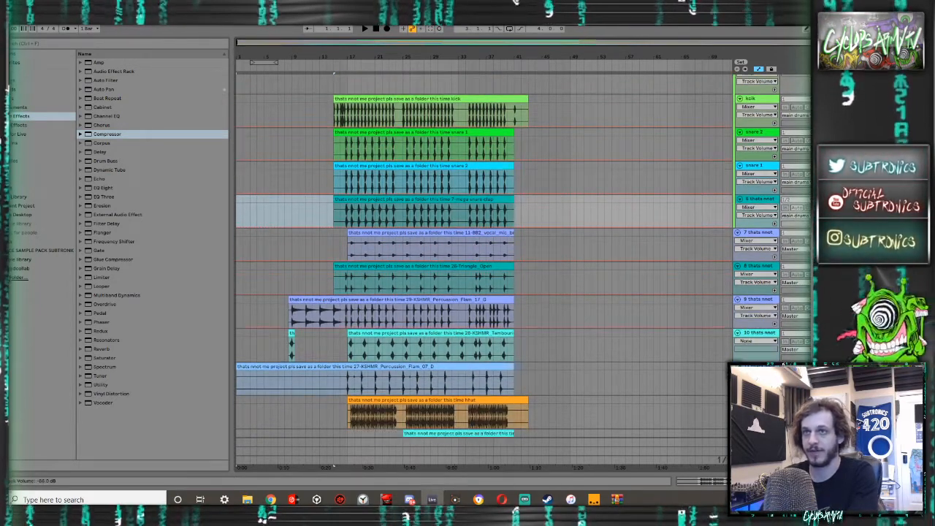
pyautogui.scroll(-2, 482, 256)
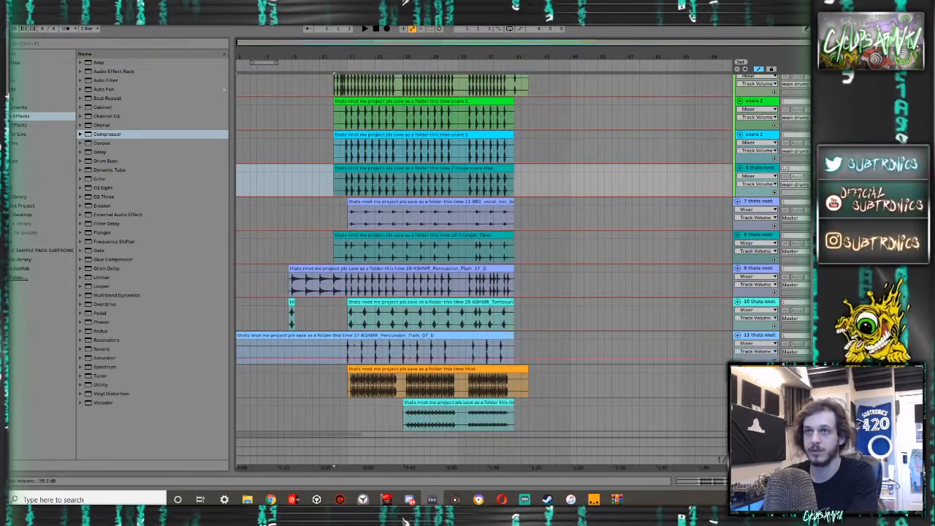
pyautogui.scroll(-10, 482, 255)
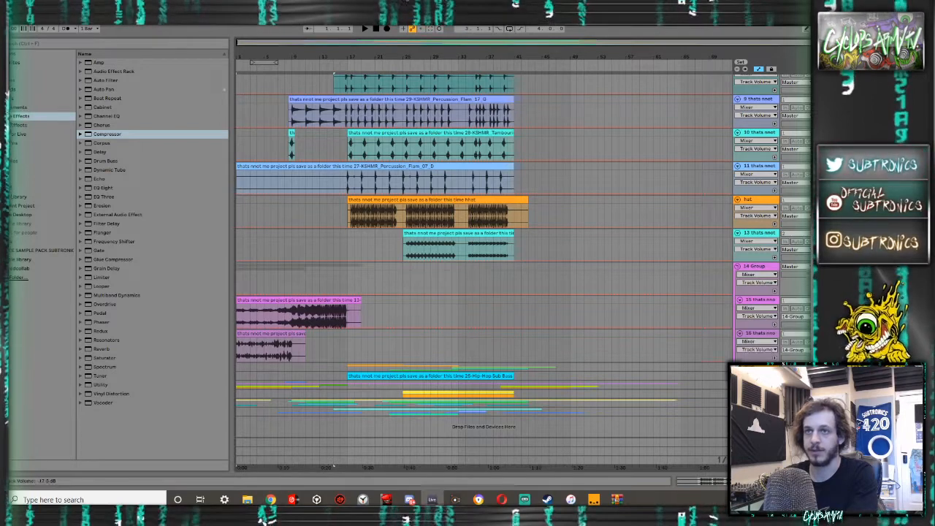
pyautogui.scroll(-5, 482, 256)
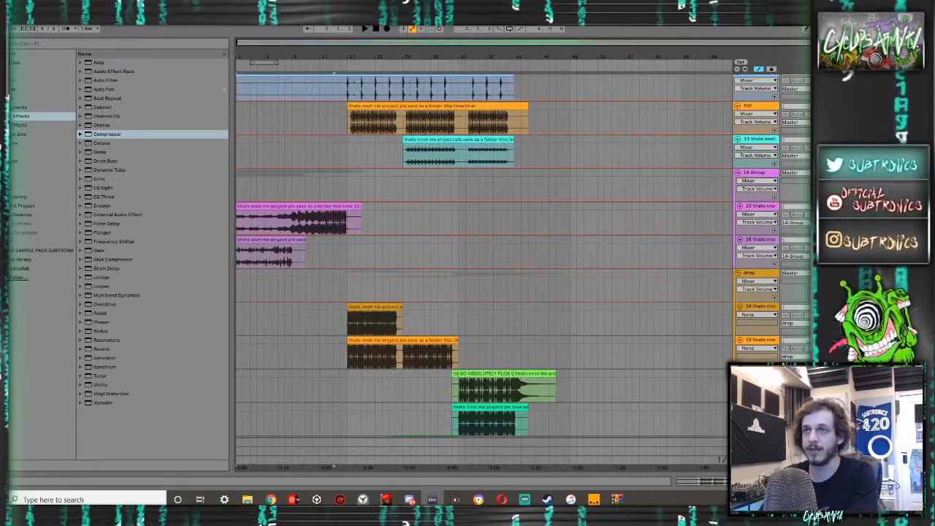
# - Pull the volumes of every track inside the drop group and of the sub woofer track down to -inf dB
pyautogui.scroll(-2, 482, 255)
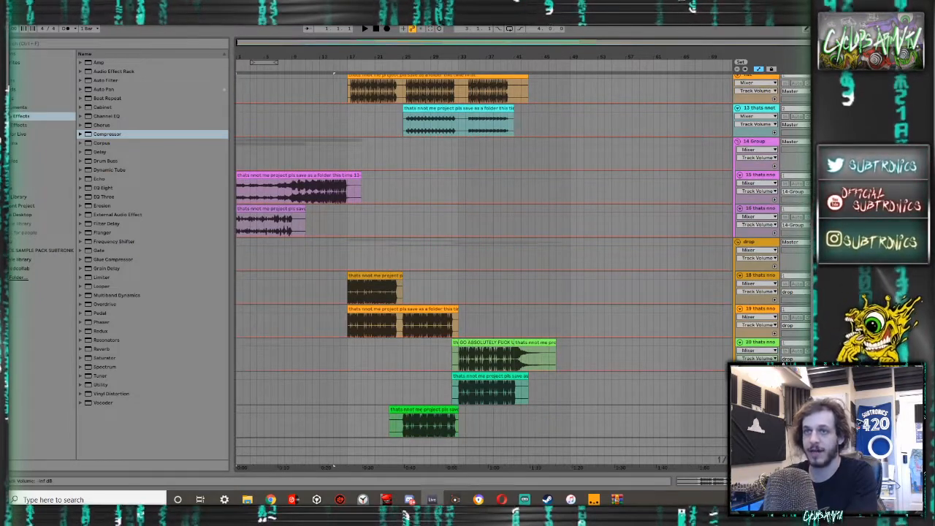
pyautogui.scroll(-3, 483, 256)
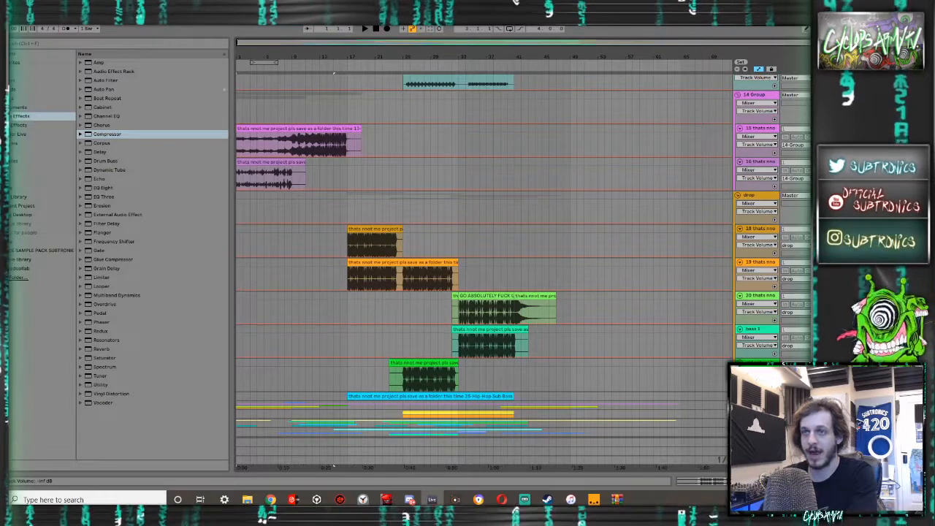
pyautogui.scroll(-1, 482, 277)
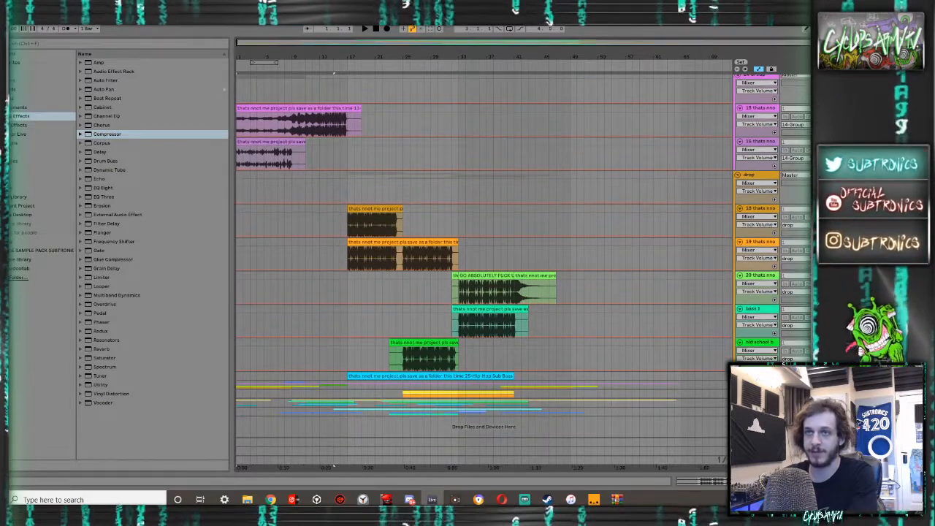
pyautogui.scroll(-1, 774, 323)
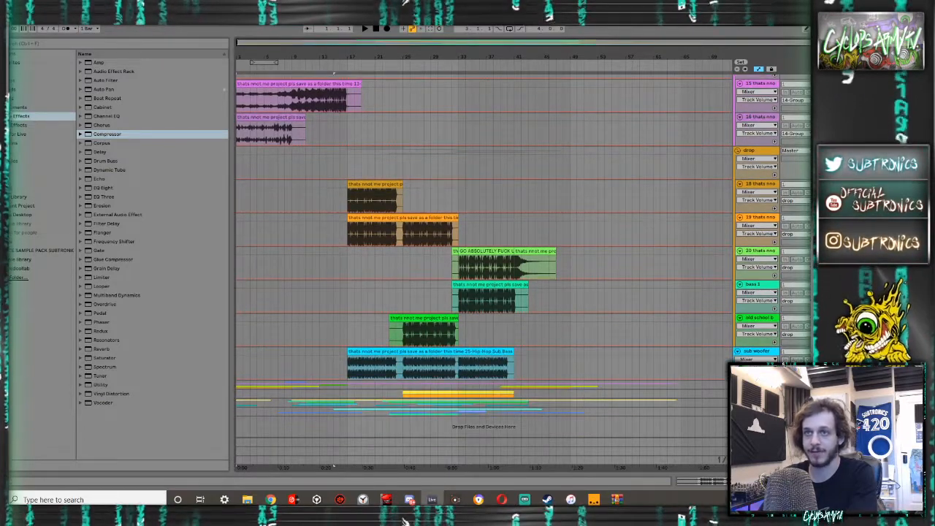
pyautogui.scroll(-3, 758, 292)
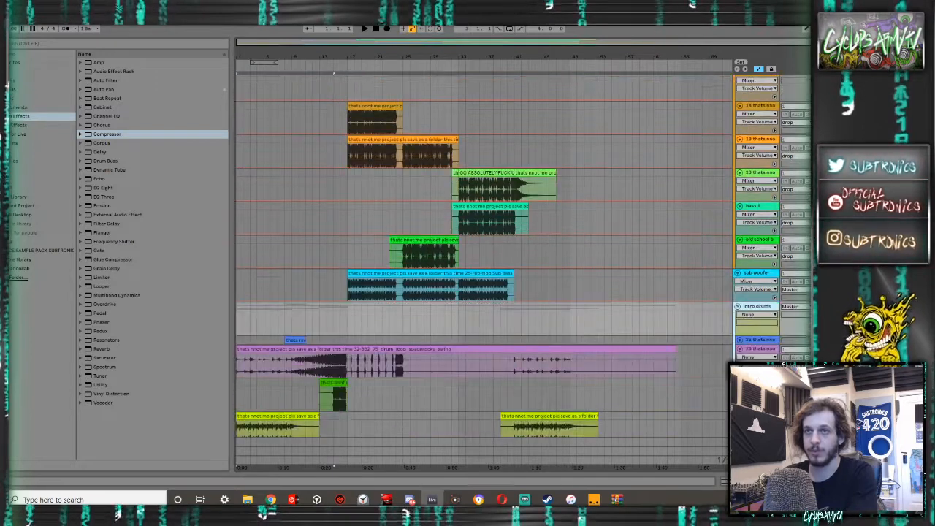
# - Unfold the intro drums and stabs groups and turn the volumes of their individual tracks fully down
pyautogui.scroll(-1, 760, 333)
pyautogui.click(740, 308)
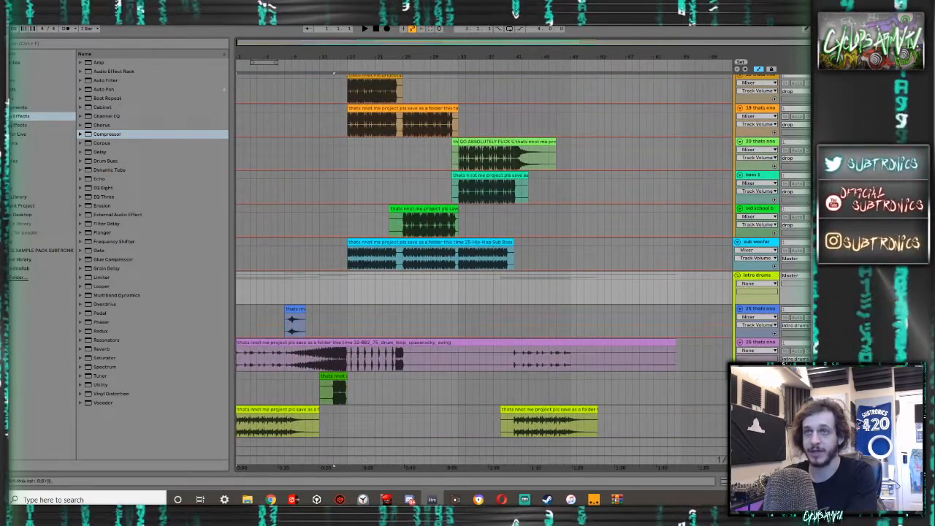
pyautogui.scroll(-2, 737, 344)
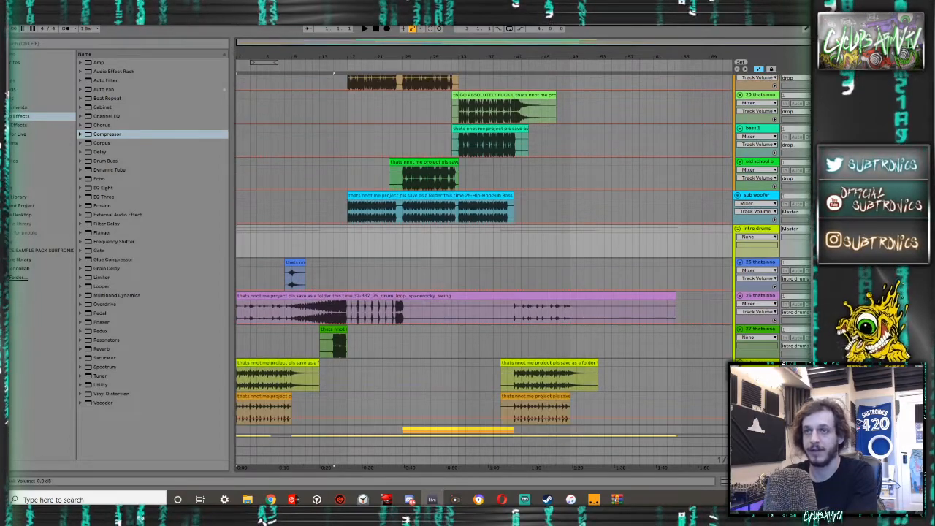
pyautogui.scroll(-1, 523, 256)
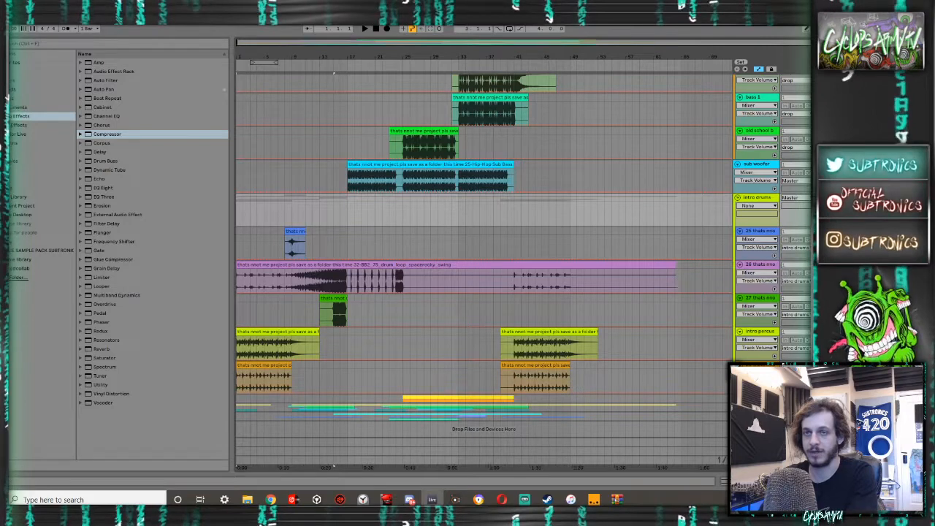
pyautogui.scroll(-3, 482, 255)
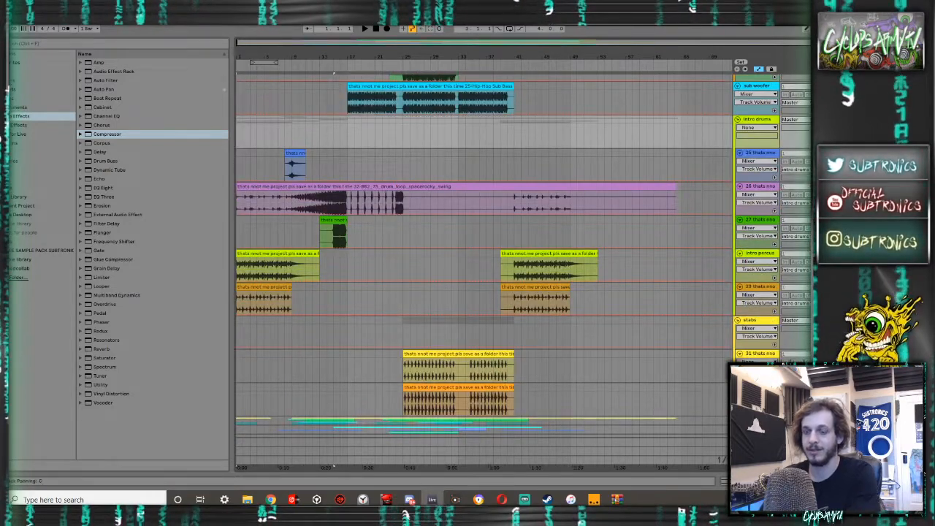
pyautogui.scroll(-1, 482, 256)
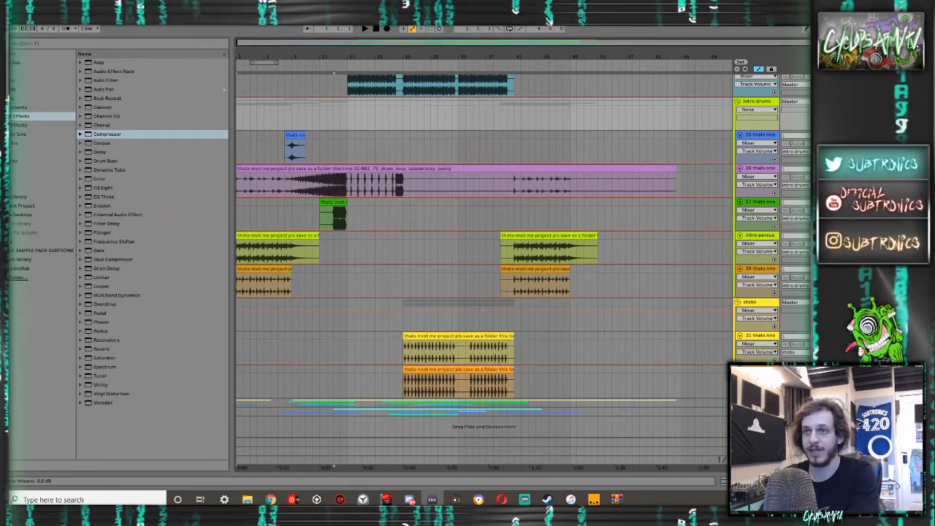
# - Unfold the sweeps group and turn the volumes of its tracks 34 to 38 fully down
pyautogui.click(738, 403)
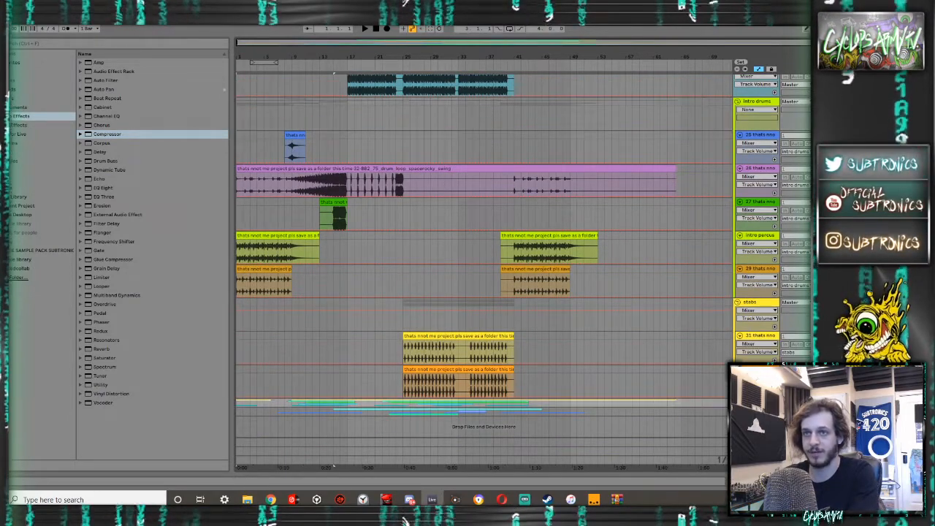
pyautogui.click(738, 402)
pyautogui.scroll(-5, 738, 332)
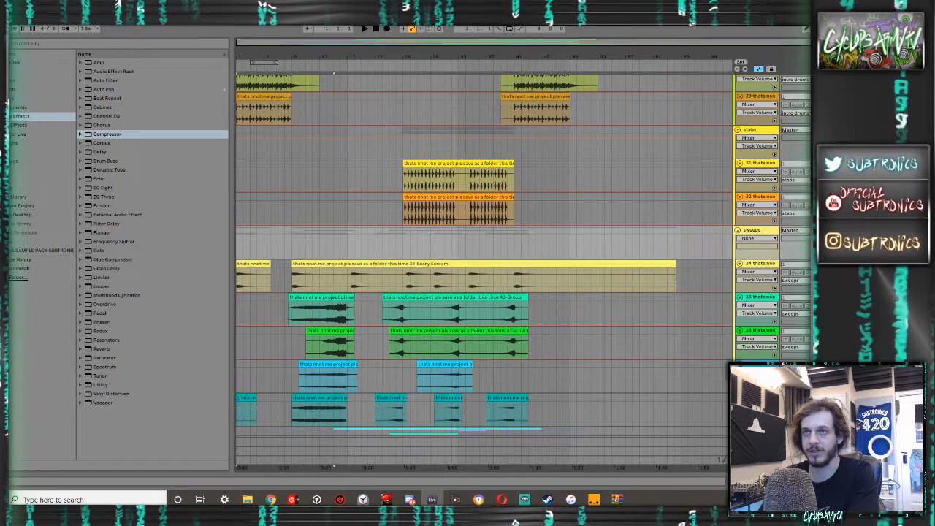
pyautogui.scroll(-1, 522, 219)
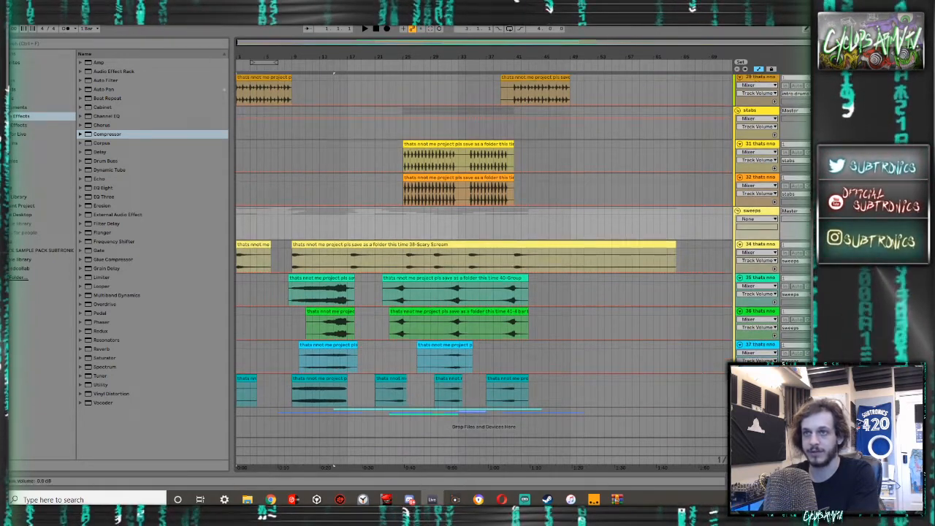
# - Unfold the vocals group and lower the volumes of its individual tracks to -inf dB
pyautogui.click(738, 412)
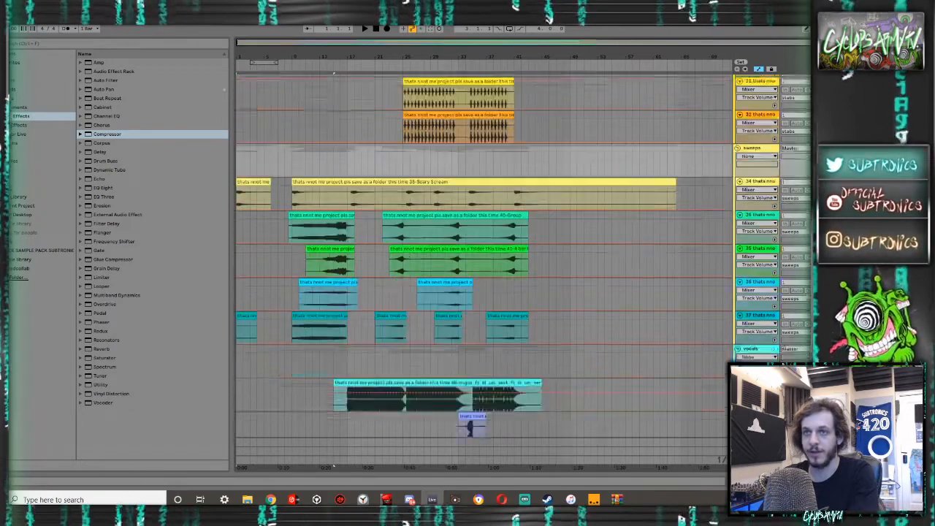
pyautogui.scroll(-5, 783, 357)
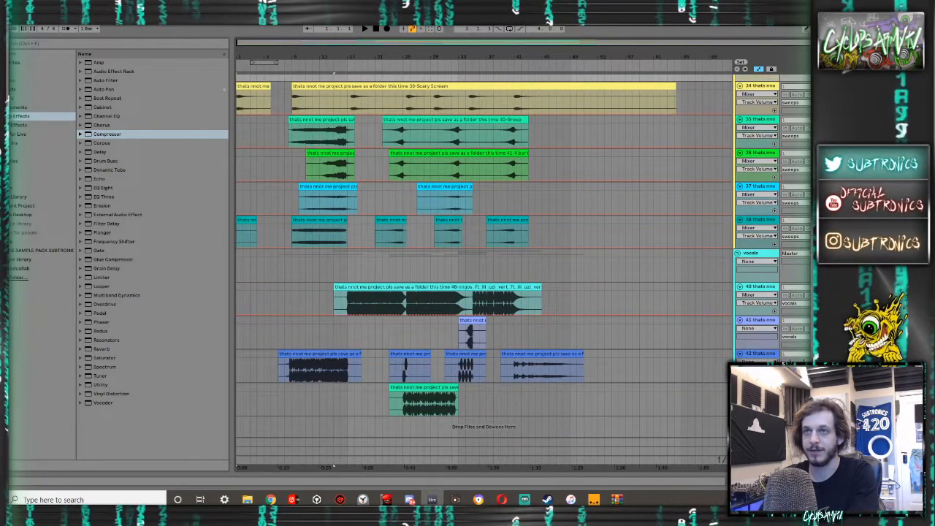
pyautogui.click(820, 329)
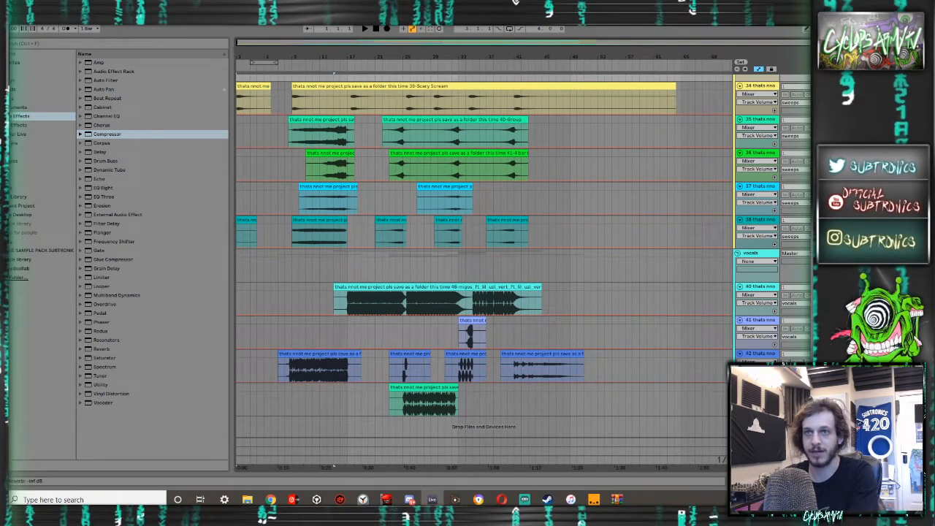
# - Play the arrangement from bar 23 to check the output with the track volumes pulled down
pyautogui.scroll(10, 642, 293)
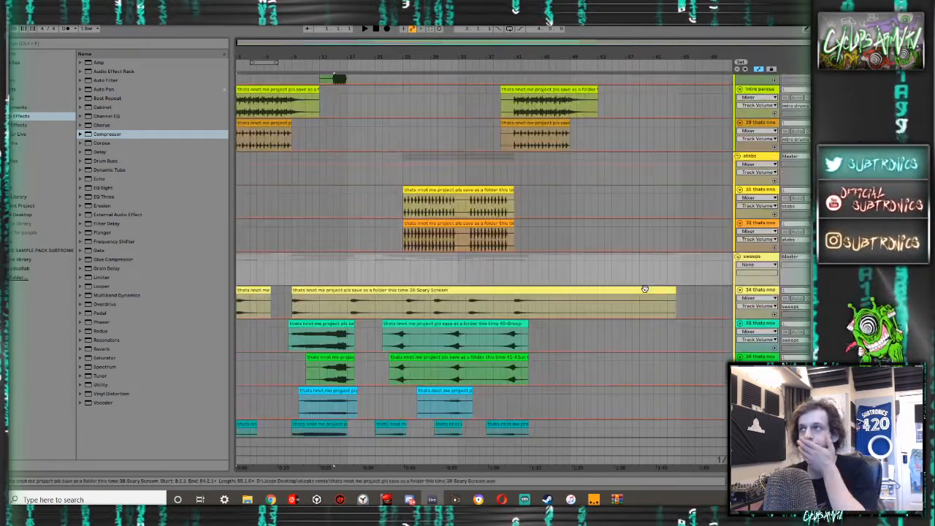
pyautogui.click(391, 179)
pyautogui.press('space')
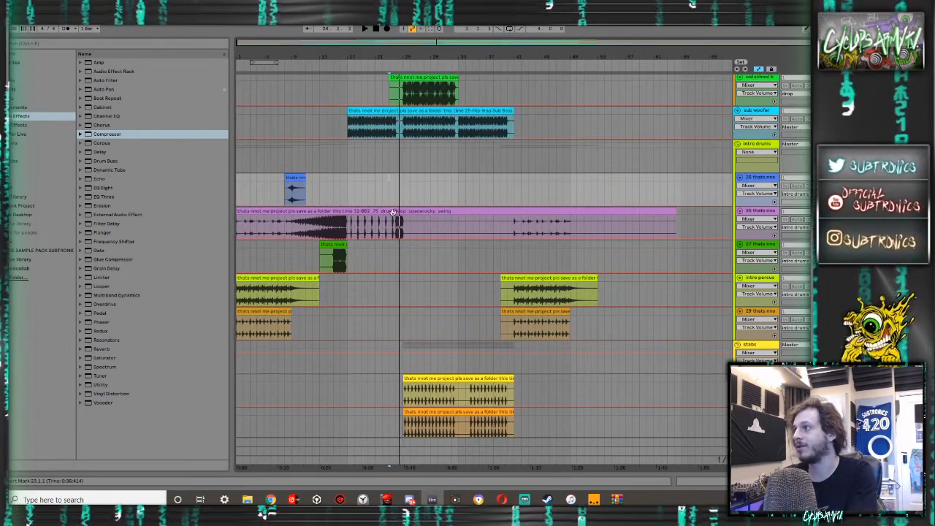
# - Turn the ghost track's volume down to -inf dB
pyautogui.scroll(10, 385, 219)
pyautogui.scroll(10, 387, 227)
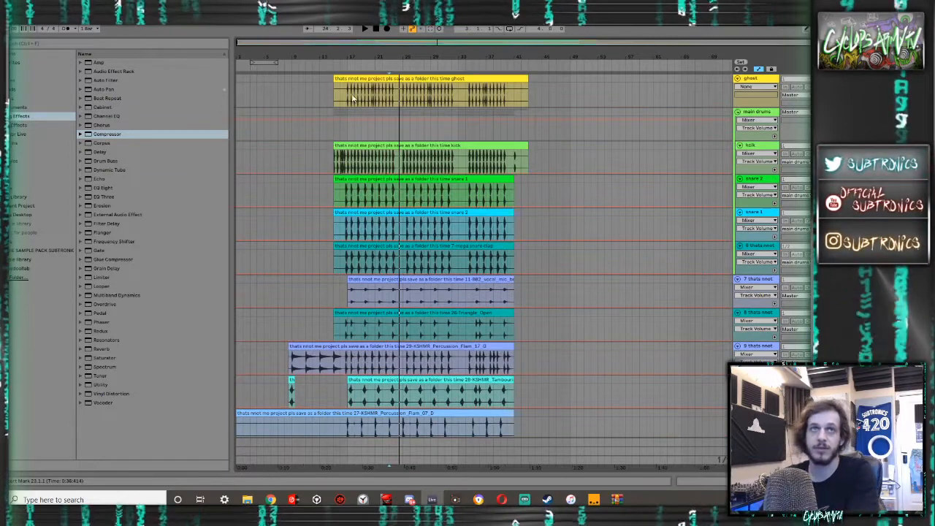
pyautogui.press('space')
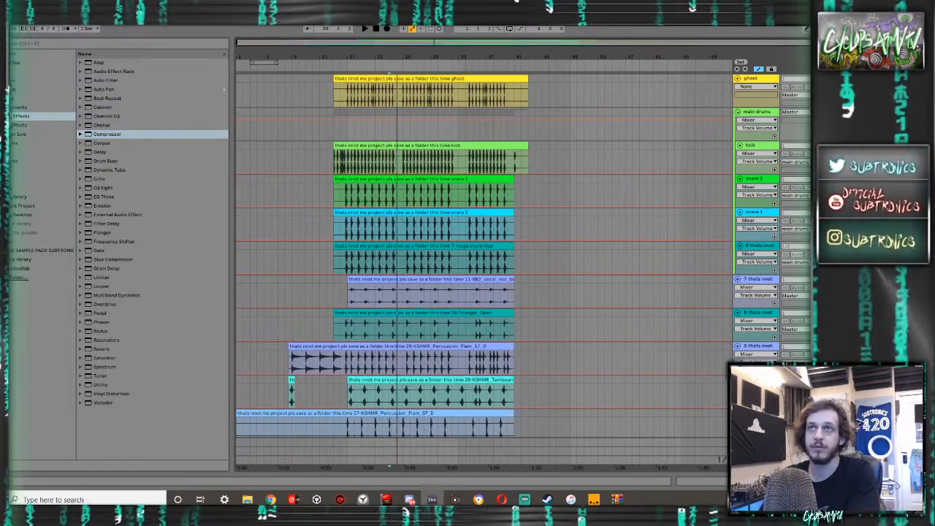
pyautogui.click(825, 87)
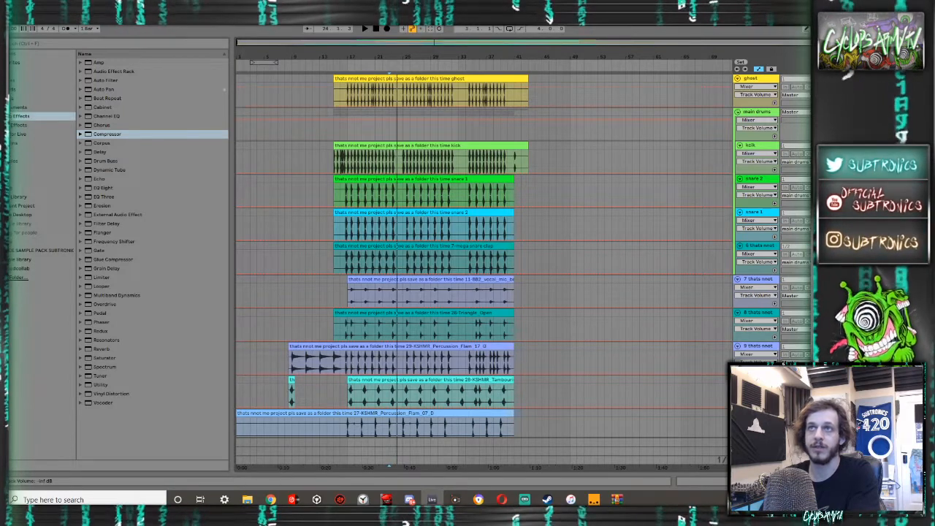
# - Open the ghost clip's sample settings, raise its gain to 24 dB, and collapse the clip view
pyautogui.doubleClick(520, 78)
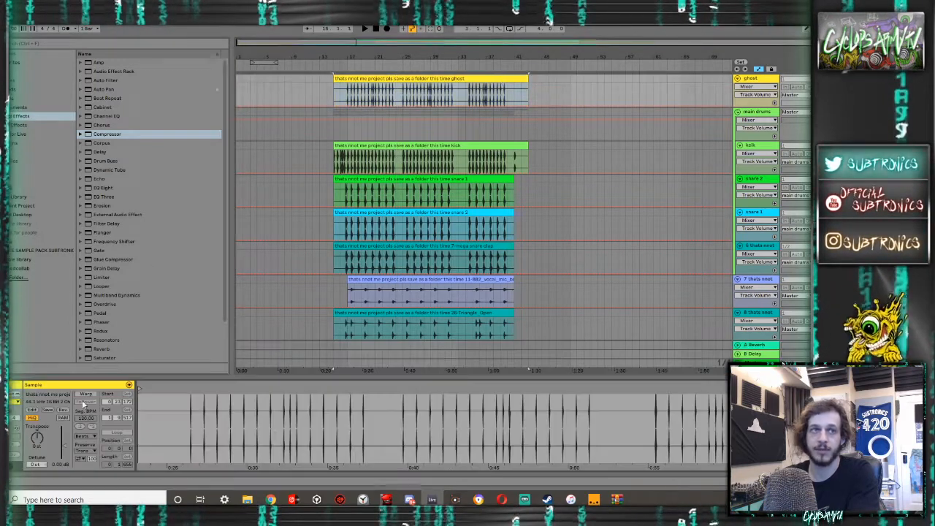
pyautogui.moveTo(72, 448); pyautogui.dragTo(72, 413)
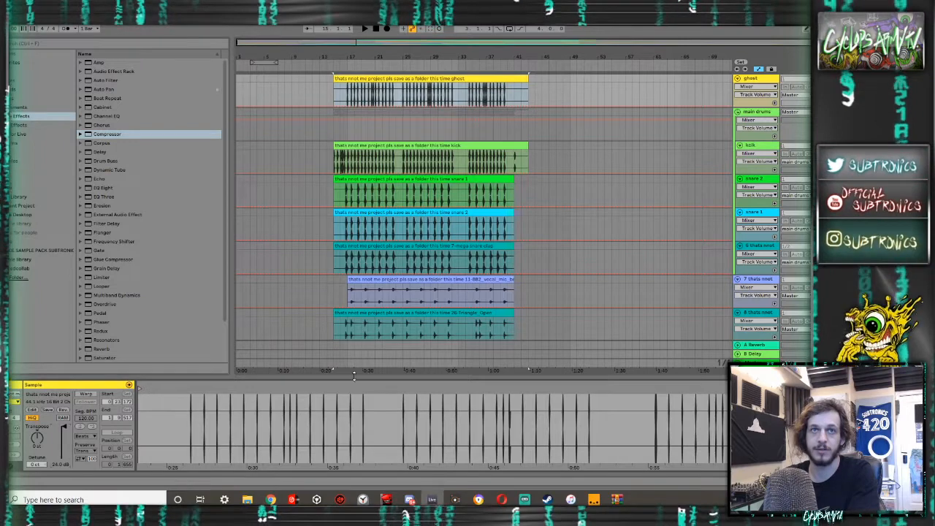
pyautogui.moveTo(353, 376); pyautogui.dragTo(352, 467)
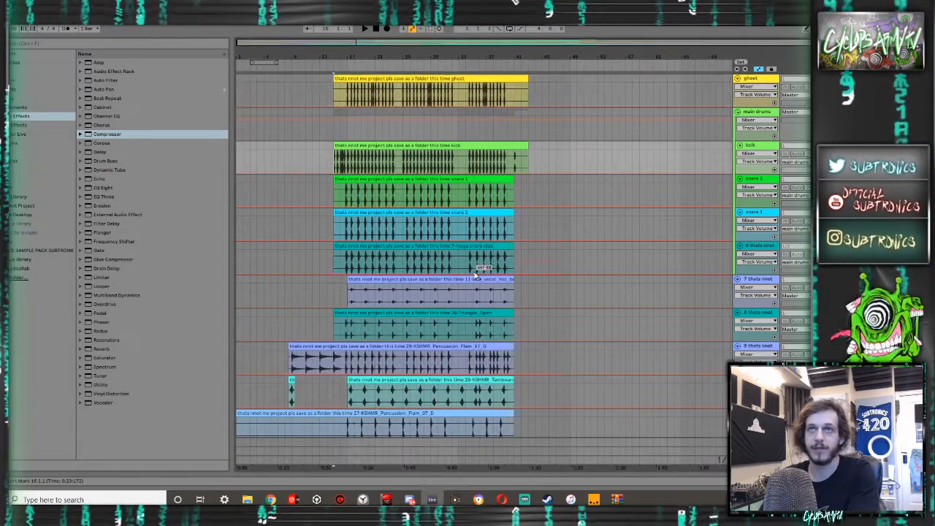
# - Play the arrangement from bar 15 while raising the kick track's volume to about -24.6 dB
pyautogui.press('space')
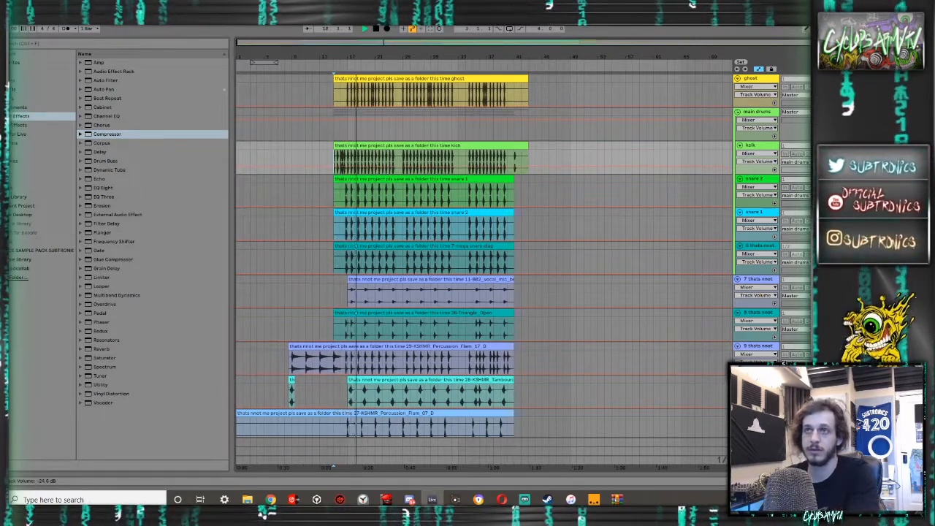
pyautogui.press('space')
# - Open the kick folder inside the drums folder of the Subtronics sample pack
pyautogui.click(42, 250)
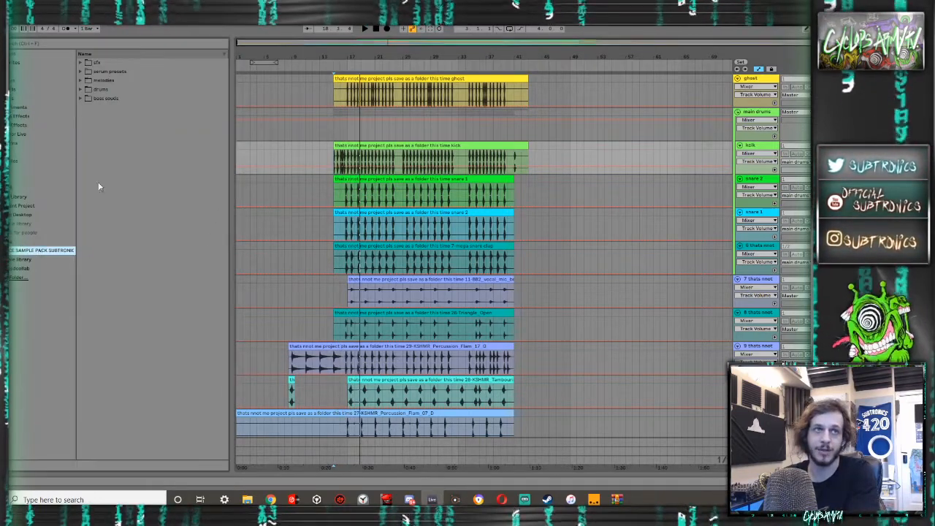
pyautogui.click(45, 64)
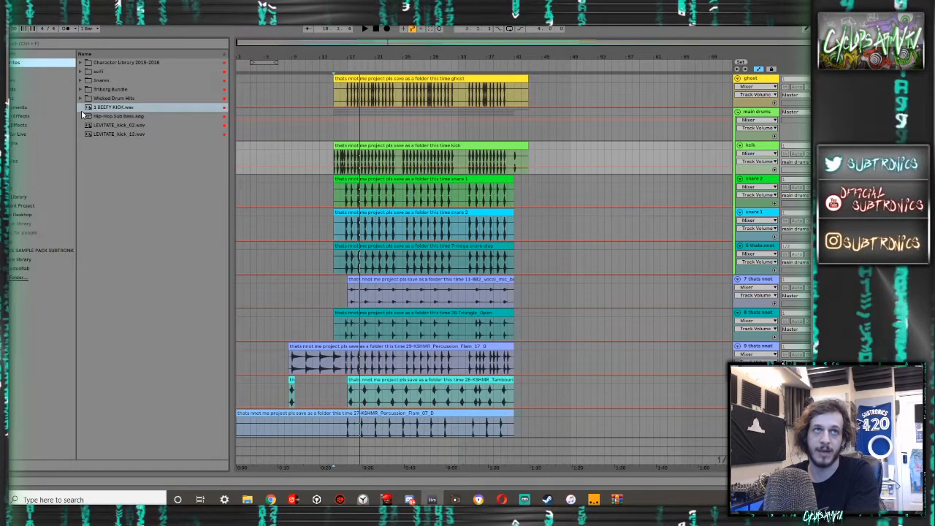
pyautogui.click(14, 251)
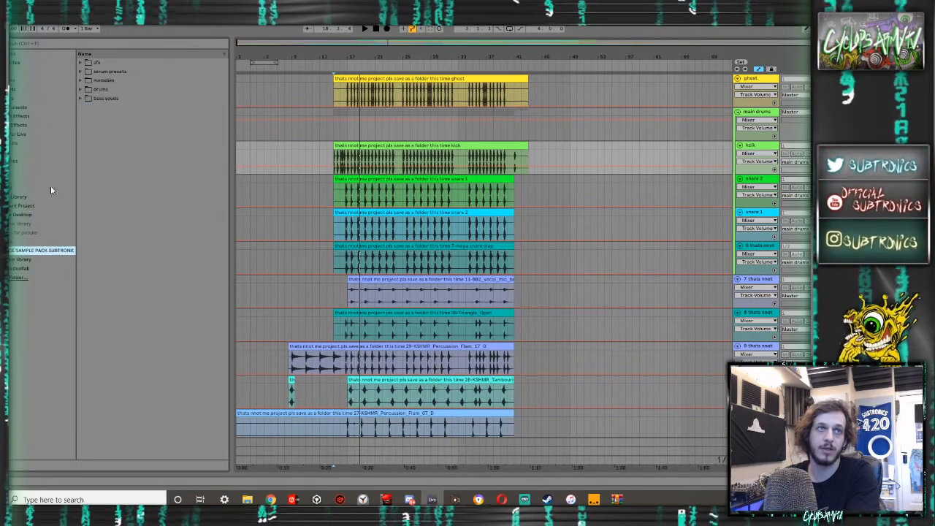
pyautogui.click(81, 90)
pyautogui.click(86, 106)
# - Audition the kick samples in the folder and play the arrangement from bar 15 for comparison
pyautogui.click(106, 125)
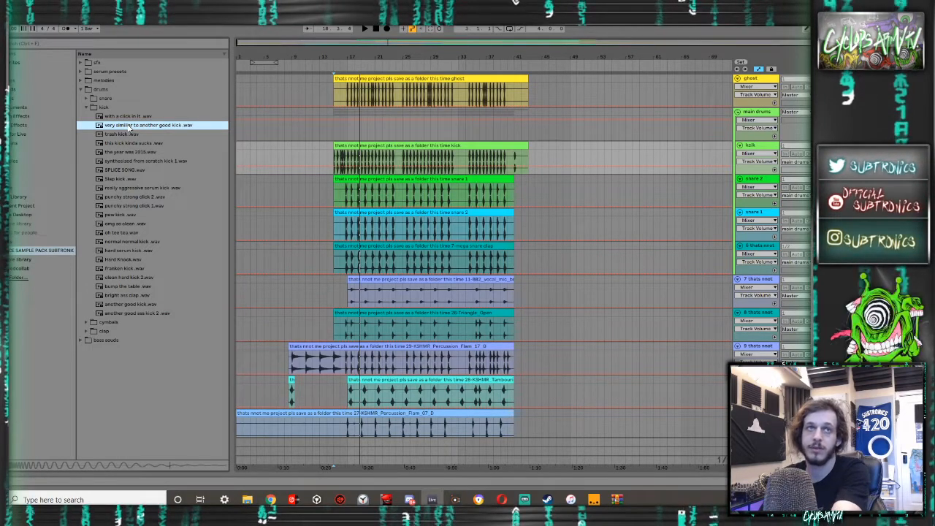
pyautogui.click(126, 135)
pyautogui.click(124, 152)
pyautogui.click(126, 161)
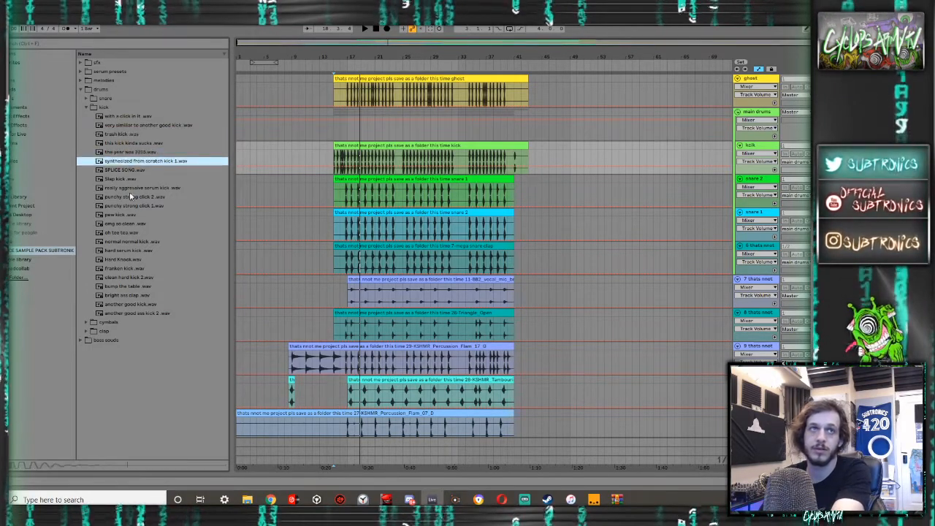
pyautogui.click(130, 197)
pyautogui.click(131, 206)
pyautogui.click(127, 260)
pyautogui.click(126, 277)
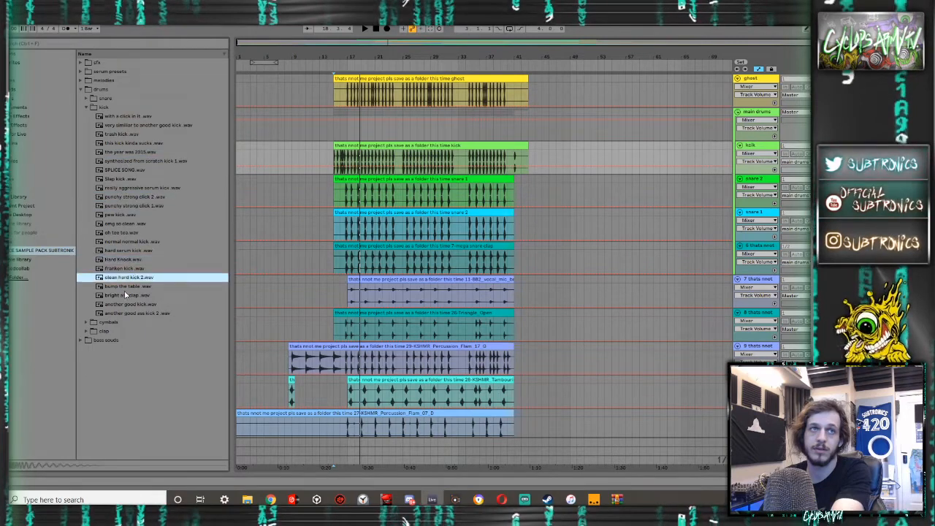
pyautogui.click(127, 295)
pyautogui.click(126, 313)
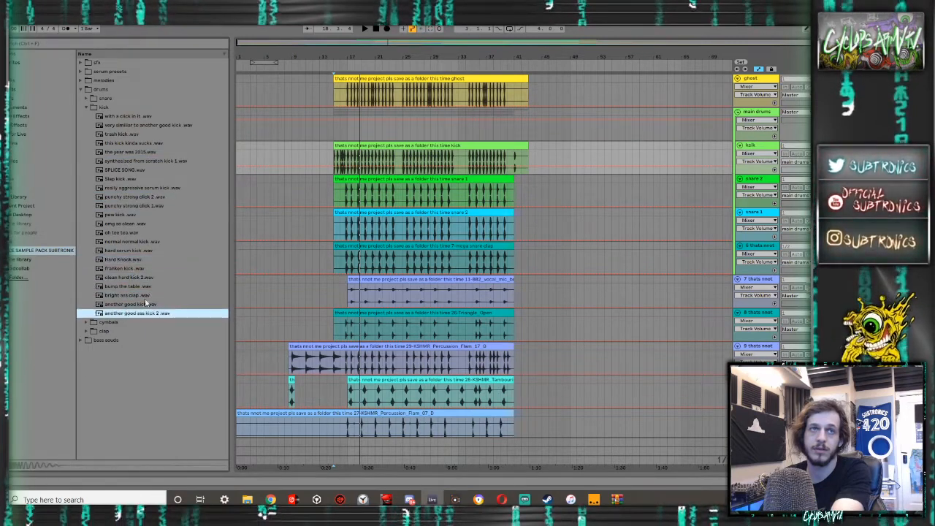
pyautogui.press('space')
pyautogui.press('space')
# - Place the sample "another good ass kick 2.wav" on the kick track at the start of bar 15
pyautogui.click(142, 313)
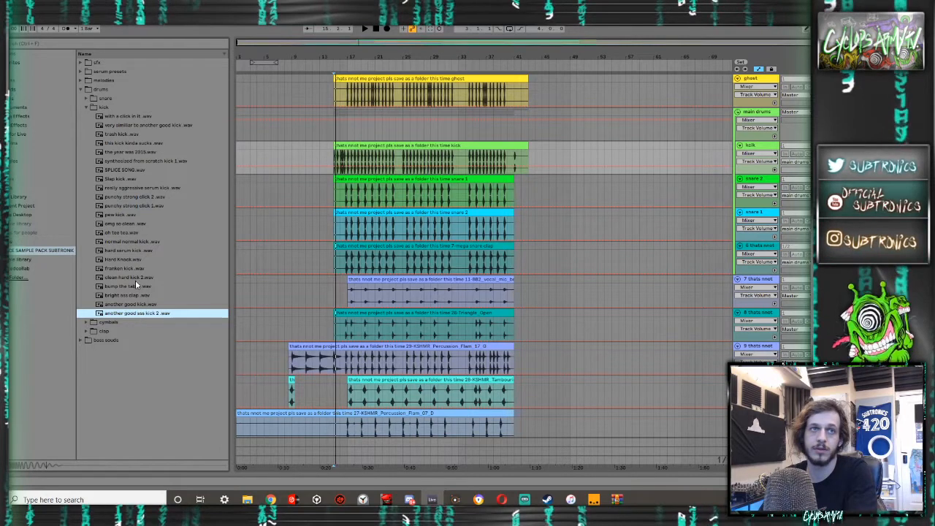
pyautogui.click(335, 160)
pyautogui.scroll(8, 335, 161)
pyautogui.scroll(-4, 334, 161)
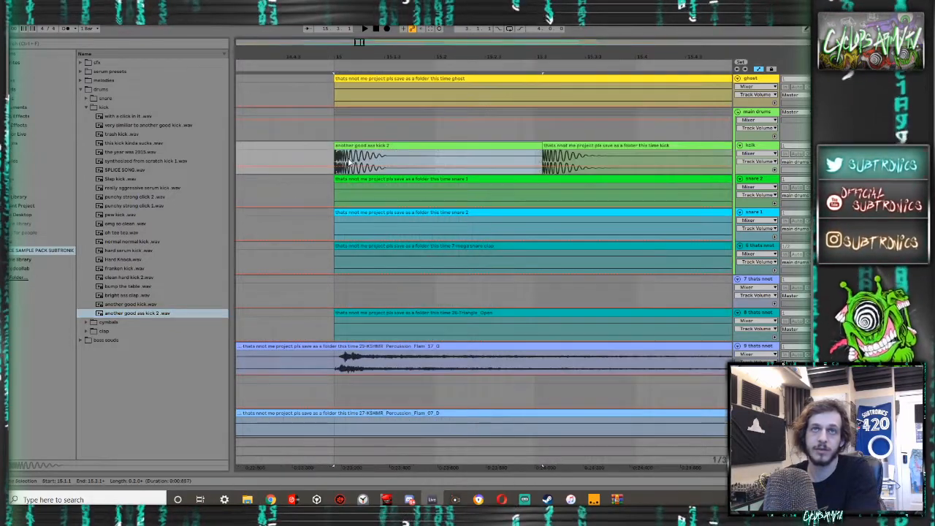
# - Extend the existing kick recording's start back over the new sample's tail and compare the timing of both kick transients
pyautogui.moveTo(410, 145); pyautogui.dragTo(396, 146)
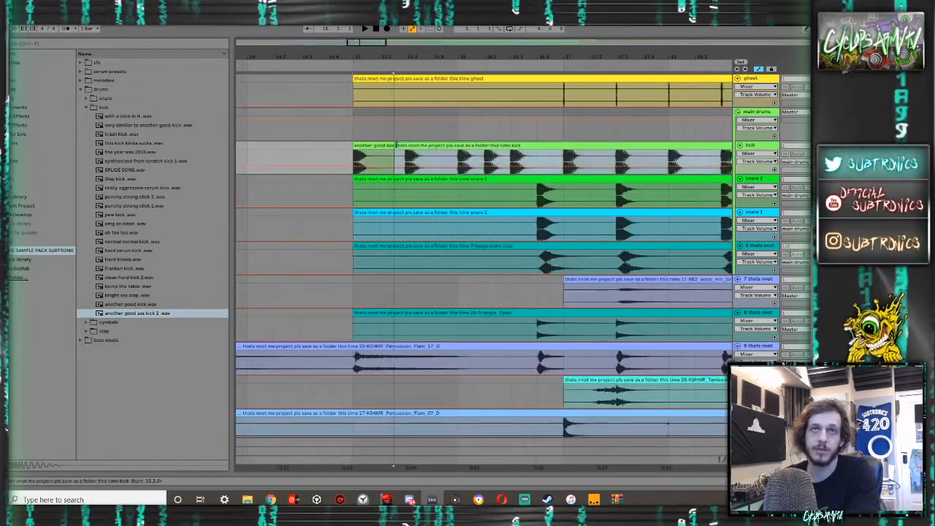
pyautogui.scroll(5, 356, 164)
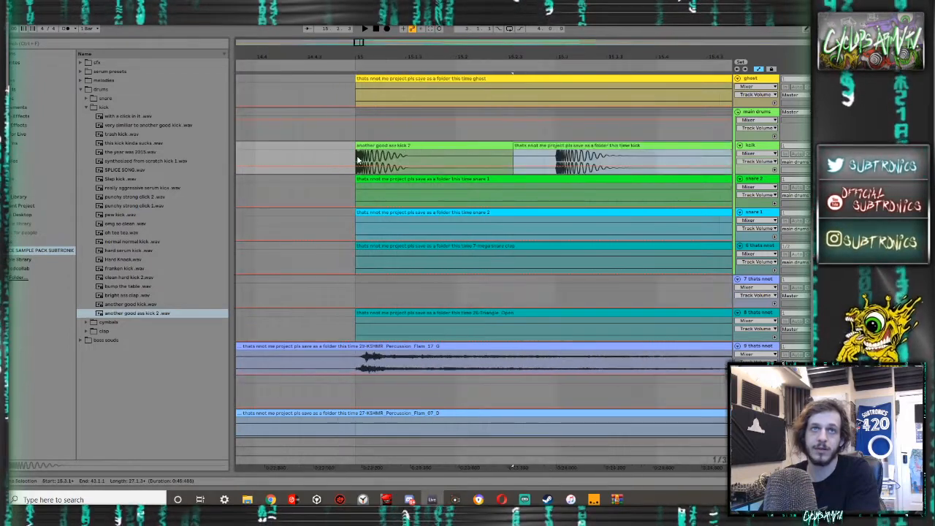
pyautogui.scroll(3, 577, 164)
pyautogui.scroll(1, 540, 160)
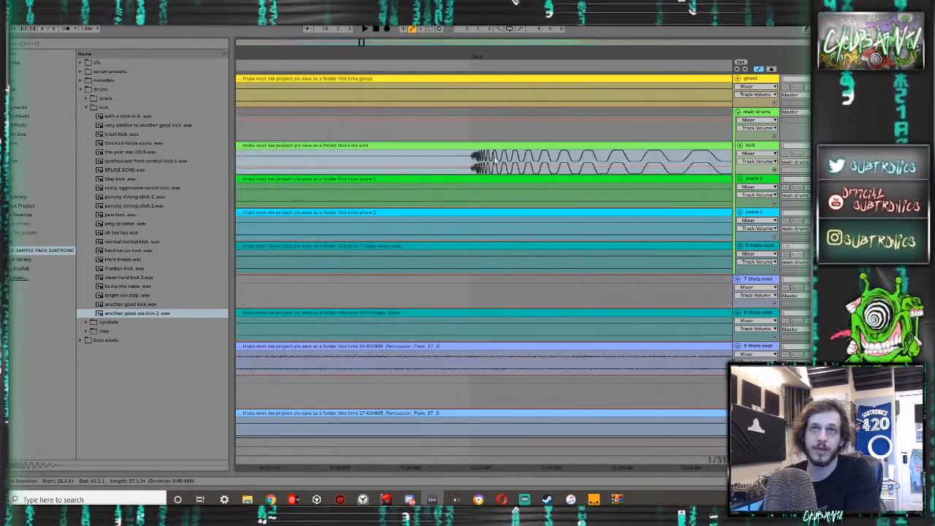
pyautogui.scroll(-1, 496, 160)
pyautogui.hscroll(-2, 371, 160)
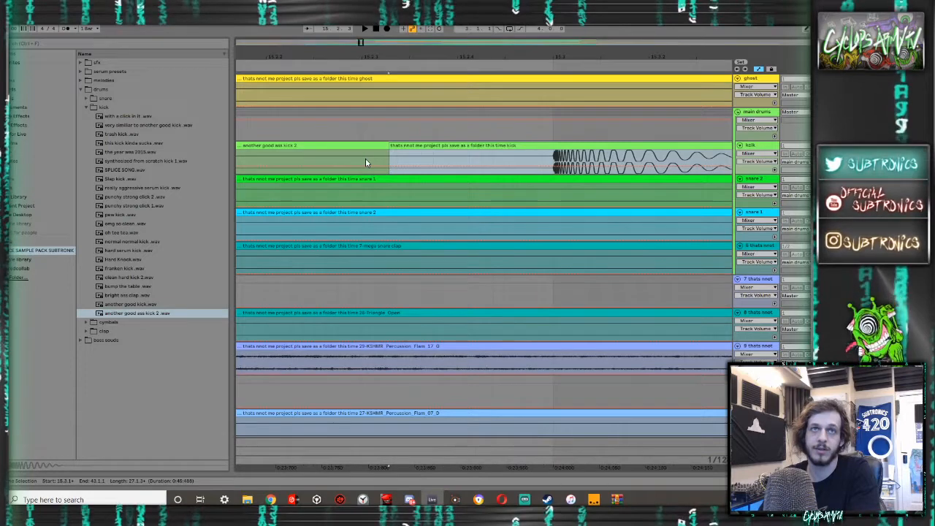
pyautogui.scroll(-5, 298, 157)
pyautogui.scroll(-4, 286, 157)
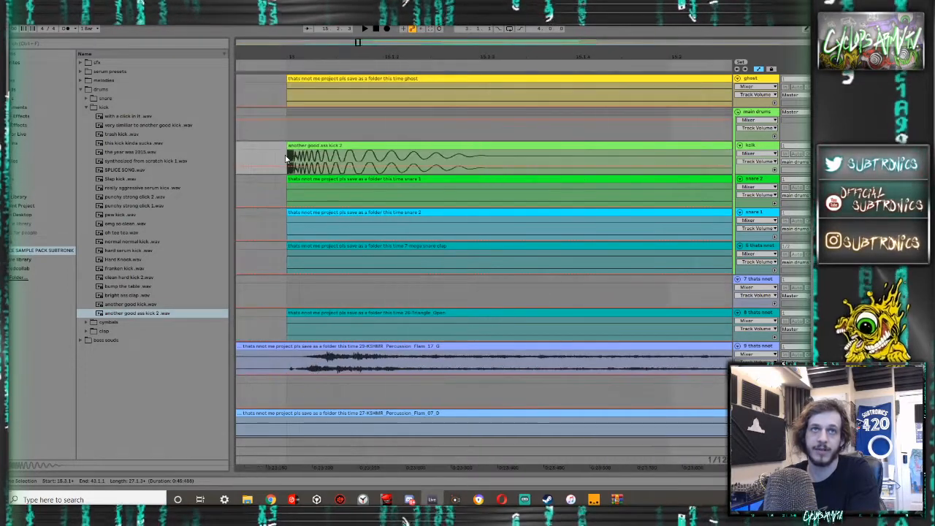
# - Duplicate the kick track's section from 15.1.1 to 15.3.1 directly after itself and delete the leftover recording between the two new kicks
pyautogui.moveTo(342, 154); pyautogui.dragTo(284, 145)
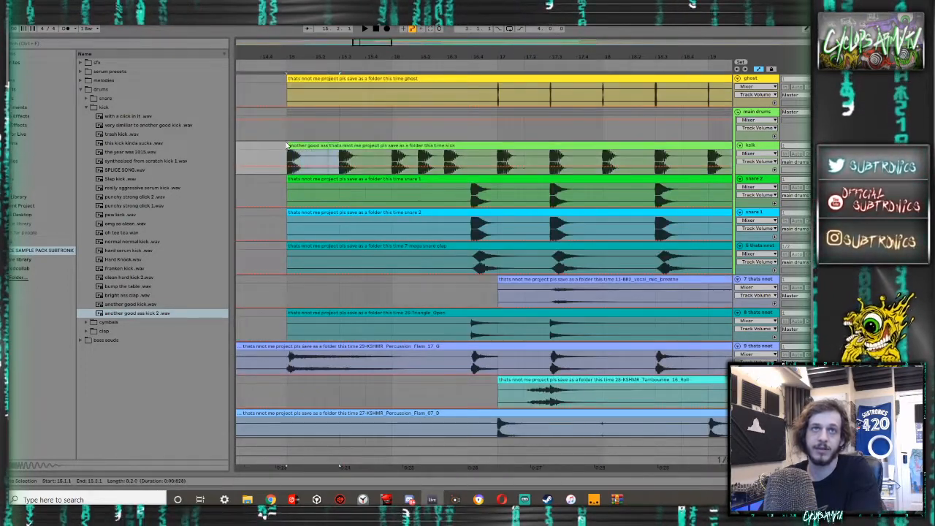
pyautogui.hotkey('ctrl', 'd')
pyautogui.click(331, 154)
pyautogui.click(332, 146)
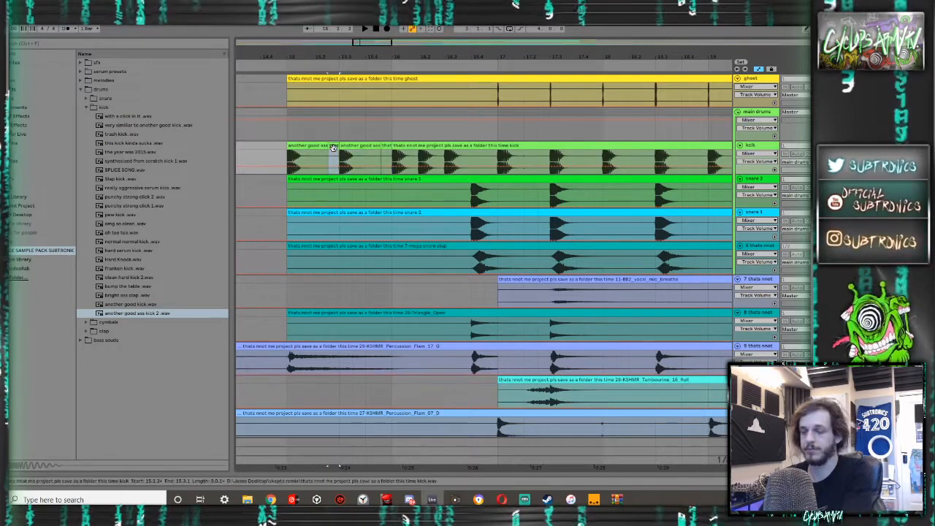
pyautogui.press('Delete')
# - Shorten the first kick clip to one beat, hide the automation lanes, and fade out the clip's tail
pyautogui.moveTo(328, 150); pyautogui.dragTo(256, 156)
pyautogui.press('a')
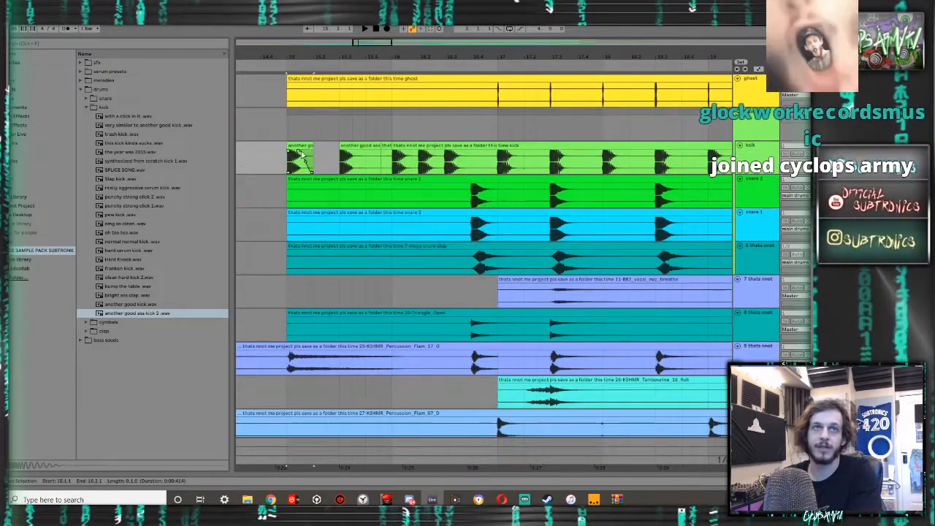
# - Play the first kick repeatedly while raising the kick track's volume and checking its level in the session mixer
pyautogui.press('space')
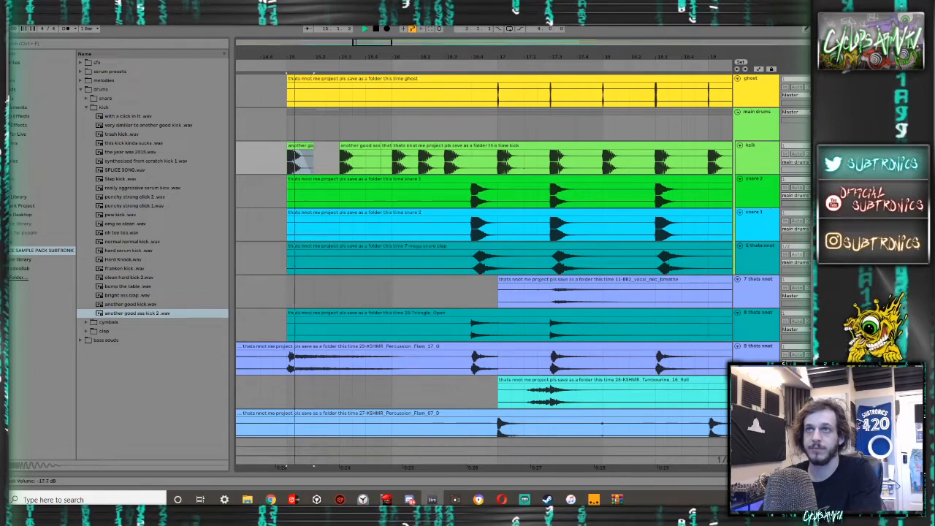
pyautogui.press('Tab')
pyautogui.press('Tab')
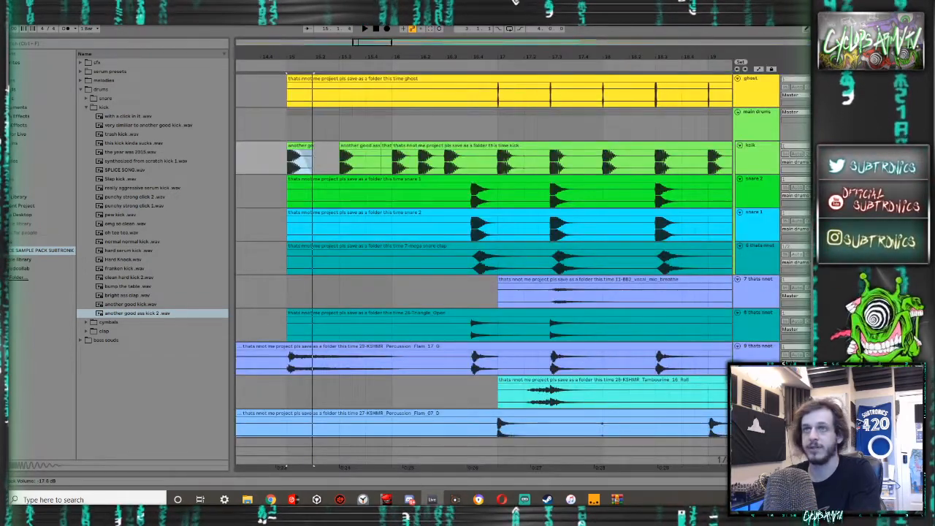
pyautogui.press('Tab')
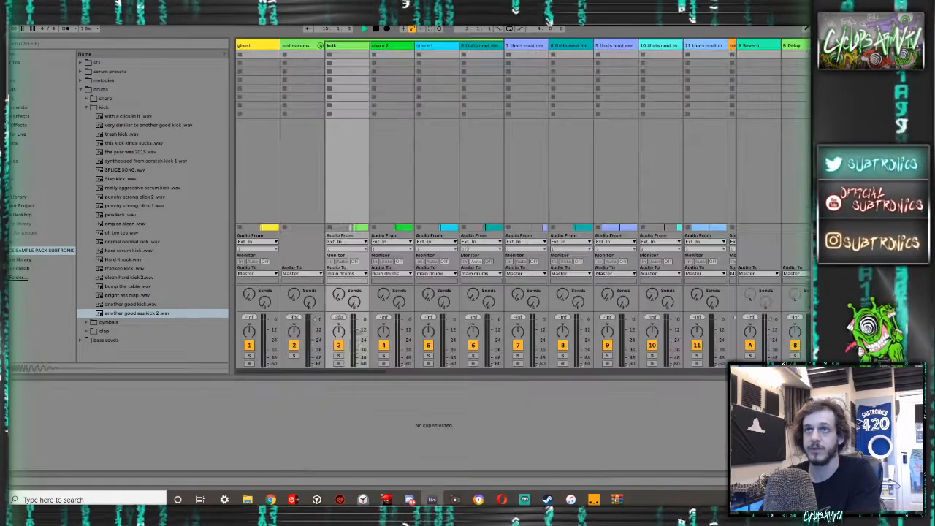
pyautogui.press('Tab')
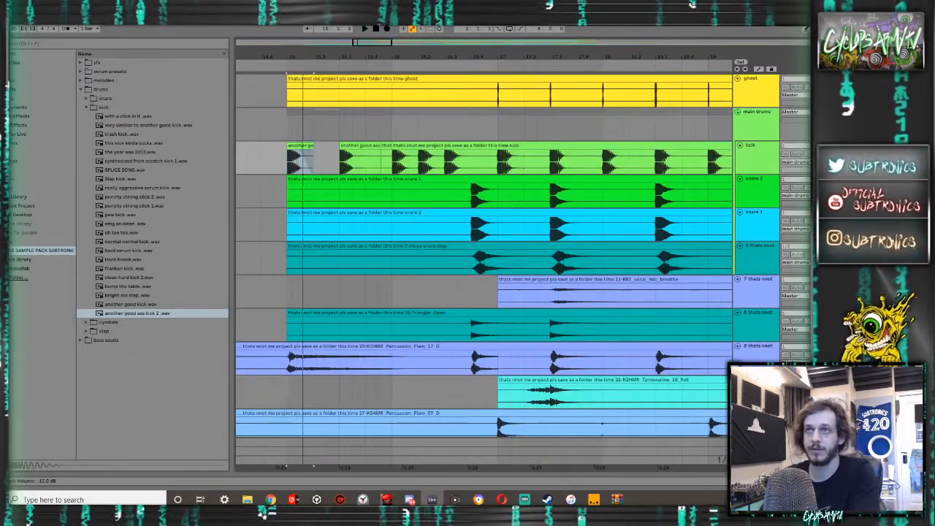
pyautogui.press('Tab')
pyautogui.press('Tab')
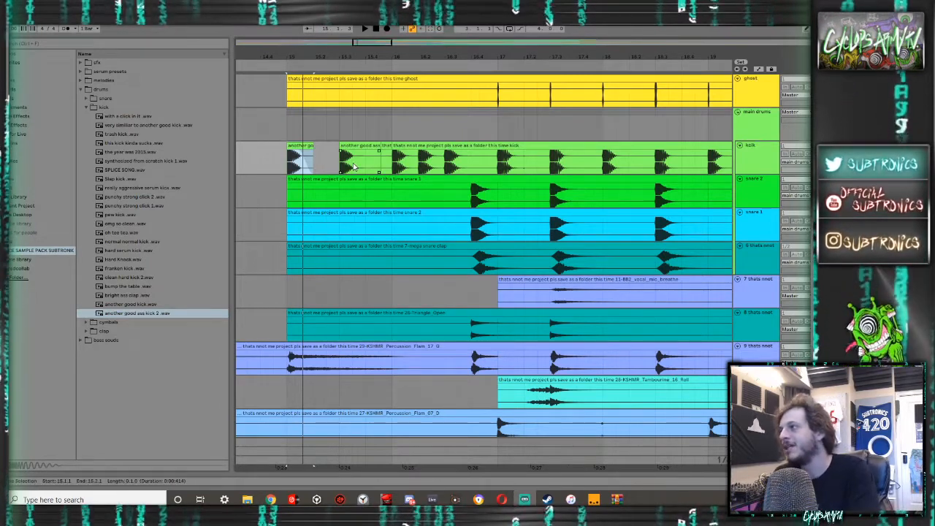
# - Bend the first kick clip's fade-out into a steeper curve and move the fade's start slightly closer to the clip's end
pyautogui.scroll(4, 287, 149)
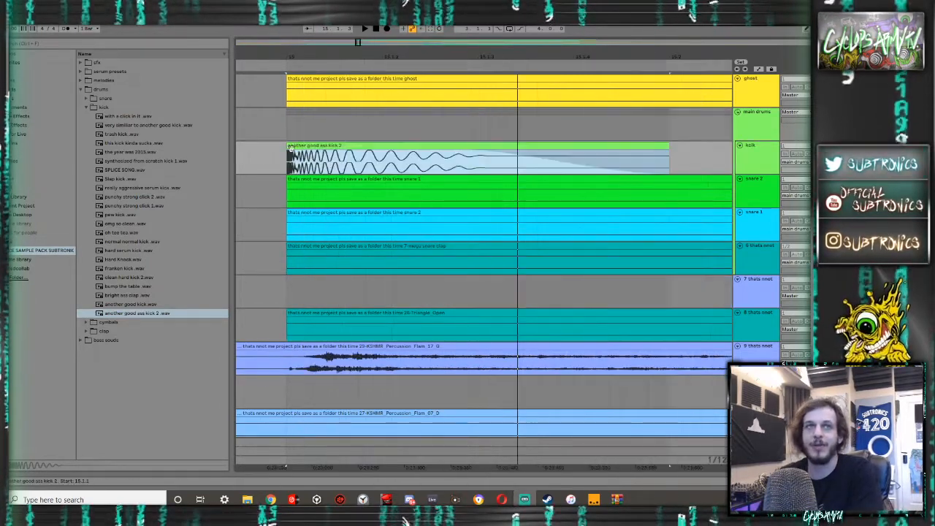
pyautogui.moveTo(346, 164); pyautogui.dragTo(442, 165)
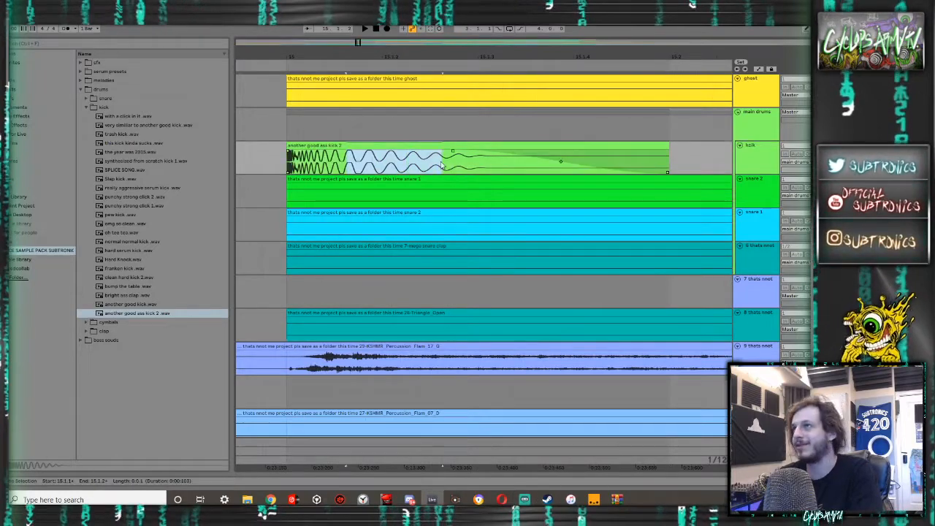
pyautogui.click(293, 158)
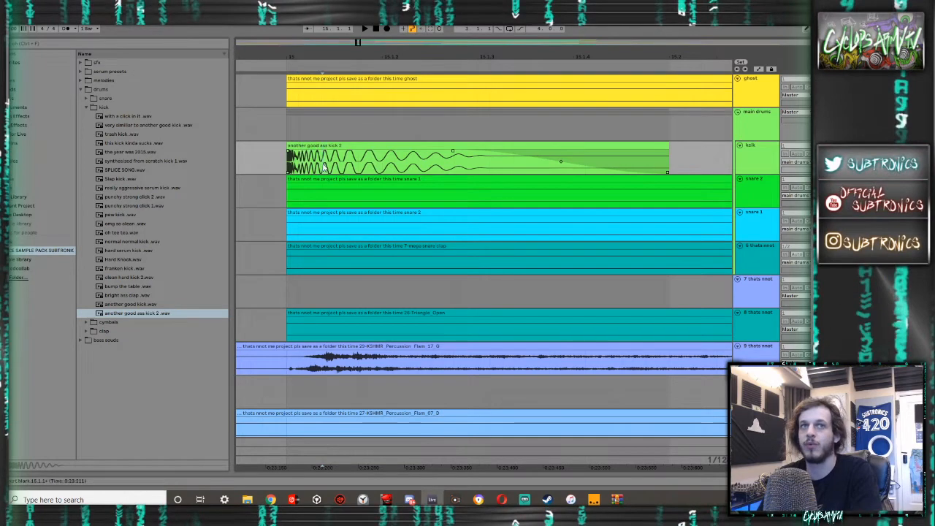
pyautogui.moveTo(561, 162); pyautogui.dragTo(504, 167)
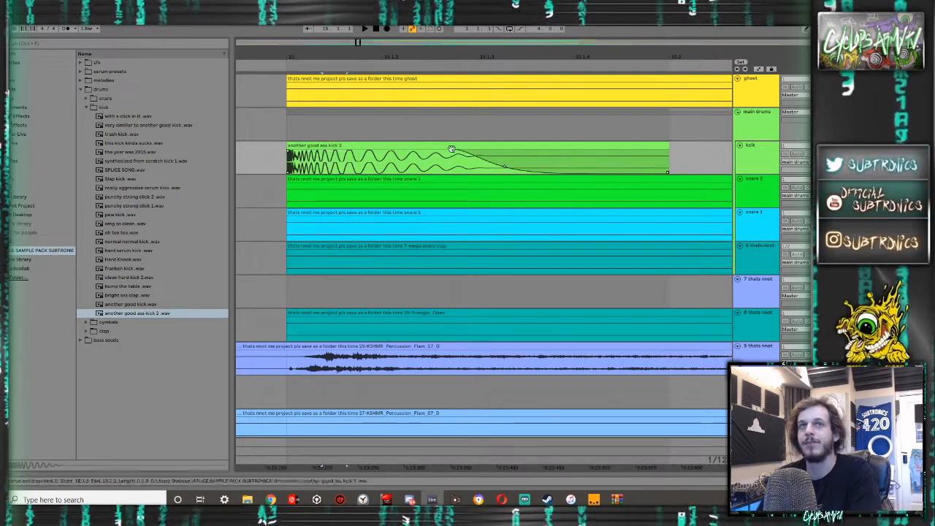
pyautogui.moveTo(453, 154)
pyautogui.mouseDown()
pyautogui.moveTo(381, 160)
pyautogui.moveTo(460, 159)
pyautogui.mouseUp()
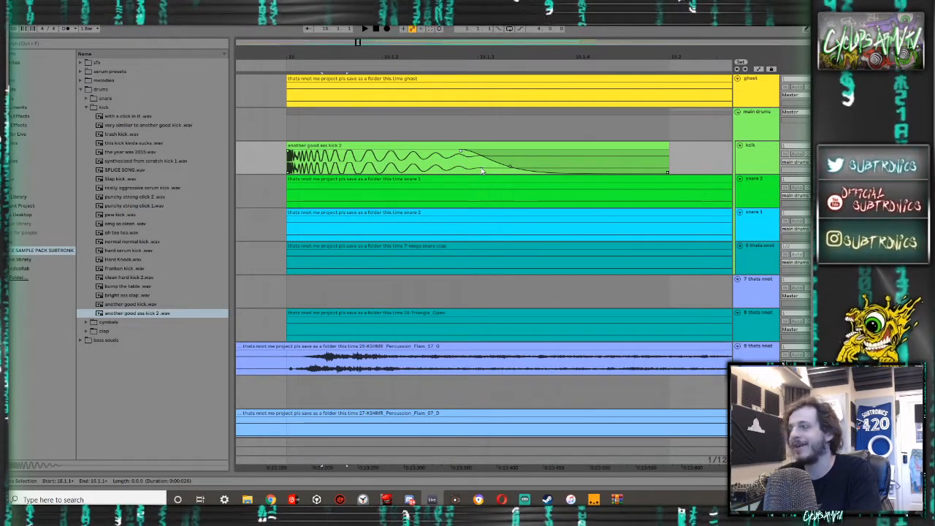
pyautogui.scroll(-4, 482, 171)
pyautogui.hscroll(2, 486, 162)
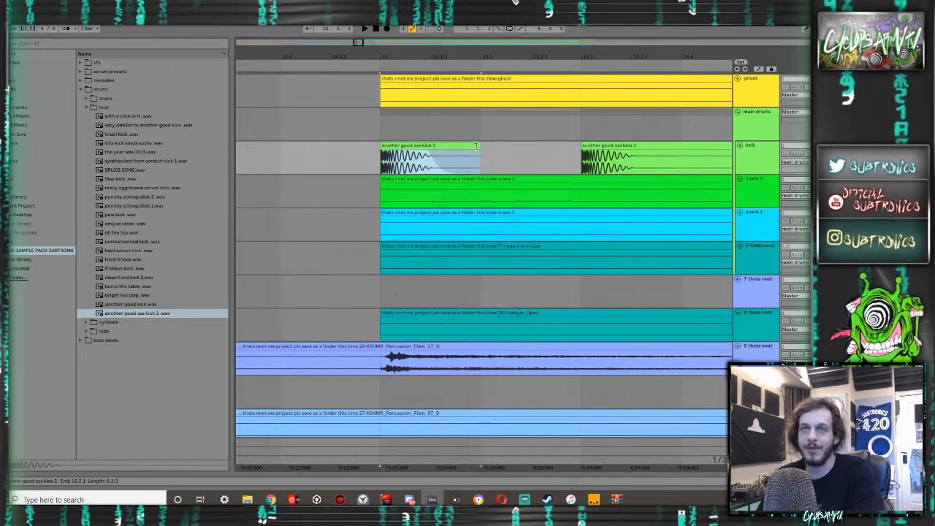
# - Copy the faded first kick to 15.3.1 and 16.1.1, and delete the leftover clips between 15.4.1 and 16.1.1
pyautogui.hscroll(7, 587, 146)
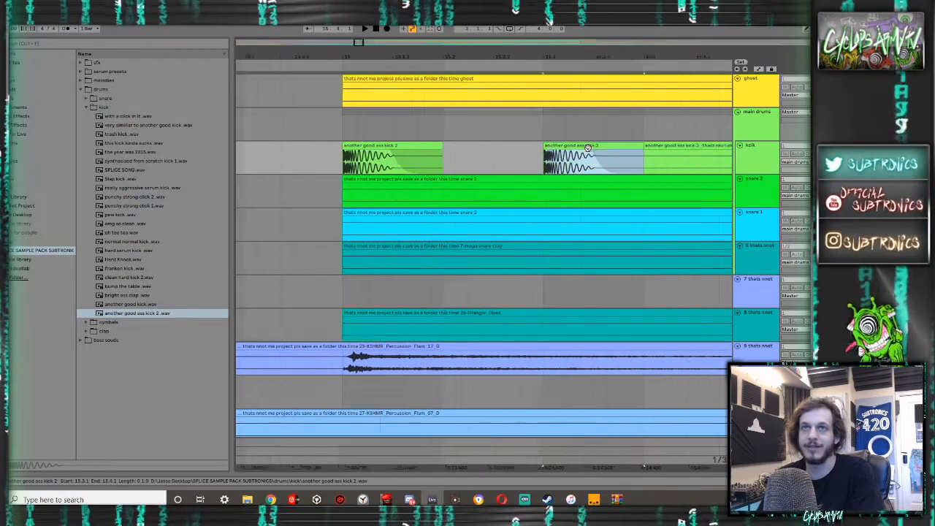
pyautogui.click(624, 145)
pyautogui.hotkey('ctrl', 'v')
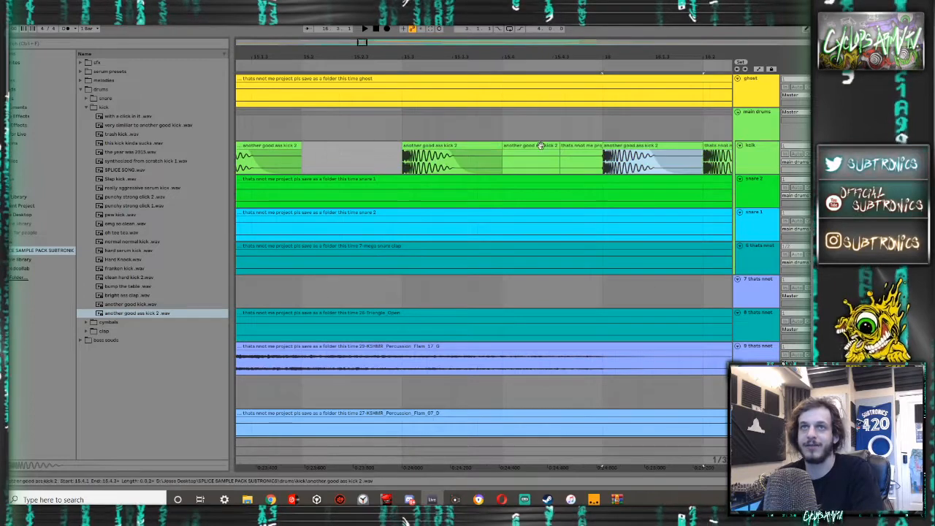
pyautogui.click(539, 145)
pyautogui.press('Delete')
pyautogui.click(585, 152)
pyautogui.press('Delete')
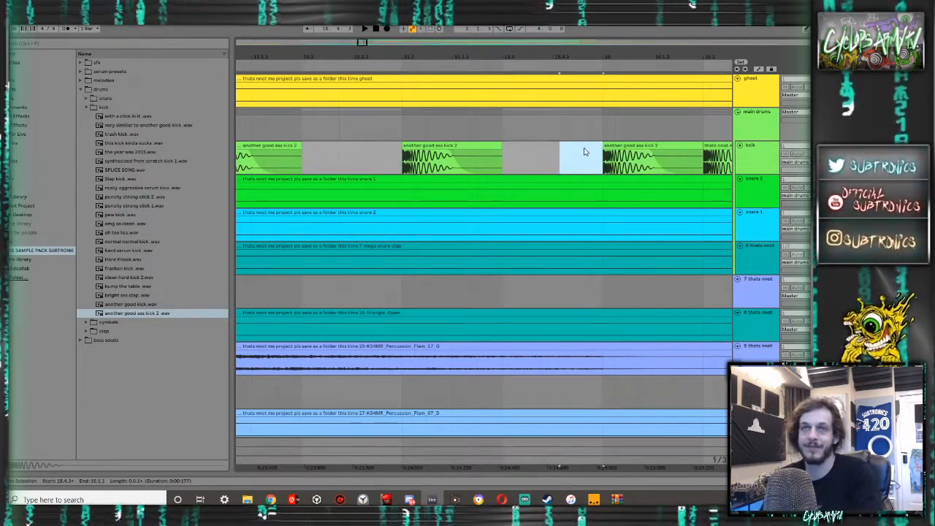
# - Paste the faded kick at 16.2.1, 16.3.1 and 17.1.1, and delete the leftover recording from 16.4.1 to 17.1.1
pyautogui.scroll(-5, 584, 152)
pyautogui.click(574, 147)
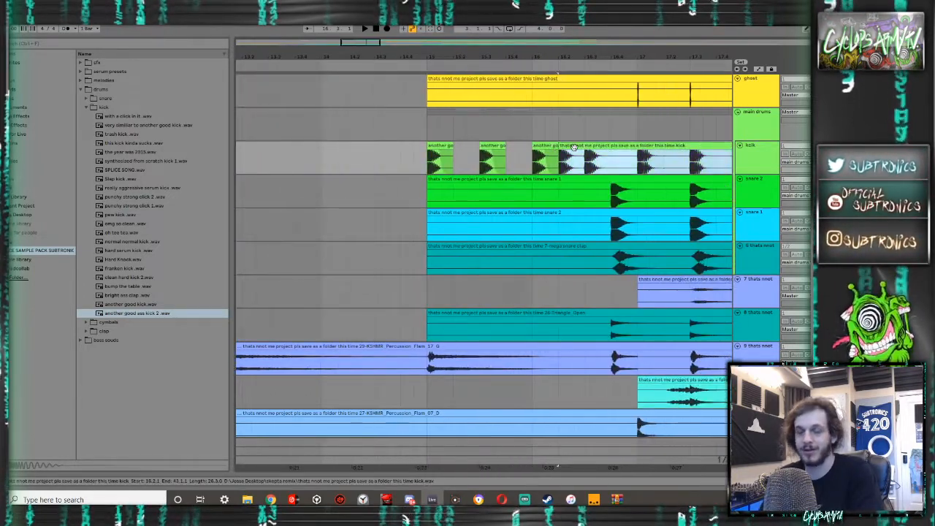
pyautogui.hotkey('ctrl', 'v')
pyautogui.click(602, 147)
pyautogui.hotkey('ctrl', 'v')
pyautogui.click(613, 148)
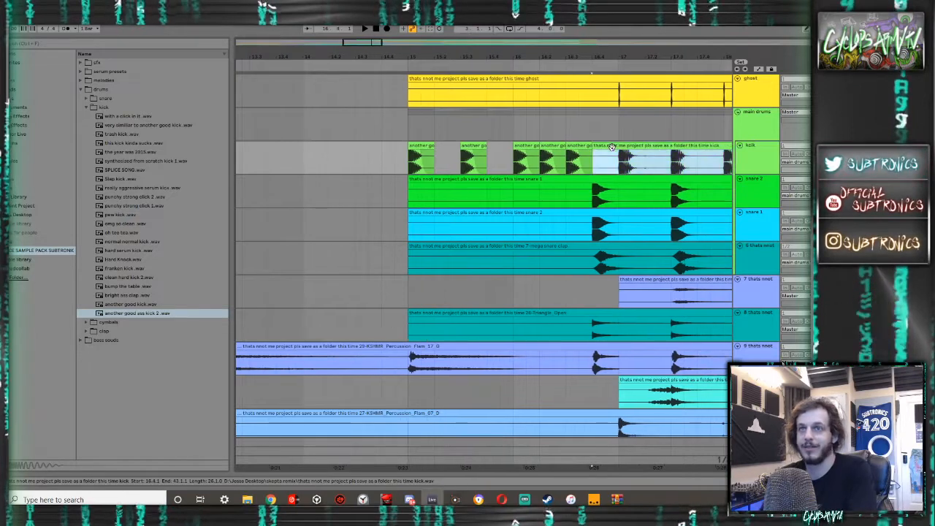
pyautogui.hotkey('ctrl', 'v')
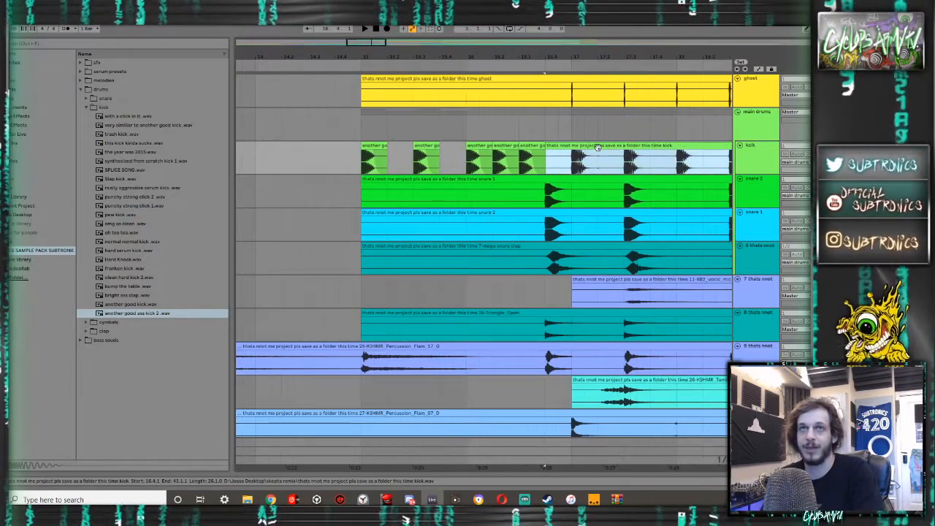
pyautogui.hscroll(1, 584, 162)
pyautogui.click(510, 146)
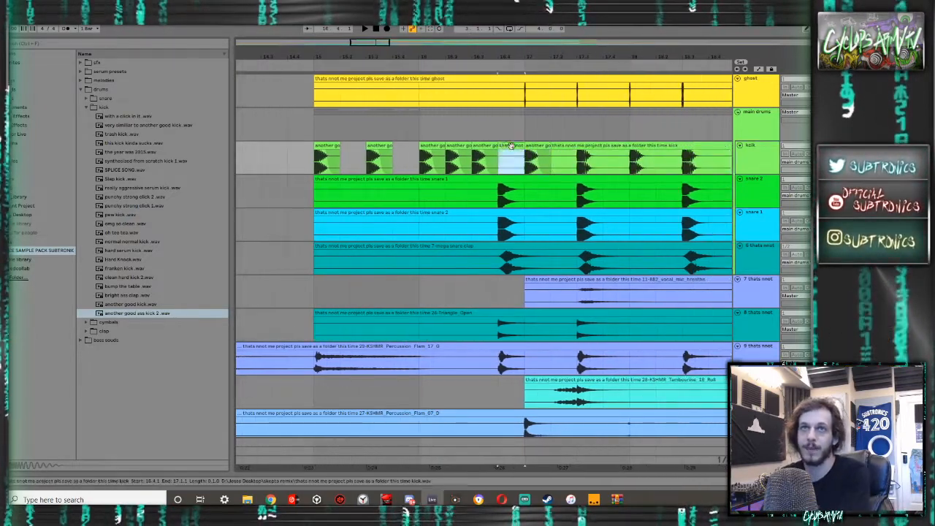
pyautogui.press('Delete')
# - Paste the kick at 17.3.1 and consolidate the kick track's section from 17.1.1 to 17.3.1 into one clip
pyautogui.click(568, 146)
pyautogui.click(579, 165)
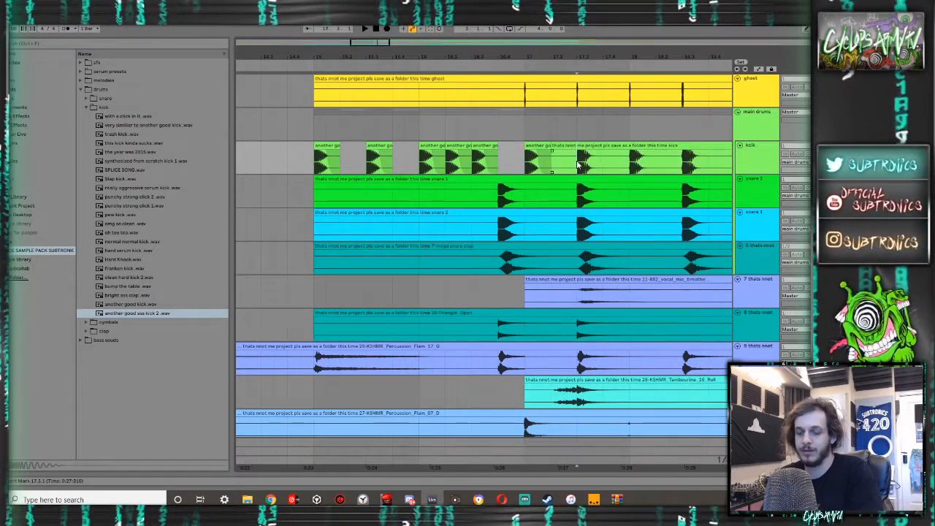
pyautogui.hscroll(2, 579, 166)
pyautogui.moveTo(508, 161); pyautogui.dragTo(471, 146)
pyautogui.hotkey('ctrl', 'j')
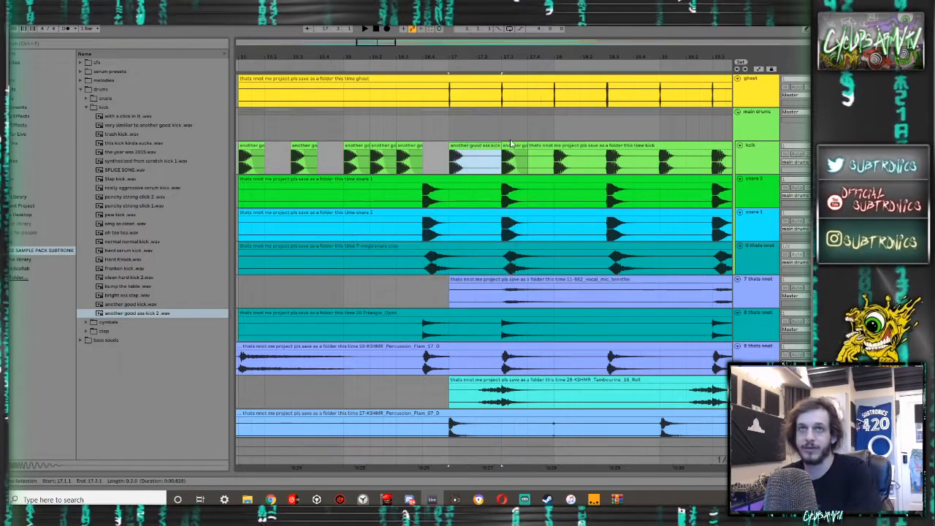
# - Duplicate the consolidated two-beat kick clip repeatedly until it fills the kick track up to 24.1.1
pyautogui.scroll(-3, 512, 144)
pyautogui.hotkey('ctrl', 'd')
pyautogui.hotkey('ctrl', 'd')
pyautogui.hotkey('ctrl', 'd')
pyautogui.hotkey('ctrl', 'd')
pyautogui.hotkey('ctrl', 'd')
pyautogui.hotkey('ctrl', 'd')
pyautogui.hotkey('ctrl', 'd')
pyautogui.hotkey('ctrl', 'd')
pyautogui.hotkey('ctrl', 'd')
pyautogui.hotkey('ctrl', 'd')
pyautogui.hotkey('ctrl', 'd')
pyautogui.hotkey('ctrl', 'd')
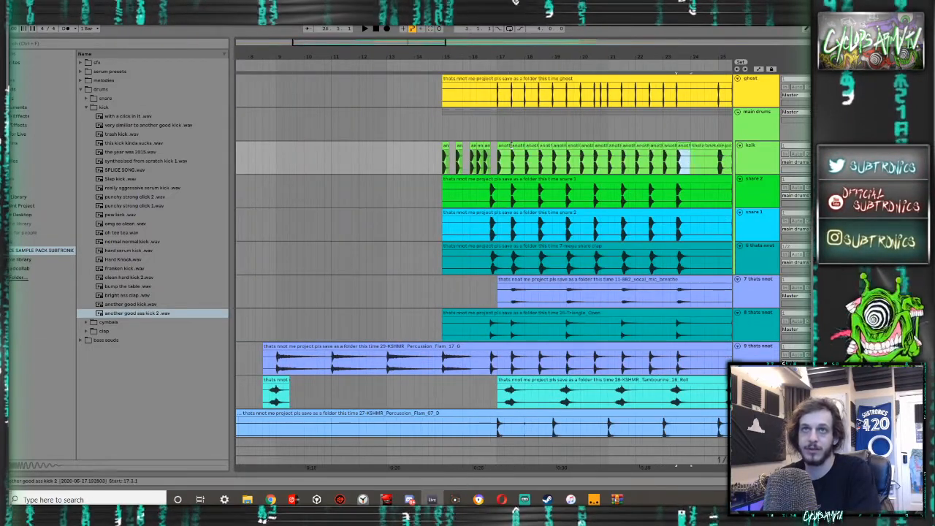
# - Copy the two-beat kick clip to 25.1.1 and duplicate it repeatedly up to 32.3.1
pyautogui.hscroll(2, 510, 145)
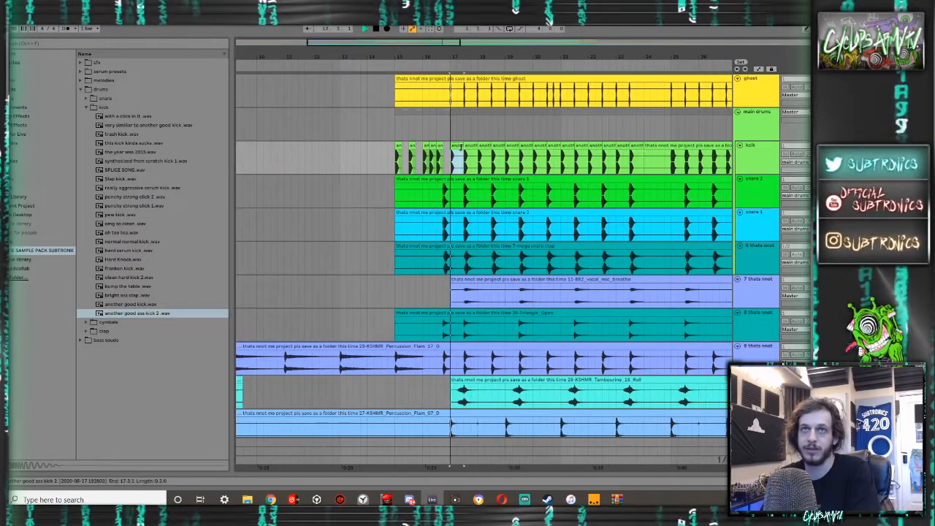
pyautogui.click(621, 155)
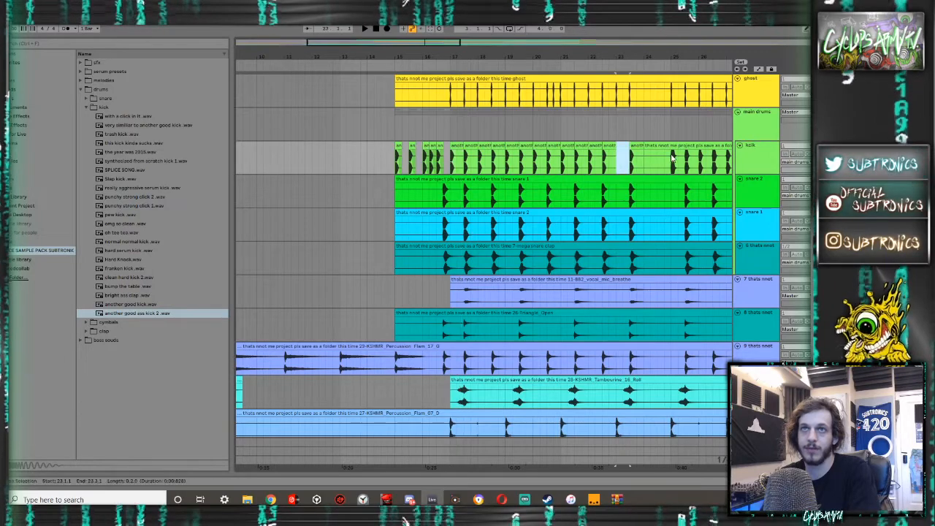
pyautogui.hotkey('ctrl', 'v')
pyautogui.hscroll(9, 672, 166)
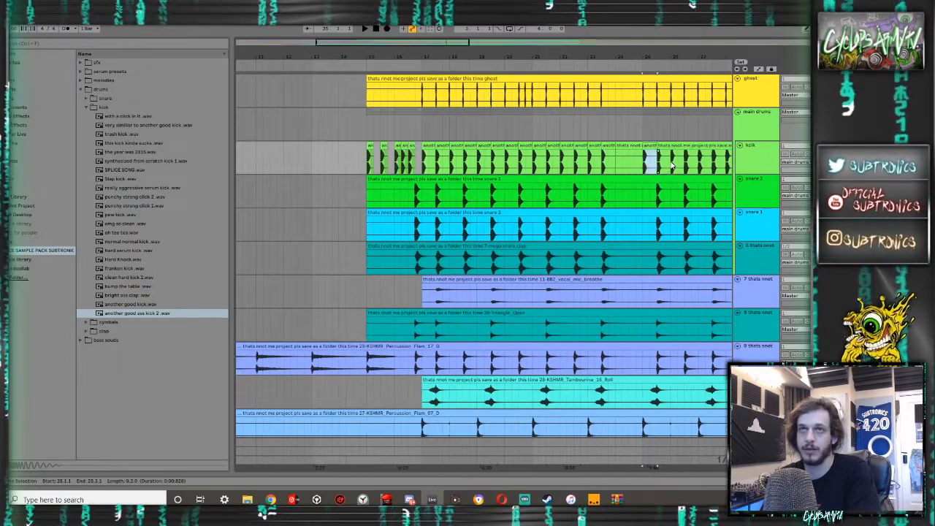
pyautogui.hotkey('ctrl', 'd')
pyautogui.hotkey('ctrl', 'd')
pyautogui.hotkey('ctrl', 'd')
pyautogui.hotkey('ctrl', 'd')
pyautogui.hotkey('ctrl', 'd')
pyautogui.hotkey('ctrl', 'd')
pyautogui.hotkey('ctrl', 'd')
pyautogui.hotkey('ctrl', 'd')
pyautogui.hotkey('ctrl', 'd')
pyautogui.hotkey('ctrl', 'd')
pyautogui.hotkey('ctrl', 'd')
pyautogui.hotkey('ctrl', 'd')
pyautogui.hotkey('ctrl', 'd')
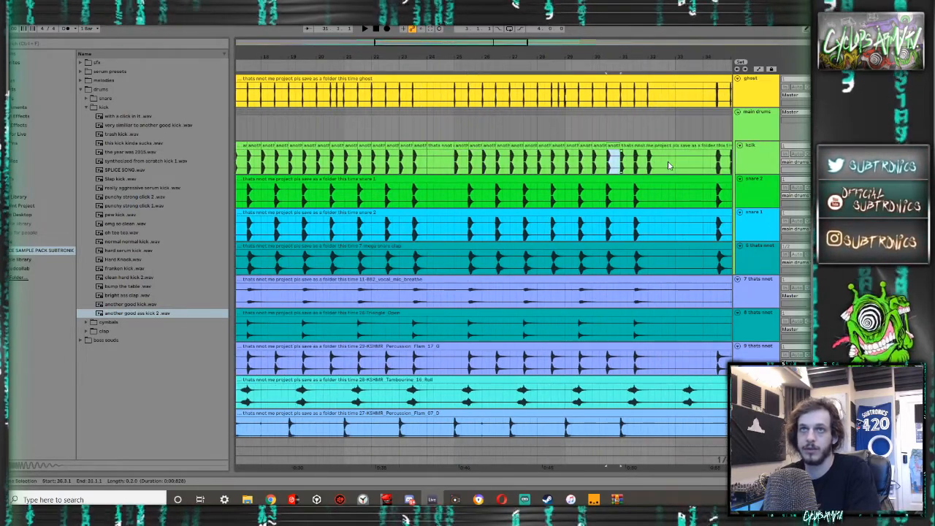
# - Place the two-beat kick clip at 34.3.1 and duplicate it repeatedly towards bar 40
pyautogui.hotkey('ctrl', 'd')
pyautogui.hotkey('ctrl', 'd')
pyautogui.hotkey('ctrl', 'd')
pyautogui.hotkey('ctrl', 'd')
pyautogui.hotkey('ctrl', 'd')
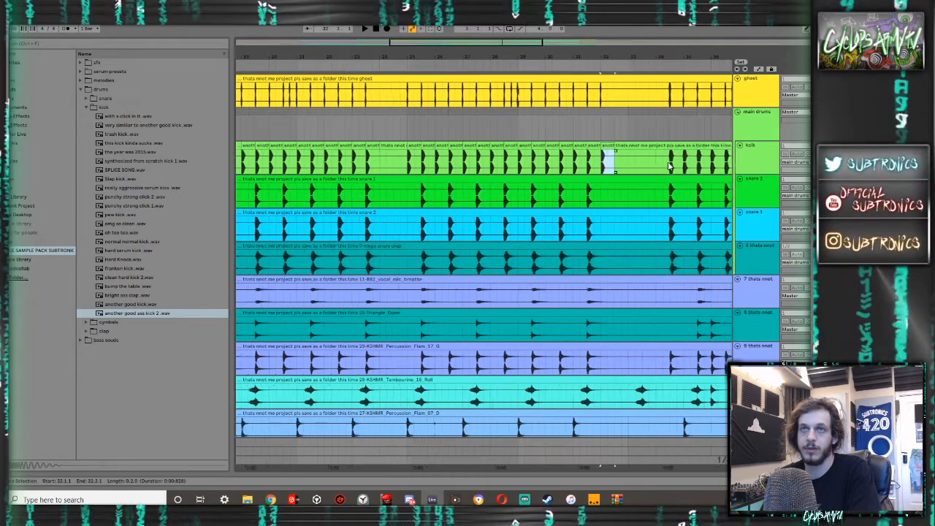
pyautogui.hotkey('ctrl', 'd')
pyautogui.hotkey('ctrl', 'd')
pyautogui.hotkey('ctrl', 'd')
pyautogui.hotkey('ctrl', 'd')
pyautogui.hotkey('ctrl', 'd')
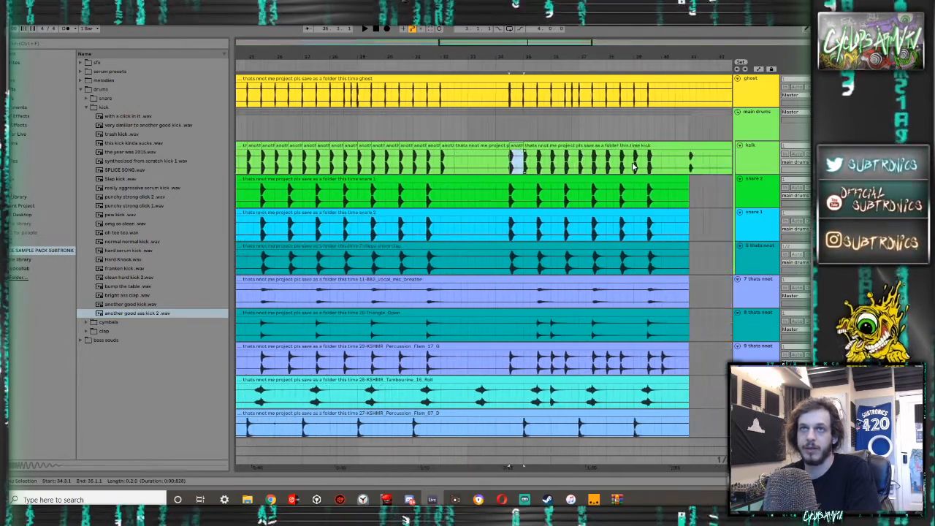
# - Play from 41.1.1, and delete the kick track's leftover recording from 40.1.1 to 41.1.1 and from 41.2.1 to 43.1.1
pyautogui.click(689, 166)
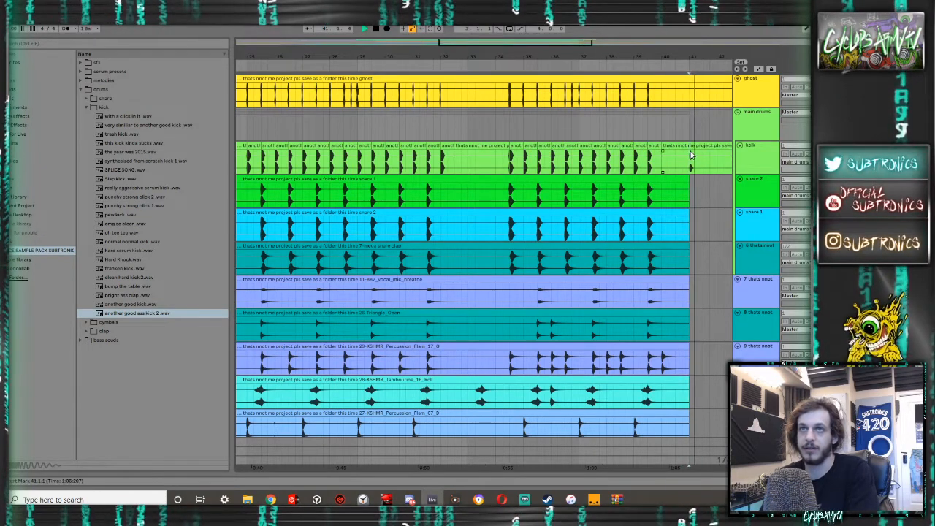
pyautogui.press('space')
pyautogui.click(668, 146)
pyautogui.click(689, 159)
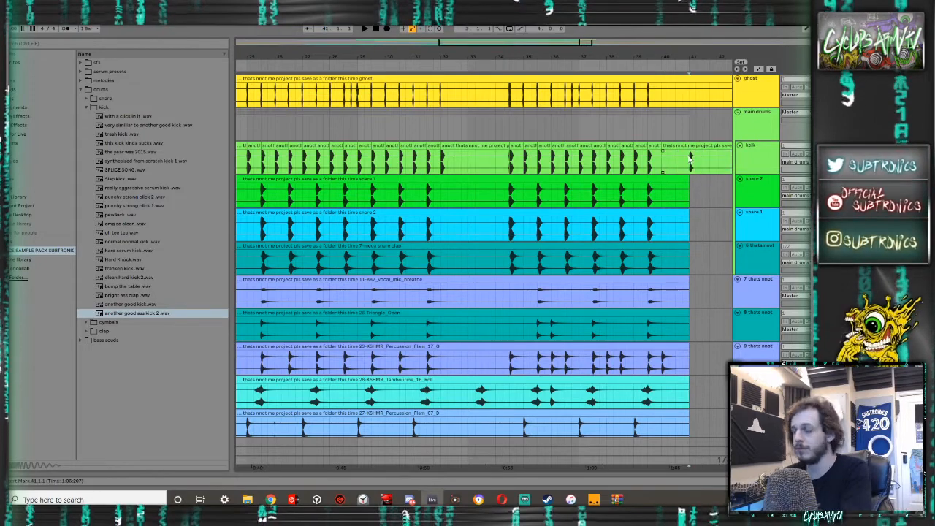
pyautogui.moveTo(688, 166); pyautogui.dragTo(662, 159)
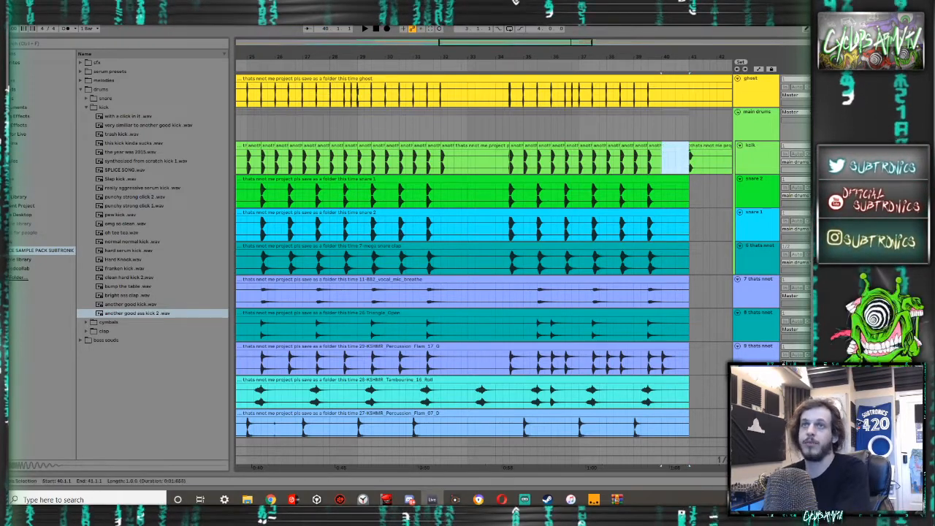
pyautogui.click(703, 154)
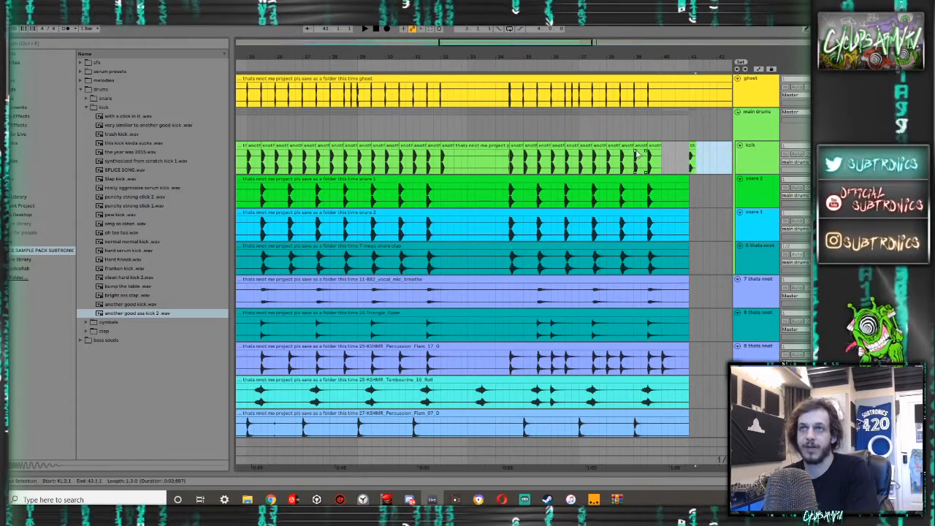
# - Play the drums from bar 15 and again from bar 17, listening to the new kick against the snare tracks
pyautogui.hscroll(-4, 636, 154)
pyautogui.hscroll(-6, 398, 157)
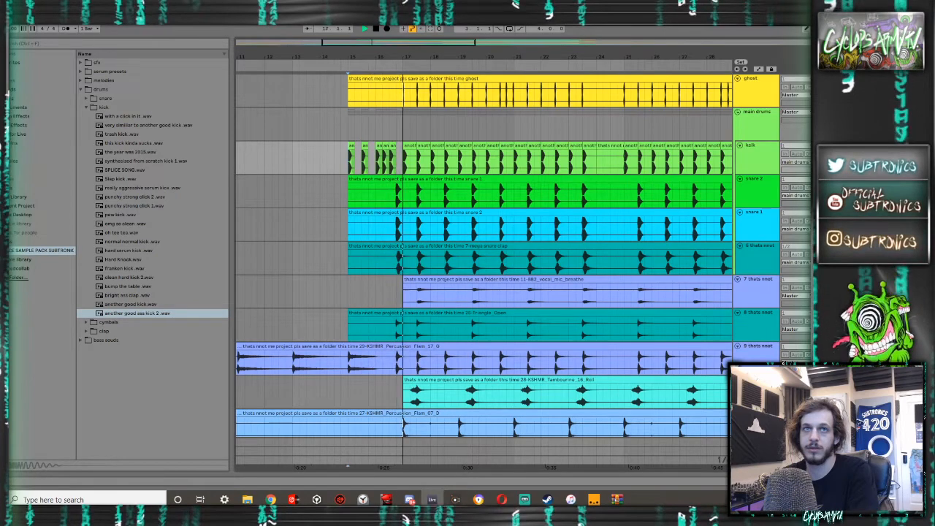
pyautogui.press('space')
pyautogui.click(411, 193)
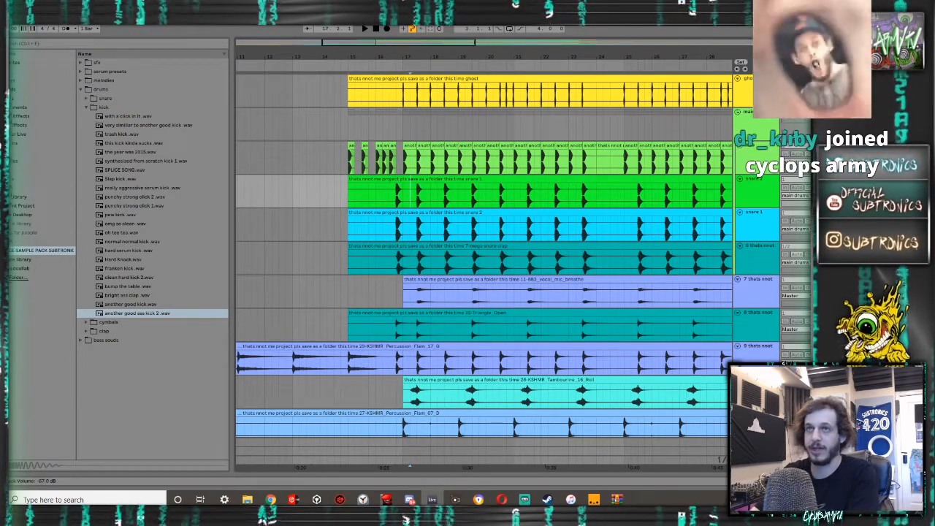
pyautogui.press('space')
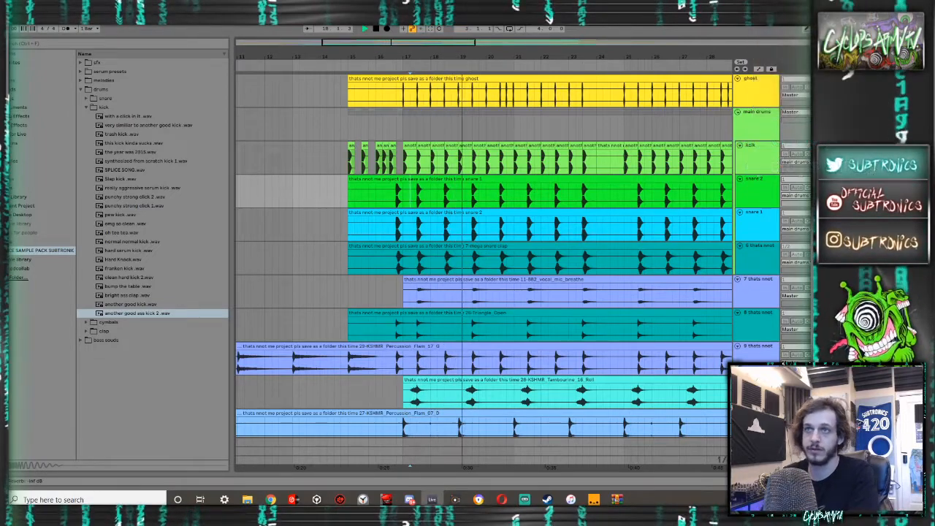
pyautogui.click(760, 246)
pyautogui.hotkey('ctrl', 'r')
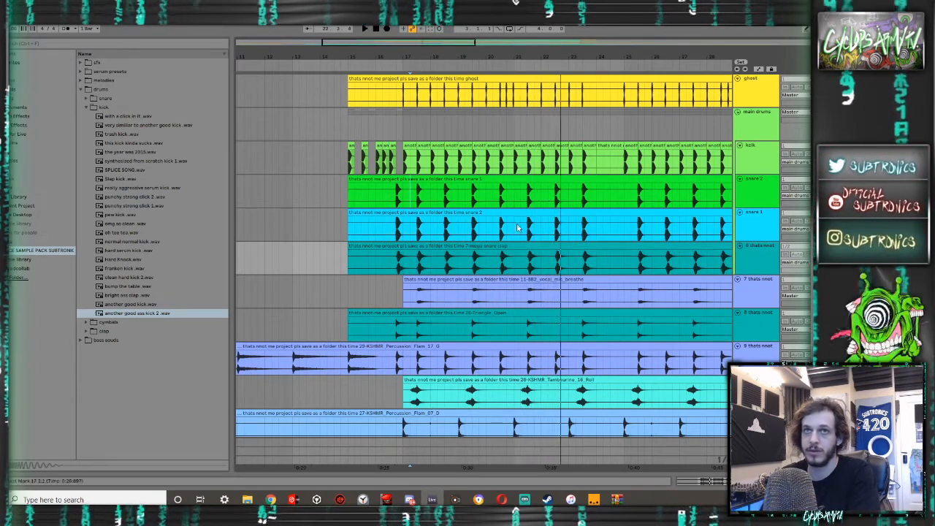
pyautogui.click(417, 229)
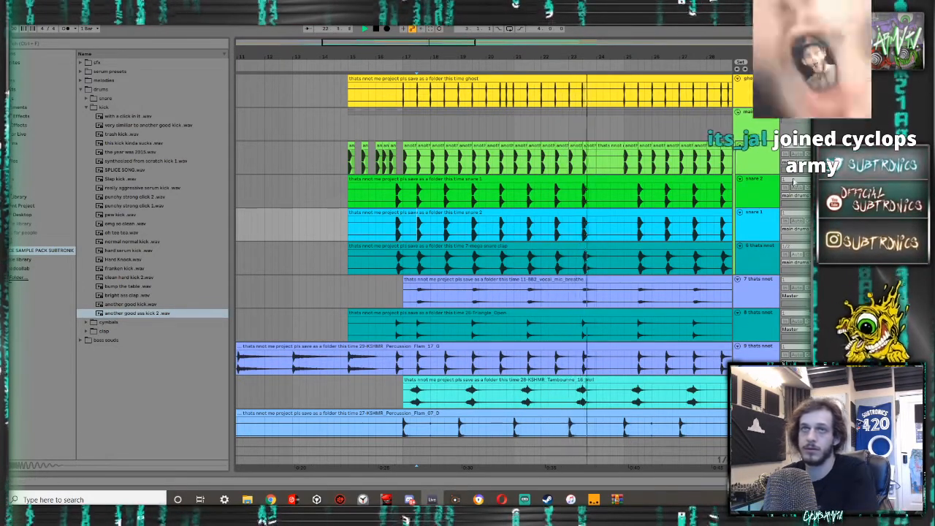
# - Replace the kick at 17.1.1 with a copy of the faded first kick and extend the clip's end to 17.3.1
pyautogui.click(413, 148)
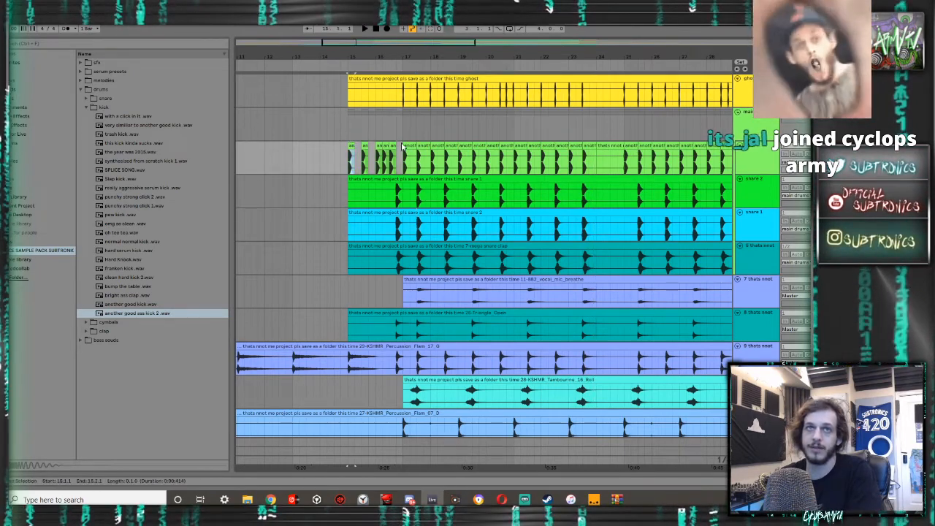
pyautogui.scroll(10, 415, 148)
pyautogui.scroll(-4, 417, 148)
pyautogui.hscroll(-2, 409, 148)
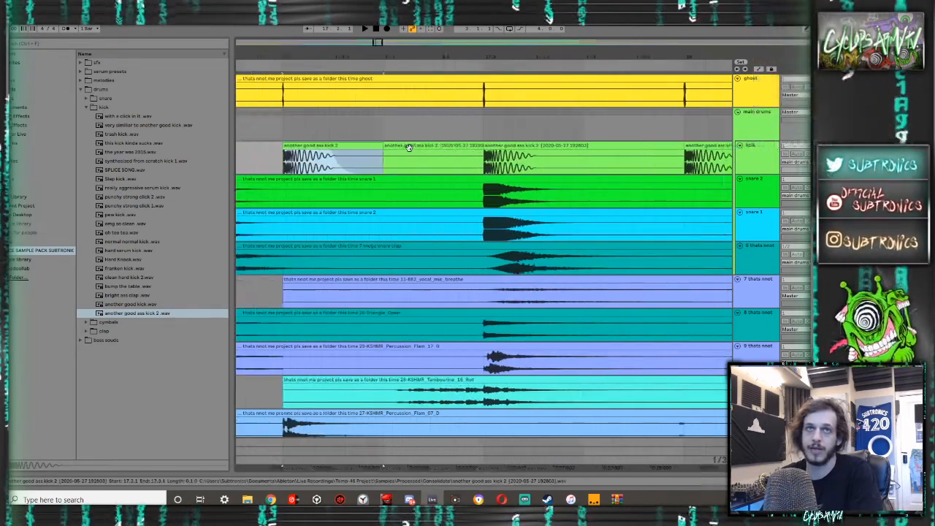
pyautogui.moveTo(385, 148); pyautogui.dragTo(495, 155)
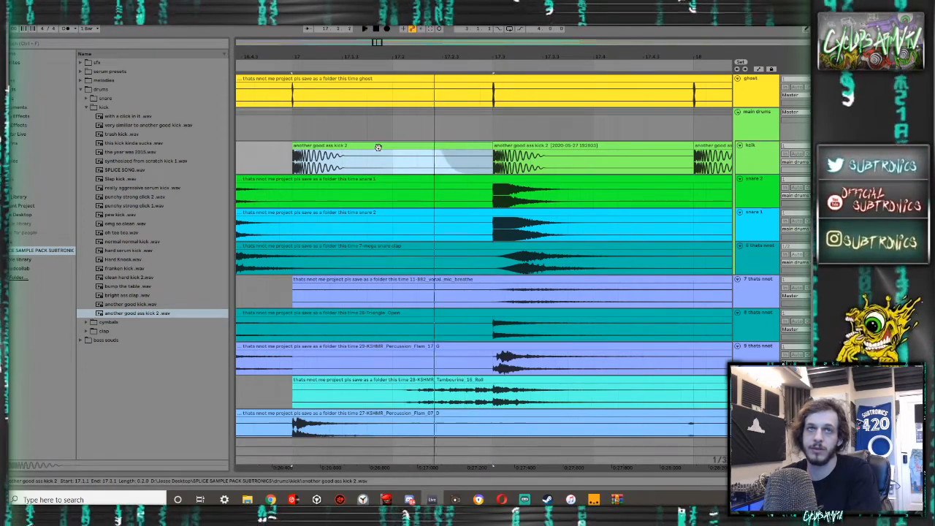
# - Duplicate the extended kick clip from 17.1.1 repeatedly over the old kicks up to 24.1.1
pyautogui.scroll(-8, 328, 208)
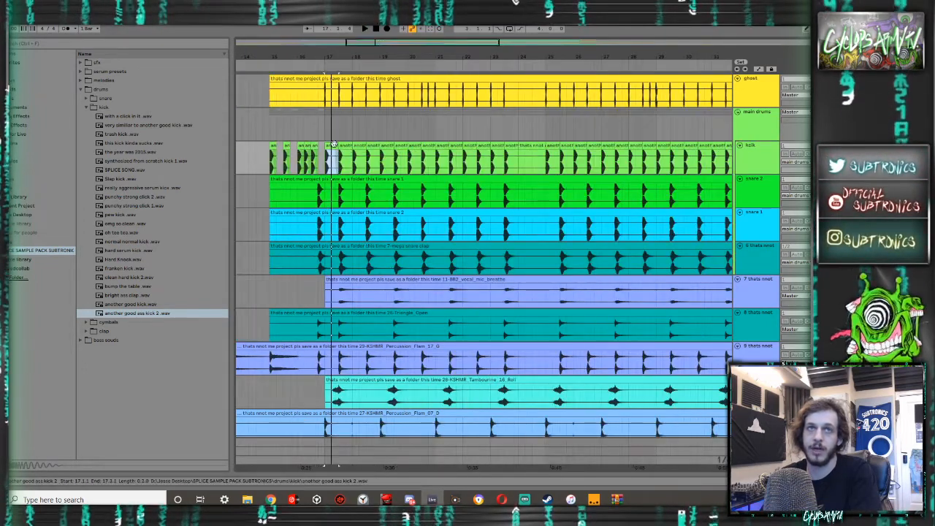
pyautogui.hotkey('ctrl', 'd')
pyautogui.hotkey('ctrl', 'd')
pyautogui.hotkey('ctrl', 'd')
pyautogui.hotkey('ctrl', 'd')
pyautogui.hotkey('ctrl', 'd')
pyautogui.hotkey('ctrl', 'd')
pyautogui.hotkey('ctrl', 'd')
pyautogui.hotkey('ctrl', 'd')
pyautogui.hotkey('ctrl', 'd')
pyautogui.hotkey('ctrl', 'd')
pyautogui.hotkey('ctrl', 'd')
pyautogui.hotkey('ctrl', 'd')
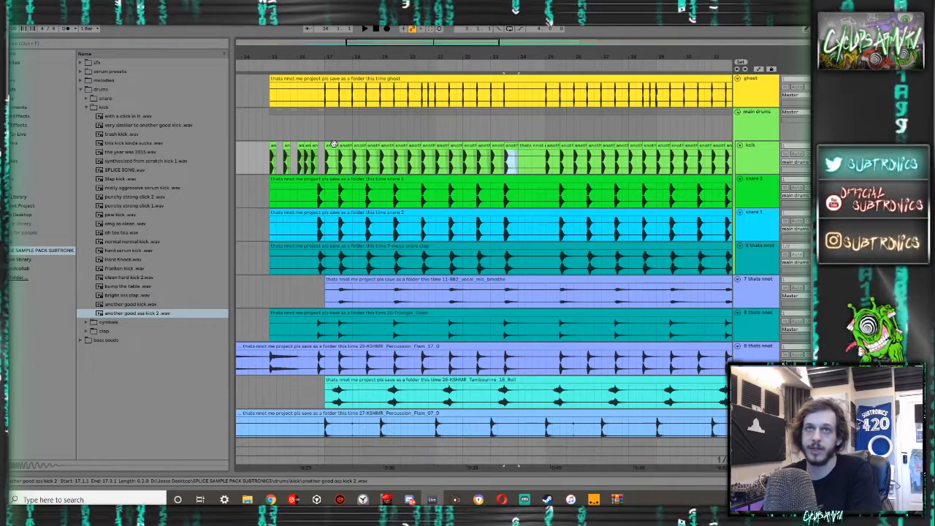
# - Copy the kick block from 17.1.1 to 24.1.1 and paste it over the kicks at 25.1.1 and 34.3.1
pyautogui.keyDown('shift'); pyautogui.click(322, 146); pyautogui.keyUp('shift')
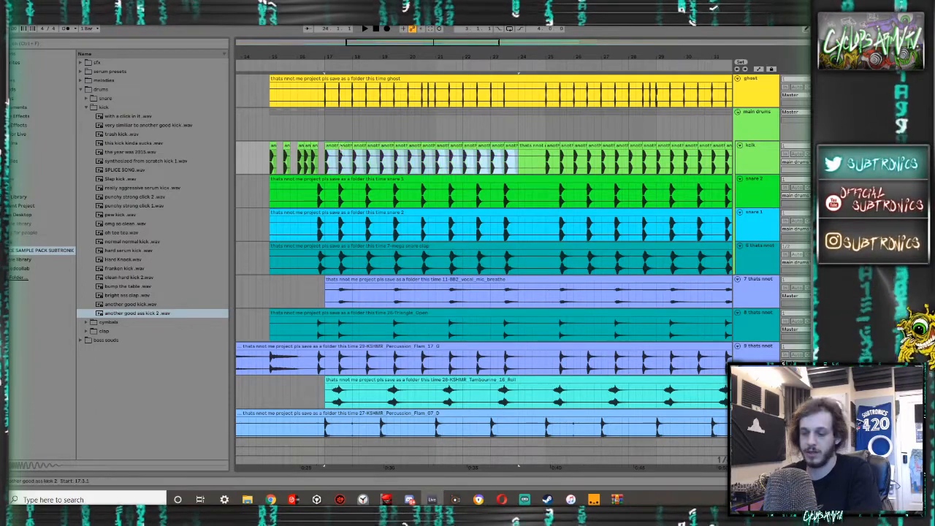
pyautogui.click(551, 147)
pyautogui.hotkey('ctrl', 'v')
pyautogui.scroll(-8, 547, 150)
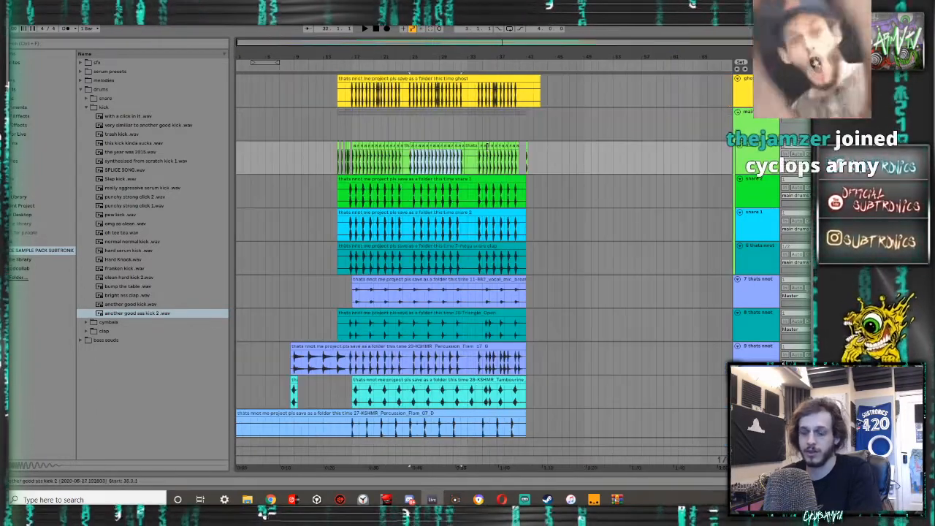
pyautogui.click(480, 146)
pyautogui.hotkey('ctrl', 'v')
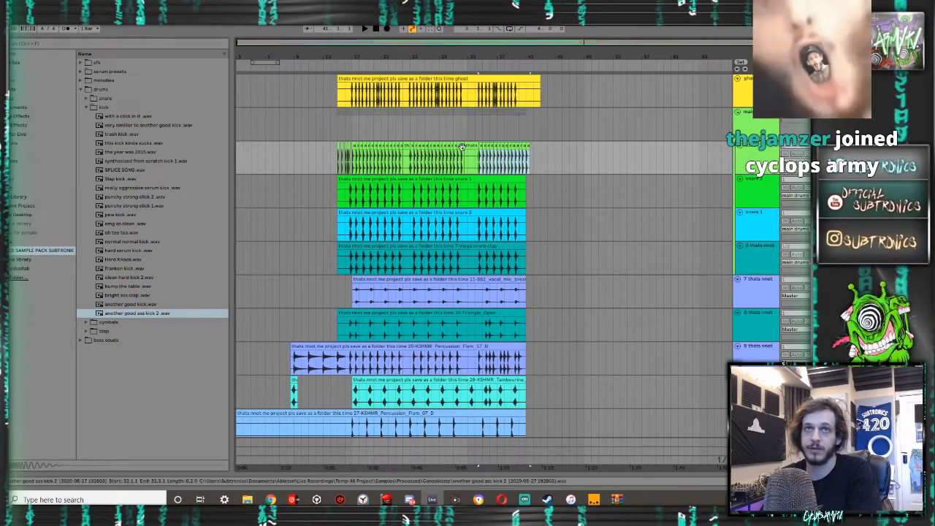
# - Delete the surplus kicks between 40.1.1 and 41.1.1 on the kick track
pyautogui.scroll(5, 462, 146)
pyautogui.hotkey('ctrl', 'v')
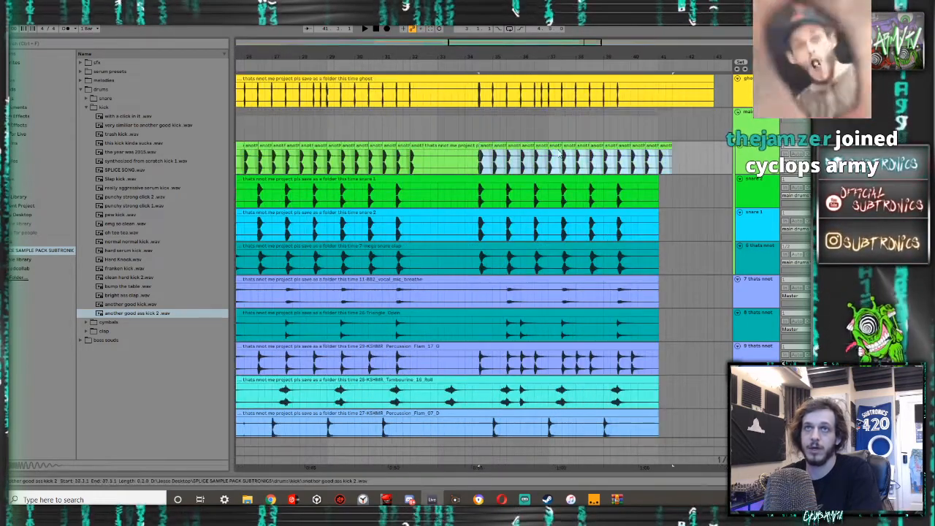
pyautogui.click(642, 147)
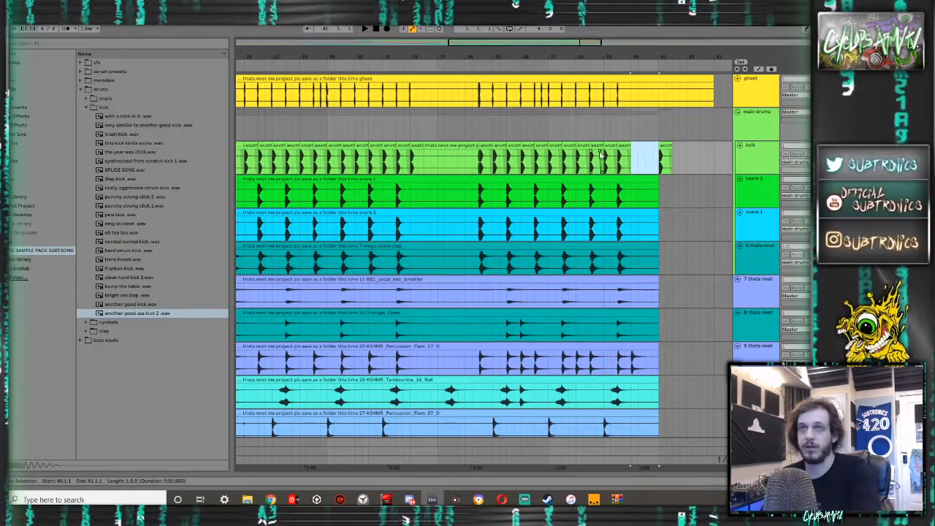
# - Add an EQ Eight to the snare 2 track after playing through the start of the drop
pyautogui.scroll(-5, 601, 156)
pyautogui.scroll(5, 336, 183)
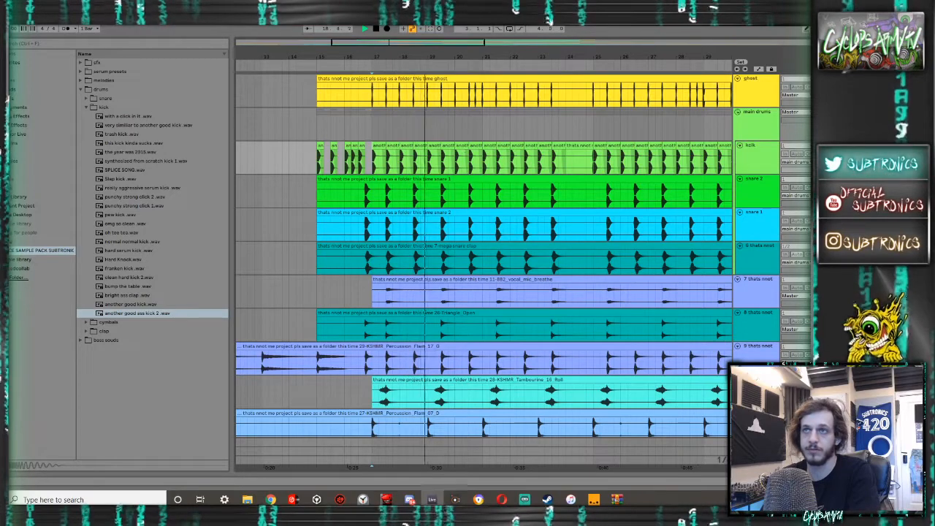
pyautogui.click(759, 246)
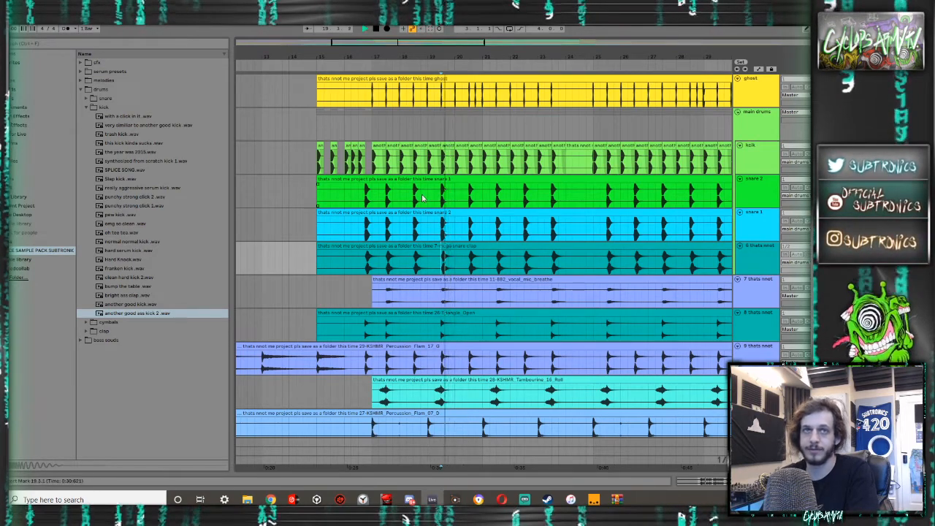
pyautogui.click(29, 116)
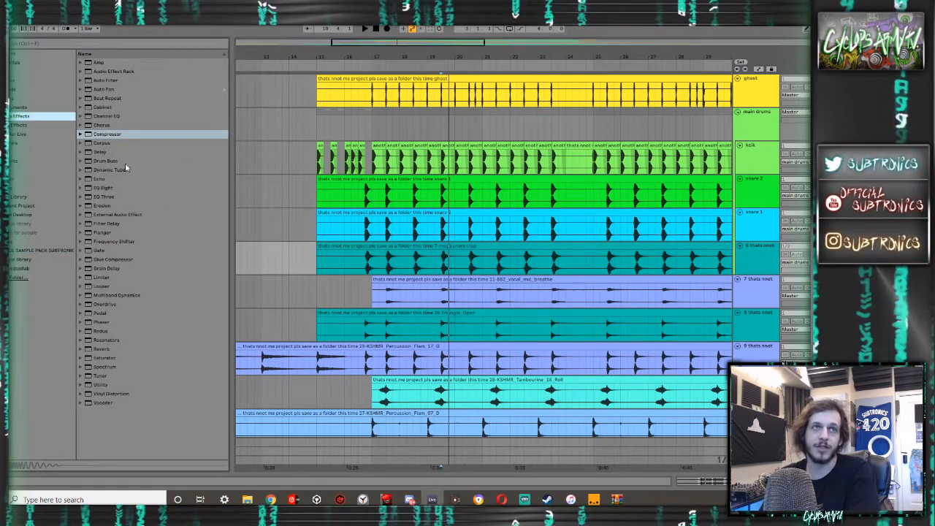
pyautogui.click(103, 180)
pyautogui.moveTo(105, 188); pyautogui.dragTo(374, 193)
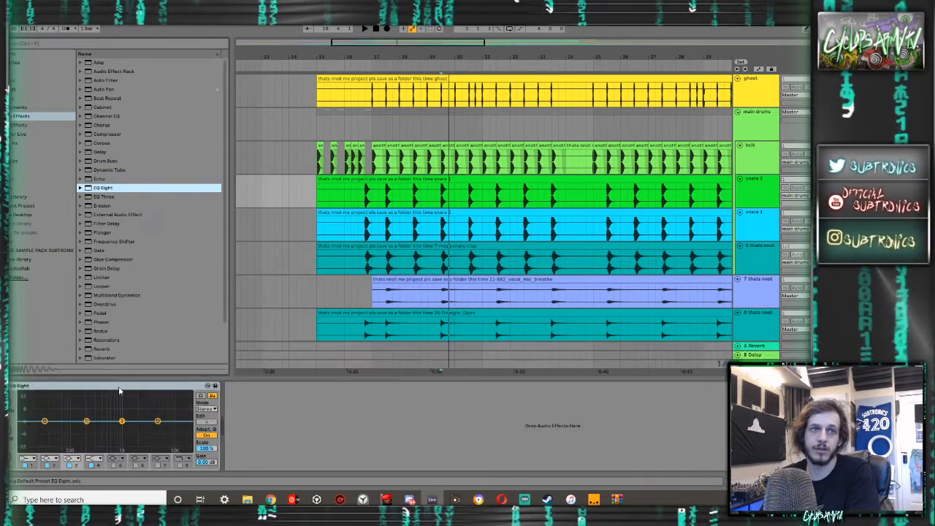
# - Cut the snare 2 track's low end with EQ Eight band 1 as a high-pass at about 300 Hz
pyautogui.moveTo(44, 421); pyautogui.dragTo(47, 432)
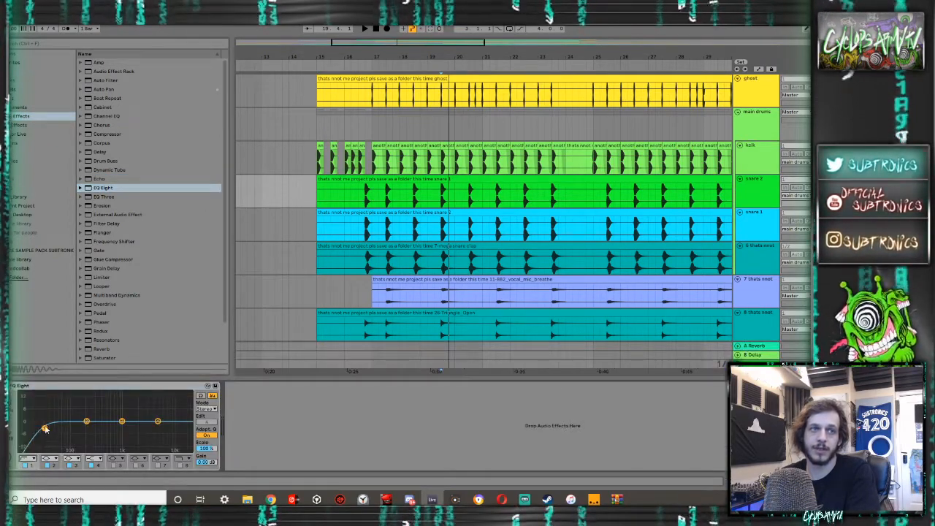
pyautogui.press('space')
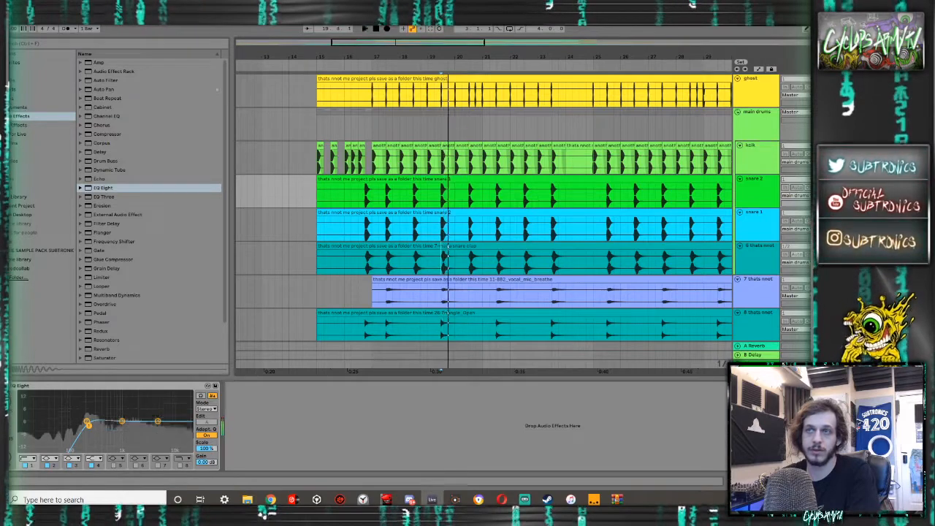
pyautogui.moveTo(88, 426); pyautogui.dragTo(93, 426)
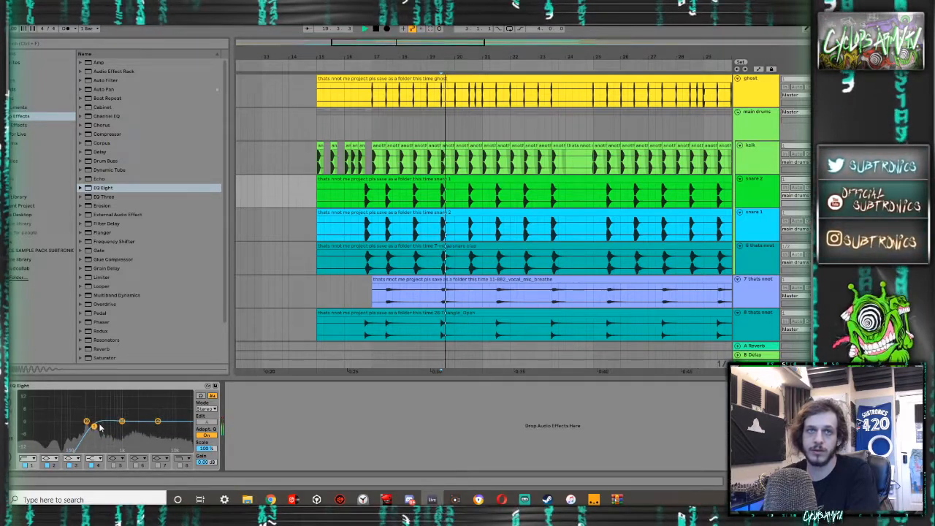
pyautogui.press('space')
# - Try to remove a tiny slice from the start of the snare at 19.3.1 on the snare 2 track and fade in the remainder
pyautogui.scroll(10, 445, 183)
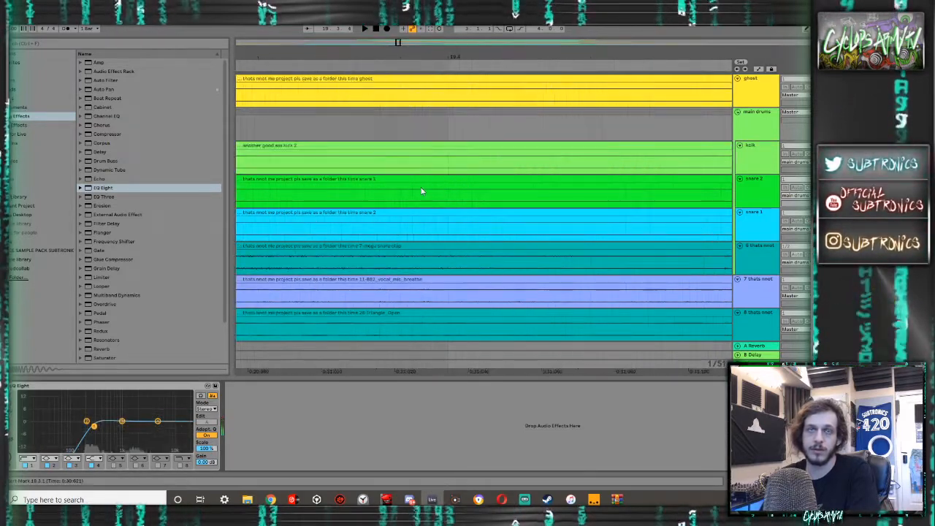
pyautogui.scroll(-4, 418, 192)
pyautogui.hscroll(-2, 394, 192)
pyautogui.scroll(6, 365, 191)
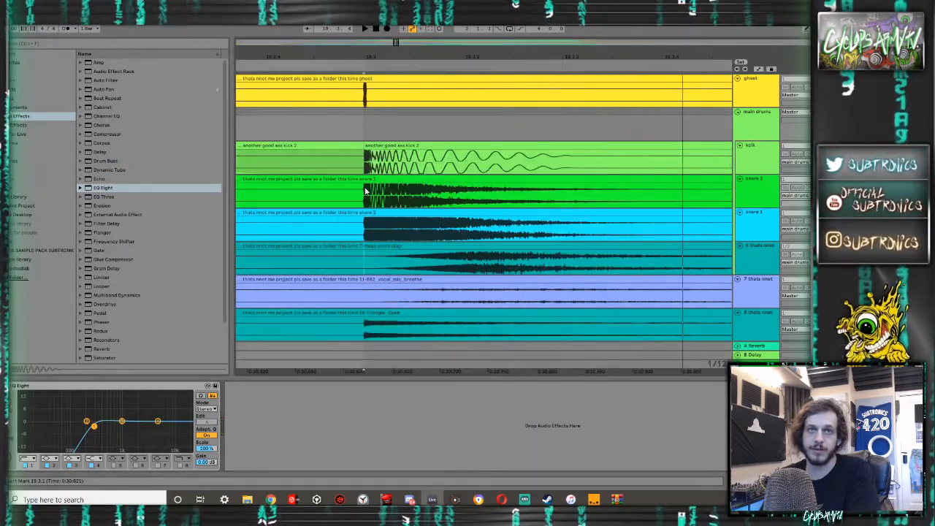
pyautogui.moveTo(364, 191)
pyautogui.mouseDown()
pyautogui.moveTo(451, 195)
pyautogui.moveTo(373, 191)
pyautogui.mouseUp()
pyautogui.press('0')
pyautogui.press('Delete')
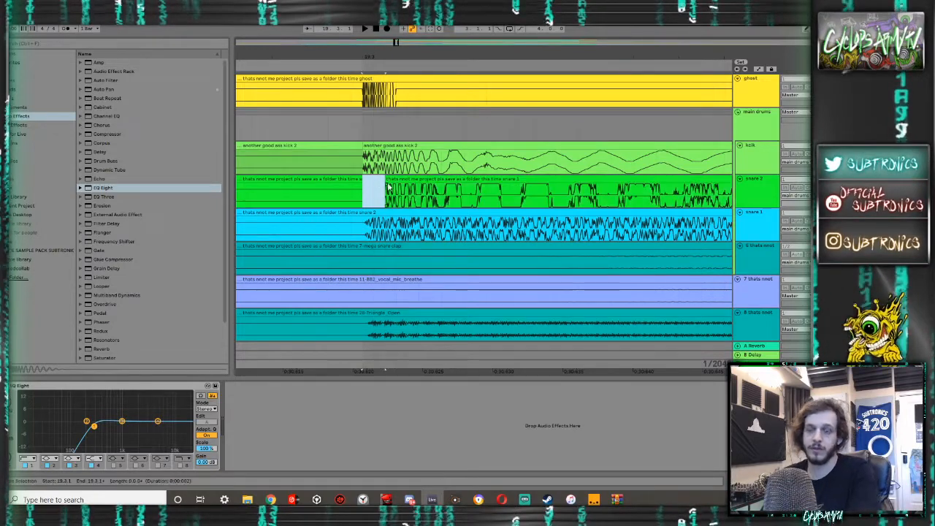
pyautogui.moveTo(389, 186); pyautogui.dragTo(421, 187)
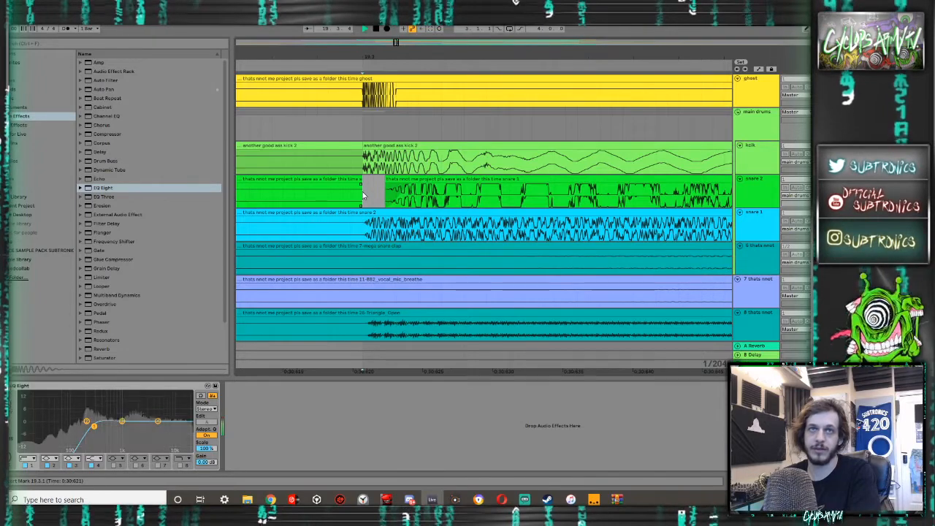
# - Undo the slice removal at the snare's start on the snare 2 track, playing the hit between undos
pyautogui.press('space')
pyautogui.hotkey('ctrl', 'z')
pyautogui.hotkey('ctrl', 'z')
pyautogui.press('space')
pyautogui.press('space')
pyautogui.hotkey('ctrl', 'z')
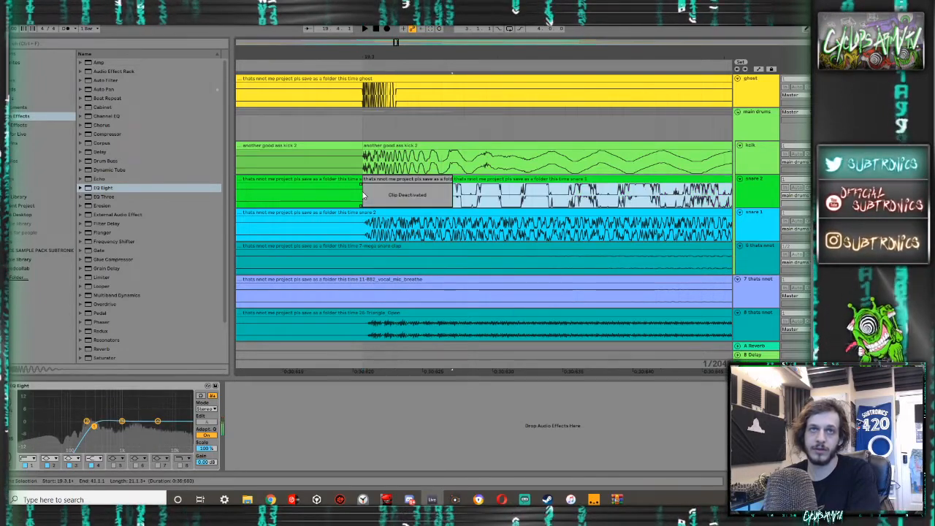
pyautogui.hotkey('ctrl', 'z')
pyautogui.press('space')
pyautogui.hotkey('ctrl', 'z')
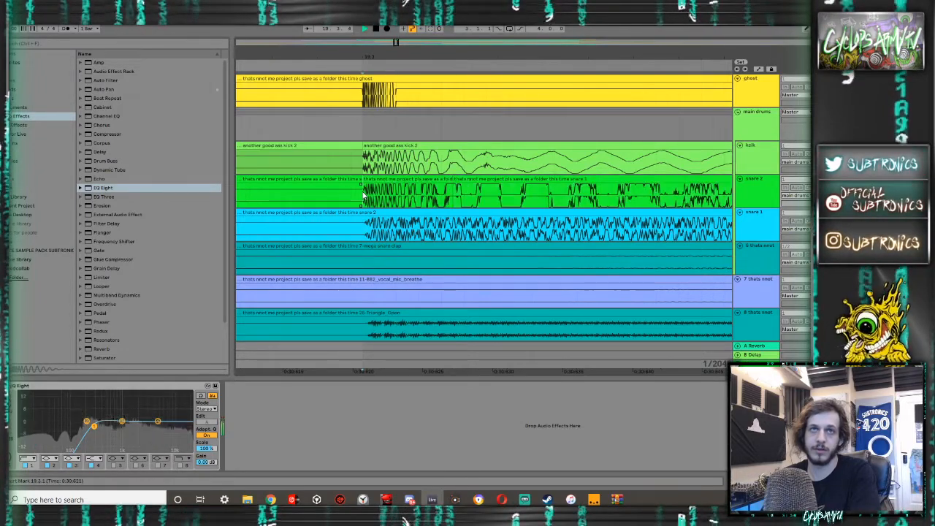
pyautogui.hotkey('ctrl', 'z')
pyautogui.press('space')
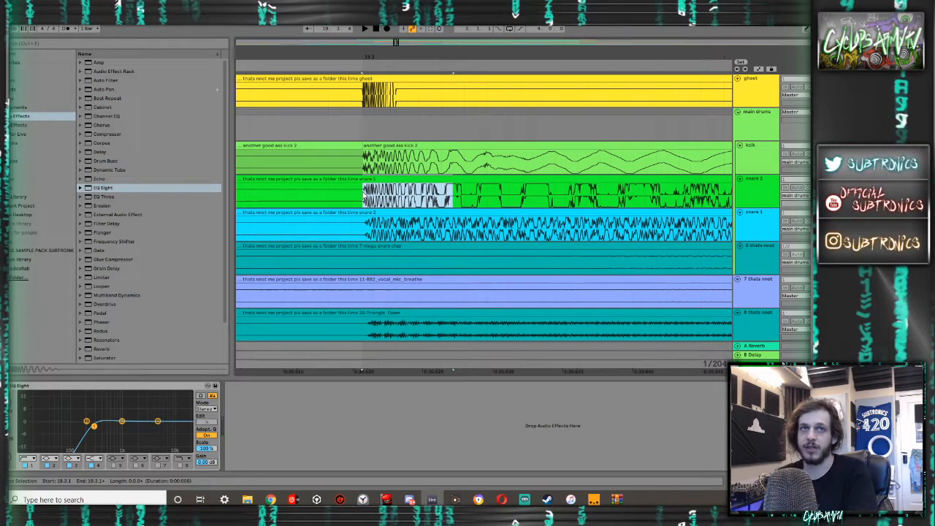
# - Examine how the kick and snare waveforms line up at the 19.3.1 hit
pyautogui.scroll(5, 364, 196)
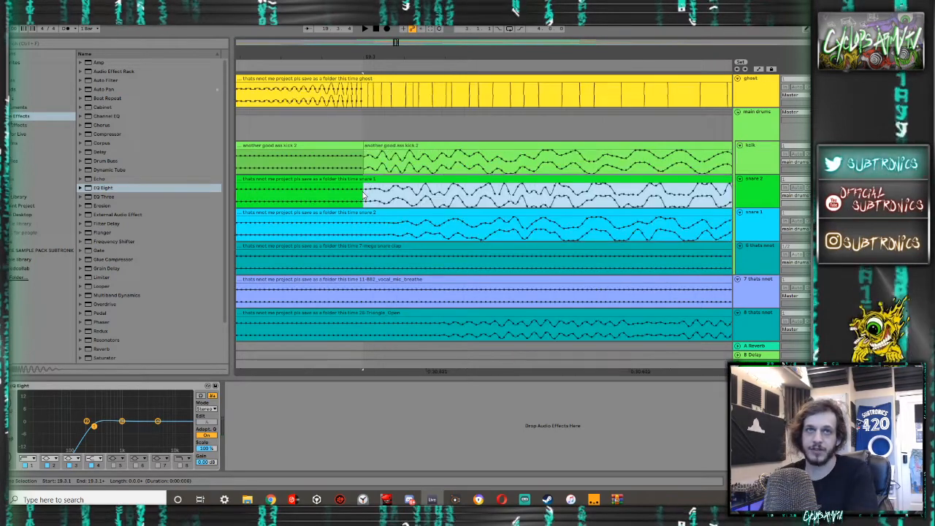
pyautogui.click(380, 194)
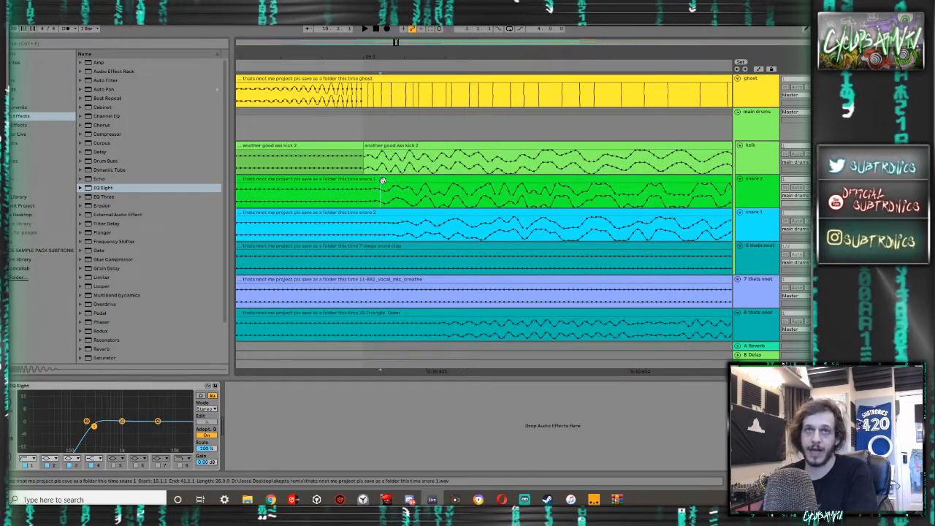
pyautogui.scroll(-5, 382, 181)
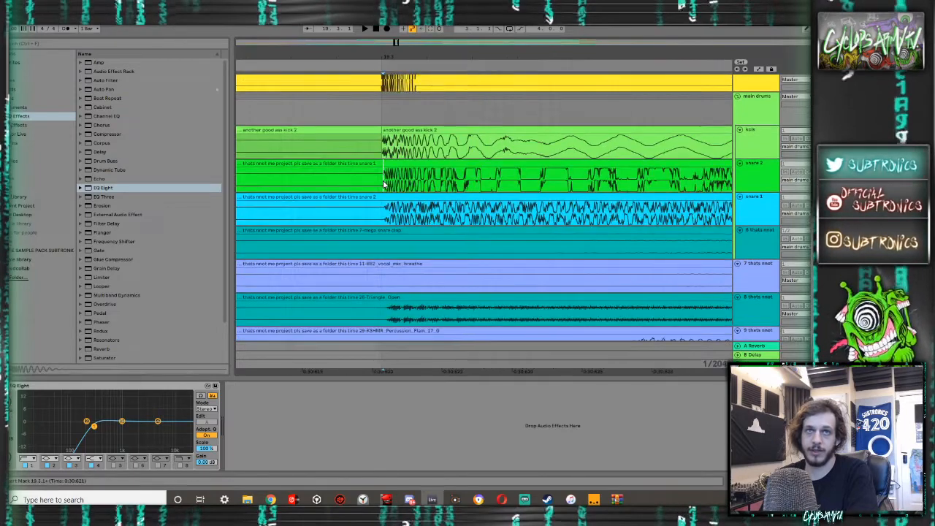
pyautogui.scroll(-3, 383, 185)
pyautogui.scroll(6, 381, 184)
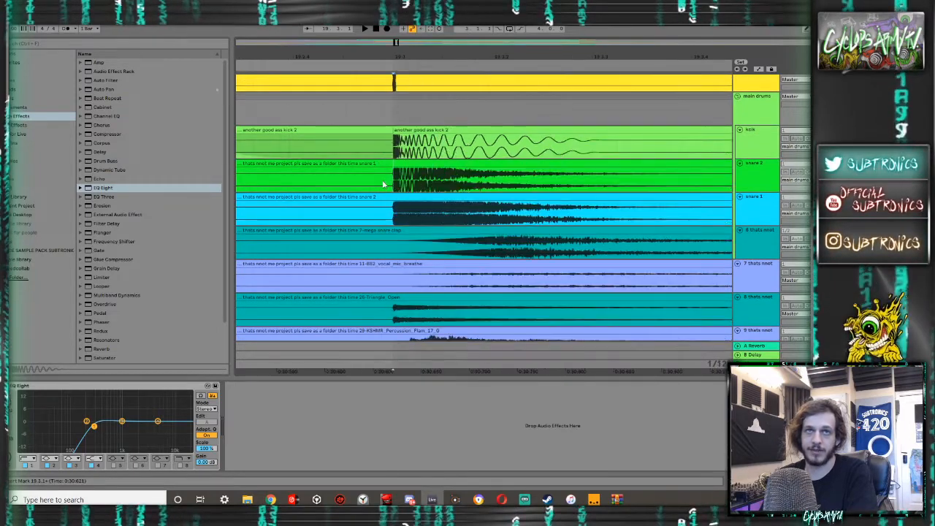
pyautogui.scroll(-3, 380, 184)
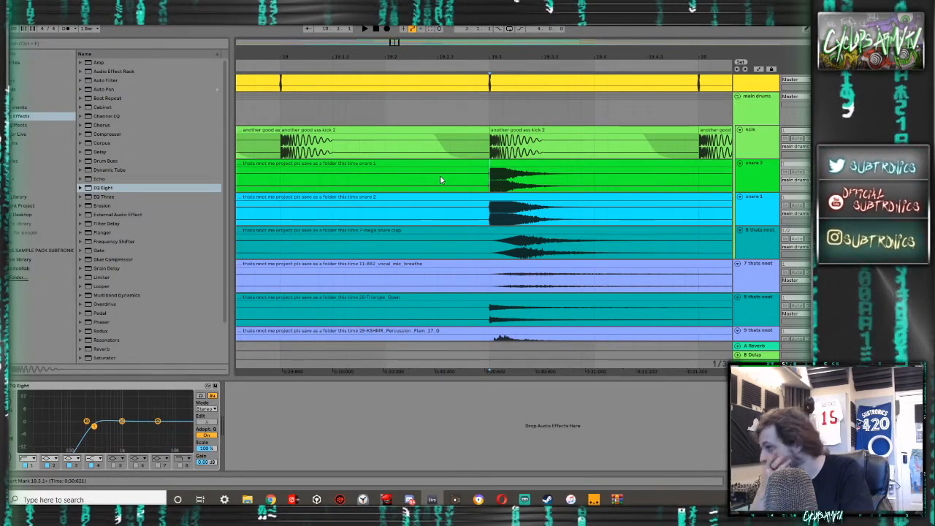
pyautogui.scroll(1, 501, 180)
pyautogui.scroll(4, 501, 181)
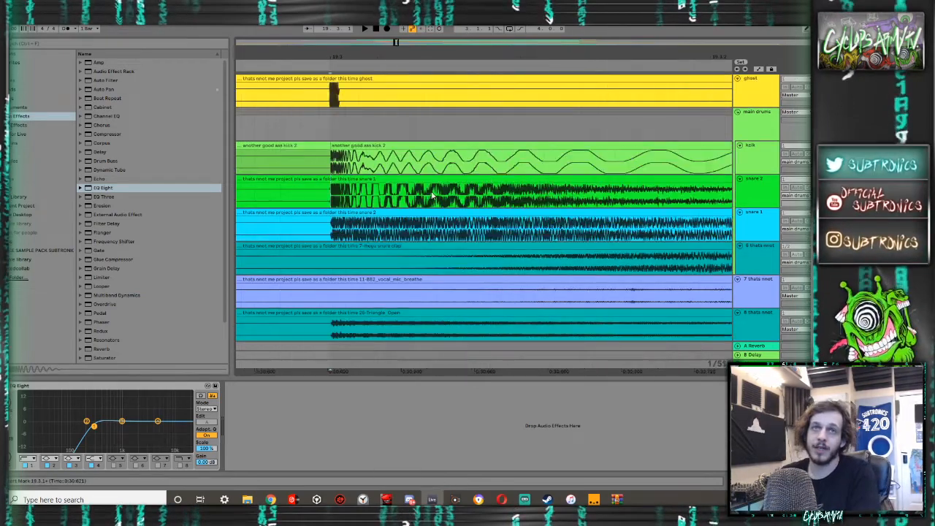
pyautogui.scroll(3, 336, 193)
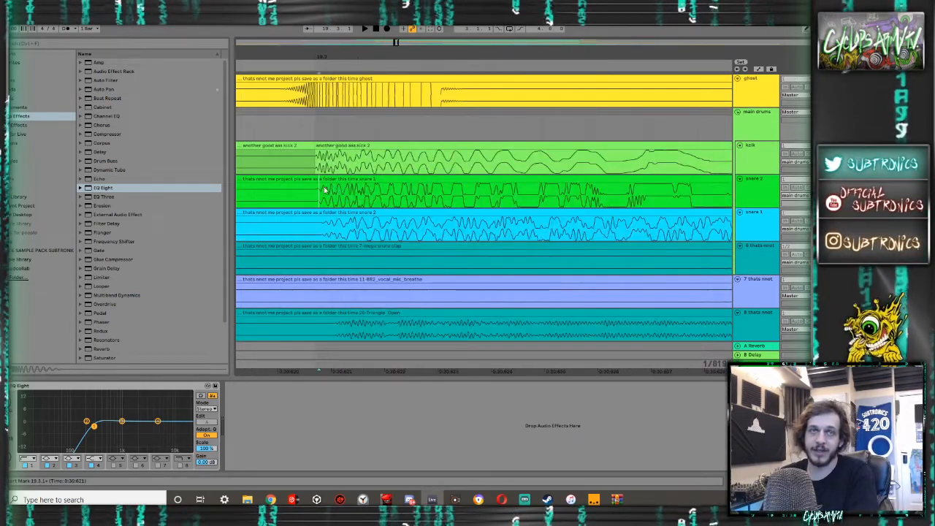
pyautogui.scroll(-3, 325, 190)
pyautogui.scroll(-5, 321, 192)
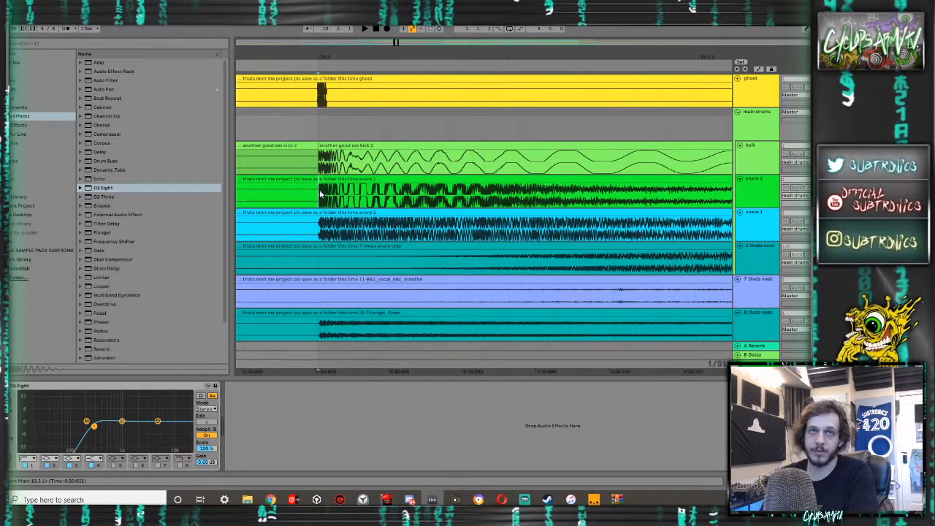
# - Split the snare 2 track's clip at its transient just after 19.3.1 and shift it earlier to line up with the kick
pyautogui.press('space')
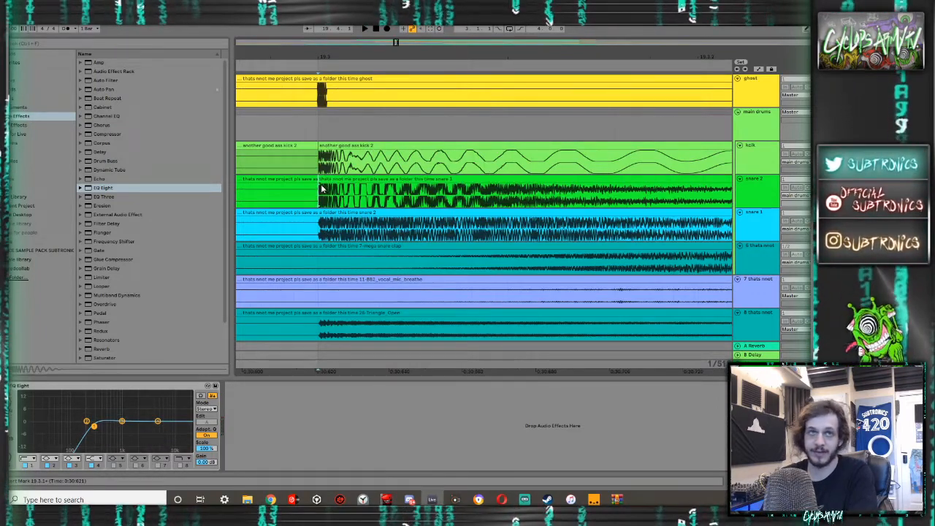
pyautogui.press('space')
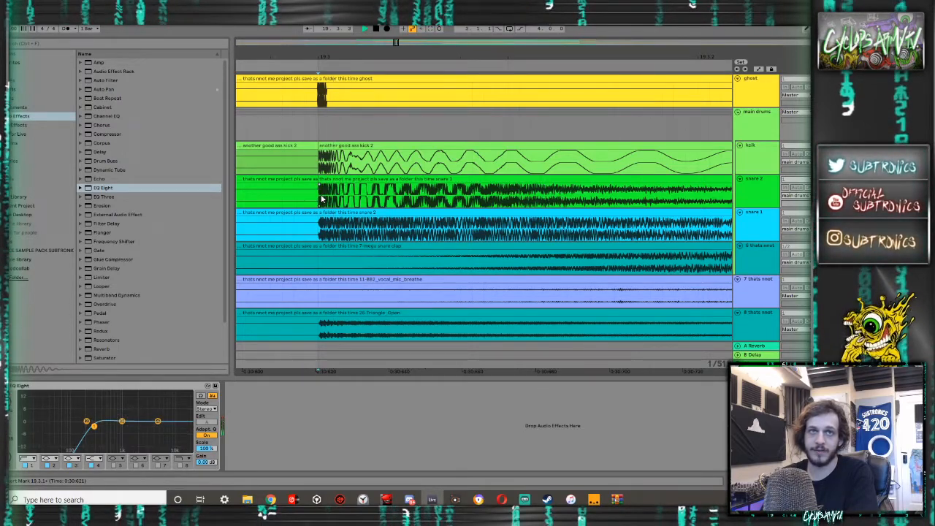
pyautogui.press('space')
pyautogui.scroll(10, 324, 190)
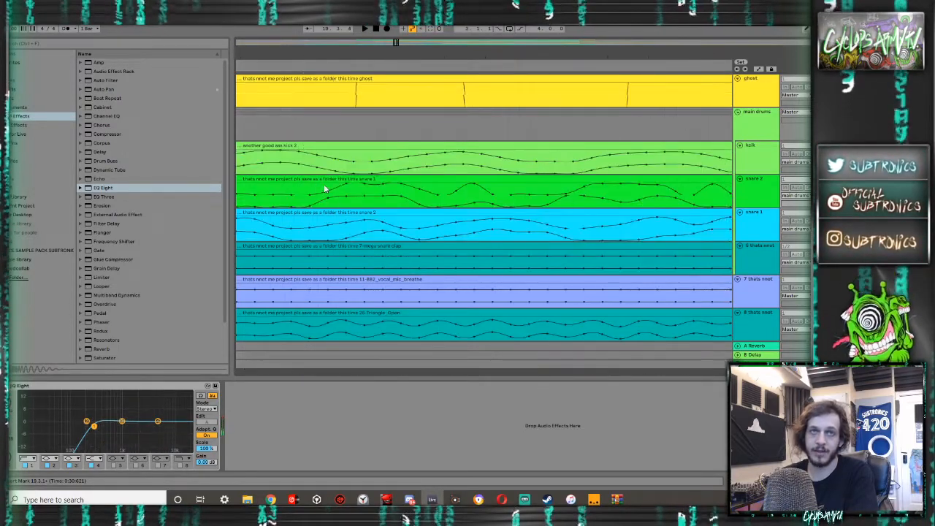
pyautogui.scroll(-10, 324, 190)
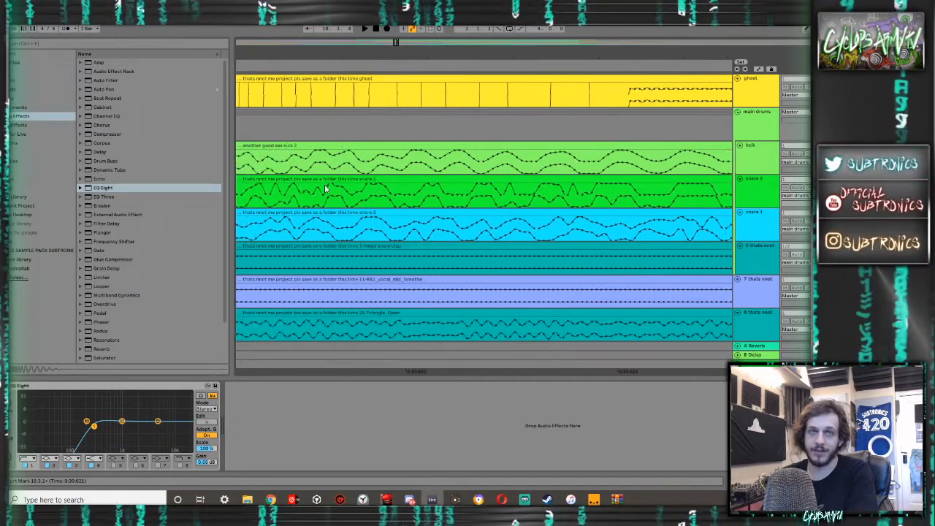
pyautogui.scroll(6, 325, 190)
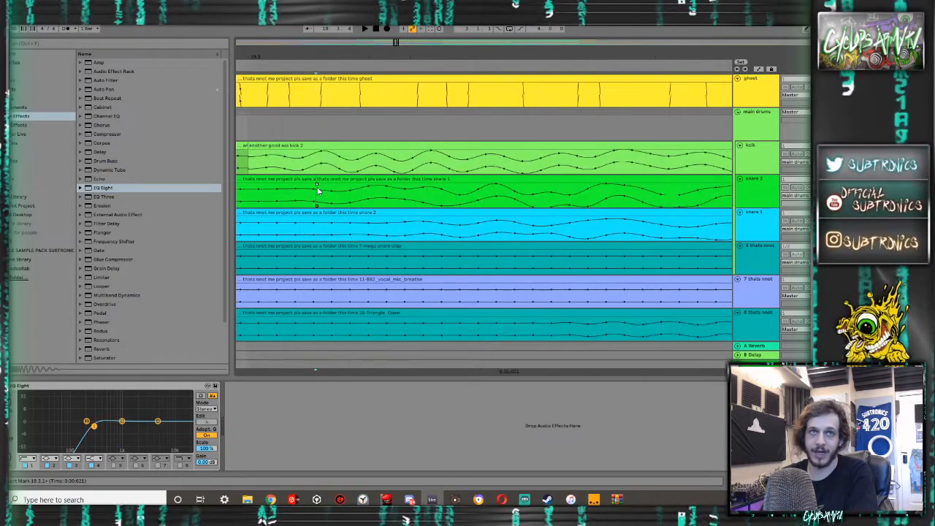
pyautogui.scroll(-5, 318, 190)
pyautogui.click(329, 181)
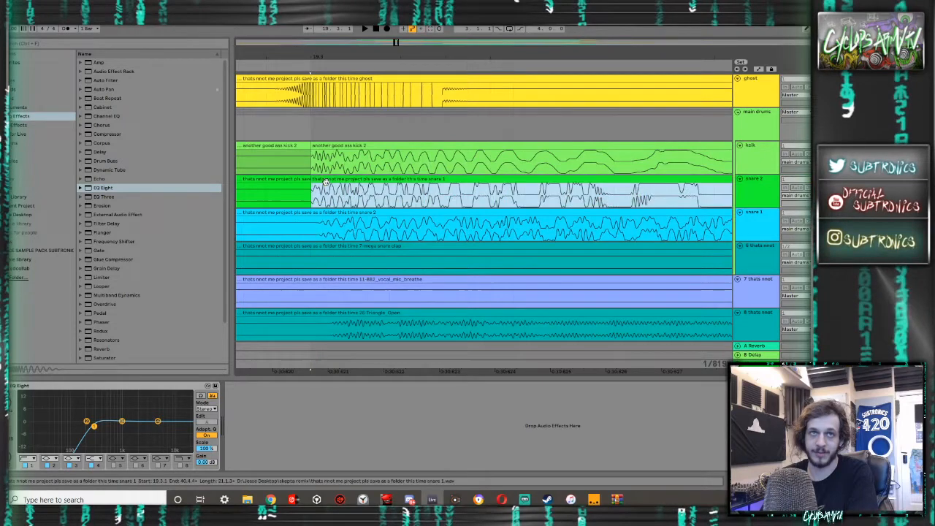
# - Play the snare 2 hit at 19.3.1 in its shifted and original positions to compare the timing
pyautogui.press('space')
pyautogui.press('space')
pyautogui.moveTo(324, 181); pyautogui.dragTo(331, 181)
pyautogui.click(319, 190)
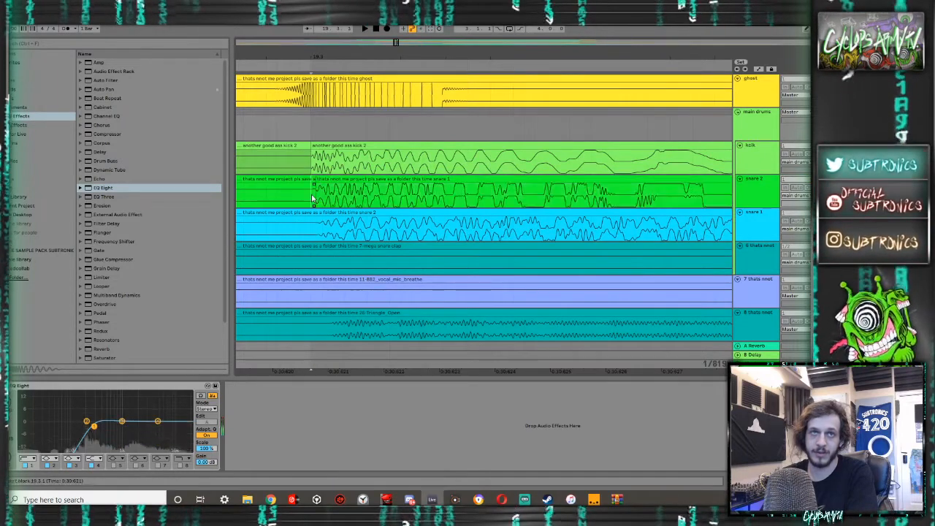
pyautogui.press('space')
pyautogui.press('space')
pyautogui.click(320, 191)
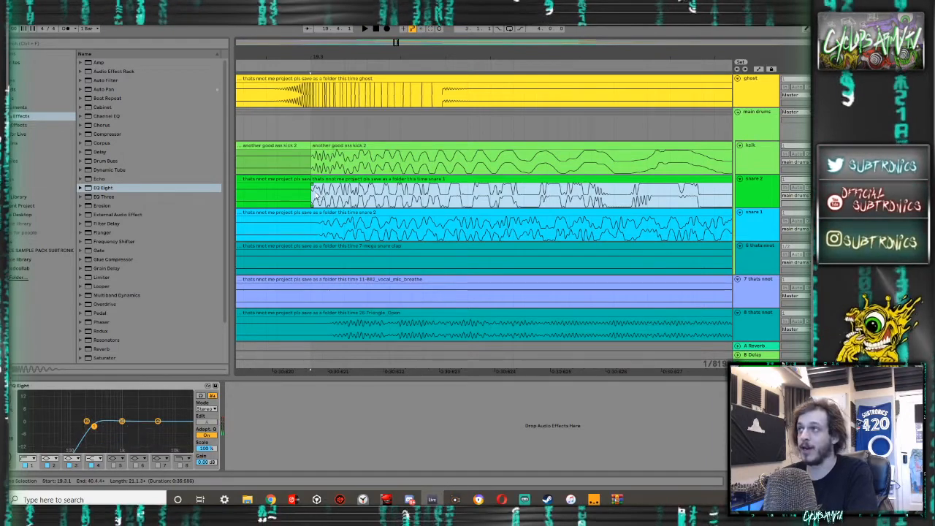
# - Trim the flat start of the split snare 2 clip and realign it with the kick at 19.3.1
pyautogui.press('+')
pyautogui.press('+')
pyautogui.press('+')
pyautogui.press('+')
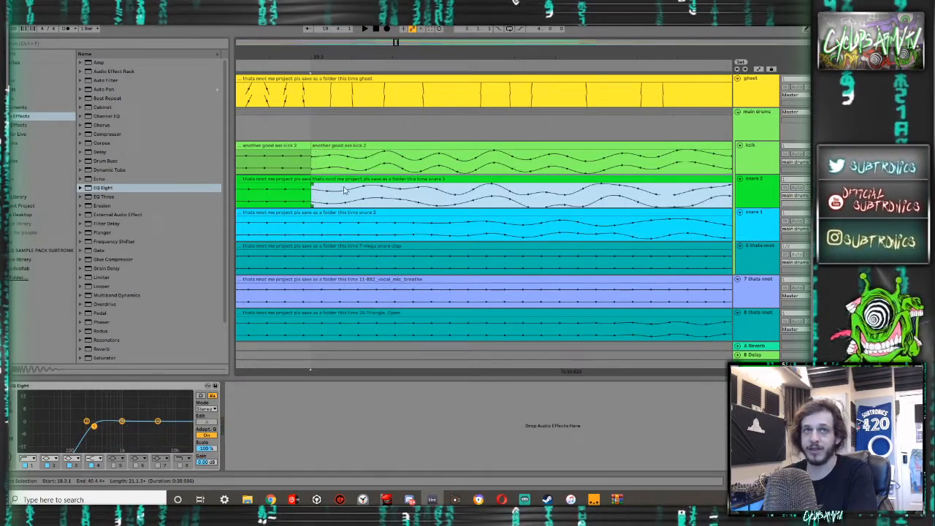
pyautogui.moveTo(312, 183)
pyautogui.mouseDown()
pyautogui.moveTo(345, 184)
pyautogui.moveTo(330, 181)
pyautogui.mouseUp()
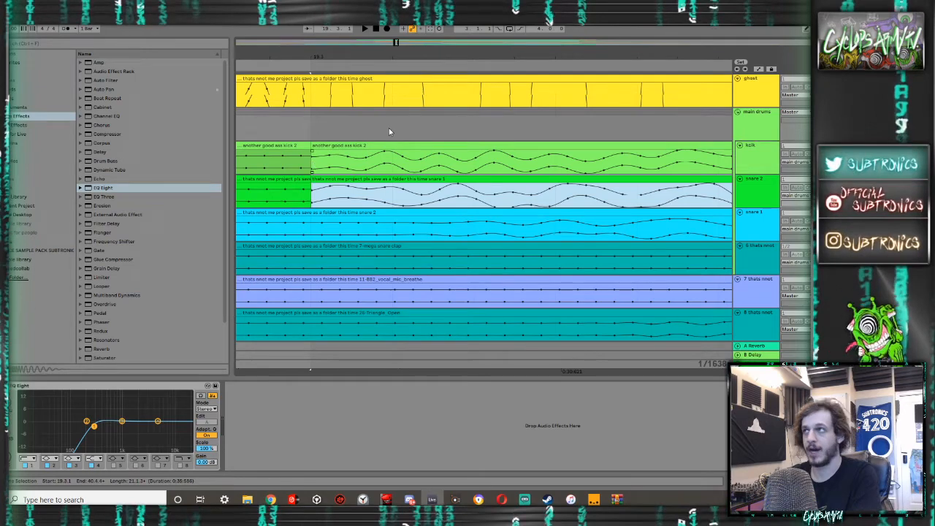
pyautogui.scroll(-2, 340, 183)
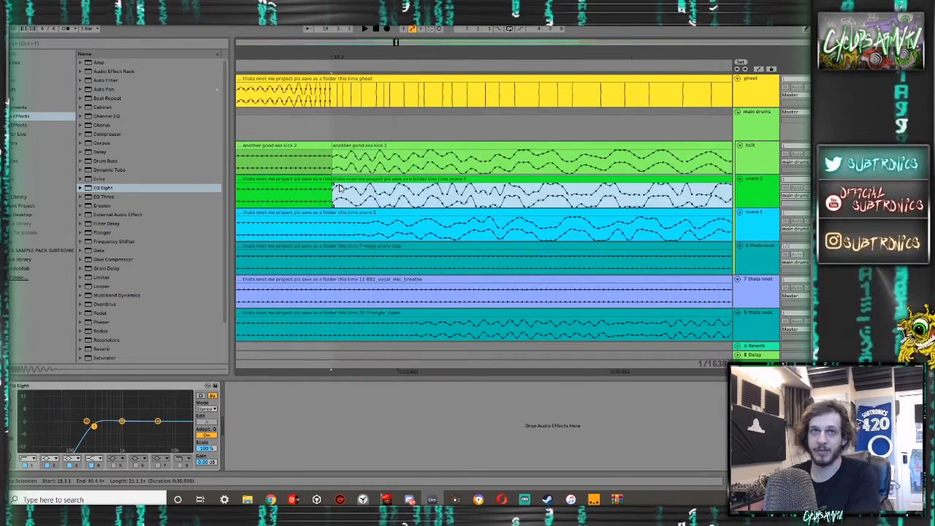
# - Split the snare 1 track's clip at its transient just after 19.3.1 and shift it earlier to line up with the kick
pyautogui.click(373, 232)
pyautogui.scroll(2, 374, 230)
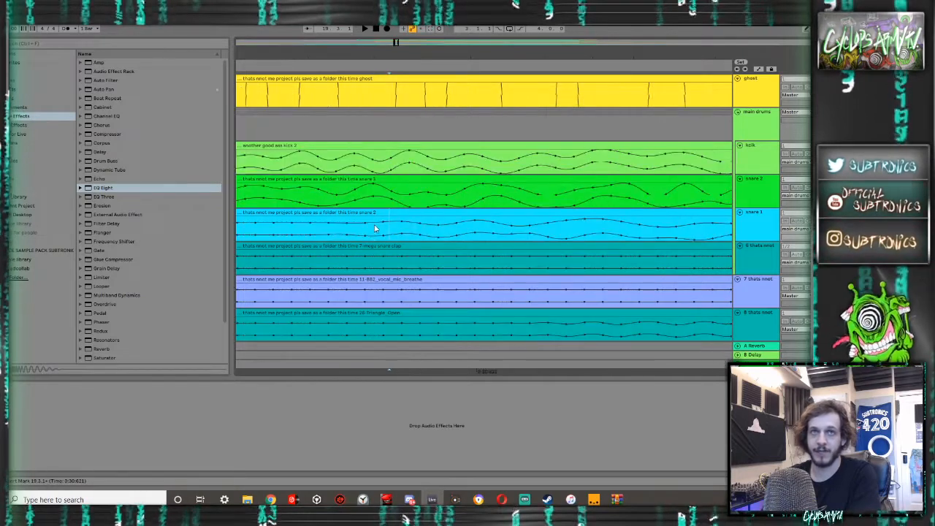
pyautogui.scroll(-3, 374, 228)
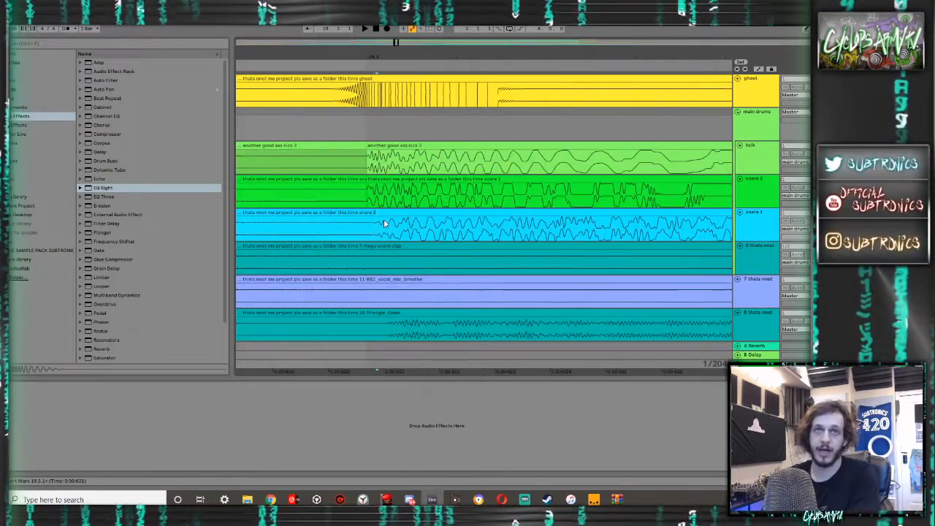
pyautogui.moveTo(390, 213); pyautogui.dragTo(382, 225)
pyautogui.scroll(2, 378, 231)
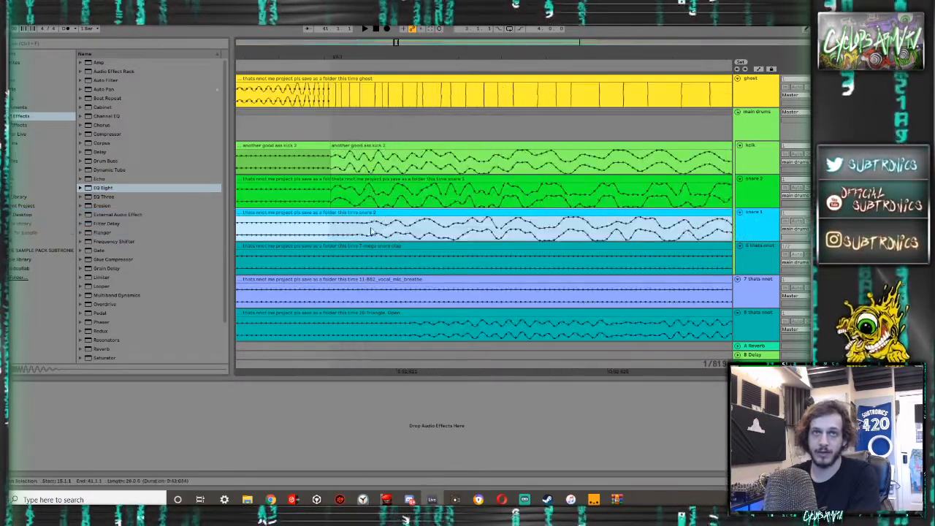
pyautogui.click(369, 229)
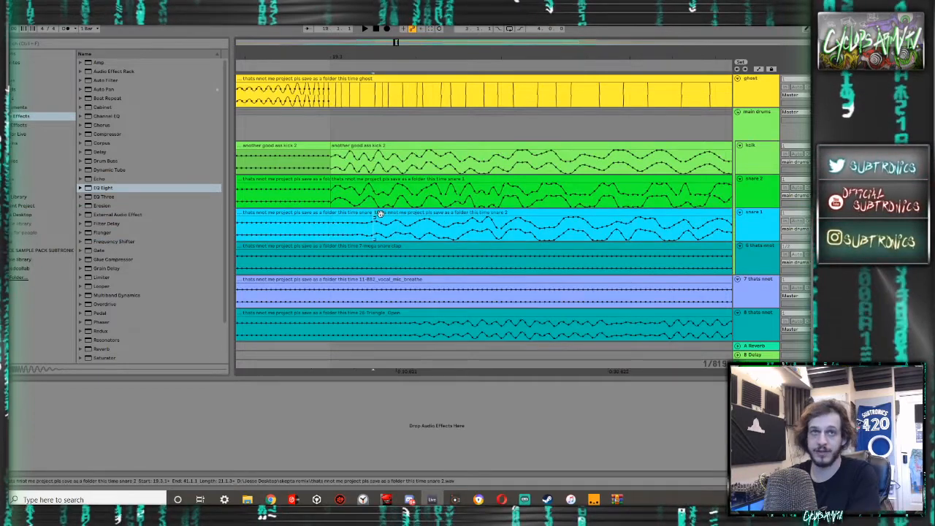
pyautogui.click(380, 214)
pyautogui.scroll(3, 333, 225)
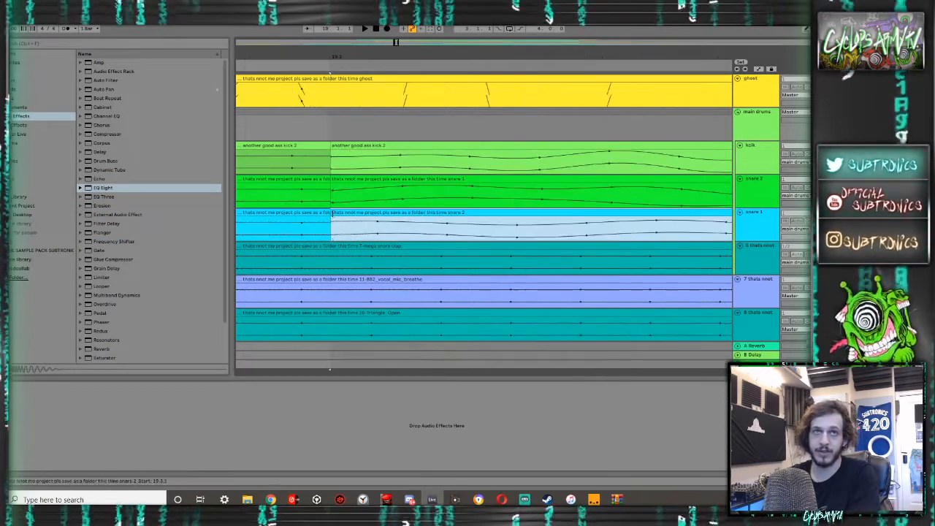
# - Trim the flat start of the split snare 1 clip to sit at 19.3.1 and extend the preceding clip to meet it
pyautogui.scroll(-3, 333, 213)
pyautogui.moveTo(315, 214); pyautogui.dragTo(366, 212)
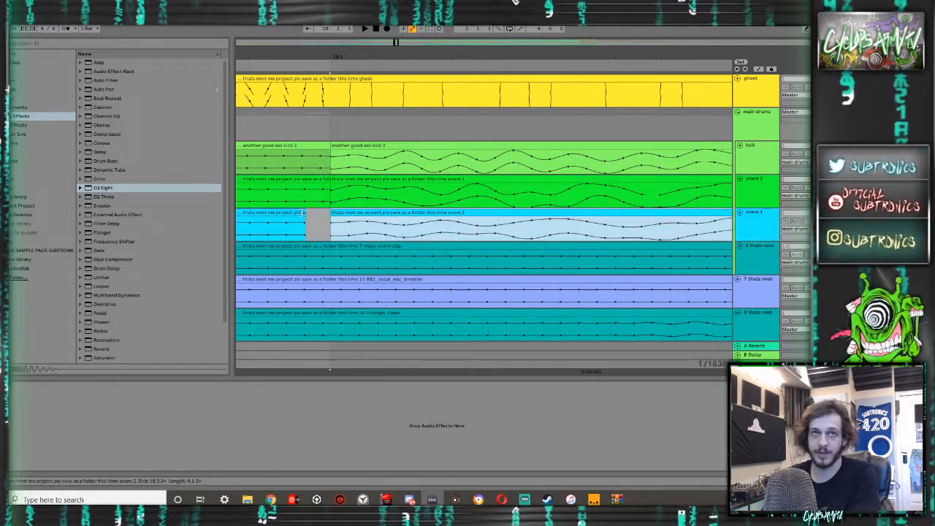
pyautogui.moveTo(298, 212); pyautogui.dragTo(323, 213)
pyautogui.click(332, 227)
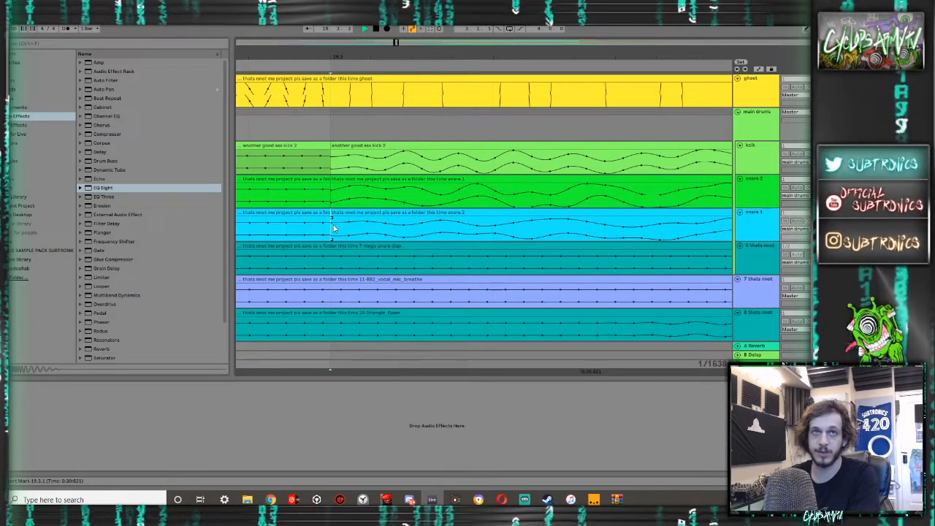
# - Play the snare 1 hit at 19.3.1 with and without its trimmed start to compare the timing
pyautogui.hotkey('ctrl', 'z')
pyautogui.hotkey('ctrl', 'z')
pyautogui.hotkey('ctrl', 'z')
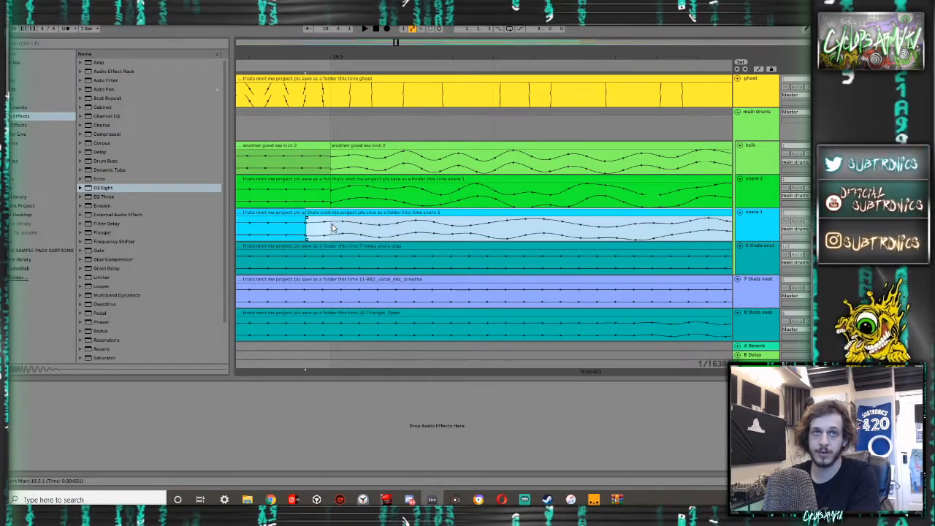
pyautogui.hotkey('ctrl', 'z')
pyautogui.press('space')
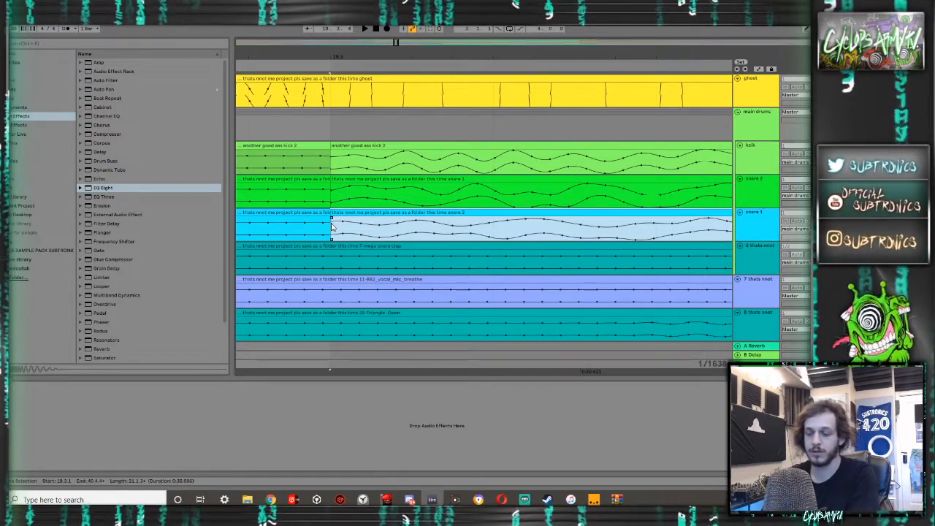
pyautogui.hotkey('ctrl', 'y')
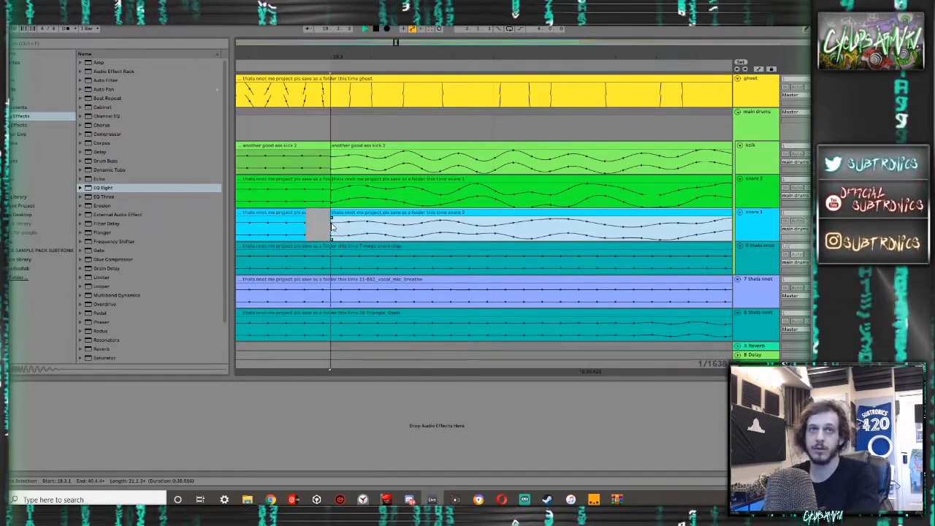
pyautogui.press('space')
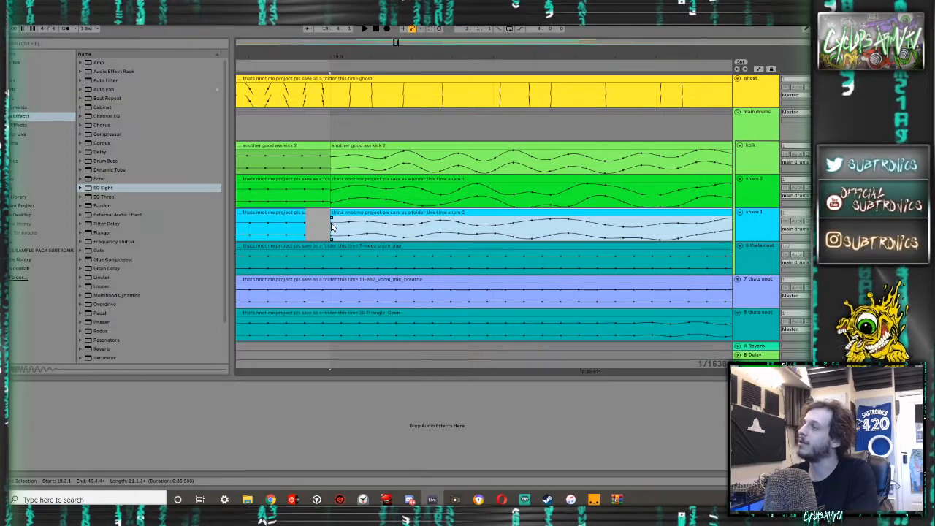
pyautogui.hotkey('ctrl', 'z')
pyautogui.hotkey('ctrl', 'z')
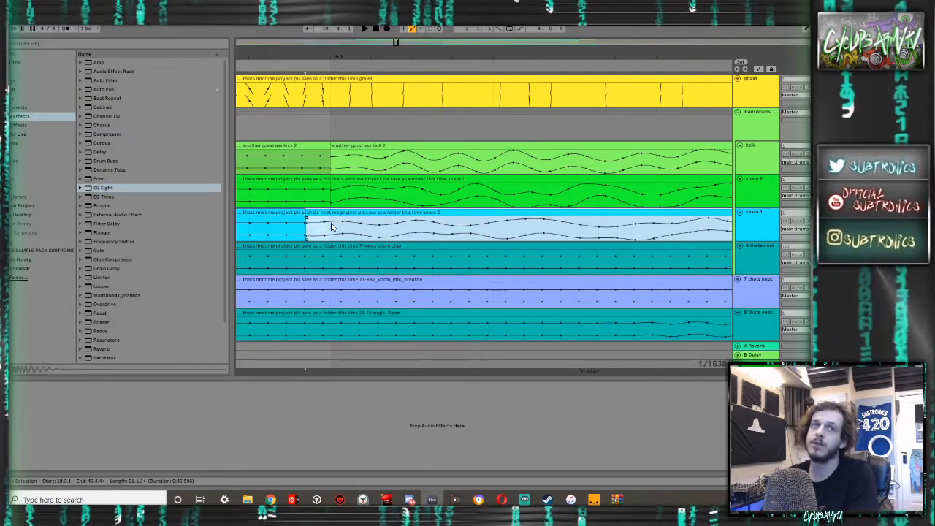
pyautogui.press('space')
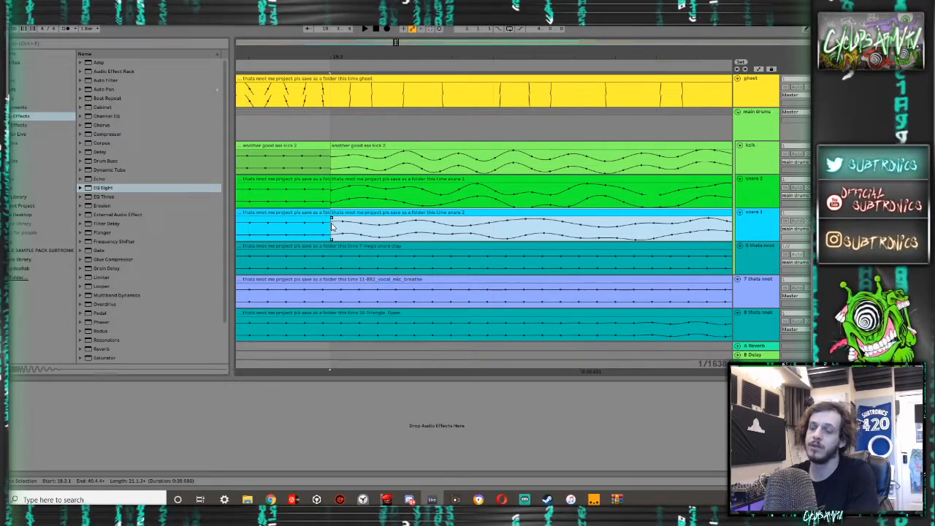
pyautogui.hotkey('ctrl', 'y')
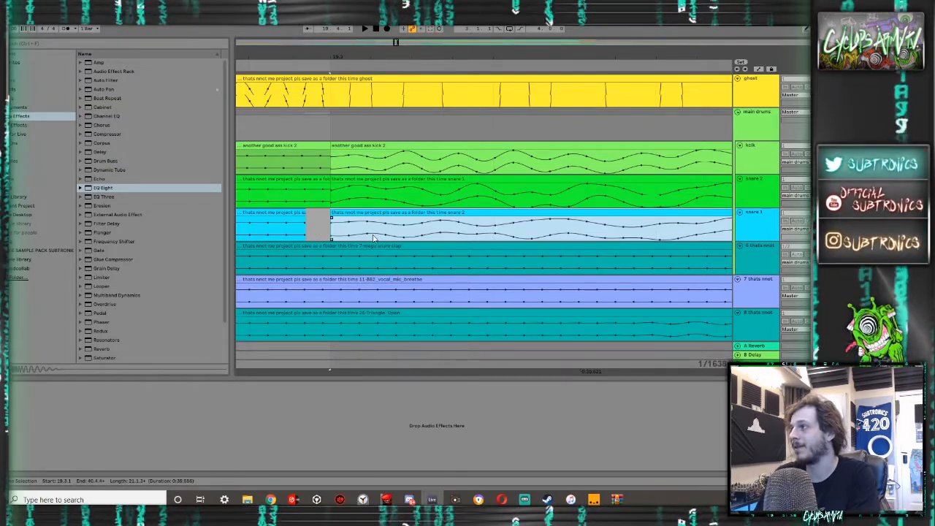
# - Examine how the snare layers line up with the kick at the earlier 17.3.1 hit
pyautogui.scroll(8, 362, 236)
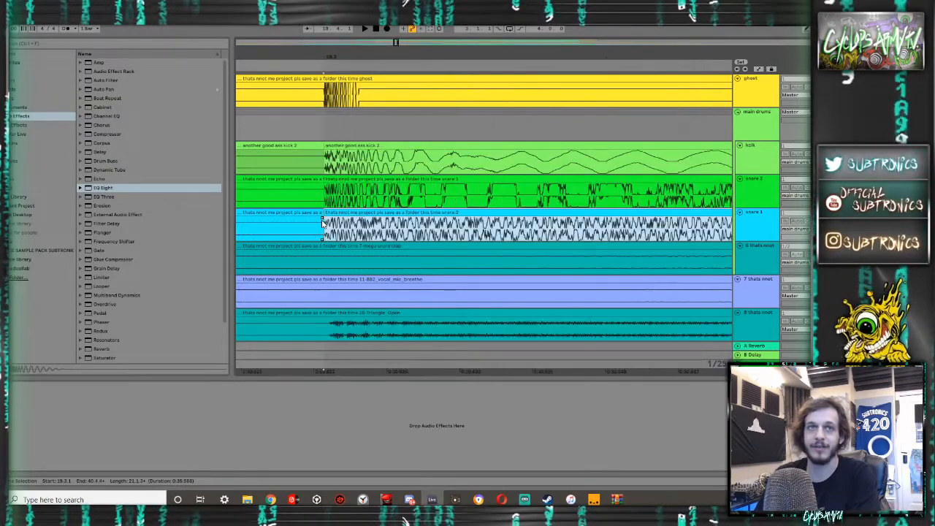
pyautogui.scroll(-10, 320, 223)
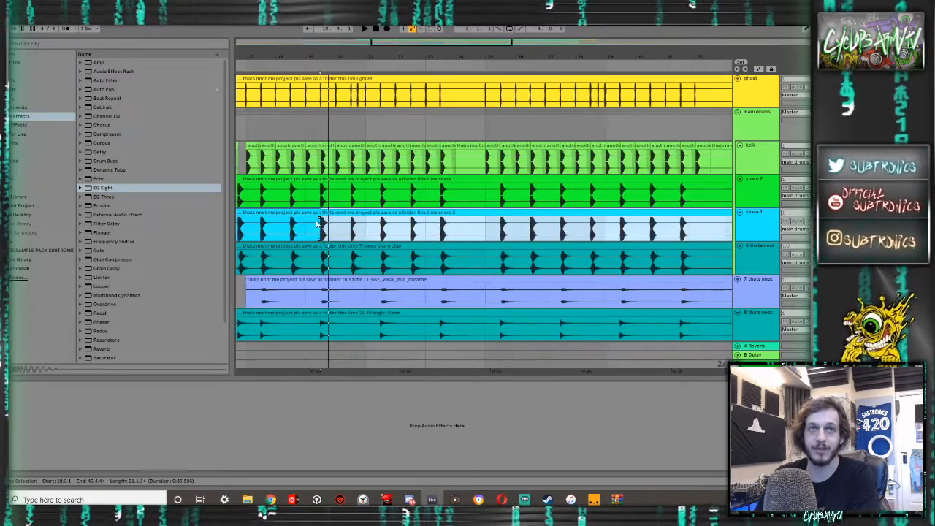
pyautogui.scroll(8, 317, 223)
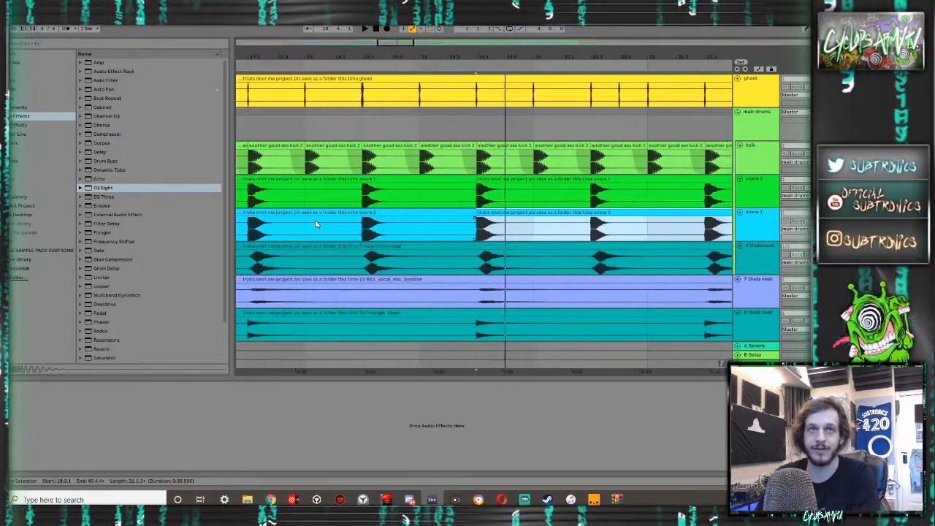
pyautogui.hscroll(-5, 316, 224)
pyautogui.scroll(-10, 316, 224)
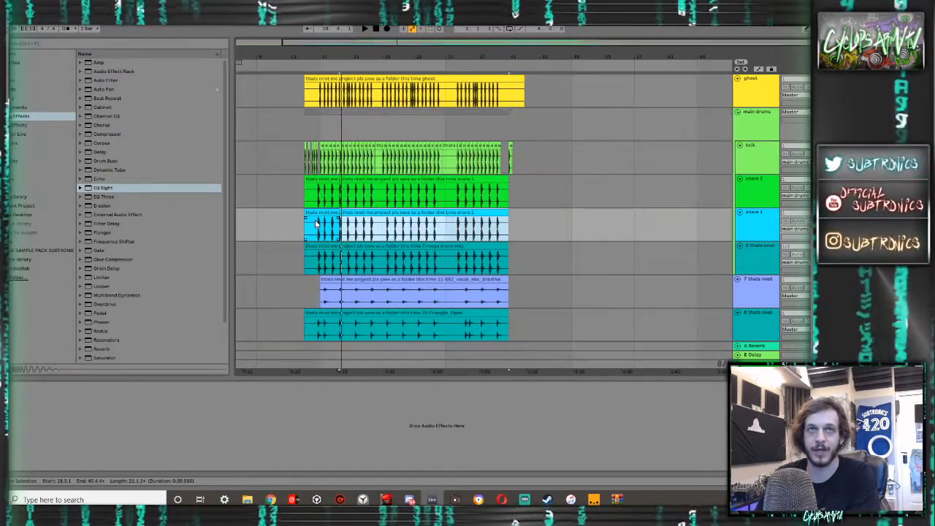
pyautogui.scroll(10, 318, 216)
pyautogui.scroll(5, 318, 216)
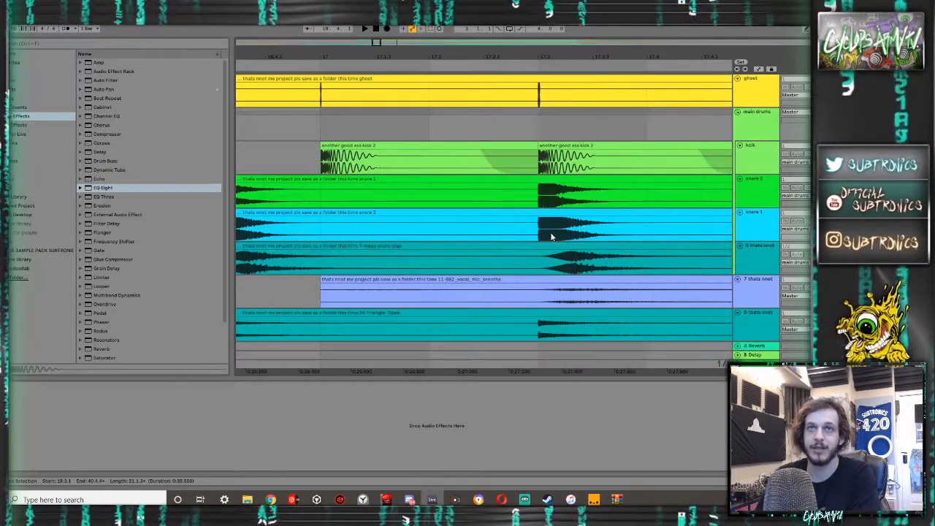
pyautogui.scroll(6, 508, 229)
pyautogui.scroll(6, 508, 229)
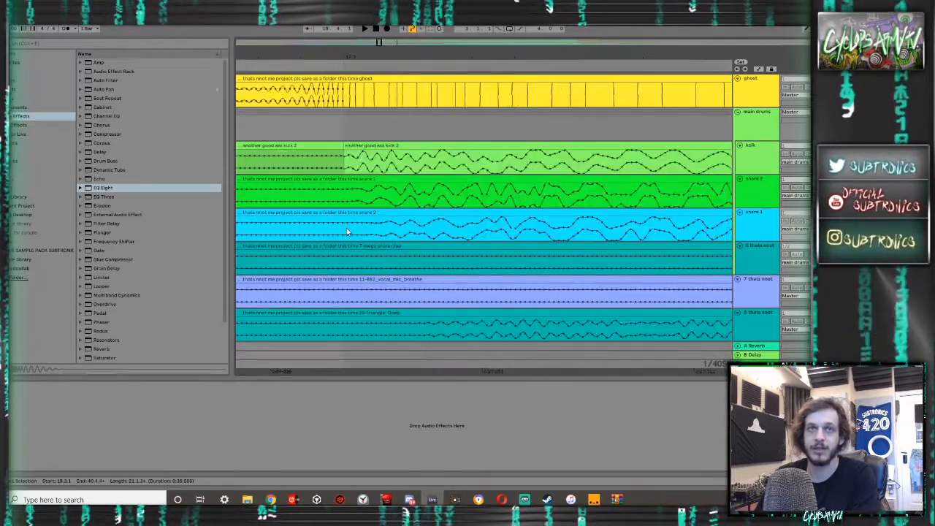
pyautogui.scroll(-8, 347, 232)
pyautogui.scroll(-3, 552, 222)
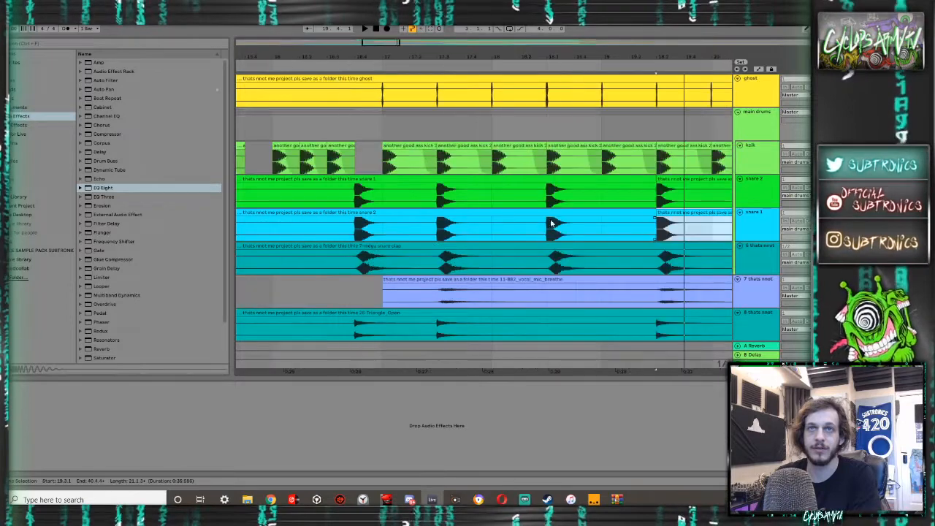
# - Copy the aligned snare hit from 19.3.1 to 20.1.1 on both snare tracks and paste it at 17.3.1
pyautogui.moveTo(693, 232); pyautogui.dragTo(637, 194)
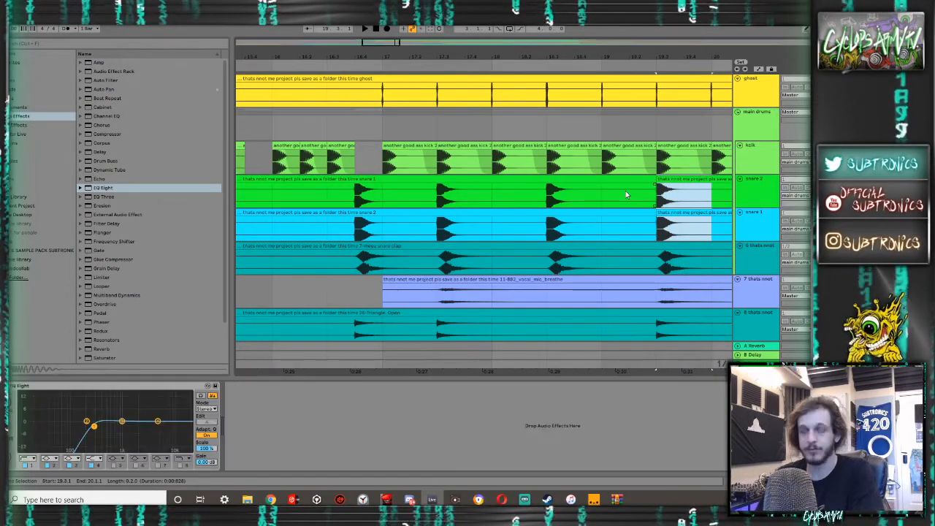
pyautogui.click(441, 196)
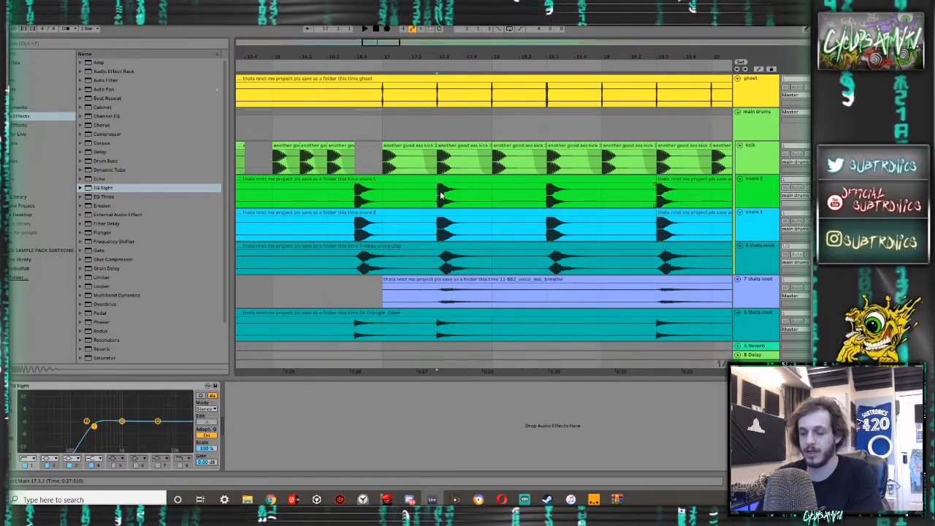
pyautogui.hotkey('ctrl', 'v')
# - Duplicate the one-bar snare section from 17.3.1 to 18.3.1 on both snare tracks repeatedly up to 24.3.1
pyautogui.keyDown('shift'); pyautogui.click(546, 196); pyautogui.keyUp('shift')
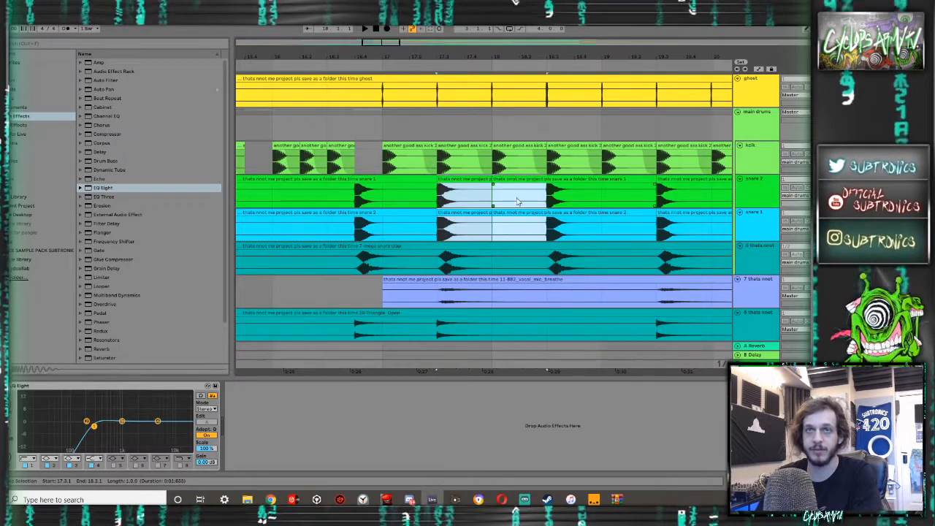
pyautogui.scroll(-3, 518, 201)
pyautogui.hotkey('ctrl', 'd')
pyautogui.hotkey('ctrl', 'd')
pyautogui.hotkey('ctrl', 'd')
pyautogui.hotkey('ctrl', 'd')
pyautogui.hotkey('ctrl', 'd')
pyautogui.hotkey('ctrl', 'd')
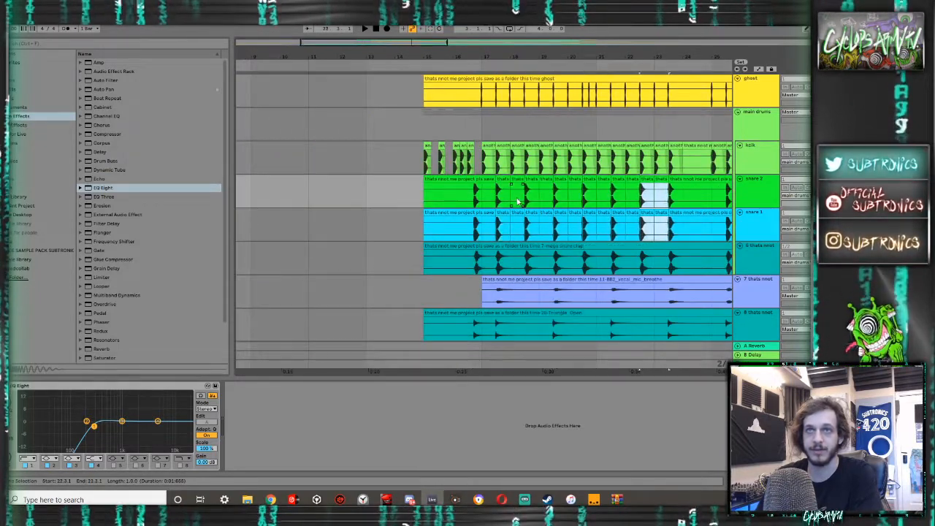
# - Paste the aligned one-bar snare section onto both snare tracks at 25.3.1
pyautogui.hscroll(2, 518, 201)
pyautogui.scroll(10, 657, 198)
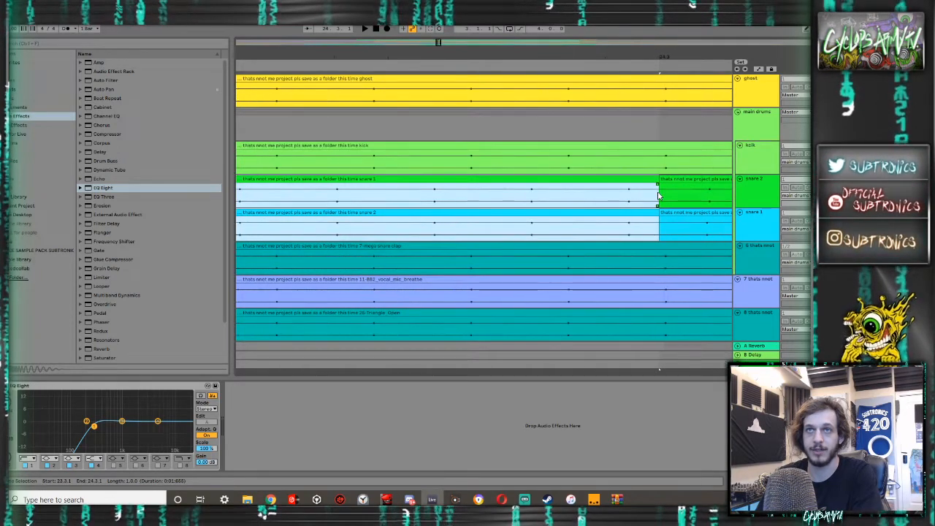
pyautogui.scroll(-10, 657, 196)
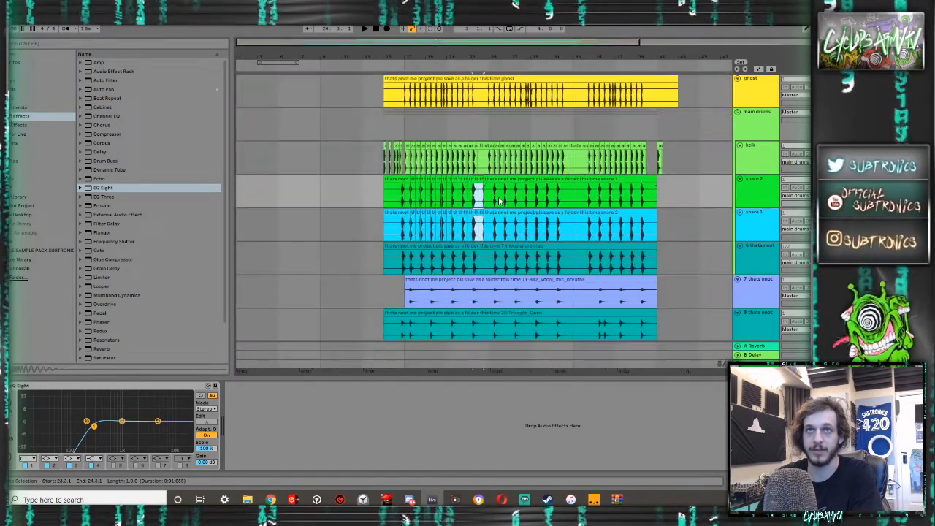
pyautogui.scroll(3, 495, 200)
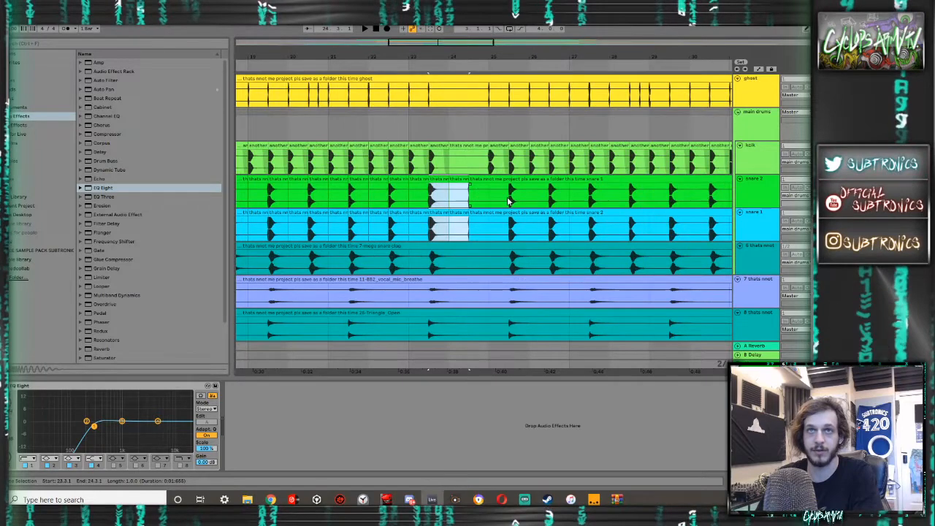
pyautogui.moveTo(453, 201); pyautogui.dragTo(514, 202)
pyautogui.click(520, 200)
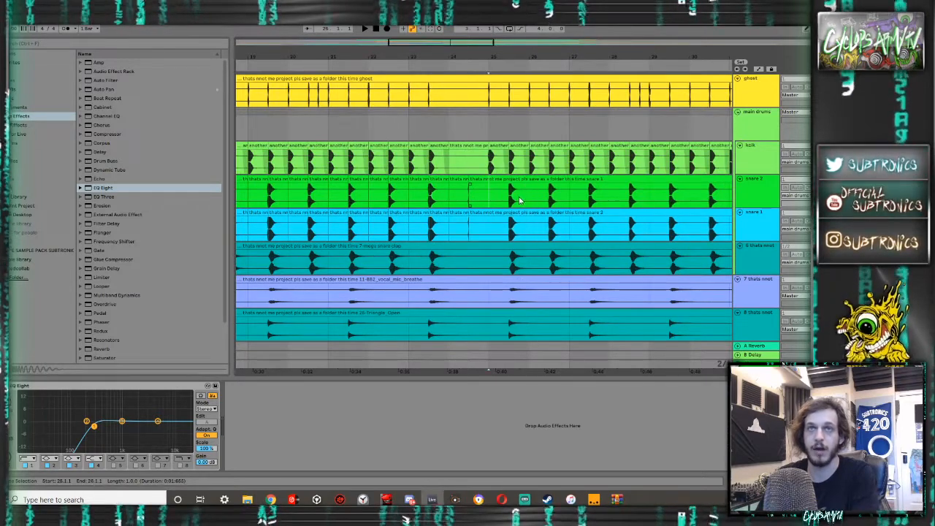
pyautogui.click(515, 201)
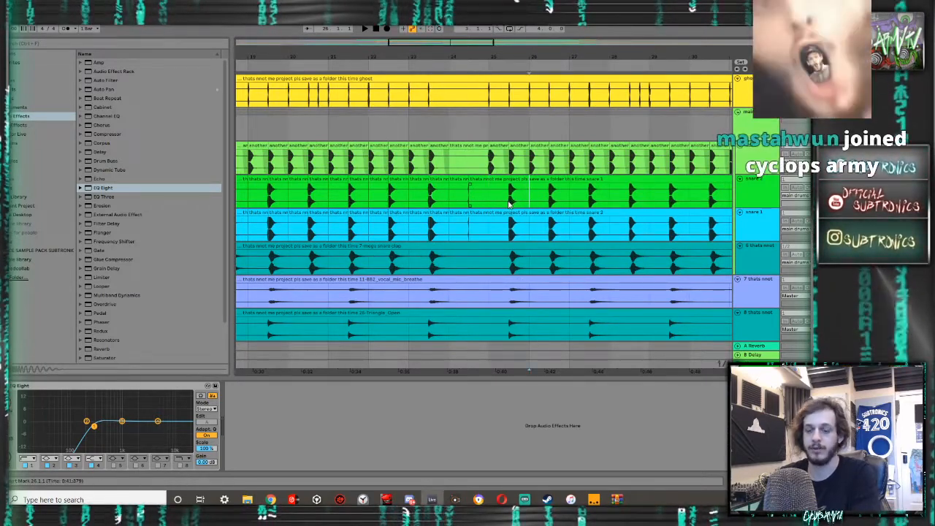
pyautogui.click(510, 203)
pyautogui.hotkey('ctrl', 'v')
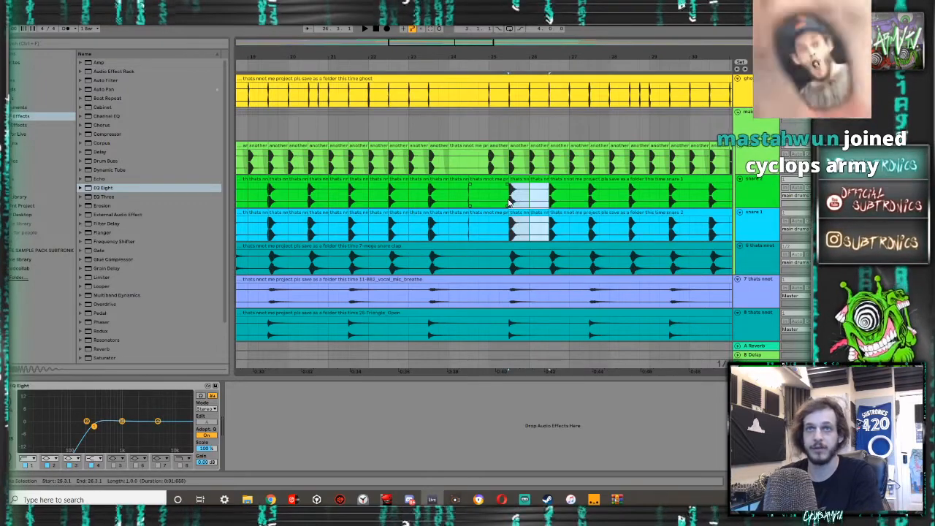
# - Duplicate the pasted one-bar snare section on both snare tracks repeatedly up to 32.3.1
pyautogui.hotkey('ctrl', 'd')
pyautogui.hotkey('ctrl', 'd')
pyautogui.hotkey('ctrl', 'd')
pyautogui.hotkey('ctrl', 'd')
pyautogui.hotkey('ctrl', 'd')
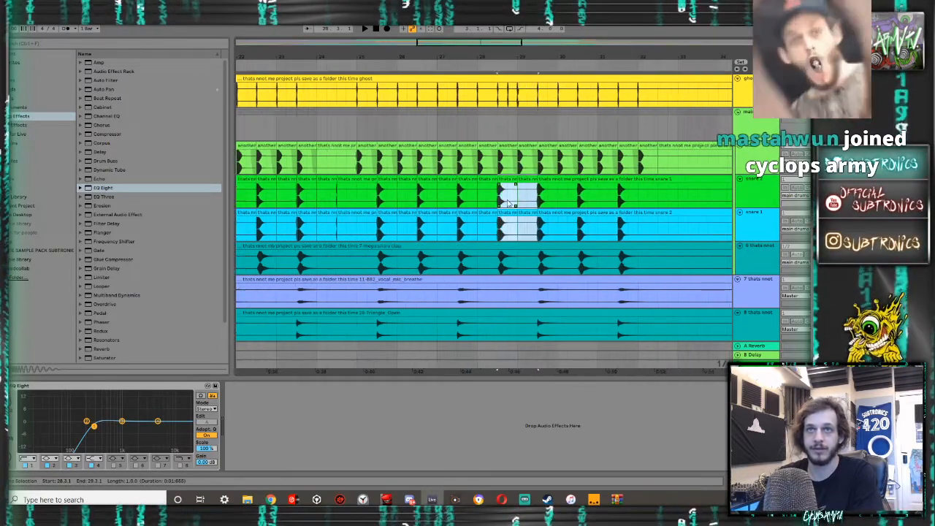
pyautogui.hotkey('ctrl', 'd')
# - Paste the one-bar snare section onto both snare tracks at 34.3.1 and duplicate it up to 40.3.1
pyautogui.scroll(-6, 509, 203)
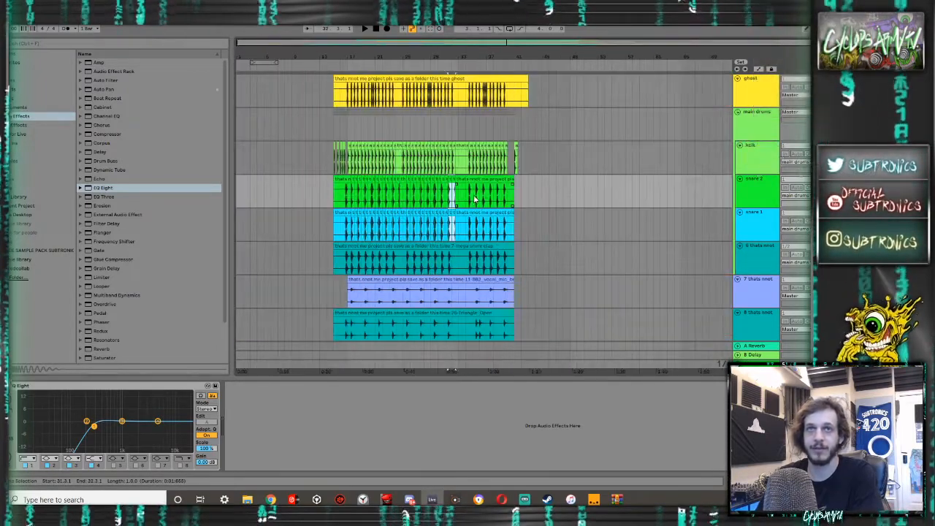
pyautogui.scroll(6, 472, 198)
pyautogui.click(460, 197)
pyautogui.hotkey('ctrl', 'v')
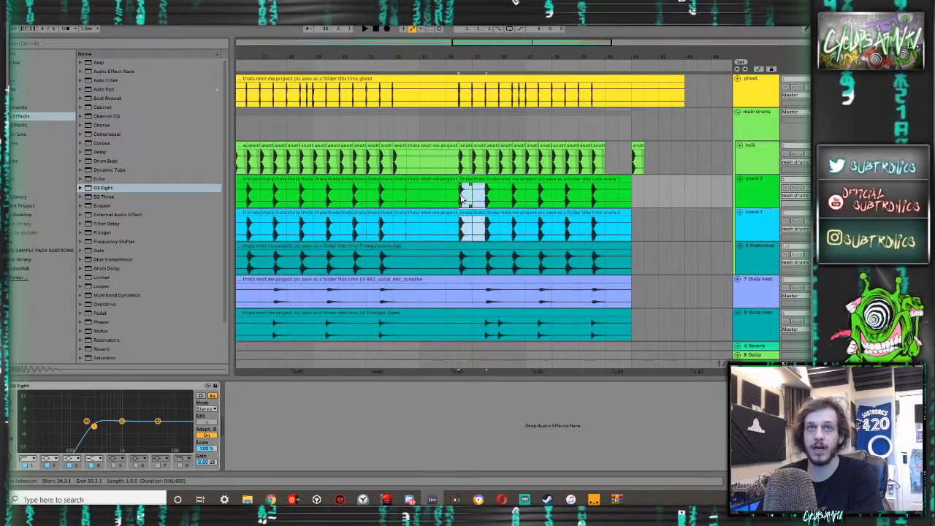
pyautogui.hotkey('ctrl', 'd')
pyautogui.hotkey('ctrl', 'd')
pyautogui.hotkey('ctrl', 'd')
pyautogui.hotkey('ctrl', 'd')
pyautogui.hotkey('ctrl', 'd')
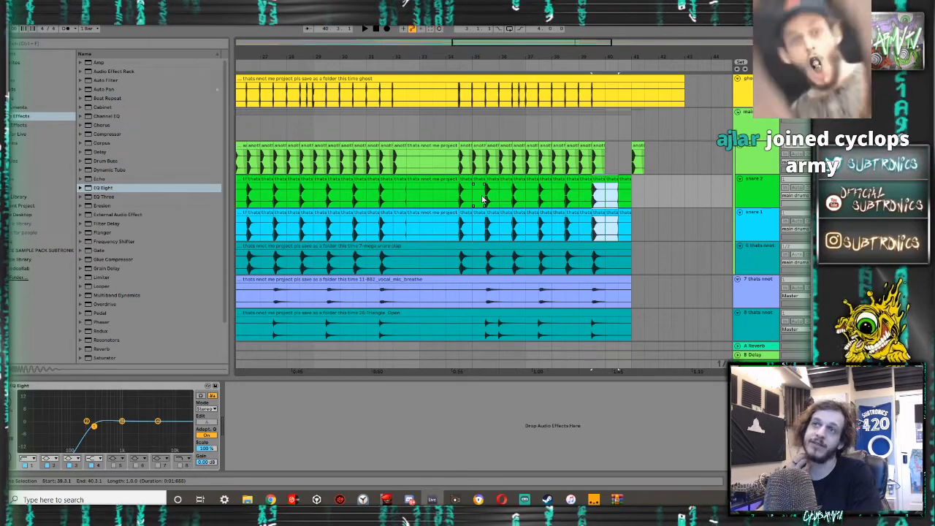
# - Play back the drums around bars 15 to 18 at the start of the drop to compare the snare and clap layers
pyautogui.hscroll(-3, 418, 211)
pyautogui.hscroll(-10, 418, 211)
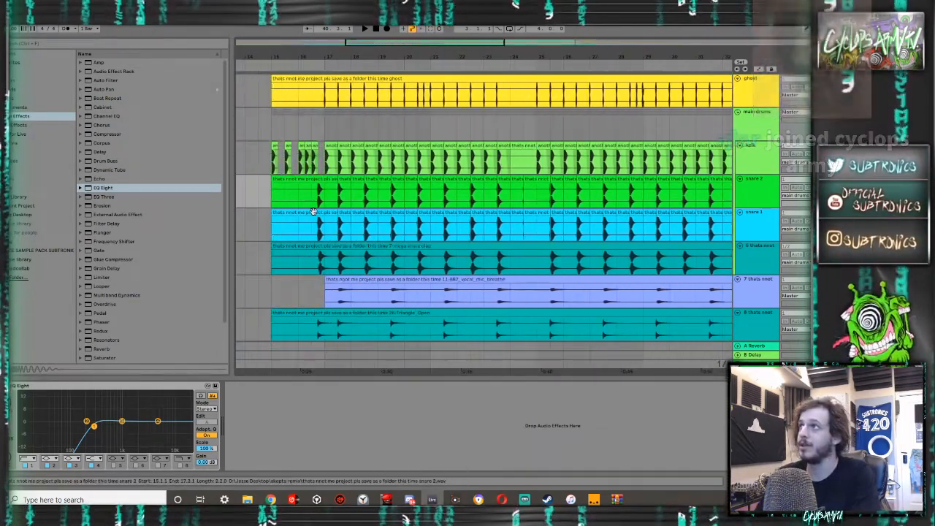
pyautogui.click(327, 211)
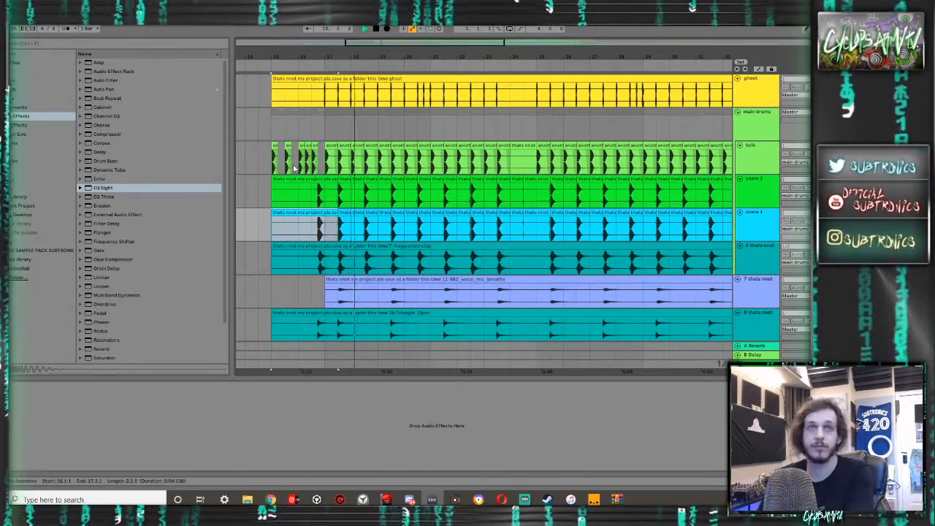
pyautogui.press('a')
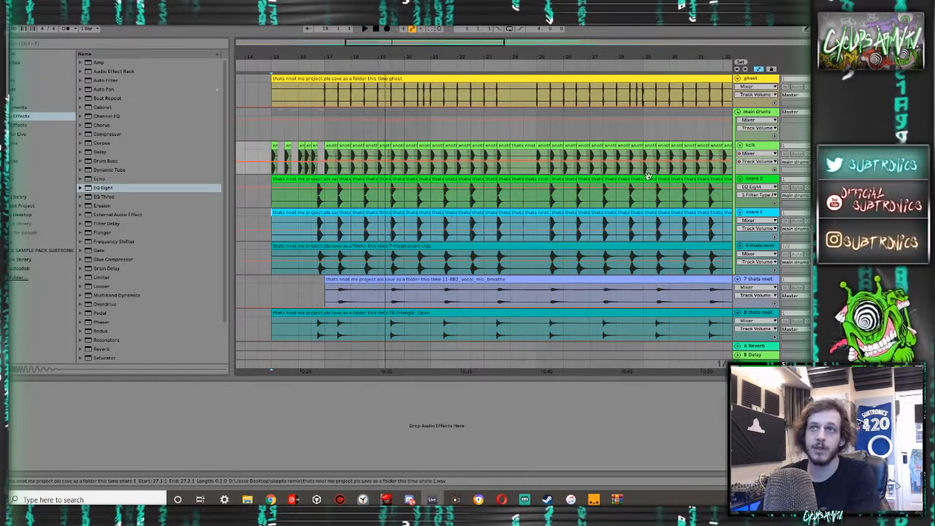
pyautogui.click(323, 246)
pyautogui.press('space')
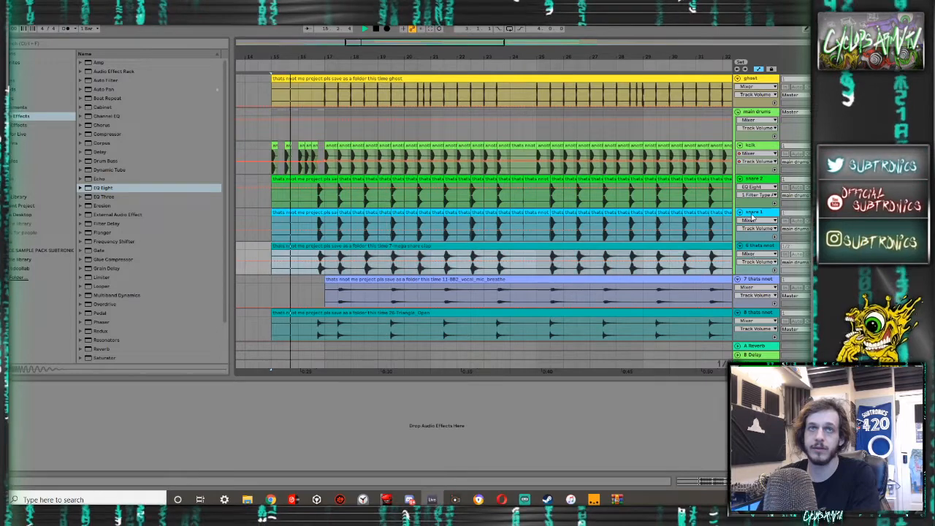
pyautogui.click(341, 223)
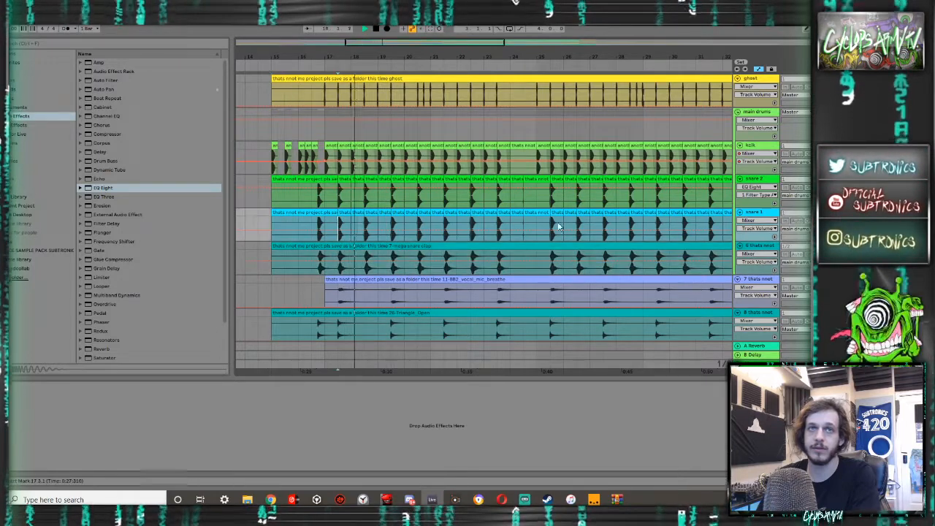
pyautogui.click(314, 202)
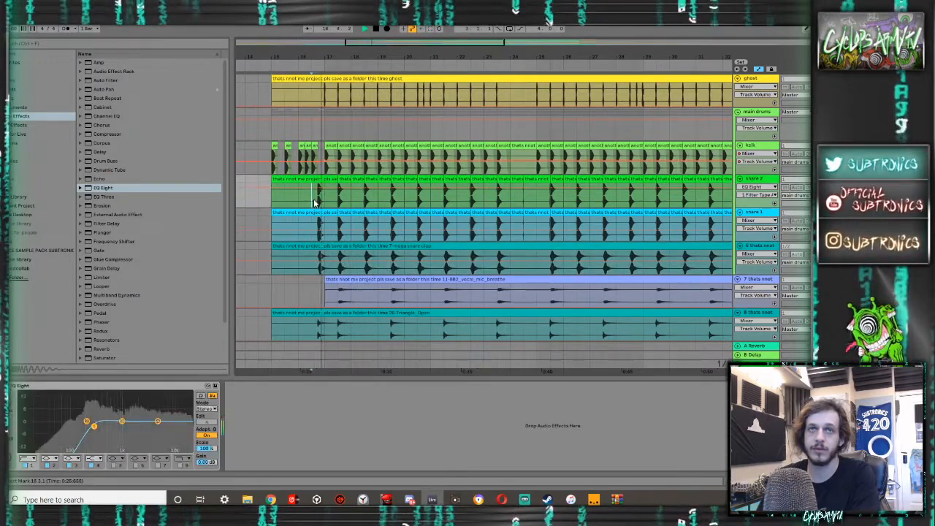
pyautogui.press('space')
pyautogui.press('space')
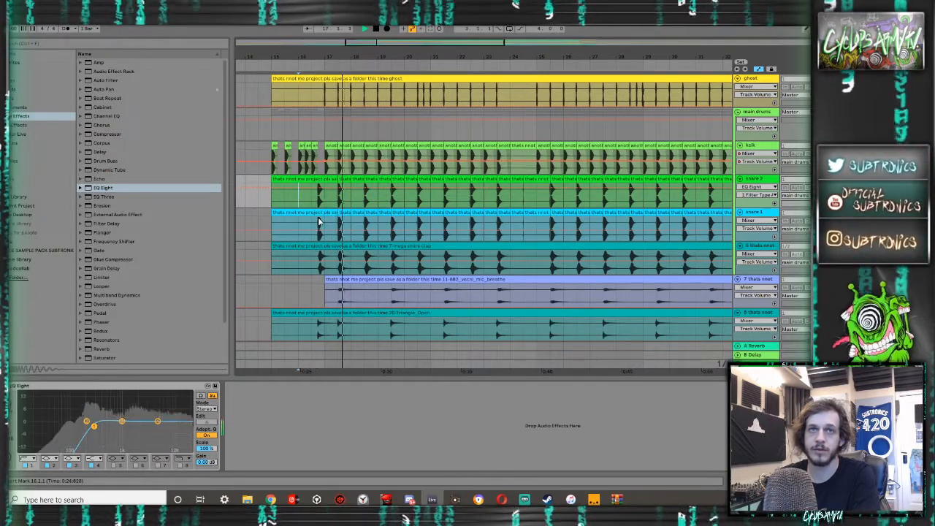
# - Split the mega snare clap clip at 17.1.1, trim the second part's start to 17.2.2 and fade out the clap hit before the split
pyautogui.scroll(10, 320, 222)
pyautogui.scroll(-4, 441, 268)
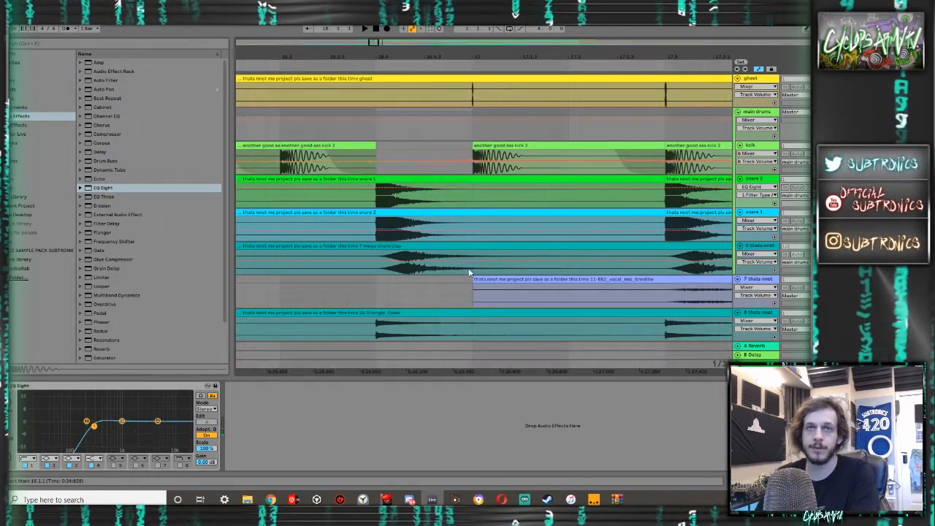
pyautogui.click(471, 271)
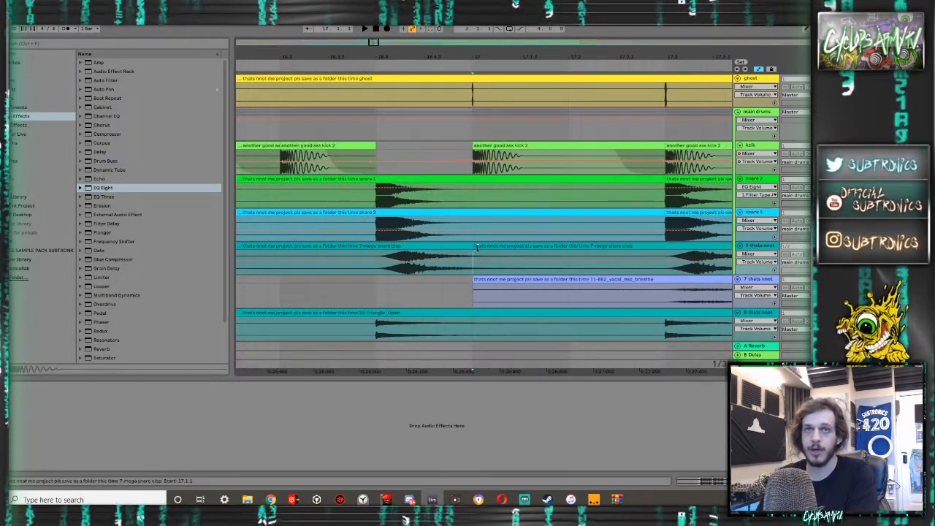
pyautogui.moveTo(476, 248); pyautogui.dragTo(582, 247)
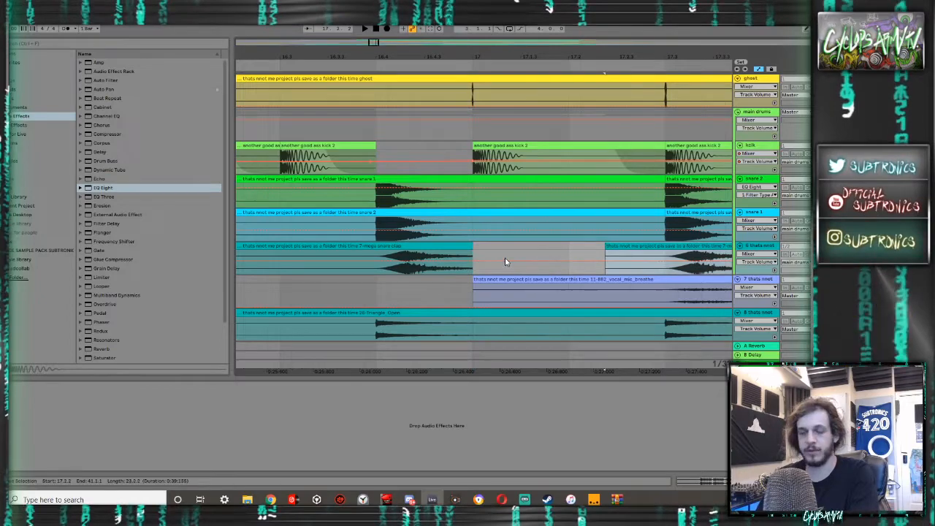
pyautogui.press('a')
pyautogui.moveTo(471, 253); pyautogui.dragTo(418, 263)
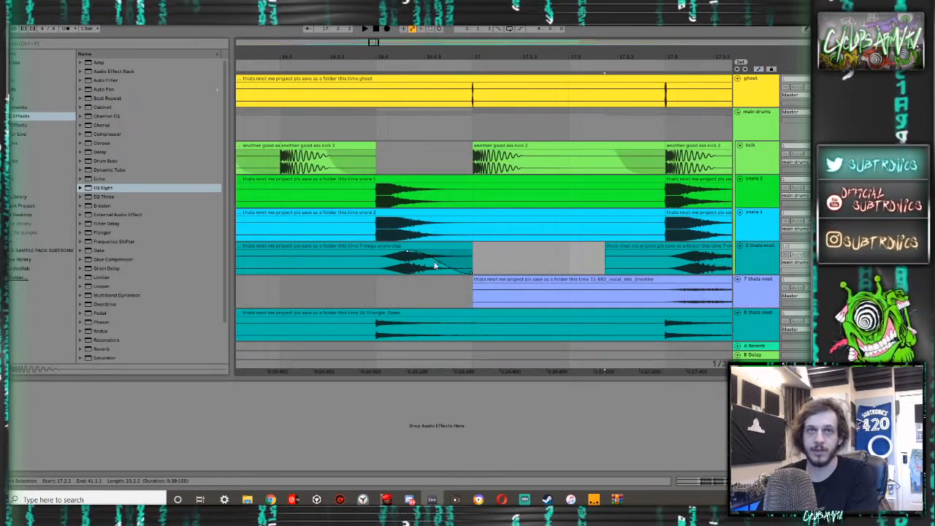
# - Split the snare 1 clip at 16.4 and 17.1.1, and shorten the isolated hit with a long fade-out
pyautogui.click(472, 231)
pyautogui.hotkey('ctrl', 'e')
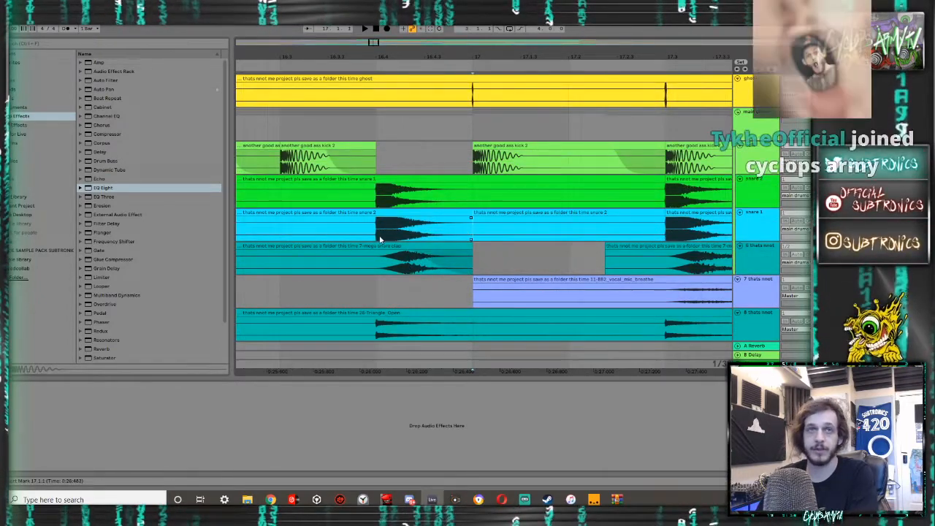
pyautogui.click(378, 238)
pyautogui.hotkey('ctrl', 'e')
pyautogui.doubleClick(384, 213)
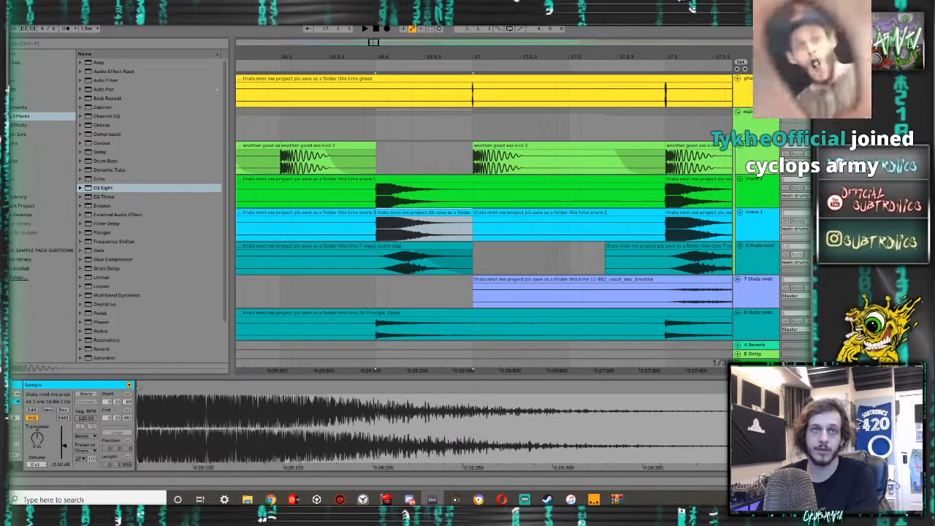
pyautogui.click(454, 221)
pyautogui.moveTo(471, 218); pyautogui.dragTo(340, 239)
pyautogui.click(383, 246)
pyautogui.press('space')
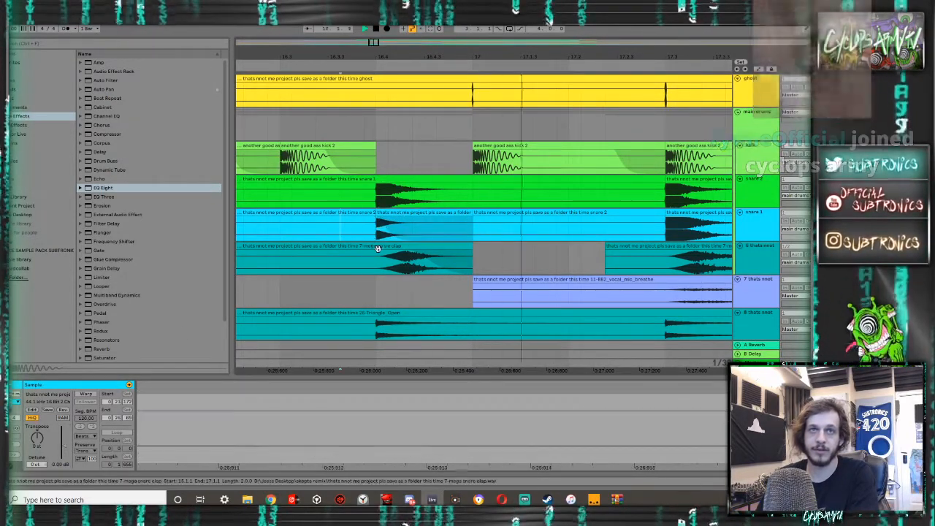
# - Isolate the clap hit between 17.3.1 and 18.1.1 with a fade-out and delete the leftover piece before it
pyautogui.scroll(-5, 429, 223)
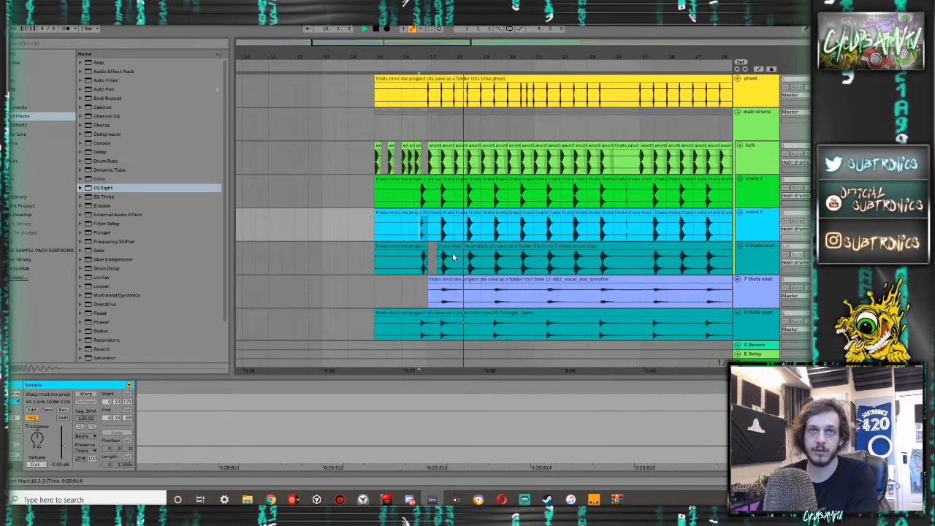
pyautogui.scroll(3, 452, 257)
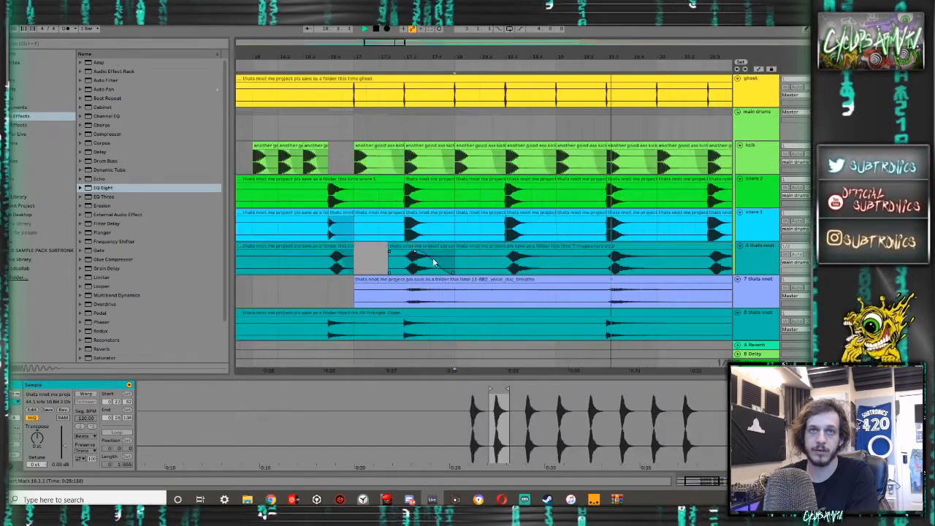
pyautogui.click(405, 267)
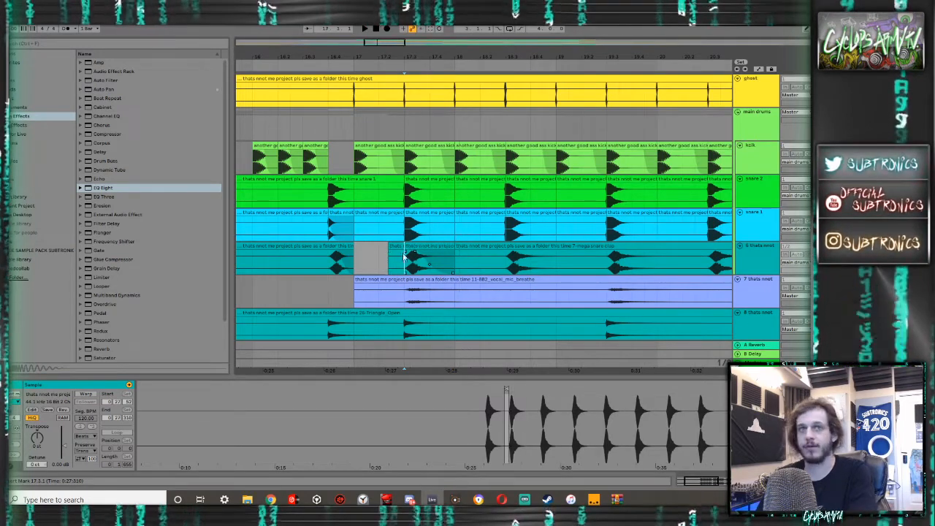
pyautogui.click(395, 244)
pyautogui.press('Delete')
# - Duplicate the one-bar clap section starting at 17.3.1 repeatedly up to 24.3.1
pyautogui.click(428, 247)
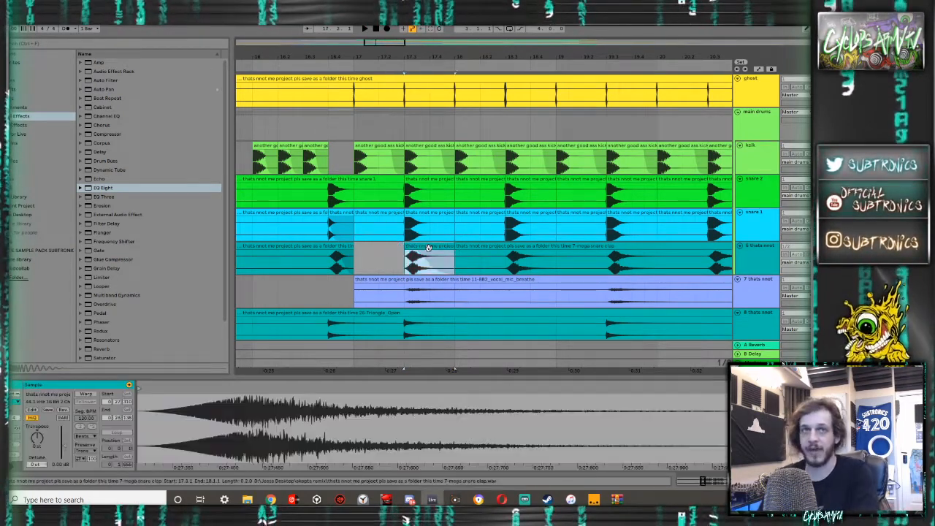
pyautogui.scroll(-5, 428, 246)
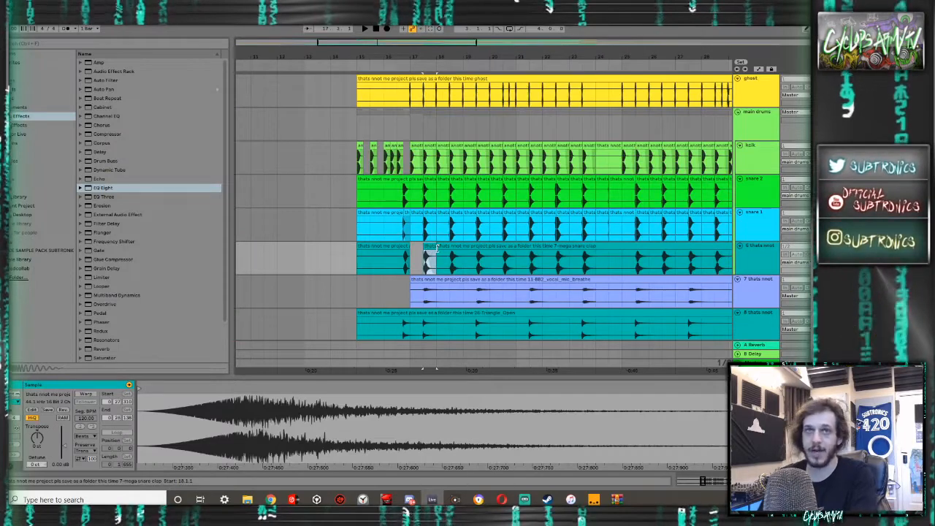
pyautogui.keyDown('shift'); pyautogui.click(450, 262); pyautogui.keyUp('shift')
pyautogui.hotkey('ctrl', 'd')
pyautogui.hotkey('ctrl', 'd')
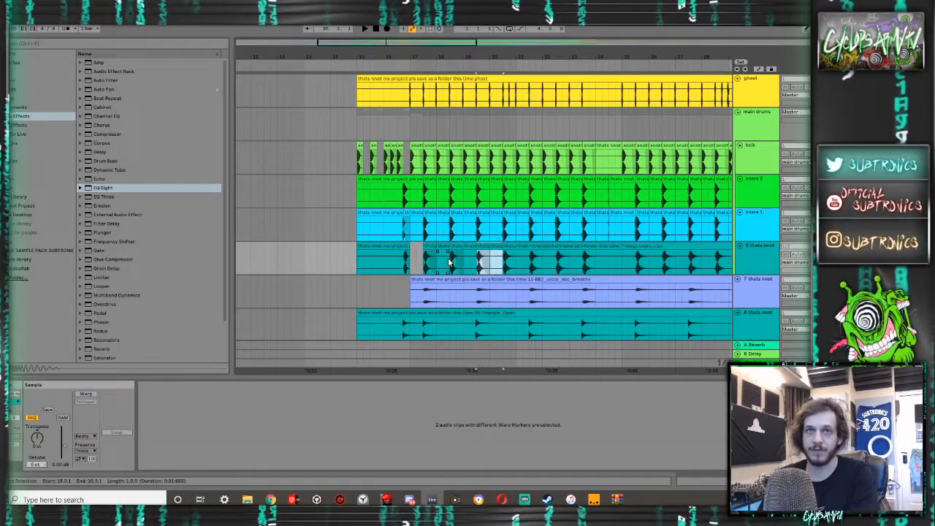
pyautogui.hotkey('ctrl', 'd')
pyautogui.hotkey('ctrl', 'd')
pyautogui.hotkey('ctrl', 'd')
# - Repeat the one-bar clap section from 25.3.1 up to 32.3.1 on the clap track
pyautogui.hscroll(8, 450, 263)
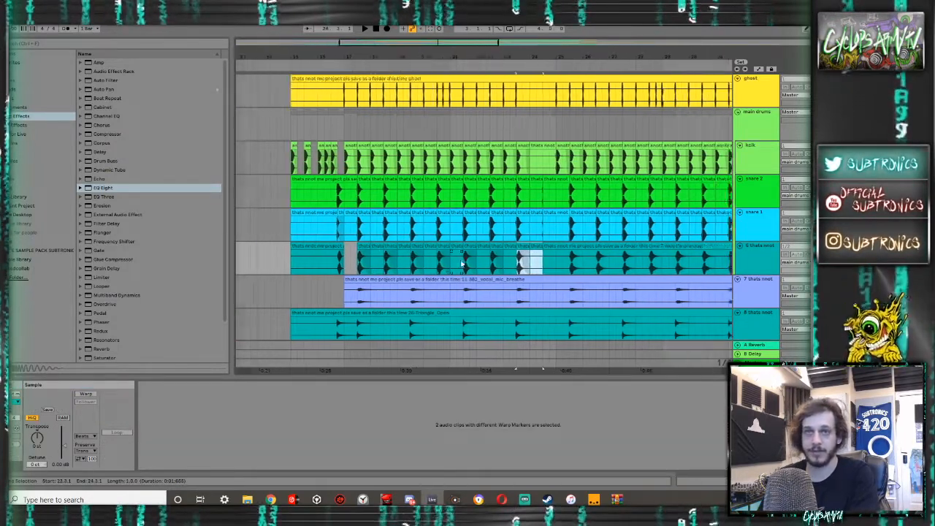
pyautogui.hotkey('ctrl', 'd')
pyautogui.hotkey('ctrl', 'd')
pyautogui.hotkey('ctrl', 'd')
pyautogui.hotkey('ctrl', 'd')
pyautogui.hotkey('ctrl', 'd')
pyautogui.hotkey('ctrl', 'd')
pyautogui.hotkey('ctrl', 'd')
pyautogui.hotkey('ctrl', 'd')
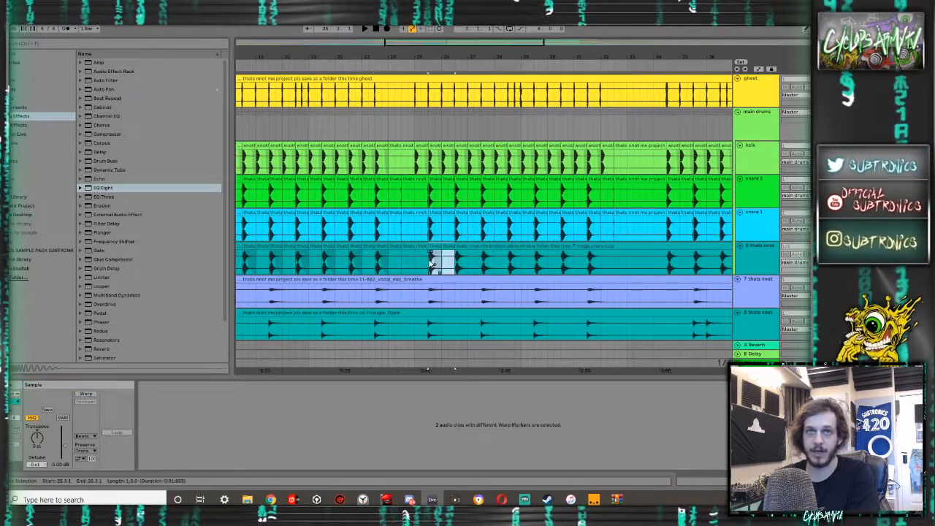
pyautogui.hscroll(7, 431, 265)
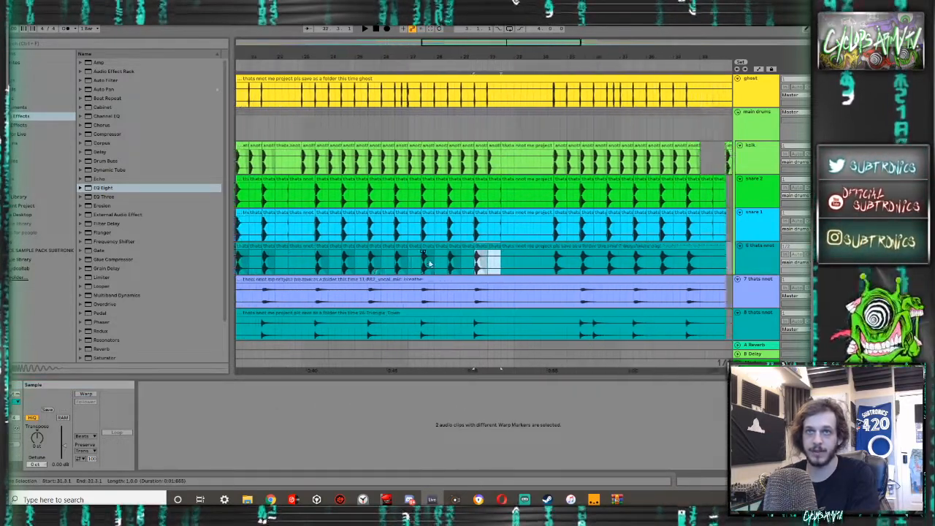
# - Repeat the one-bar clap section from 34.3.1 up to 40.3.1 on the clap track
pyautogui.hotkey('ctrl', 'd')
pyautogui.hotkey('ctrl', 'd')
pyautogui.hotkey('ctrl', 'd')
pyautogui.hotkey('ctrl', 'd')
pyautogui.hotkey('ctrl', 'd')
pyautogui.hotkey('ctrl', 'd')
pyautogui.hotkey('ctrl', 'd')
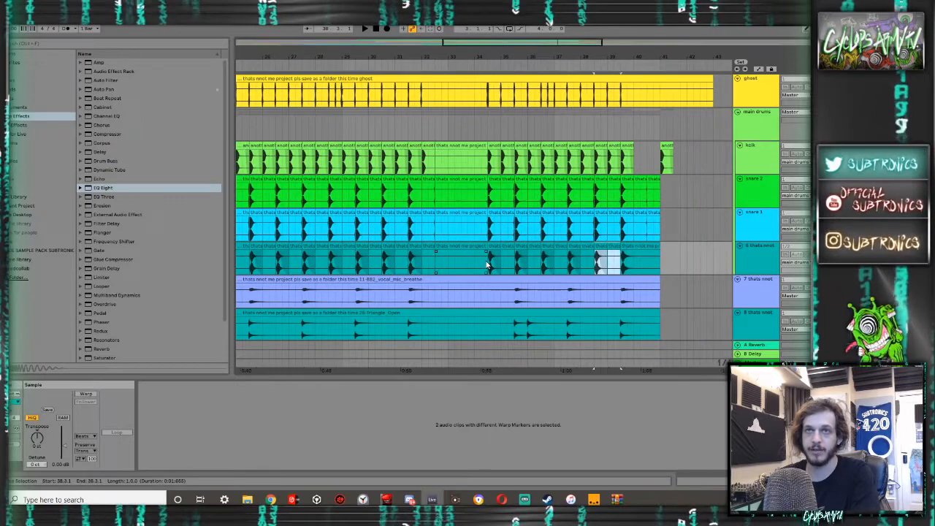
pyautogui.hscroll(-10, 474, 272)
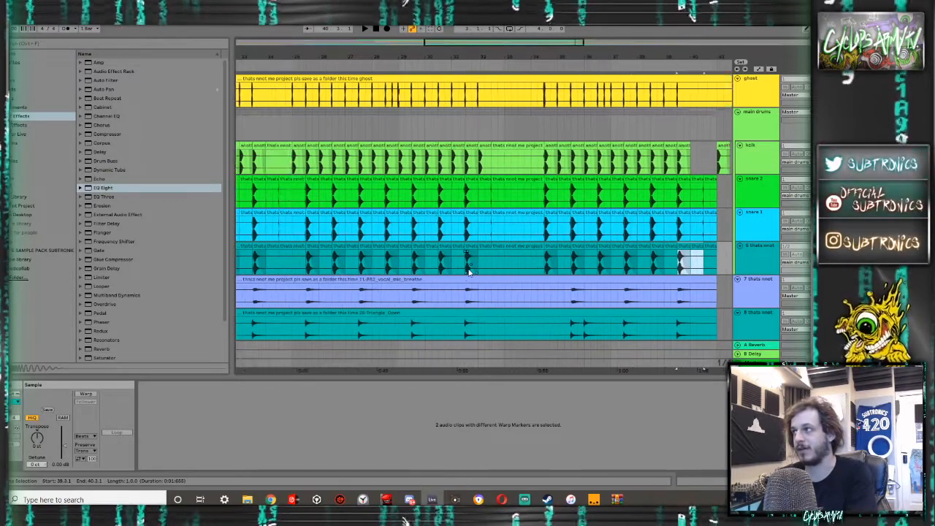
# - Play the drop from 17.3.1 to check the repeated claps against the snares, vocal breath and percussion layers
pyautogui.hscroll(-2, 462, 277)
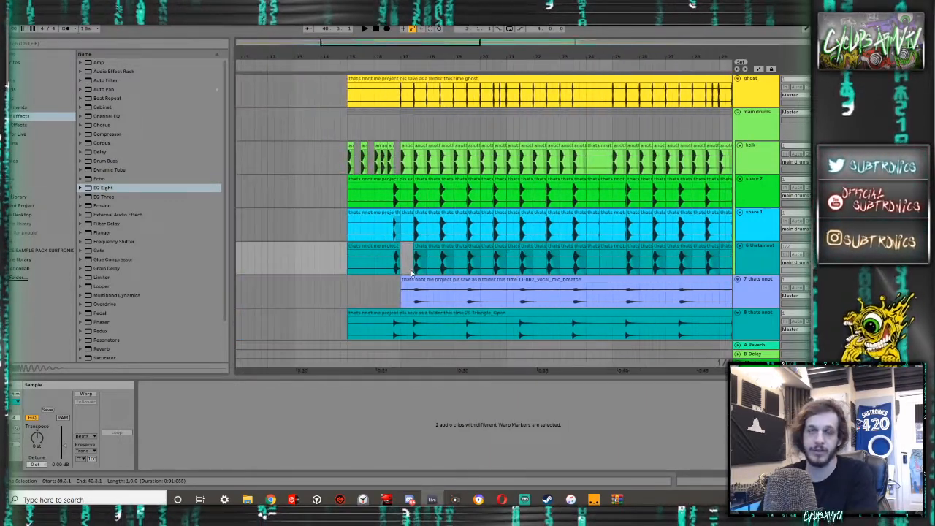
pyautogui.scroll(-2, 438, 263)
pyautogui.click(396, 250)
pyautogui.click(417, 251)
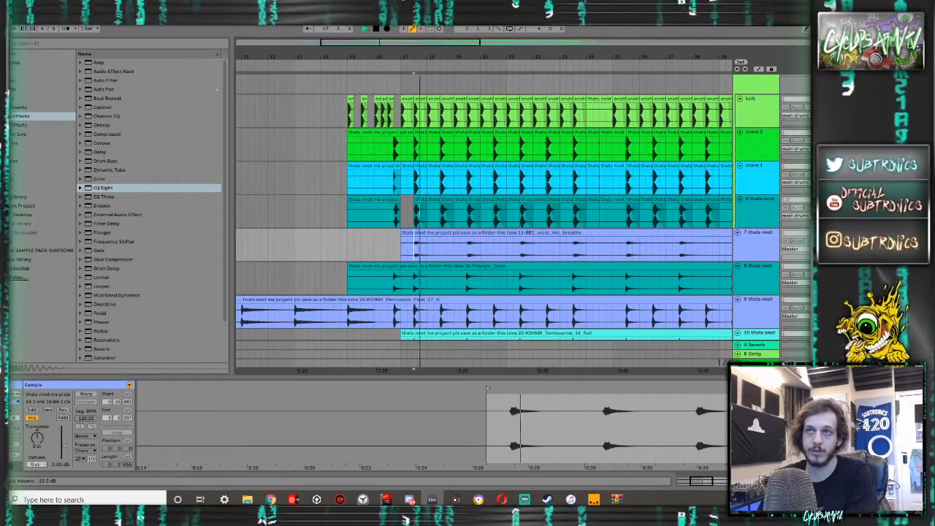
pyautogui.click(759, 200)
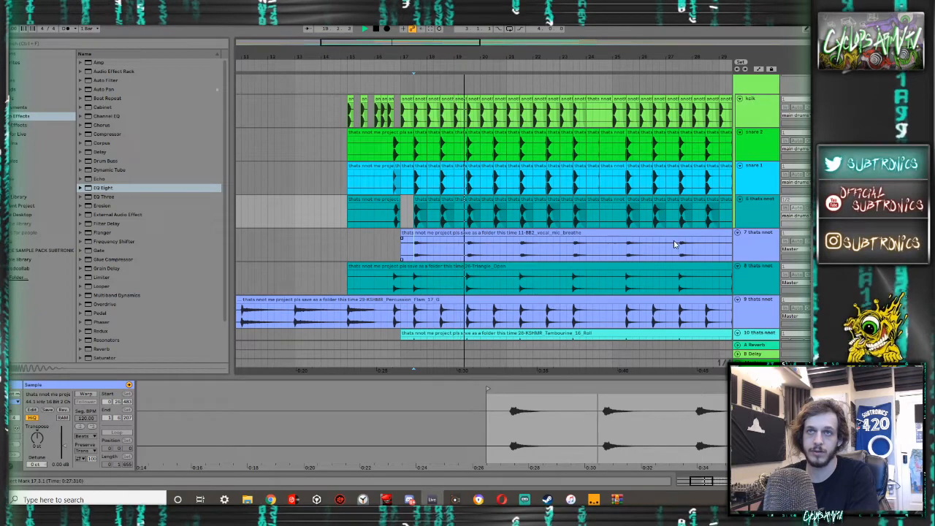
pyautogui.press('space')
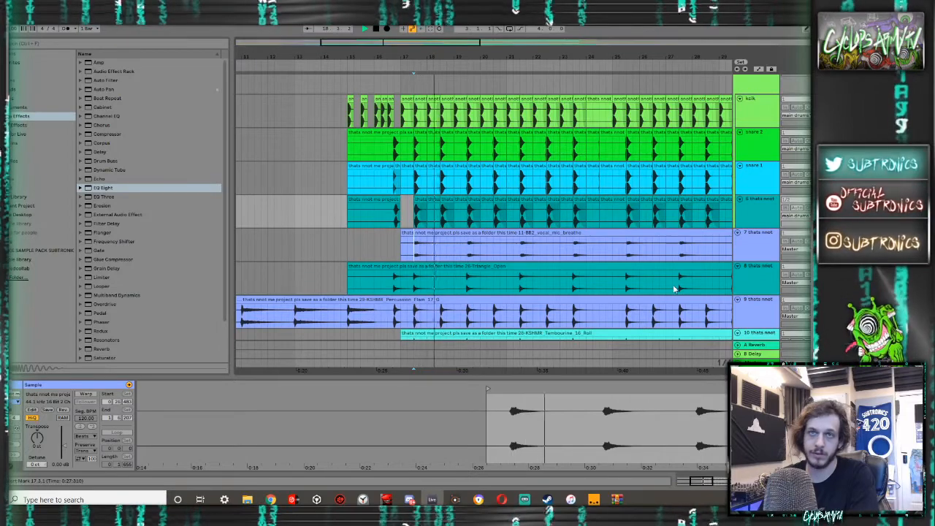
pyautogui.press('space')
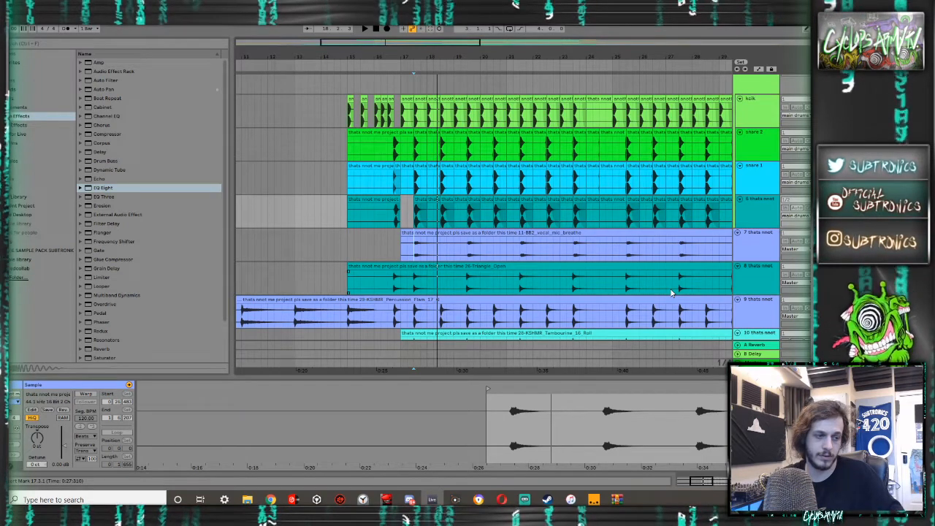
# - Listen to the full drum group from 17.3.1 again and examine the kick, snare and clap alignment around 20.4.1
pyautogui.scroll(3, 757, 281)
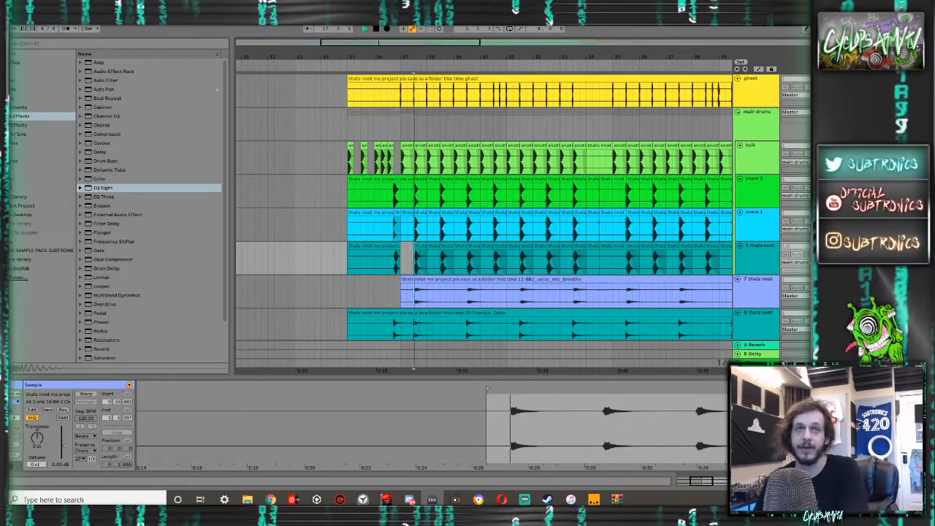
pyautogui.press('space')
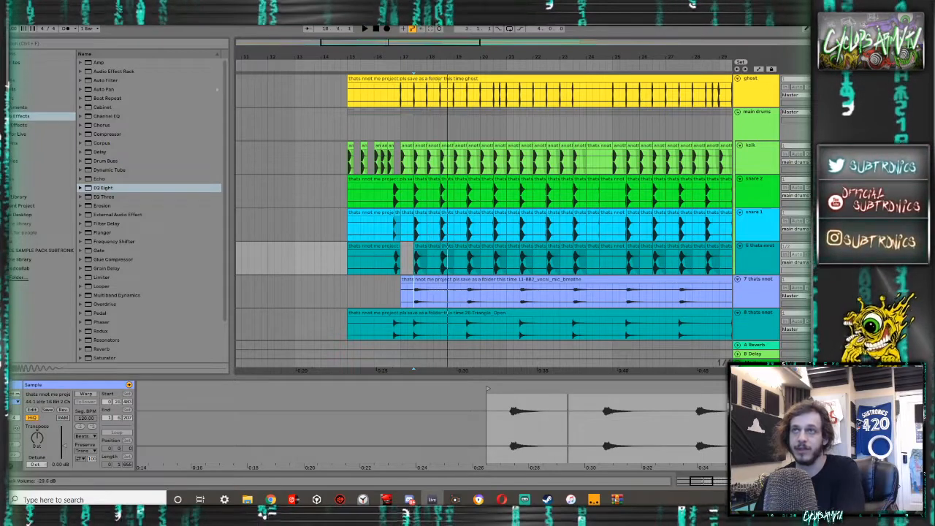
pyautogui.press('space')
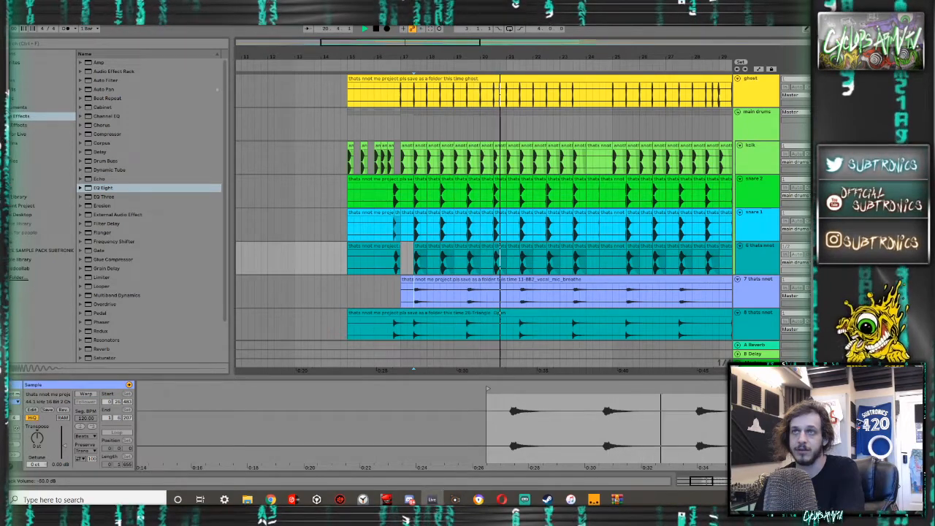
pyautogui.click(500, 124)
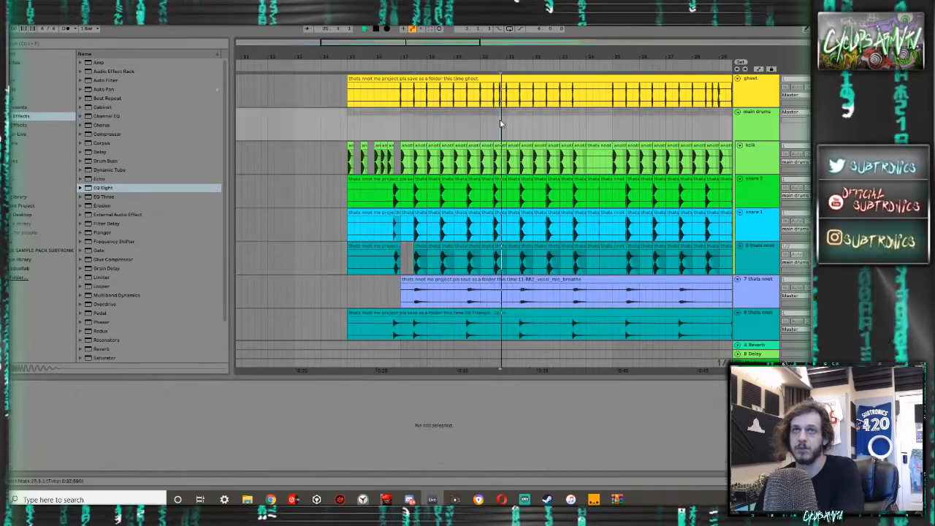
pyautogui.press('space')
pyautogui.press('space')
pyautogui.scroll(4, 500, 123)
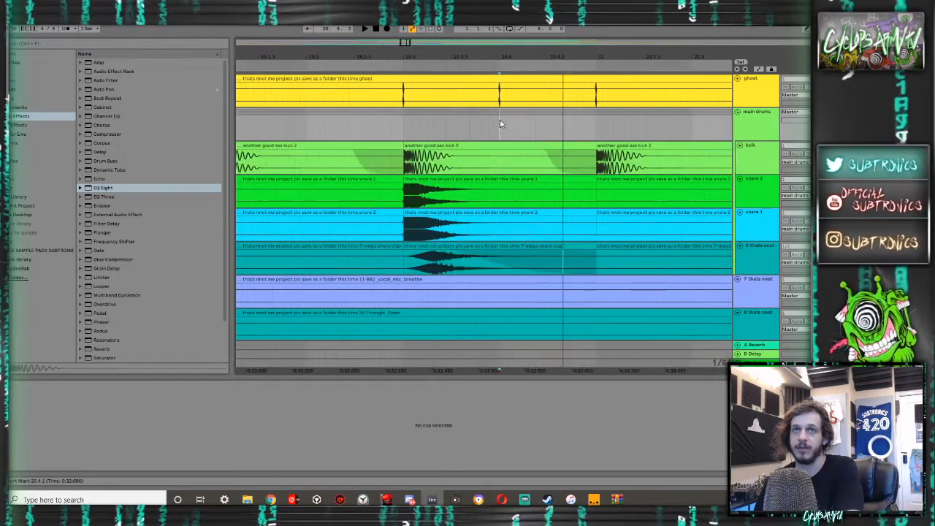
# - Play the drum group from 17.1.1 to listen to the ghost hits against the kick and snares
pyautogui.scroll(-4, 501, 124)
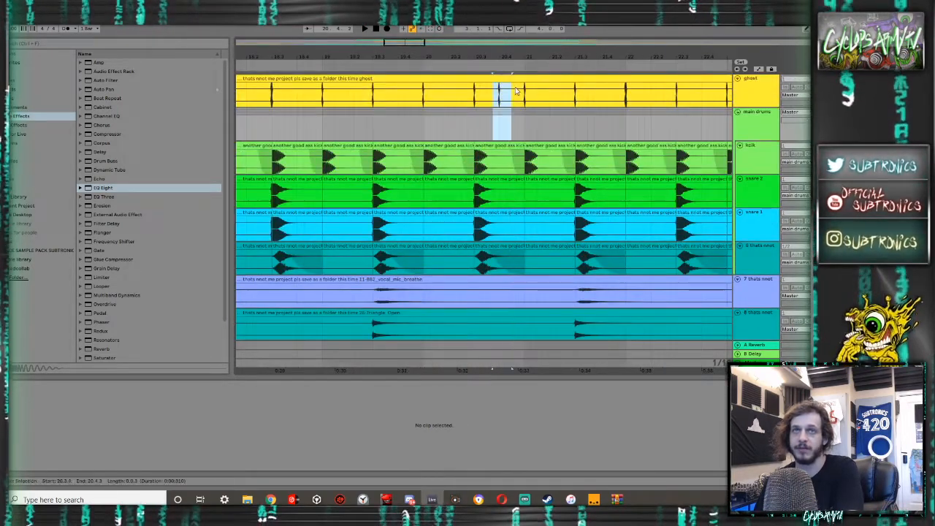
pyautogui.scroll(-5, 481, 108)
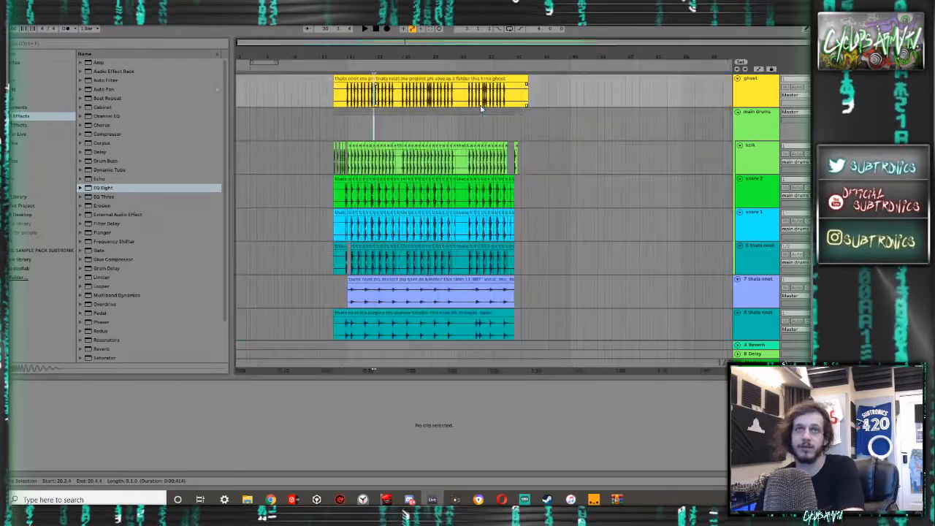
pyautogui.click(349, 119)
pyautogui.press('space')
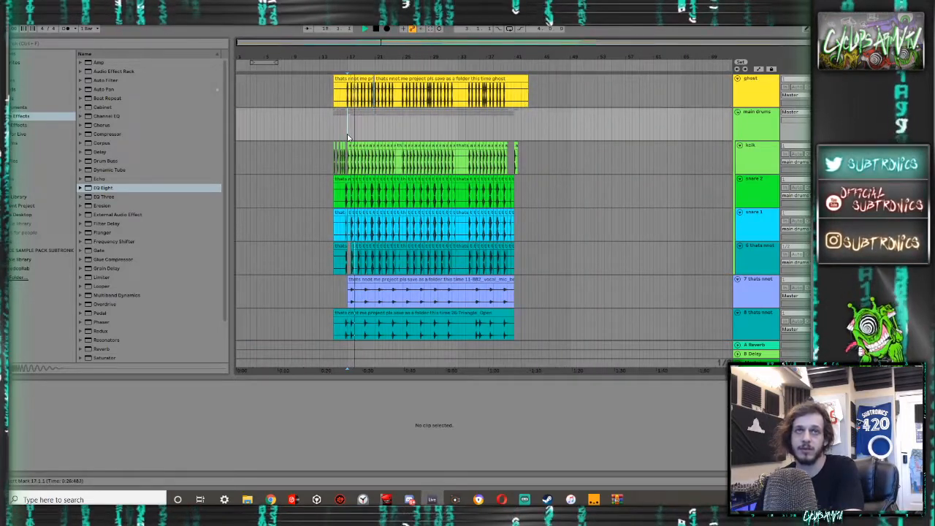
# - Duplicate the ghost track with its clips
pyautogui.scroll(4, 456, 109)
pyautogui.click(758, 89)
pyautogui.hotkey('ctrl', 'd')
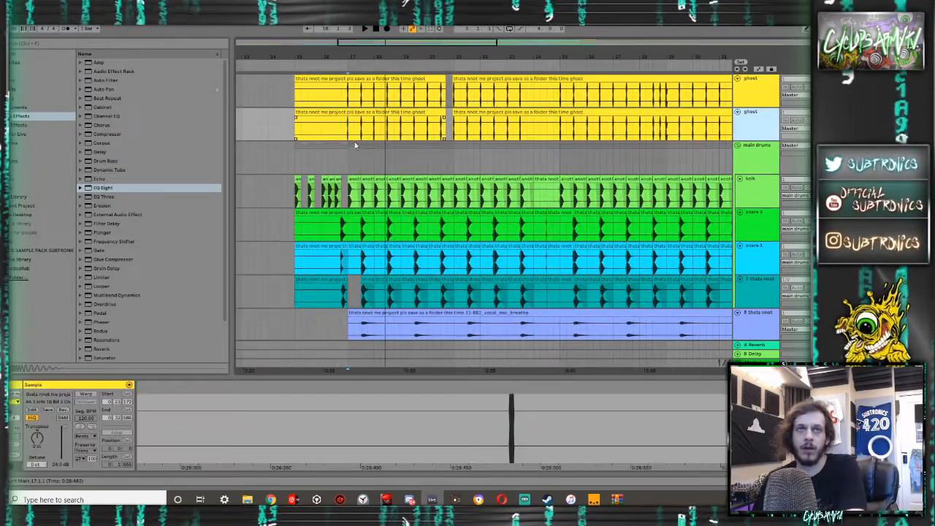
# - Delete the downbeat sections of the duplicated ghost clip before 21.1.1, keeping only the two-beat pieces around beat 3 of bars 17 to 20
pyautogui.moveTo(356, 138); pyautogui.dragTo(434, 118)
pyautogui.press('Delete')
pyautogui.click(308, 114)
pyautogui.press('Delete')
pyautogui.press('Delete')
pyautogui.press('Delete')
pyautogui.click(429, 125)
pyautogui.press('Delete')
pyautogui.click(427, 117)
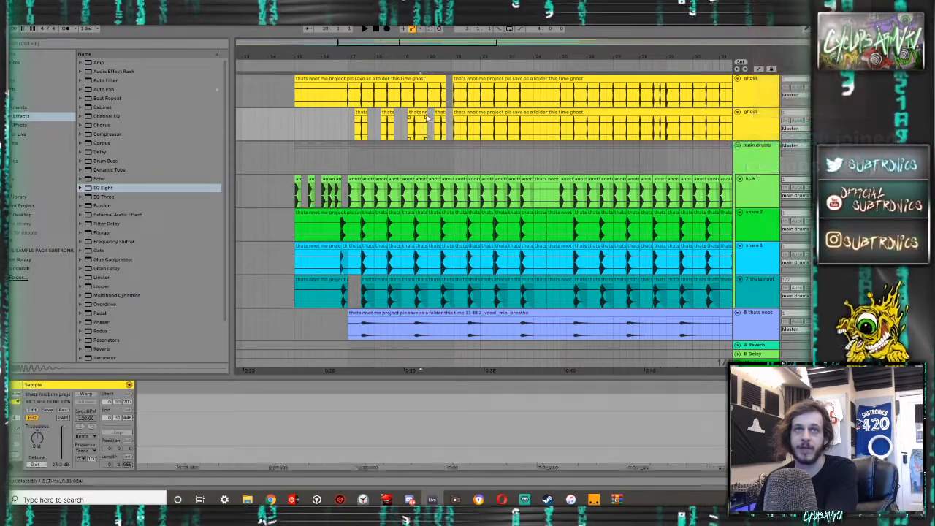
pyautogui.press('Delete')
pyautogui.click(447, 122)
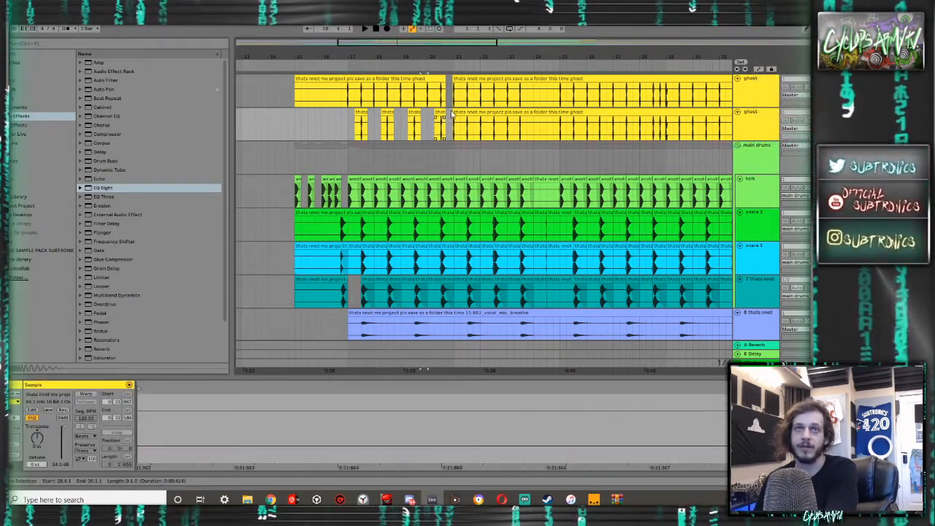
# - Delete everything from 21.1.1 onward on the duplicated ghost track
pyautogui.click(449, 125)
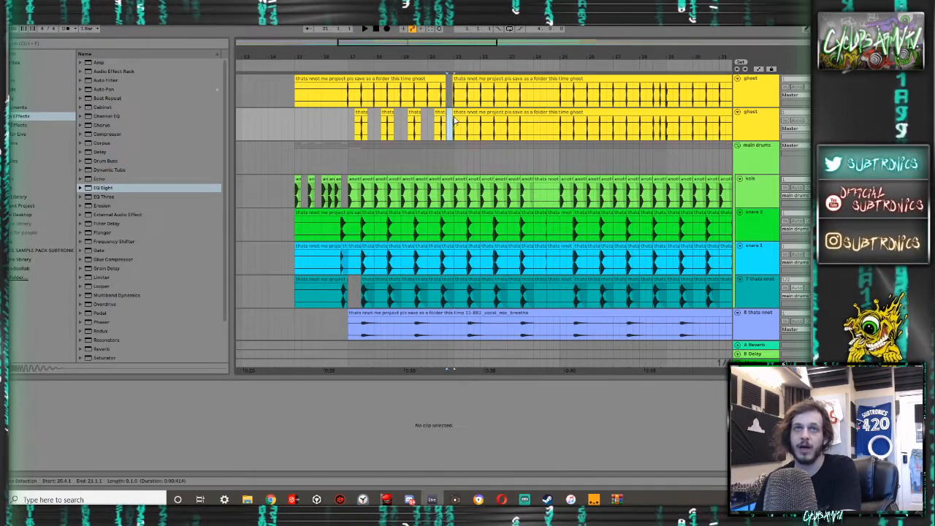
pyautogui.click(454, 123)
pyautogui.scroll(-4, 480, 121)
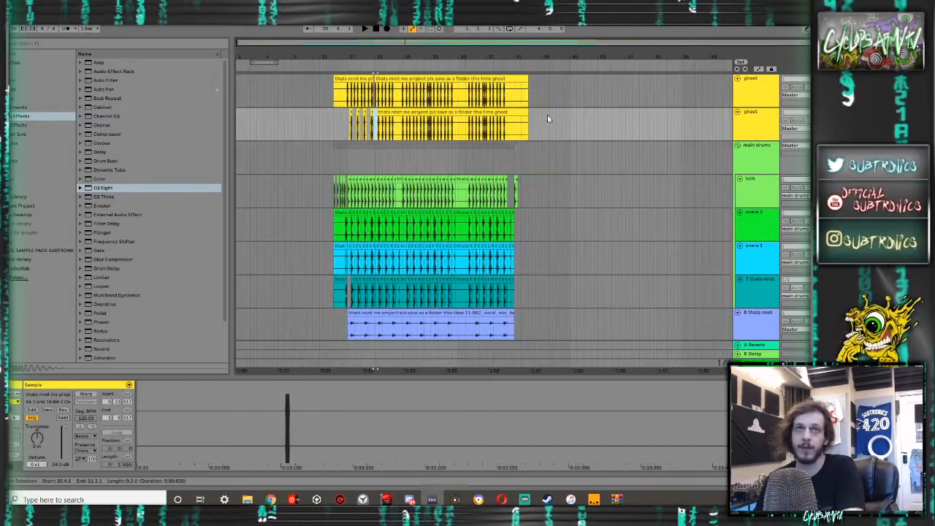
pyautogui.moveTo(559, 122); pyautogui.dragTo(355, 128)
pyautogui.press('Delete')
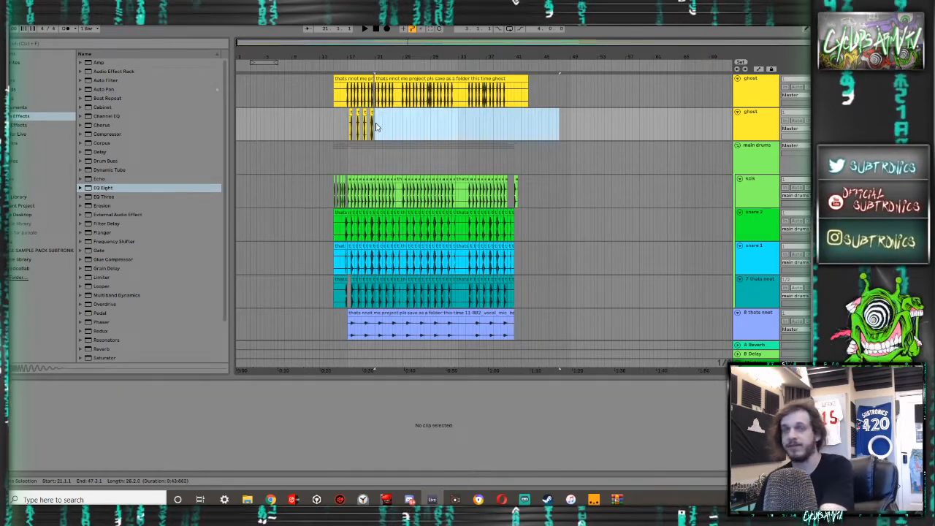
# - Move the duplicated ghost track into the main drums group, between snare 2 and snare 1
pyautogui.scroll(4, 358, 125)
pyautogui.scroll(2, 356, 123)
pyautogui.scroll(-2, 356, 123)
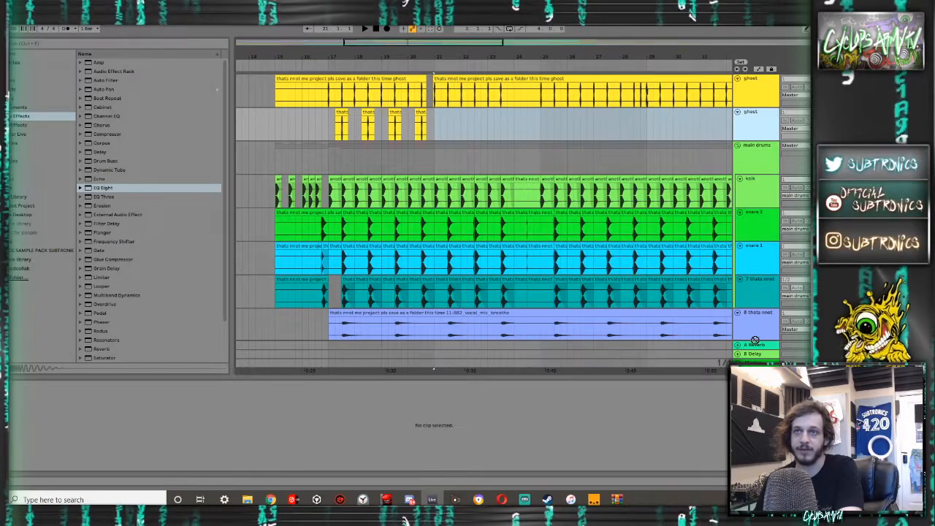
pyautogui.scroll(-1, 758, 343)
pyautogui.scroll(-10, 757, 343)
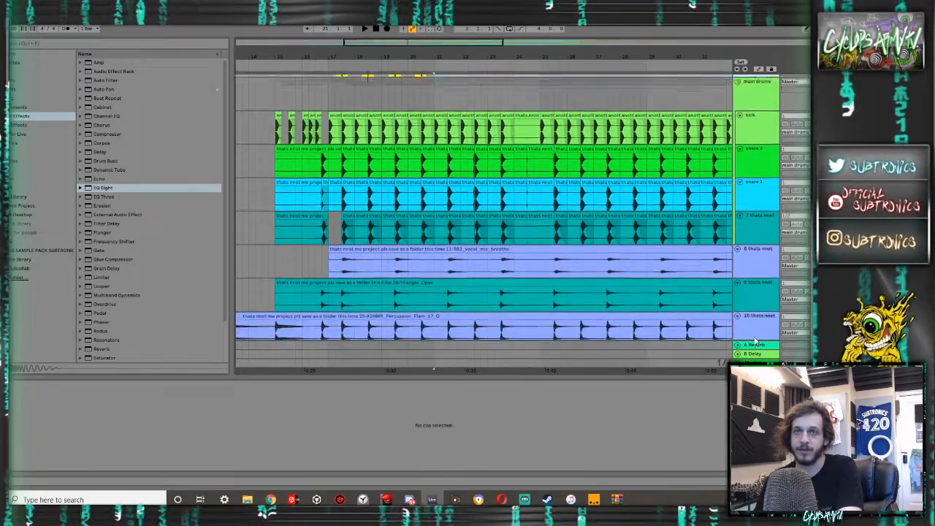
pyautogui.scroll(-7, 756, 342)
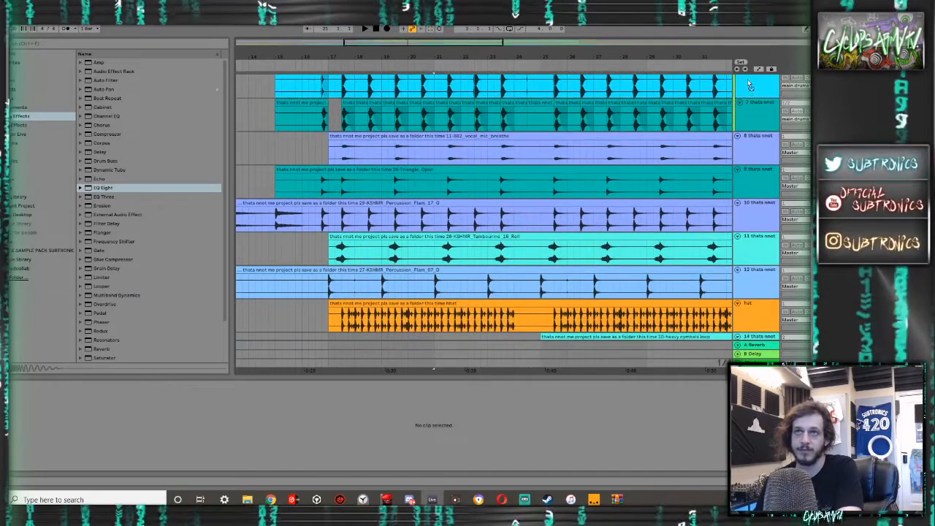
pyautogui.scroll(5, 749, 86)
pyautogui.scroll(8, 748, 84)
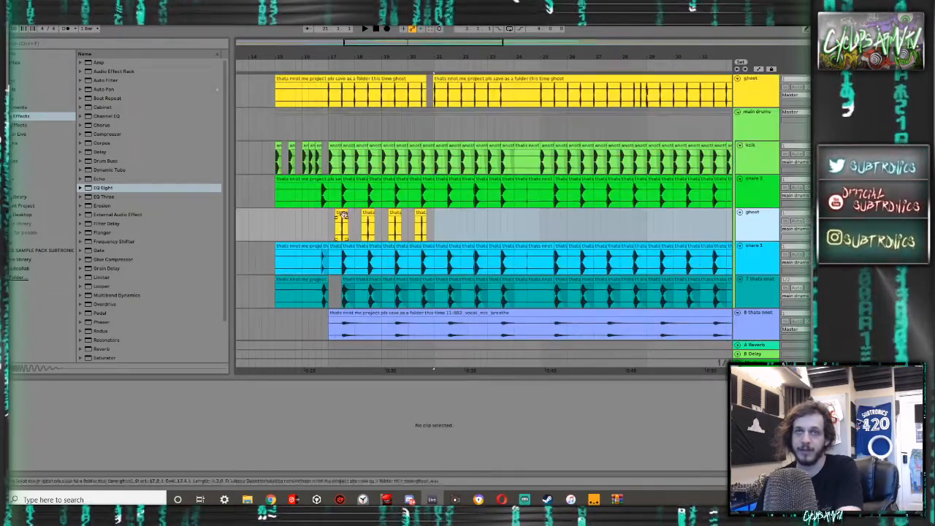
# - Play the drums from 17.2.1 to audition the trimmed ghost hits layered with the snares
pyautogui.click(342, 214)
pyautogui.press('space')
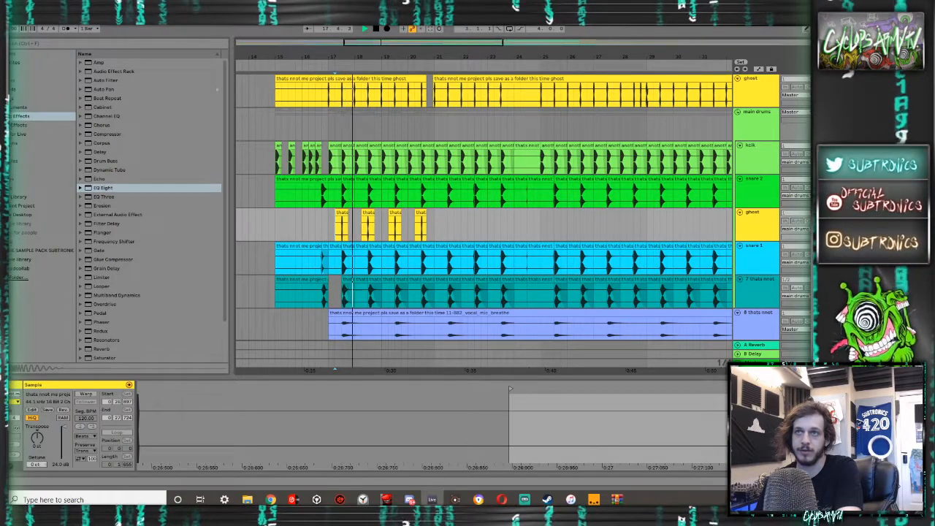
pyautogui.press('space')
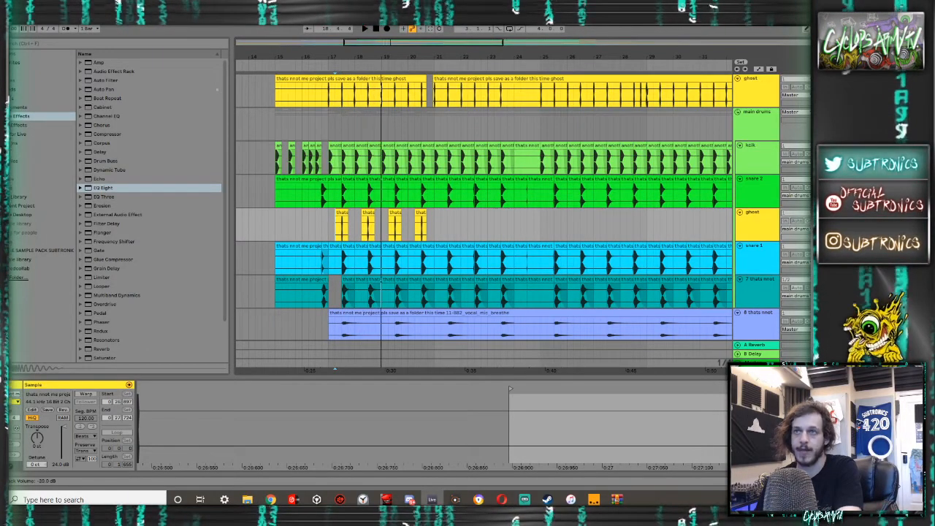
pyautogui.press('space')
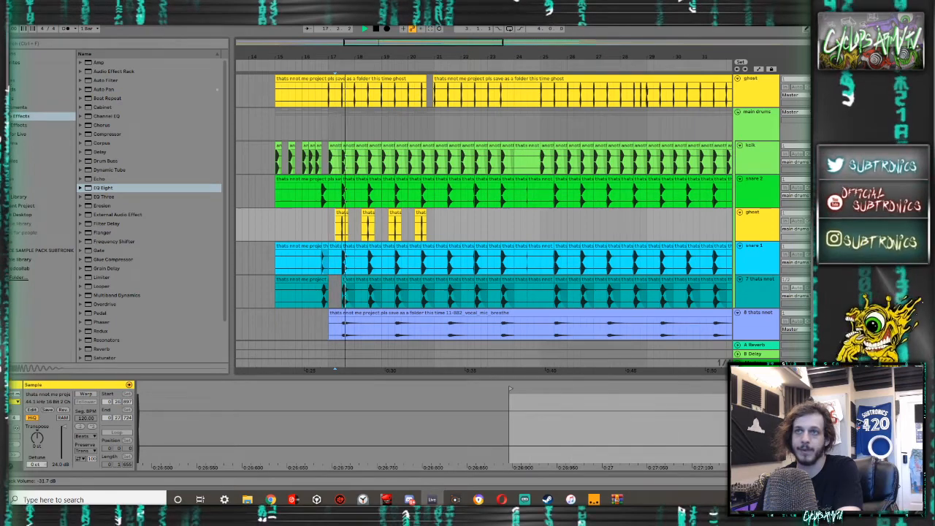
# - Compare the ghost, kick and snare levels in the mixer while replaying the passage from 17.2.1
pyautogui.press('Tab')
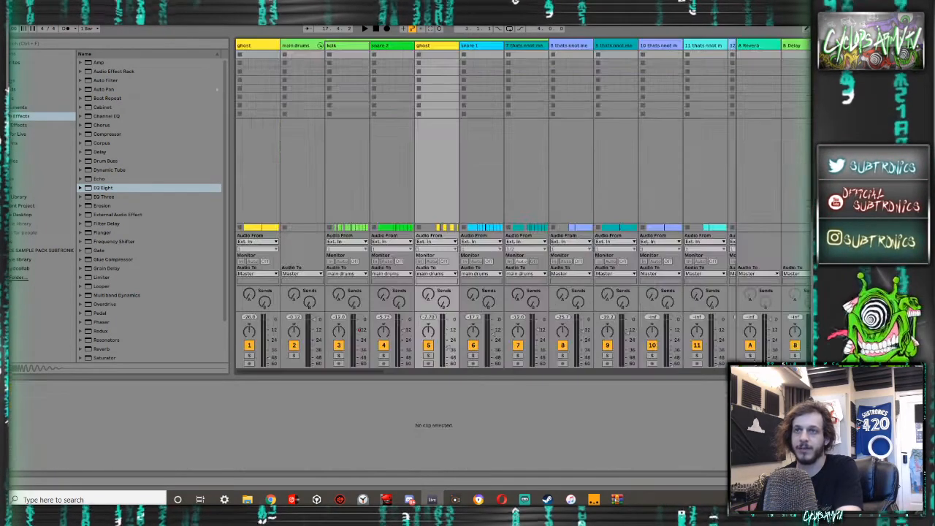
pyautogui.press('Tab')
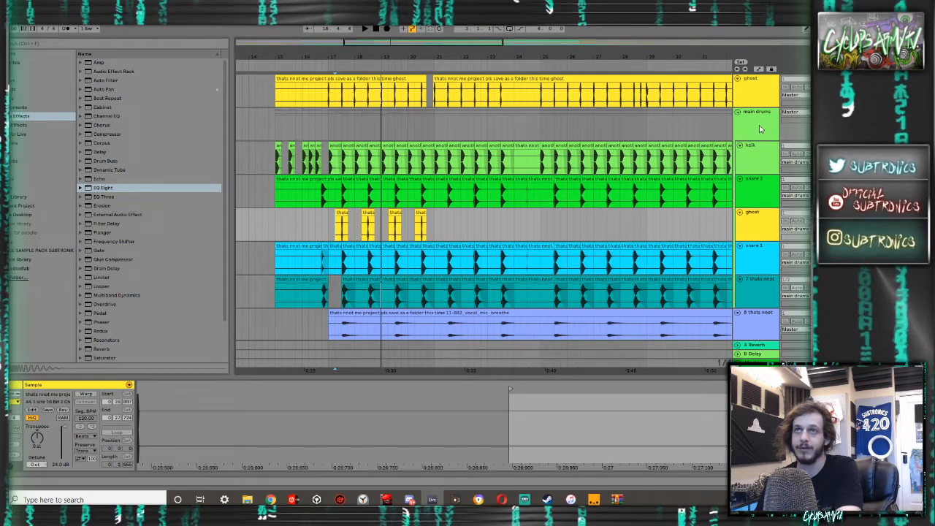
pyautogui.press('Tab')
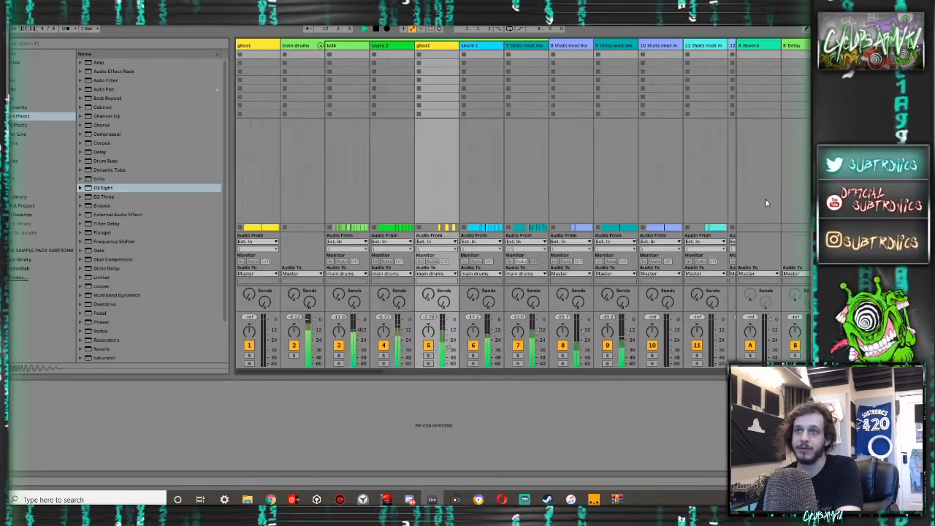
pyautogui.press('Tab')
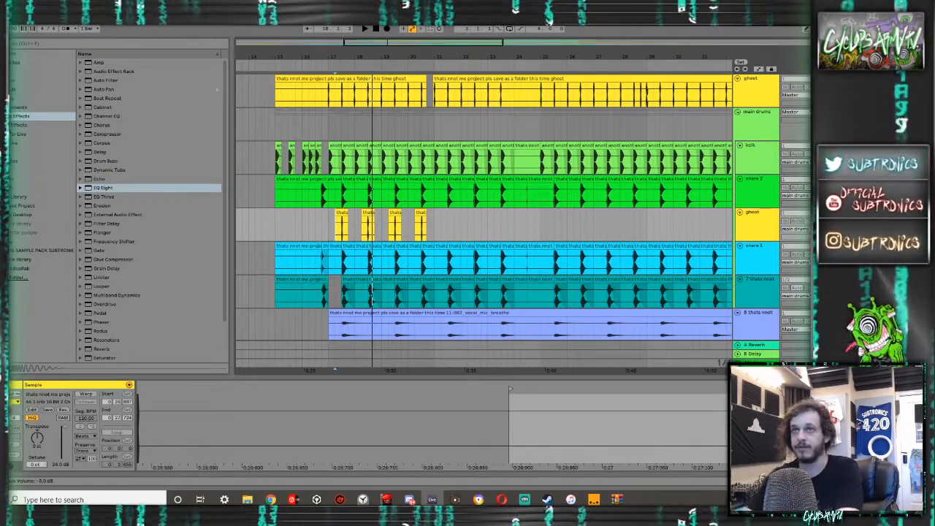
pyautogui.press('Tab')
pyautogui.press('Tab')
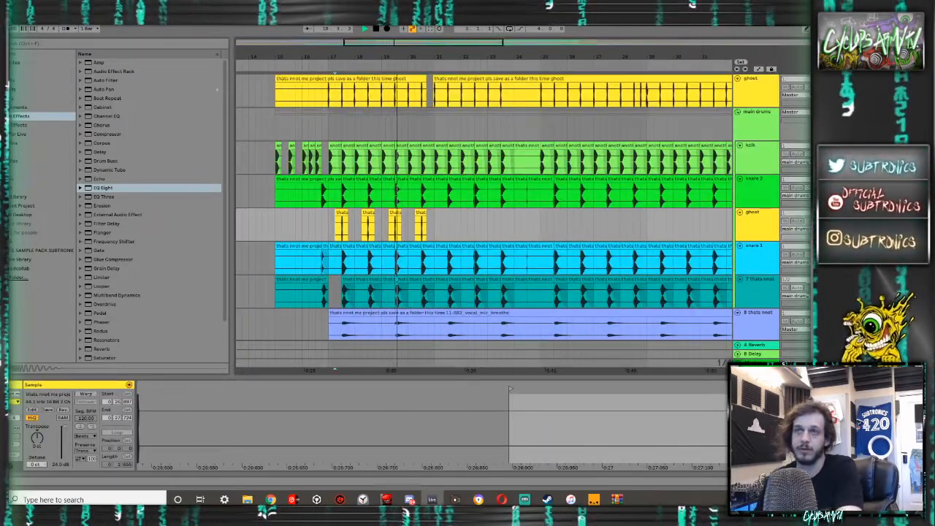
# - Split the vocal breath clip at 17.3.1 and 19.3.1 and delete the part before 17.3.1
pyautogui.scroll(-2, 465, 215)
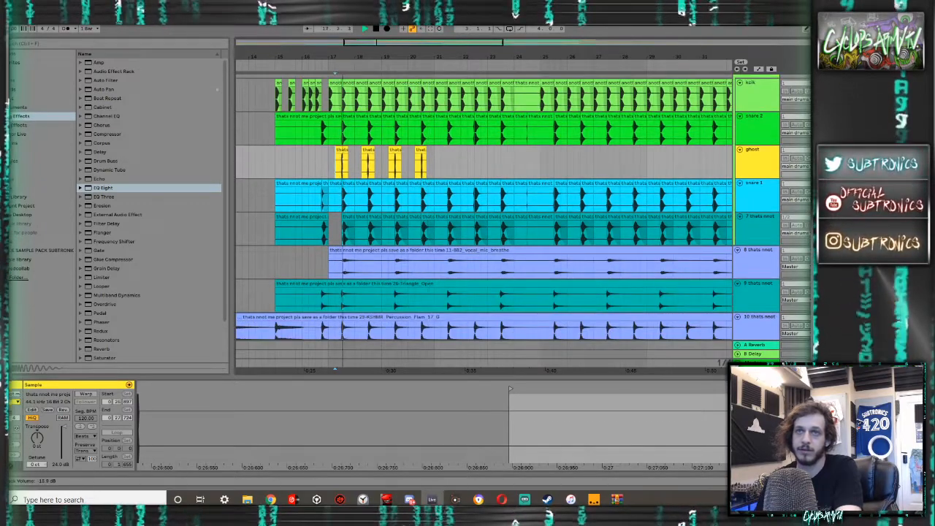
pyautogui.click(389, 269)
pyautogui.click(393, 268)
pyautogui.hotkey('ctrl', 'e')
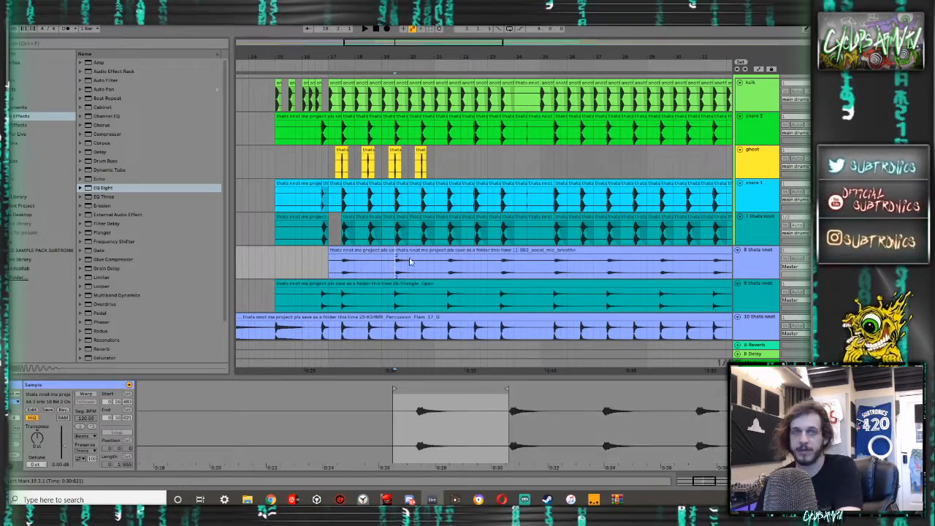
pyautogui.click(339, 264)
pyautogui.hotkey('ctrl', 'e')
pyautogui.click(344, 264)
pyautogui.hotkey('ctrl', 'e')
pyautogui.keyDown('shift'); pyautogui.click(332, 252); pyautogui.keyUp('shift')
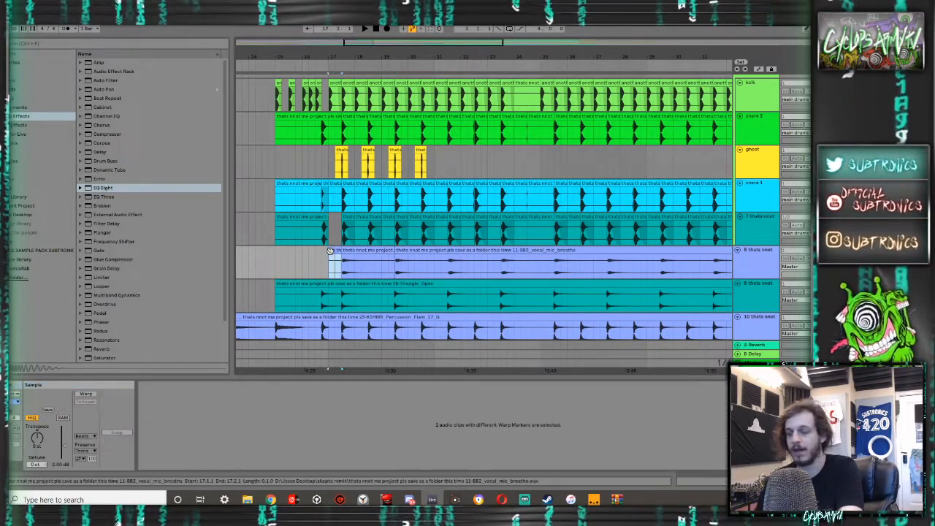
pyautogui.press('Delete')
# - Add a long curved fade-out to the vocal breath clip from 17.3.1 to 19.3.1 and play it back
pyautogui.moveTo(390, 259); pyautogui.dragTo(349, 272)
pyautogui.click(360, 251)
pyautogui.press('space')
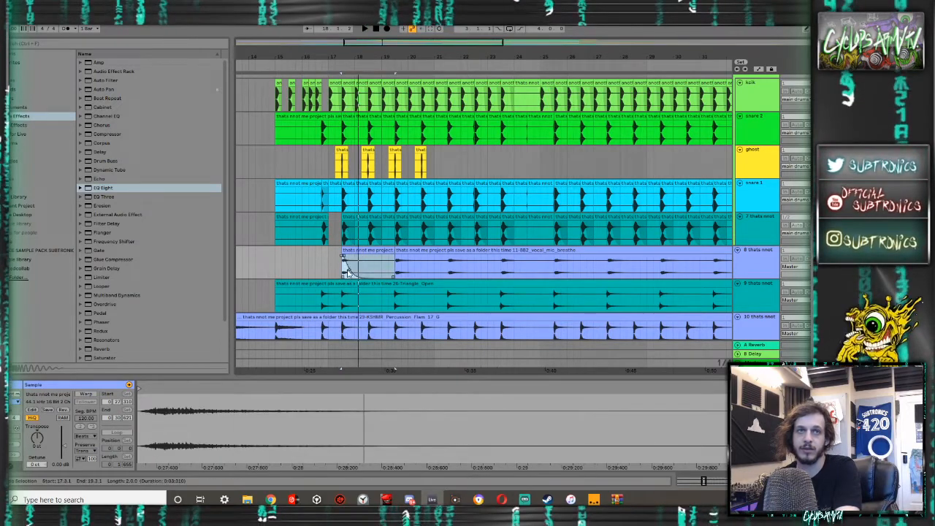
pyautogui.press('space')
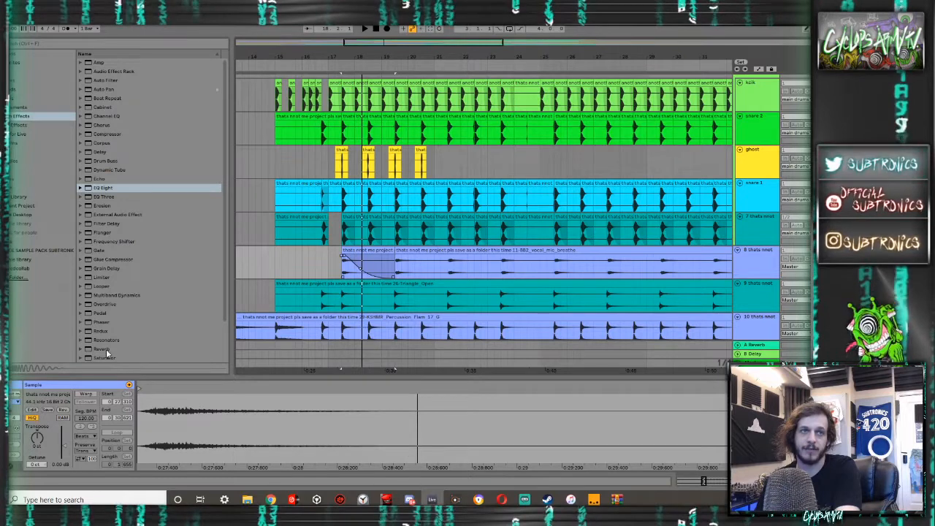
# - Add Reverb to the vocal breath track with 72% dry/wet and a 2.11 s decay time, and audition it
pyautogui.doubleClick(106, 348)
pyautogui.moveTo(212, 459); pyautogui.dragTo(212, 445)
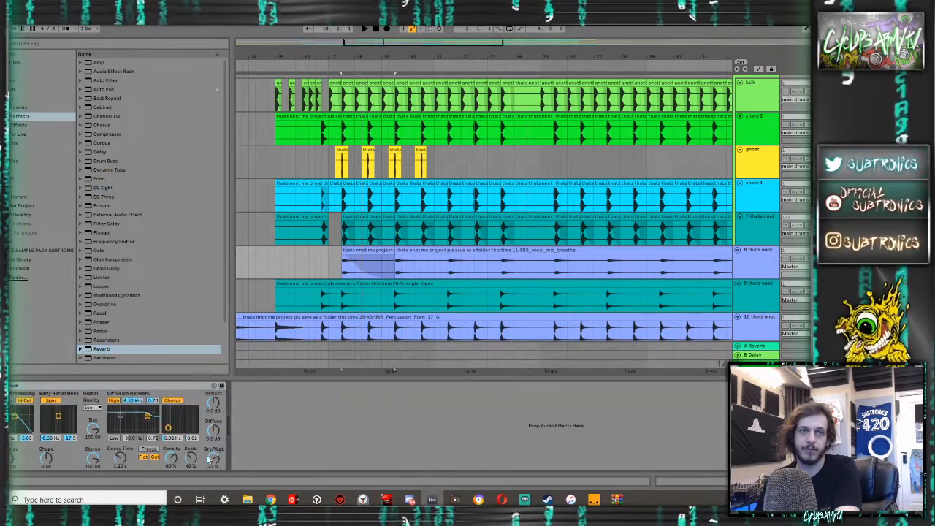
pyautogui.moveTo(122, 458); pyautogui.dragTo(122, 460)
pyautogui.press('space')
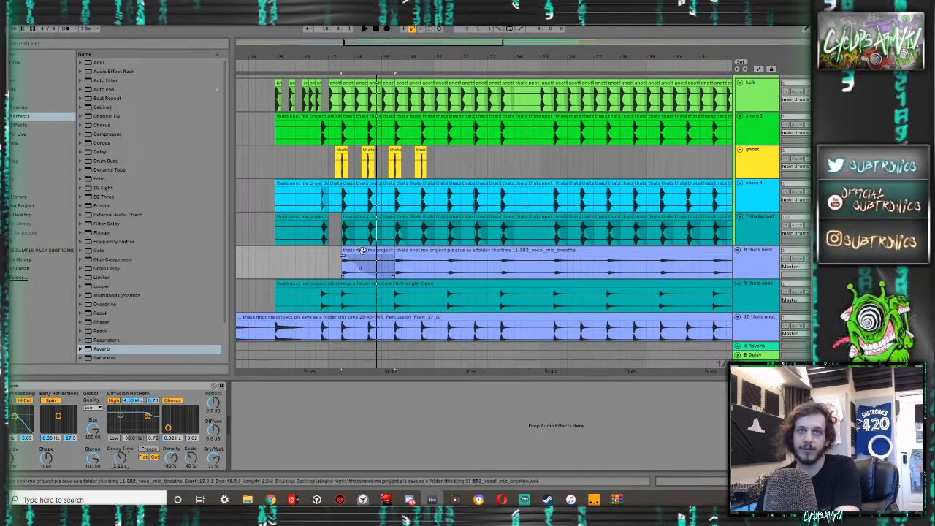
pyautogui.press('space')
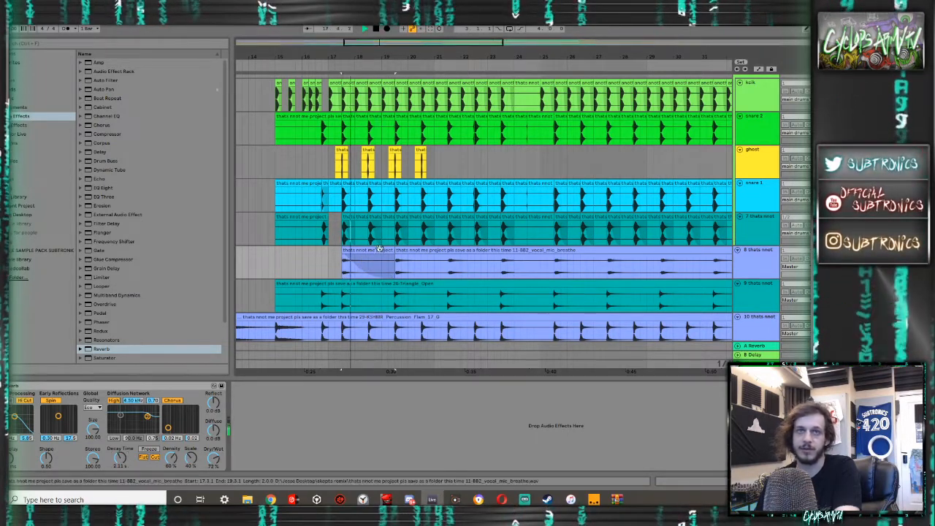
pyautogui.press('space')
# - Repeat the faded two-bar vocal breath clip up to 41.3.1 and remove the repeat at 33.3.1
pyautogui.click(368, 251)
pyautogui.hotkey('ctrl', 'd')
pyautogui.hotkey('ctrl', 'd')
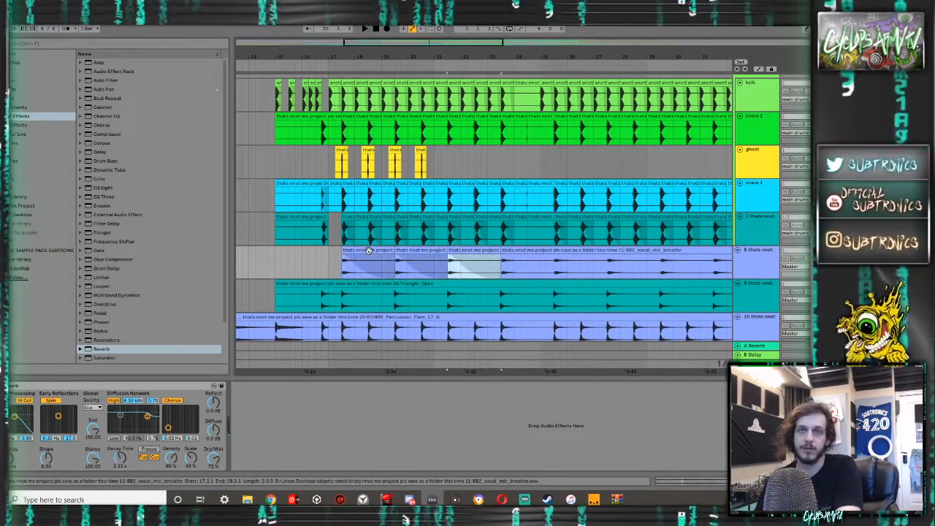
pyautogui.hotkey('ctrl', 'd')
pyautogui.scroll(-5, 453, 252)
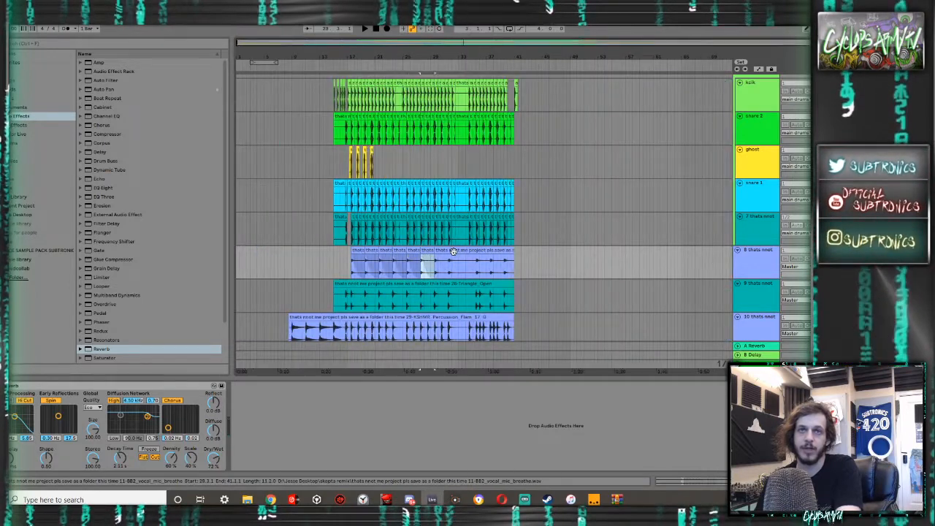
pyautogui.hotkey('ctrl', 'd')
pyautogui.hotkey('ctrl', 'd')
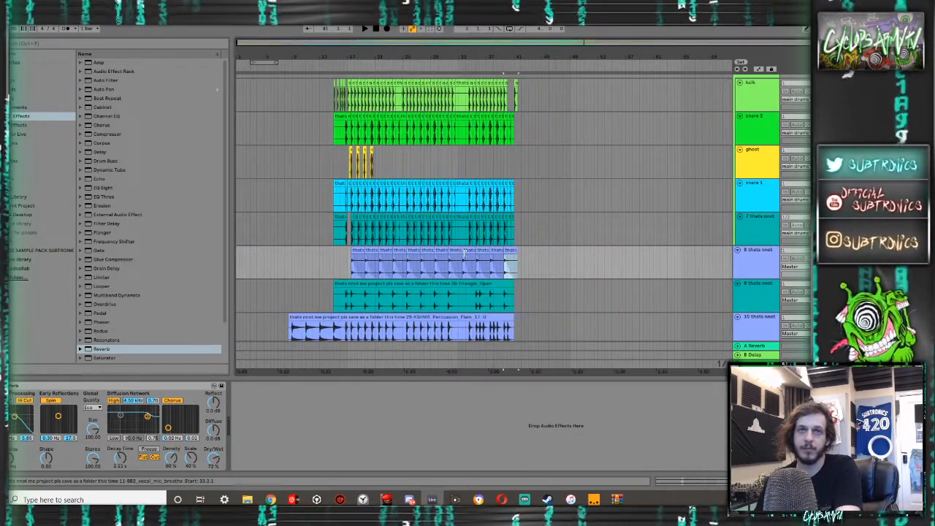
# - Play the arrangement from 15.1.1 and check the vocal breath level against the drums in the mixer
pyautogui.click(333, 261)
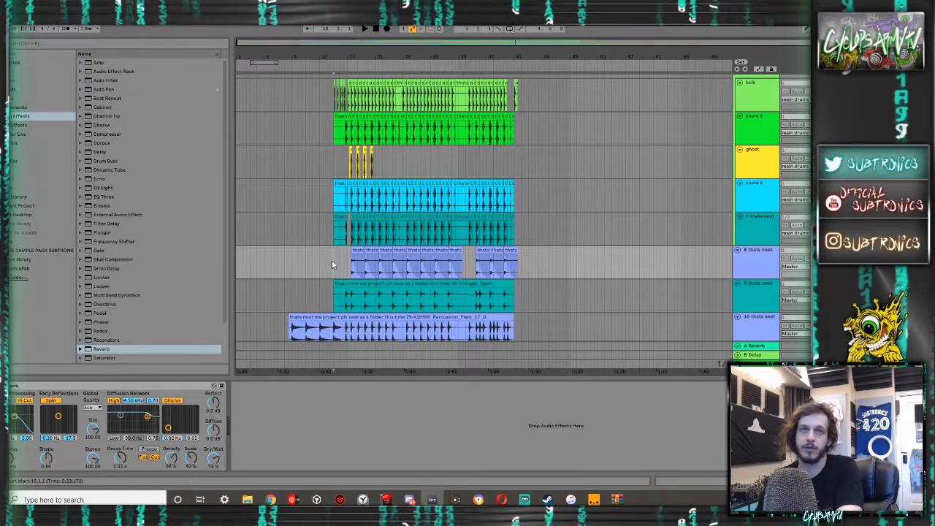
pyautogui.press('space')
pyautogui.scroll(2, 519, 258)
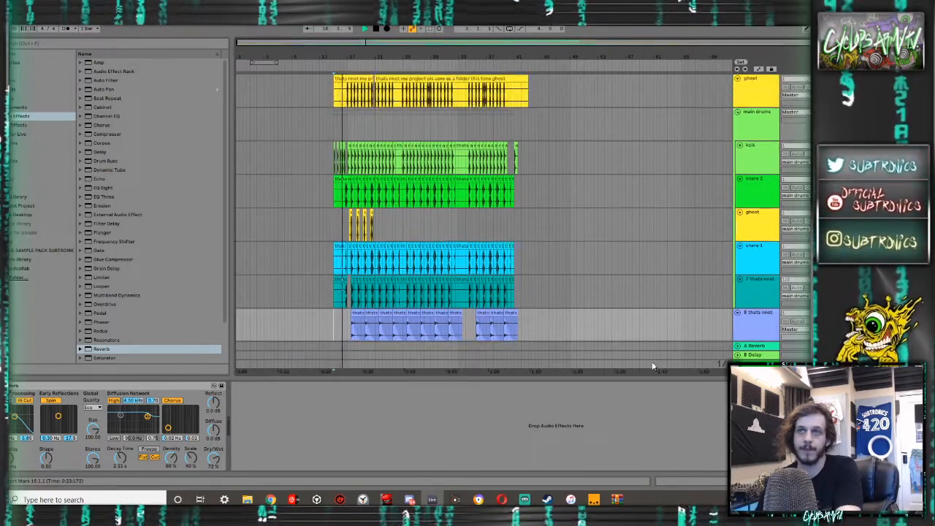
pyautogui.press('Tab')
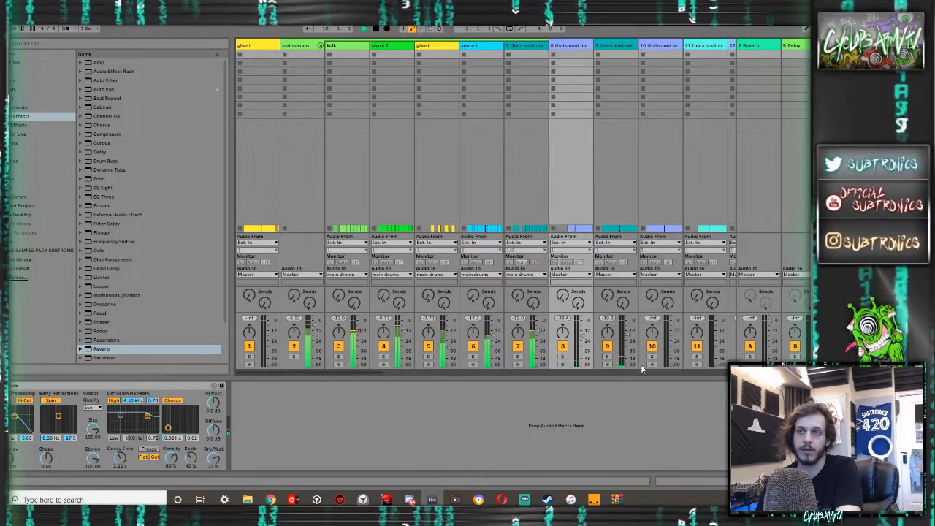
# - Lower the triangle track's volume while playing the arrangement from bar 18
pyautogui.press('Tab')
pyautogui.scroll(4, 372, 278)
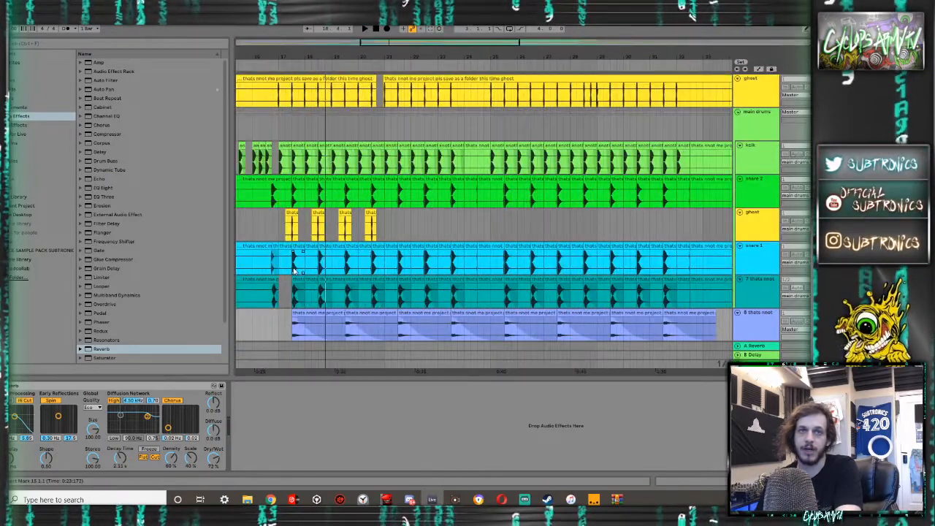
pyautogui.scroll(-4, 311, 241)
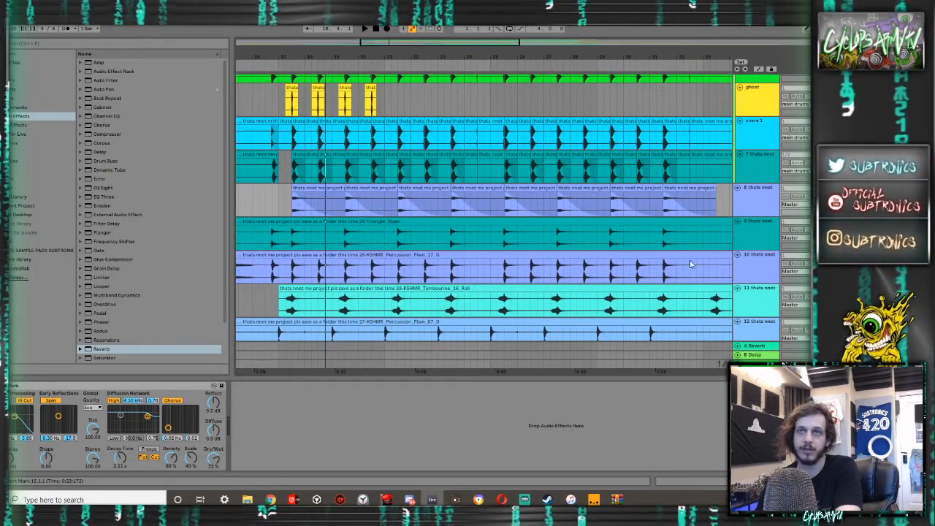
pyautogui.click(325, 222)
pyautogui.press('space')
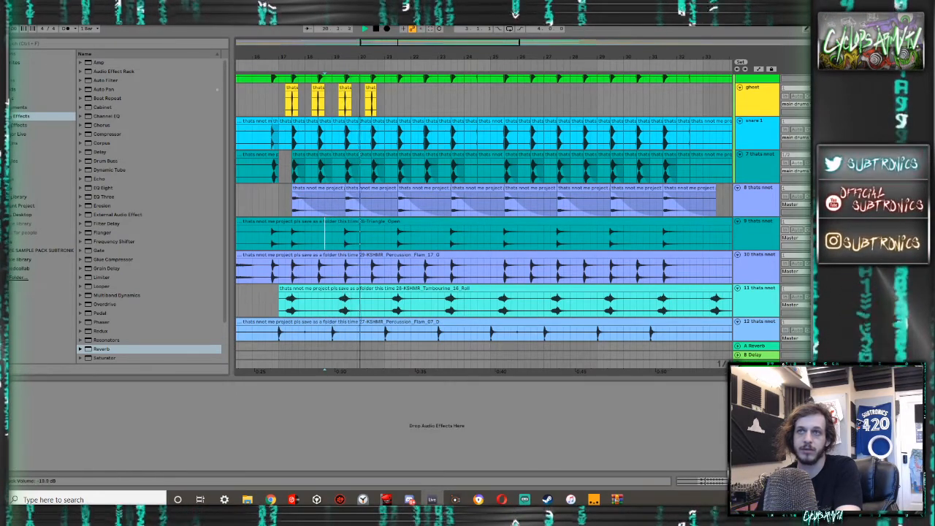
pyautogui.hscroll(-5, 364, 224)
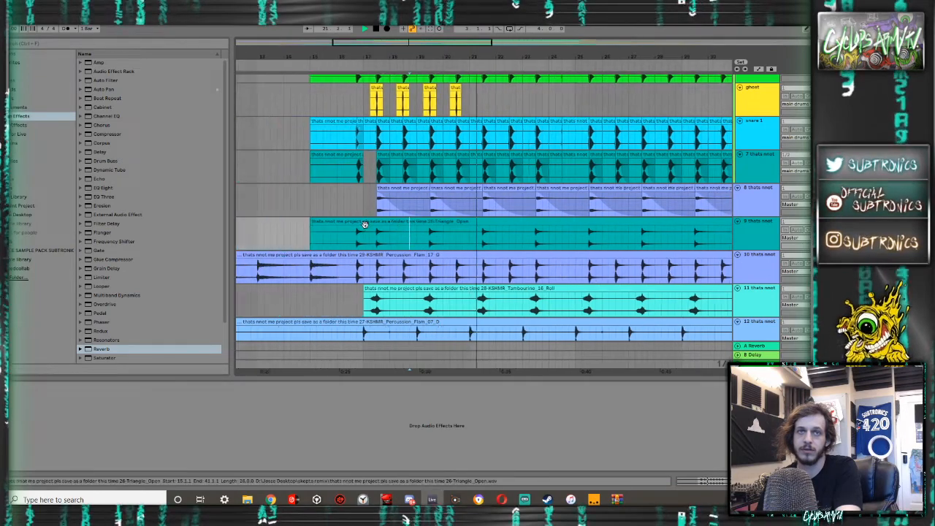
pyautogui.scroll(4, 339, 205)
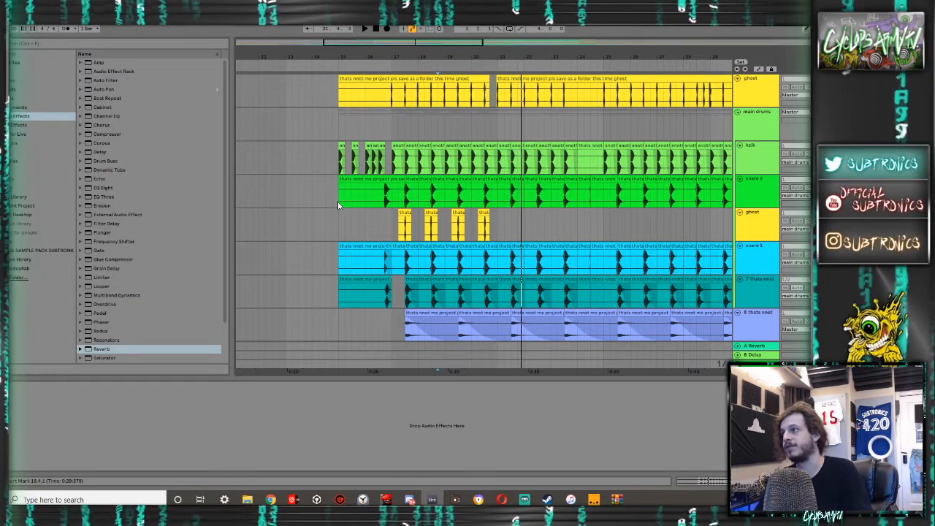
# - Show the automation lanes and clear the kick track's volume automation while playing from 14.4.1
pyautogui.click(333, 211)
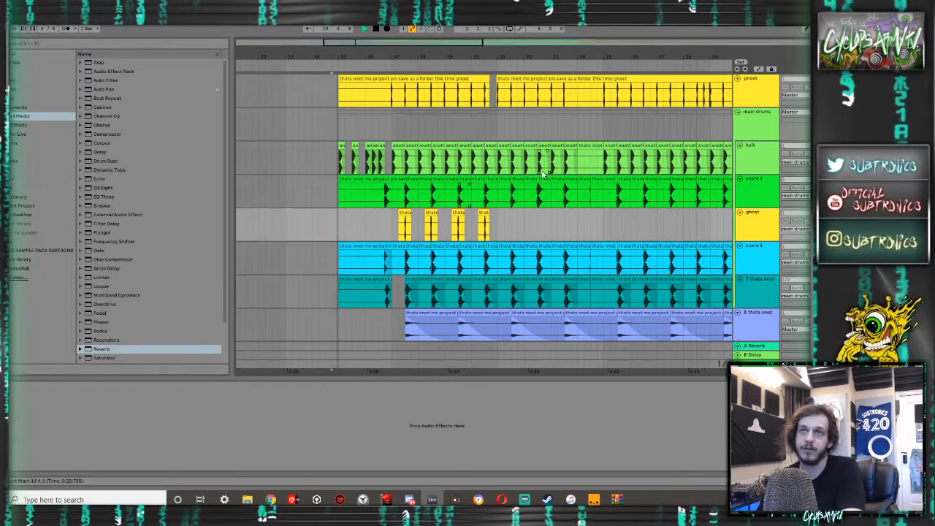
pyautogui.press('space')
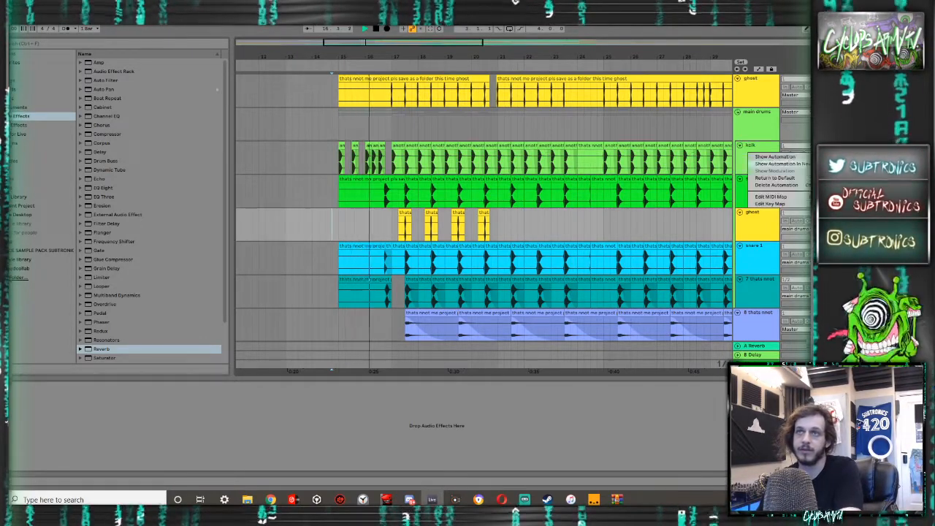
pyautogui.click(768, 151)
pyautogui.press('a')
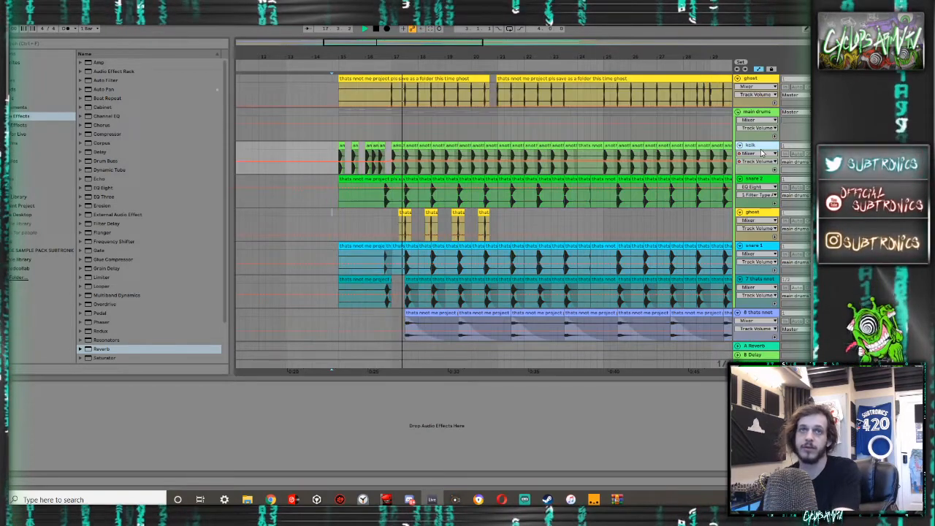
pyautogui.hotkey('ctrl', 'z')
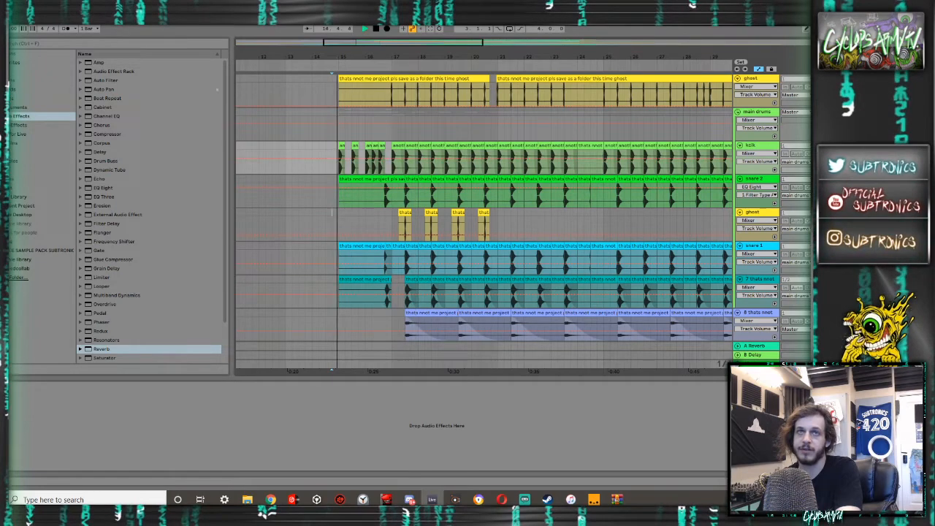
# - Lower the main drums group volume to -10.0 dB, replaying from 14.4.1 and comparing levels in the mixer
pyautogui.press('Tab')
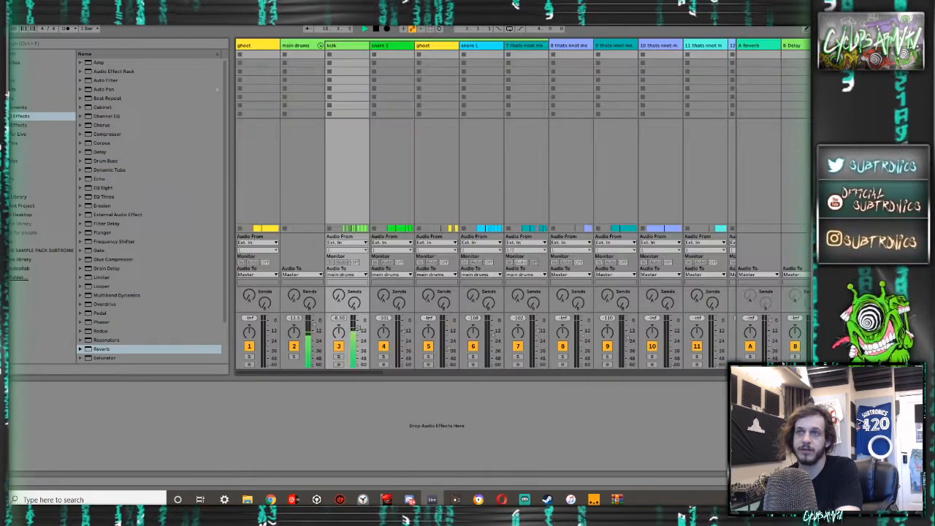
pyautogui.press('Tab')
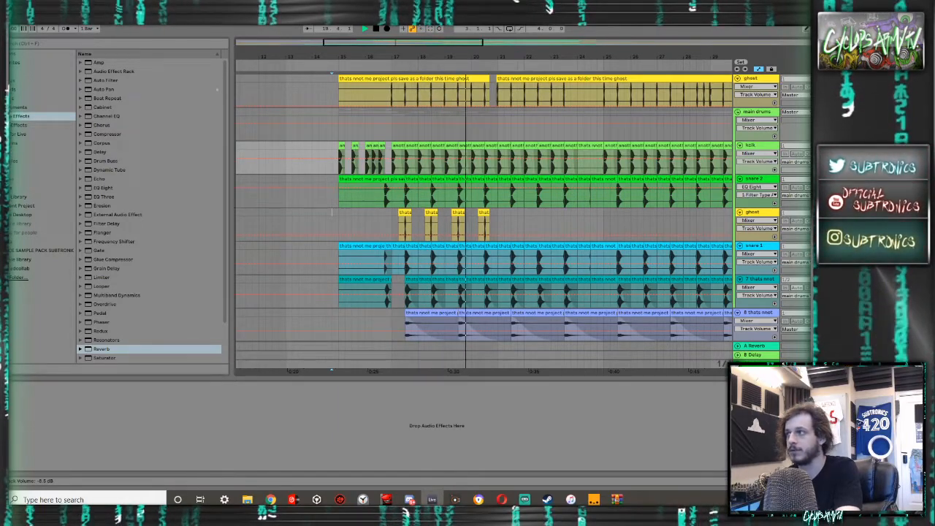
pyautogui.press('Tab')
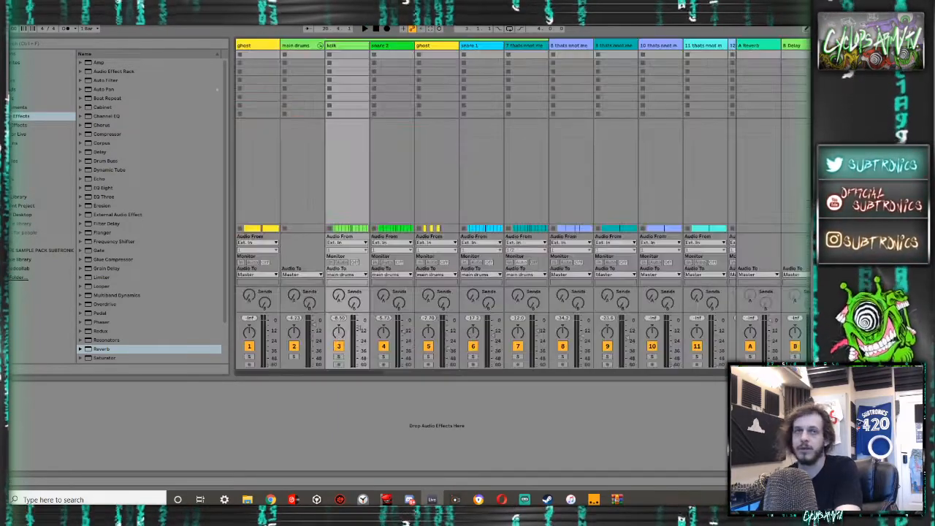
pyautogui.press('Tab')
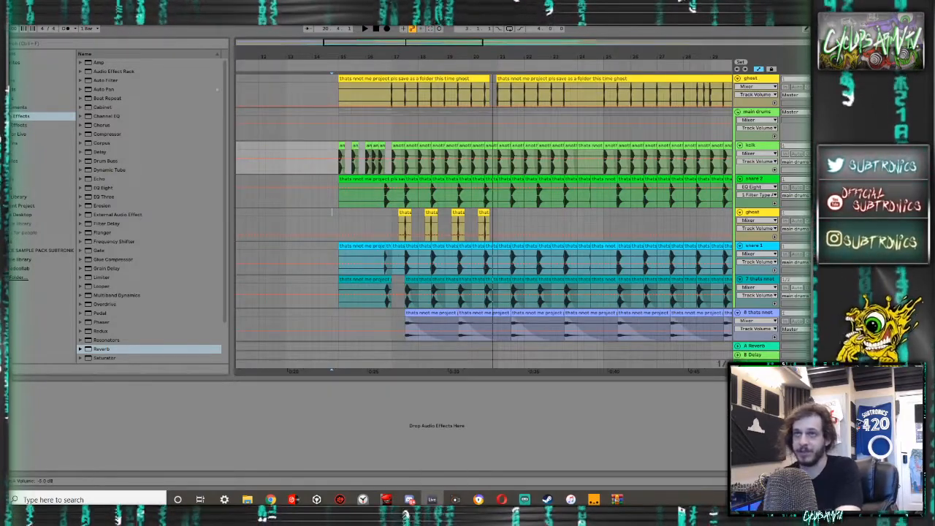
pyautogui.press('Tab')
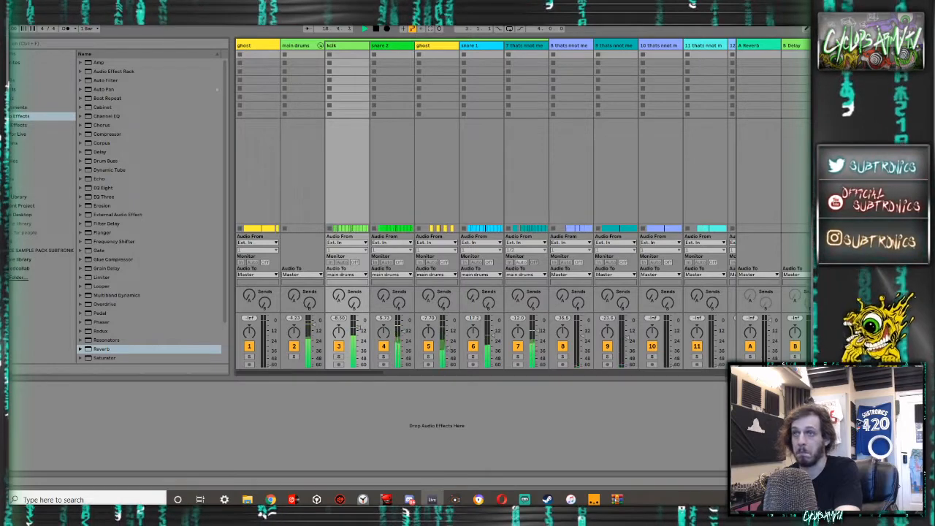
pyautogui.press('Tab')
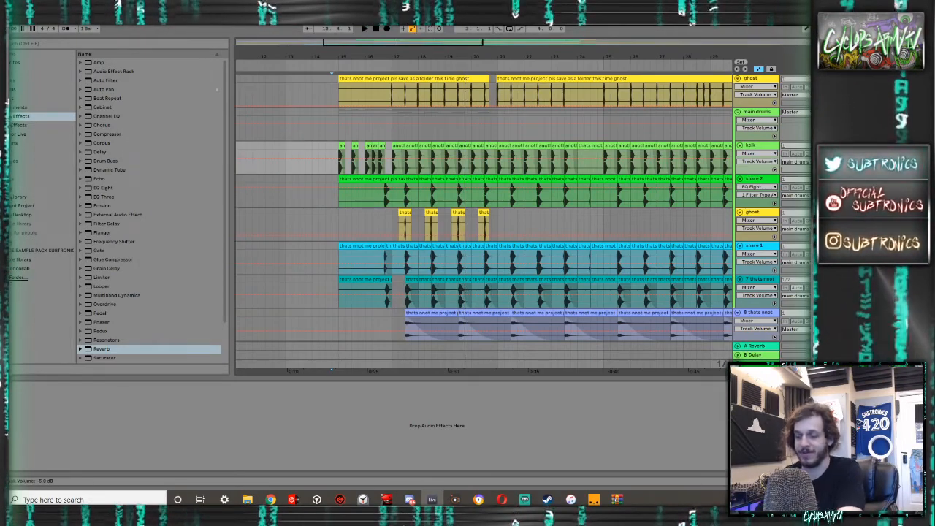
pyautogui.press('space')
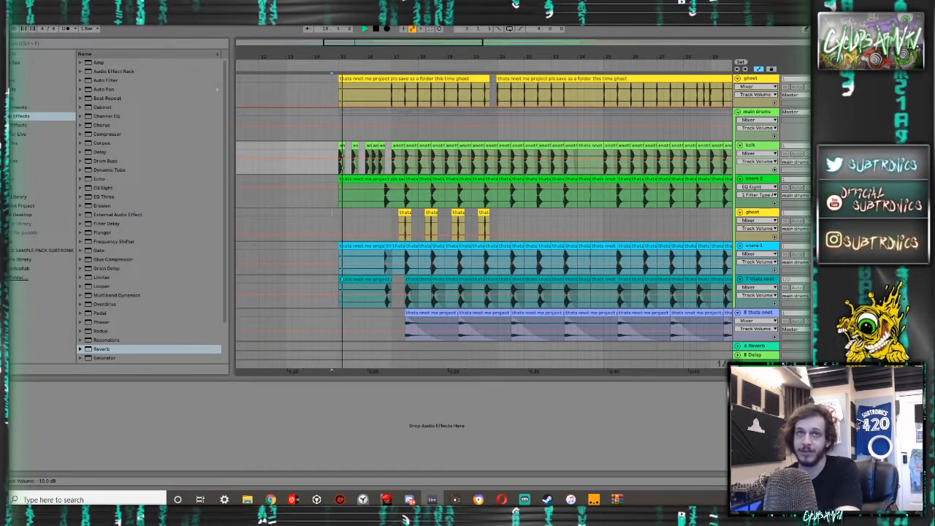
pyautogui.press('Tab')
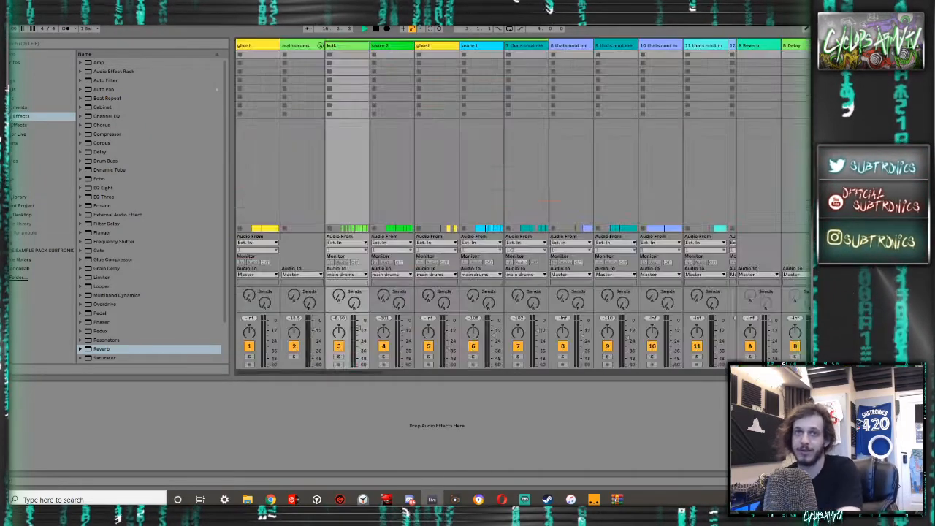
pyautogui.press('Tab')
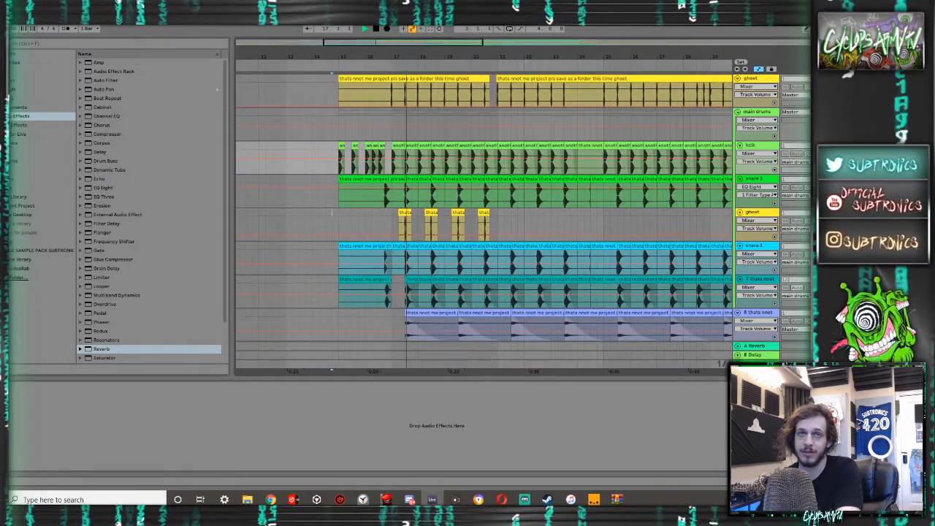
# - Lower the triangle track's volume further, auditioning it with the drums from 14.4.1
pyautogui.scroll(-3, 475, 223)
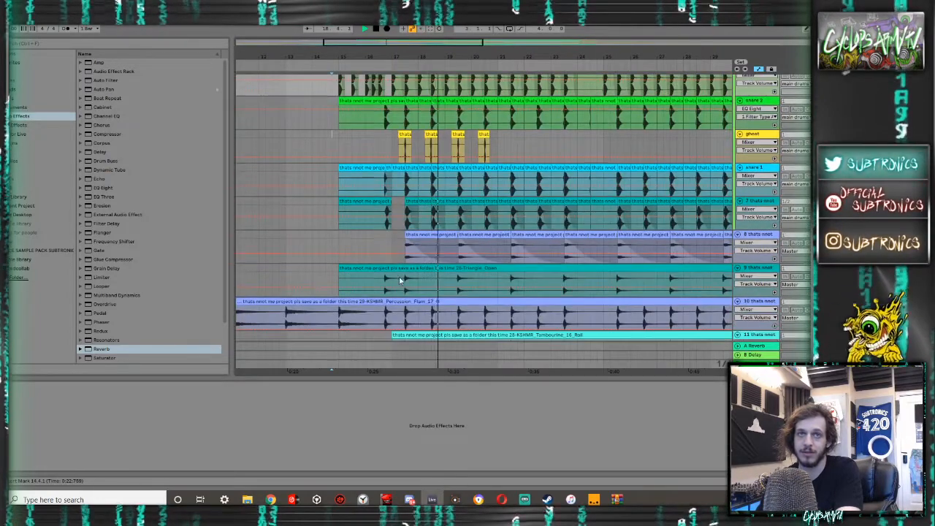
pyautogui.press('space')
pyautogui.moveTo(404, 280); pyautogui.dragTo(333, 269)
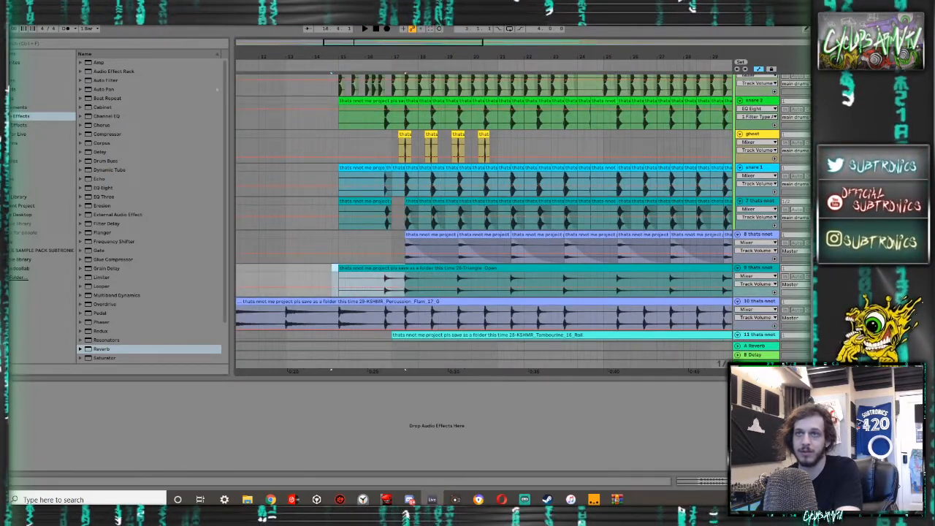
pyautogui.press('space')
pyautogui.scroll(-3, 777, 231)
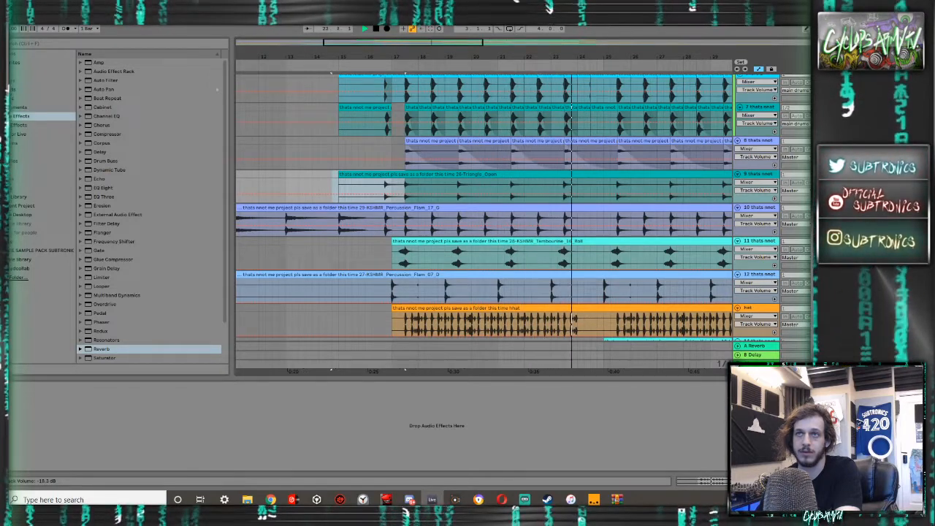
pyautogui.press('space')
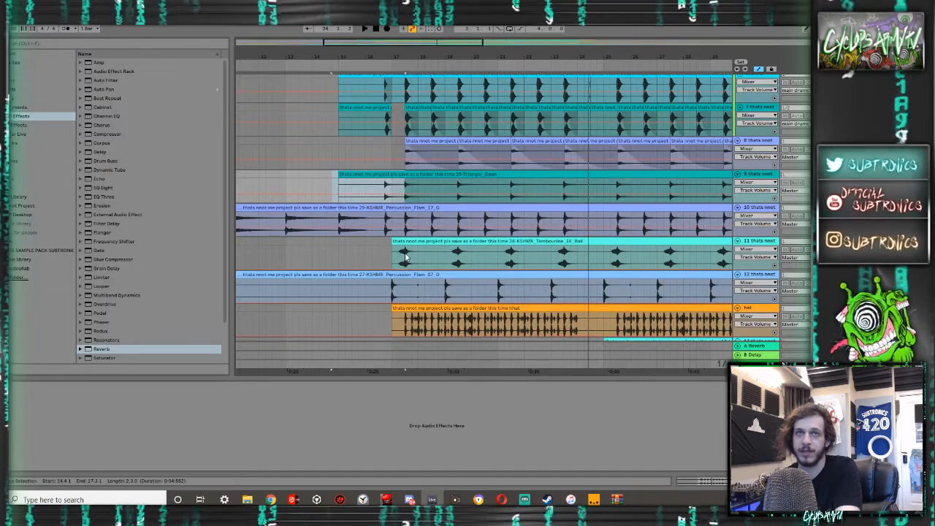
# - Adjust the volume of the Percussion_Flam_17 track while replaying the arrangement from 14.4.1
pyautogui.click(403, 209)
pyautogui.click(334, 217)
pyautogui.press('space')
pyautogui.press('space')
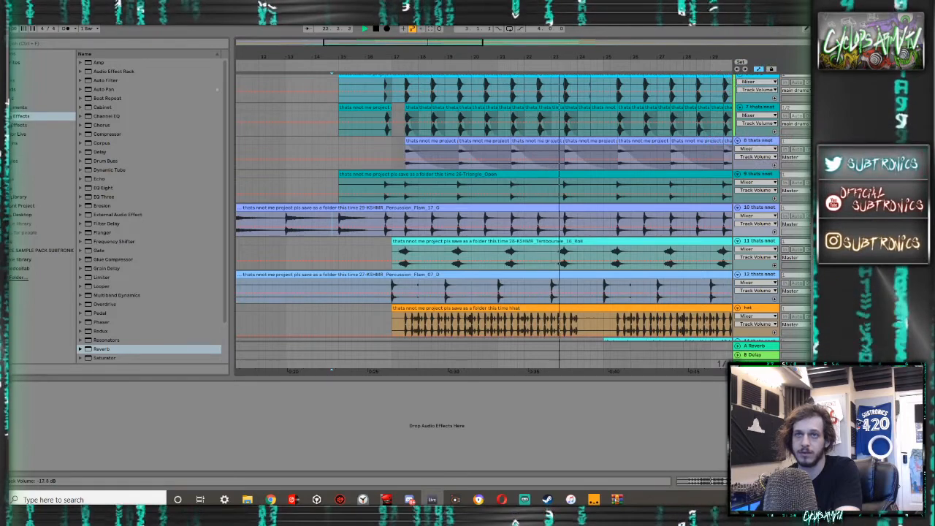
pyautogui.press('space')
pyautogui.press('space')
# - Level the Percussion_Flam_07 track against the other percussion, replaying from bar 16 and checking the mixer
pyautogui.click(378, 294)
pyautogui.press('space')
pyautogui.press('space')
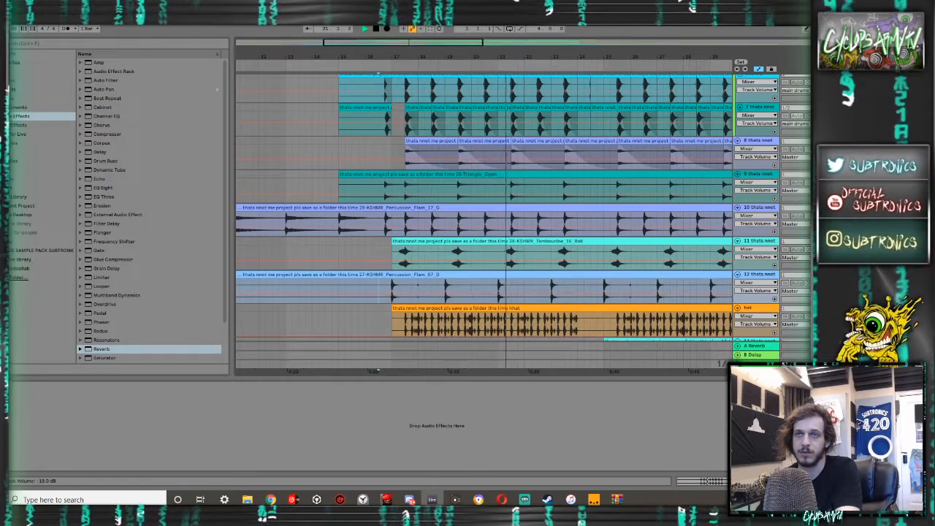
pyautogui.scroll(-2, 482, 220)
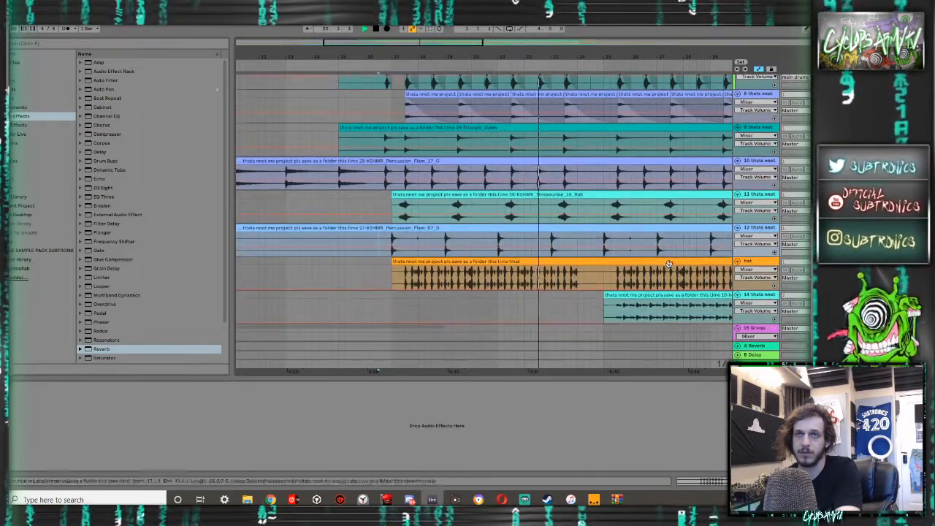
pyautogui.press('Tab')
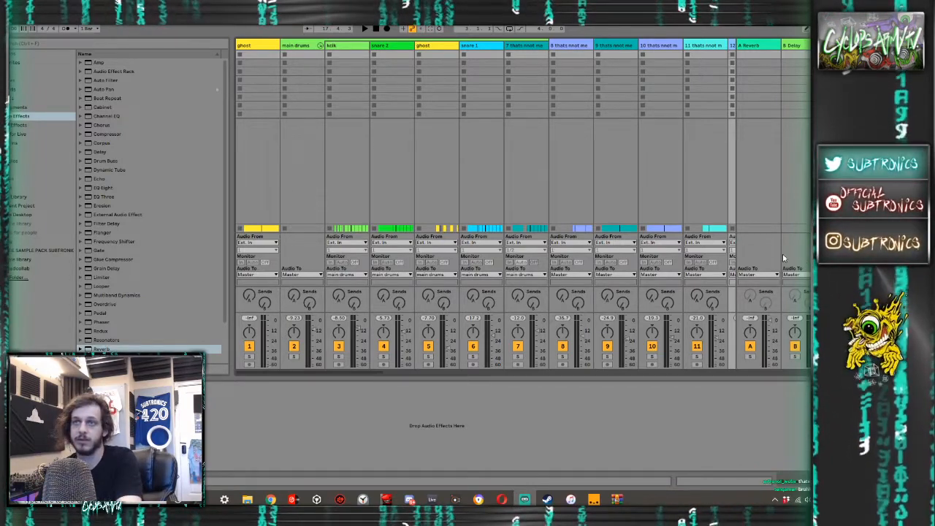
pyautogui.press('Tab')
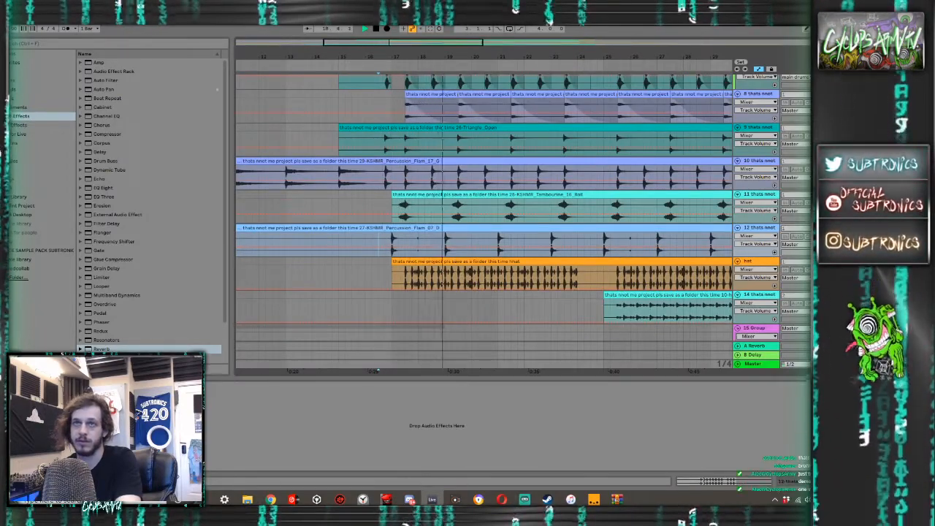
pyautogui.press('space')
pyautogui.press('space')
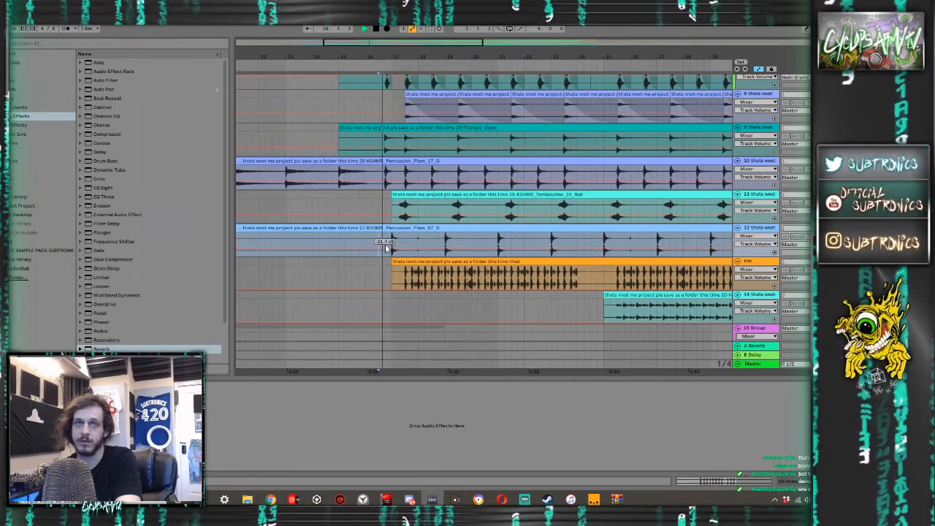
pyautogui.press('space')
pyautogui.press('space')
# - Enlarge the Percussion_Flam_07 track, deactivate its faint hit between 17.4.1 and 18.2.1, and play from bar 16
pyautogui.hotkey('alt', '+')
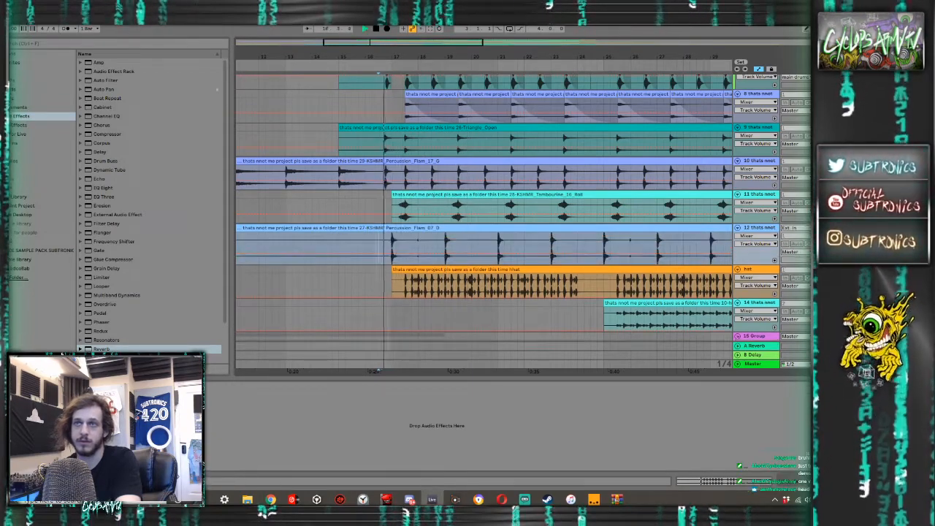
pyautogui.scroll(-2, 767, 234)
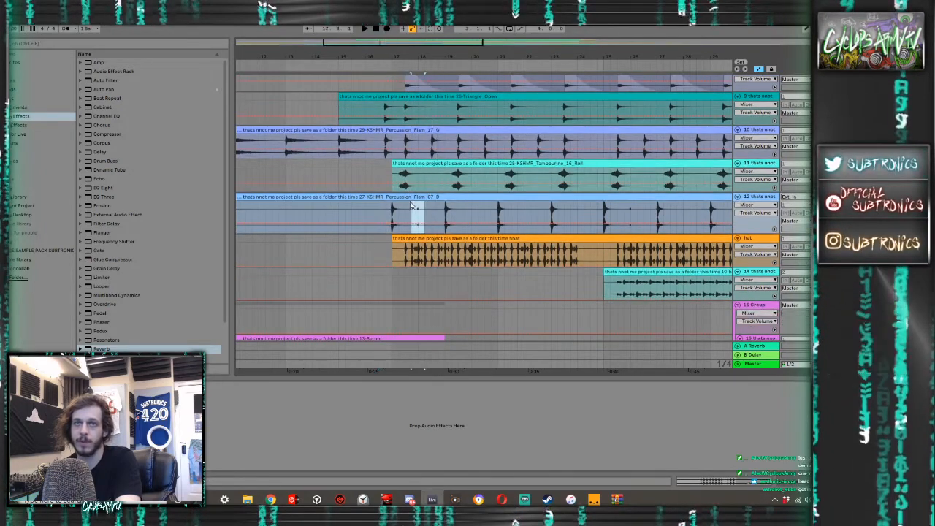
pyautogui.press('0')
pyautogui.click(386, 212)
pyautogui.press('space')
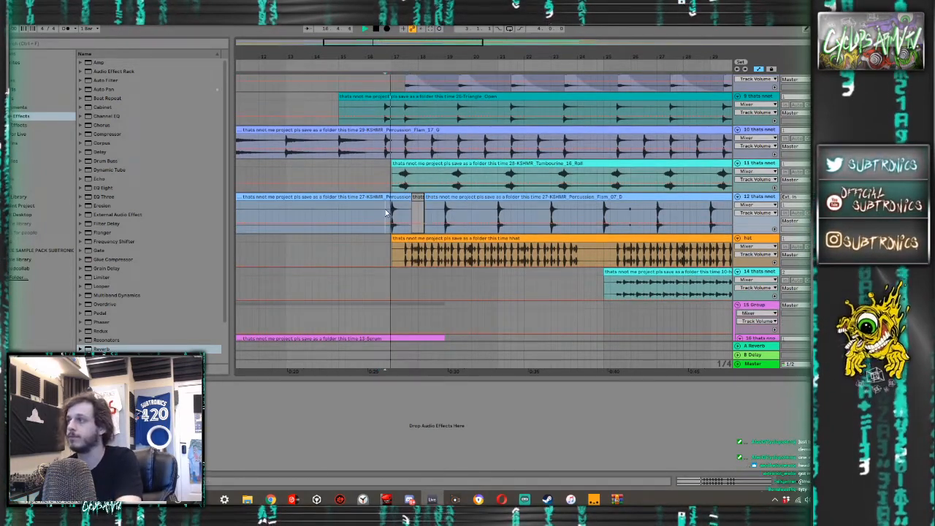
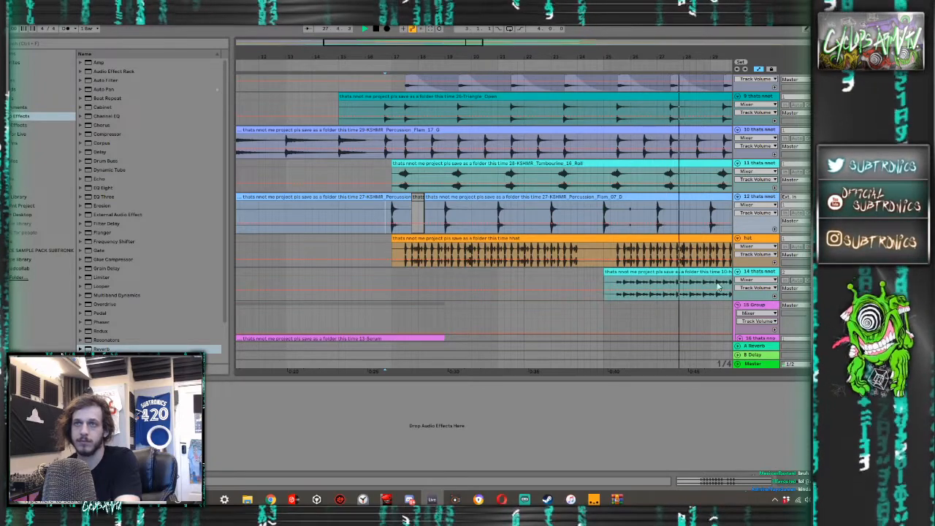
# - Deactivate the faint trailing hits of the hat clip from about 23.4 to just past bar 24
pyautogui.scroll(3, 582, 252)
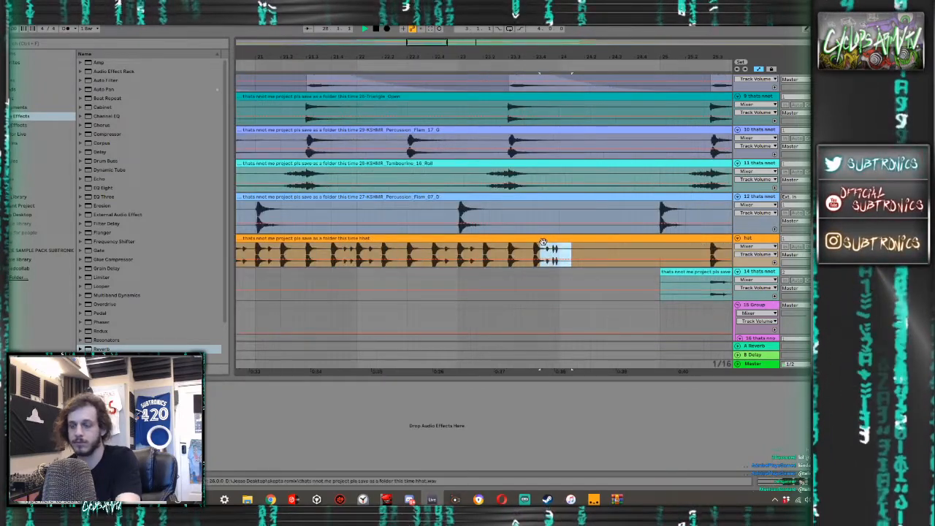
pyautogui.scroll(-5, 553, 250)
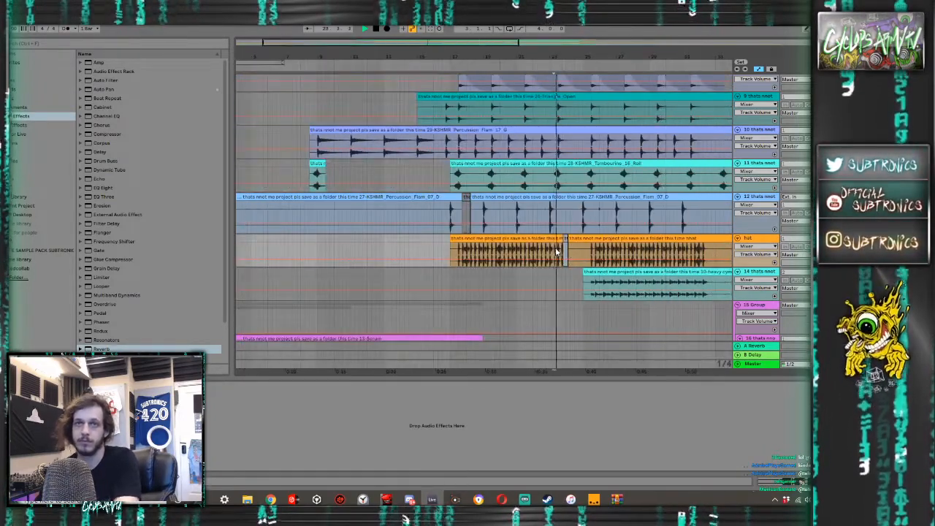
pyautogui.click(561, 251)
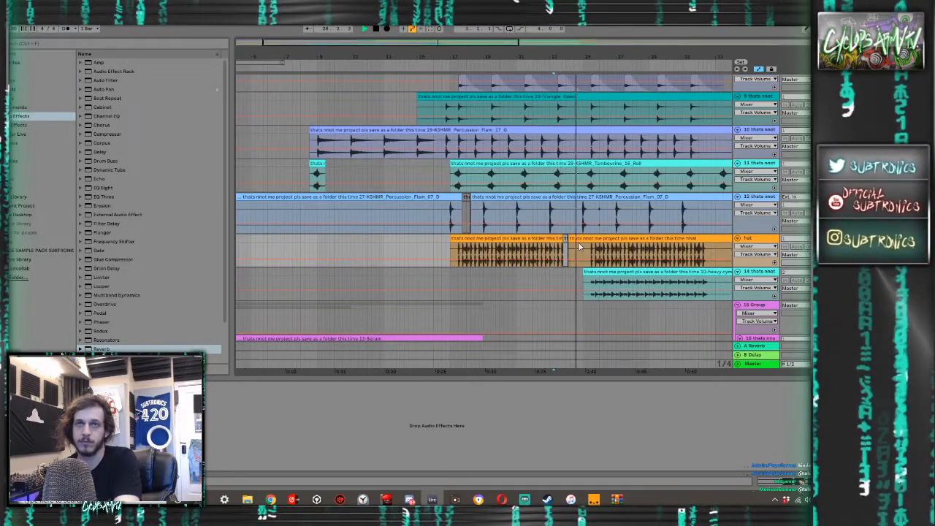
# - Review the Serum, bass, intro drum and stab tracks during playback, checking their levels in the mixer
pyautogui.scroll(-1, 592, 247)
pyautogui.scroll(-10, 593, 246)
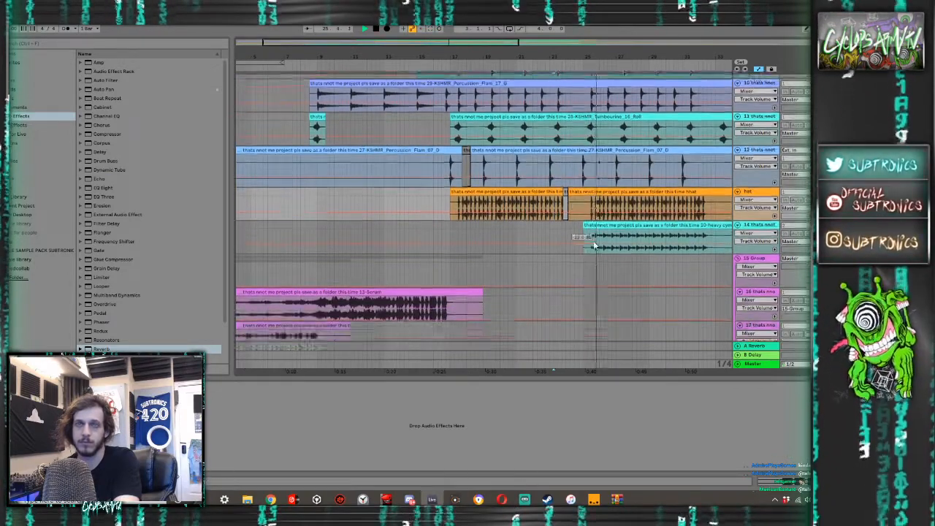
pyautogui.scroll(-4, 594, 246)
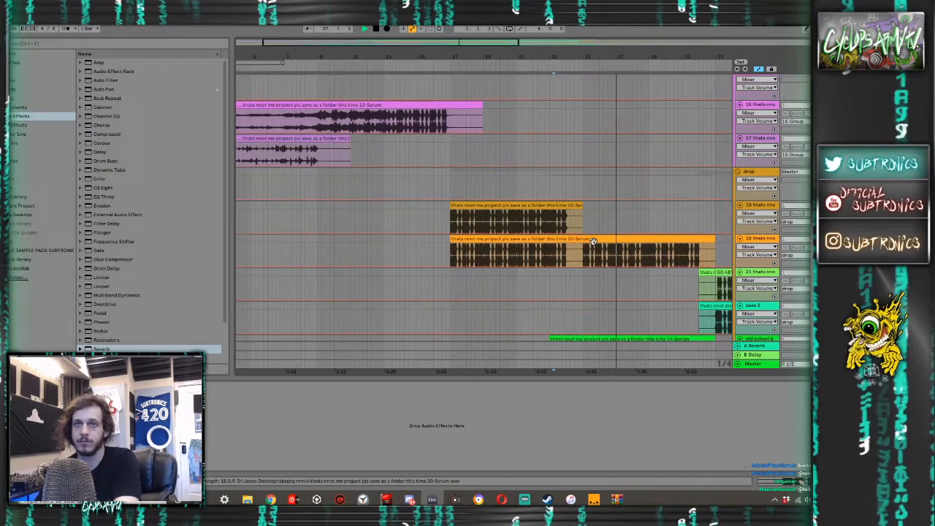
pyautogui.press('Tab')
pyautogui.press('Tab')
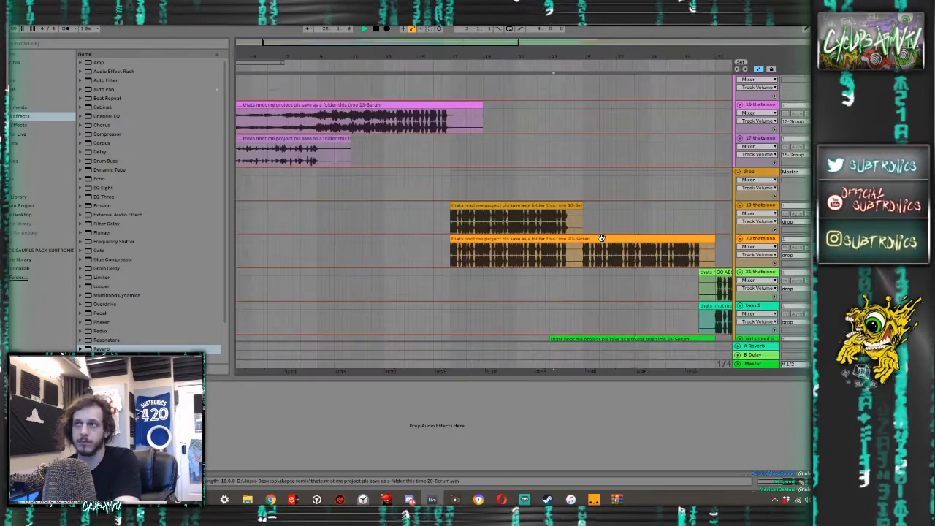
pyautogui.scroll(-10, 596, 242)
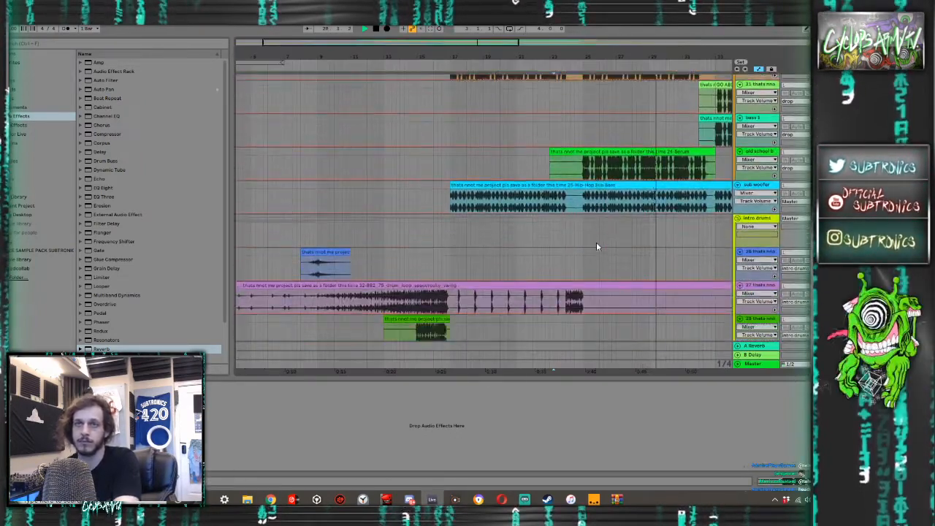
pyautogui.scroll(-5, 596, 244)
pyautogui.scroll(2, 529, 217)
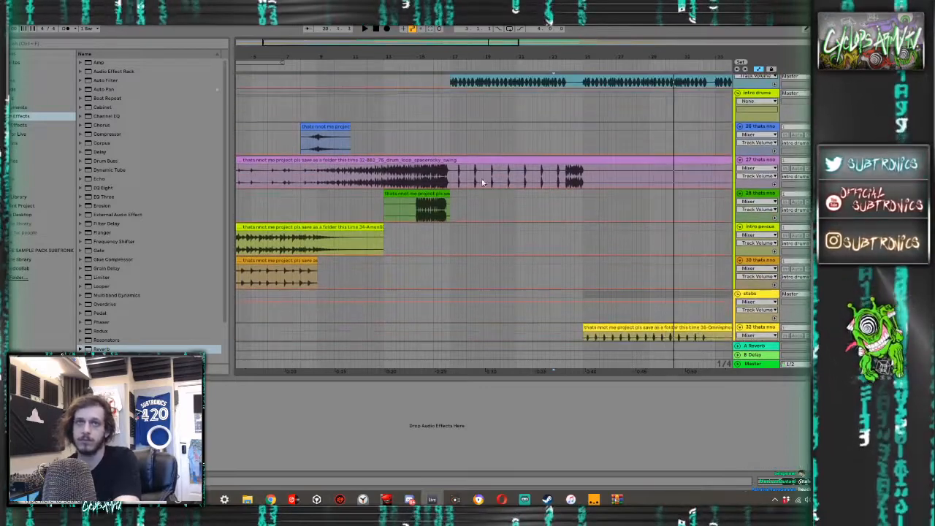
# - Audition the intro drum loop on track 27 from just after bar 17 and again from around bar 15
pyautogui.click(461, 181)
pyautogui.press('space')
pyautogui.press('space')
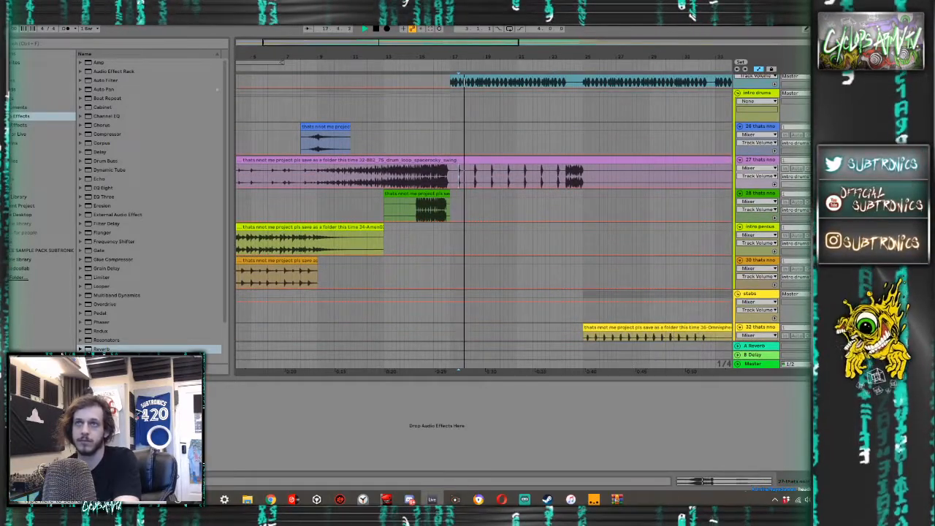
pyautogui.press('space')
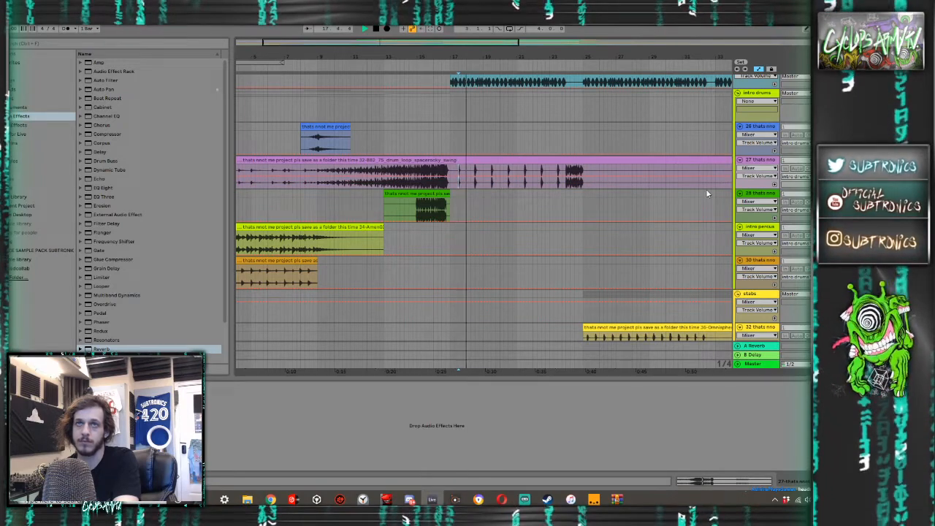
pyautogui.press('space')
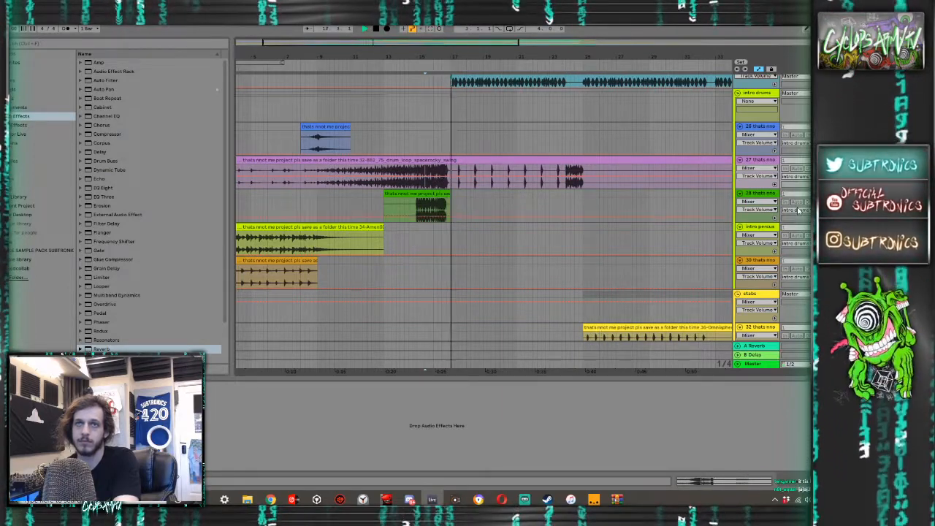
# - Check the mixer levels, split the track 27 drum loop clip at bar 17, and inspect the track 28 clip during playback
pyautogui.press('Tab')
pyautogui.press('Tab')
pyautogui.press('Tab')
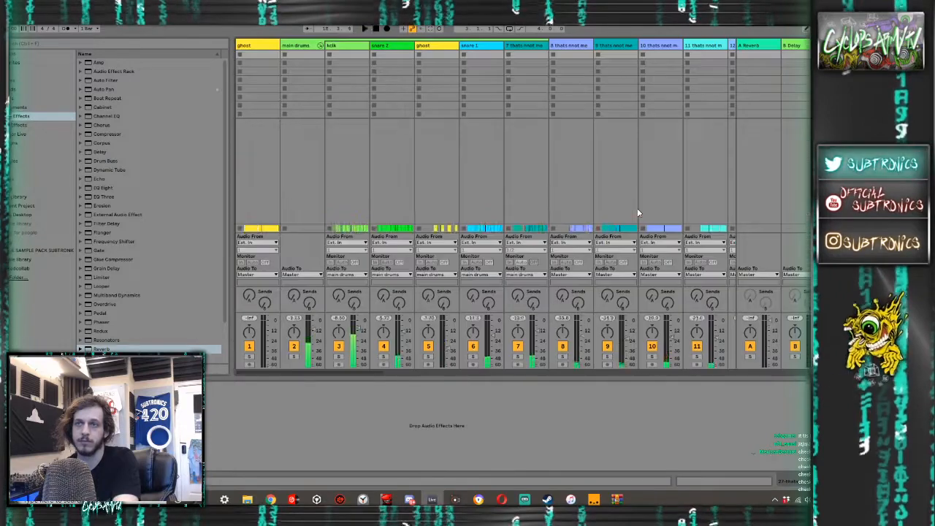
pyautogui.press('Tab')
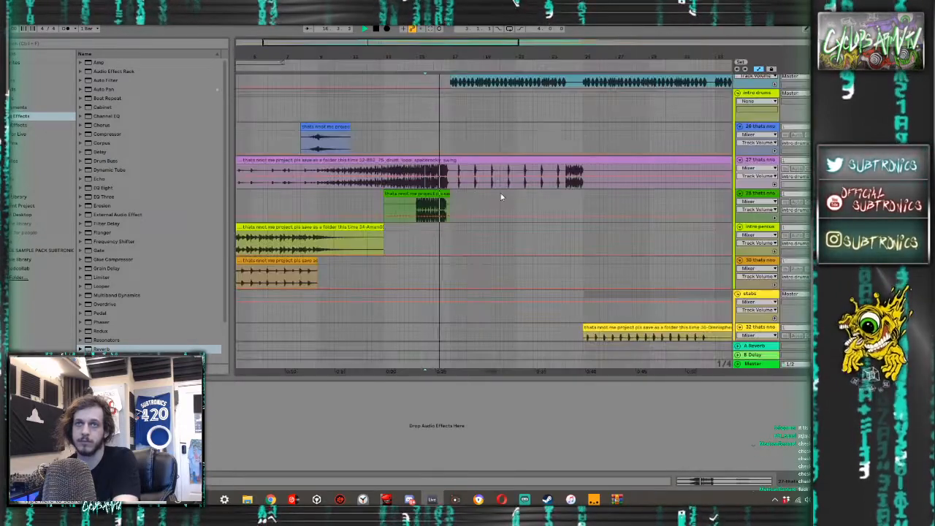
pyautogui.click(437, 169)
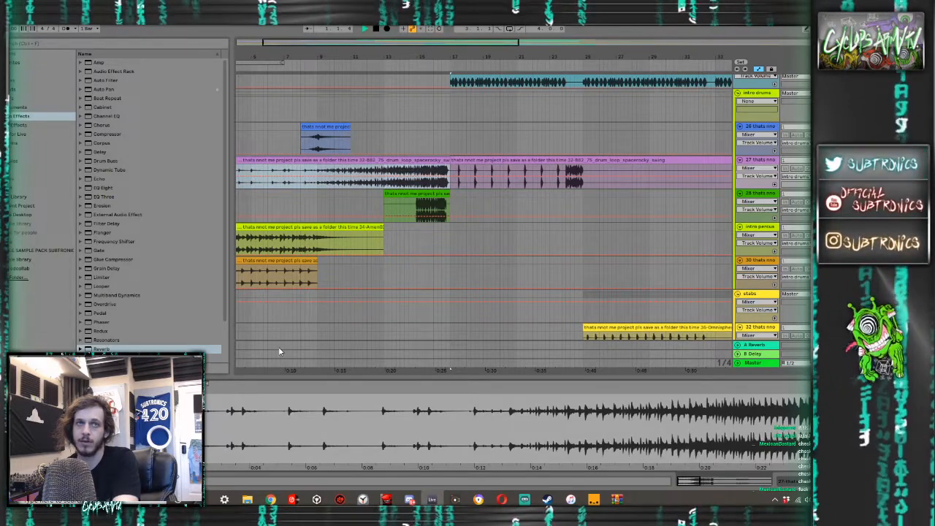
pyautogui.click(420, 209)
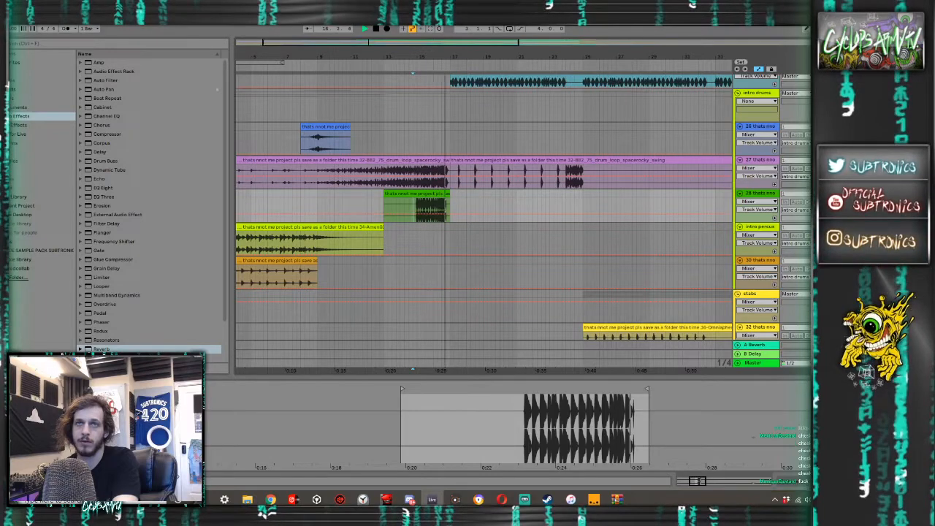
# - Try deactivating the middle kick of the three-kick run starting at bar 16 while playing the drums from bar 15
pyautogui.scroll(10, 459, 189)
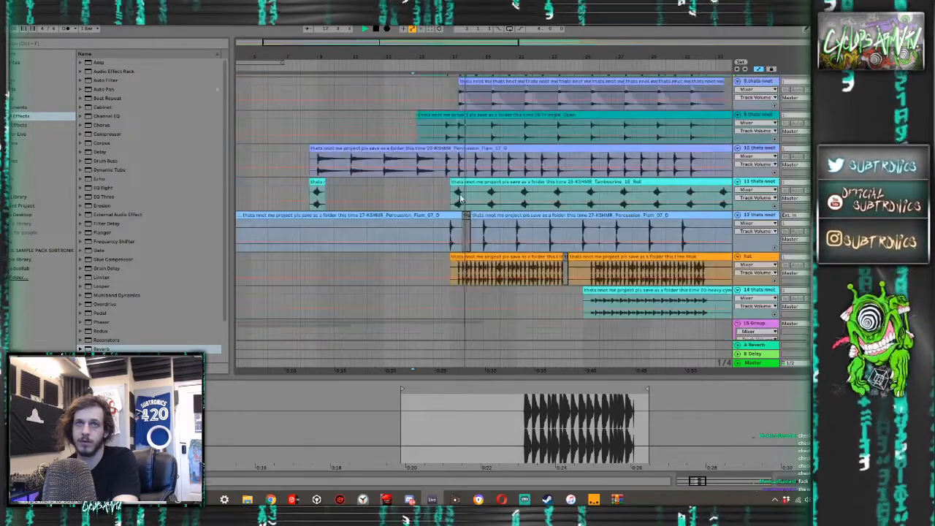
pyautogui.scroll(5, 459, 193)
pyautogui.click(415, 173)
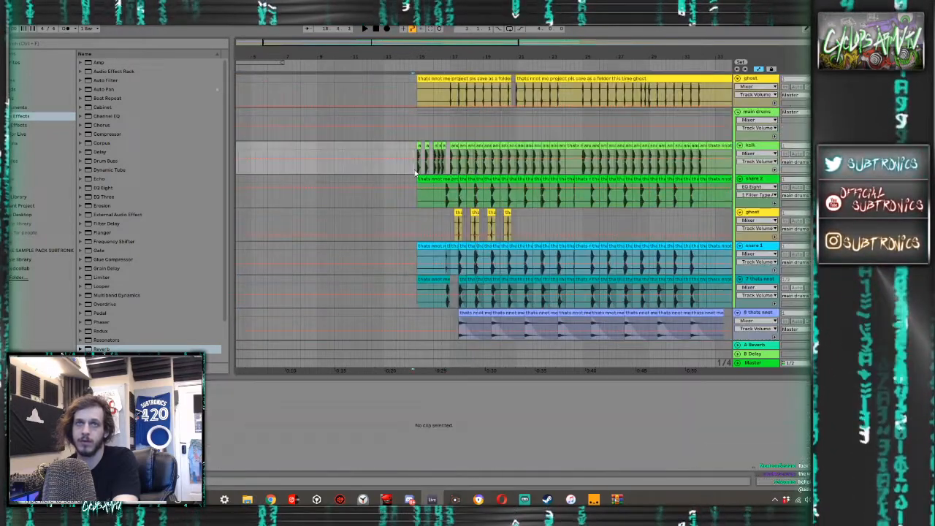
pyautogui.scroll(3, 415, 167)
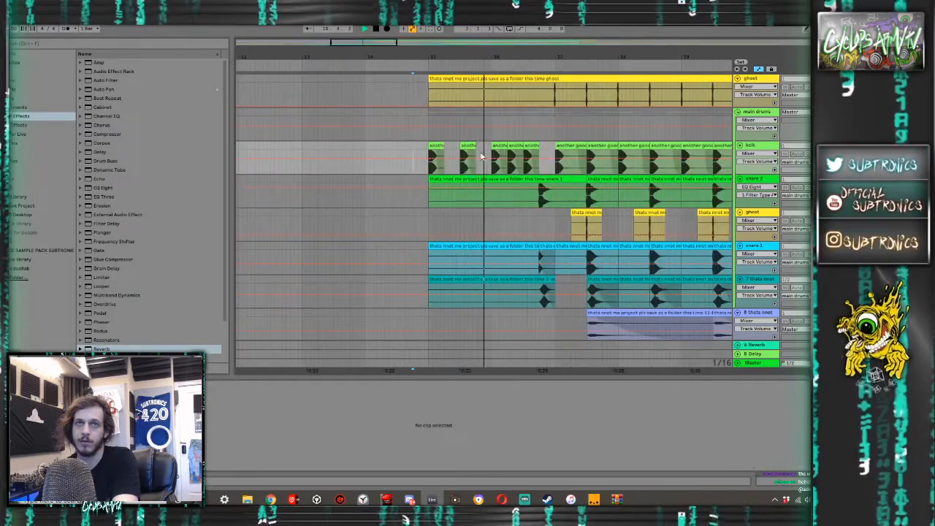
pyautogui.click(515, 144)
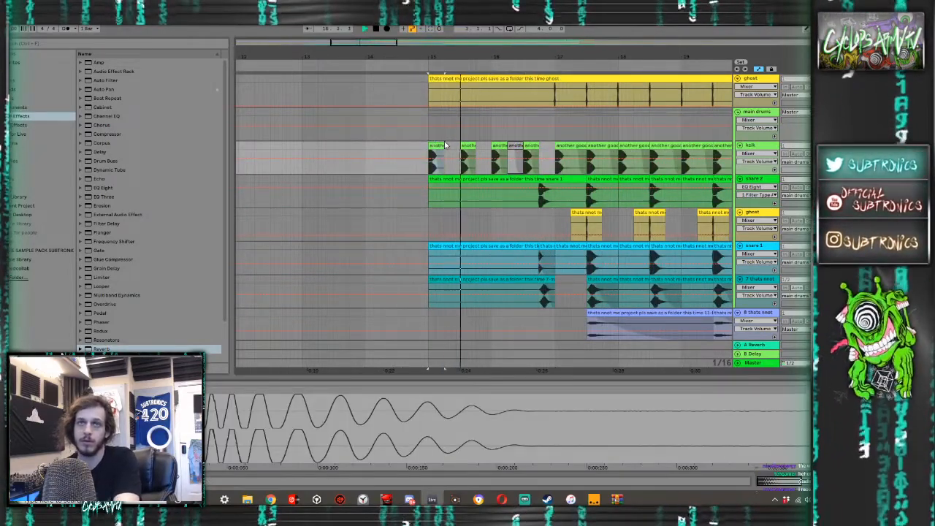
pyautogui.press('space')
# - Fill the kick run from bar 16 to 16.3 with half-beat copies of the first kick and play it back
pyautogui.click(494, 145)
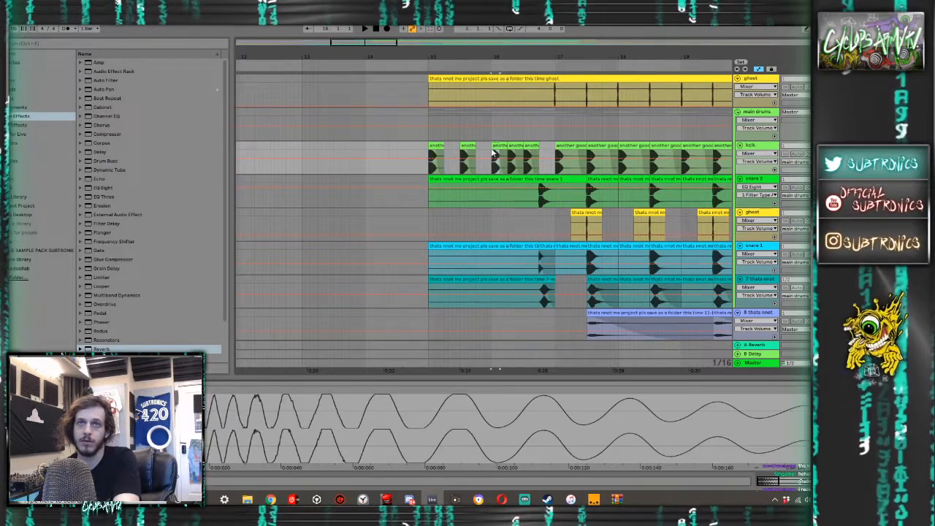
pyautogui.hotkey('ctrl', 'z')
pyautogui.hotkey('ctrl', 'z')
pyautogui.hotkey('ctrl', 'z')
pyautogui.press('space')
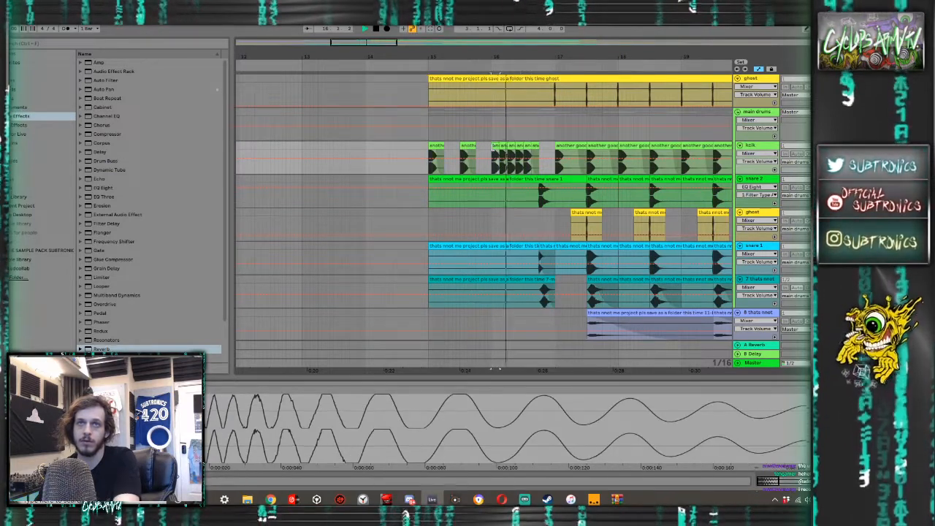
pyautogui.press('space')
# - Undo the last half-beat kick copy, audition the run from just before bar 16, and duplicate the short kick again
pyautogui.press('space')
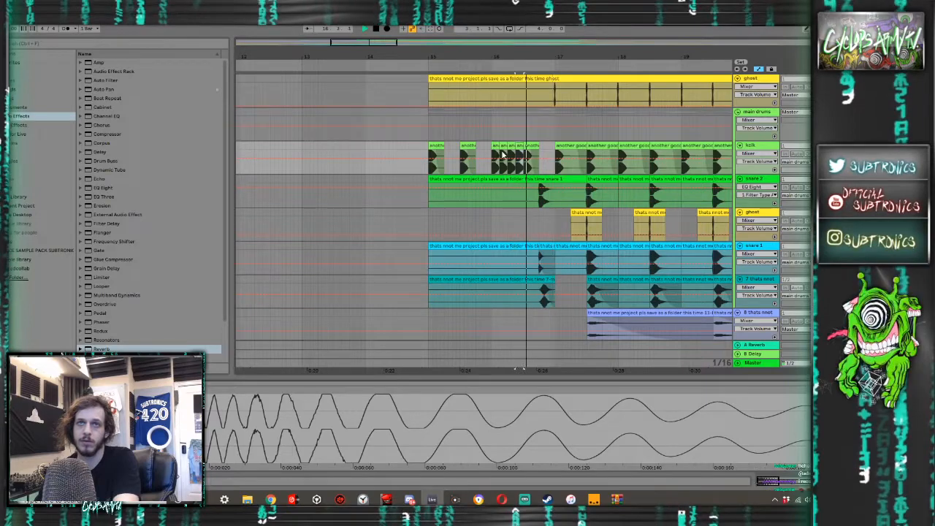
pyautogui.hotkey('ctrl', 'z')
pyautogui.press('space')
pyautogui.click(490, 146)
pyautogui.press('space')
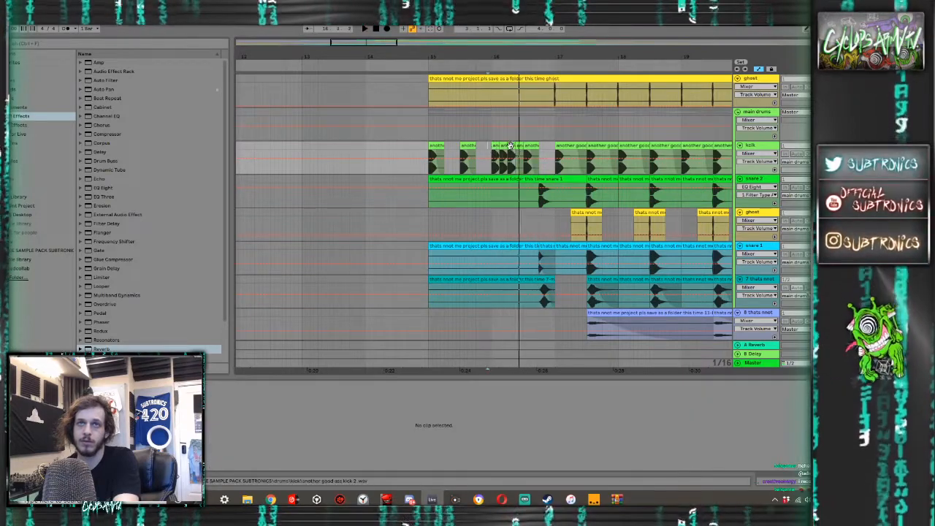
pyautogui.click(511, 145)
pyautogui.hotkey('ctrl', 'd')
pyautogui.moveTo(488, 151); pyautogui.dragTo(484, 151)
pyautogui.press('space')
pyautogui.press('space')
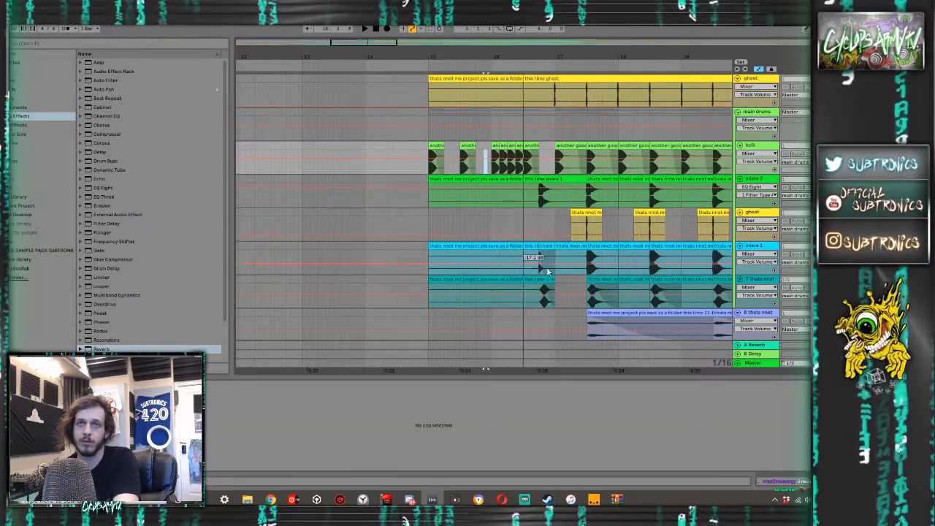
# - Try moving the three layered snare hits from 16.4 to 16.3 and play from just before bar 16
pyautogui.moveTo(548, 290); pyautogui.dragTo(551, 180)
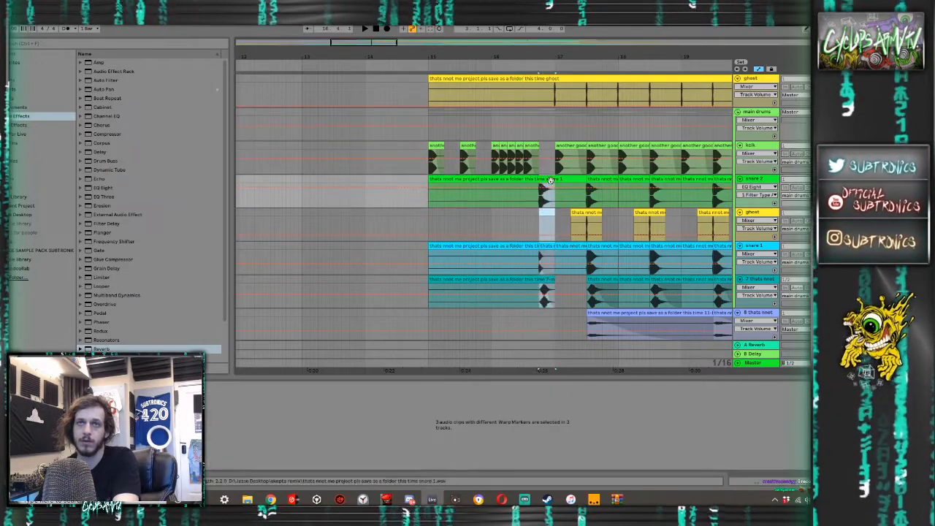
pyautogui.press('Delete')
pyautogui.click(484, 198)
pyautogui.press('space')
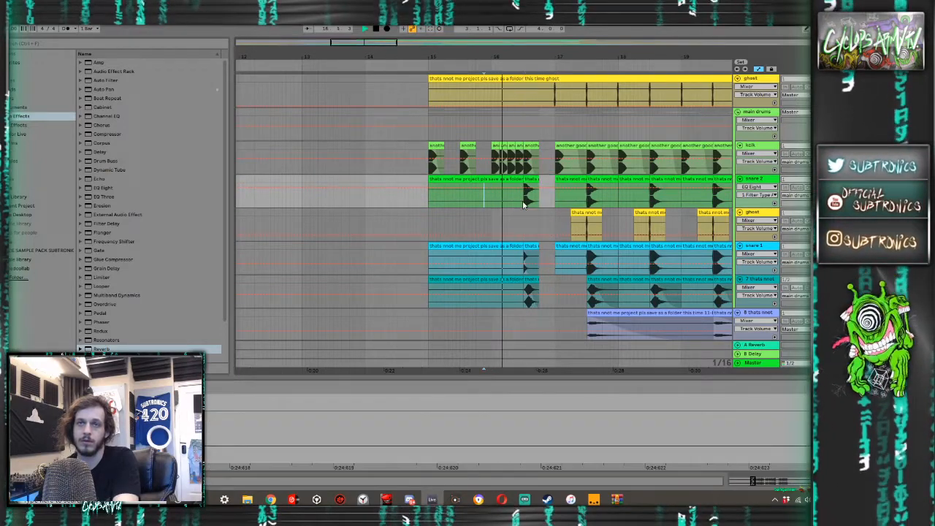
# - Select the percussion hits just before bar 17 and play the transition while viewing the percussion and Serum tracks
pyautogui.scroll(-3, 524, 205)
pyautogui.scroll(-2, 552, 284)
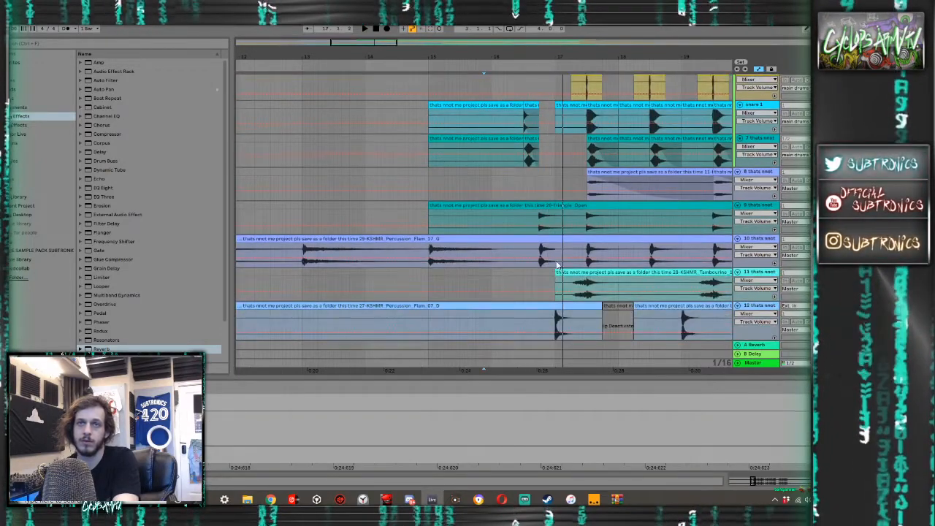
pyautogui.moveTo(556, 228); pyautogui.dragTo(540, 318)
pyautogui.scroll(-10, 527, 249)
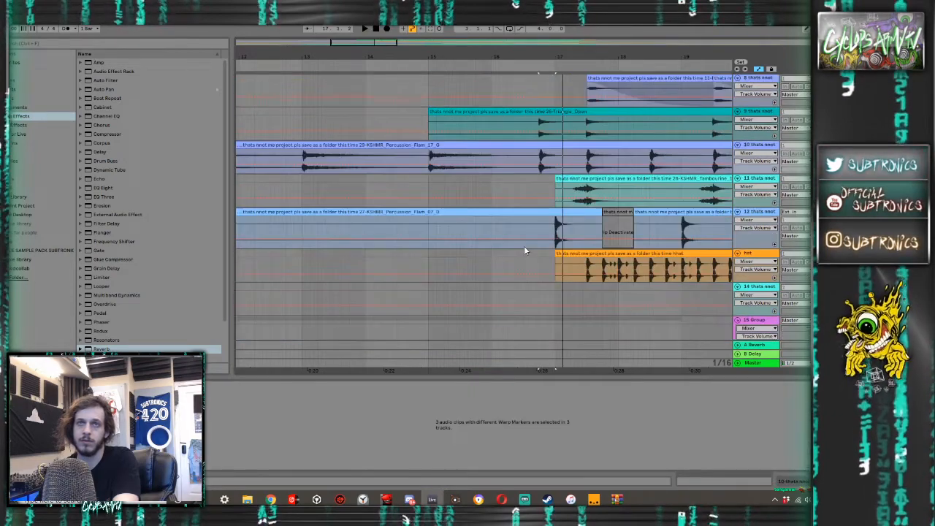
pyautogui.click(525, 173)
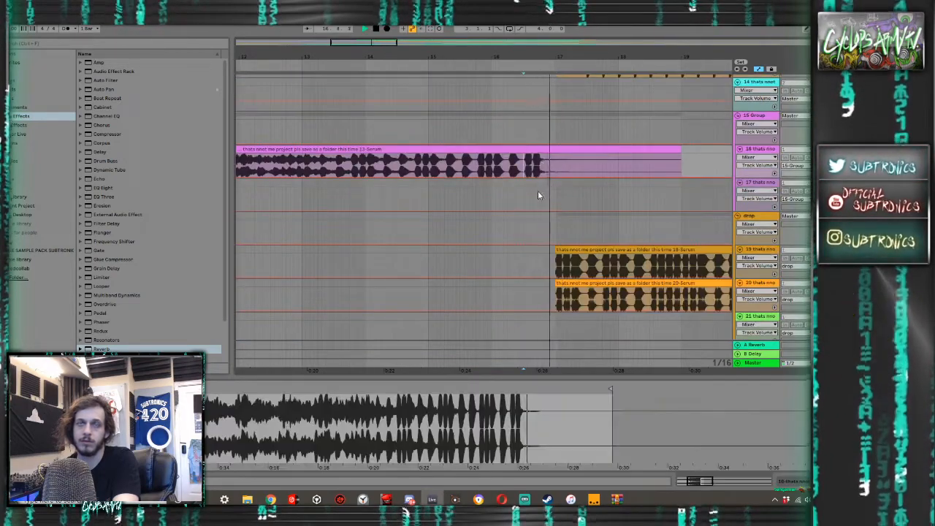
# - Undo the snare shift and continue the half-beat kicks from 16.3 up to the snare at 16.4
pyautogui.scroll(12, 538, 195)
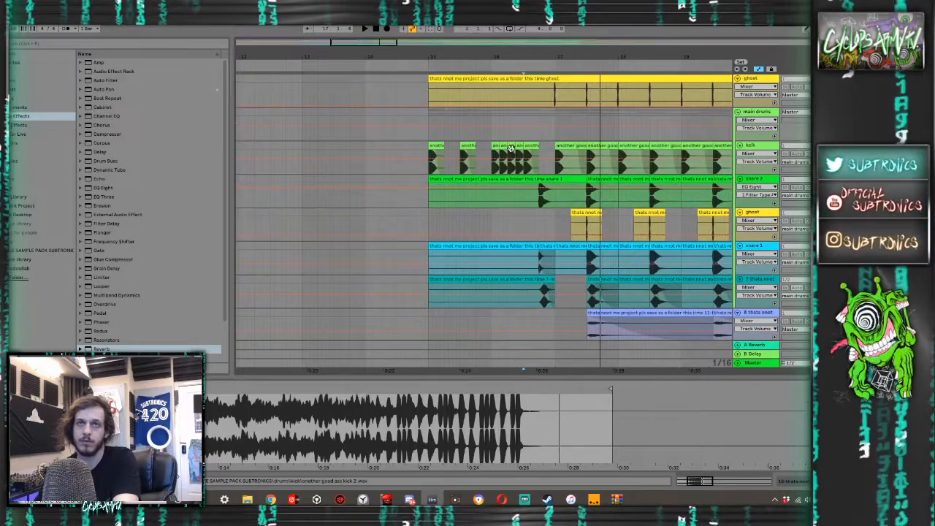
pyautogui.click(495, 145)
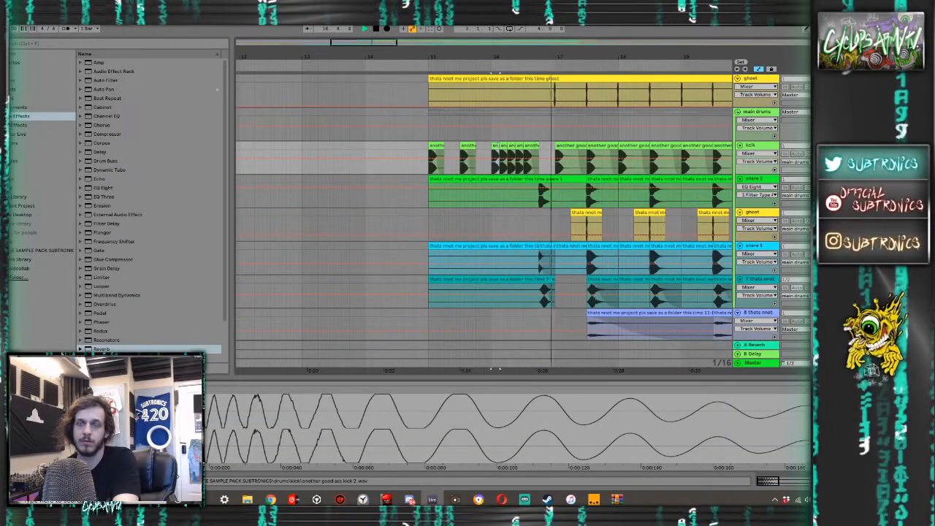
pyautogui.press('space')
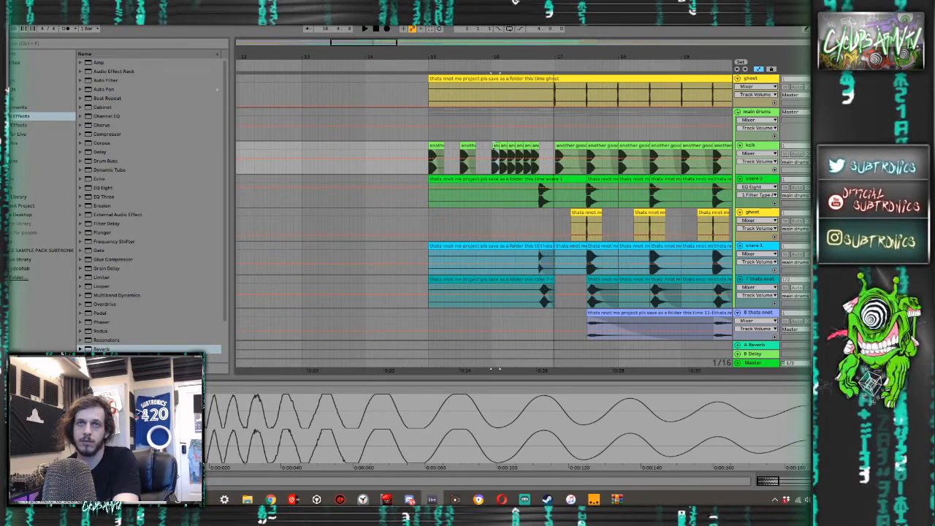
# - Replace the two kicks between 16.3 and 16.4 with four half-length copies, and audition the fill with the drums from around bar 15
pyautogui.scroll(4, 531, 165)
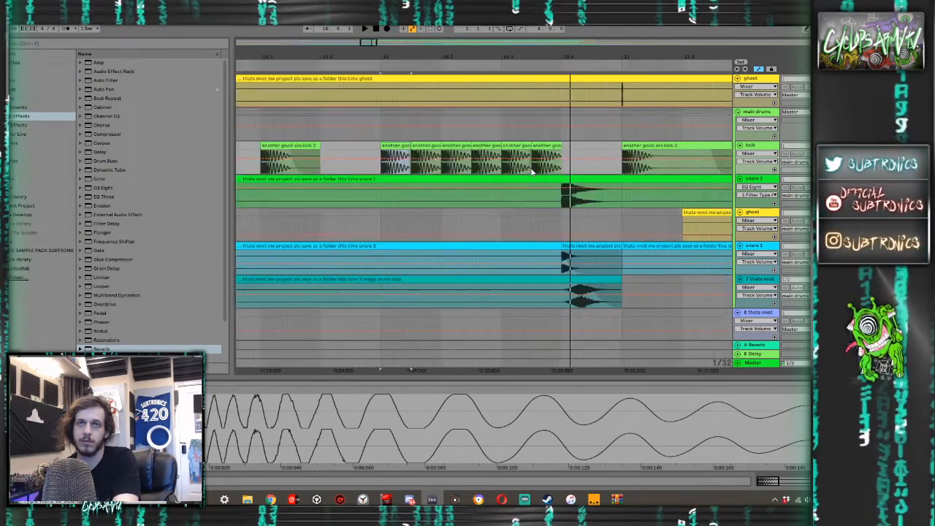
pyautogui.moveTo(518, 169); pyautogui.dragTo(504, 163)
pyautogui.hotkey('ctrl', 'd')
pyautogui.hotkey('ctrl', 'd')
pyautogui.hotkey('ctrl', 'd')
pyautogui.click(502, 147)
pyautogui.press('space')
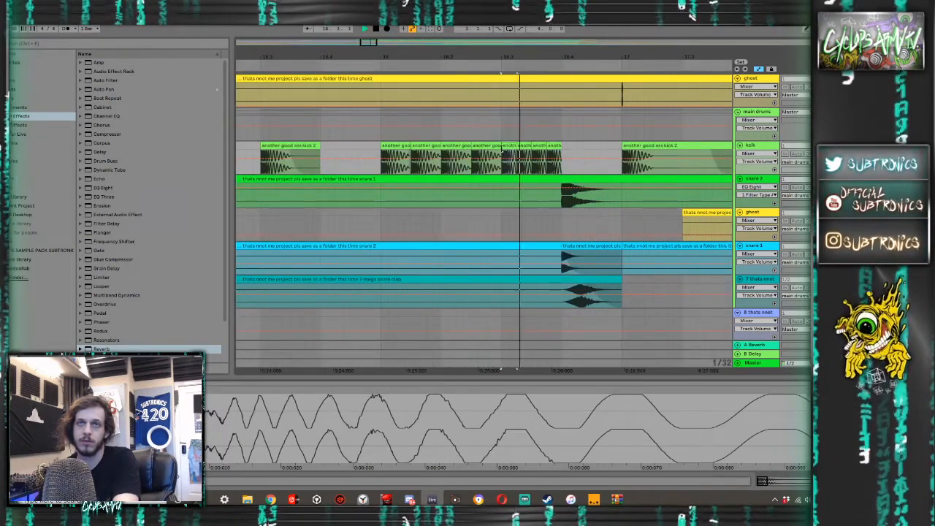
pyautogui.scroll(-8, 501, 161)
pyautogui.click(471, 168)
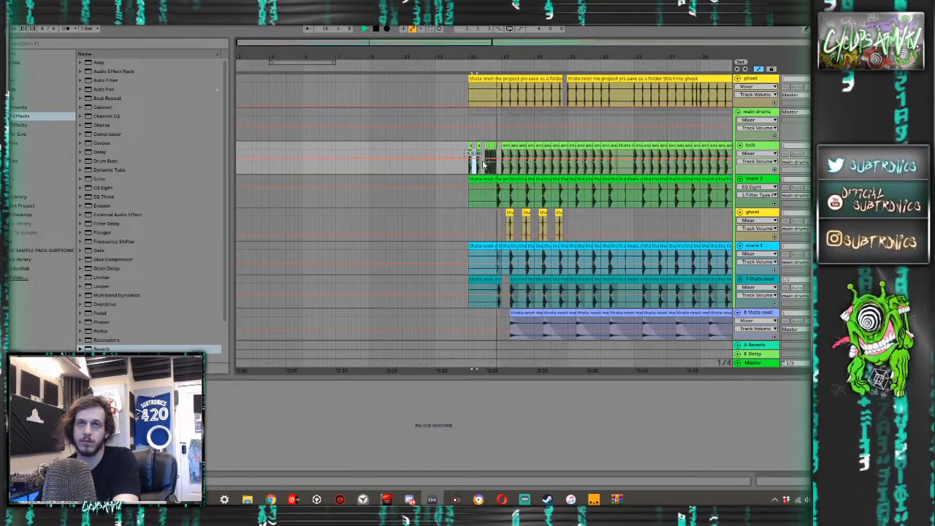
# - Add an Auto Filter to the kick track
pyautogui.click(479, 164)
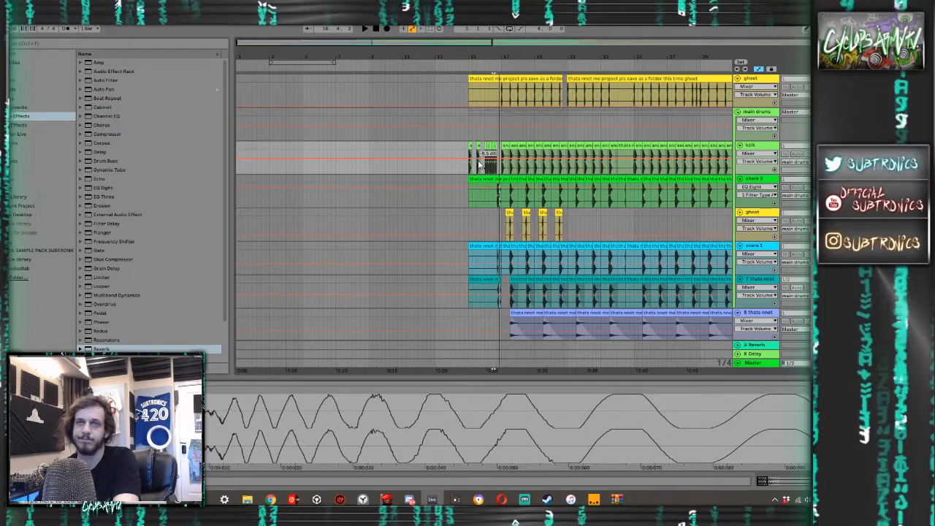
pyautogui.scroll(5, 479, 164)
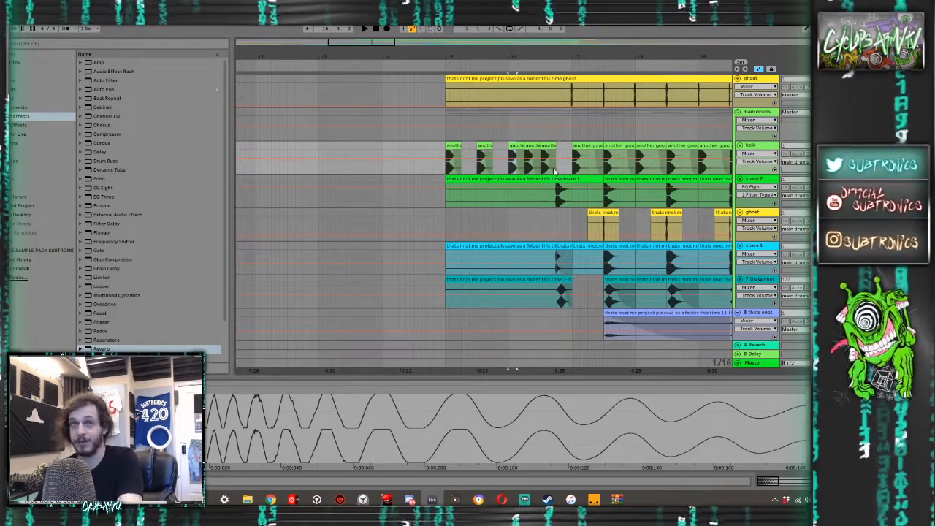
pyautogui.click(106, 81)
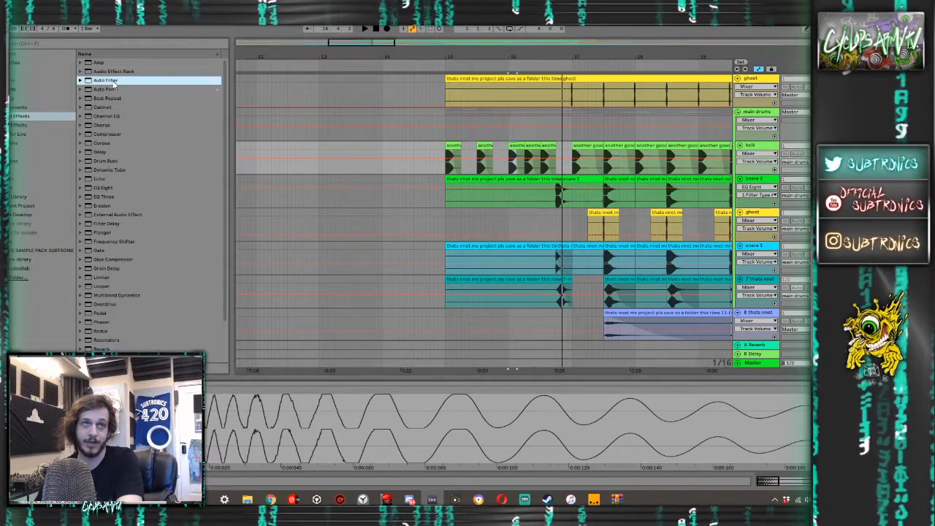
pyautogui.click(320, 152)
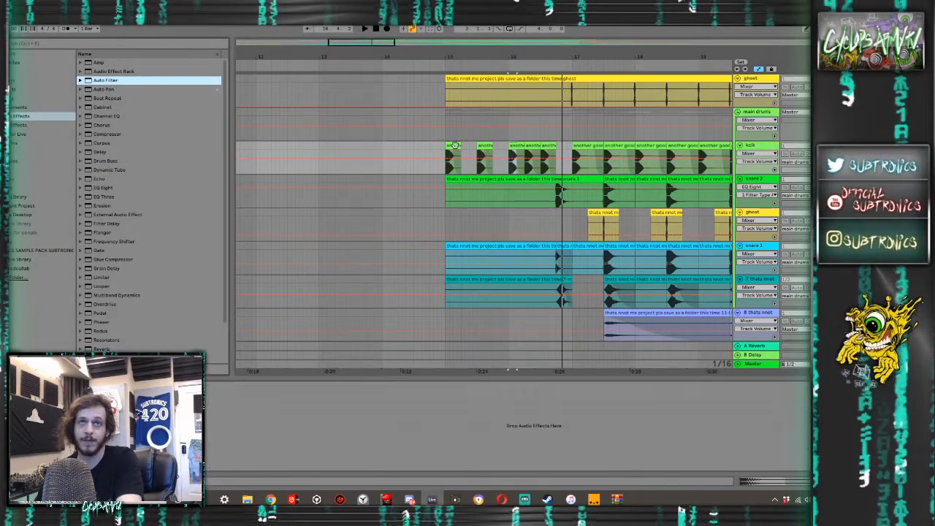
pyautogui.scroll(-5, 525, 173)
pyautogui.scroll(-15, 525, 170)
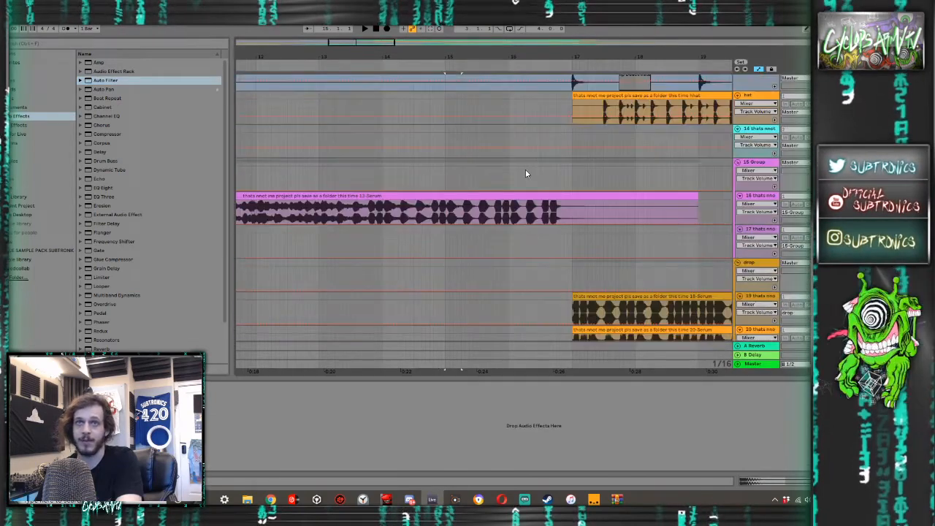
pyautogui.scroll(20, 480, 184)
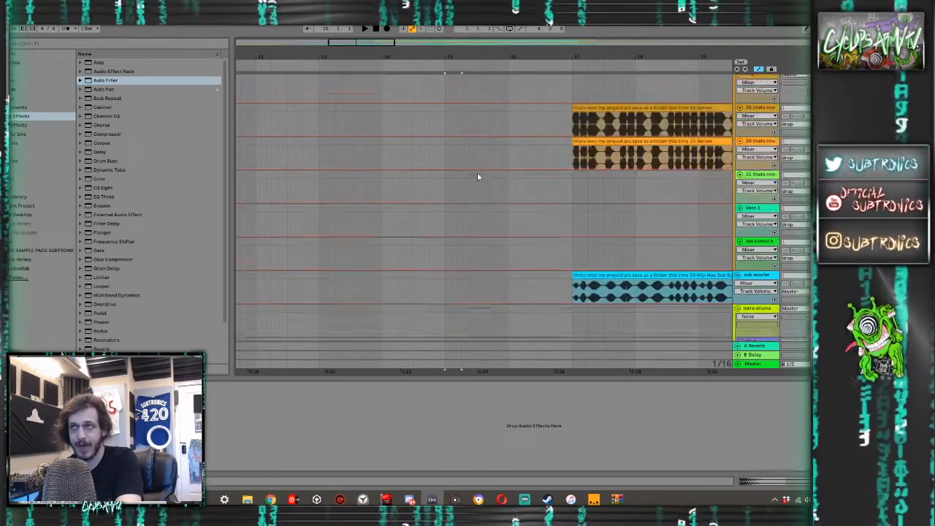
pyautogui.scroll(2, 464, 164)
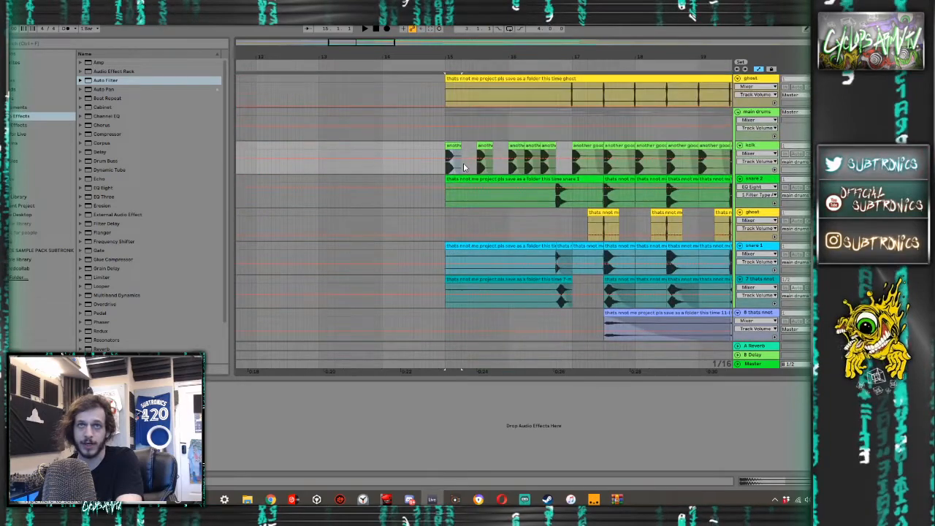
pyautogui.doubleClick(105, 81)
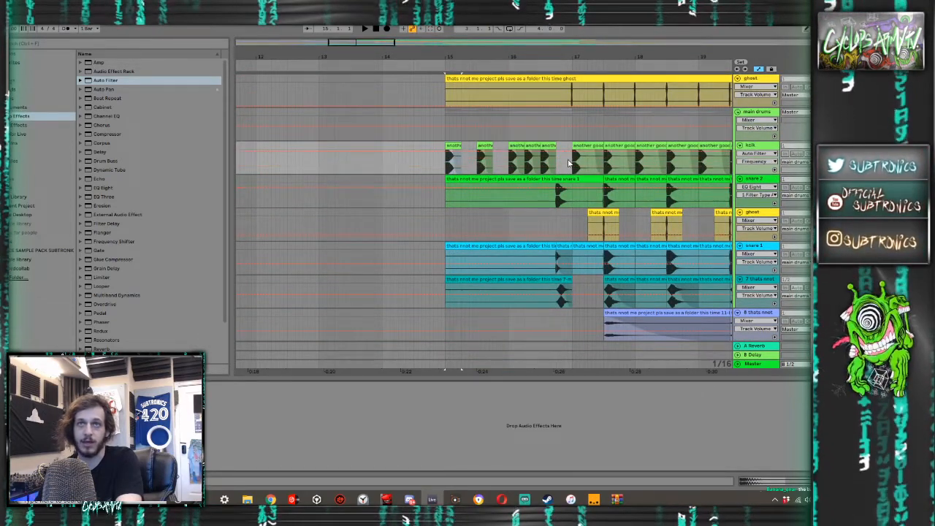
# - Automate the kick's Auto Filter to be on through the fill and off from just before bar 17
pyautogui.moveTo(557, 153); pyautogui.dragTo(557, 173)
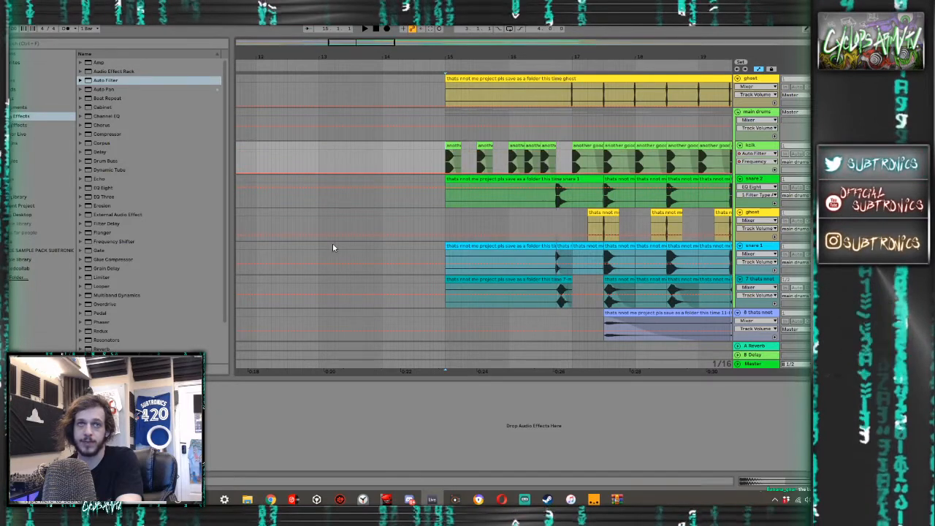
pyautogui.click(15, 384)
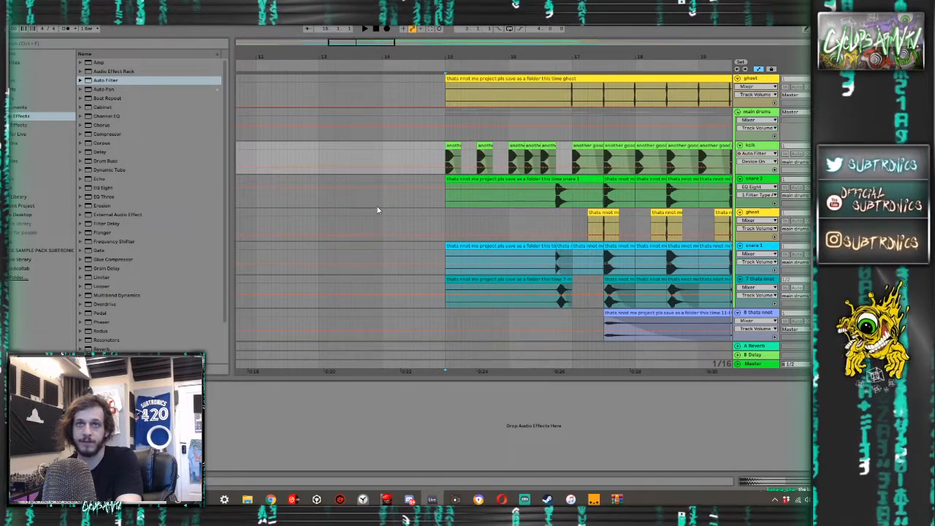
pyautogui.click(565, 168)
pyautogui.moveTo(485, 167); pyautogui.dragTo(483, 155)
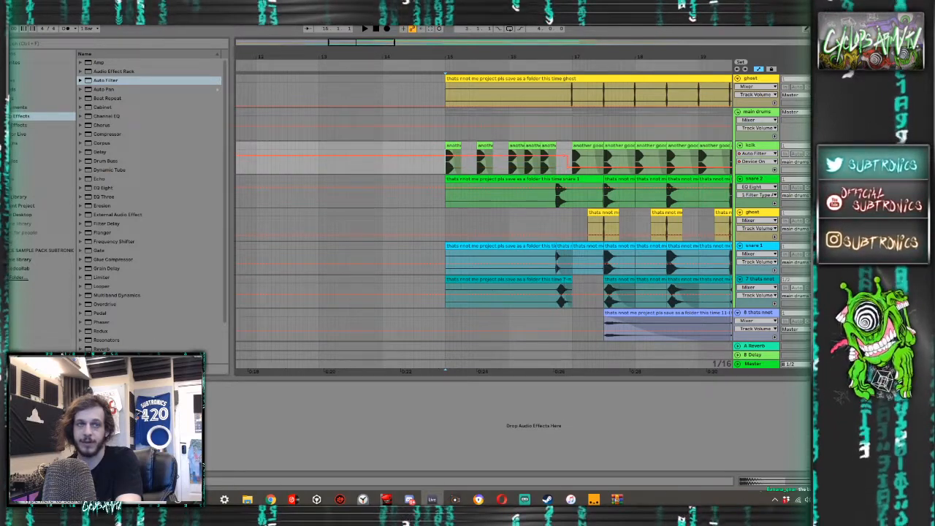
pyautogui.click(75, 452)
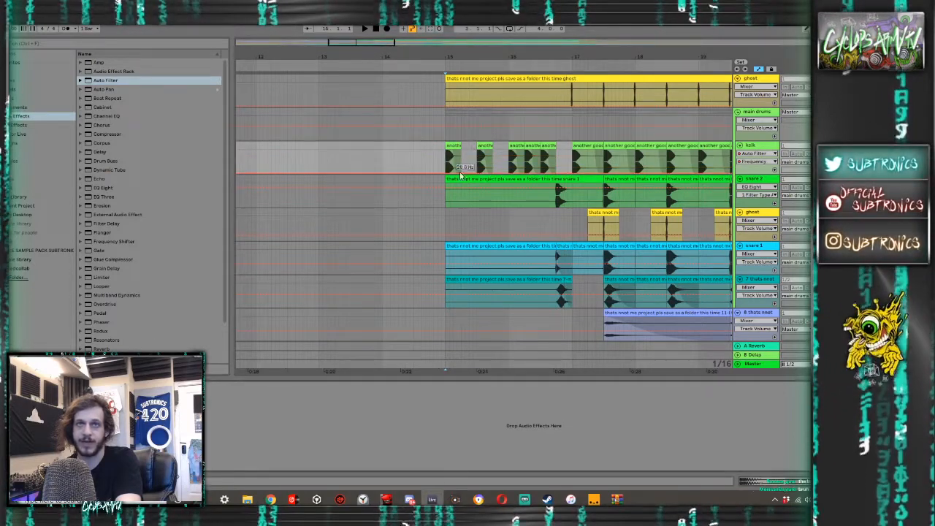
# - Automate the kick filter's frequency to rise from bar 15 into the drop, raise its starting point, and play the fill
pyautogui.press('space')
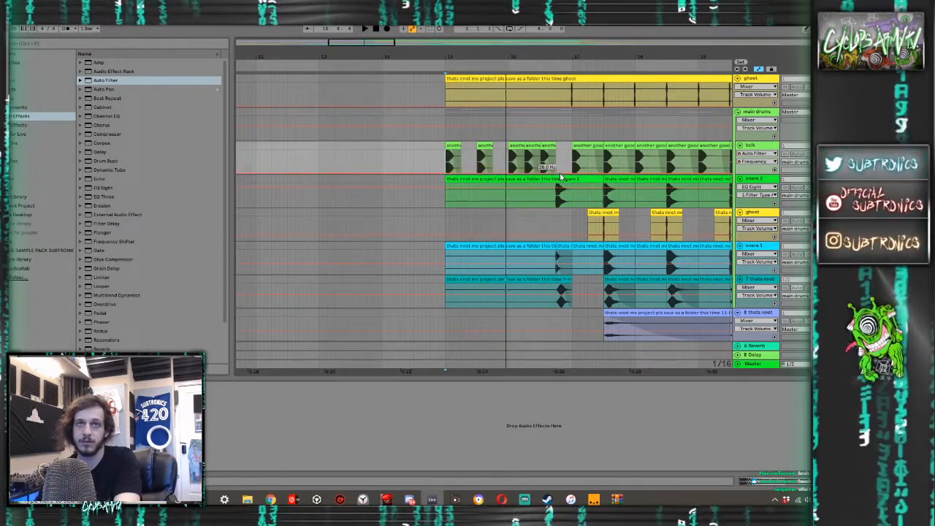
pyautogui.moveTo(560, 164); pyautogui.dragTo(560, 161)
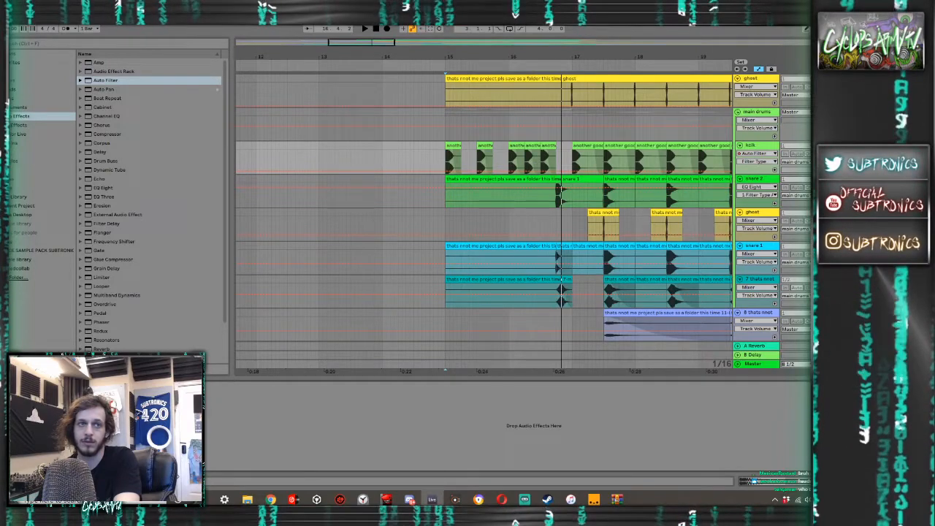
pyautogui.moveTo(567, 173); pyautogui.dragTo(568, 159)
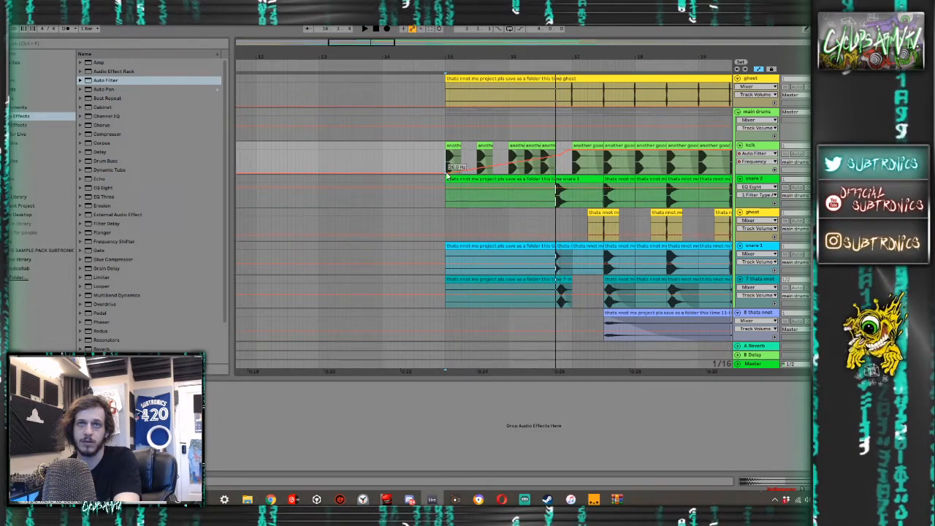
pyautogui.moveTo(448, 173); pyautogui.dragTo(451, 162)
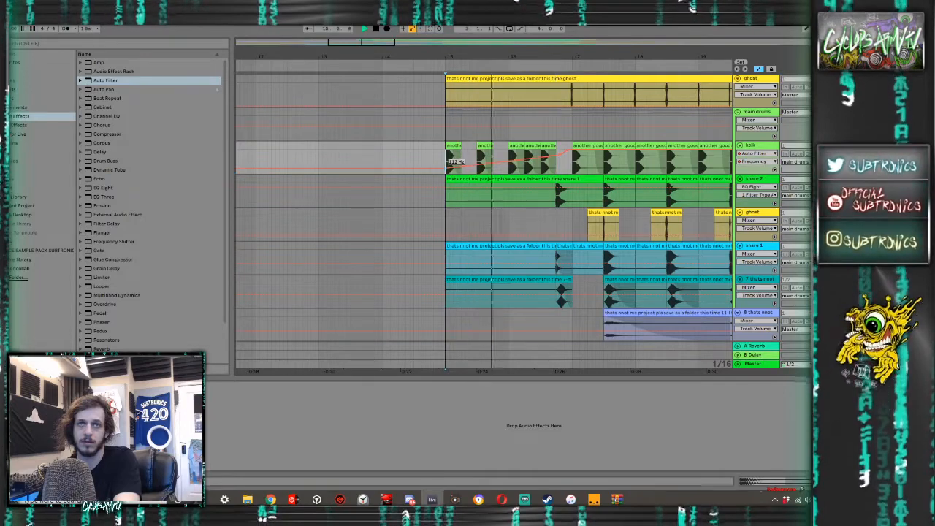
pyautogui.press('space')
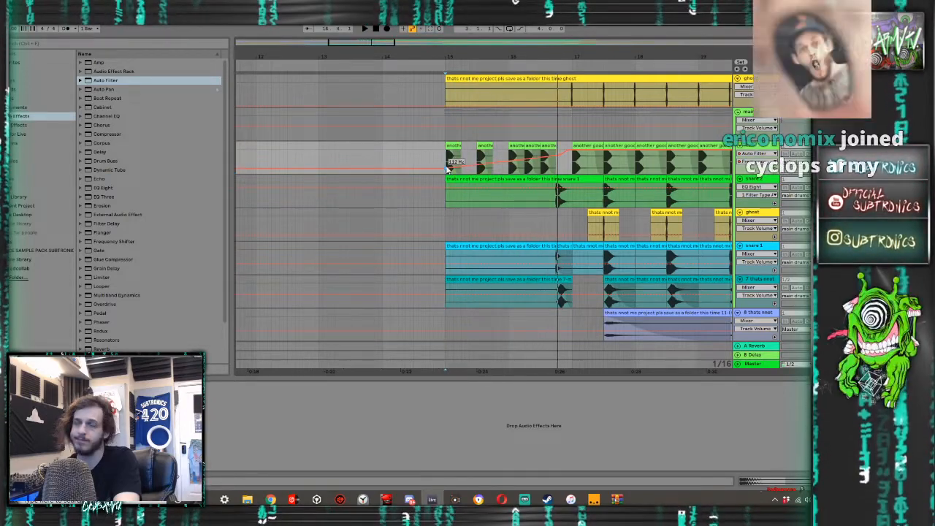
# - Reshape the kick filter's frequency curve to start high and dip toward bar 16, double the roll to six kicks, and play it
pyautogui.moveTo(448, 165); pyautogui.dragTo(491, 163)
pyautogui.press('space')
pyautogui.press('space')
pyautogui.press('space')
pyautogui.press('space')
pyautogui.press('space')
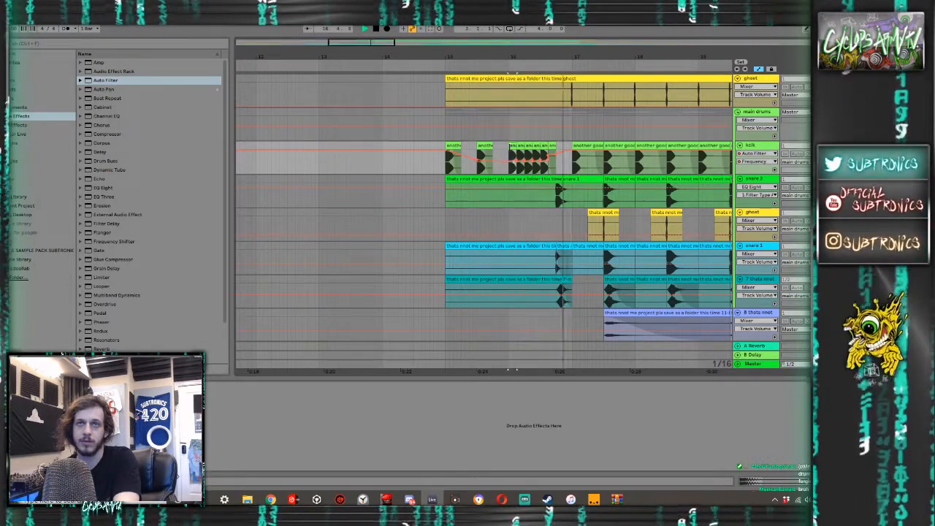
pyautogui.press('space')
# - Try splitting the last roll kick before 16.4 into two half-length copies and play the result
pyautogui.click(543, 145)
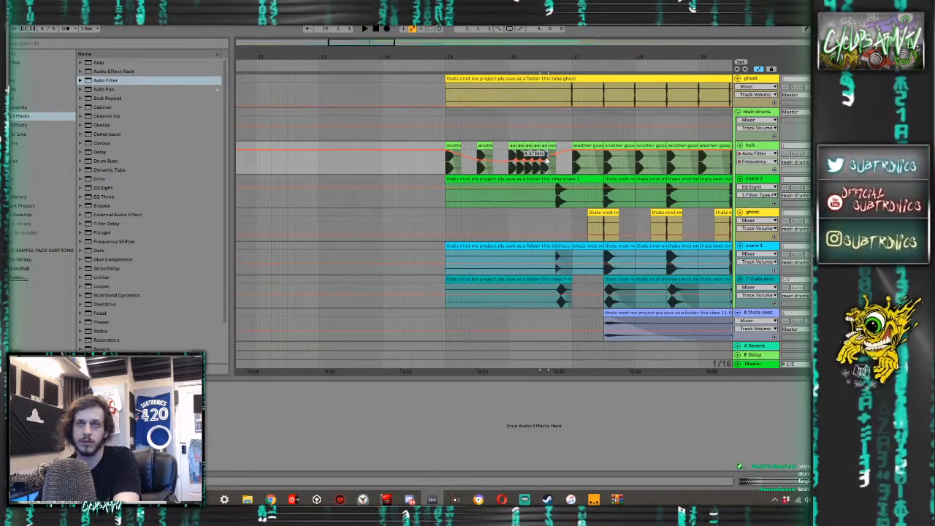
pyautogui.scroll(5, 549, 174)
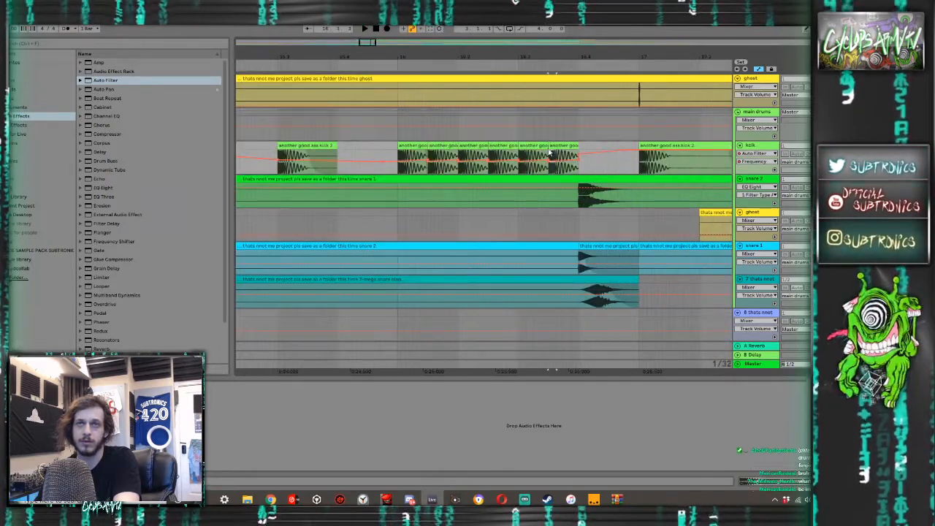
pyautogui.moveTo(550, 152); pyautogui.dragTo(556, 153)
pyautogui.hotkey('ctrl', 'd')
pyautogui.hotkey('ctrl', 'd')
pyautogui.hotkey('ctrl', 'd')
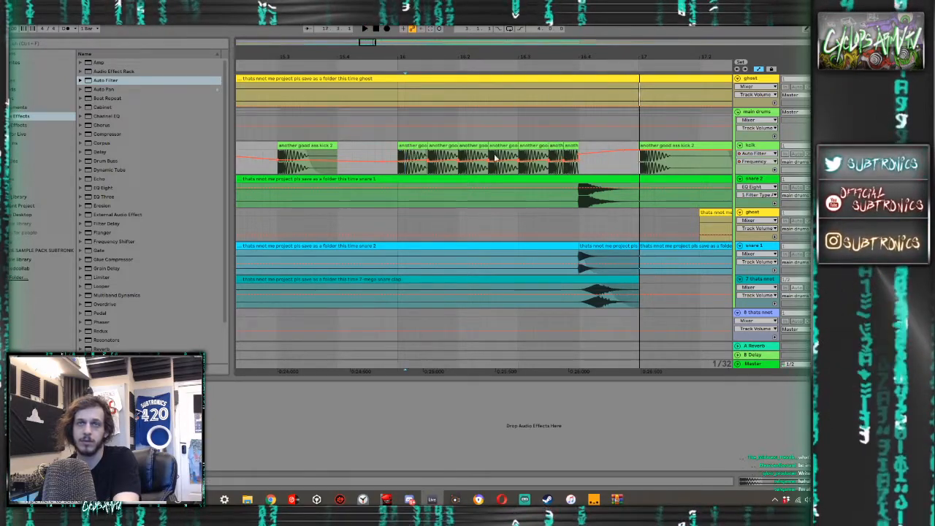
pyautogui.press('a')
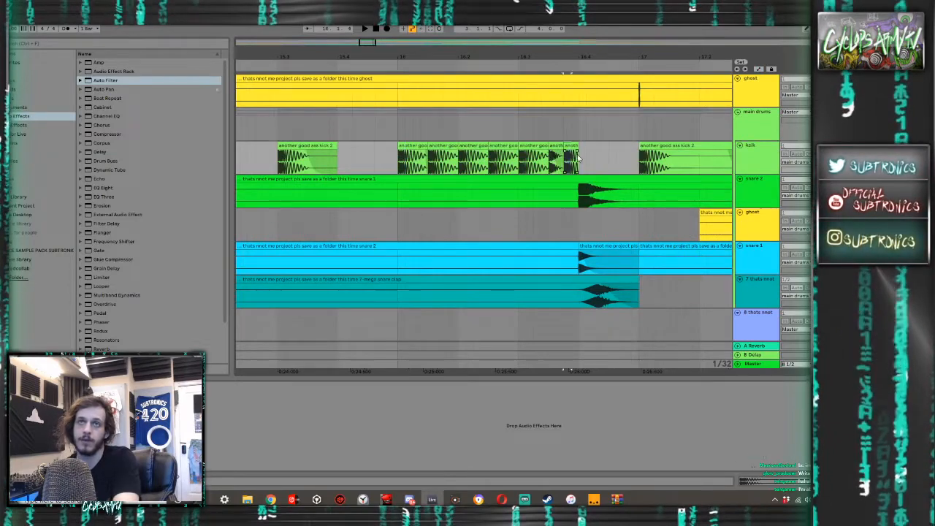
pyautogui.click(557, 146)
pyautogui.press('space')
pyautogui.press('space')
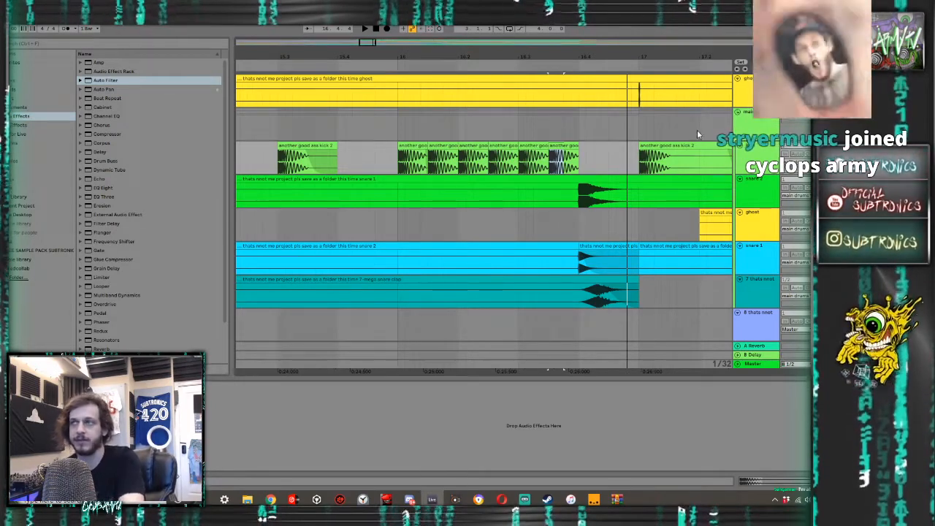
# - Audition the kick-roll fill from bar 16 and look over the surrounding drum and percussion tracks
pyautogui.scroll(-6, 683, 137)
pyautogui.scroll(5, 606, 157)
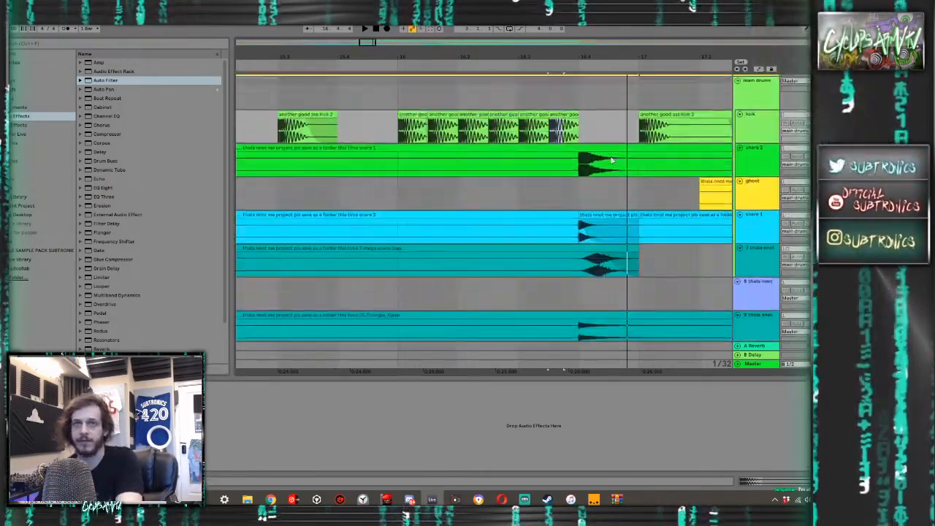
pyautogui.click(517, 191)
pyautogui.press('space')
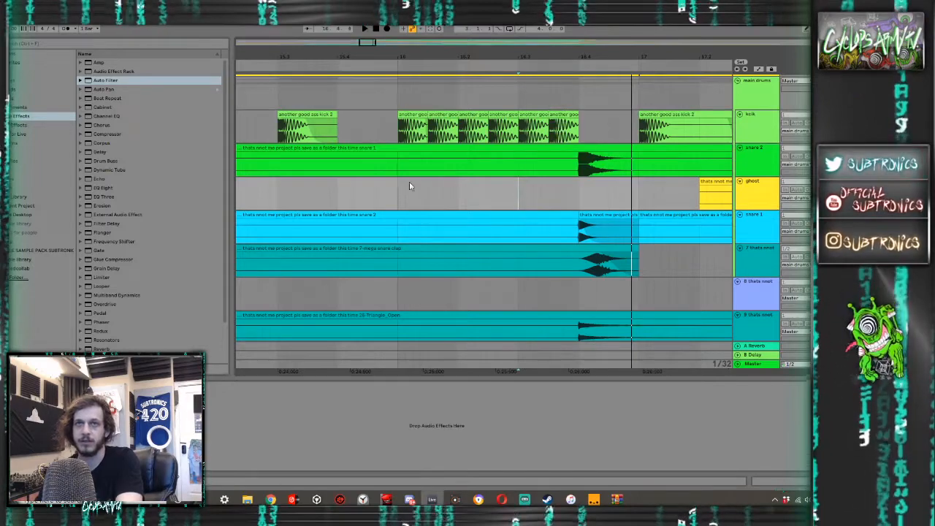
pyautogui.click(398, 187)
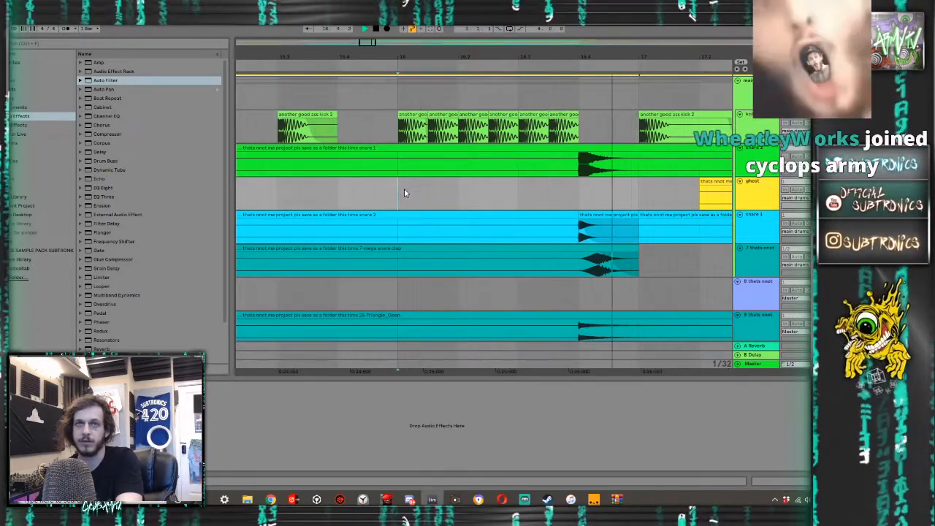
pyautogui.scroll(-3, 290, 178)
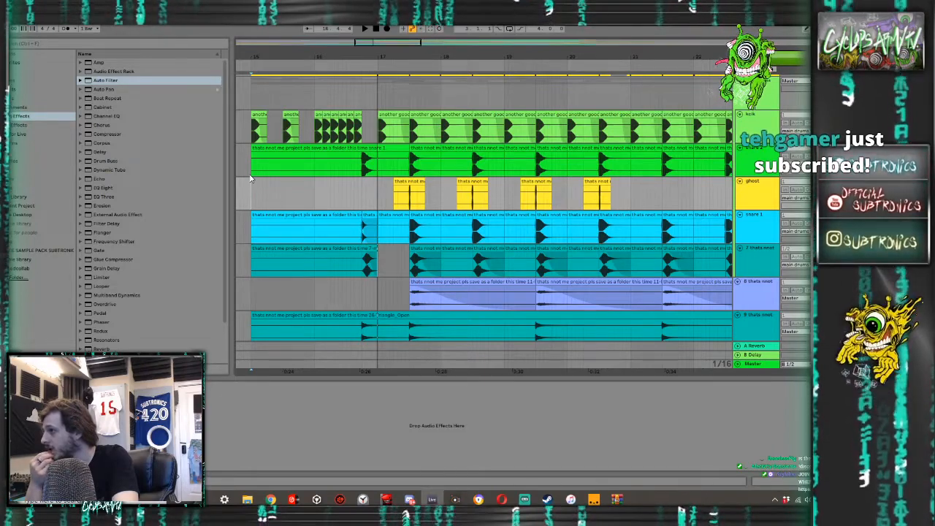
pyautogui.scroll(-10, 251, 179)
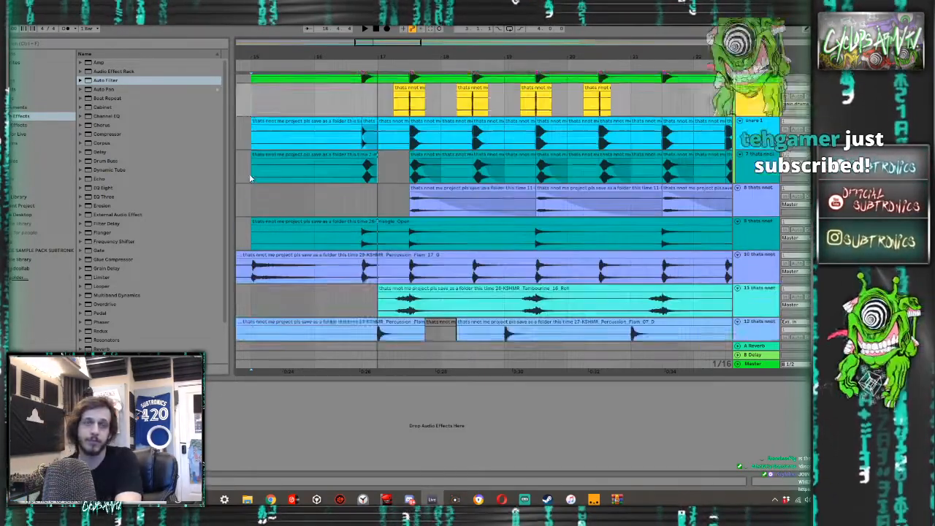
pyautogui.scroll(-1, 252, 176)
pyautogui.press('space')
pyautogui.scroll(4, 252, 176)
pyautogui.moveTo(253, 176); pyautogui.dragTo(325, 173)
pyautogui.scroll(8, 326, 173)
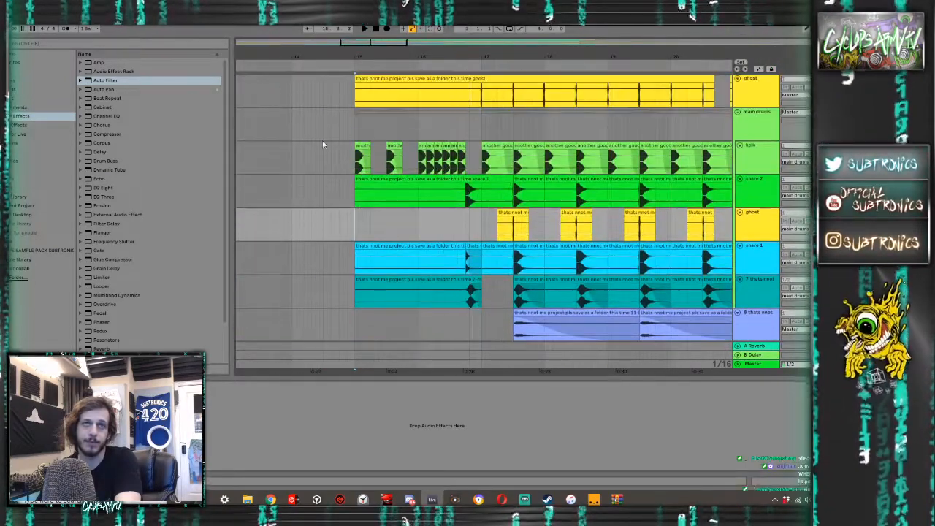
# - Add an Auto Filter to the ghost track below snare 2 and show the automation lanes
pyautogui.click(112, 80)
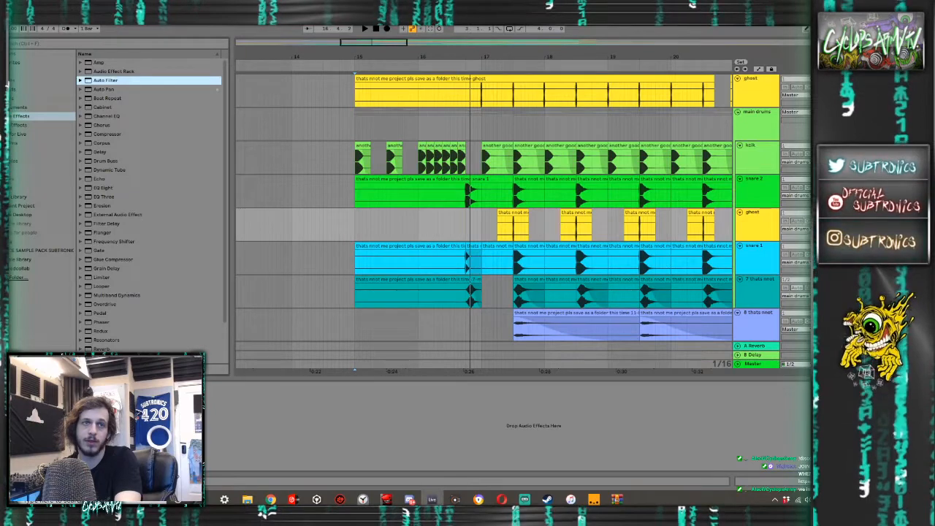
pyautogui.moveTo(112, 80); pyautogui.dragTo(219, 413)
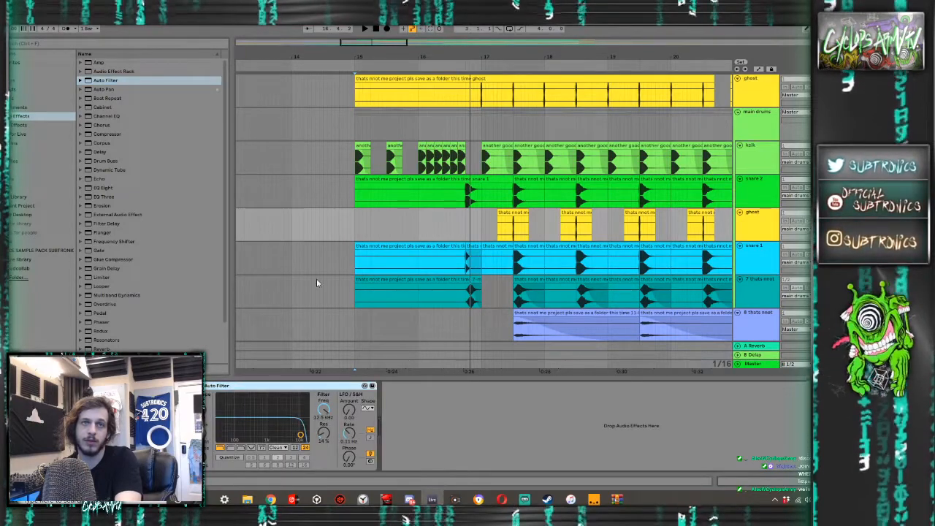
pyautogui.press('a')
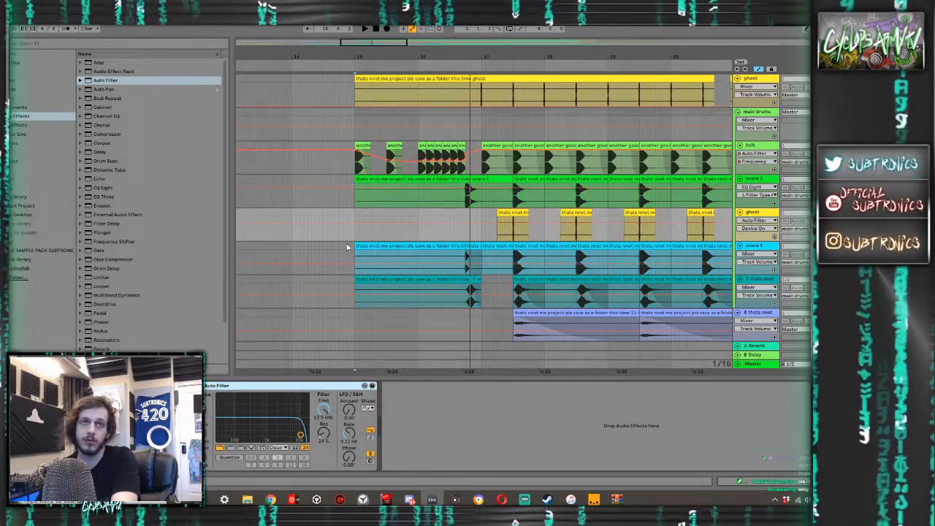
# - Add a high-pass Auto Filter to the kick track, automate its frequency to peak near bar 16 and fall across the roll, and play it
pyautogui.moveTo(421, 164); pyautogui.dragTo(461, 170)
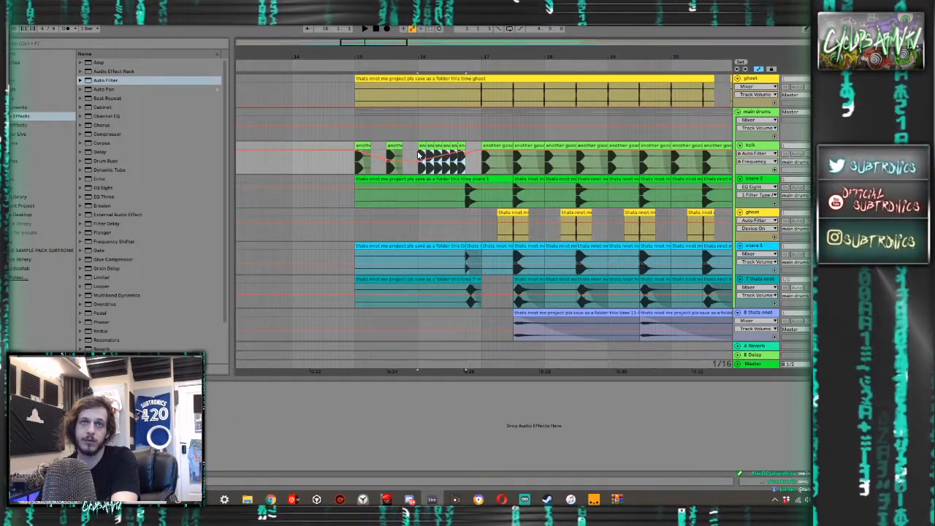
pyautogui.press('space')
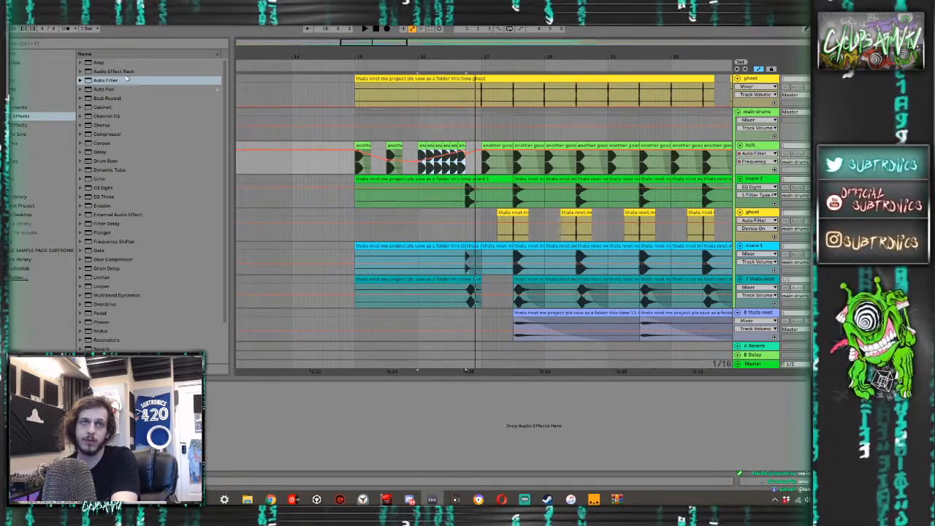
pyautogui.moveTo(117, 79); pyautogui.dragTo(319, 261)
pyautogui.click(321, 410)
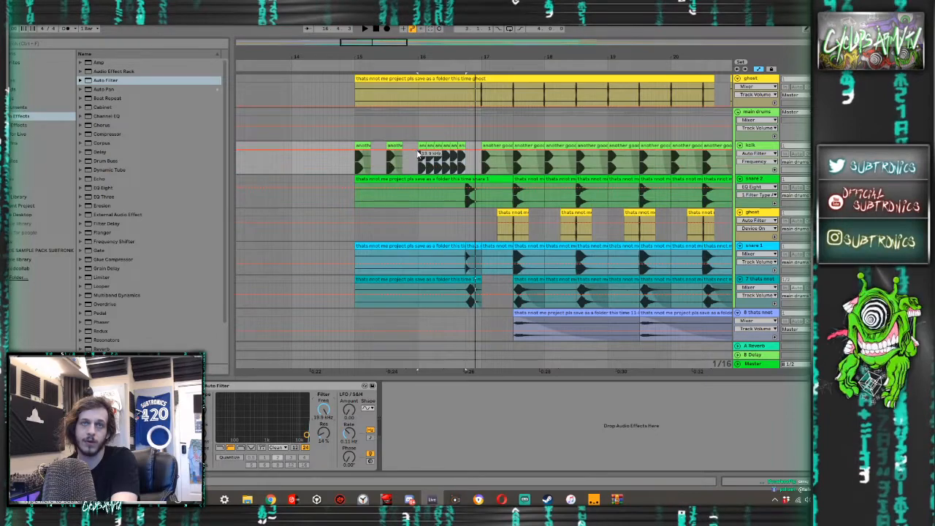
pyautogui.moveTo(418, 154)
pyautogui.mouseDown()
pyautogui.moveTo(401, 172)
pyautogui.moveTo(413, 156)
pyautogui.mouseUp()
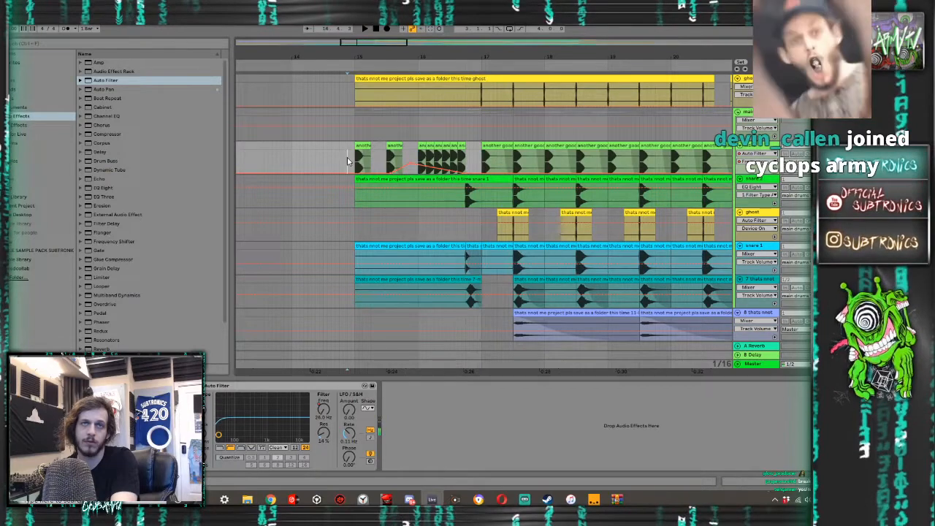
pyautogui.press('space')
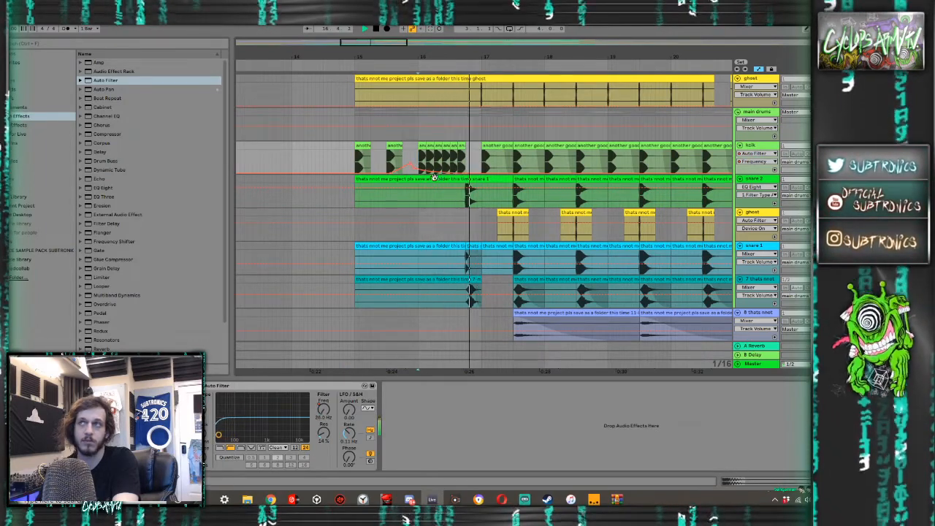
# - Add an EQ Eight to the Amen break track in the intro drums and audition the break from bar 15
pyautogui.scroll(-8, 436, 179)
pyautogui.scroll(-15, 436, 184)
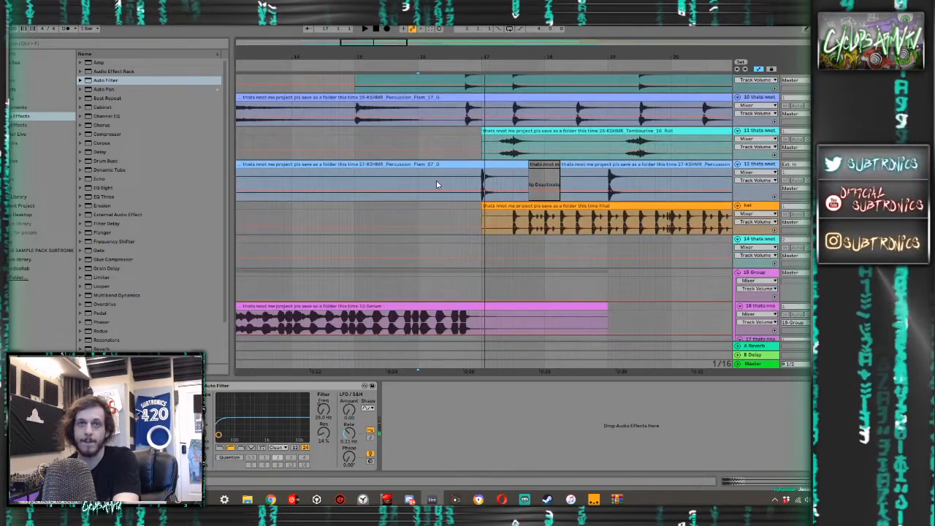
pyautogui.scroll(-4, 436, 185)
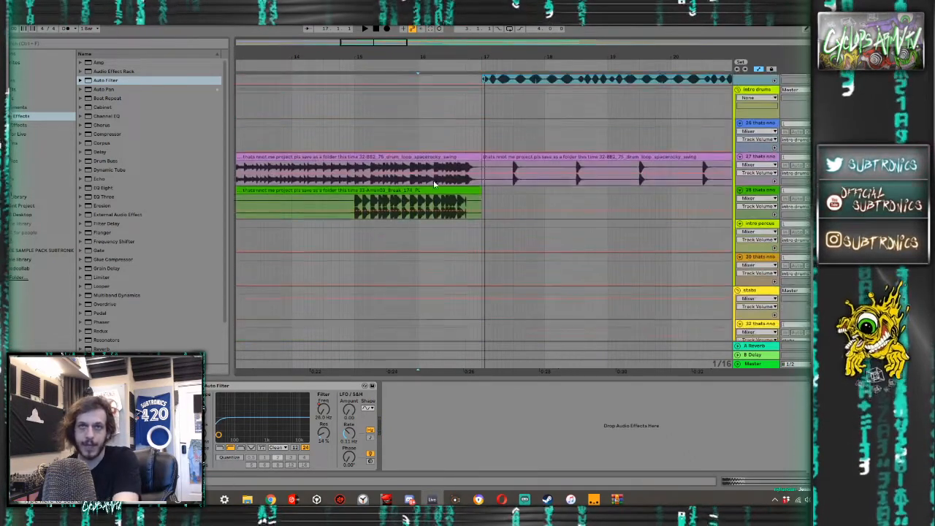
pyautogui.click(352, 207)
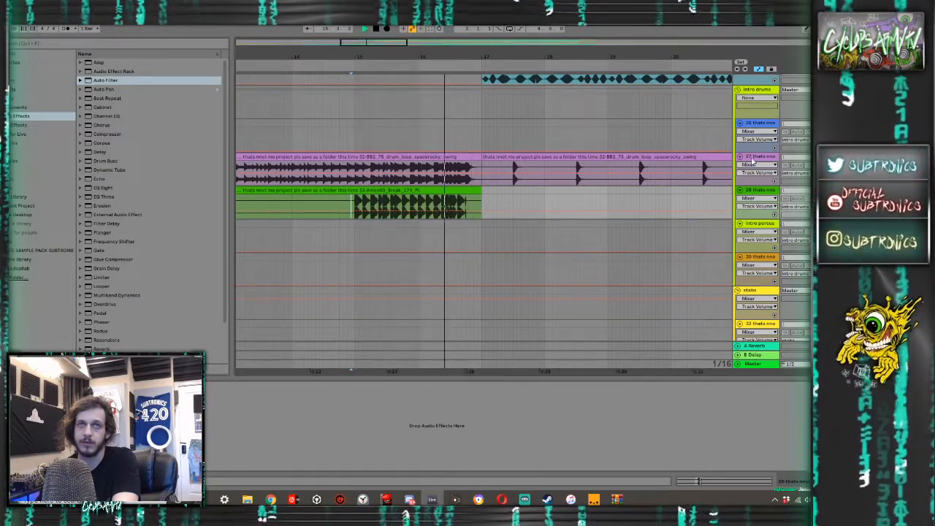
pyautogui.press('space')
pyautogui.doubleClick(104, 189)
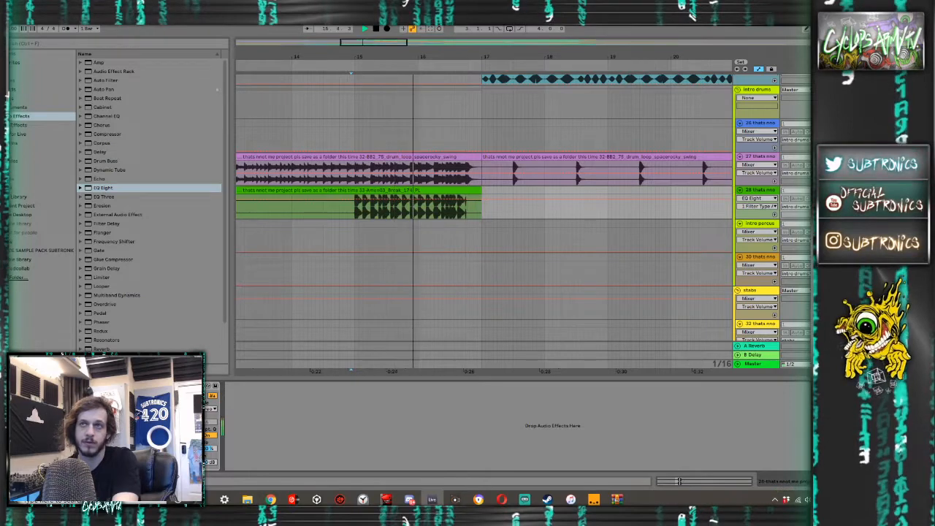
pyautogui.press('space')
pyautogui.press('space')
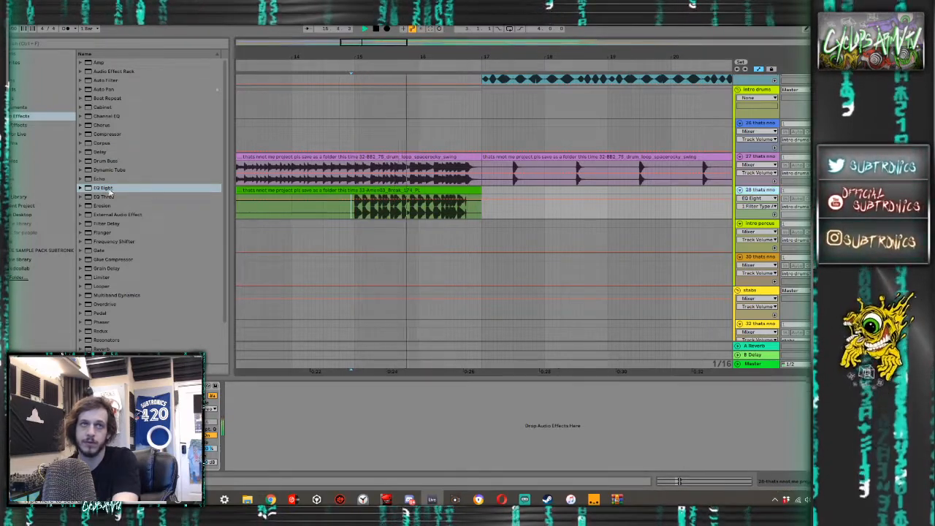
# - Try a second EQ Eight on the Amen break track during playback and delete it
pyautogui.moveTo(110, 191); pyautogui.dragTo(295, 217)
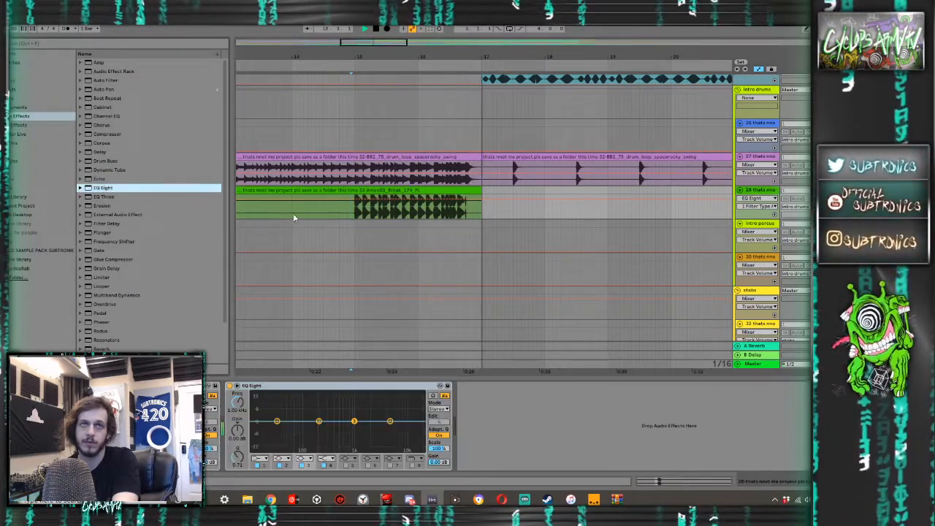
pyautogui.press('space')
pyautogui.press('space')
pyautogui.press('space')
pyautogui.click(278, 386)
pyautogui.press('Delete')
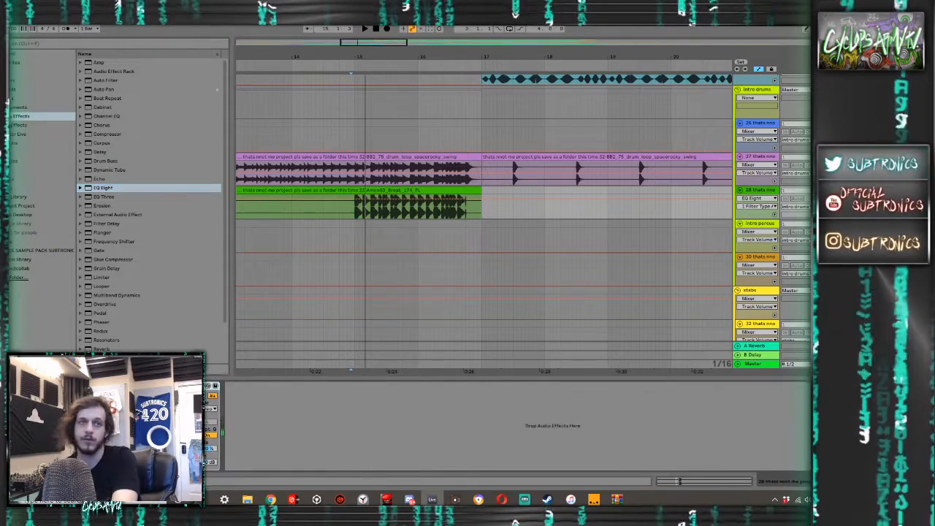
# - Audition the spacerocky swing drum loop together with the Amen break from bar 15
pyautogui.click(357, 186)
pyautogui.click(335, 214)
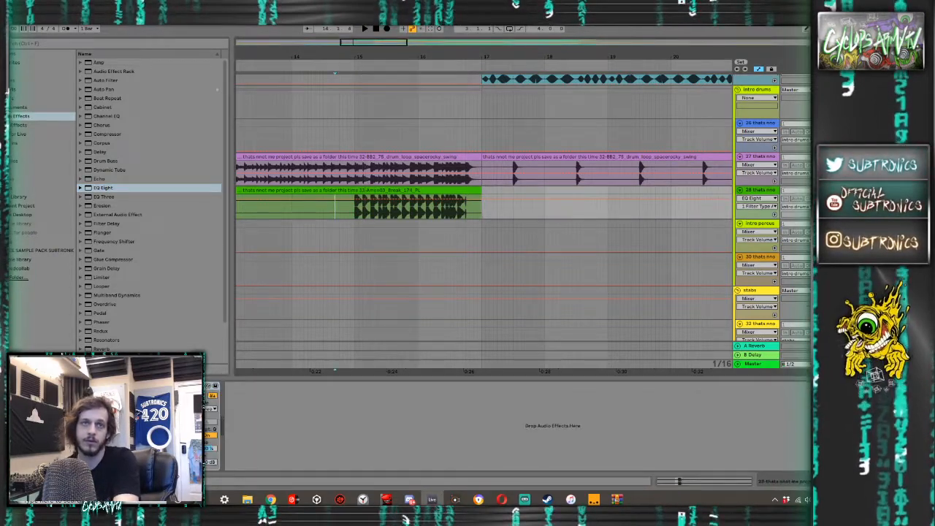
pyautogui.click(345, 181)
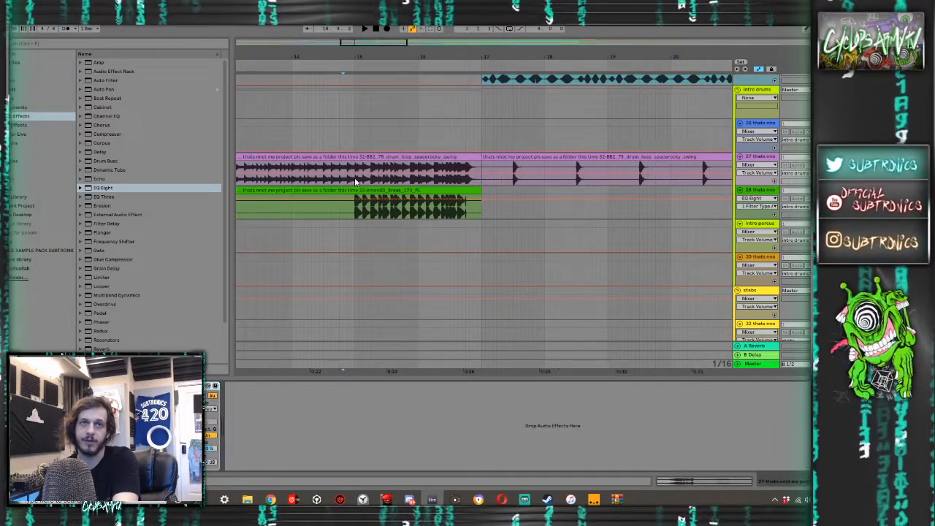
pyautogui.click(356, 181)
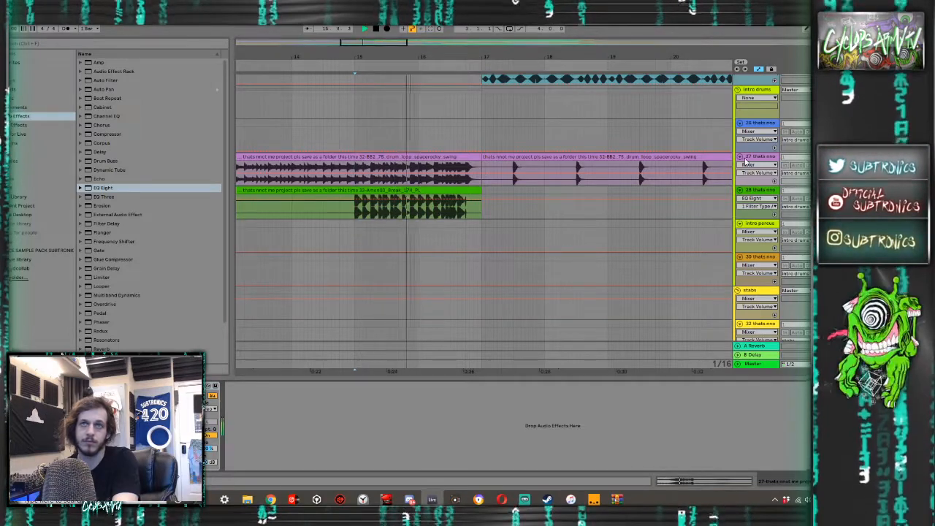
pyautogui.press('space')
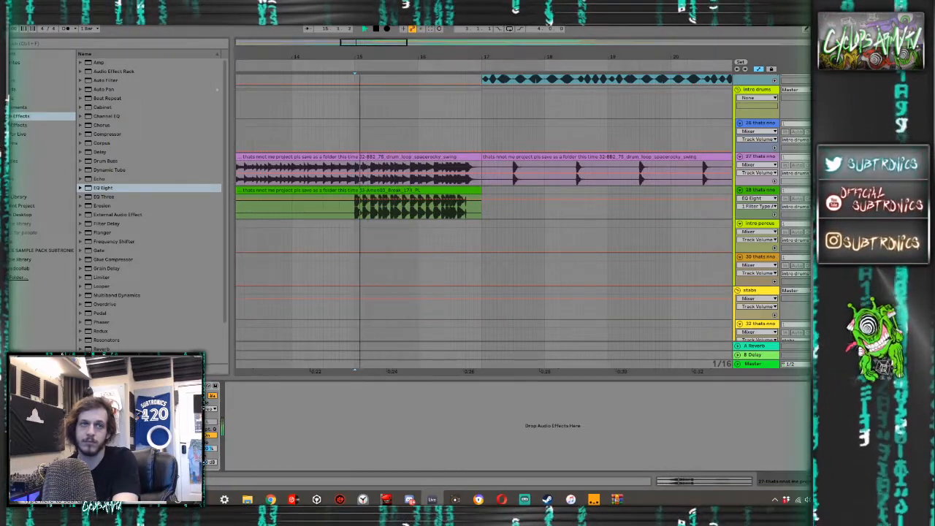
pyautogui.press('space')
pyautogui.press('space')
# - Audition the intro drum loops and percussion from between bars 5 and 6, restarting playback to compare them
pyautogui.scroll(-4, 294, 188)
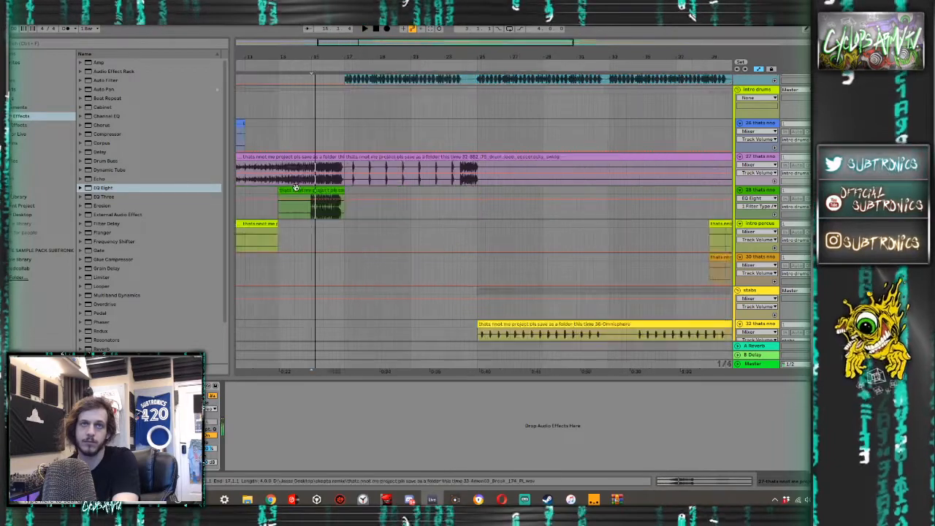
pyautogui.click(270, 182)
pyautogui.press('space')
pyautogui.press('space')
pyautogui.hscroll(-3, 267, 185)
pyautogui.click(271, 184)
pyautogui.press('space')
pyautogui.press('space')
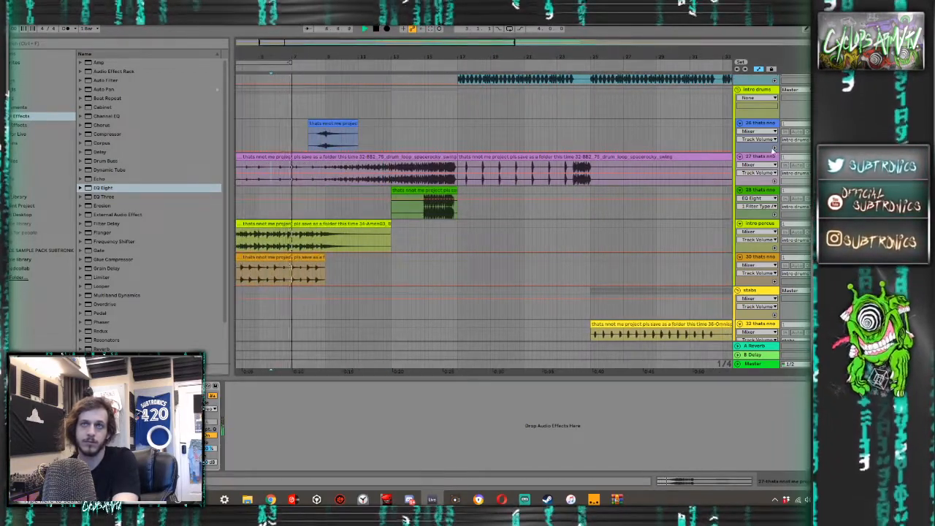
pyautogui.press('space')
pyautogui.press('space')
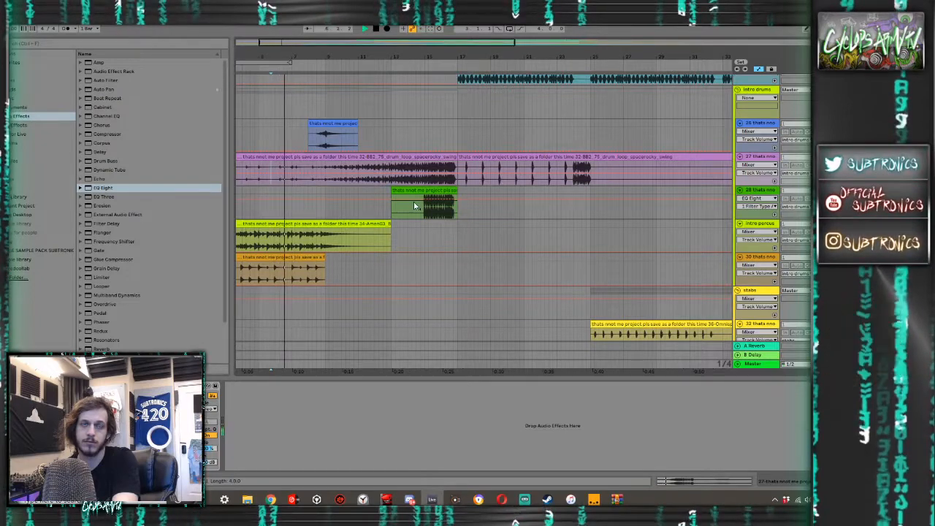
pyautogui.press('space')
pyautogui.press('space')
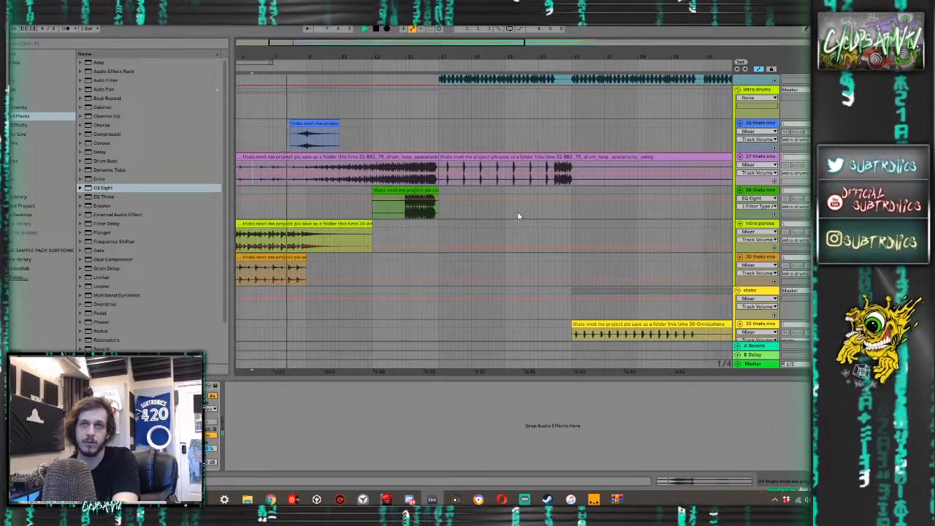
# - Play the intro from between bars 8 and 9 and look over the sweeps, drop, bass and percussion tracks
pyautogui.scroll(3, 420, 212)
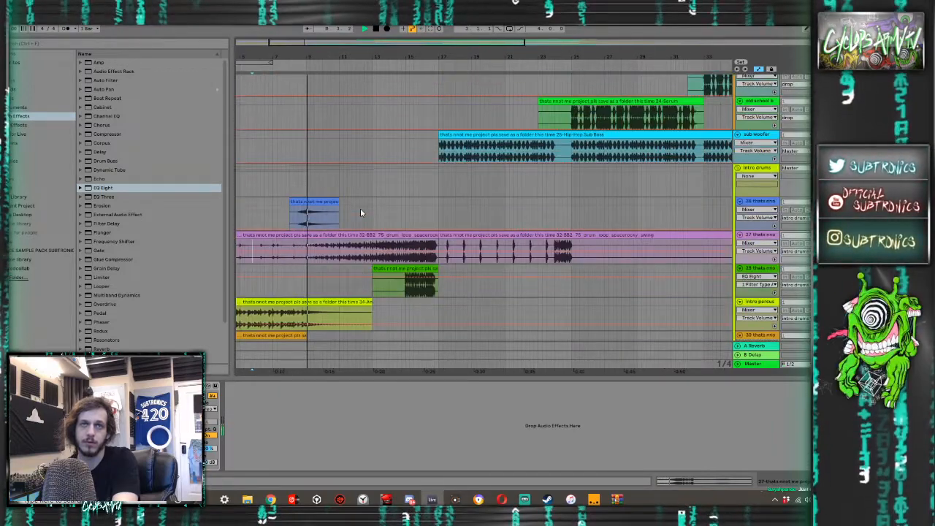
pyautogui.scroll(6, 377, 186)
pyautogui.scroll(-5, 374, 191)
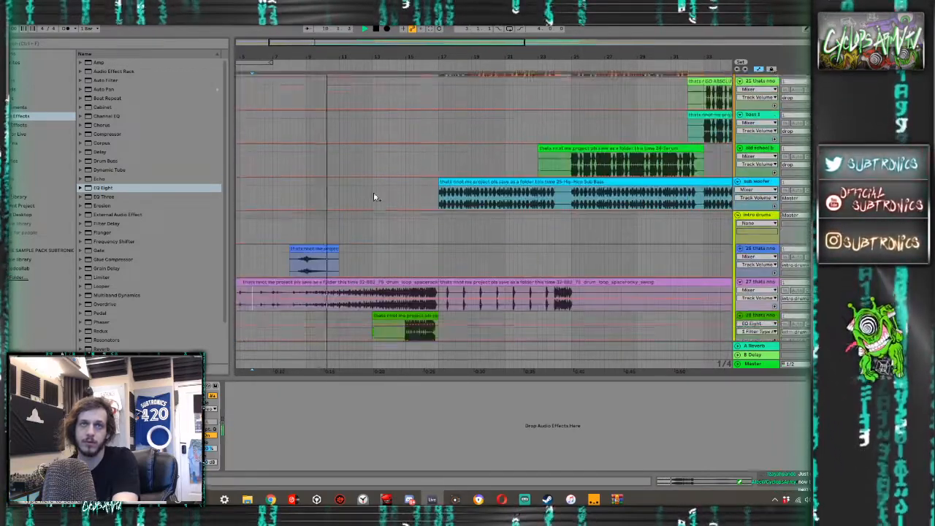
pyautogui.click(300, 245)
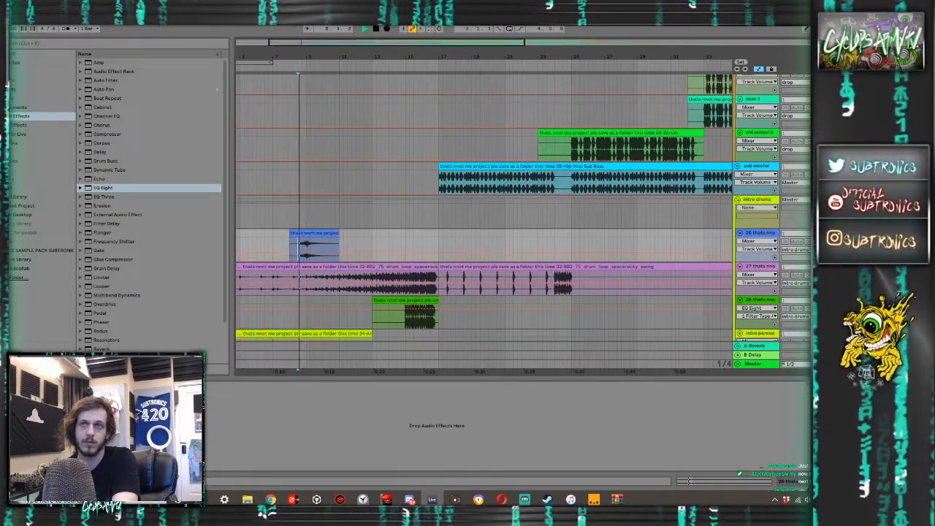
pyautogui.scroll(-8, 415, 220)
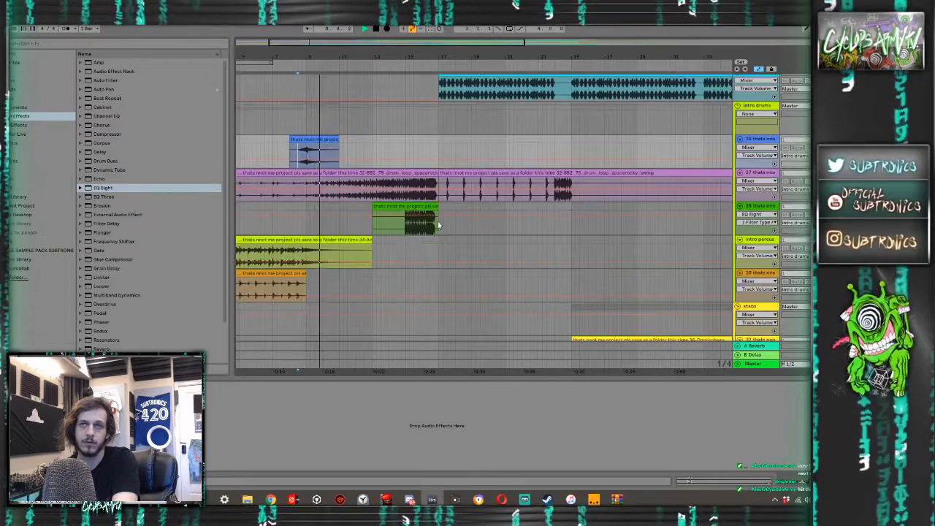
pyautogui.scroll(-3, 414, 224)
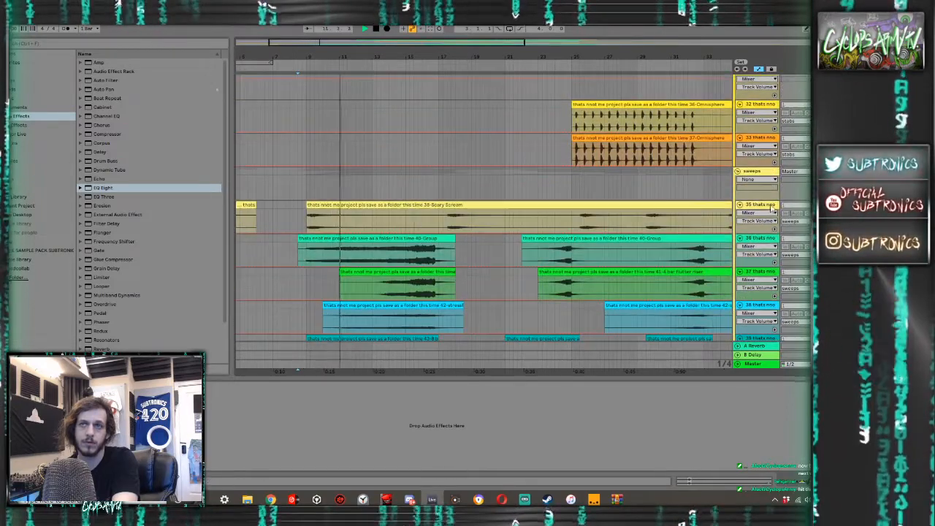
pyautogui.scroll(15, 615, 167)
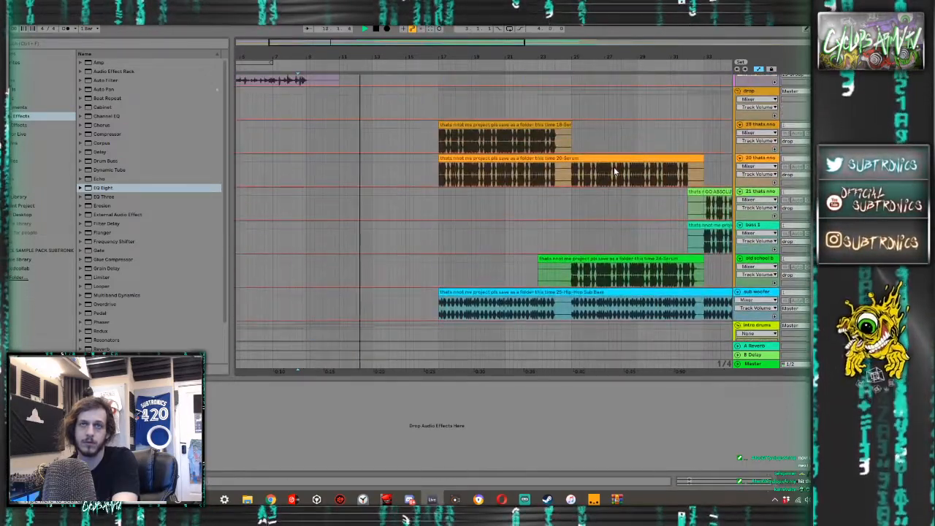
pyautogui.scroll(15, 613, 167)
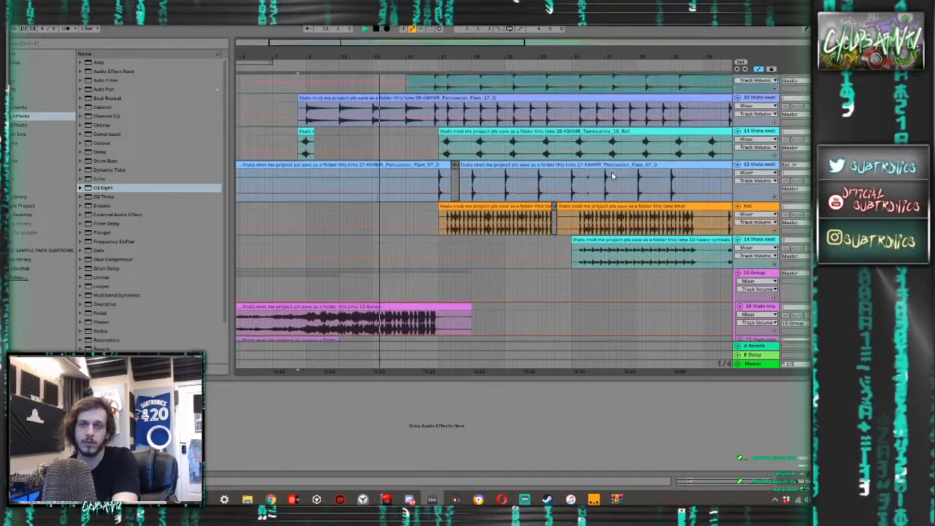
# - Check the drum channels' levels in the mixer while the drop plays, and return to the arrangement
pyautogui.press('Tab')
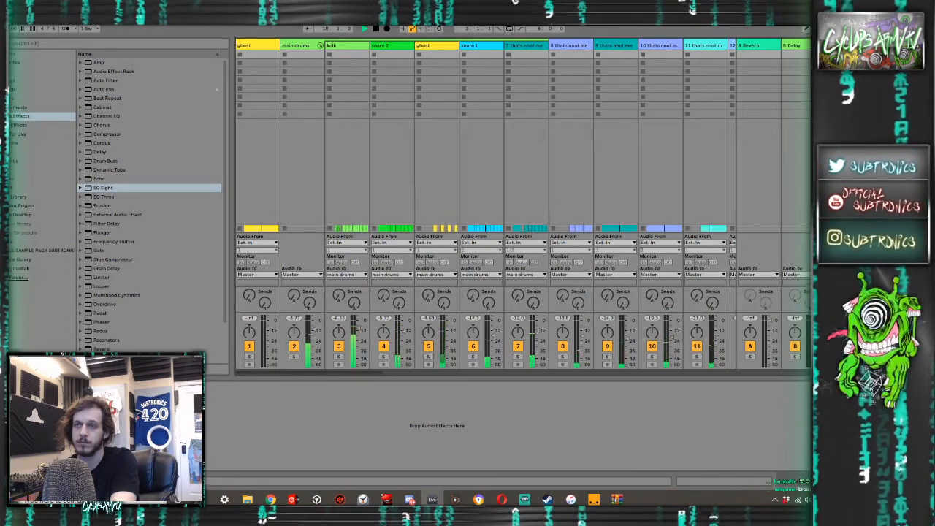
pyautogui.press('Tab')
pyautogui.scroll(5, 470, 189)
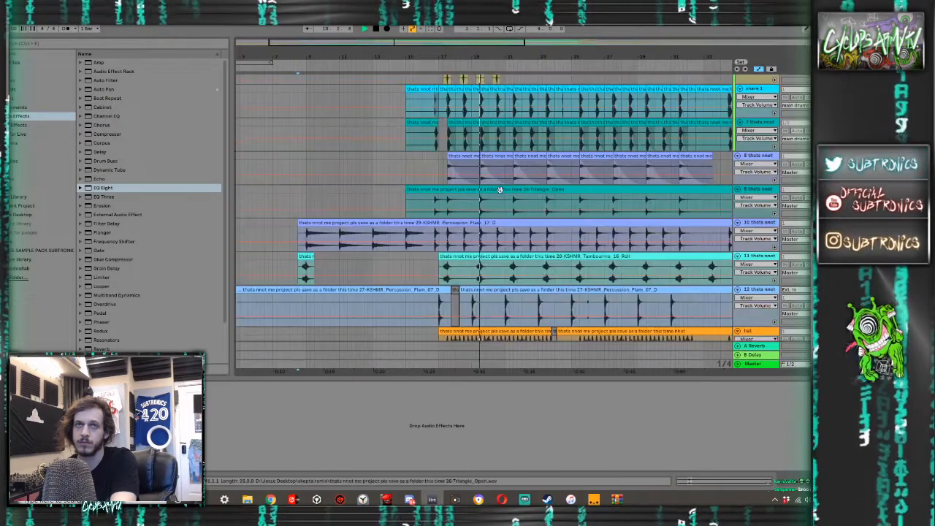
# - Split the first drop kick at 17.2 and audition the drop from bar 17
pyautogui.scroll(3, 438, 166)
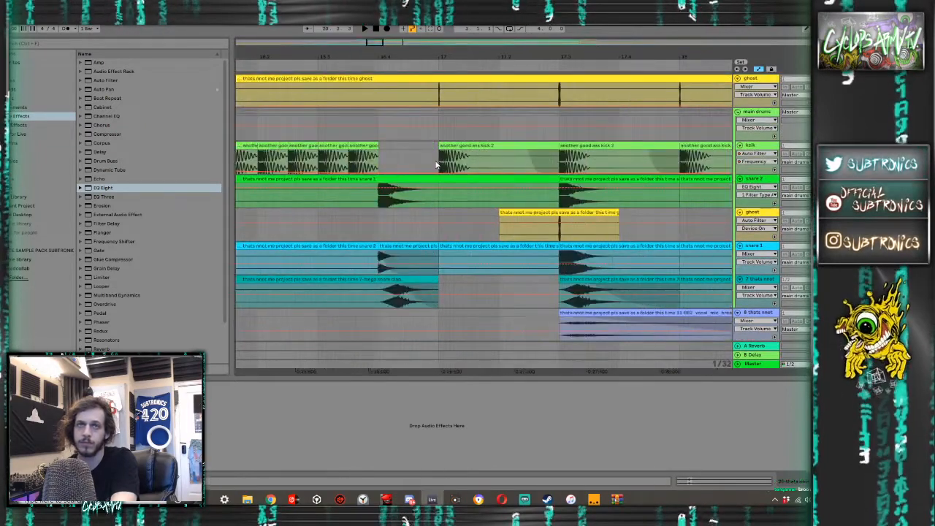
pyautogui.click(438, 166)
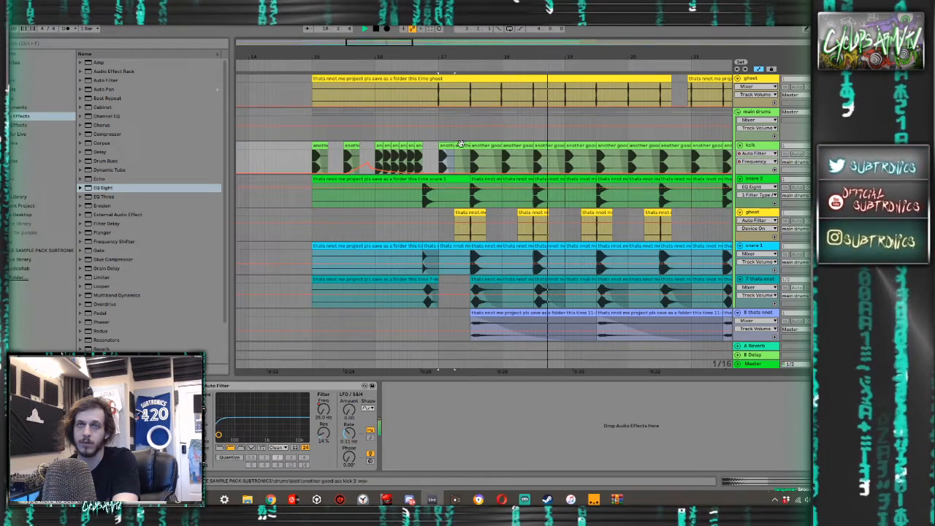
pyautogui.press('space')
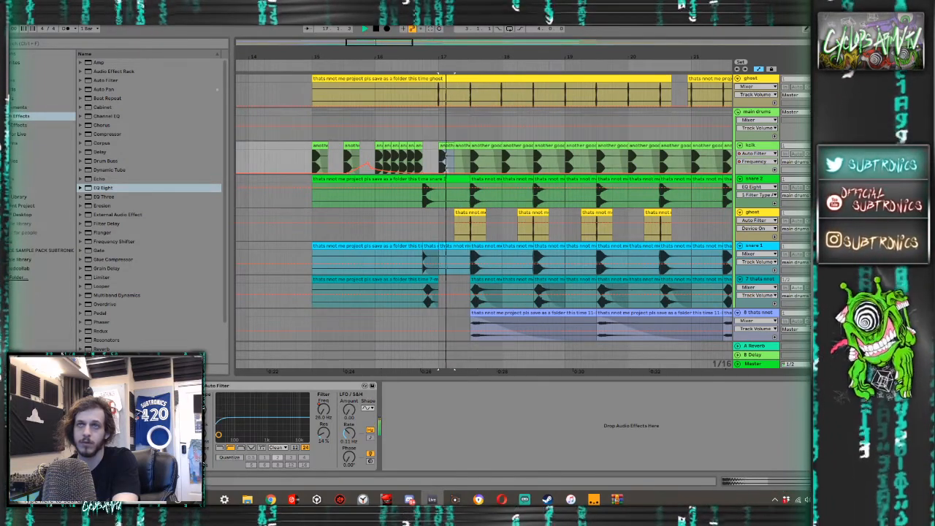
# - Raise the kick track's volume automation from bar 17 onward and check the drum levels in the mixer during playback
pyautogui.click(432, 160)
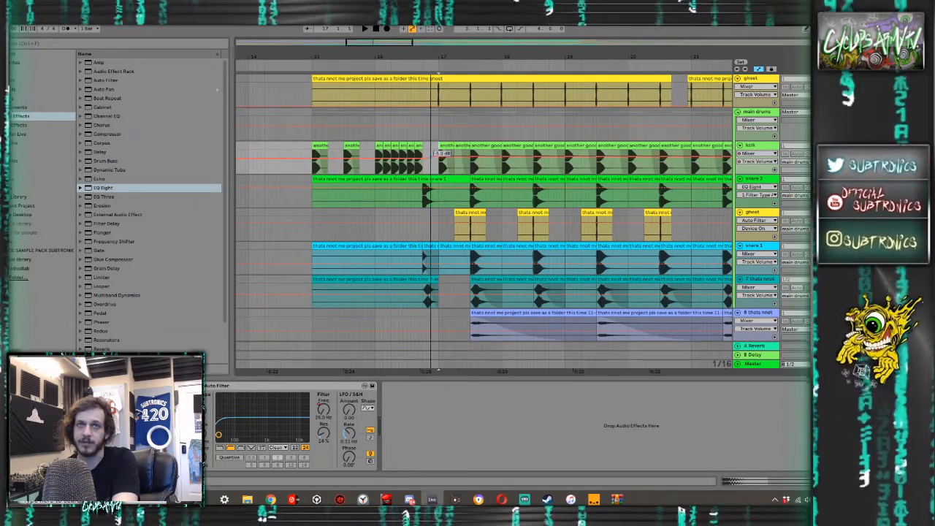
pyautogui.press('space')
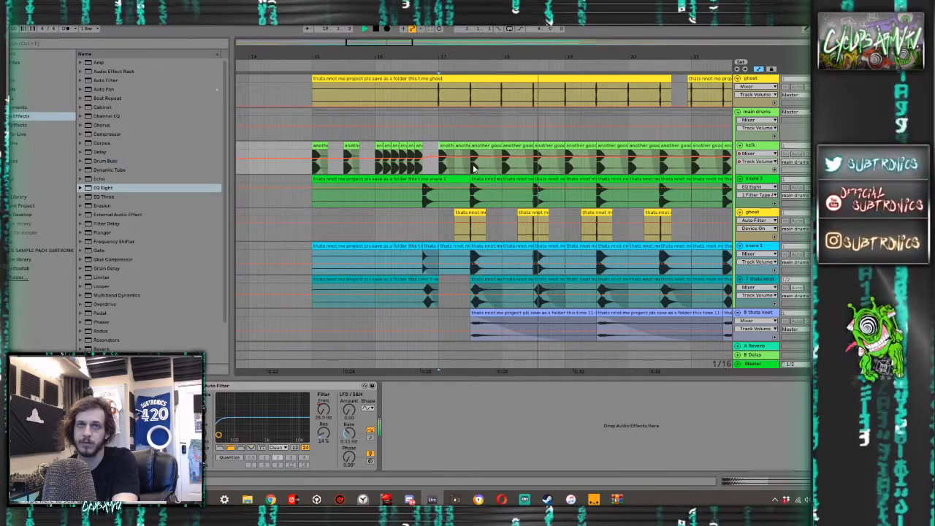
pyautogui.press('Tab')
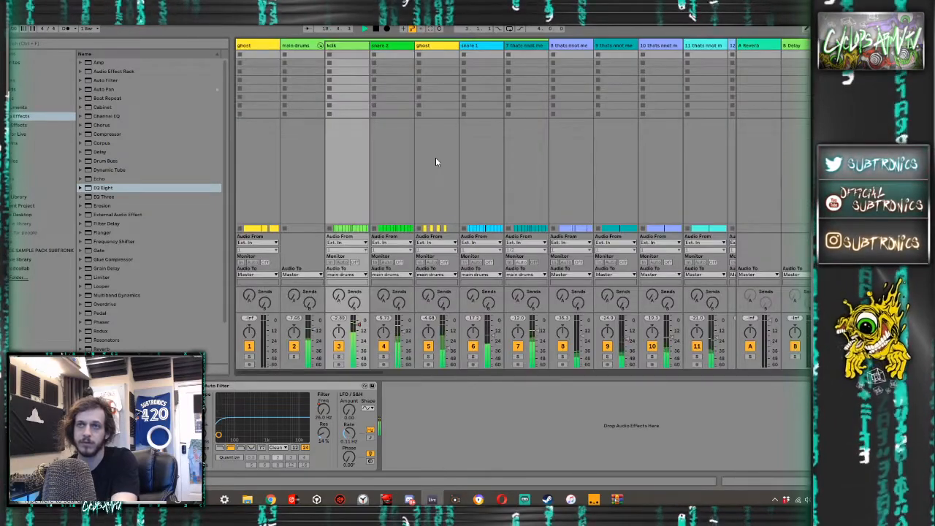
# - Stop playback in the arrangement, look over the percussion, hat, Serum and drop tracks, and audition the drop from 17.3
pyautogui.press('Tab')
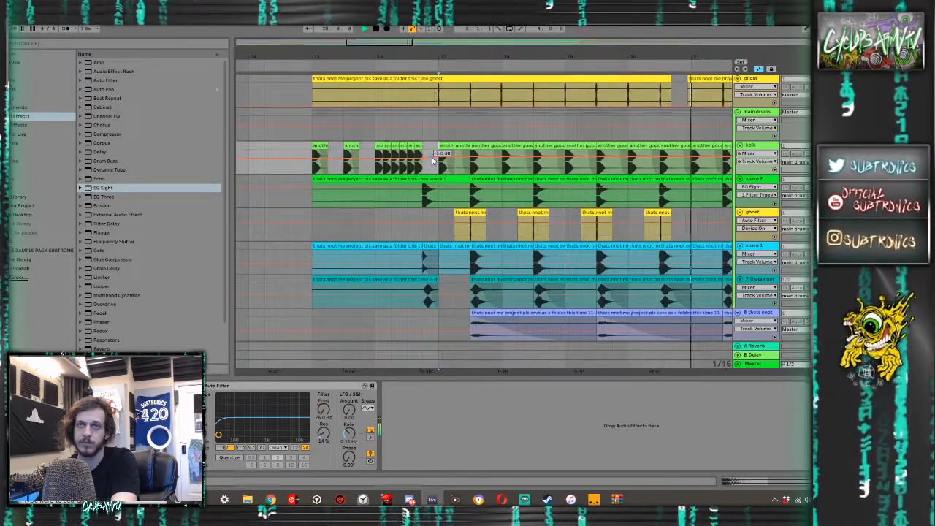
pyautogui.press('space')
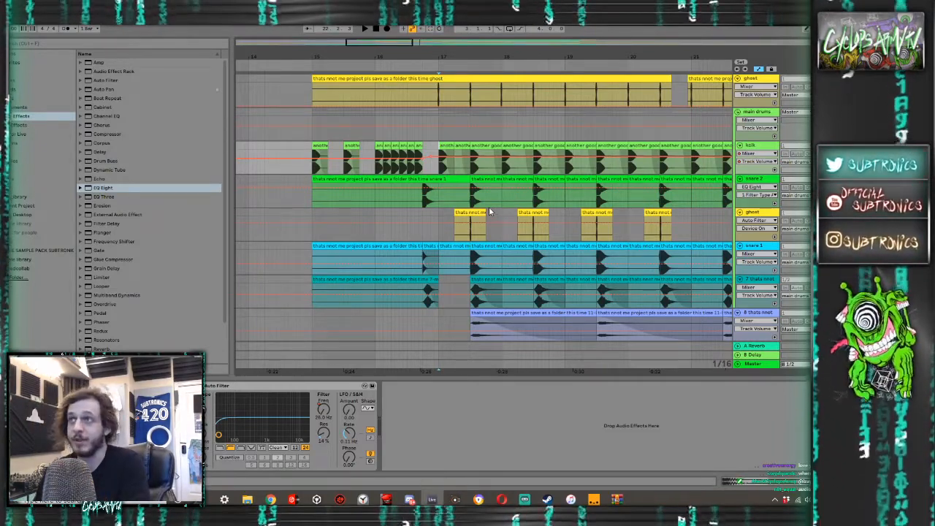
pyautogui.scroll(-3, 489, 211)
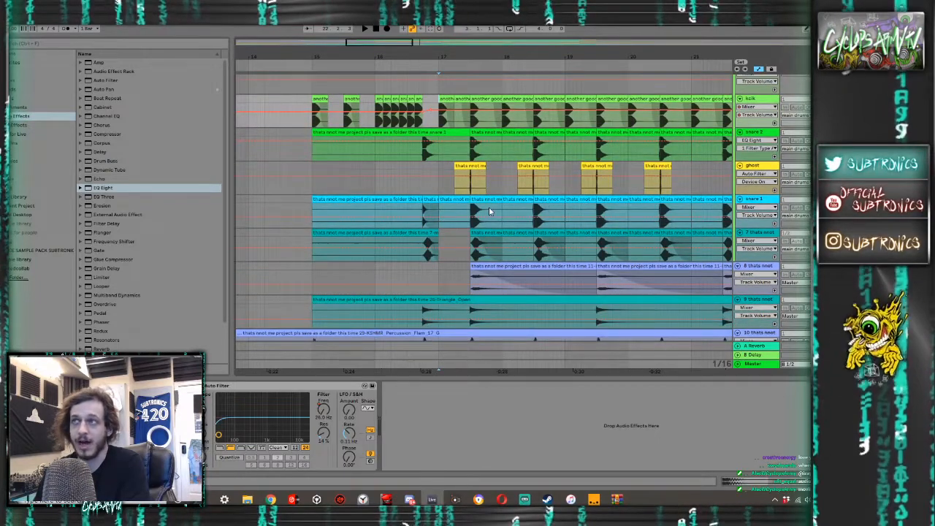
pyautogui.scroll(-3, 489, 210)
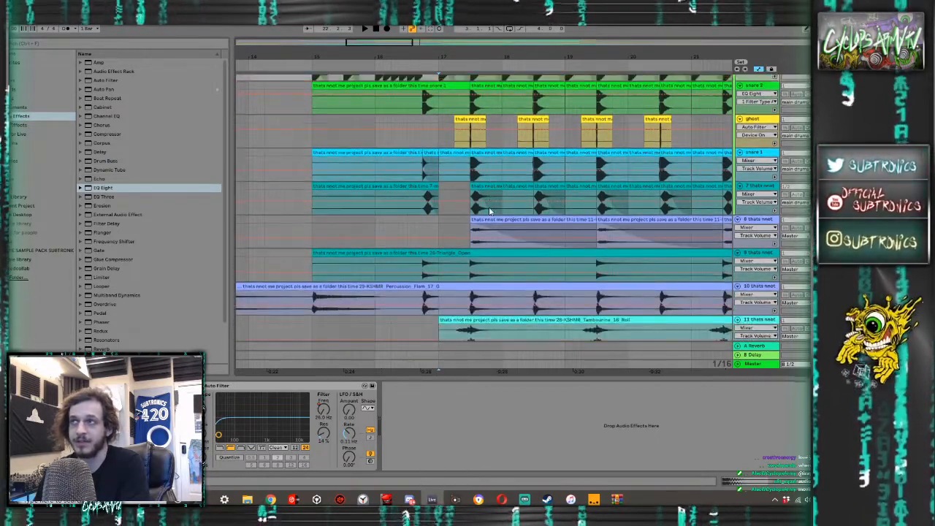
pyautogui.scroll(-2, 489, 210)
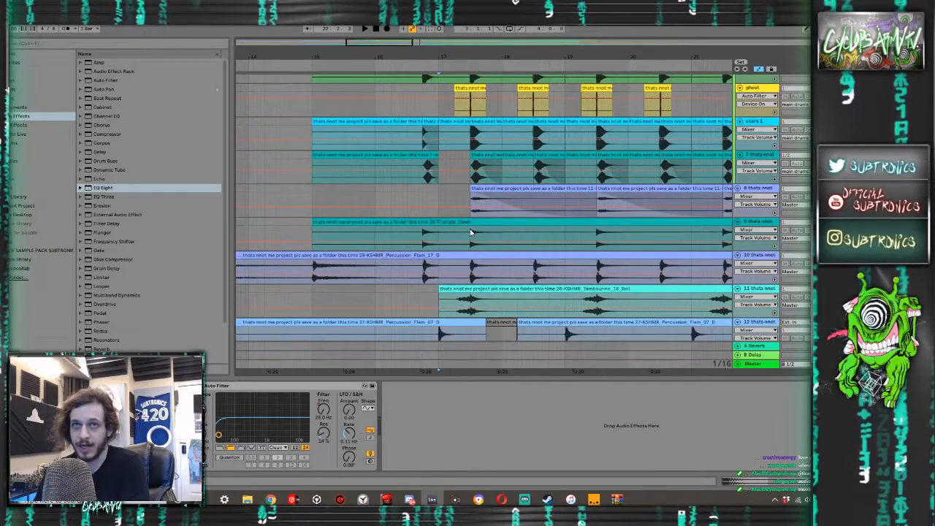
pyautogui.scroll(-1, 471, 234)
pyautogui.click(472, 249)
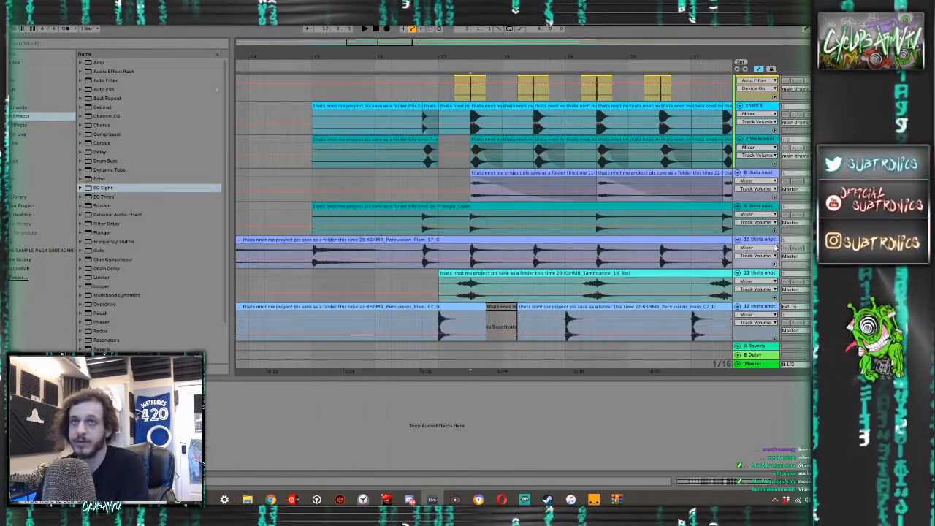
pyautogui.scroll(-7, 535, 236)
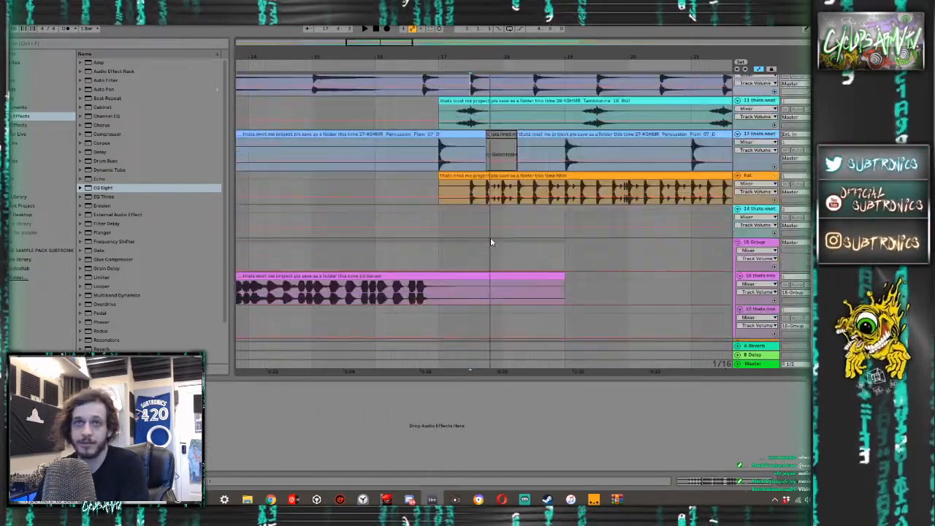
pyautogui.scroll(-12, 492, 242)
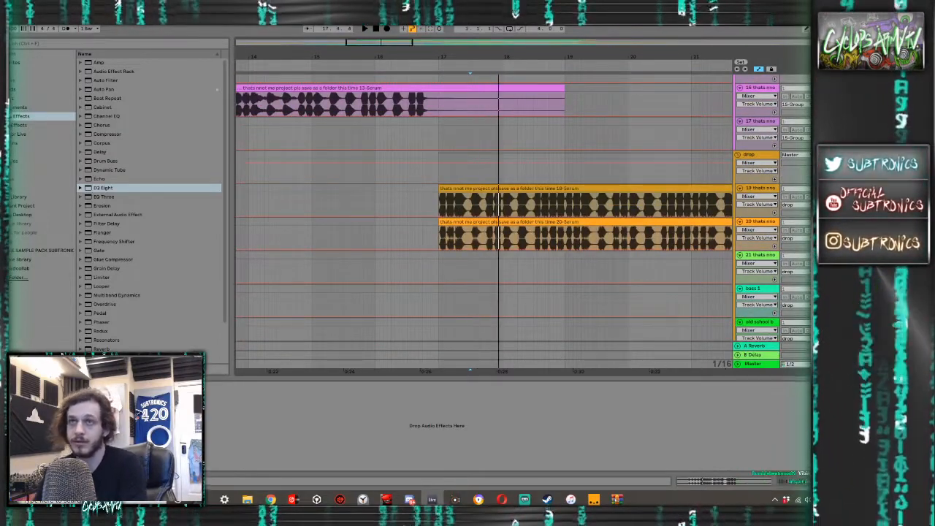
pyautogui.press('space')
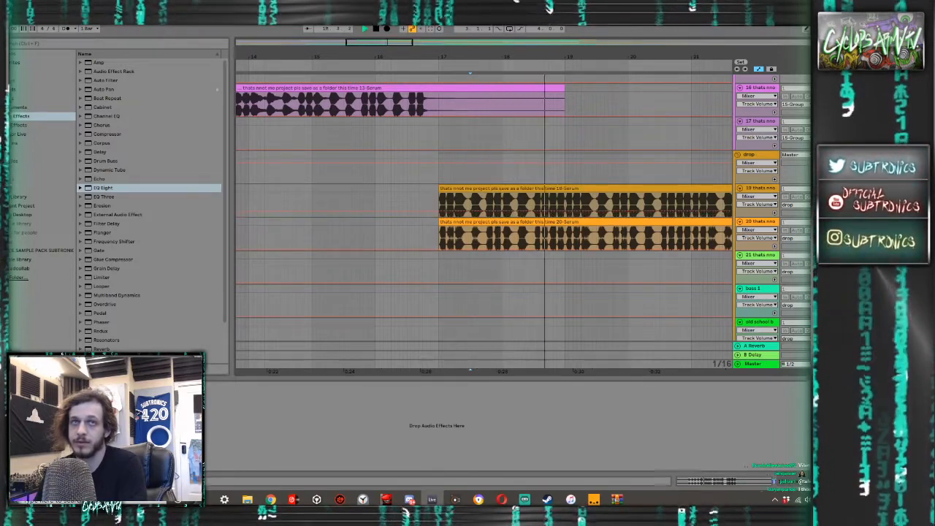
pyautogui.press('space')
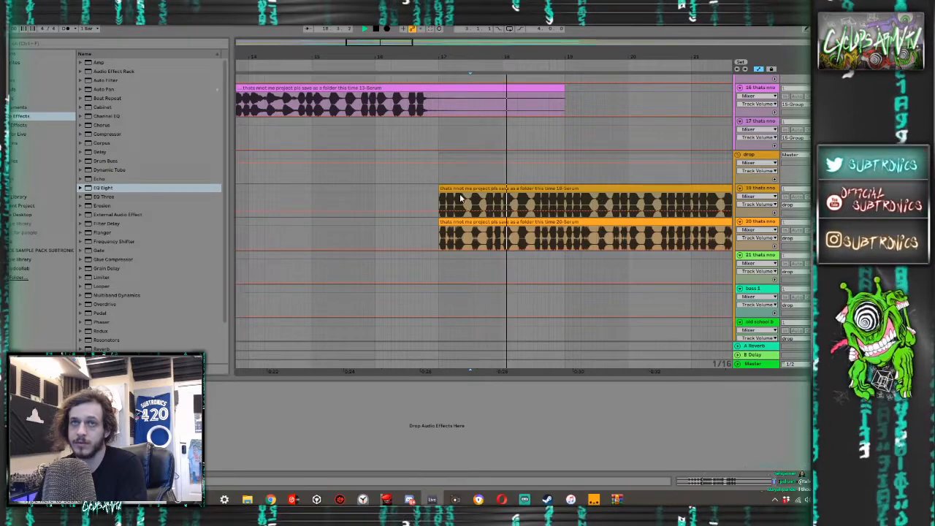
# - Audition the Serum build-up clip from between bars 13 and 14
pyautogui.hscroll(-2, 460, 194)
pyautogui.scroll(5, 459, 194)
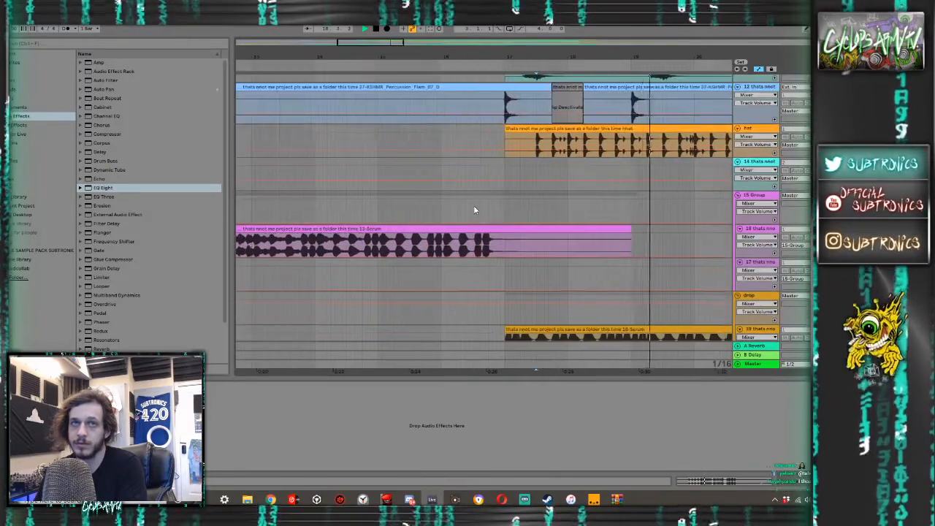
pyautogui.hscroll(-1, 474, 209)
pyautogui.click(313, 245)
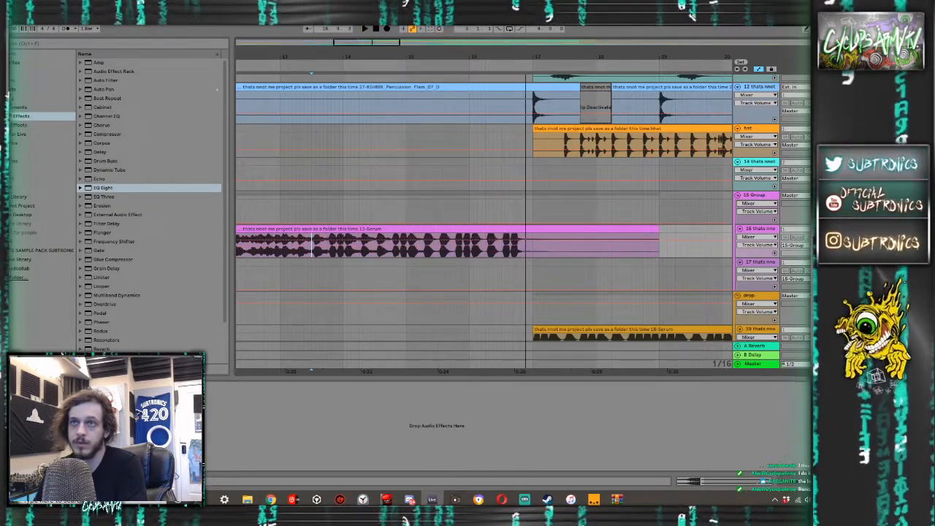
pyautogui.press('space')
pyautogui.press('space')
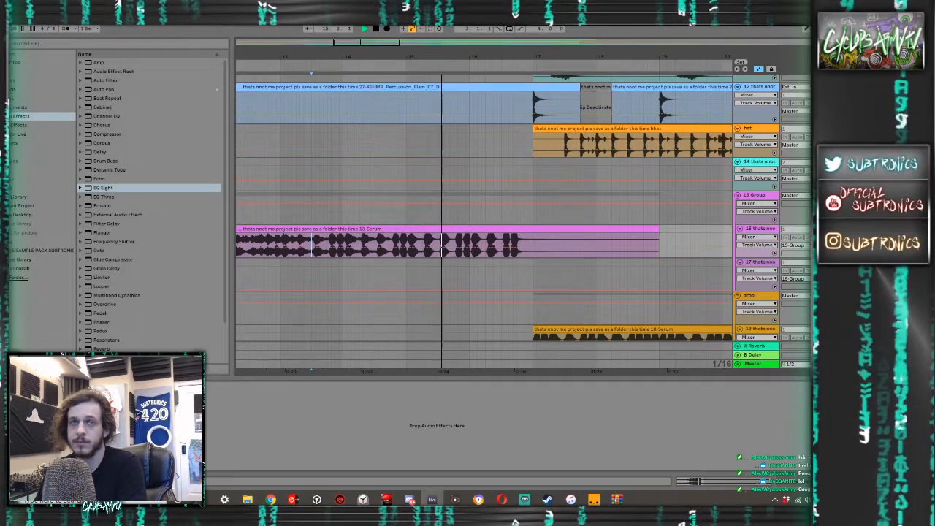
pyautogui.scroll(-1, 775, 250)
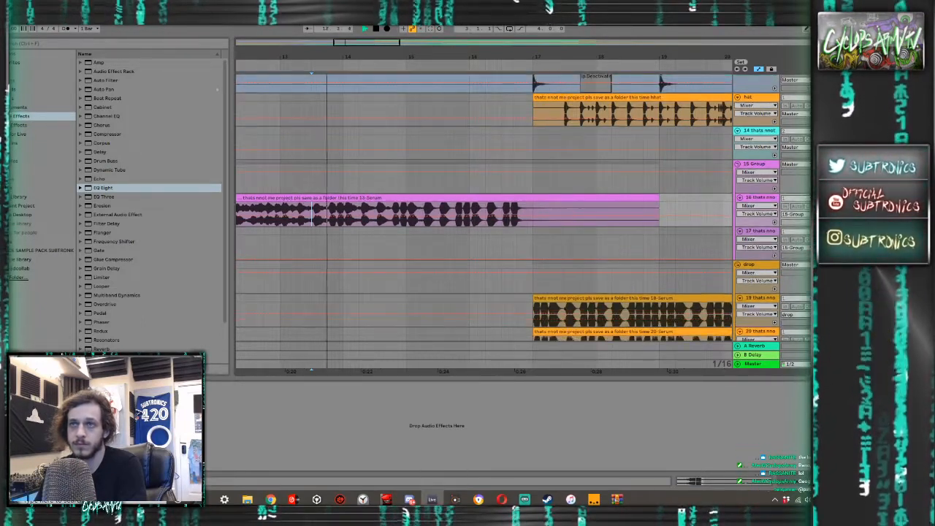
# - Play the transition into the drop from just before bar 17 and check the channel levels in the mixer
pyautogui.click(510, 278)
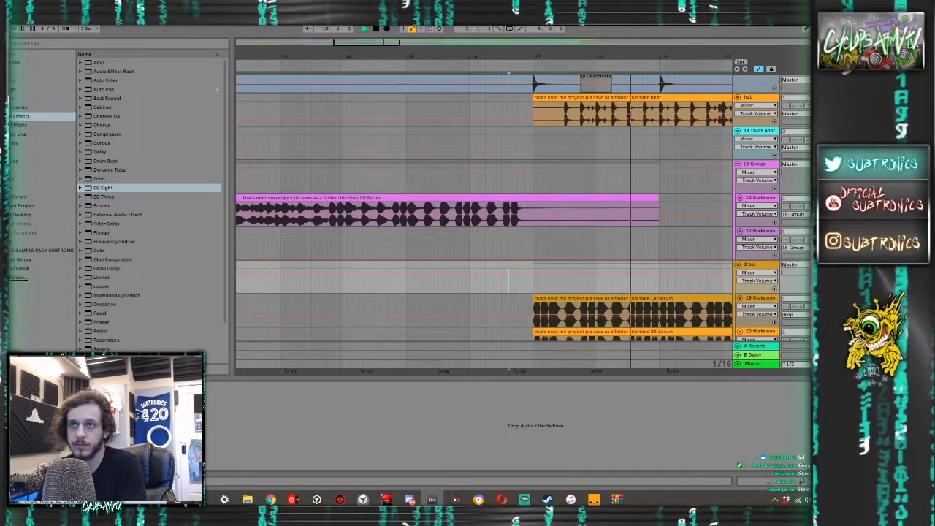
pyautogui.press('Tab')
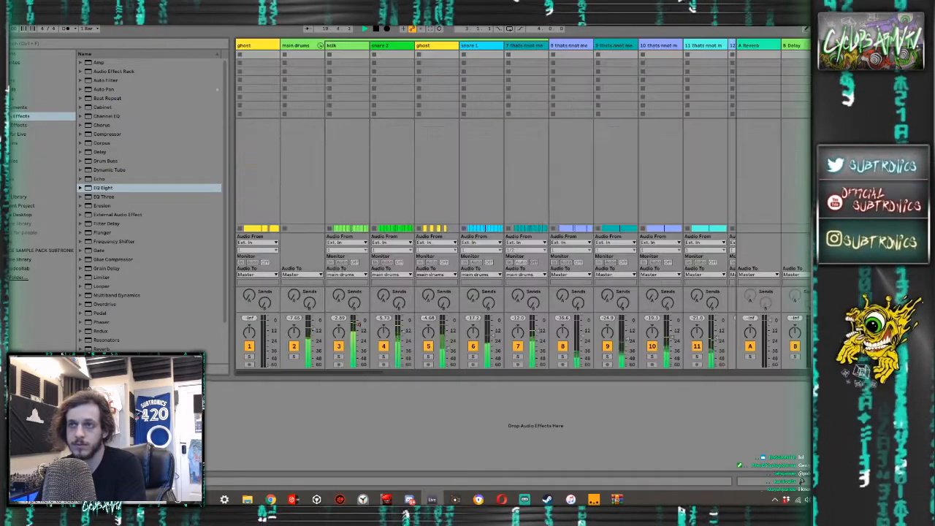
pyautogui.press('Tab')
pyautogui.press('Tab')
pyautogui.press('Tab')
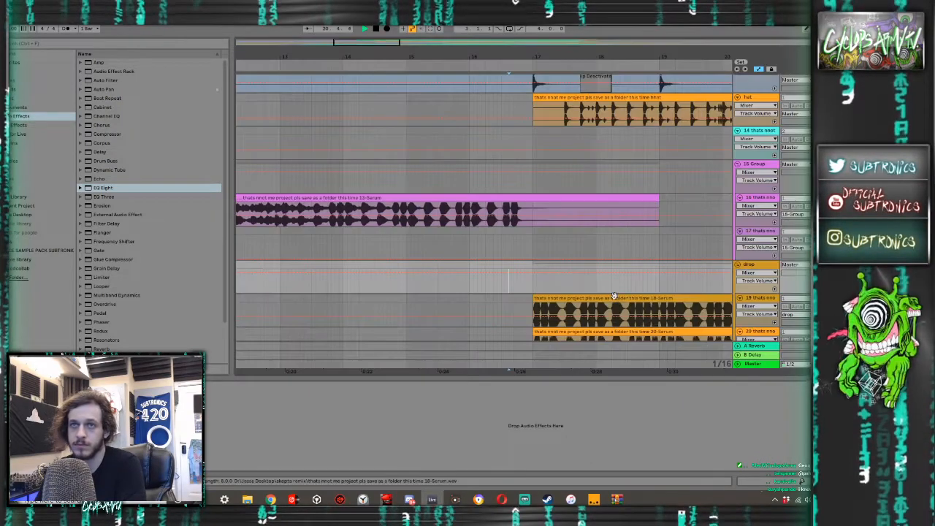
# - Replay the build-up from just after bar 15 and look over the two Serum clips in the drop group
pyautogui.click(427, 245)
pyautogui.hscroll(-2, 429, 238)
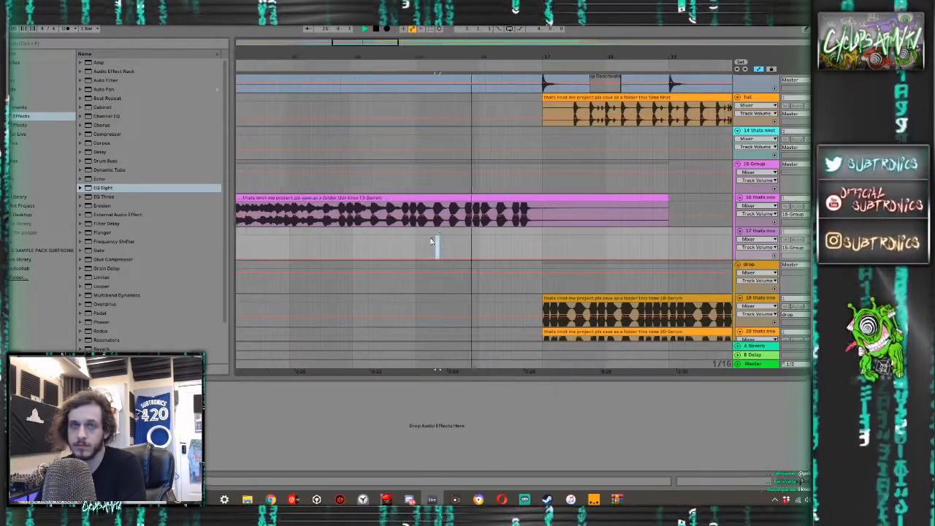
pyautogui.scroll(-3, 518, 245)
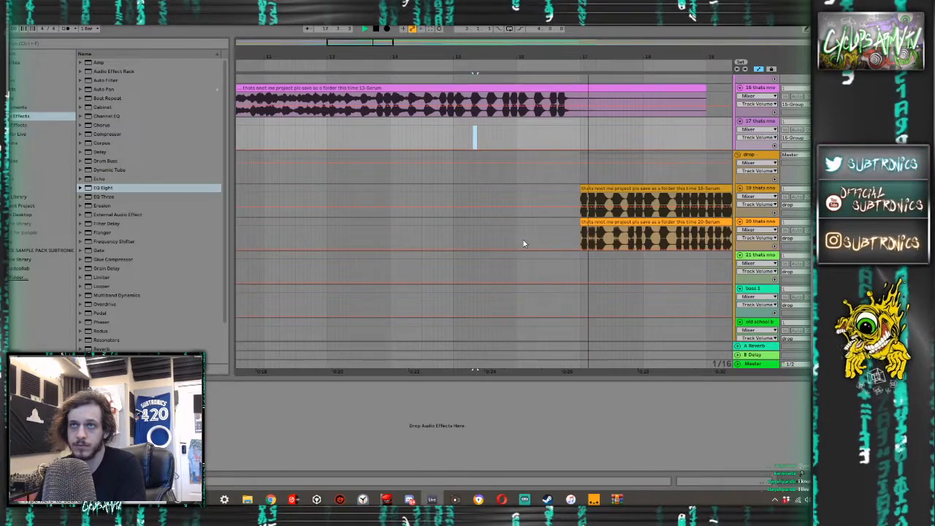
pyautogui.scroll(1, 604, 159)
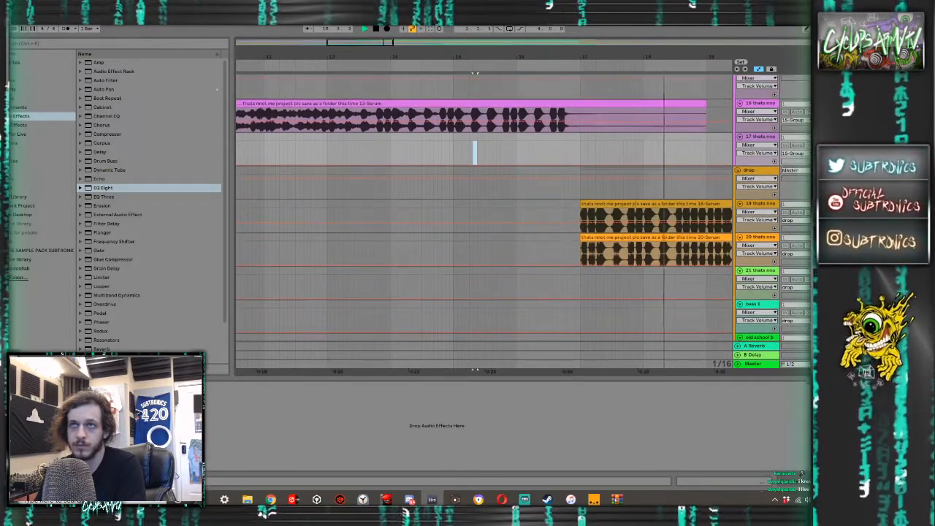
pyautogui.press('space')
pyautogui.press('space')
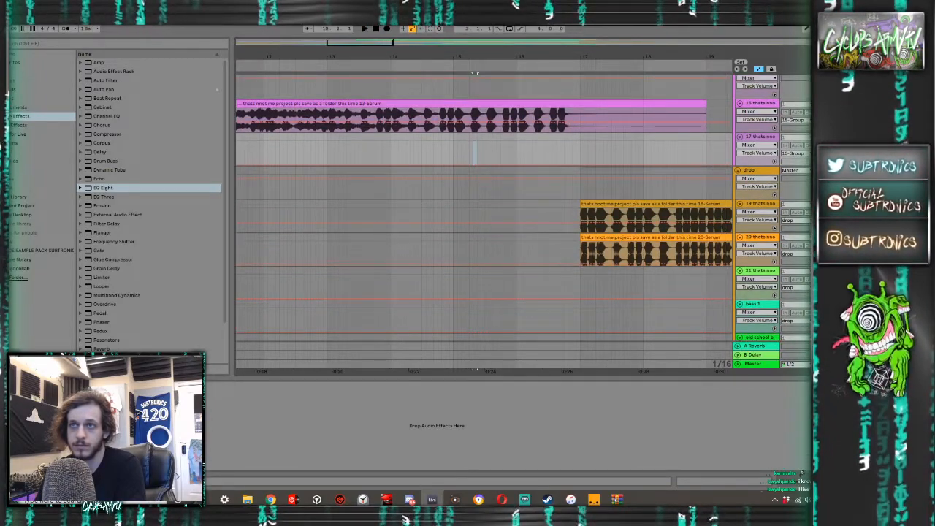
# - Play the drop from just before bar 17 while reviewing the bass and intro drum tracks and the mixer levels
pyautogui.click(568, 252)
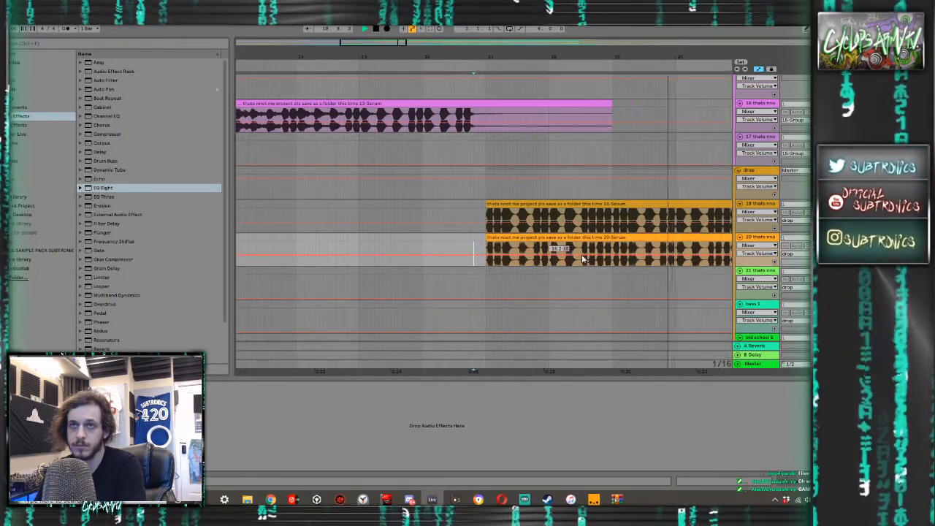
pyautogui.scroll(-5, 572, 257)
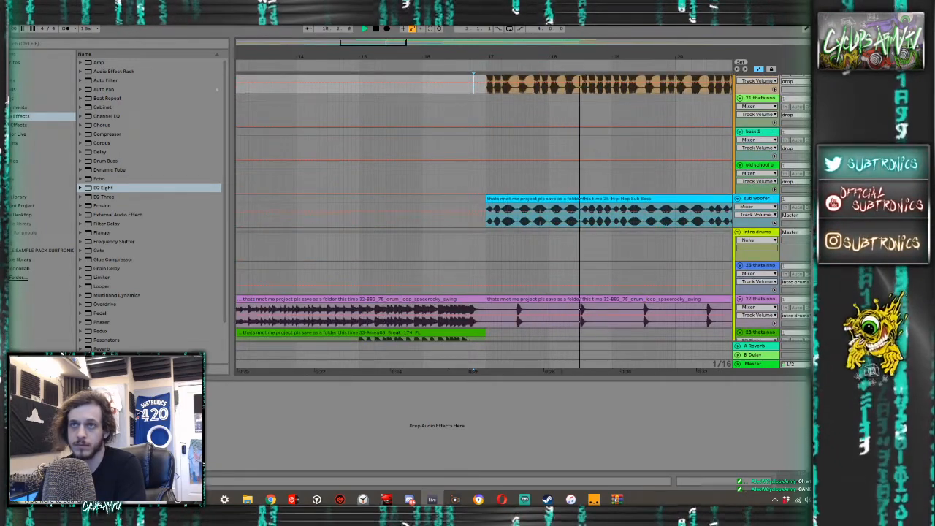
pyautogui.press('Tab')
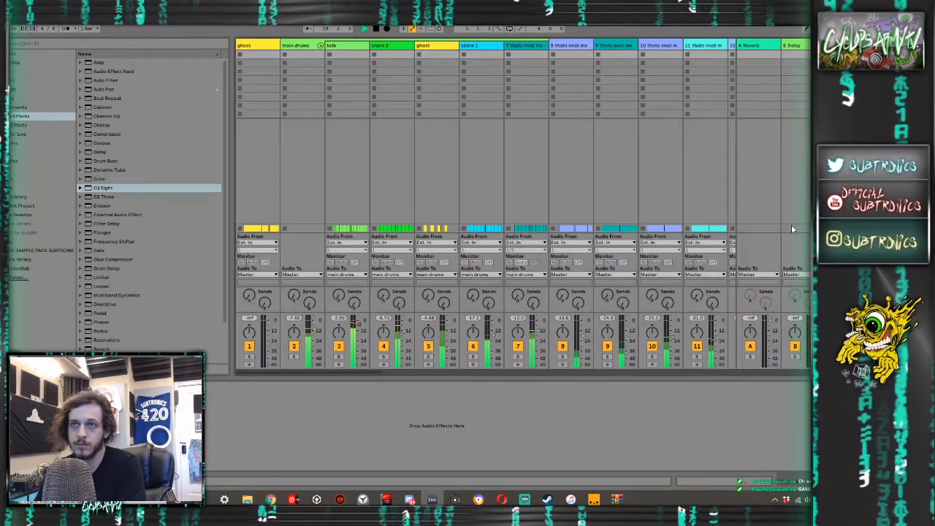
pyautogui.press('Tab')
pyautogui.scroll(3, 652, 237)
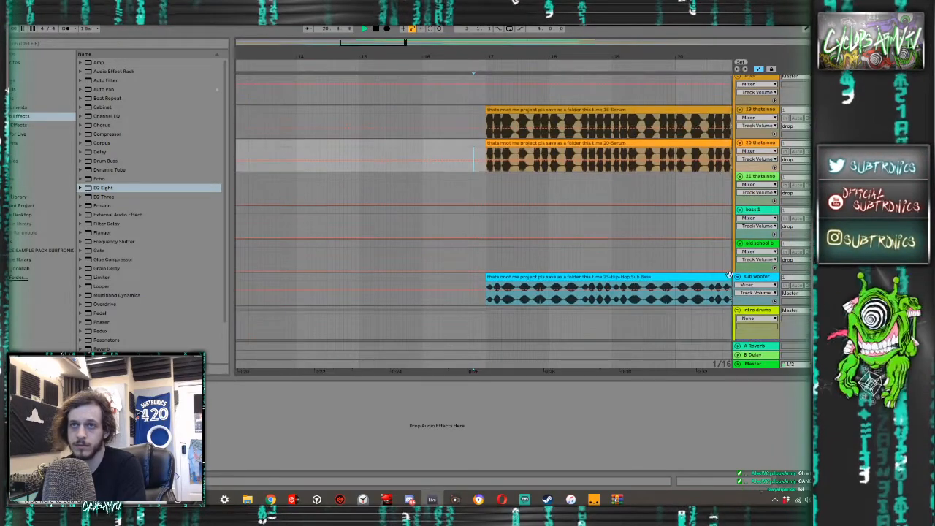
# - Add a Saturator to the sub woofer track and turn on its Soft Clip
pyautogui.click(729, 277)
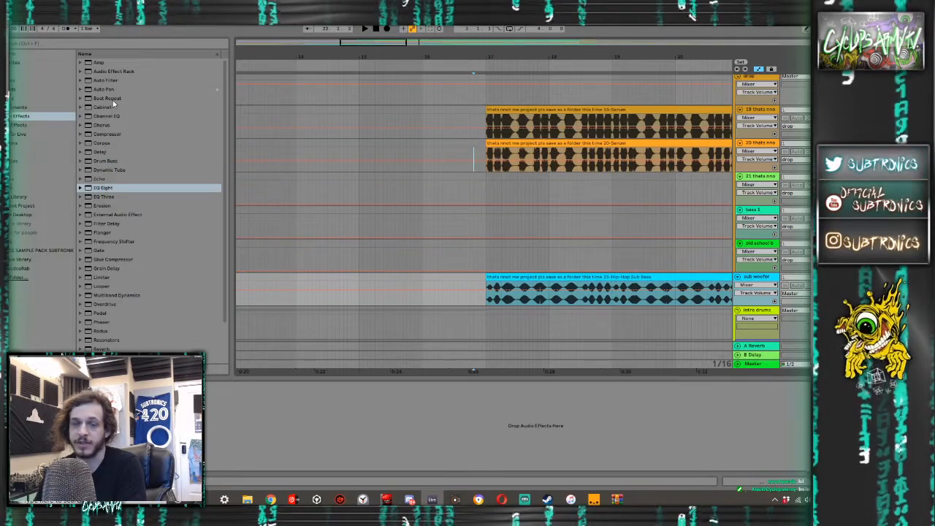
pyautogui.scroll(-1, 111, 268)
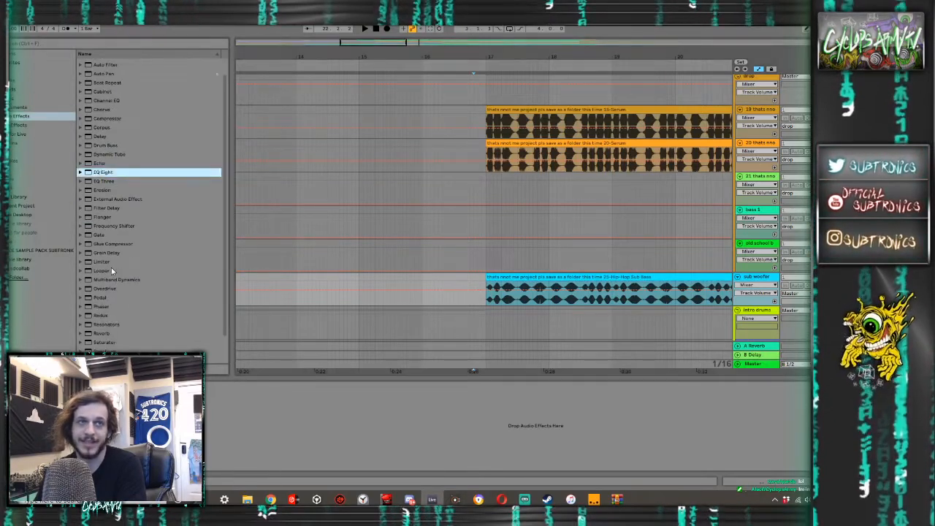
pyautogui.scroll(1, 112, 265)
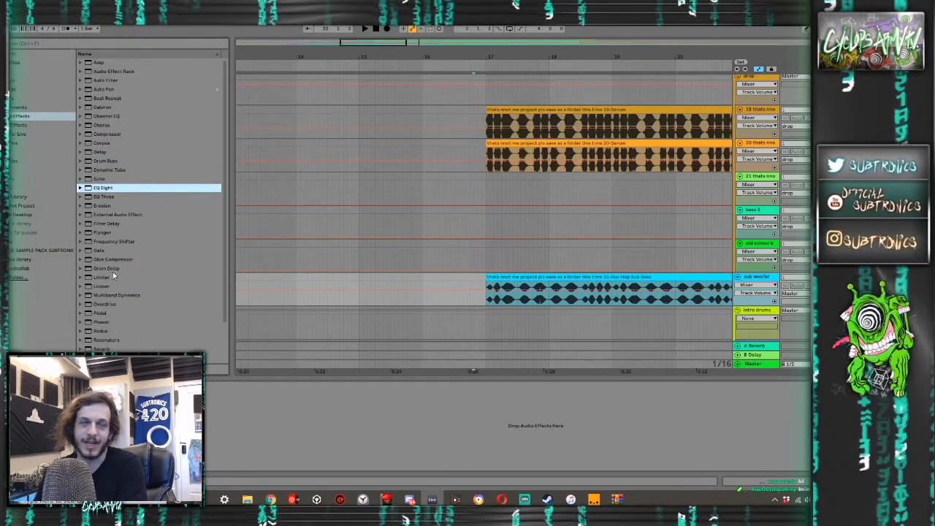
pyautogui.scroll(-2, 112, 277)
pyautogui.moveTo(104, 327); pyautogui.dragTo(221, 391)
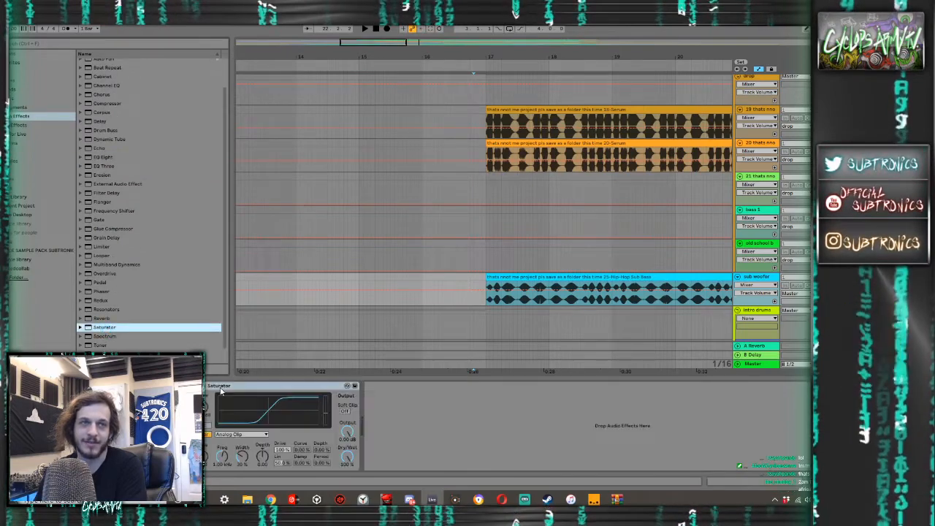
pyautogui.click(346, 411)
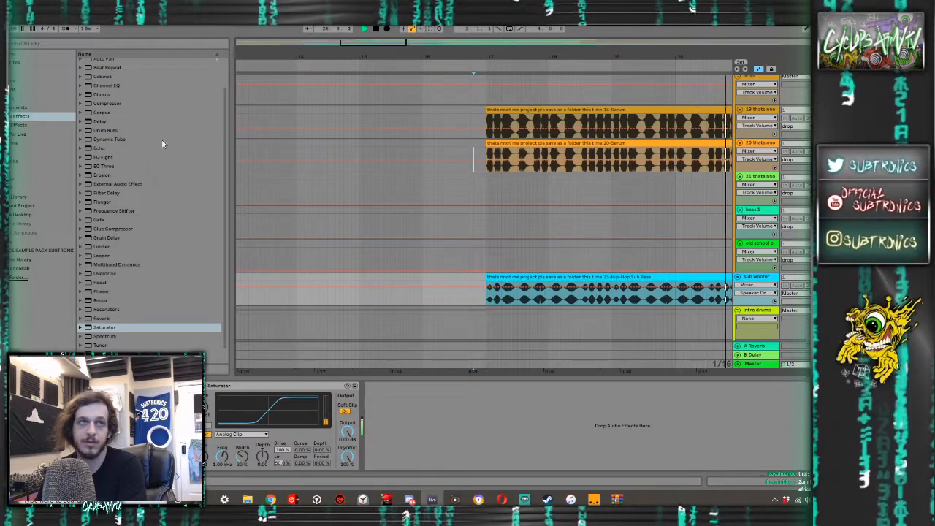
# - Add a Compressor to the sub woofer track and enable its sidechain with the ghost track's Post FX signal as input
pyautogui.click(113, 104)
pyautogui.click(450, 268)
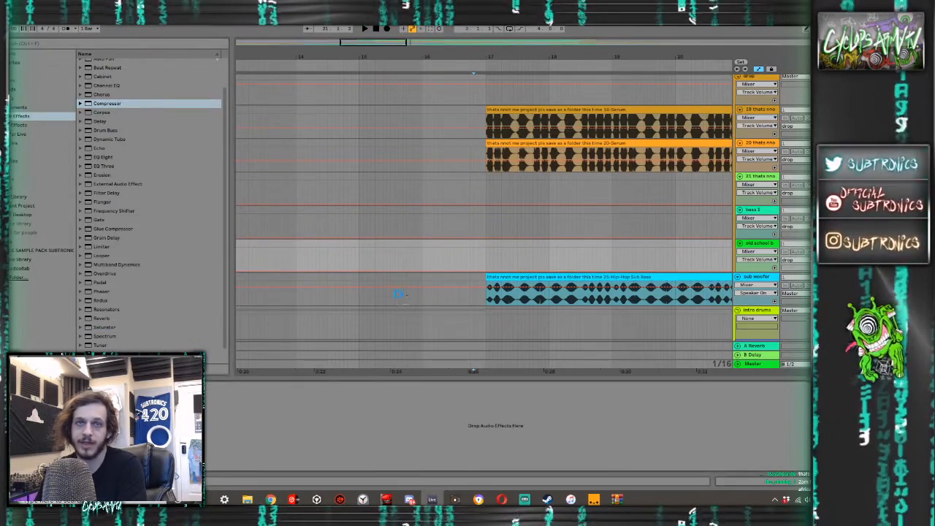
pyautogui.moveTo(398, 294); pyautogui.dragTo(398, 296)
pyautogui.click(377, 386)
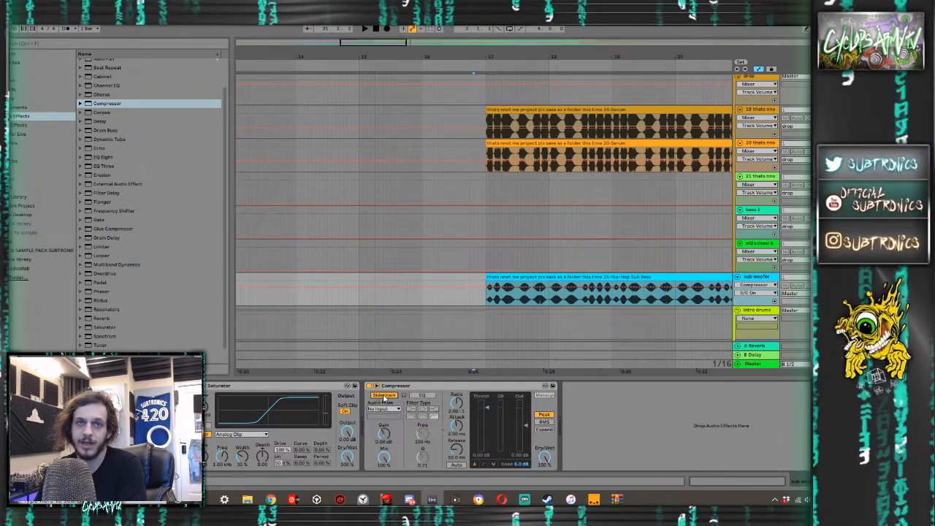
pyautogui.click(383, 409)
pyautogui.click(374, 68)
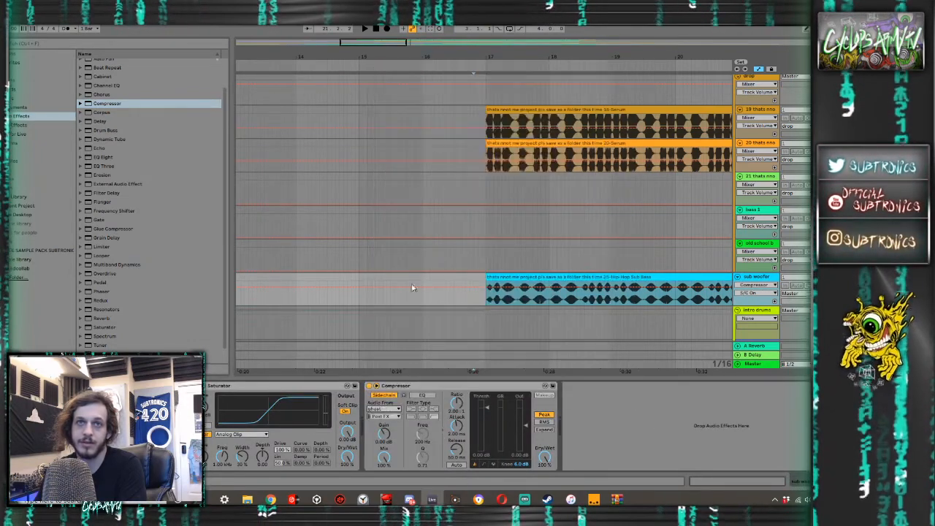
# - Set the sub woofer compressor's ratio to inf:1, attack to 0.01 ms and threshold to -inf dB, and audition the drop
pyautogui.click(462, 409)
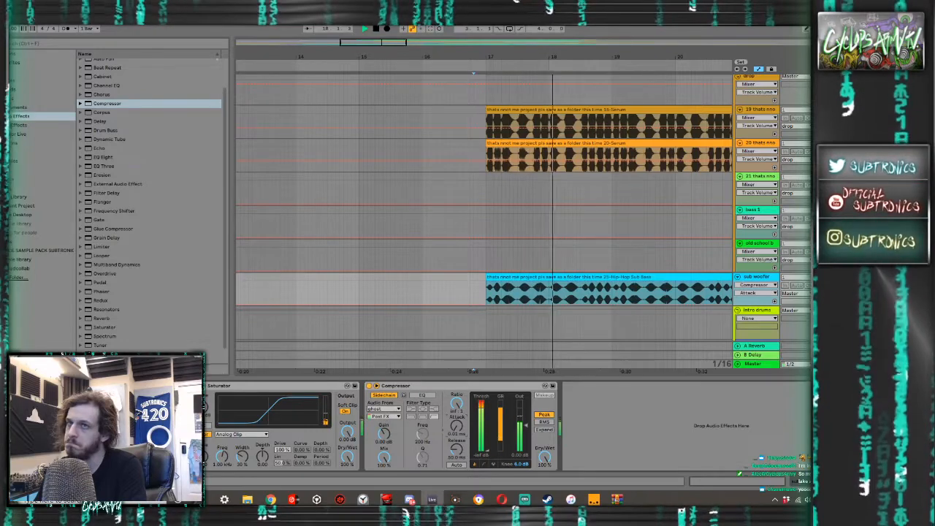
pyautogui.press('space')
pyautogui.scroll(10, 484, 219)
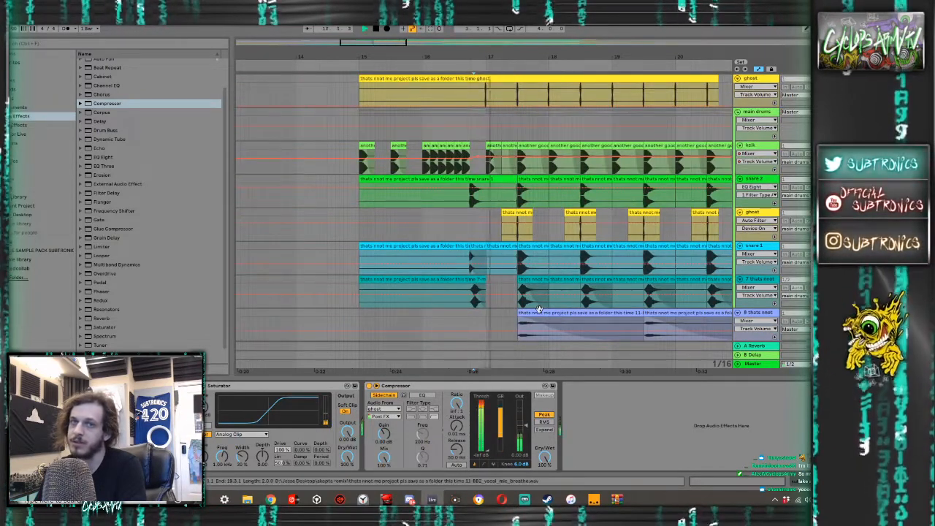
# - Stop playback and cut the ghost clip right after its short hit at bar 17
pyautogui.press('space')
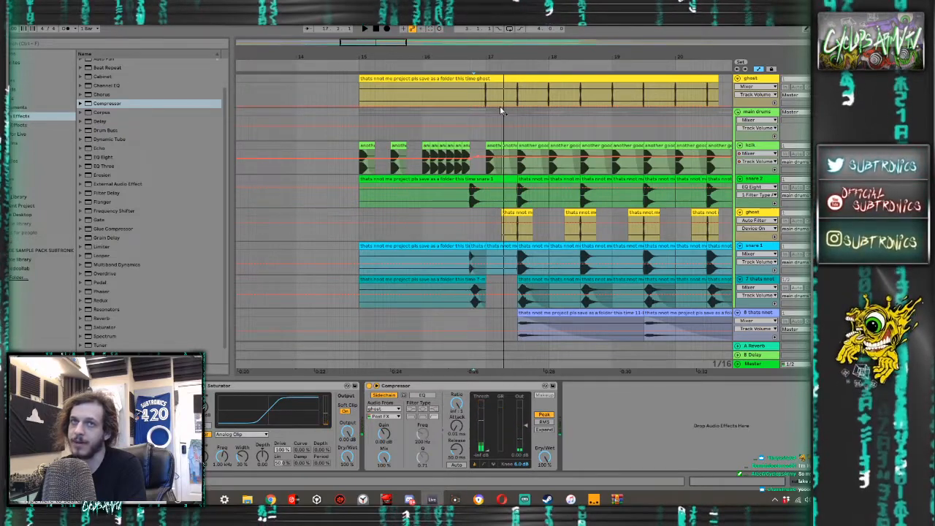
pyautogui.scroll(4, 500, 108)
pyautogui.scroll(8, 471, 100)
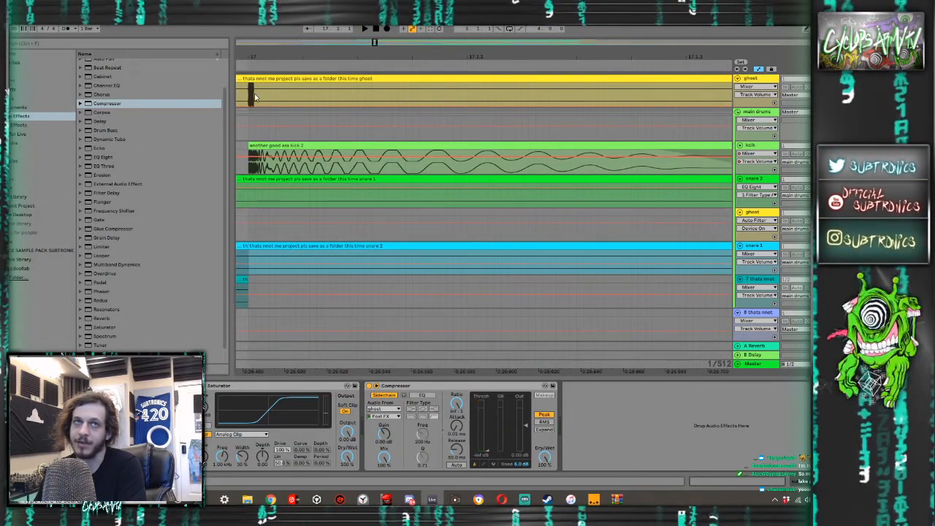
pyautogui.moveTo(255, 98); pyautogui.dragTo(283, 93)
pyautogui.hotkey('ctrl', 'e')
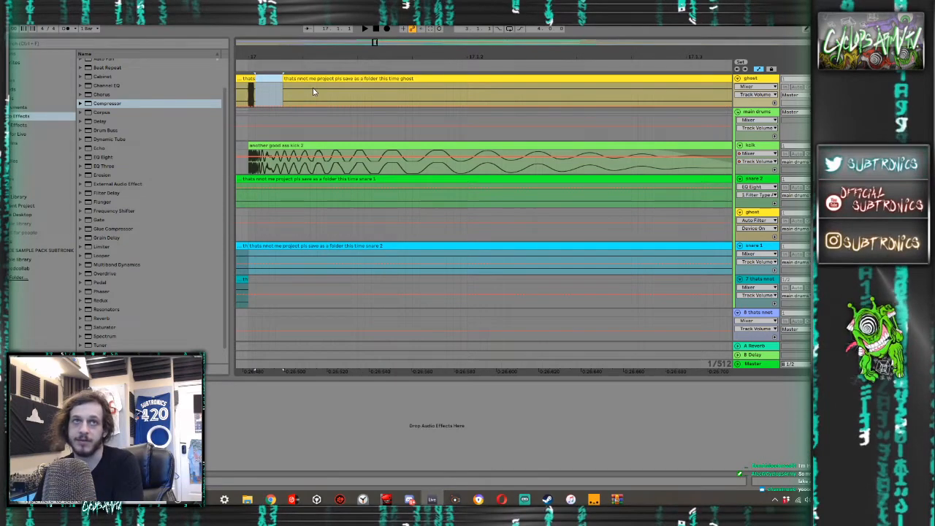
# - Trim the start of the ghost clip following the bar 17 hit to just before beat 17.3
pyautogui.scroll(-10, 313, 87)
pyautogui.moveTo(314, 87); pyautogui.dragTo(347, 86)
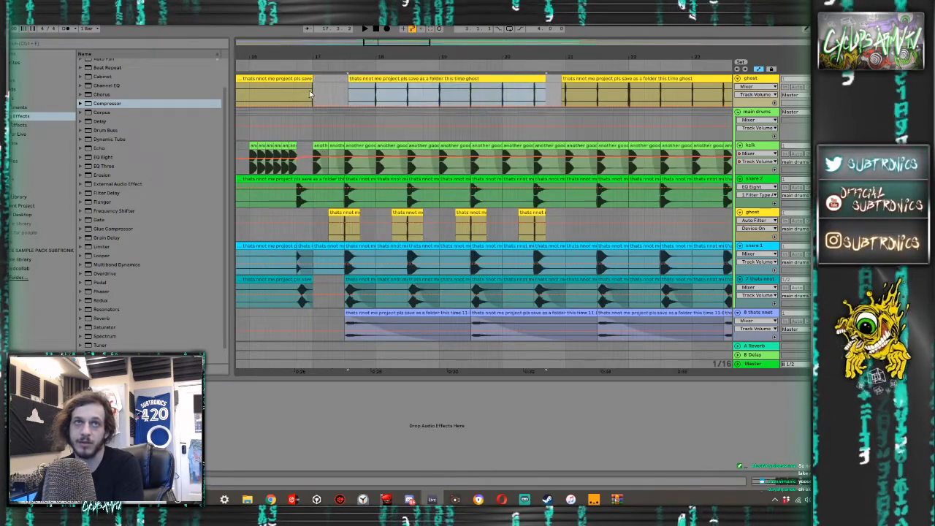
pyautogui.click(314, 89)
pyautogui.hotkey('ctrl', 'z')
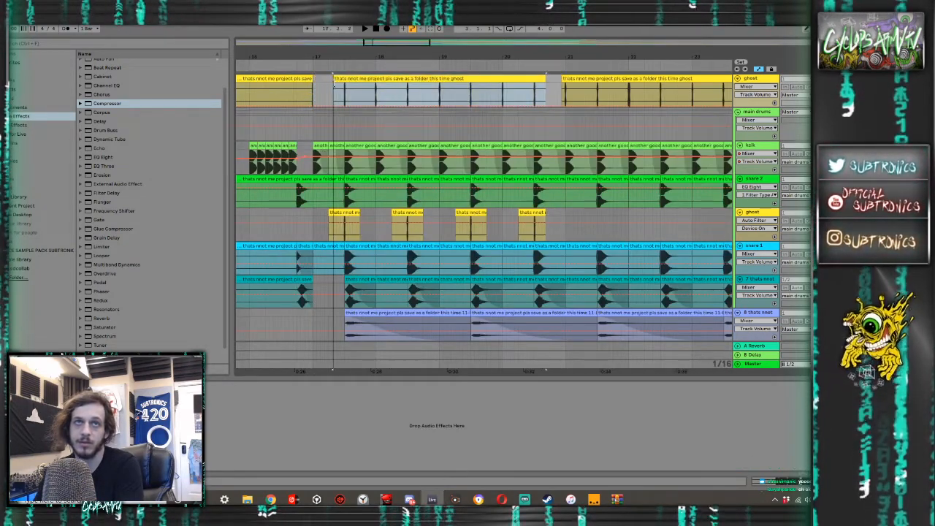
pyautogui.moveTo(334, 87); pyautogui.dragTo(345, 86)
# - Audition the drop from just before bar 17 with the sub woofer's device chain shown
pyautogui.click(310, 98)
pyautogui.scroll(-3, 782, 268)
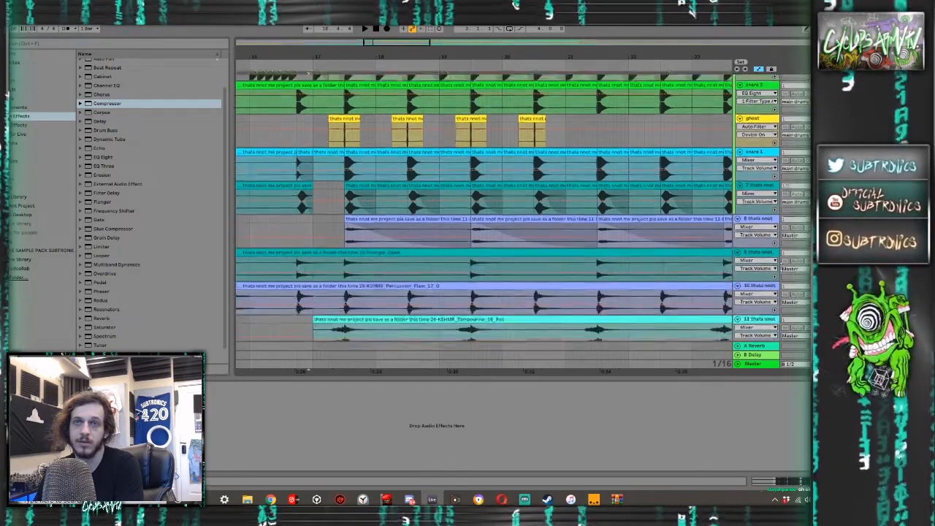
pyautogui.scroll(-10, 737, 260)
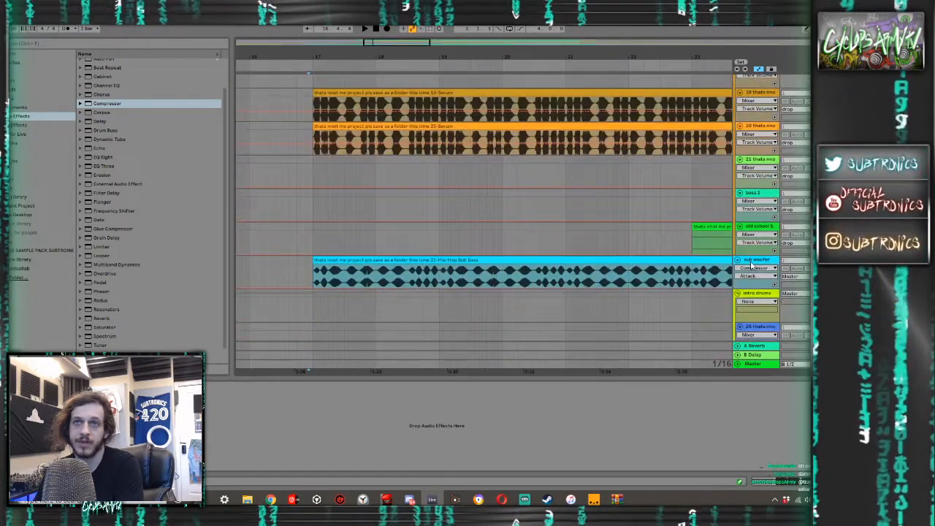
pyautogui.click(751, 265)
pyautogui.press('space')
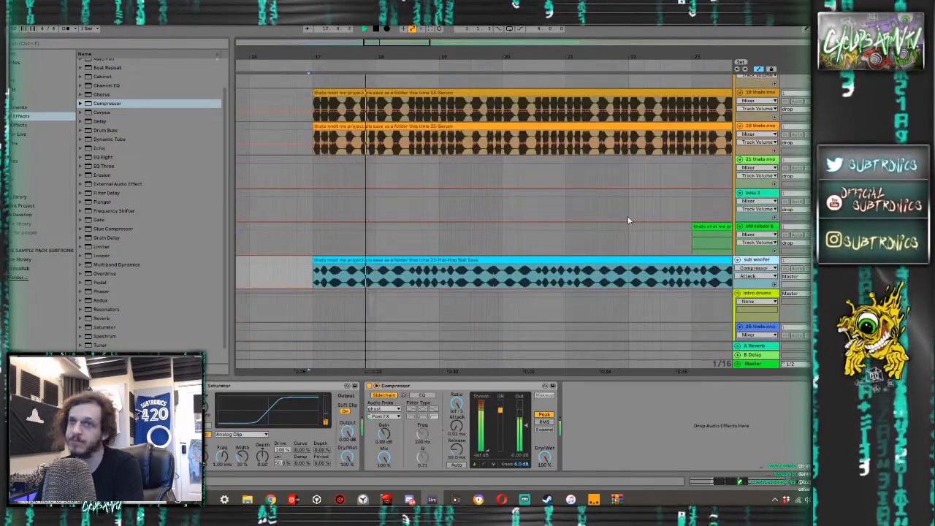
# - Remove a tiny slice of the ghost clip directly before bar 17 to isolate the hit there
pyautogui.scroll(10, 522, 205)
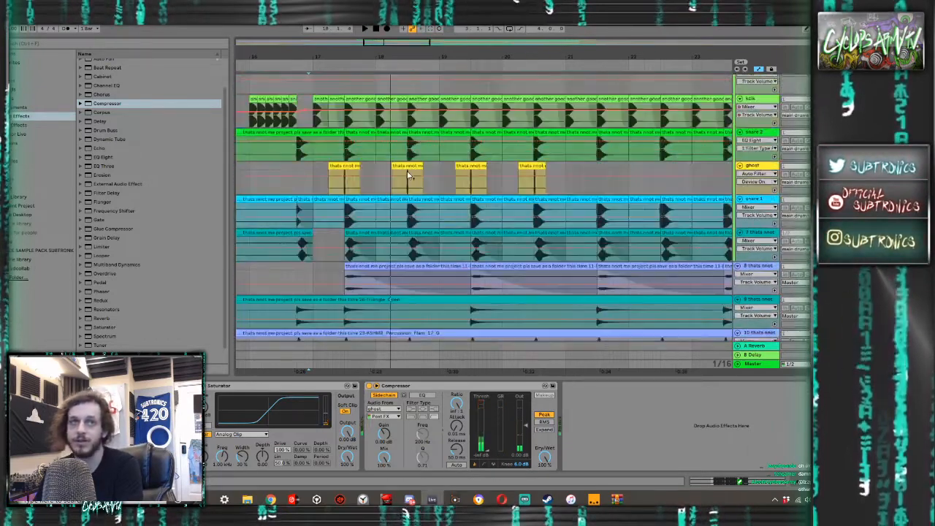
pyautogui.scroll(2, 407, 175)
pyautogui.scroll(6, 313, 93)
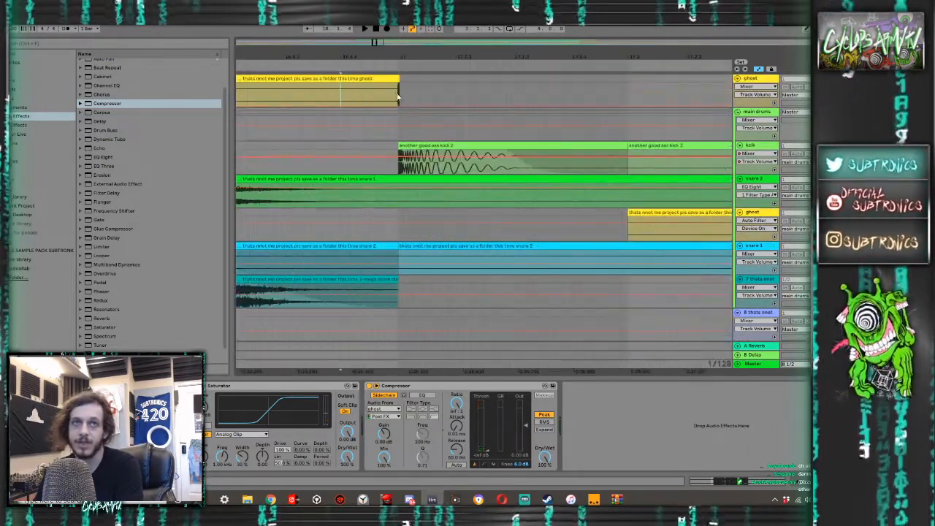
pyautogui.scroll(3, 398, 95)
pyautogui.moveTo(398, 95); pyautogui.dragTo(349, 86)
pyautogui.press('Delete')
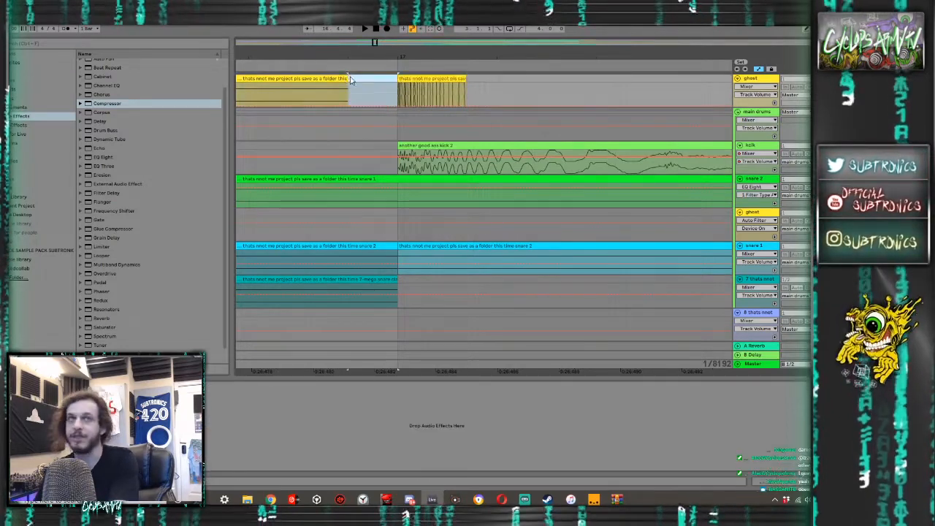
# - Try deleting the ghost clip before bar 17 and clearing most of the ghost clip from 17.2 to bar 20
pyautogui.click(344, 79)
pyautogui.press('Delete')
pyautogui.scroll(-5, 433, 78)
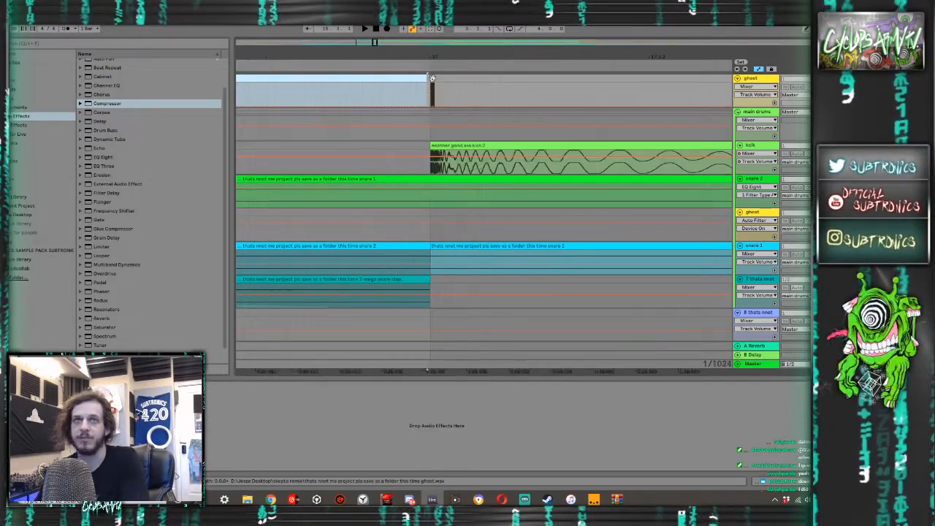
pyautogui.scroll(-2, 432, 78)
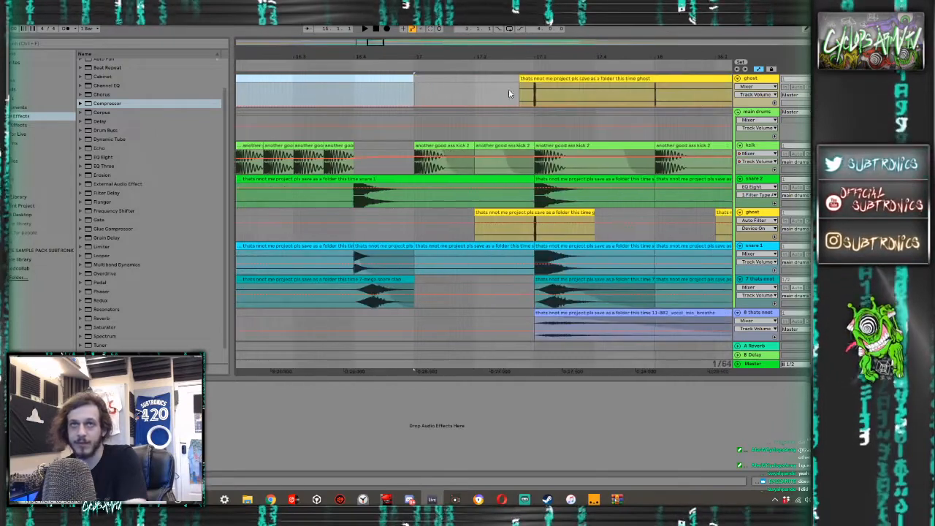
pyautogui.scroll(-6, 509, 94)
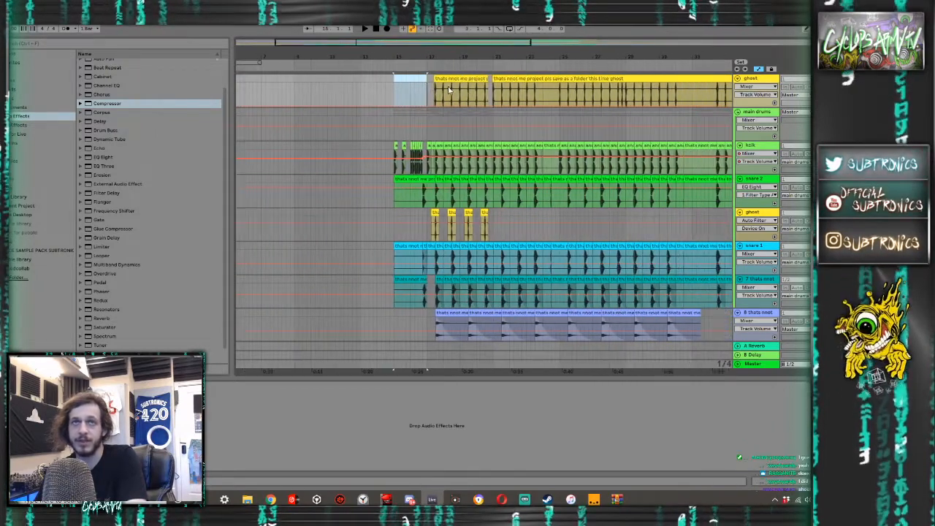
pyautogui.moveTo(433, 88); pyautogui.dragTo(480, 85)
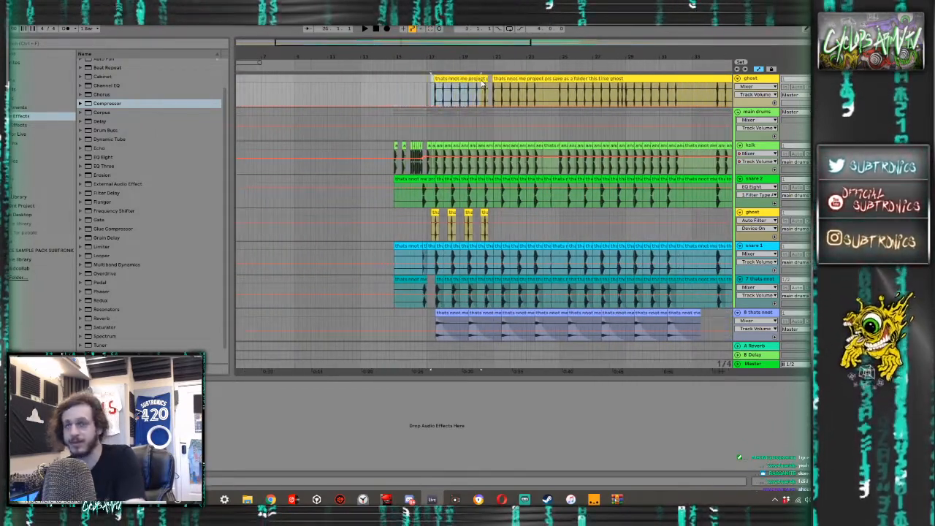
# - Try consolidating one beat of the ghost track from bar 17 and duplicating it repeatedly up to bar 20
pyautogui.scroll(3, 431, 96)
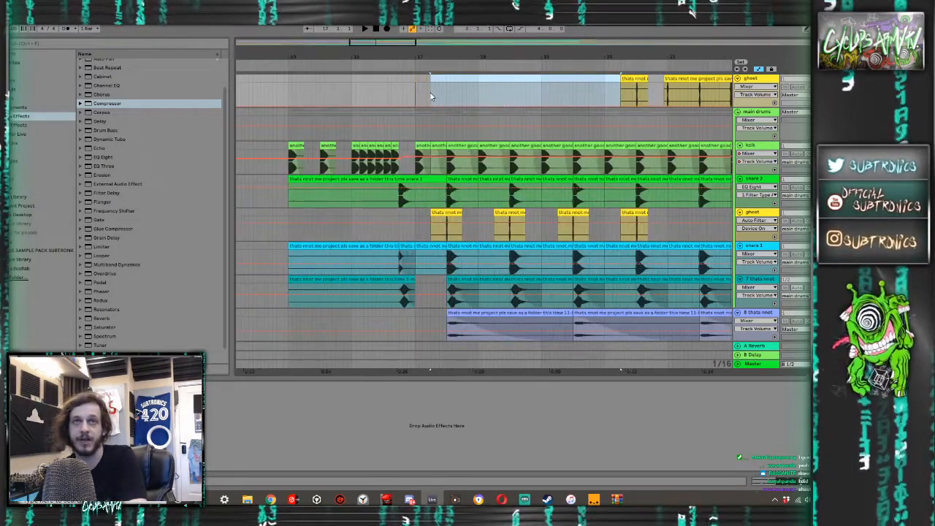
pyautogui.scroll(2, 431, 96)
pyautogui.moveTo(433, 91); pyautogui.dragTo(371, 77)
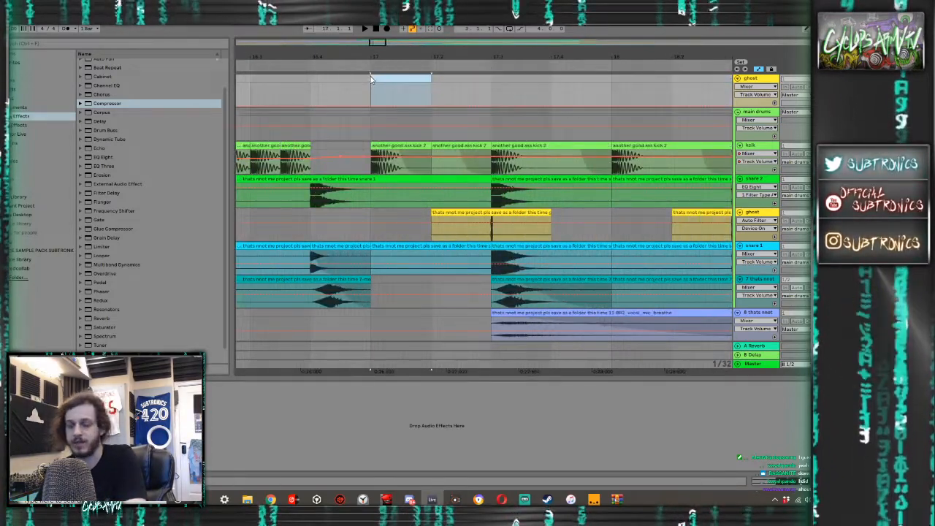
pyautogui.hotkey('ctrl', 'v')
pyautogui.scroll(-3, 409, 80)
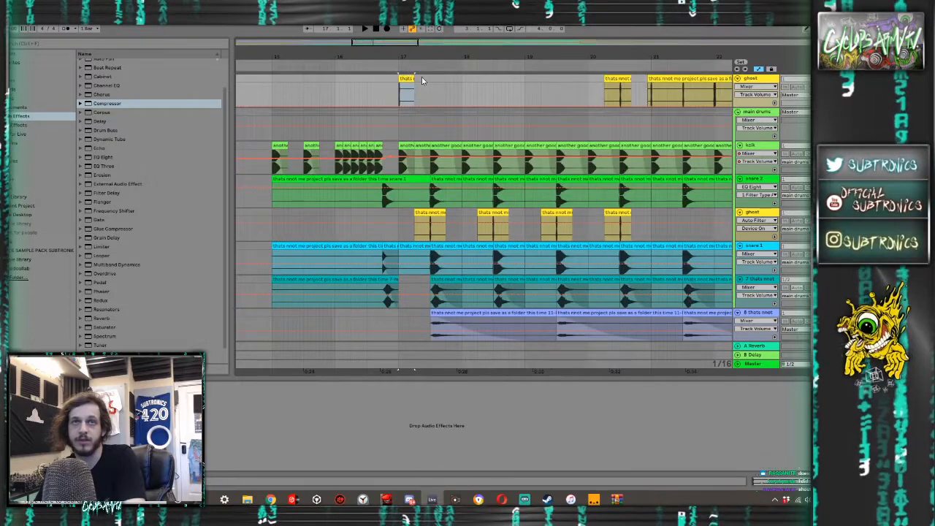
pyautogui.hotkey('ctrl', 'd')
pyautogui.hotkey('ctrl', 'd')
pyautogui.hotkey('ctrl', 'd')
pyautogui.hotkey('ctrl', 'd')
pyautogui.hotkey('ctrl', 'd')
pyautogui.hotkey('ctrl', 'd')
pyautogui.hotkey('ctrl', 'd')
pyautogui.hotkey('ctrl', 'd')
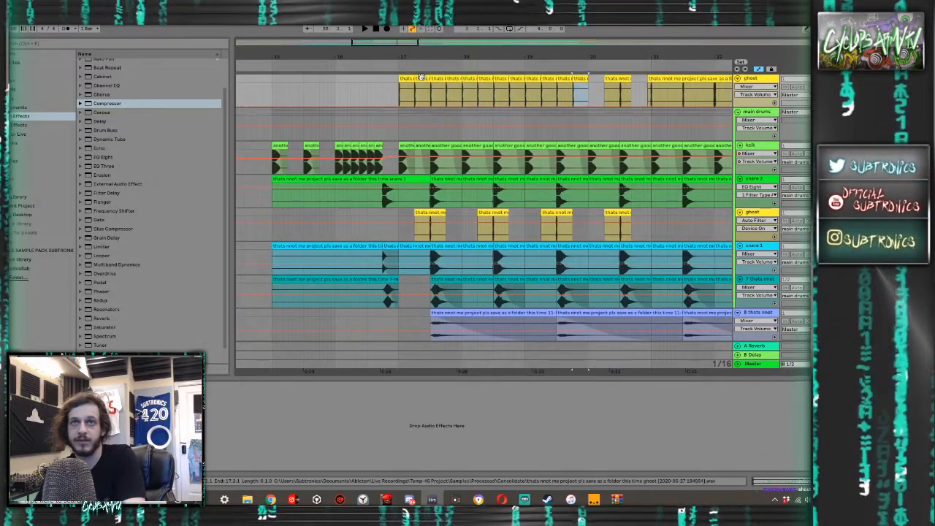
# - Undo the one-beat ghost edits and delete the ghost clip spanning bars 15 to 17
pyautogui.hotkey('ctrl', 'z')
pyautogui.hotkey('ctrl', 'z')
pyautogui.hotkey('ctrl', 'z')
pyautogui.hotkey('ctrl', 'z')
pyautogui.hotkey('ctrl', 'z')
pyautogui.hotkey('ctrl', 'z')
pyautogui.hotkey('ctrl', 'z')
pyautogui.hotkey('ctrl', 'z')
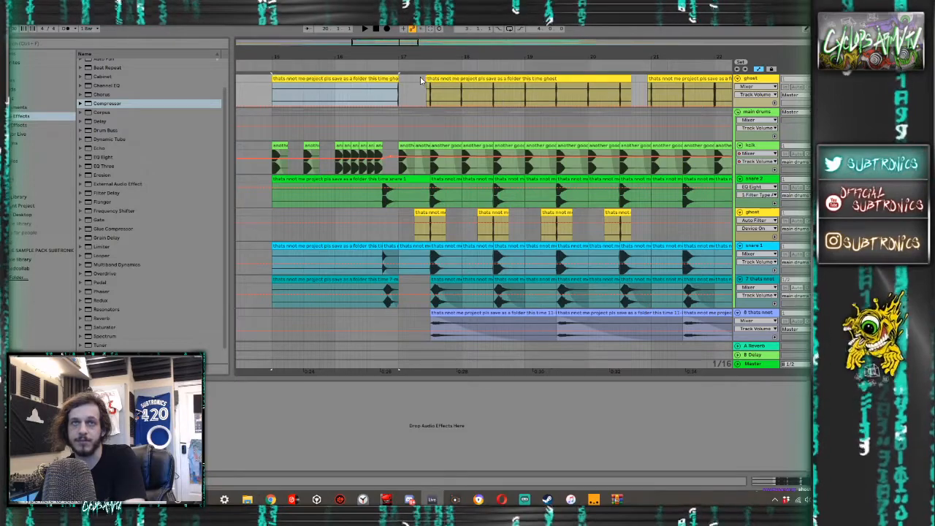
pyautogui.scroll(6, 398, 93)
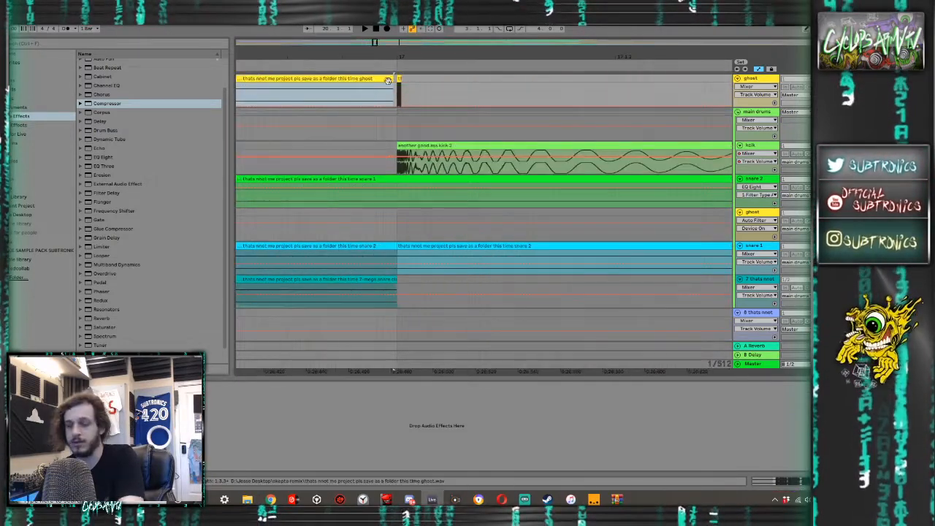
pyautogui.press('Delete')
pyautogui.scroll(-6, 426, 87)
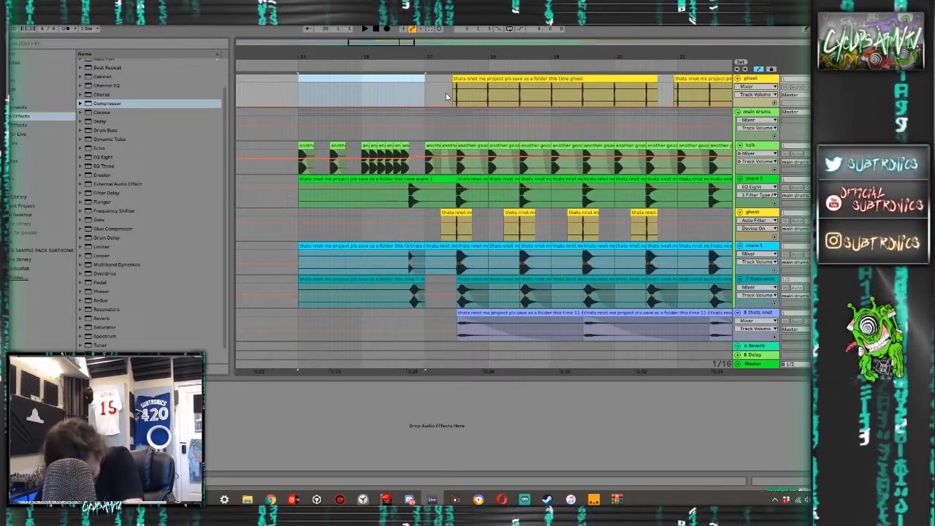
# - Split off and delete the short opening piece of the ghost clip around beat 17.3
pyautogui.moveTo(447, 96); pyautogui.dragTo(470, 87)
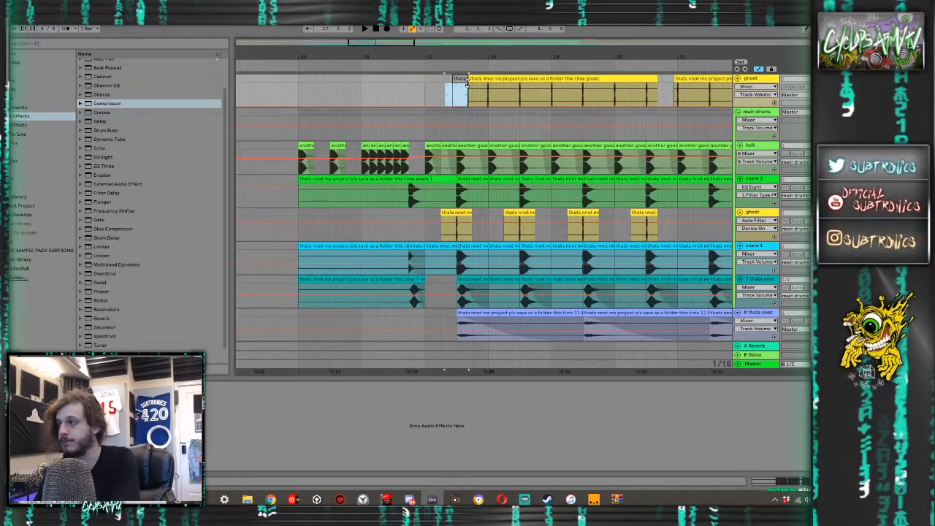
pyautogui.click(458, 79)
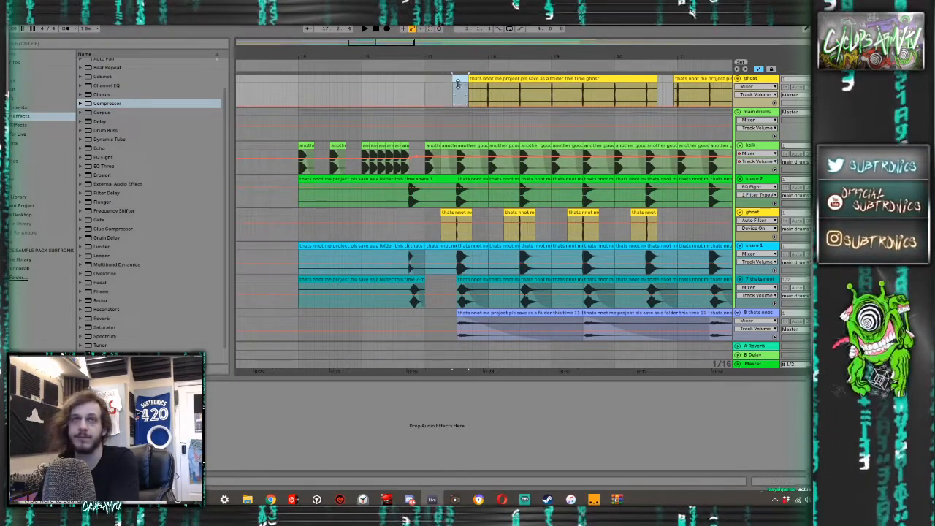
pyautogui.press('space')
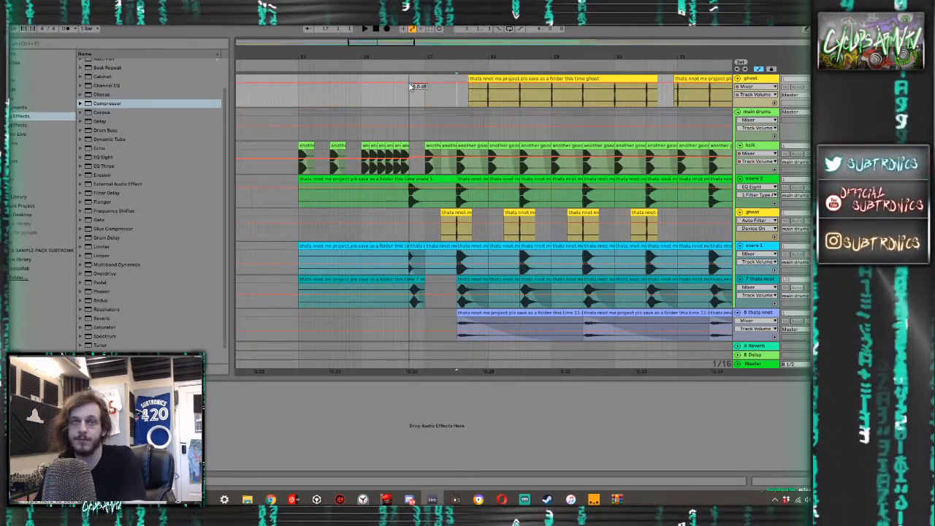
# - Try consolidating the ghost track from bar 17 to beat 17.3 and play it back briefly
pyautogui.moveTo(455, 102); pyautogui.dragTo(424, 84)
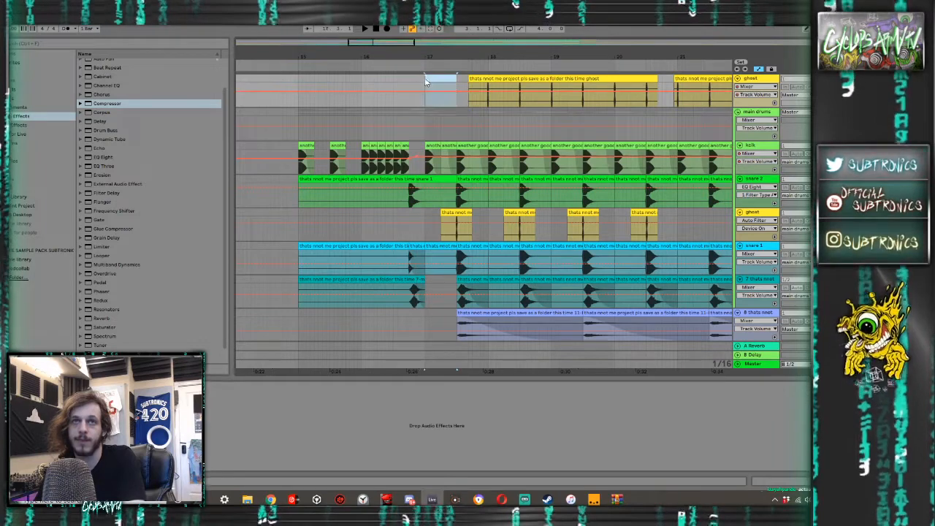
pyautogui.hotkey('ctrl', 'j')
pyautogui.press('space')
pyautogui.press('space')
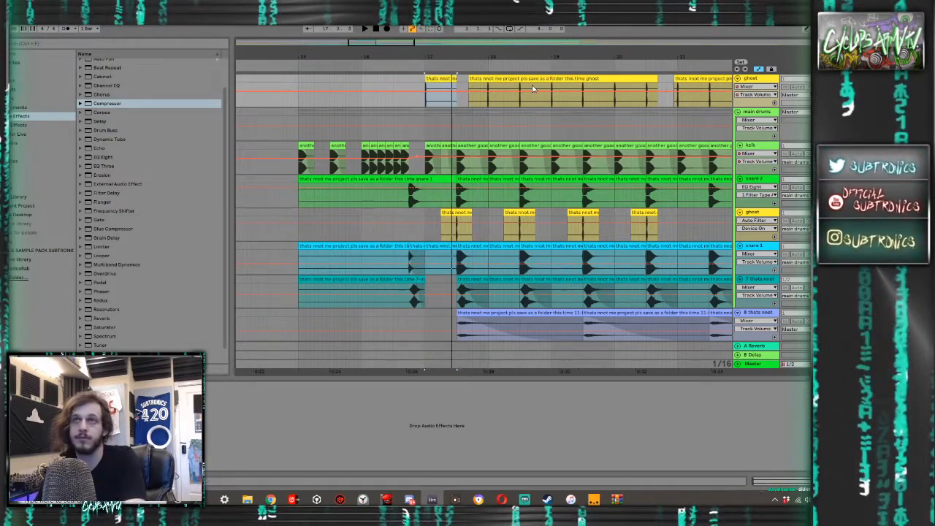
pyautogui.press('Delete')
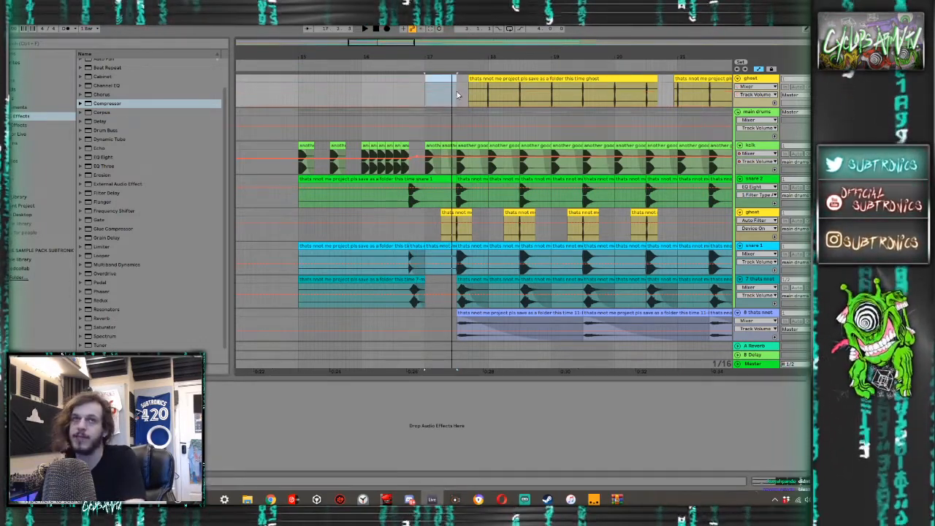
# - Consolidate the half bar of the ghost track from bar 17 and duplicate it repeatedly up to bar 24
pyautogui.hotkey('ctrl', 'j')
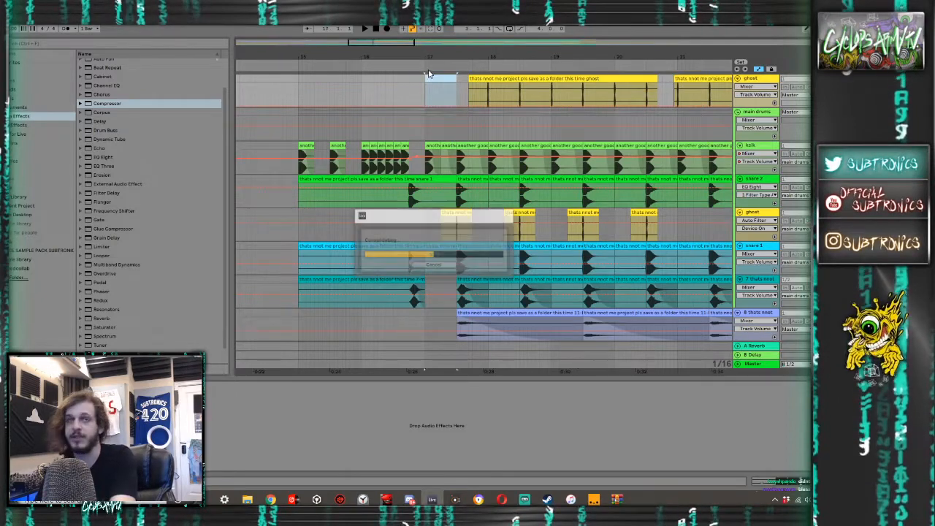
pyautogui.hotkey('ctrl', 'd')
pyautogui.hotkey('ctrl', 'd')
pyautogui.hotkey('ctrl', 'd')
pyautogui.hotkey('ctrl', 'd')
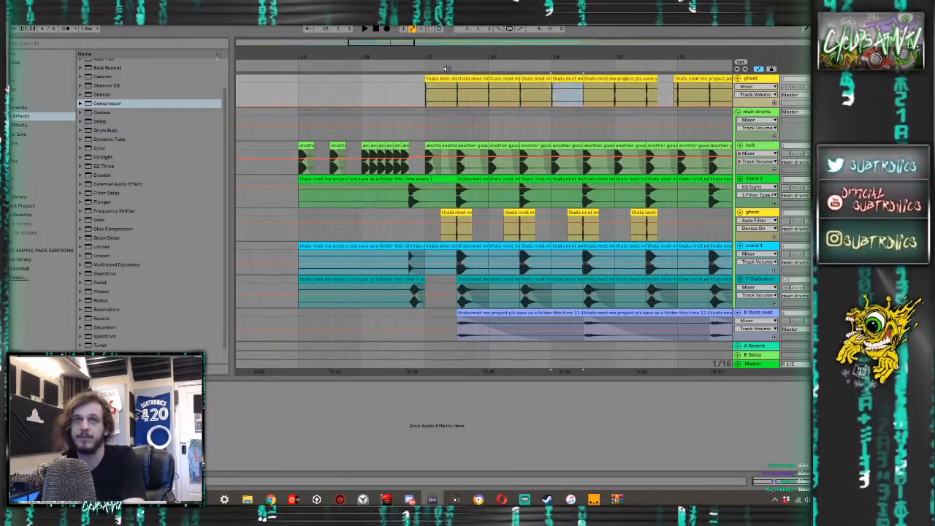
pyautogui.hotkey('ctrl', 'd')
pyautogui.hscroll(1, 497, 111)
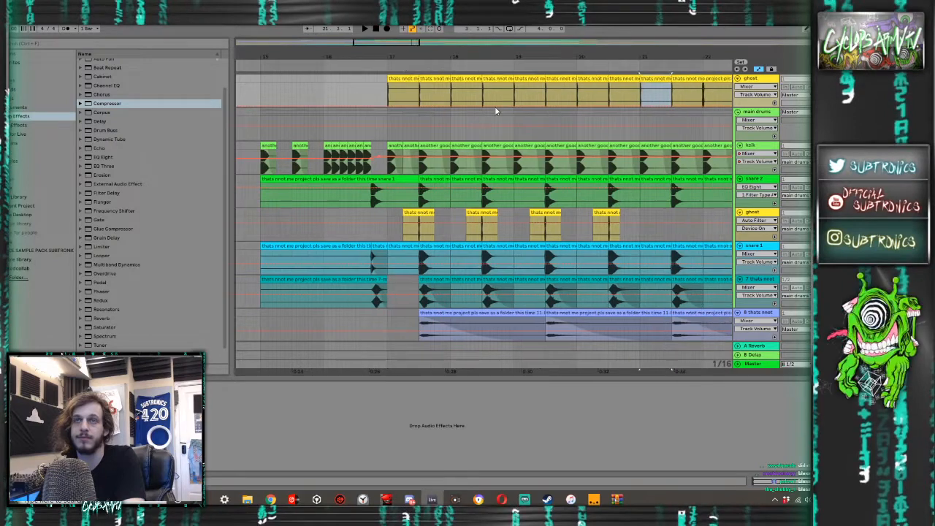
pyautogui.scroll(-6, 496, 111)
pyautogui.hotkey('ctrl', 'd')
pyautogui.hotkey('ctrl', 'd')
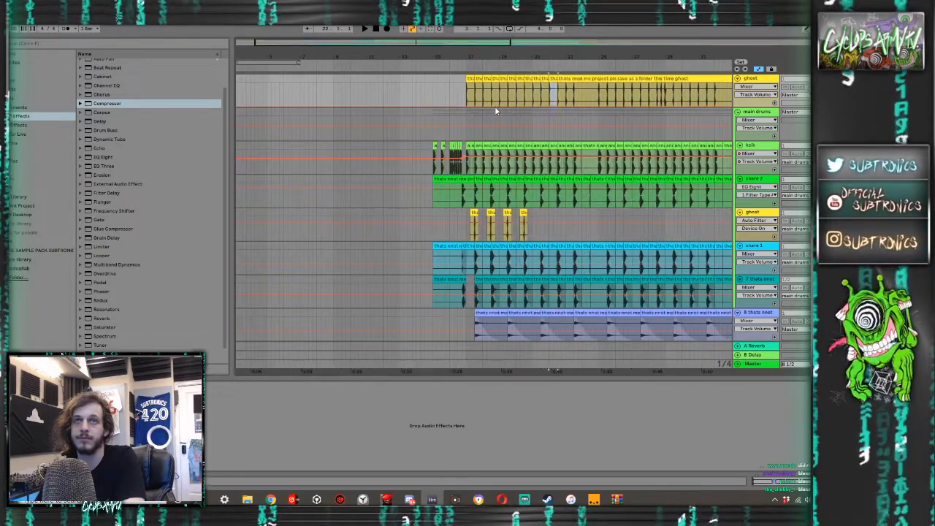
# - Continue the half-bar ghost repeats from bar 25 through bar 32, leaving the kick's gap at bar 24
pyautogui.click(597, 100)
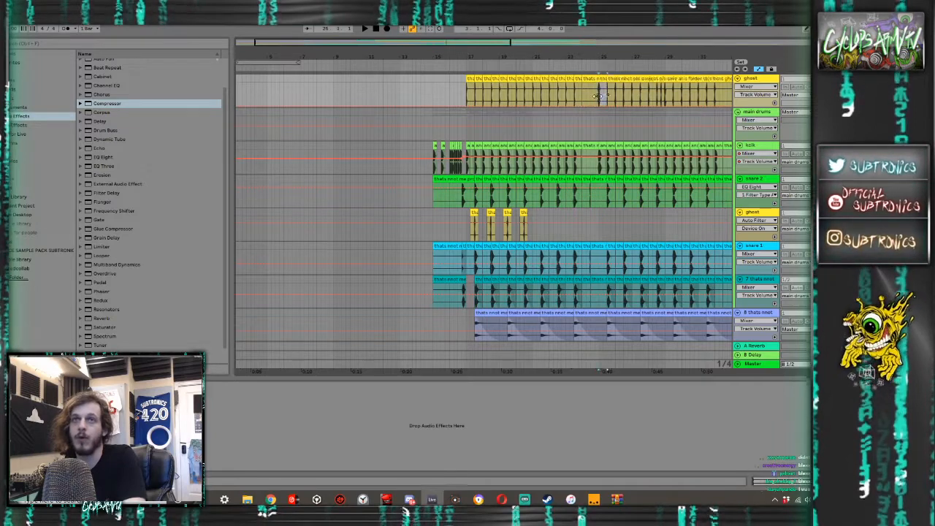
pyautogui.hscroll(1, 614, 97)
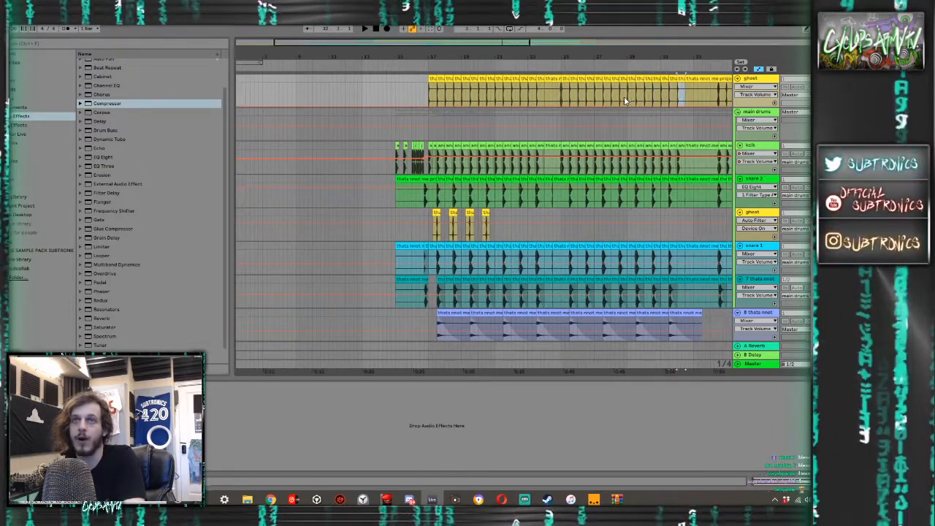
pyautogui.hscroll(3, 621, 96)
pyautogui.scroll(5, 607, 99)
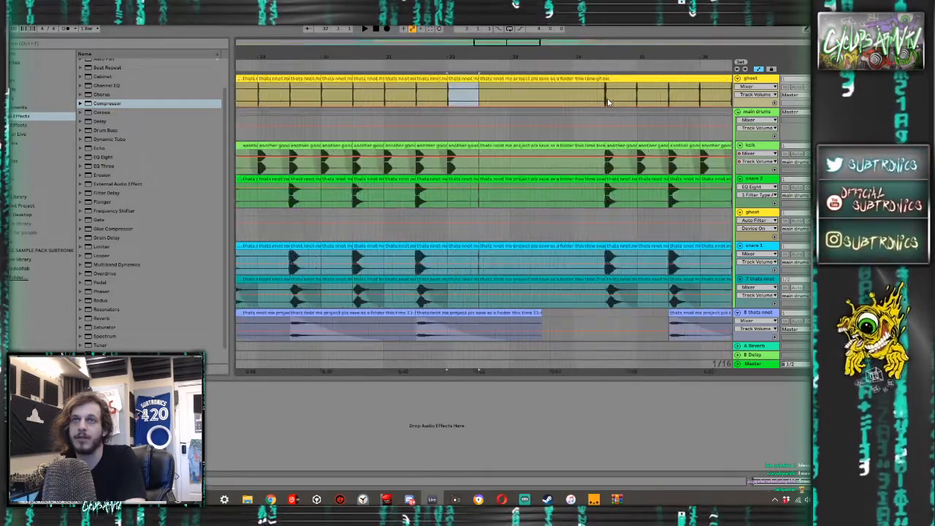
# - Continue the half-bar ghost trigger repeats after the kick's gap through bar 39, matching the kick pattern
pyautogui.click(593, 103)
pyautogui.hotkey('ctrl', 'v')
pyautogui.scroll(-8, 594, 101)
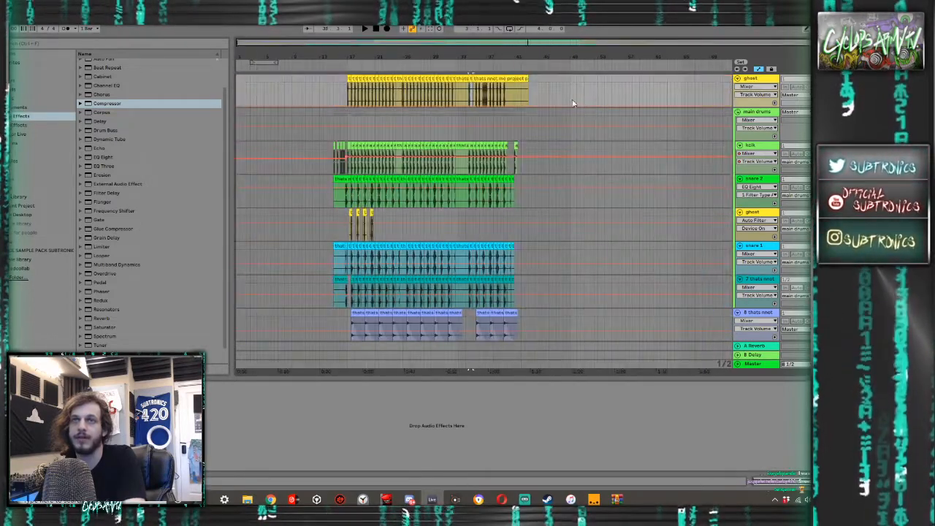
pyautogui.scroll(3, 479, 102)
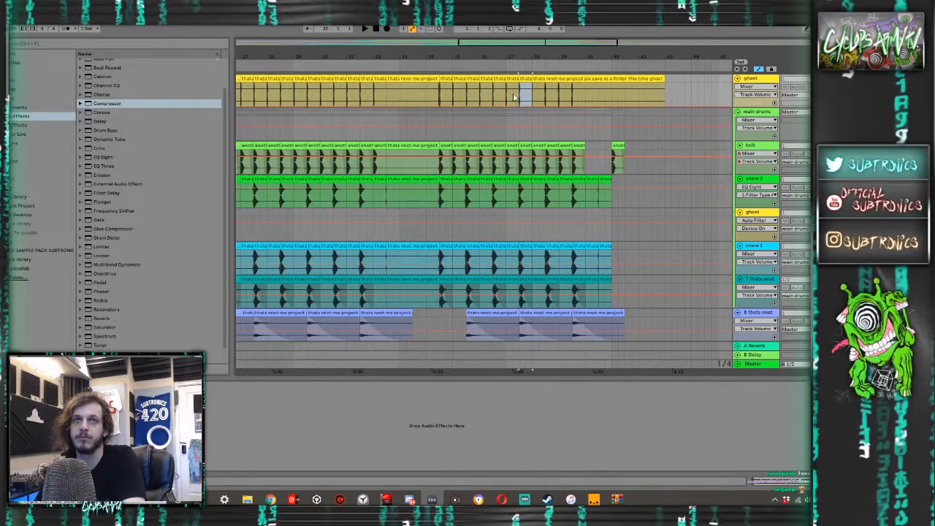
pyautogui.press('space')
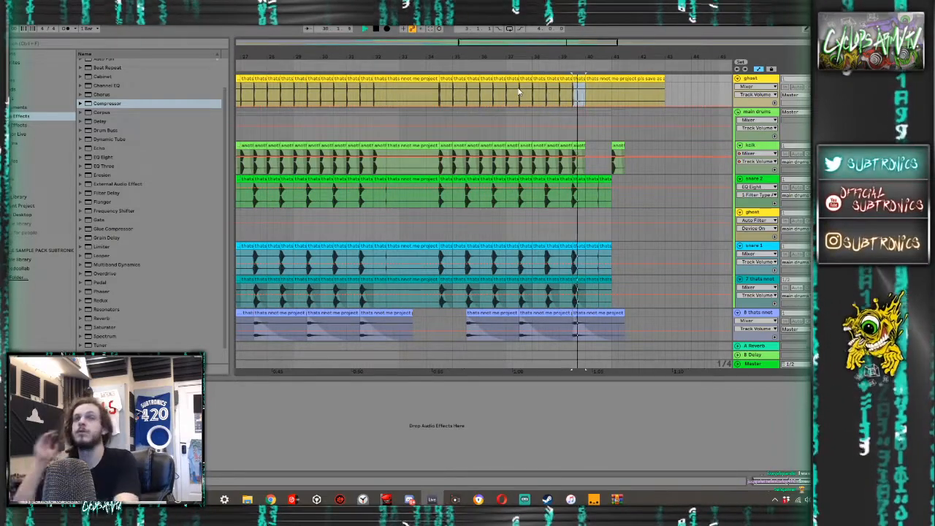
# - Play the arrangement from bar 16 to audition the rebuilt ghost trigger going into the drop
pyautogui.hscroll(-3, 429, 120)
pyautogui.hscroll(-3, 423, 116)
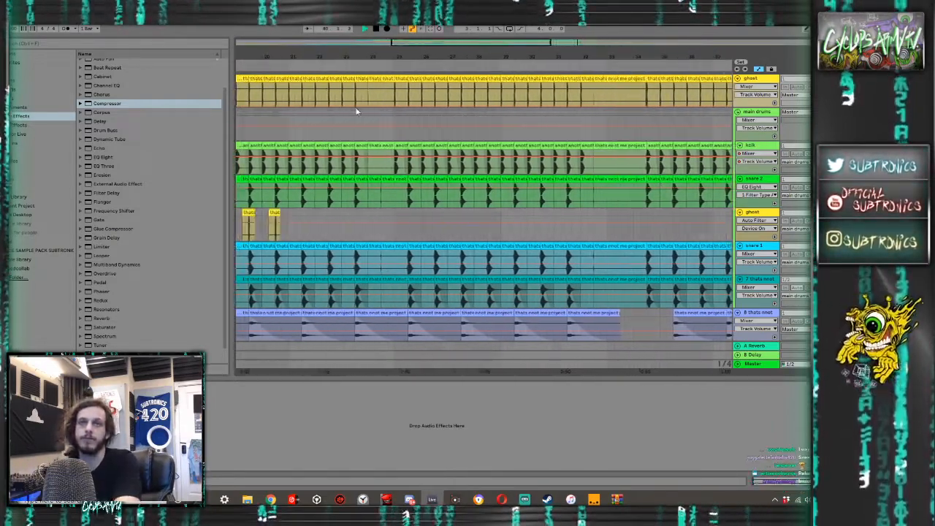
pyautogui.press('space')
pyautogui.scroll(-5, 345, 109)
pyautogui.click(344, 111)
pyautogui.click(341, 103)
pyautogui.press('space')
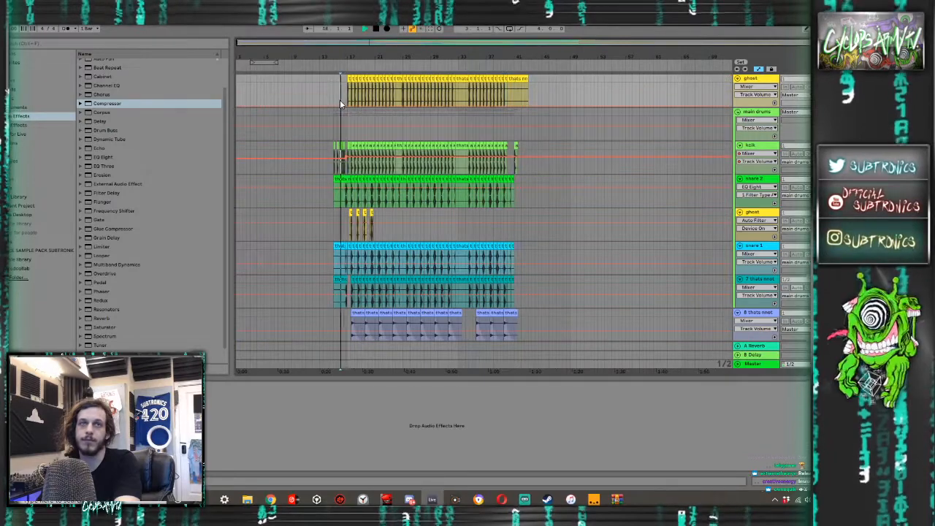
pyautogui.scroll(5, 344, 102)
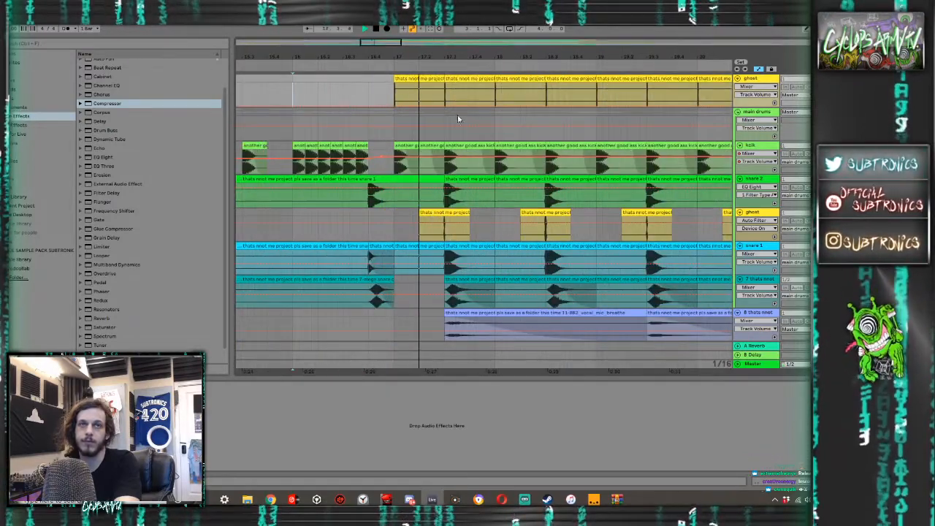
# - Show the sub woofer track's devices and watch its Compressor respond to the ghost sidechain during playback
pyautogui.scroll(-15, 473, 110)
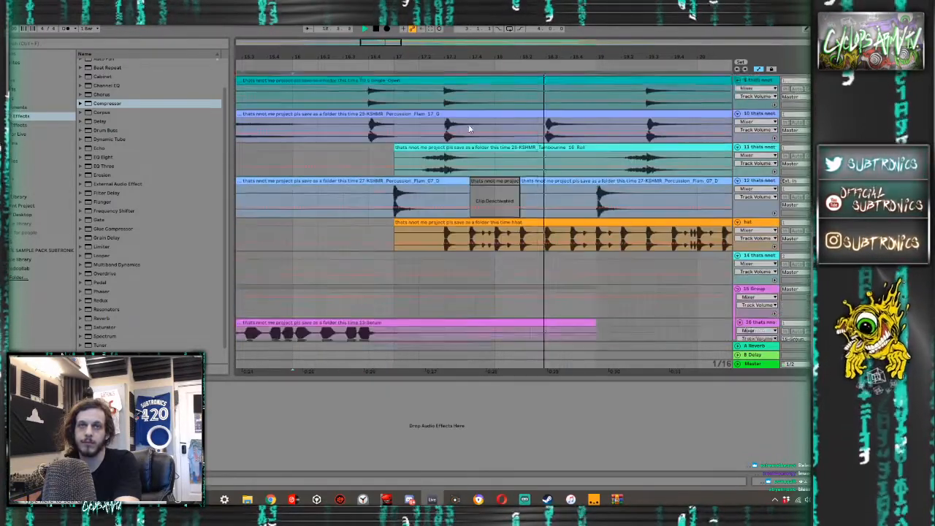
pyautogui.scroll(-3, 531, 152)
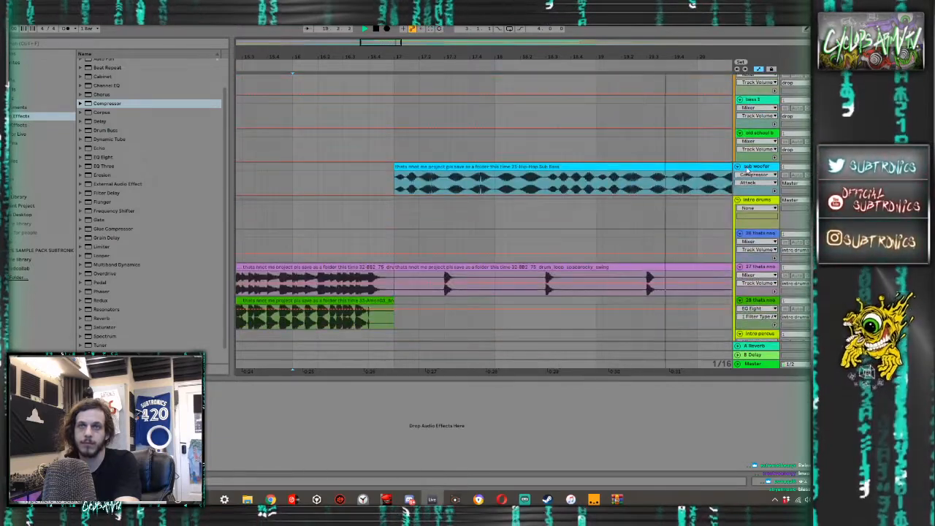
pyautogui.click(747, 170)
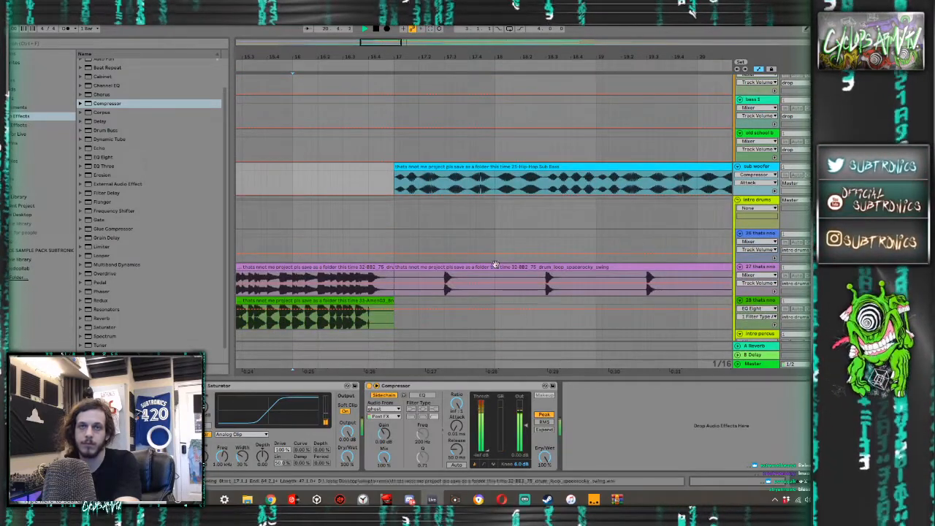
pyautogui.scroll(-3, 495, 233)
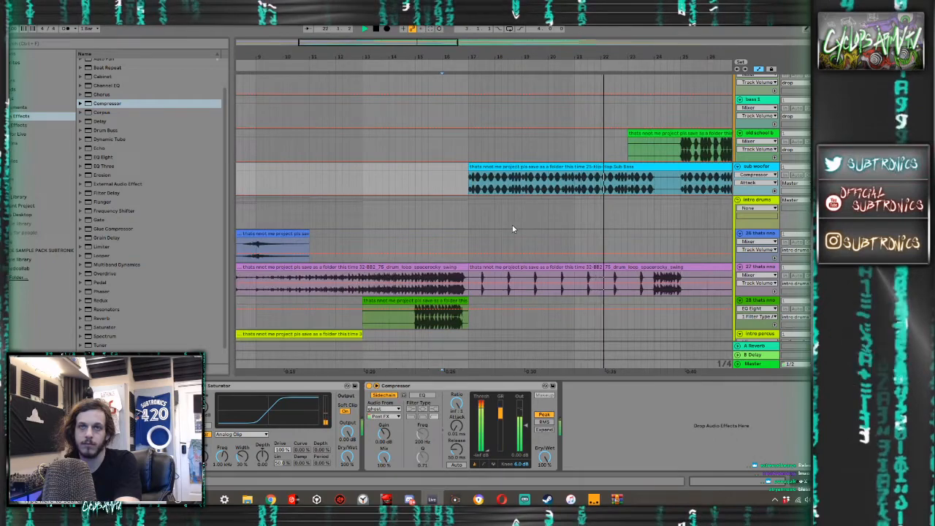
pyautogui.scroll(5, 567, 219)
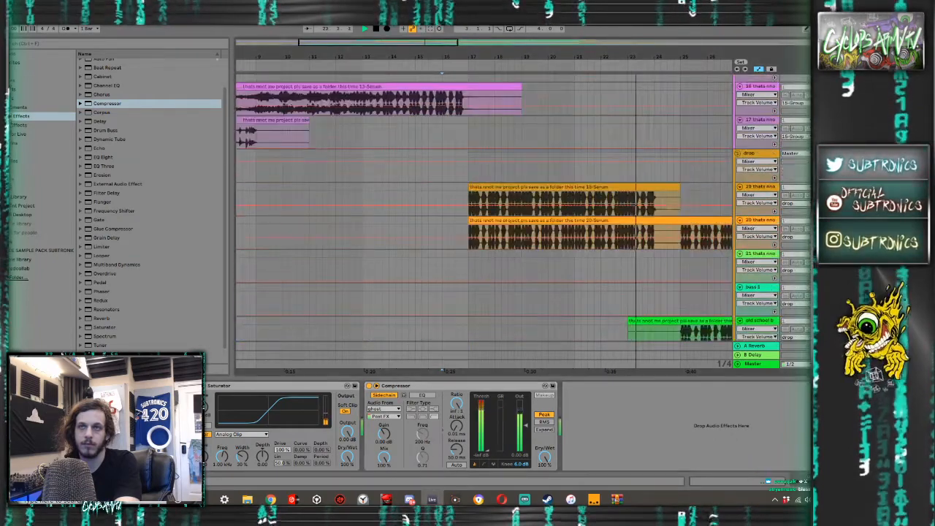
# - Audition the drop's bass layers with the sub, starting playback at bars 17, 33, 27 and 21
pyautogui.click(495, 220)
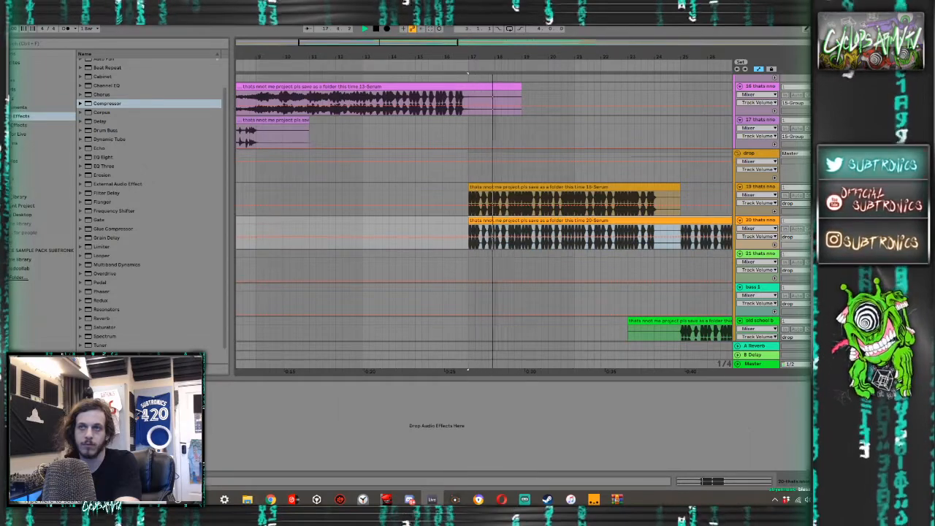
pyautogui.scroll(-3, 801, 251)
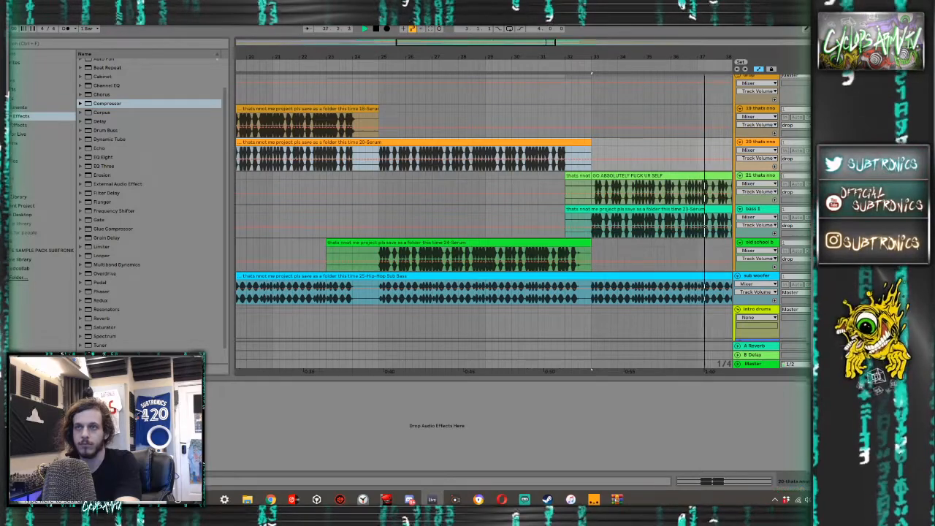
pyautogui.click(593, 218)
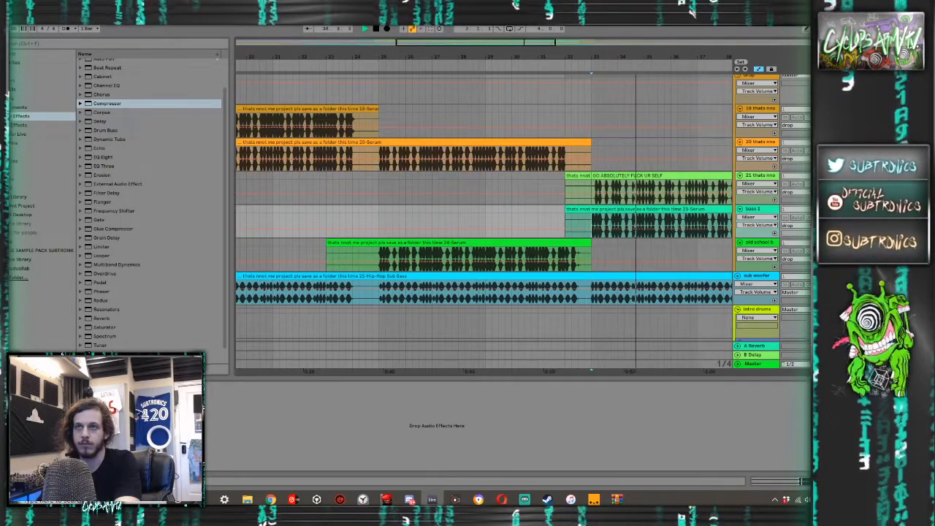
pyautogui.click(434, 209)
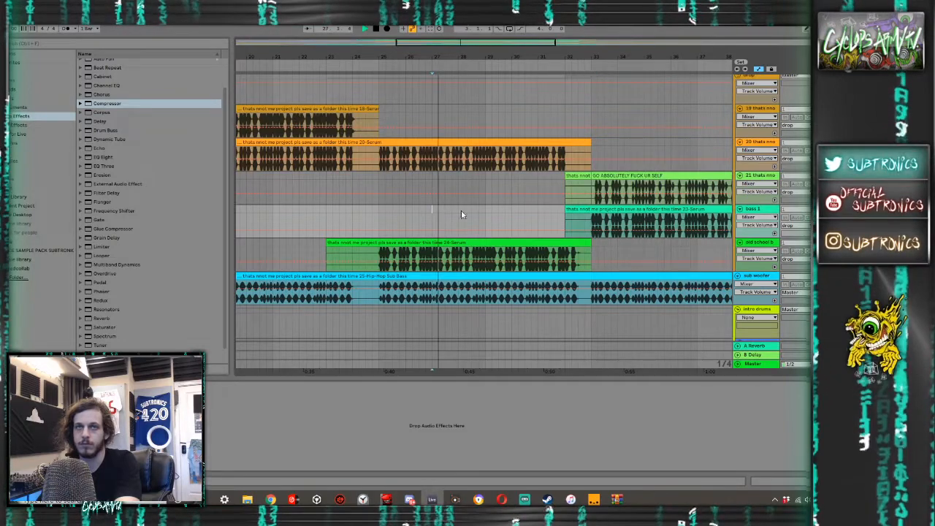
pyautogui.click(613, 247)
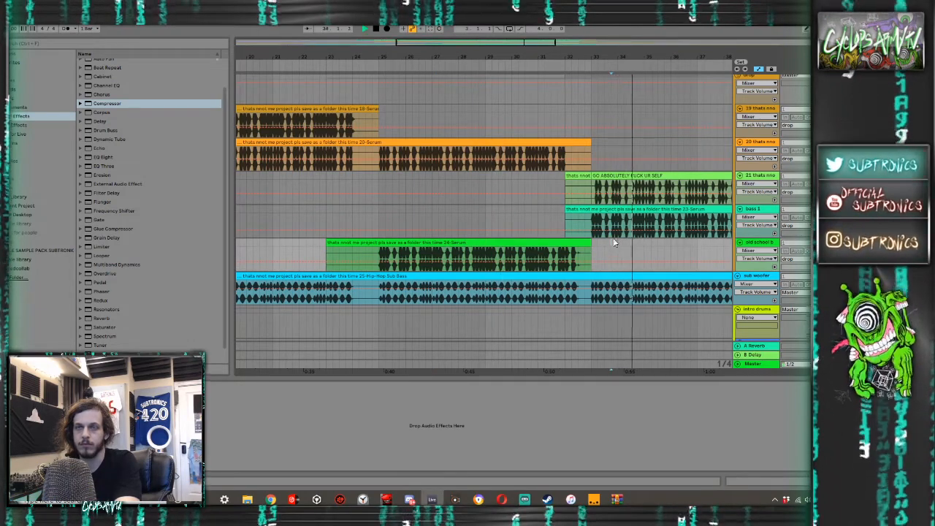
pyautogui.click(281, 187)
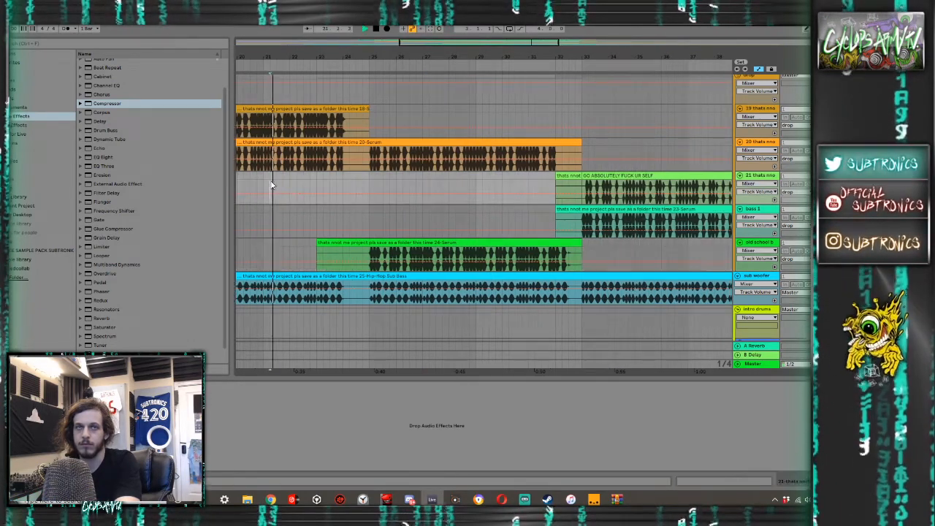
# - Play the stabs section from bar 25 and check the track levels in the mixer
pyautogui.scroll(-5, 277, 185)
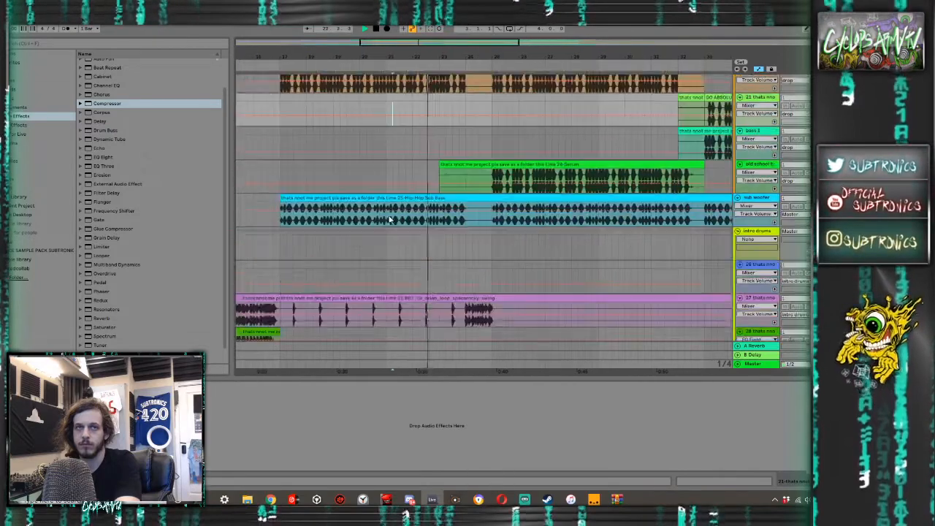
pyautogui.scroll(-6, 568, 211)
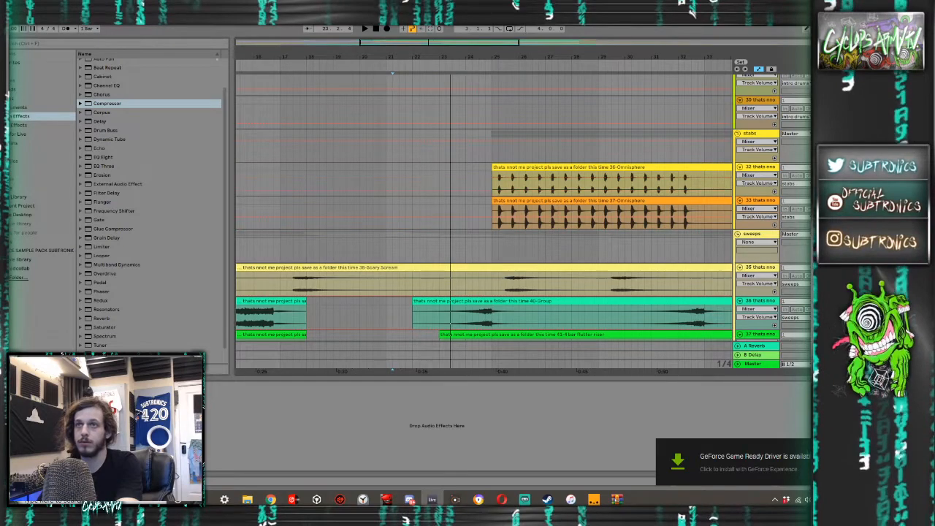
pyautogui.press('space')
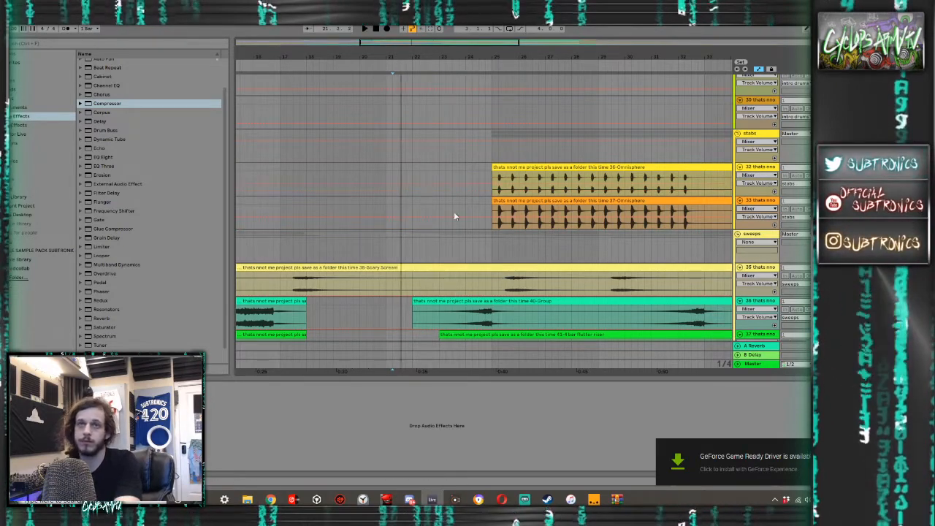
pyautogui.click(491, 236)
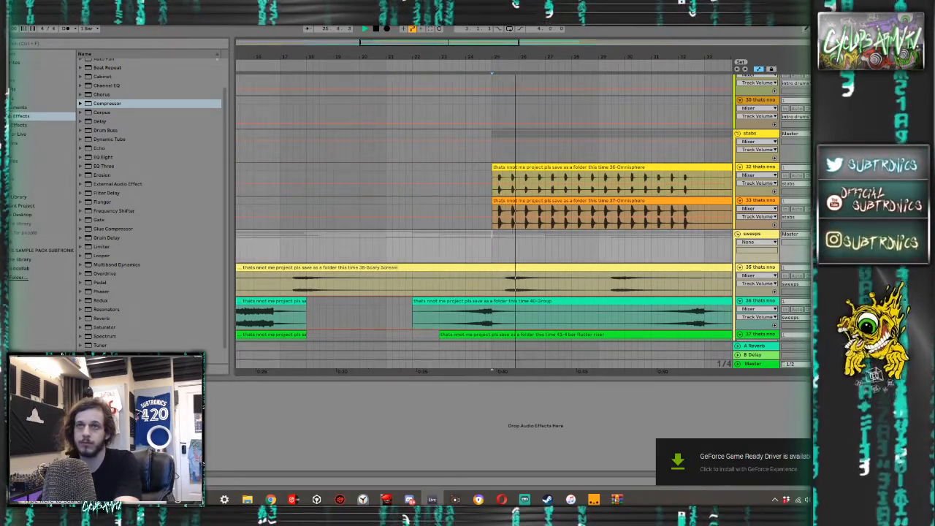
pyautogui.press('Tab')
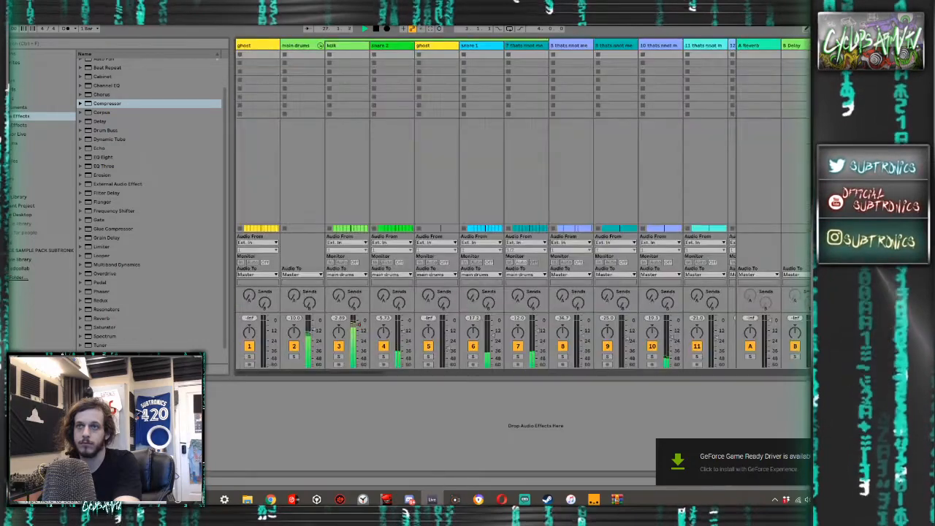
pyautogui.press('Tab')
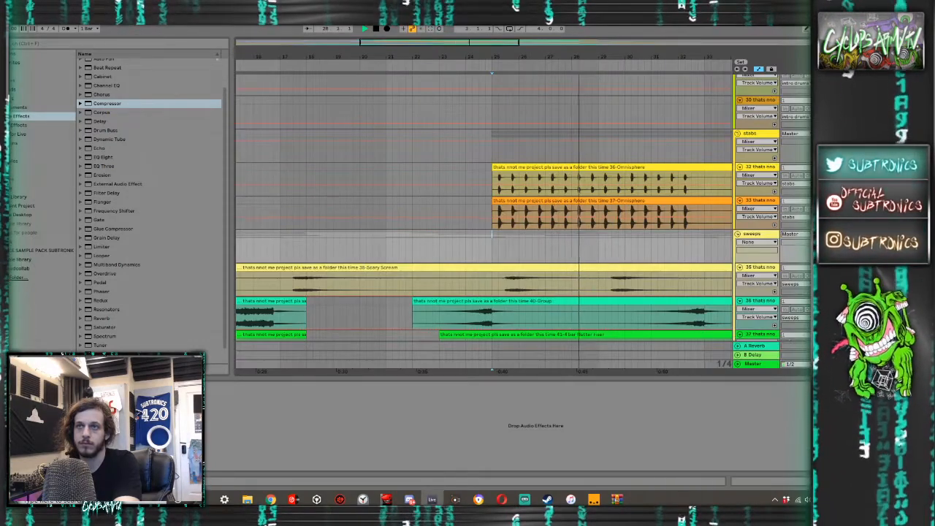
# - Audition the risers in the sweeps group, restarting playback from bars 23 and 24
pyautogui.scroll(-3, 749, 213)
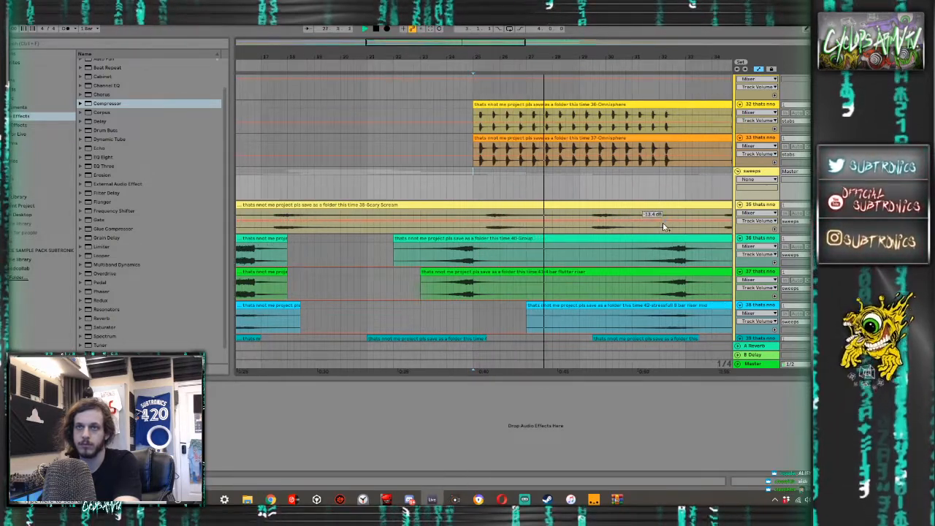
pyautogui.click(403, 254)
pyautogui.press('space')
pyautogui.press('space')
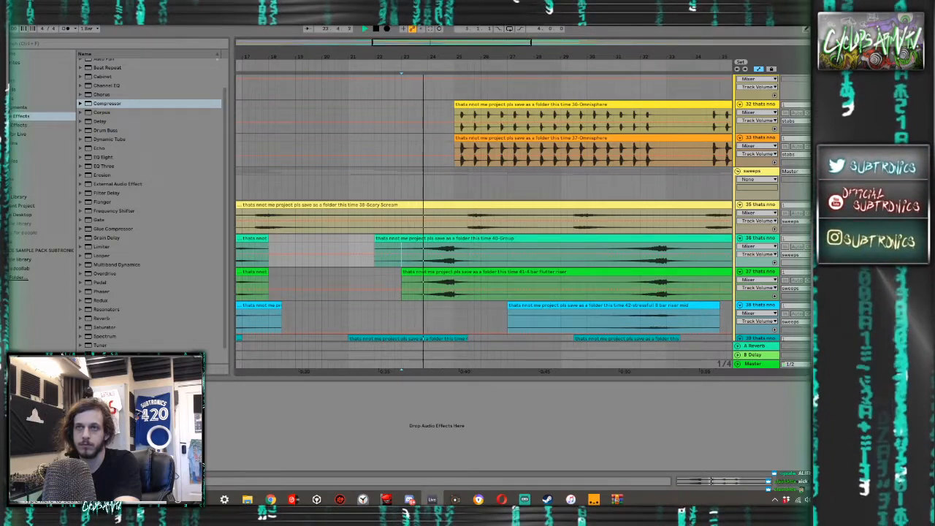
pyautogui.scroll(-3, 482, 220)
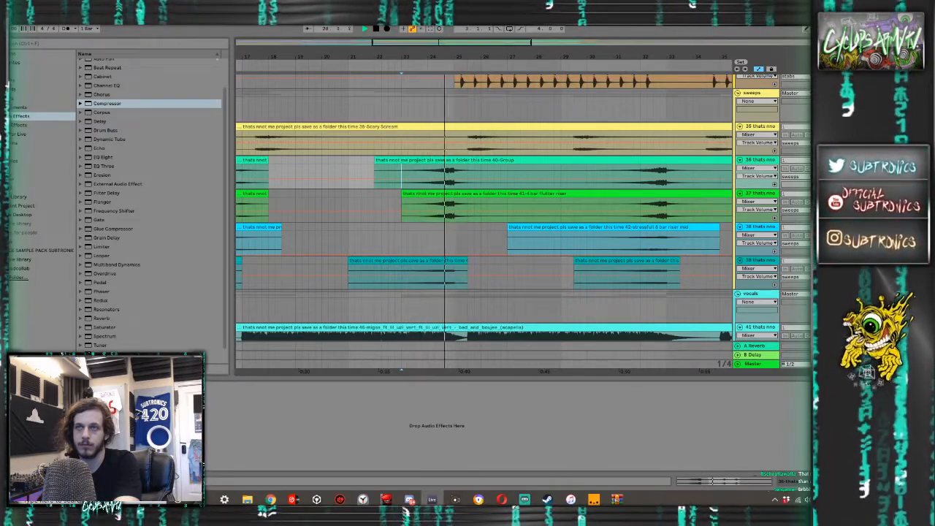
pyautogui.press('space')
pyautogui.press('space')
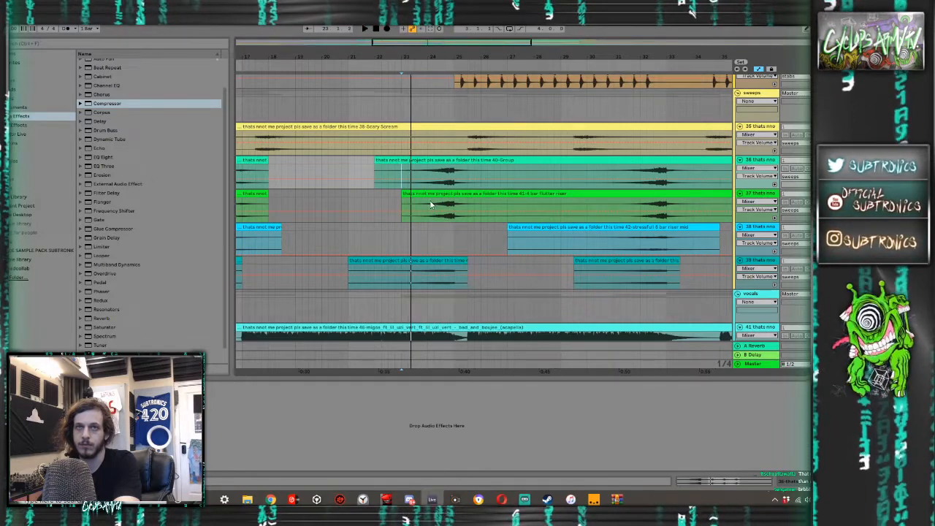
pyautogui.click(430, 205)
pyautogui.press('space')
pyautogui.press('space')
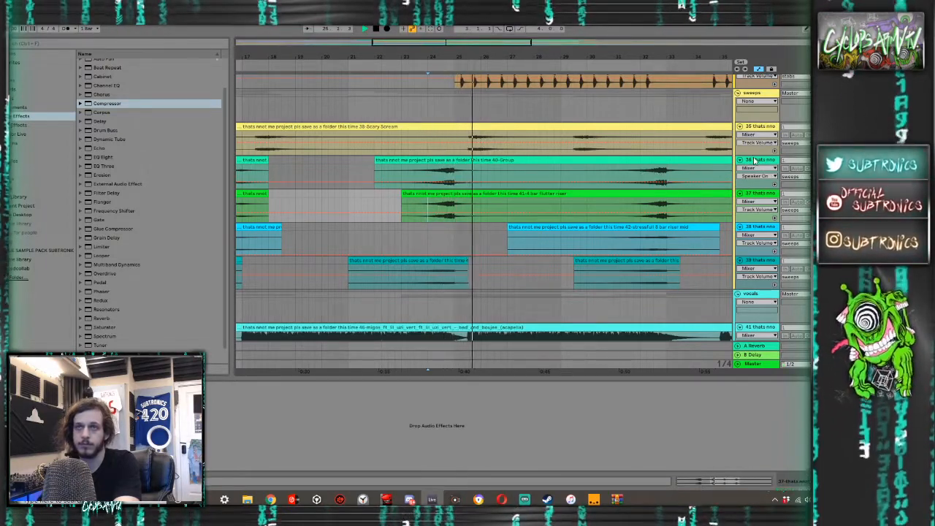
# - Delete track 36, the sweeps track holding the 40-Group riser clips
pyautogui.click(751, 159)
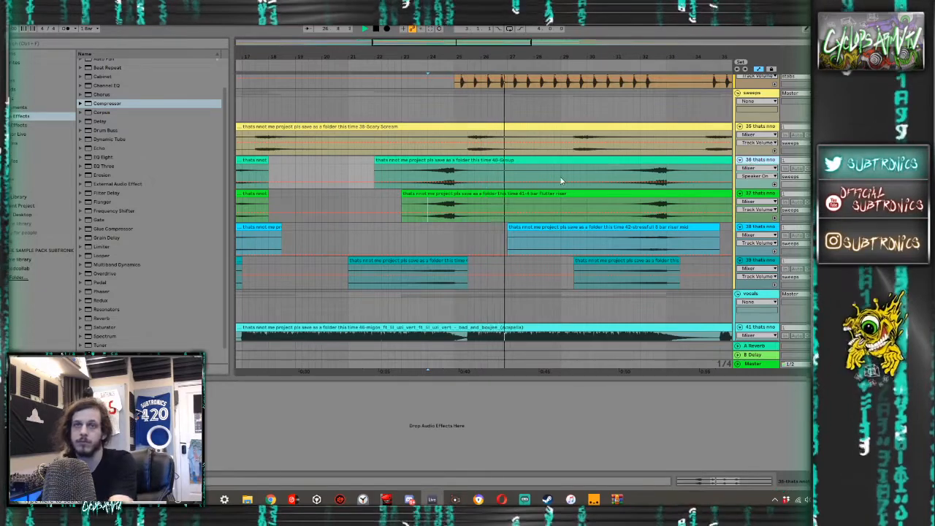
pyautogui.scroll(-5, 561, 177)
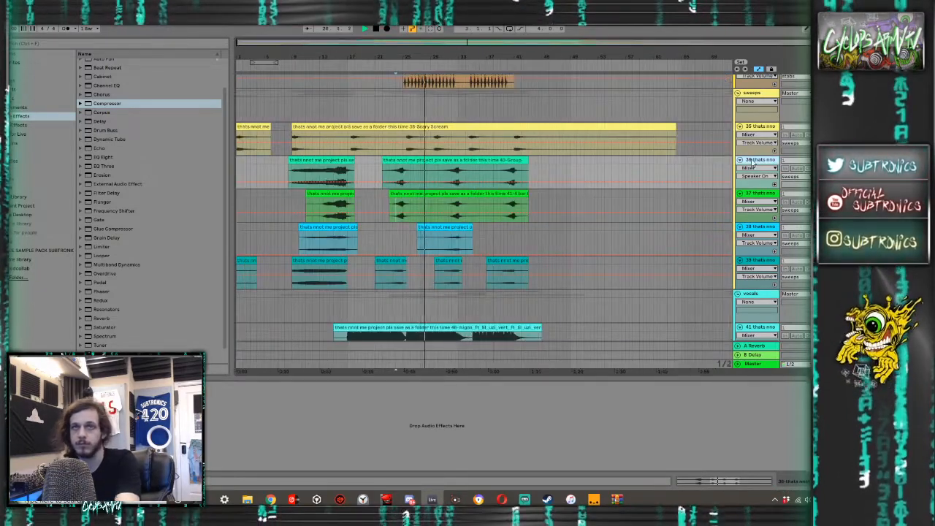
pyautogui.press('Delete')
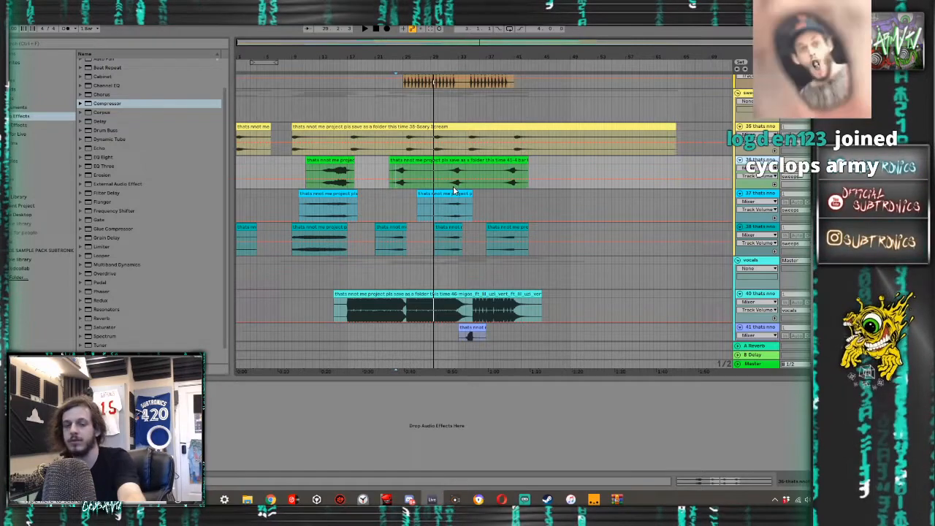
# - Play from bar 24 to check the remaining sweeps and review the vocal tracks
pyautogui.press('space')
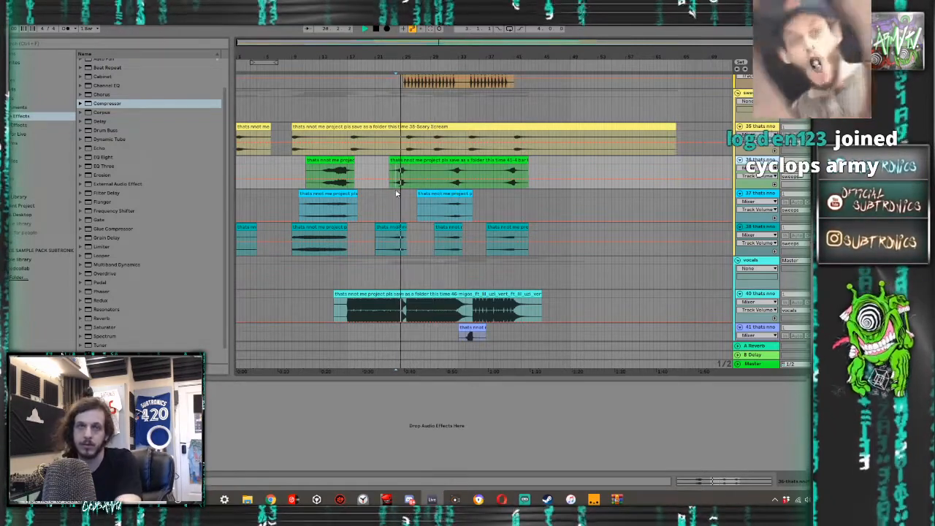
pyautogui.scroll(5, 407, 201)
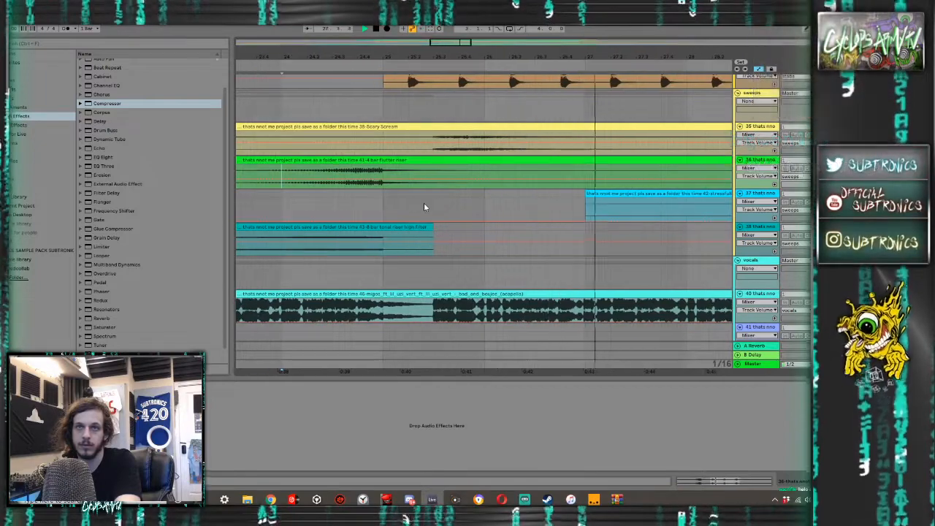
pyautogui.scroll(-5, 422, 204)
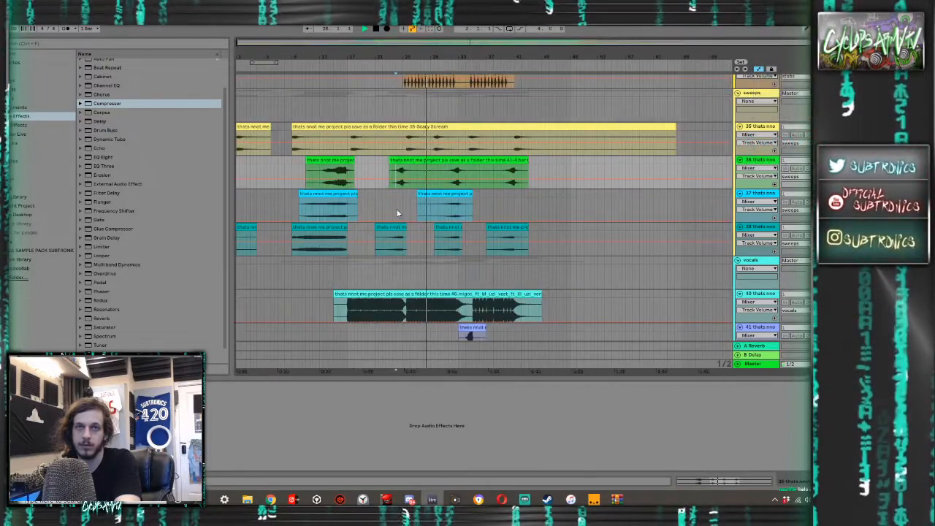
pyautogui.scroll(-4, 399, 214)
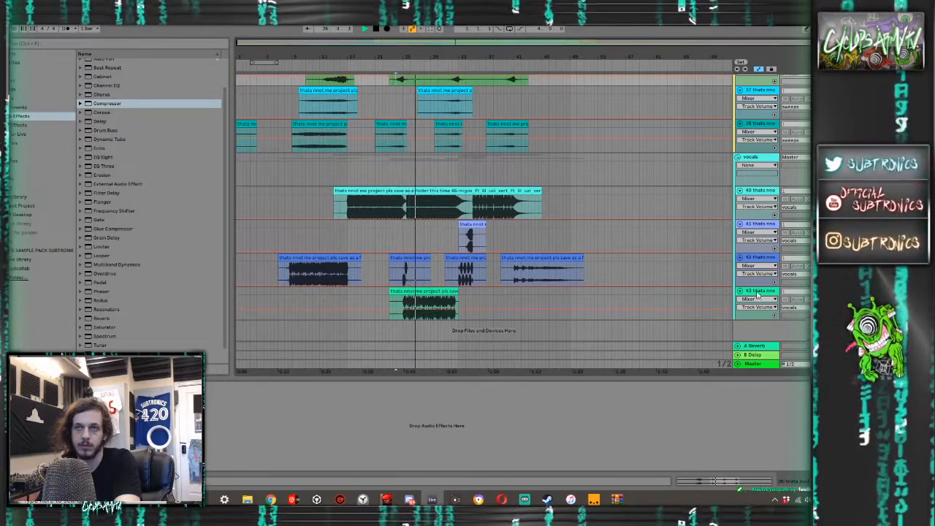
# - Move the green track 43 out of the vocals group into the drop group, directly above the old school bass track
pyautogui.scroll(2, 765, 82)
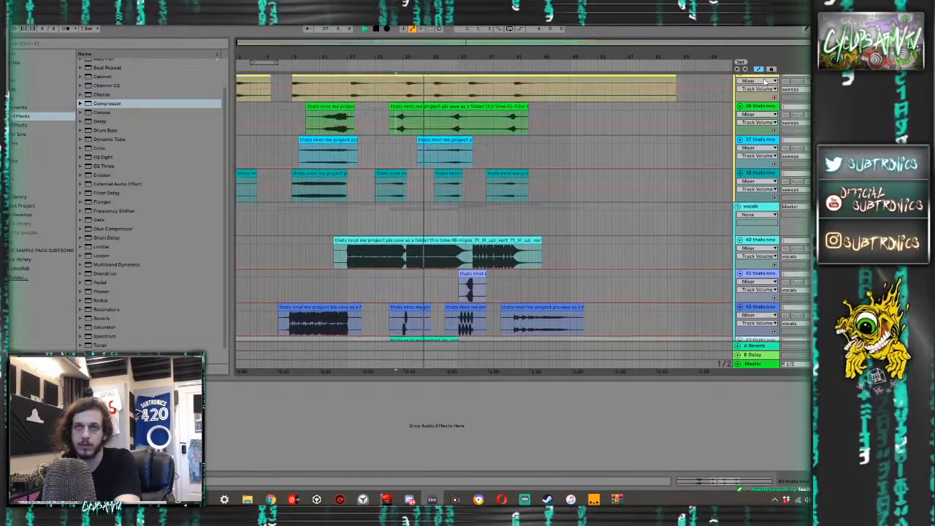
pyautogui.scroll(4, 765, 82)
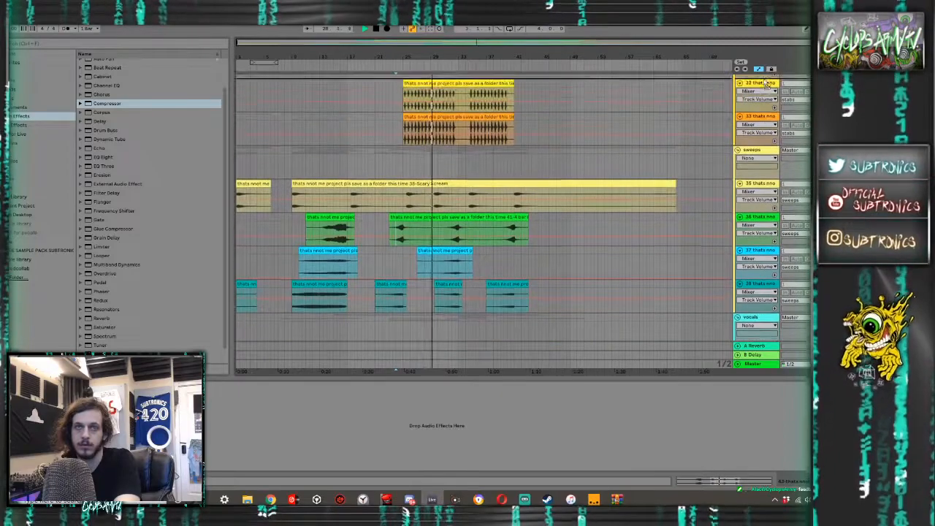
pyautogui.scroll(4, 765, 82)
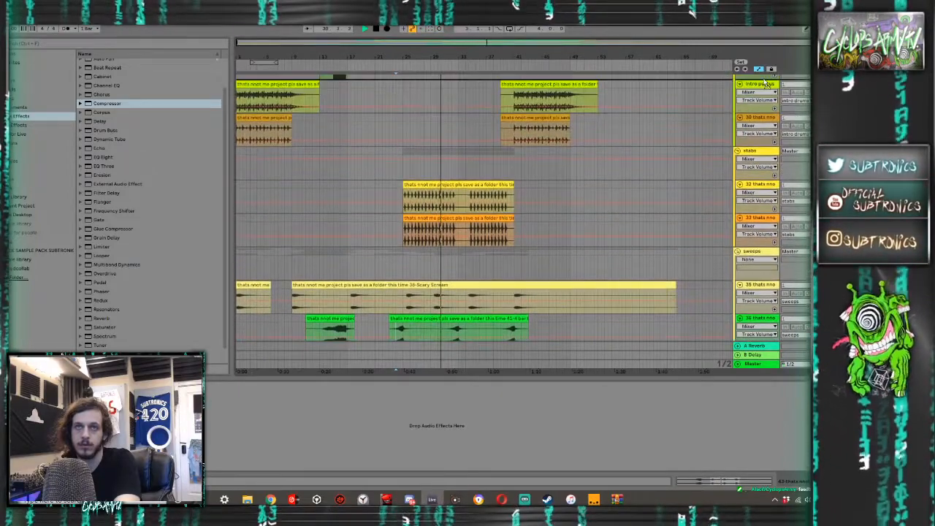
pyautogui.scroll(4, 765, 82)
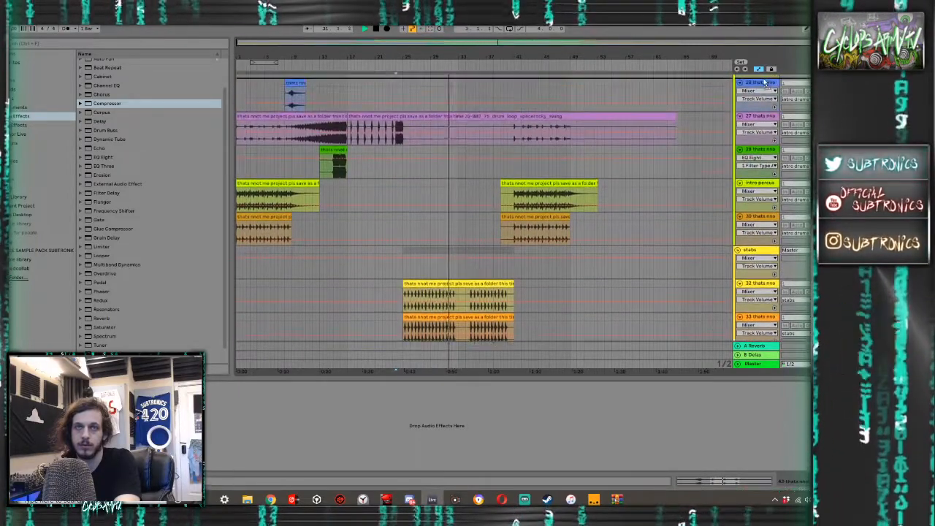
pyautogui.scroll(4, 765, 82)
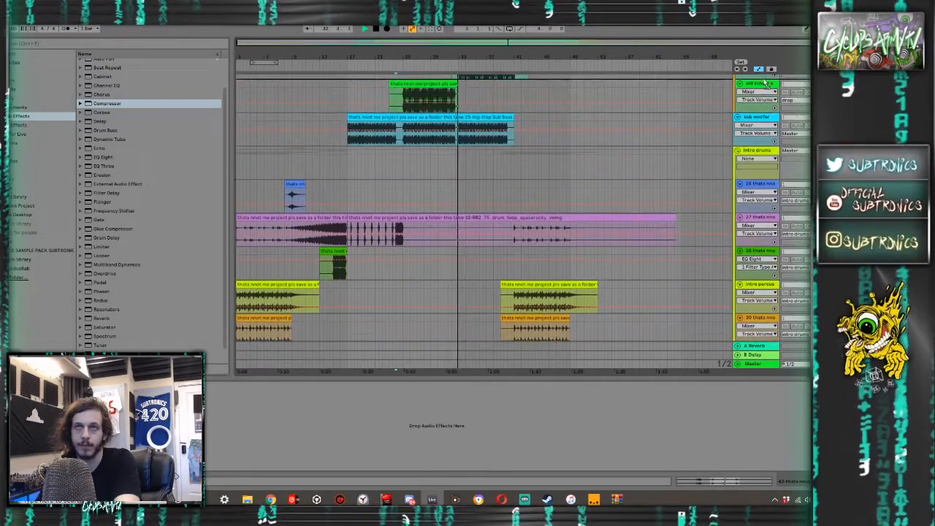
pyautogui.scroll(2, 765, 82)
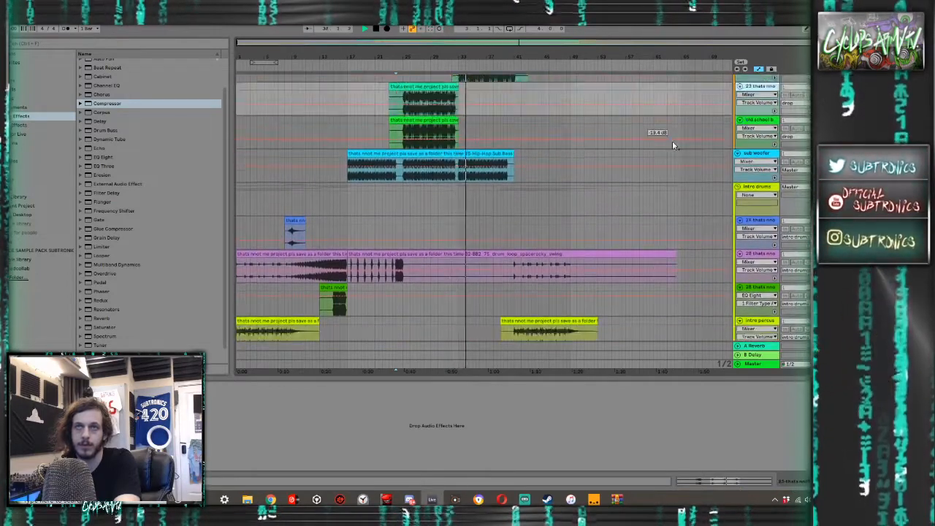
# - Move the relocated track together with the old school bass track to directly below track 20 in the drop group
pyautogui.scroll(6, 664, 149)
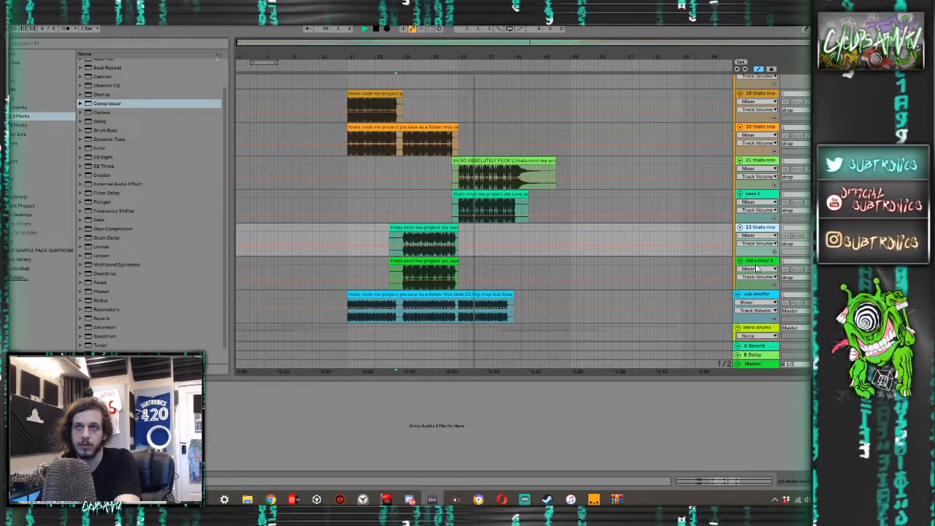
pyautogui.click(757, 268)
pyautogui.moveTo(757, 230); pyautogui.dragTo(756, 159)
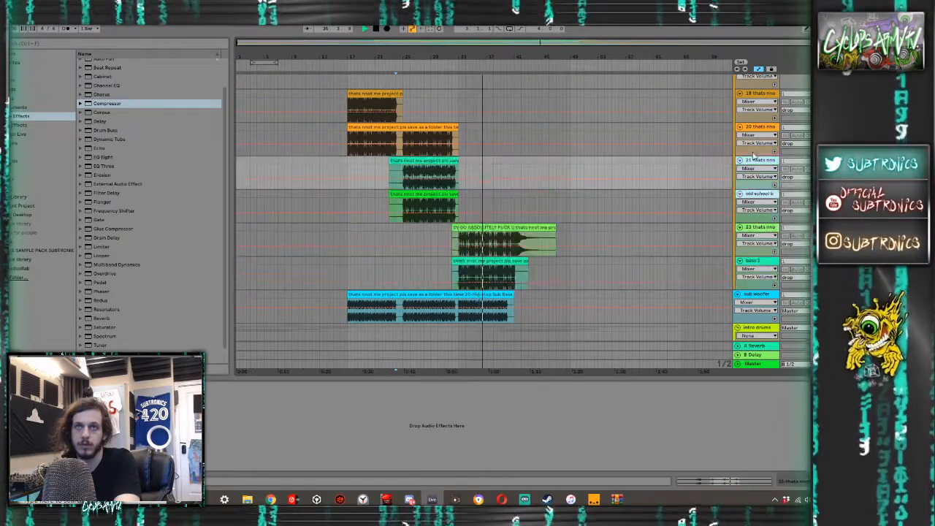
# - Play the drop from bar 24 and review the reordered bass tracks, stabs, sweeps and vocals
pyautogui.click(399, 233)
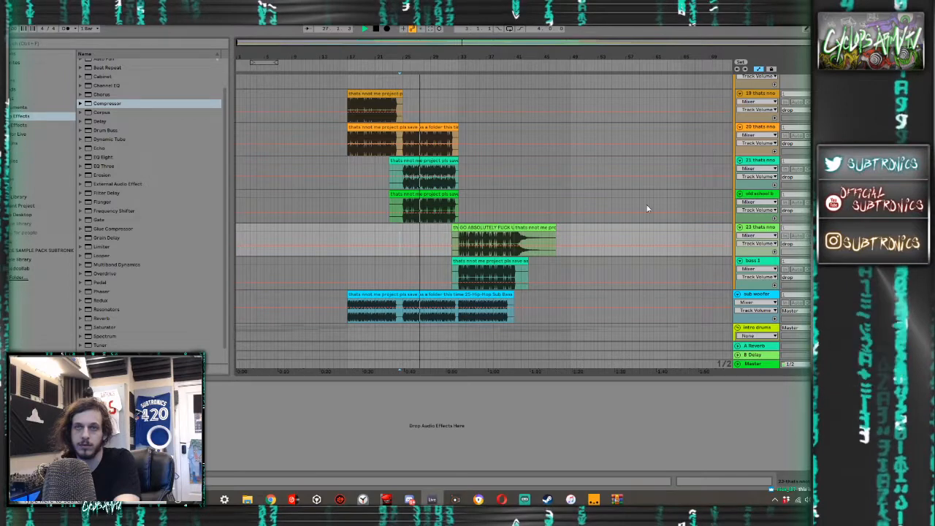
pyautogui.scroll(1, 635, 221)
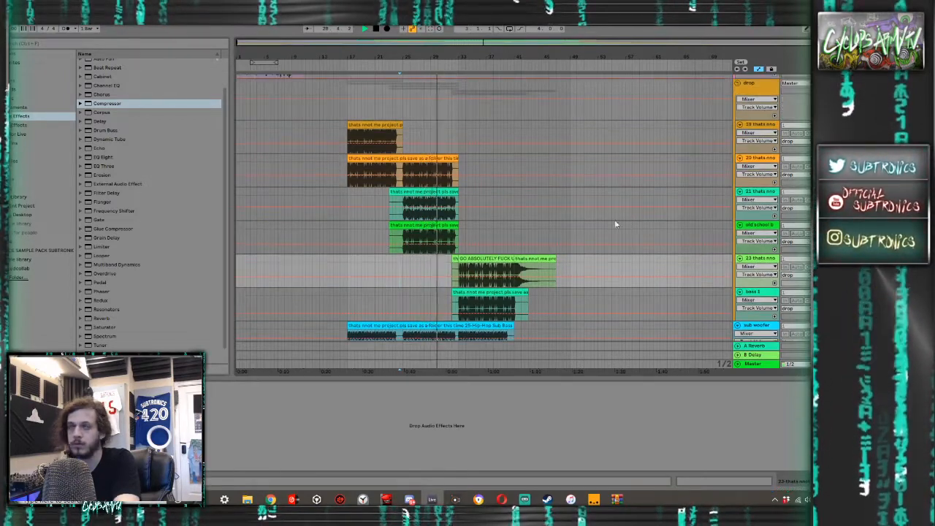
pyautogui.scroll(3, 527, 222)
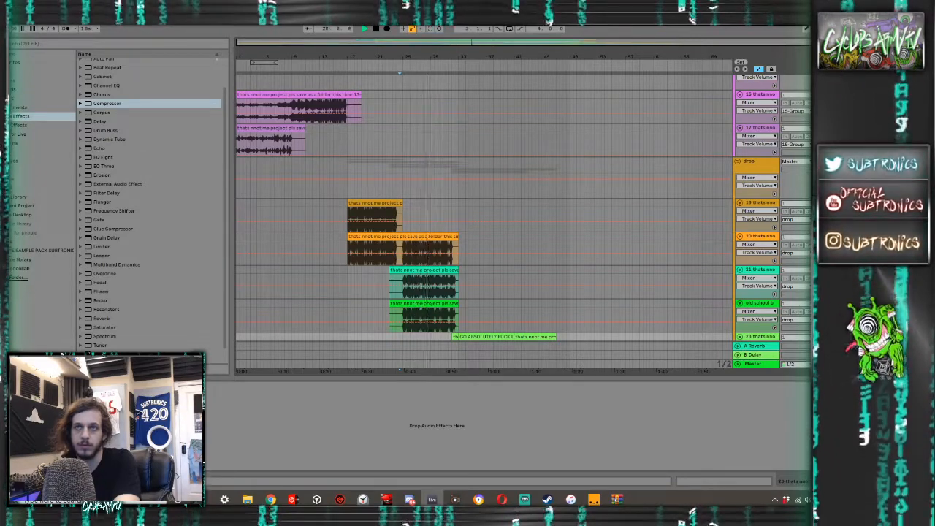
pyautogui.scroll(-5, 329, 184)
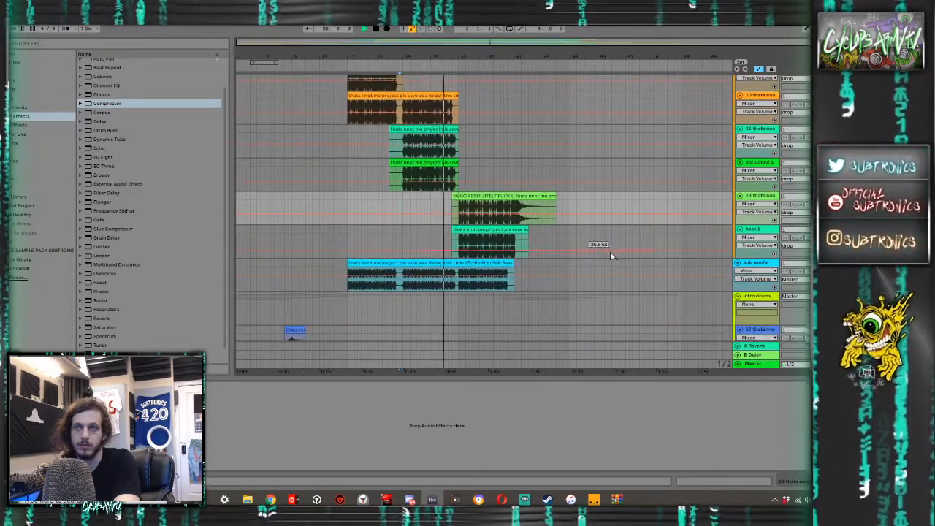
pyautogui.scroll(-10, 524, 248)
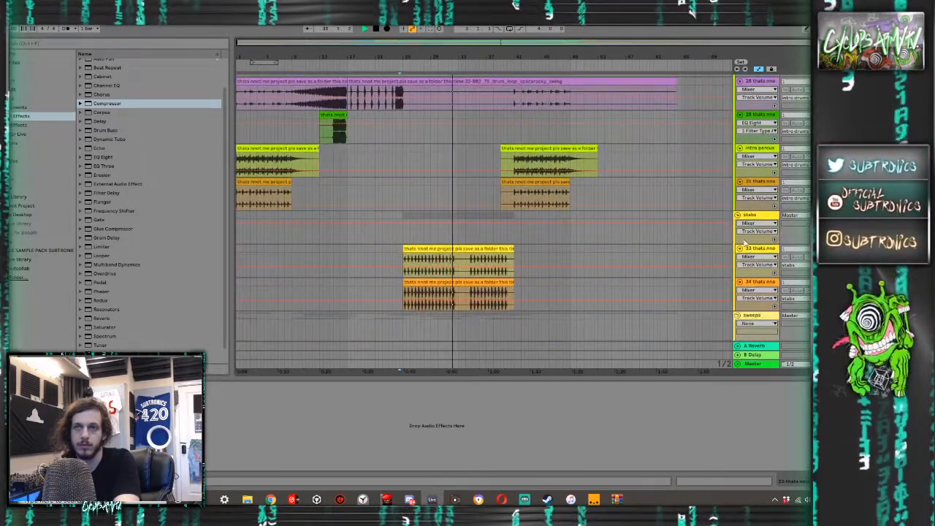
pyautogui.scroll(-10, 570, 249)
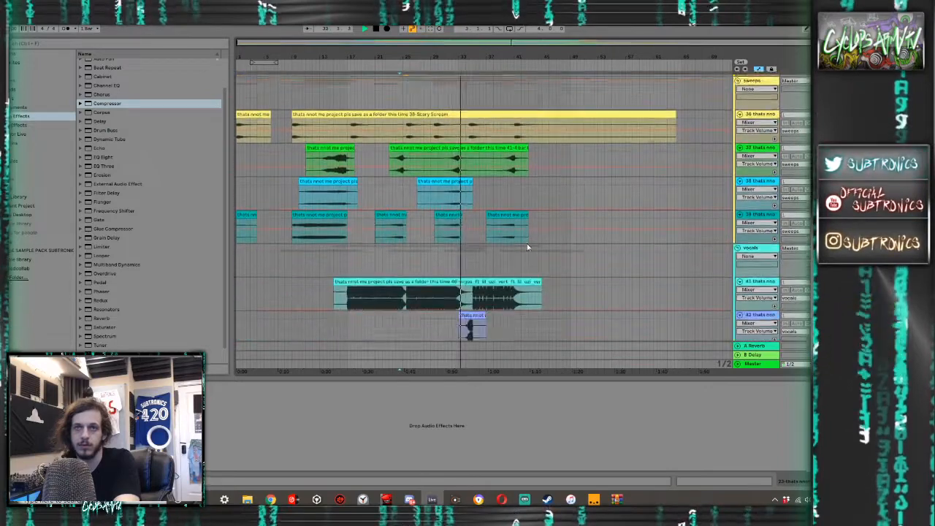
pyautogui.scroll(-2, 504, 246)
pyautogui.scroll(15, 510, 241)
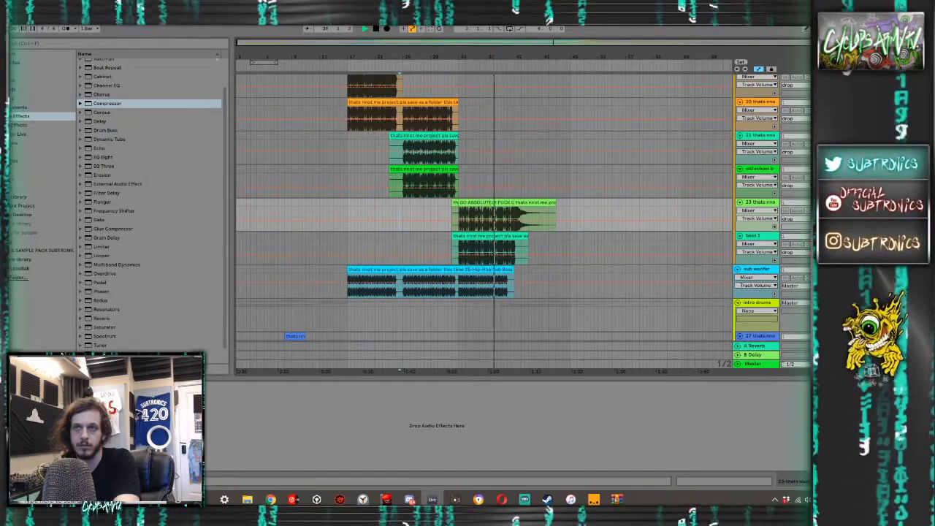
# - Audition the drop from bar 28 and again from around bar 19, checking the bass, drum and sweep tracks
pyautogui.click(425, 217)
pyautogui.press('space')
pyautogui.press('space')
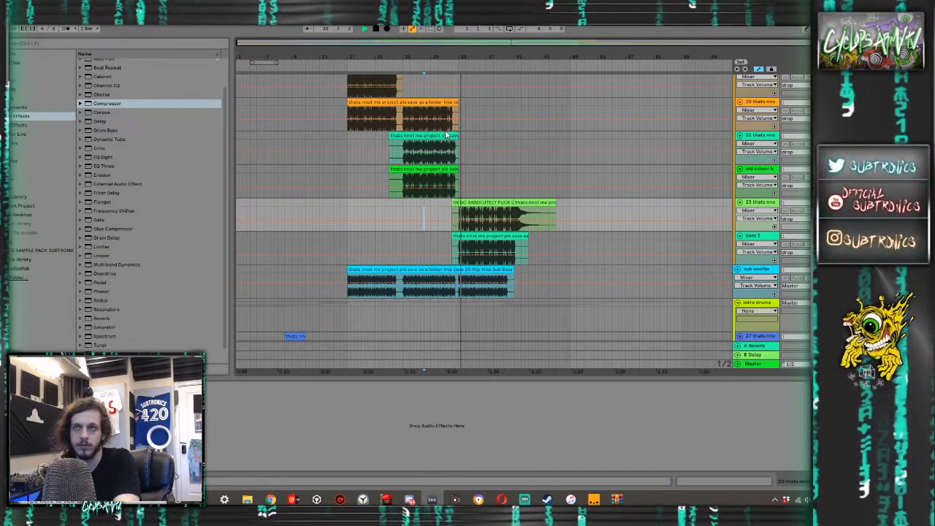
pyautogui.click(364, 139)
pyautogui.scroll(1, 366, 139)
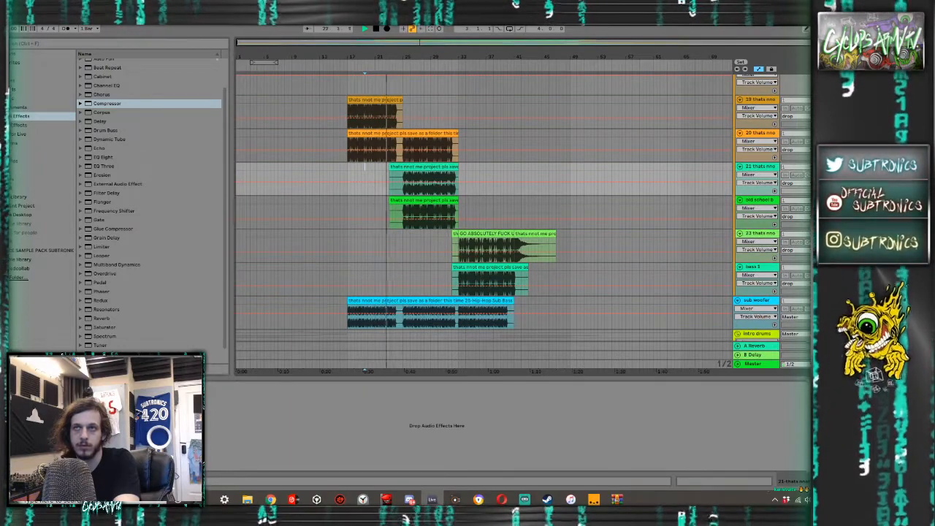
pyautogui.scroll(2, 733, 155)
pyautogui.scroll(-10, 733, 155)
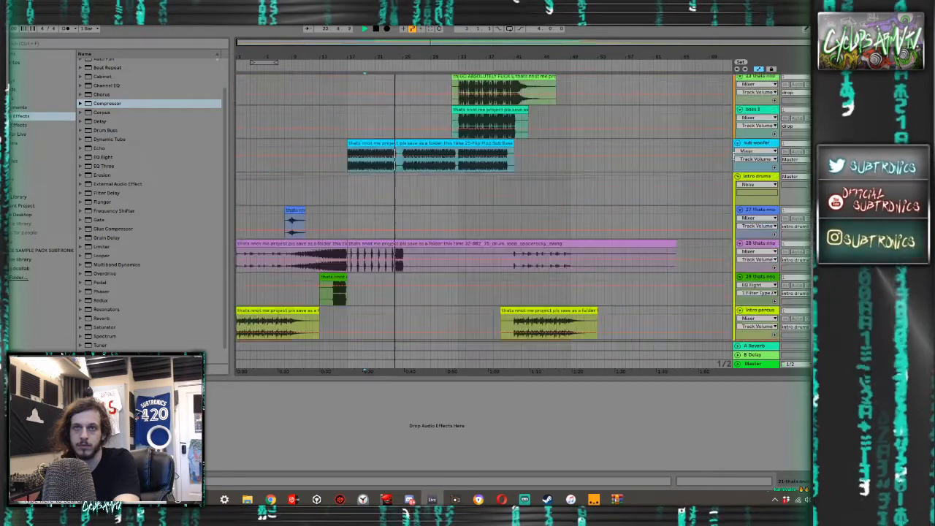
pyautogui.scroll(-10, 473, 183)
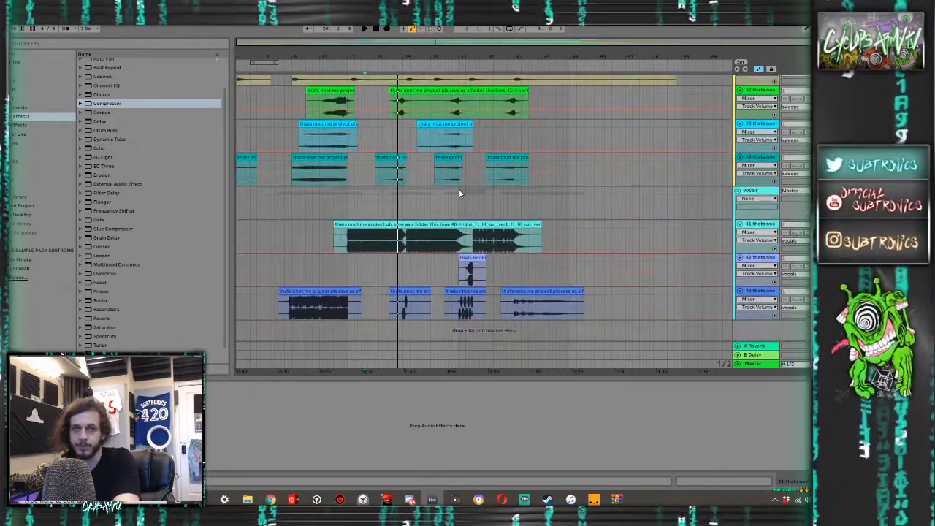
# - Audition the vocal tracks from bar 17 and again from bar 8 to check how they sit in the mix
pyautogui.click(347, 240)
pyautogui.press('space')
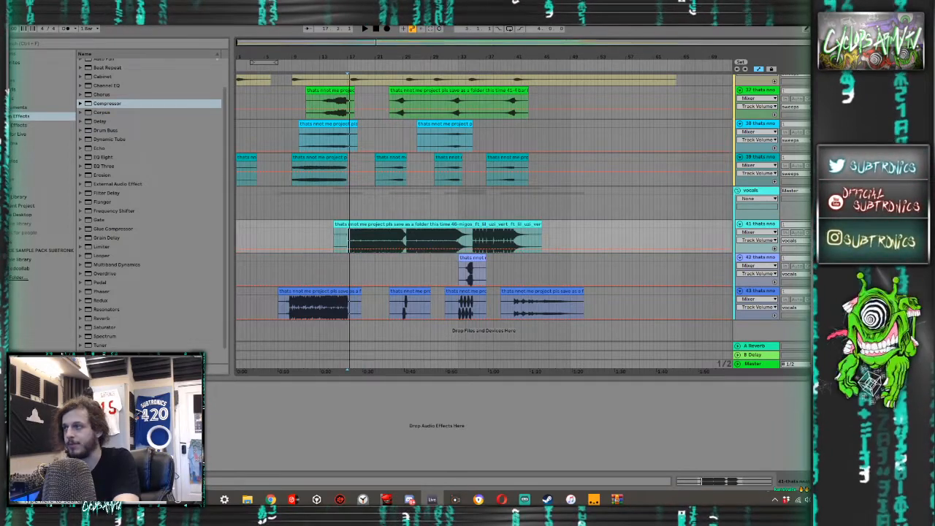
pyautogui.press('space')
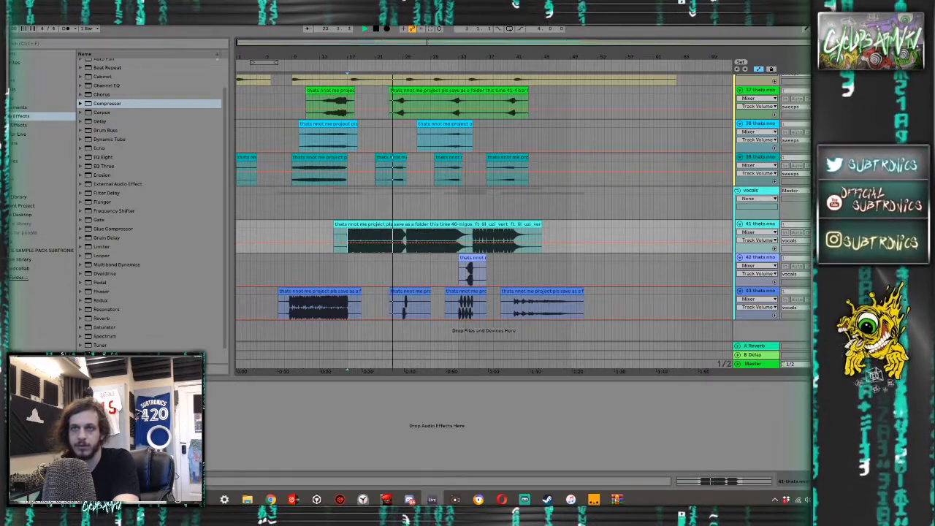
pyautogui.scroll(3, 804, 232)
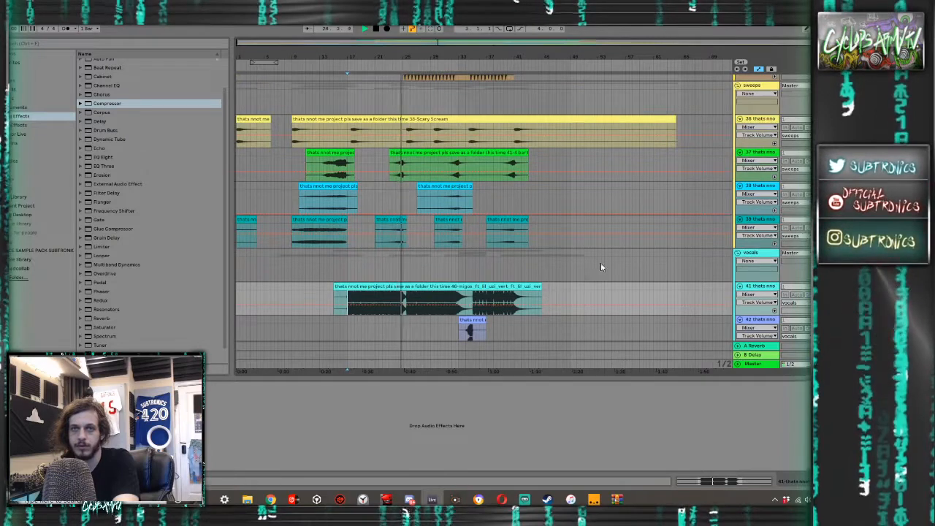
pyautogui.scroll(-2, 622, 246)
pyautogui.scroll(-1, 622, 247)
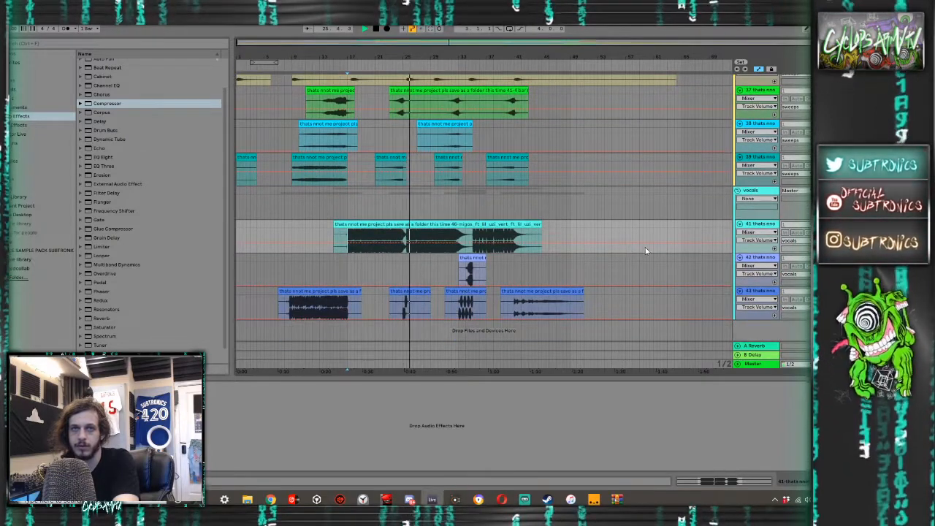
pyautogui.click(283, 272)
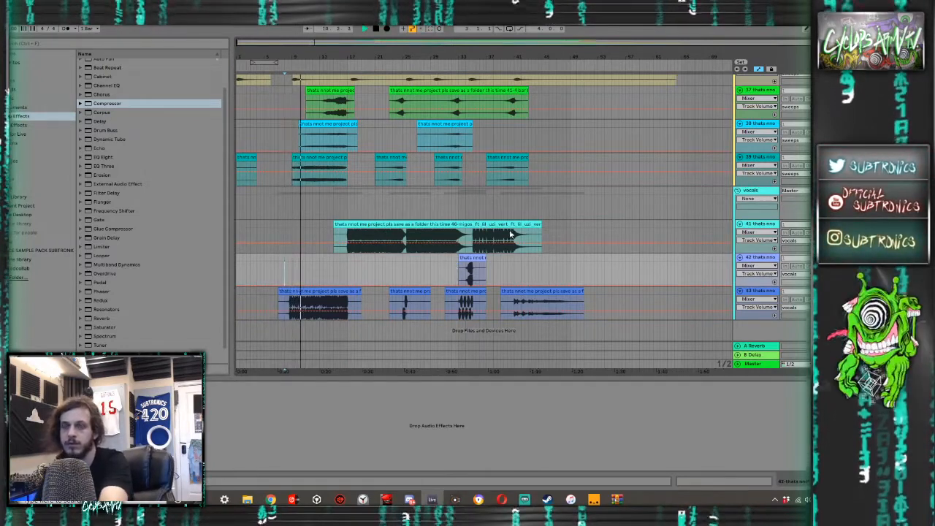
pyautogui.press('space')
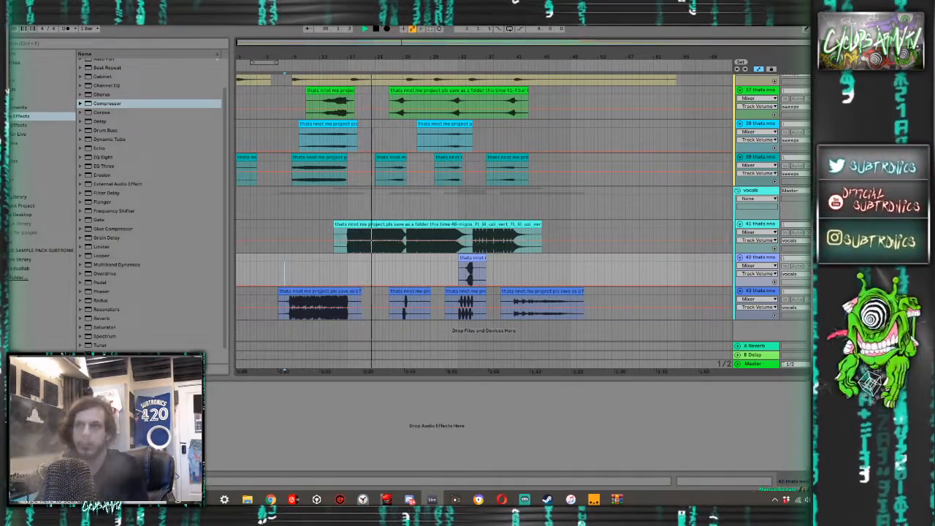
# - Add a Compressor to the vocals group and adjust its ratio
pyautogui.click(753, 192)
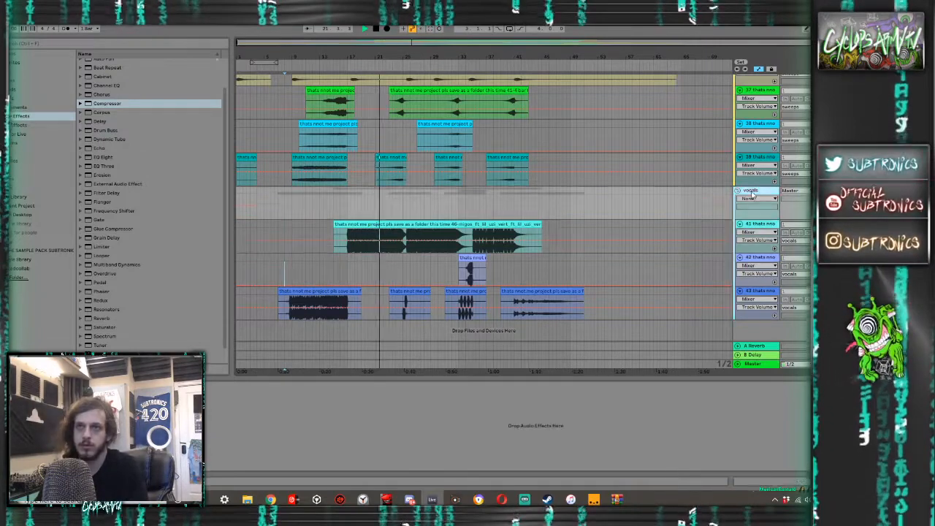
pyautogui.doubleClick(108, 104)
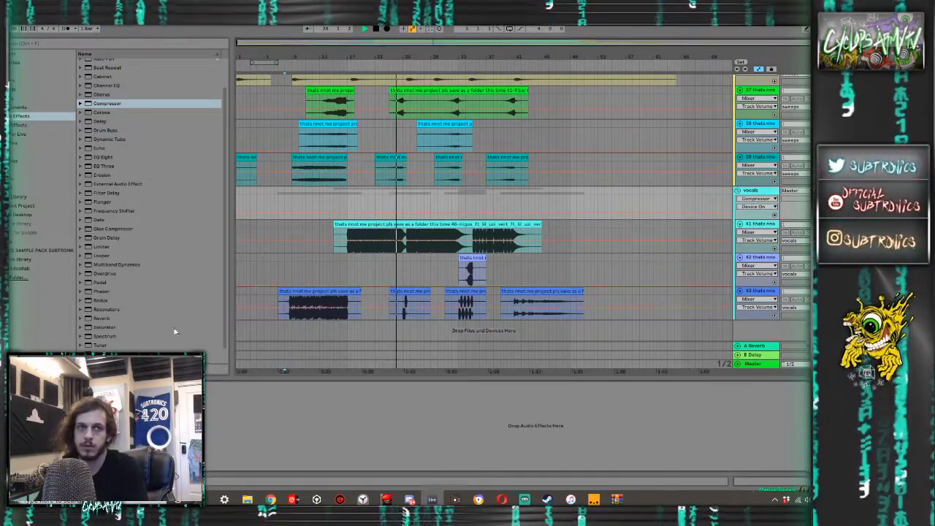
pyautogui.click(81, 424)
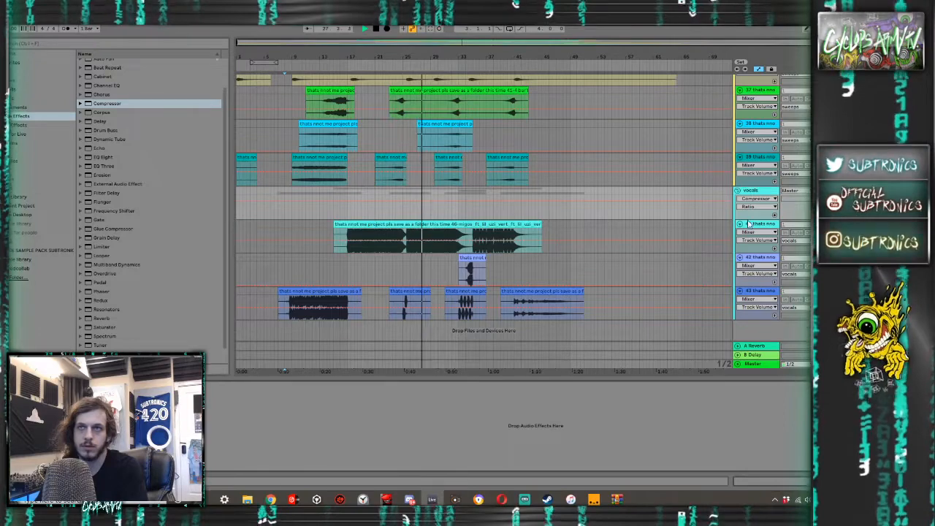
pyautogui.scroll(4, 540, 215)
pyautogui.scroll(-5, 545, 241)
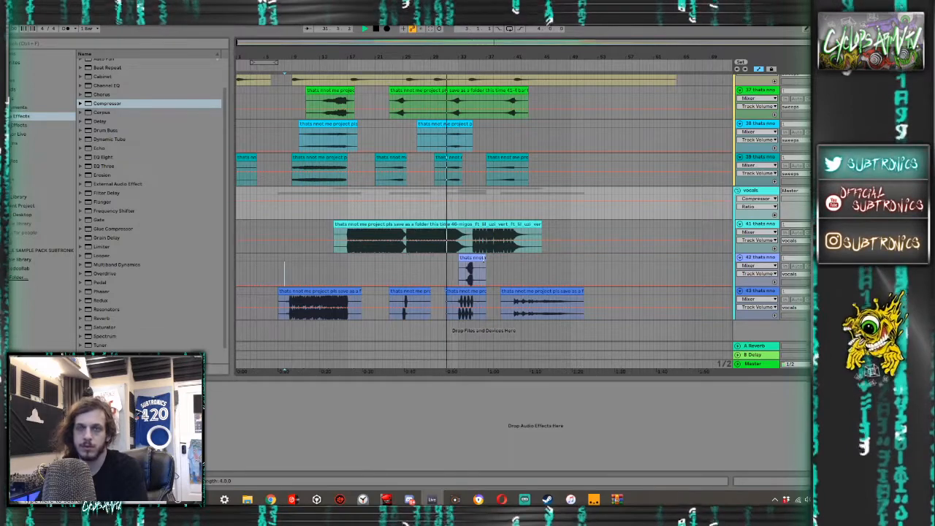
# - Lower the clip gain of the long acapella clip on vocals track 41 and play the section back
pyautogui.click(440, 232)
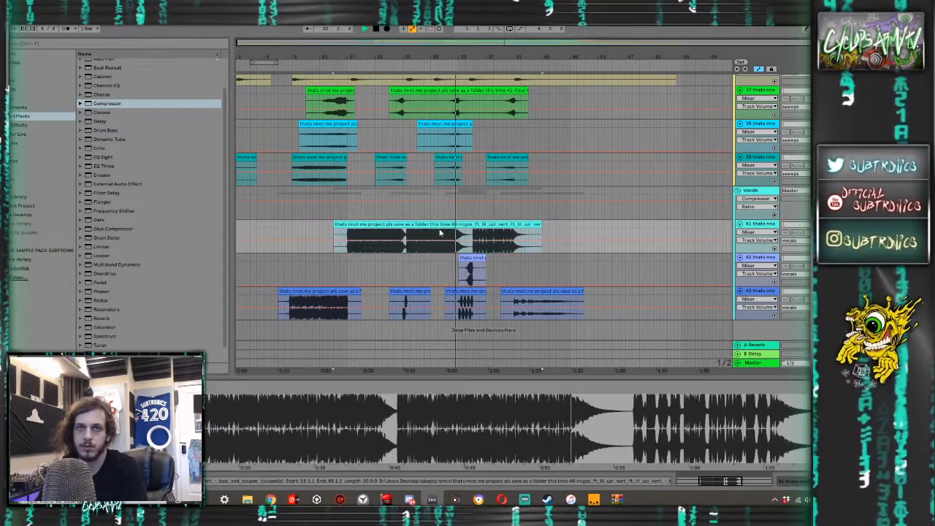
pyautogui.press('space')
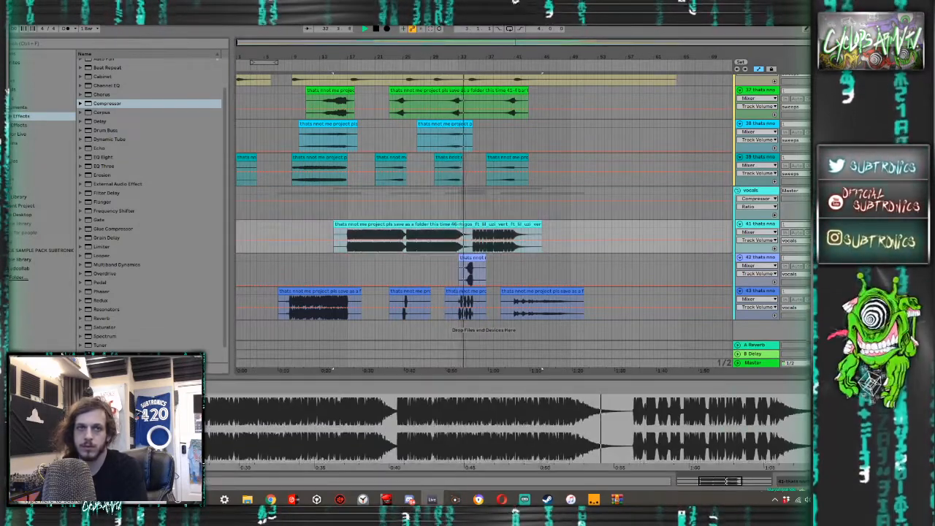
pyautogui.press('space')
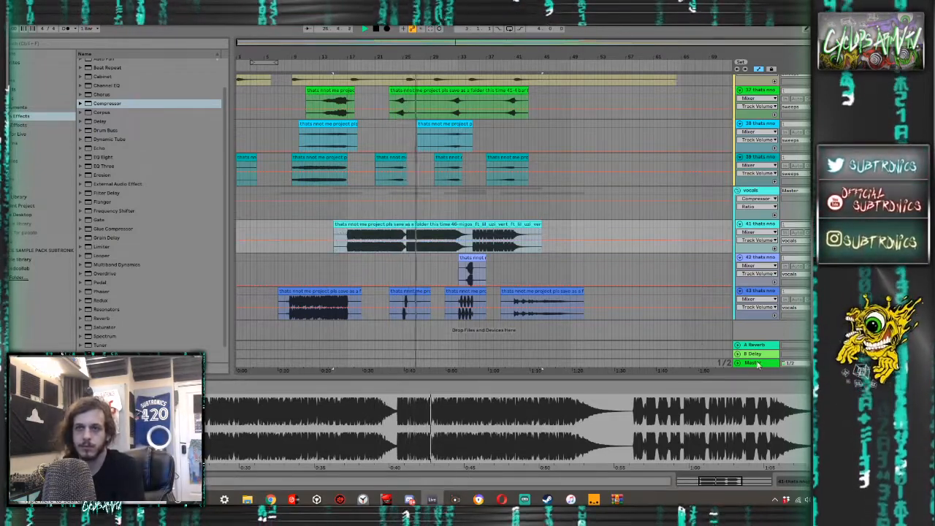
# - Add the FabFilter Pro-L x64 limiter to the Master track and show the mixer
pyautogui.click(562, 361)
pyautogui.press('Tab')
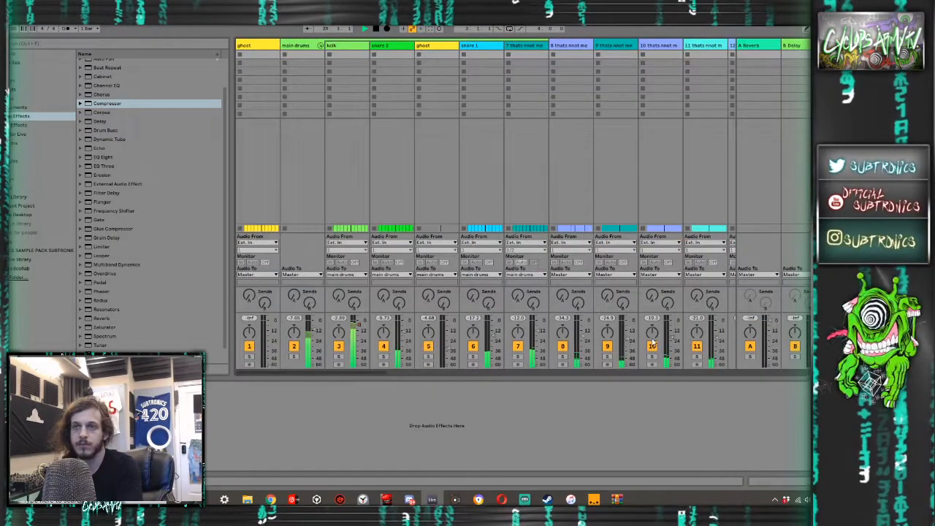
pyautogui.click(25, 143)
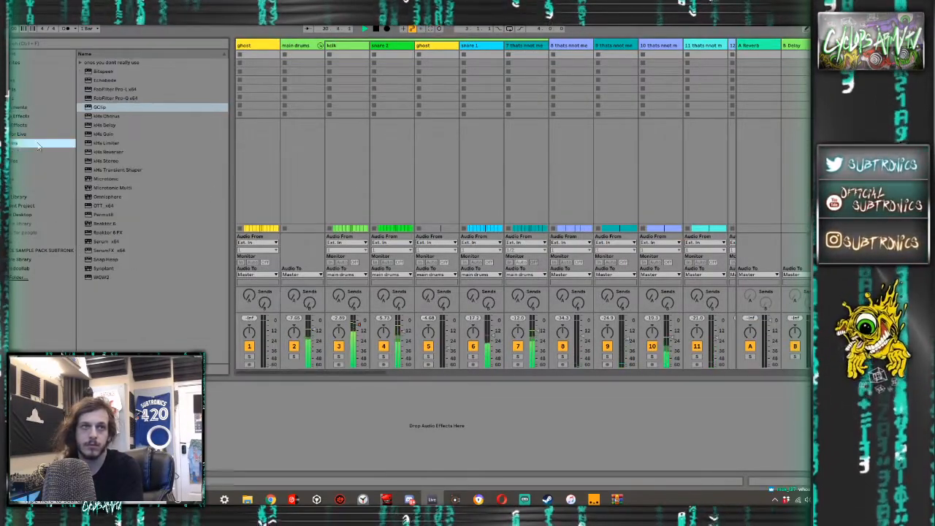
pyautogui.doubleClick(112, 88)
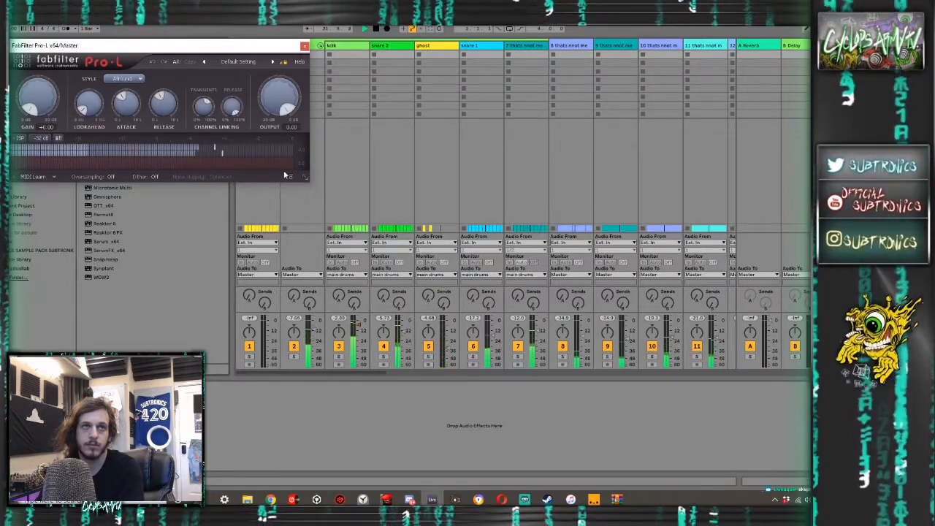
# - Switch the Master's Pro-L limiter to its Normal display, raise its gain to about 8 dB and return to the arrangement
pyautogui.click(306, 178)
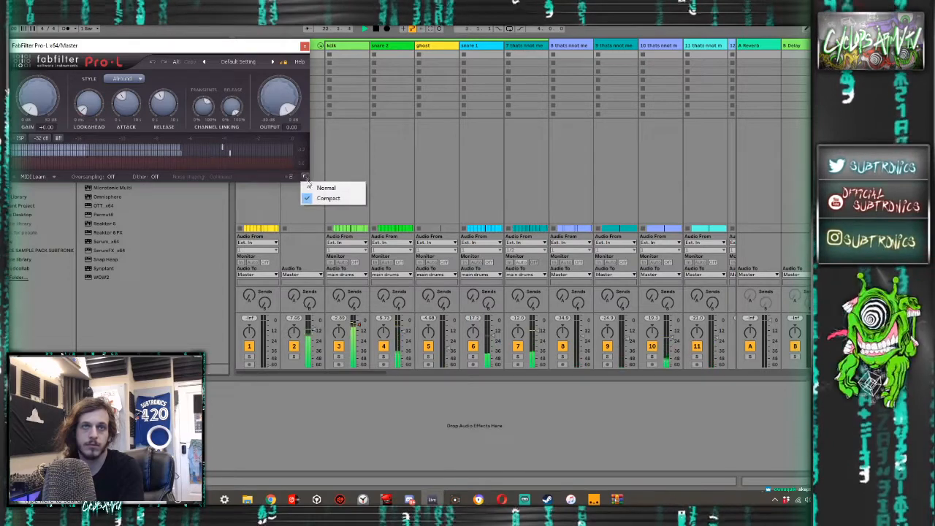
pyautogui.click(310, 188)
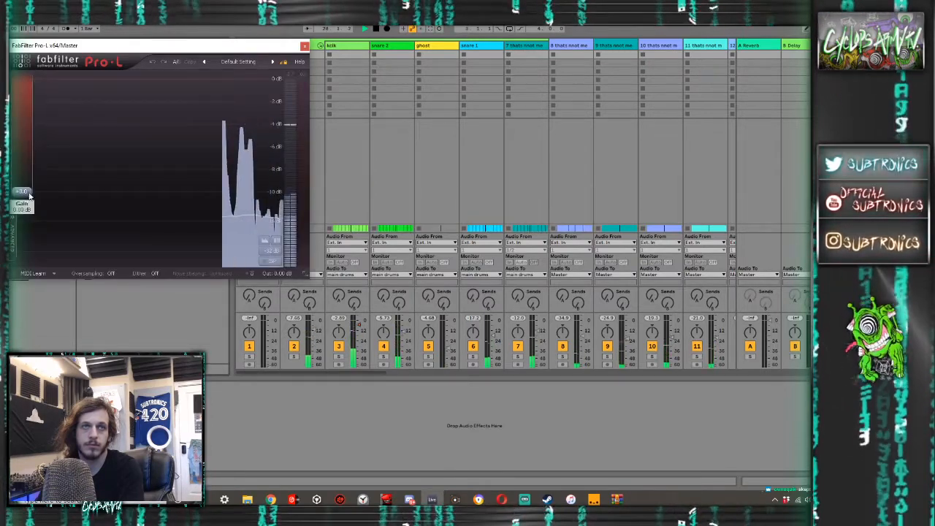
pyautogui.moveTo(28, 186); pyautogui.dragTo(28, 168)
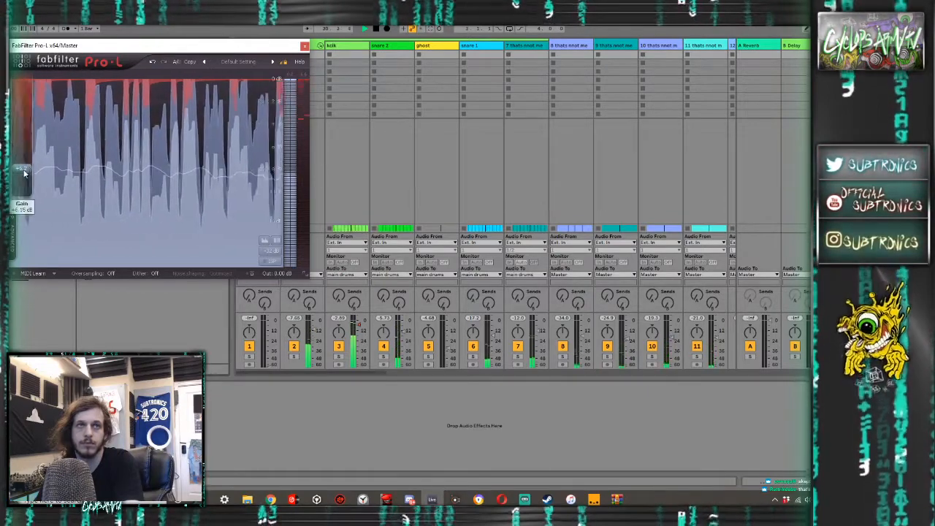
pyautogui.moveTo(26, 169); pyautogui.dragTo(22, 158)
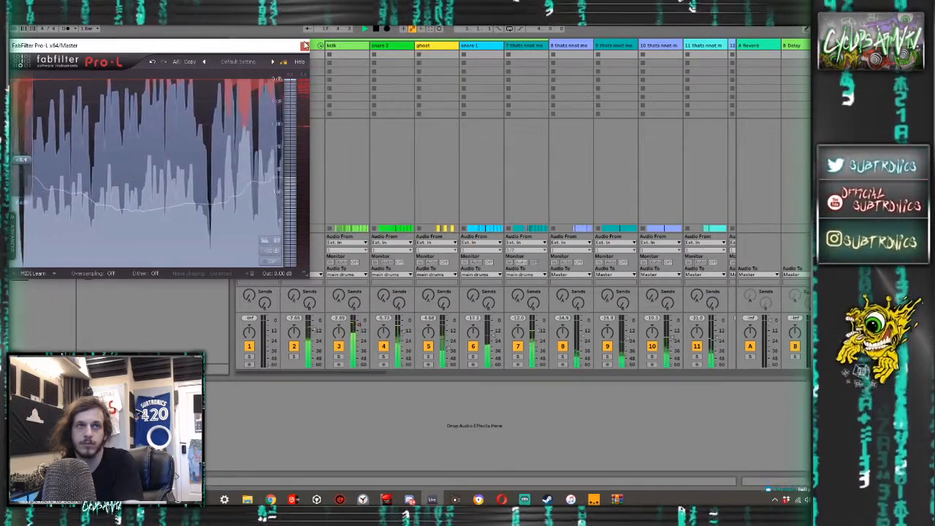
pyautogui.click(305, 46)
pyautogui.press('Tab')
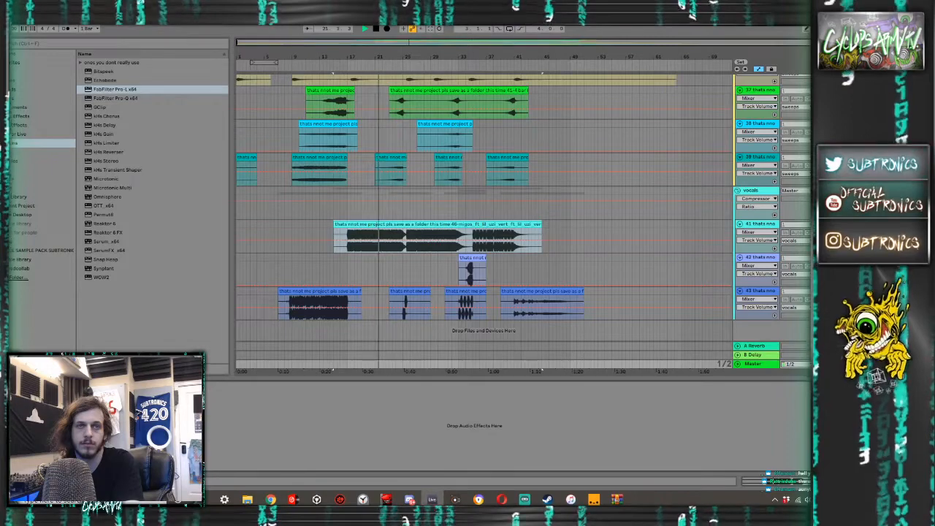
# - Reopen the Master's Pro-L limiter during playback and lower its gain to about 5 dB
pyautogui.click(101, 387)
pyautogui.moveTo(27, 167); pyautogui.dragTo(26, 181)
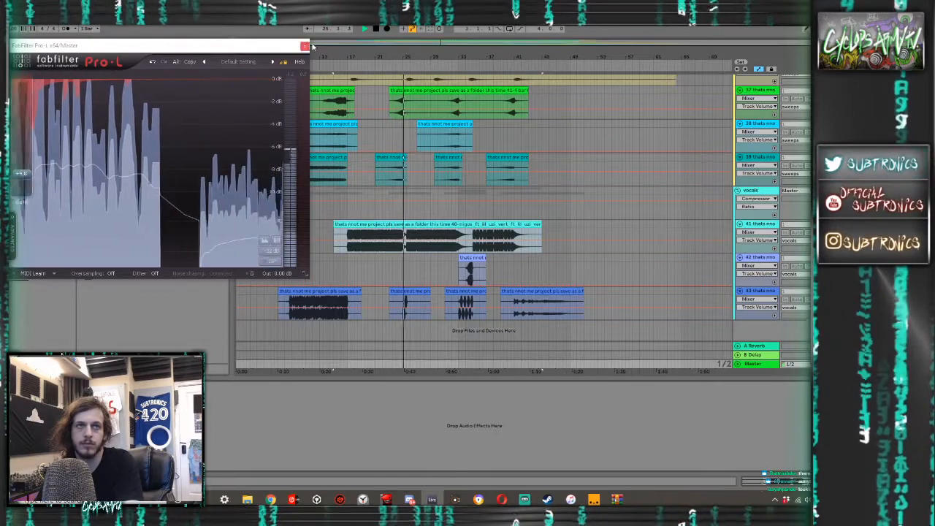
pyautogui.click(302, 46)
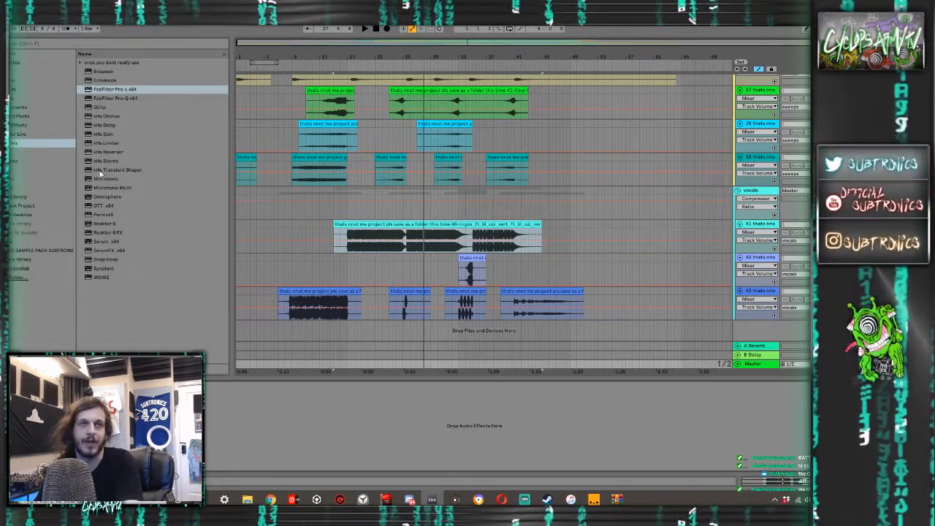
# - Add a Saturator with Soft Clip enabled to the Master and duplicate it
pyautogui.click(20, 117)
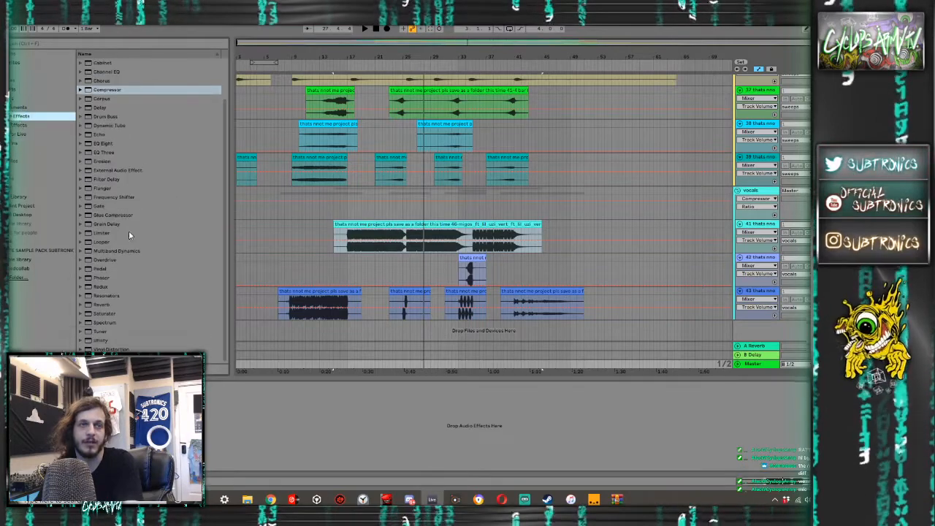
pyautogui.click(106, 316)
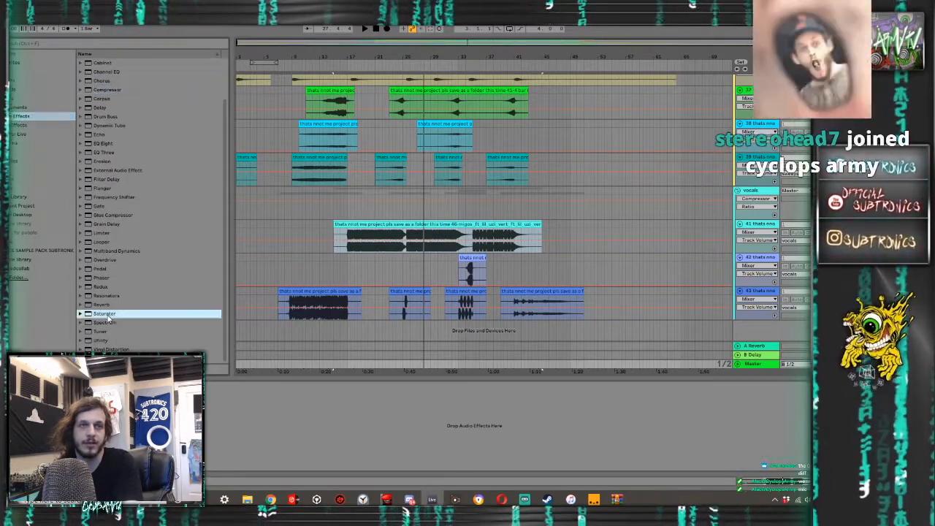
pyautogui.doubleClick(105, 315)
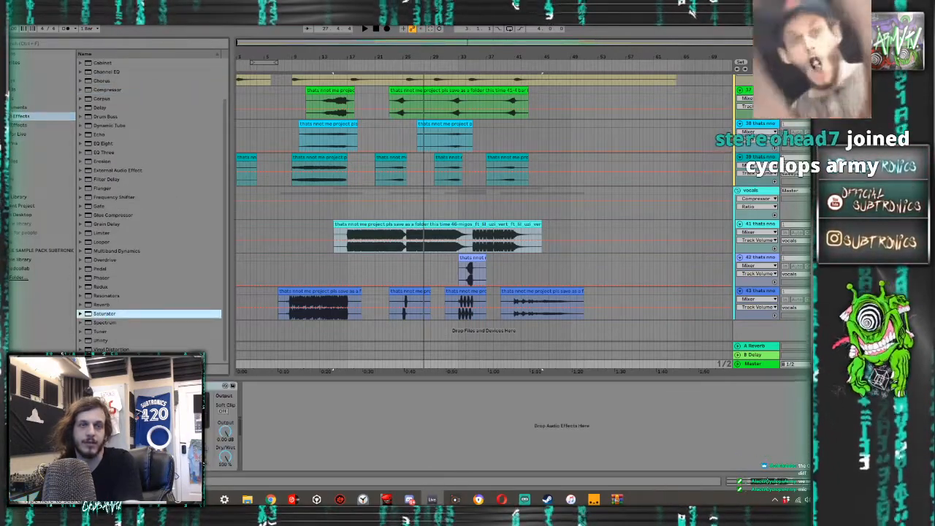
pyautogui.click(223, 412)
pyautogui.hotkey('ctrl', 'd')
pyautogui.hotkey('ctrl', 'f')
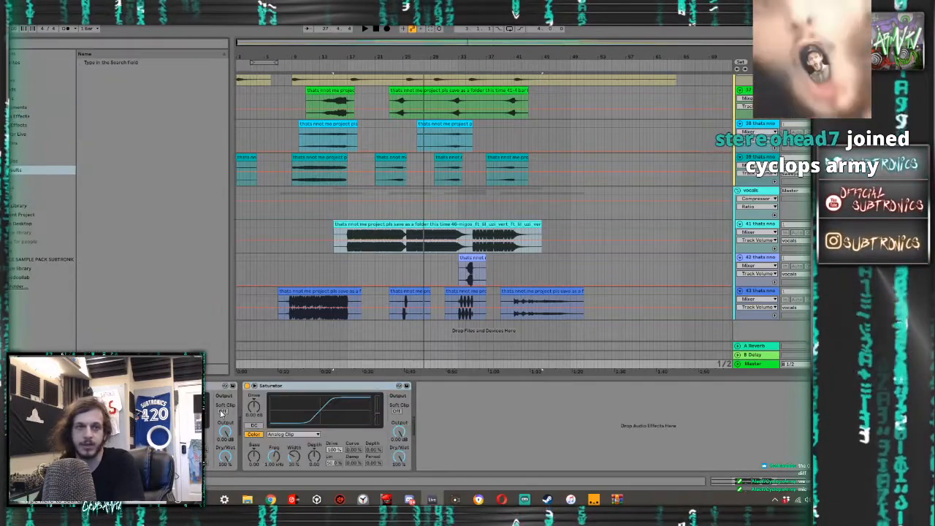
pyautogui.click(398, 412)
pyautogui.click(398, 413)
# - Insert an EQ Eight ahead of the Master's two Saturators and place a second EQ Eight between them
pyautogui.click(20, 117)
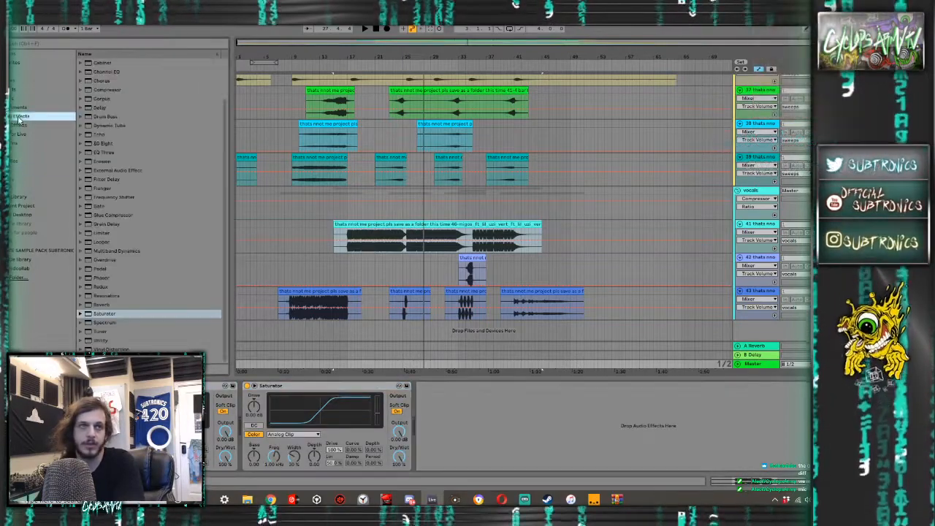
pyautogui.moveTo(99, 144); pyautogui.dragTo(95, 423)
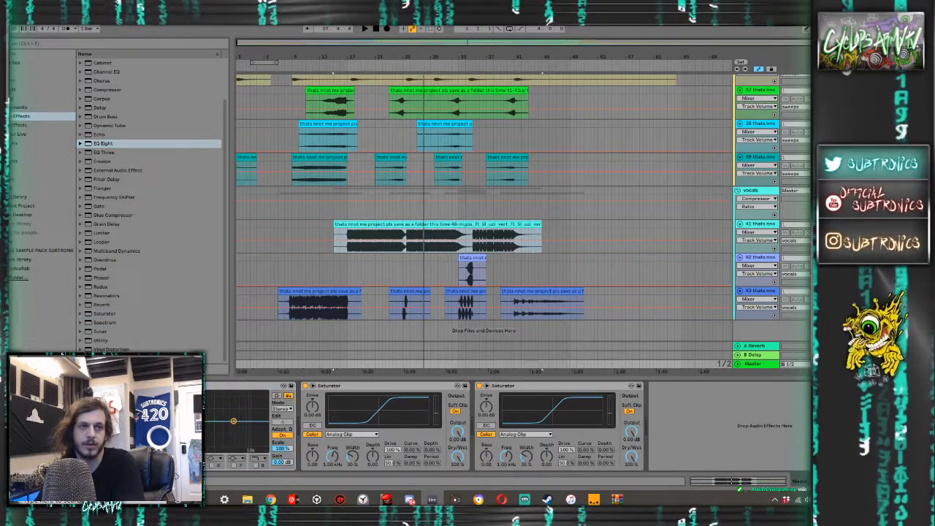
pyautogui.click(187, 386)
pyautogui.hotkey('ctrl', 'd')
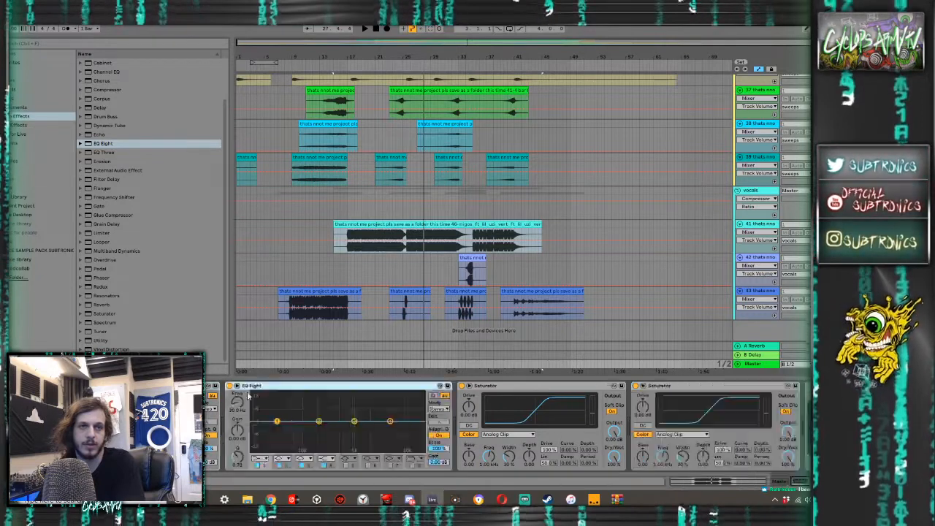
pyautogui.moveTo(285, 389); pyautogui.dragTo(423, 437)
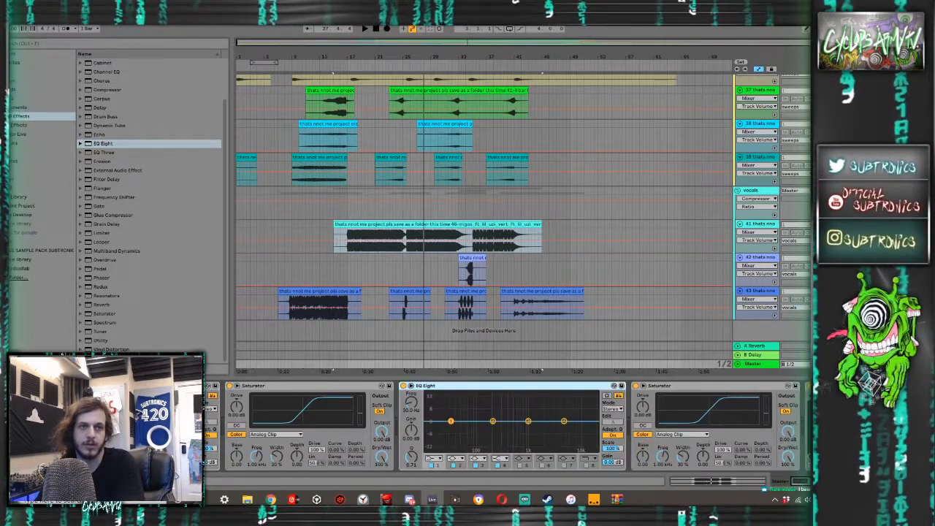
# - Give the EQ Eight between the Saturators an 82.5 Hz low shelf boosted by about 7.8 dB and play the mix
pyautogui.click(451, 420)
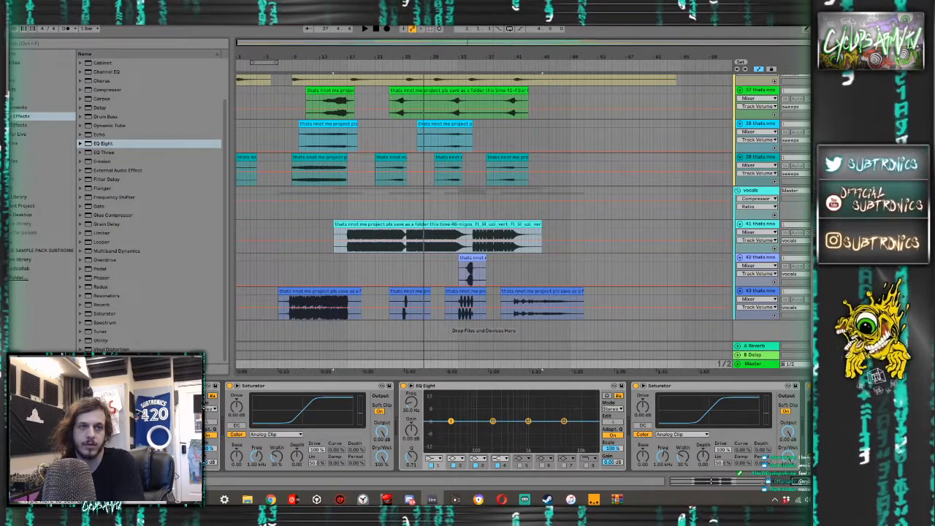
pyautogui.click(428, 386)
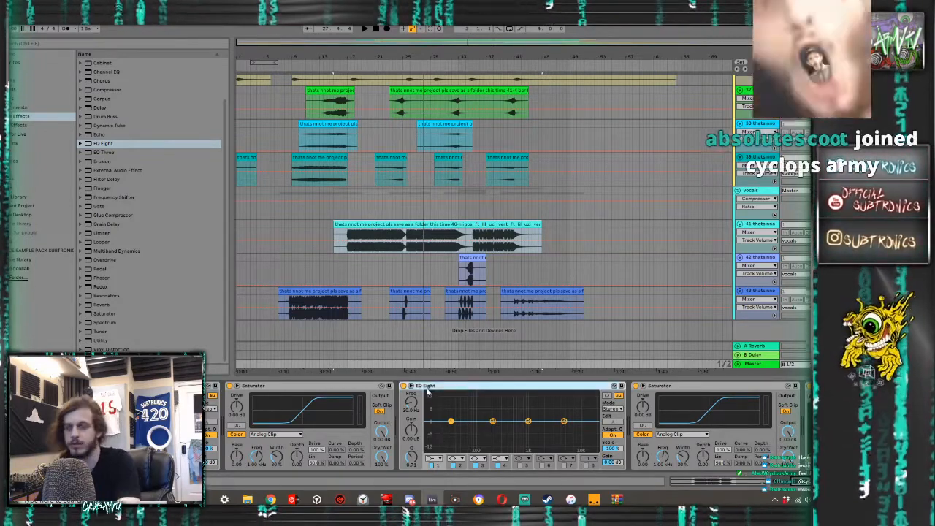
pyautogui.press('Delete')
pyautogui.hotkey('ctrl', 'z')
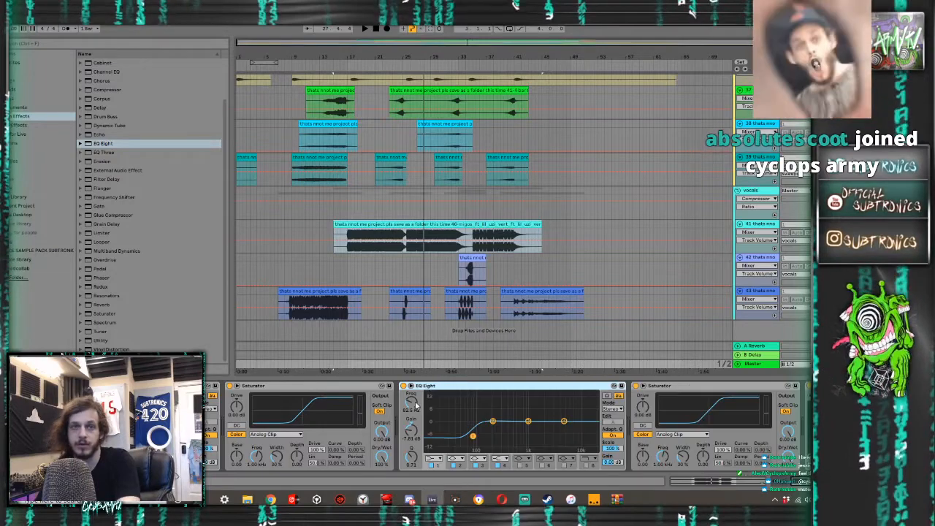
pyautogui.click(413, 430)
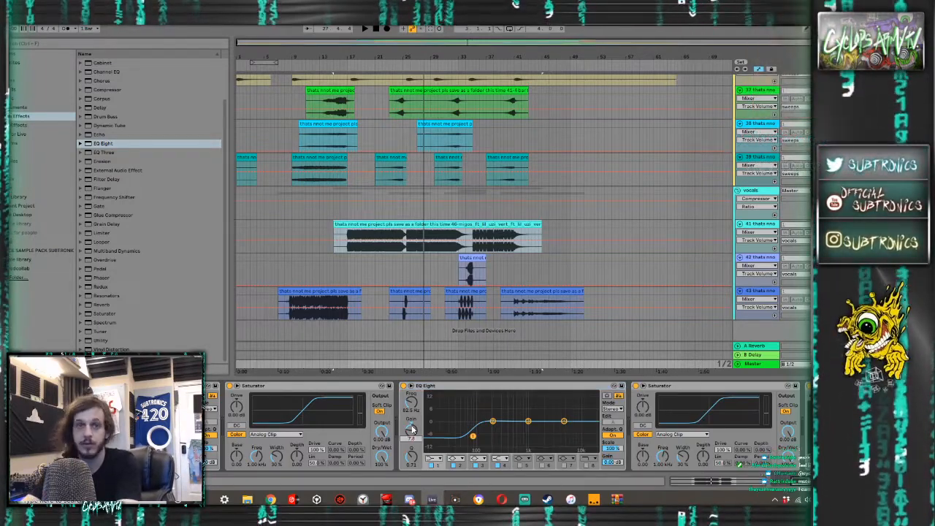
pyautogui.press('space')
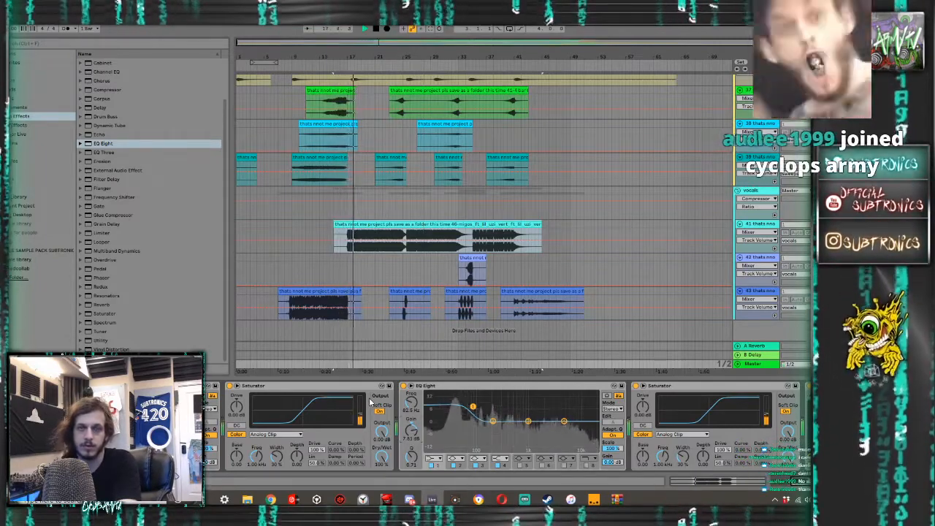
# - Turn off the kick track's Auto Filter and automate its Device On so the filter is active only before about bar 17
pyautogui.scroll(15, 483, 302)
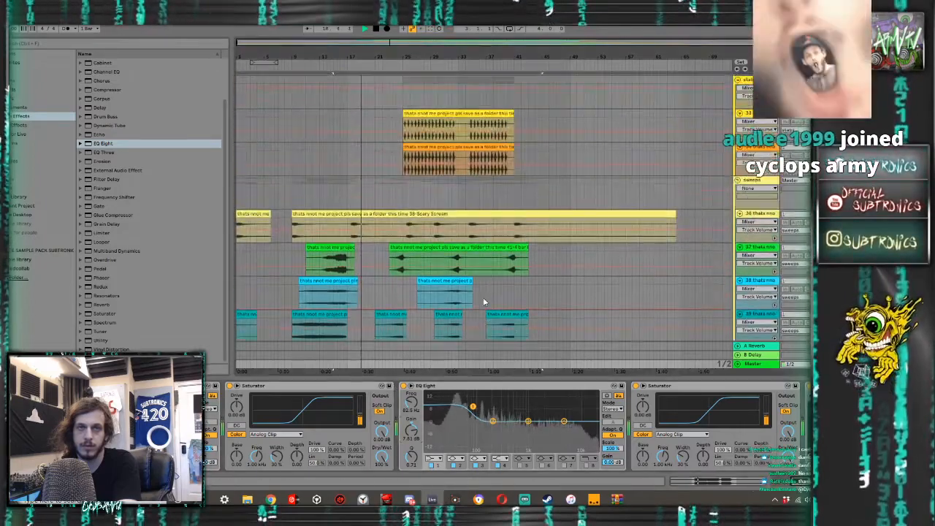
pyautogui.scroll(20, 484, 297)
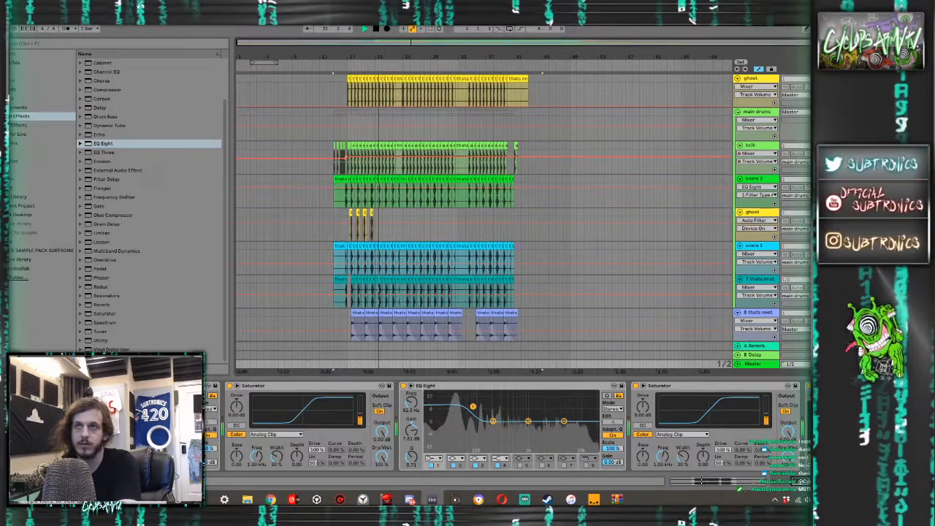
pyautogui.click(482, 173)
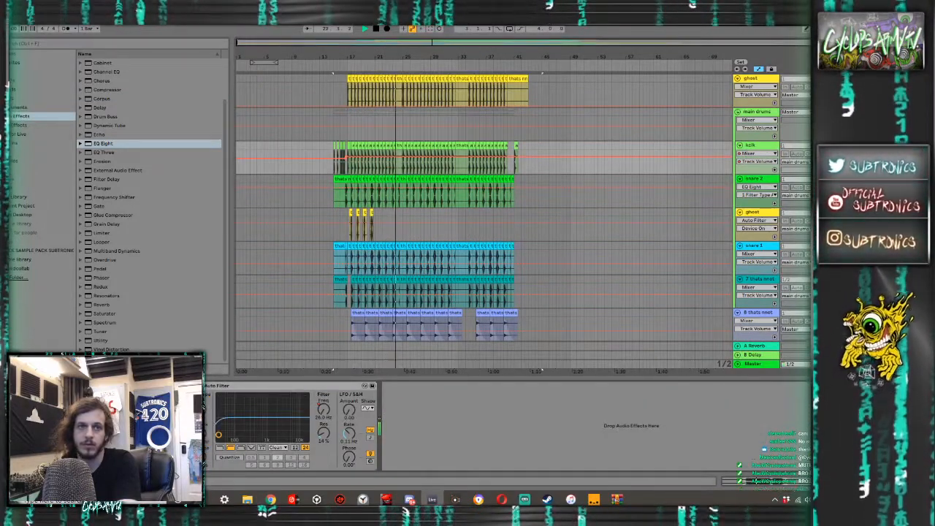
pyautogui.click(191, 386)
pyautogui.scroll(4, 358, 161)
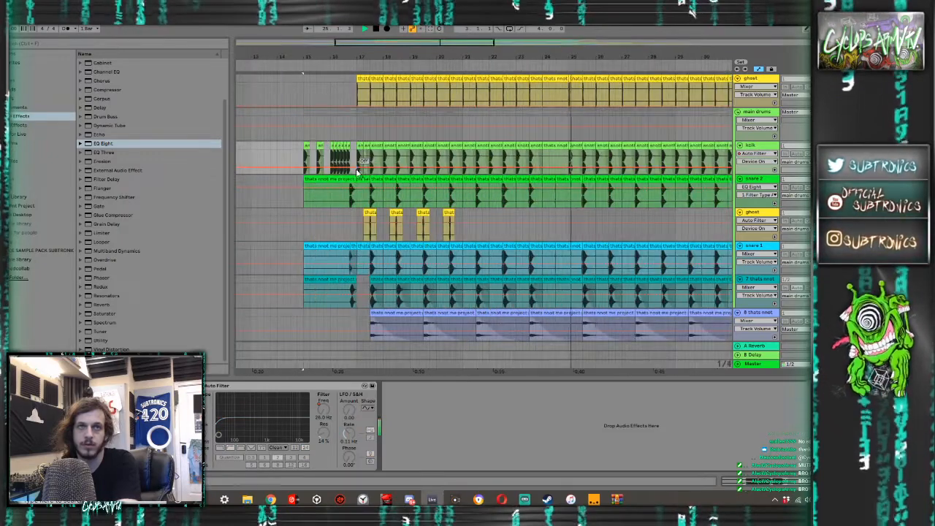
pyautogui.moveTo(352, 169); pyautogui.dragTo(352, 161)
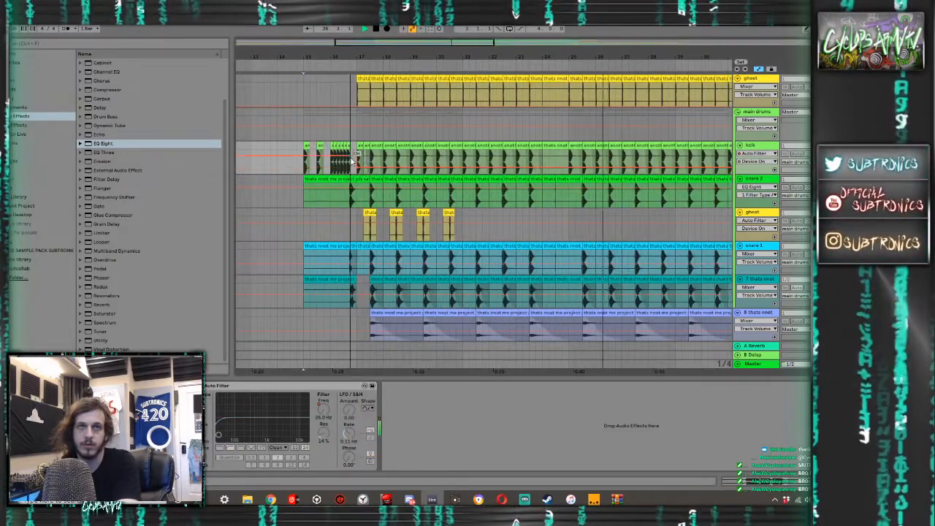
# - Add a Utility with 4 dB of gain to the kick track and insert an EQ Eight in front of it
pyautogui.moveTo(100, 341); pyautogui.dragTo(426, 401)
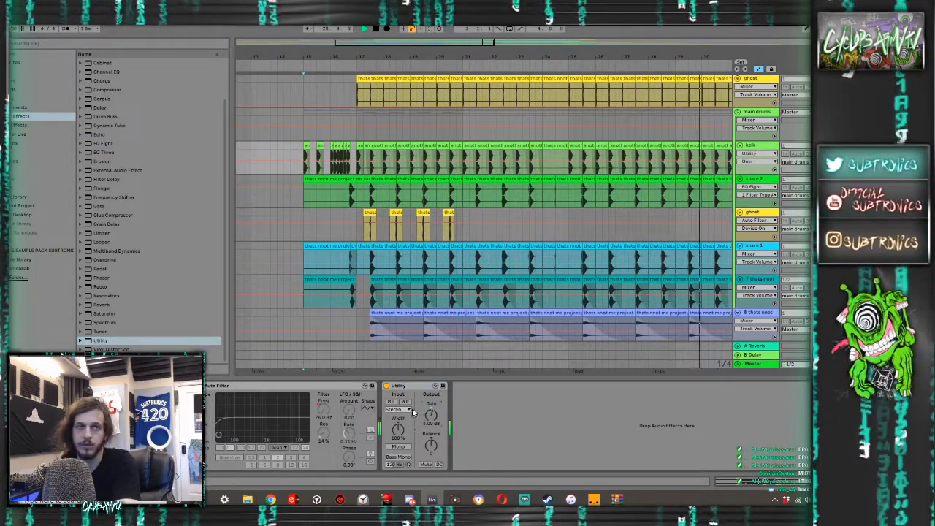
pyautogui.doubleClick(106, 146)
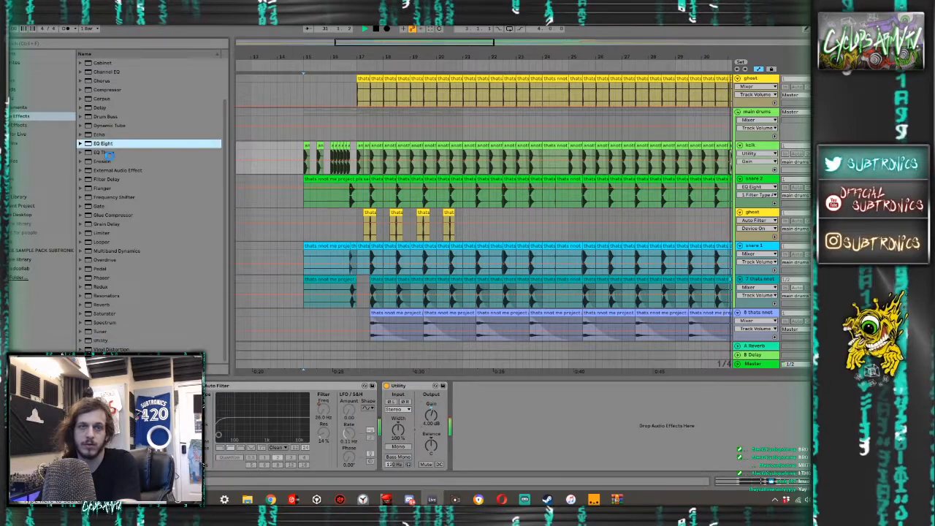
pyautogui.moveTo(443, 395); pyautogui.dragTo(403, 396)
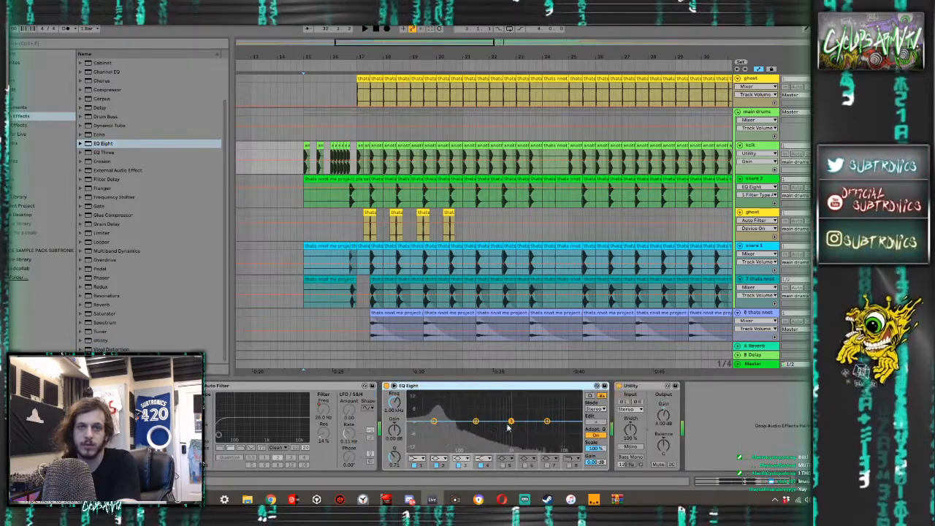
# - Soften the kick's highs in EQ Eight with a 3.10 dB cut at 1.11 kHz, a high-shelf cut and the band 8 low-pass
pyautogui.press('space')
pyautogui.press('space')
pyautogui.moveTo(512, 421); pyautogui.dragTo(547, 436)
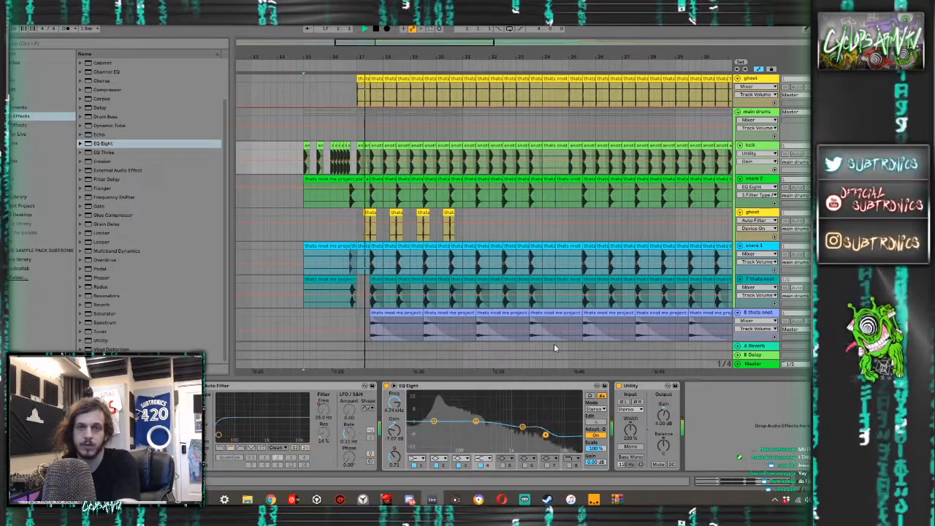
pyautogui.moveTo(547, 436); pyautogui.dragTo(514, 426)
pyautogui.click(569, 465)
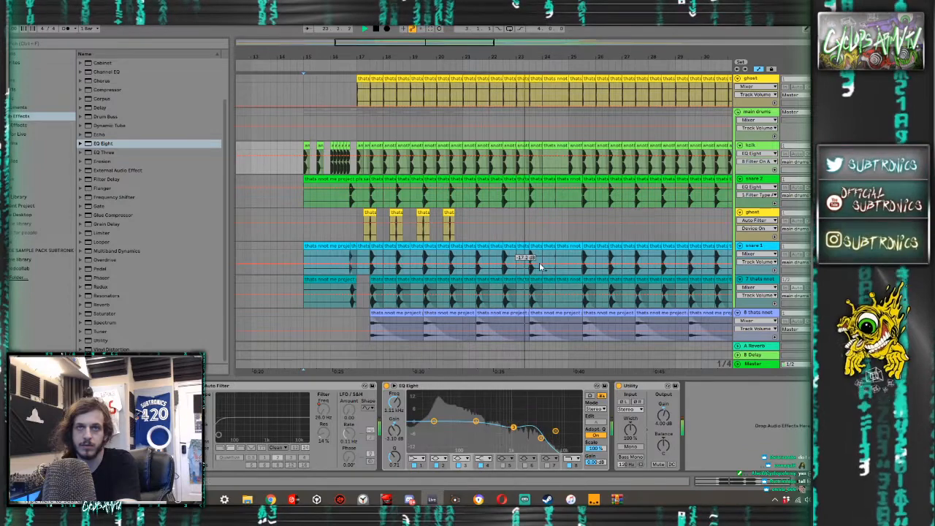
# - Review the percussion, group and drop tracks during playback, hiding the device view to fit more tracks
pyautogui.scroll(-10, 587, 233)
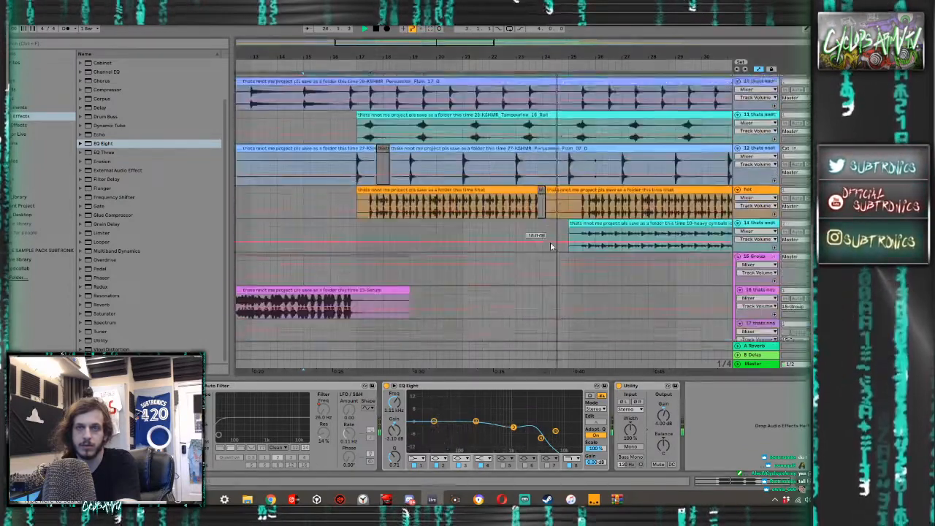
pyautogui.click(755, 265)
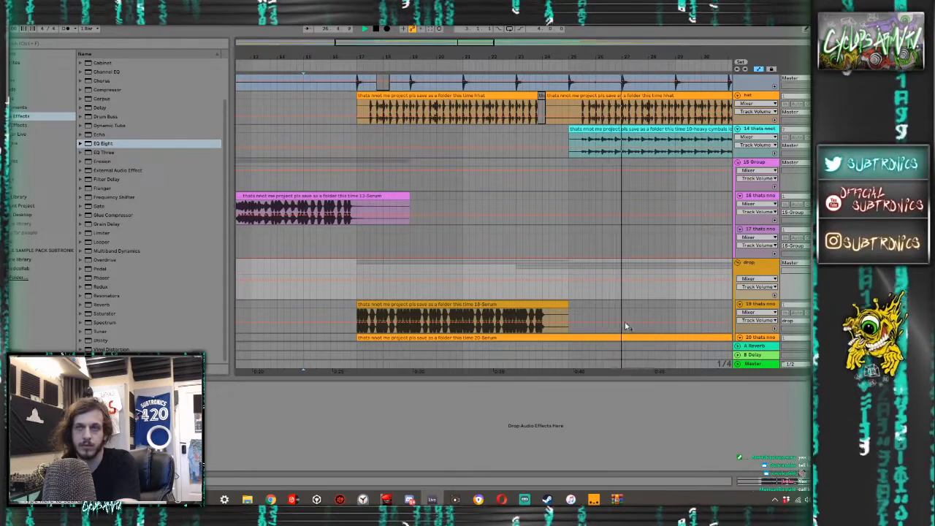
pyautogui.scroll(5, 587, 271)
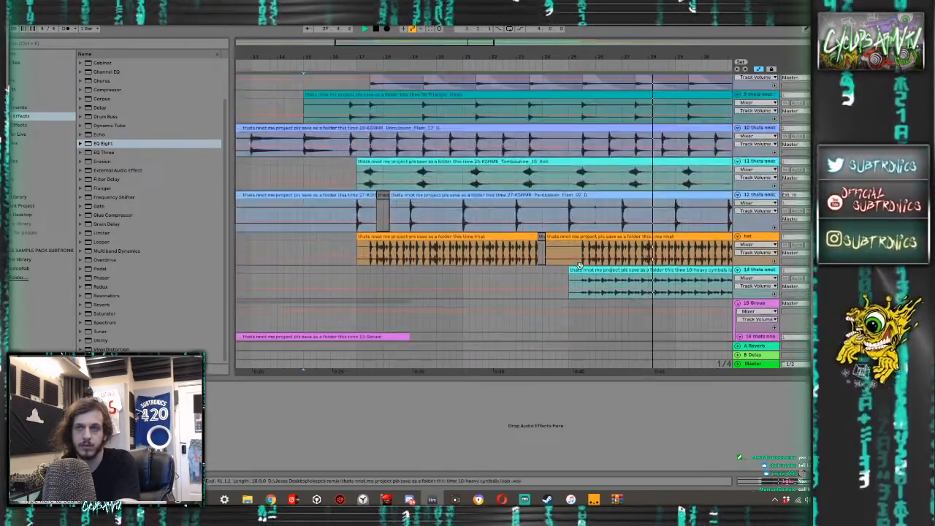
pyautogui.scroll(3, 582, 270)
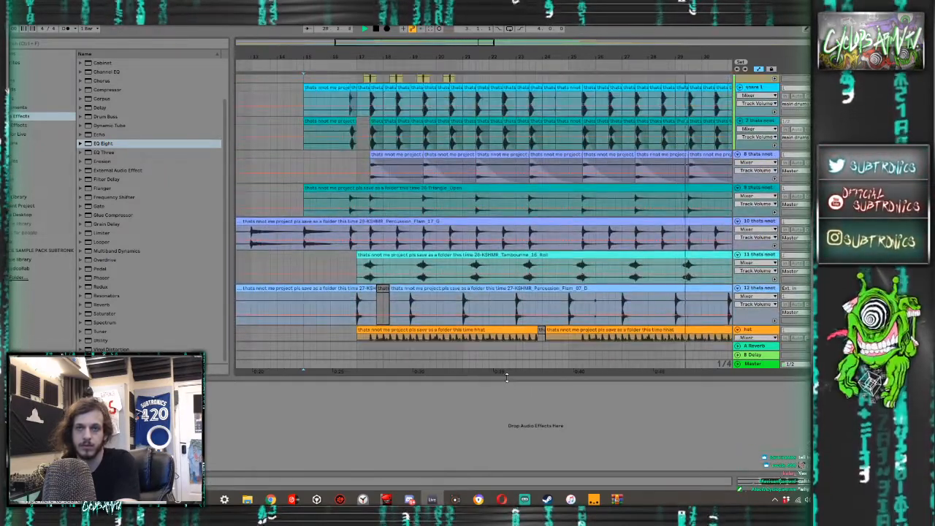
pyautogui.hotkey('ctrl', 'alt', 'l')
pyautogui.scroll(5, 479, 363)
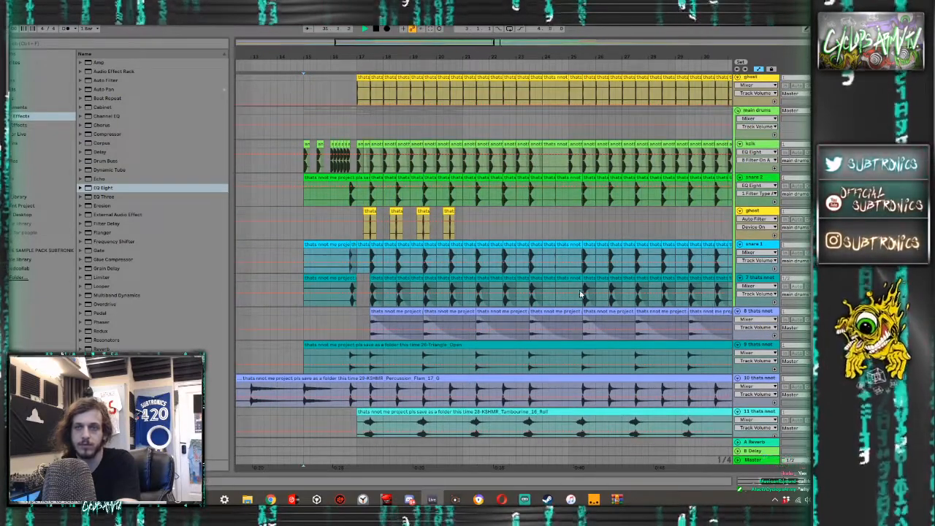
pyautogui.scroll(-8, 586, 292)
pyautogui.scroll(-4, 603, 290)
pyautogui.scroll(-8, 604, 293)
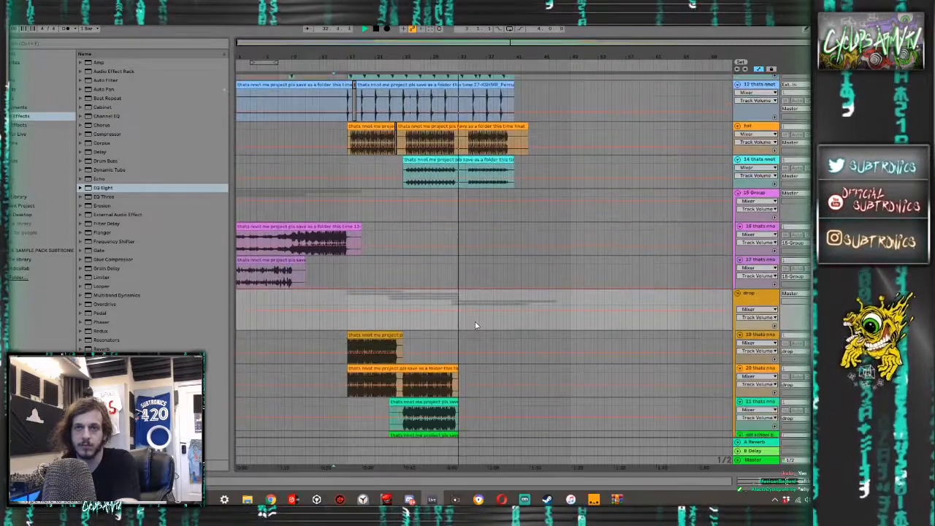
# - Deactivate the Omnisphere clip on track 21 in the drop group and select the old school clip below it
pyautogui.click(421, 244)
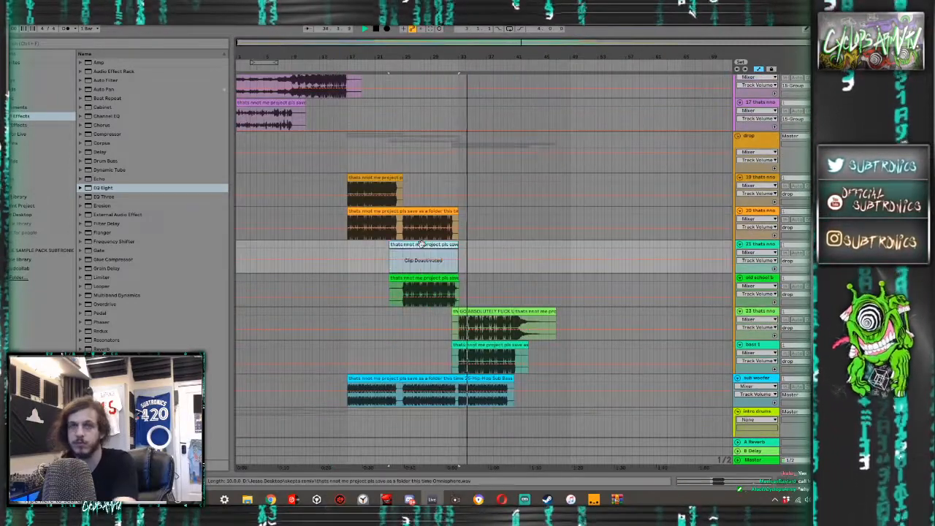
pyautogui.press('0')
pyautogui.click(417, 280)
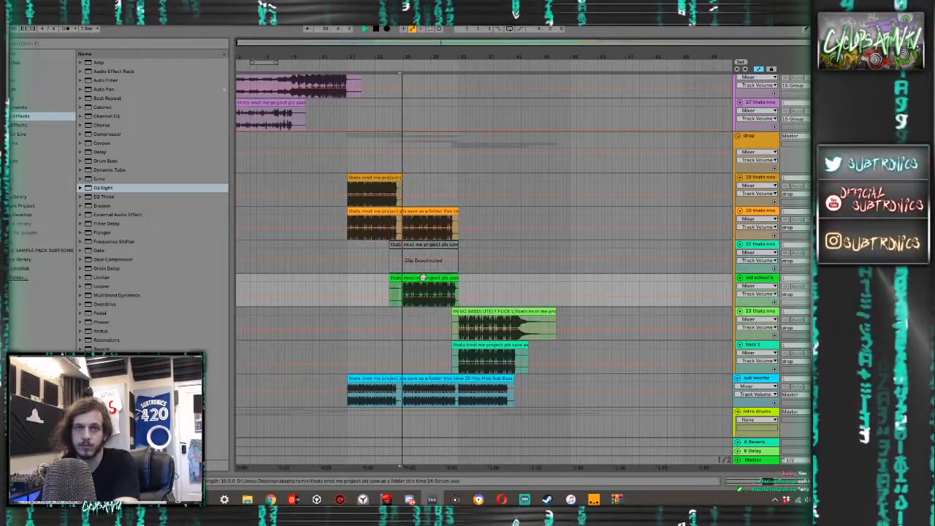
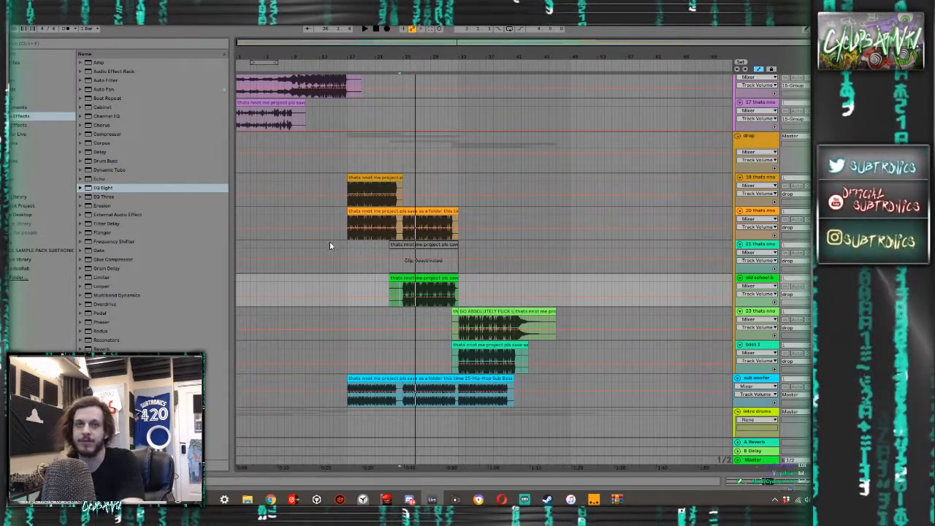
# - Play the arrangement from the start of the drop around bar 17
pyautogui.click(343, 279)
pyautogui.press('space')
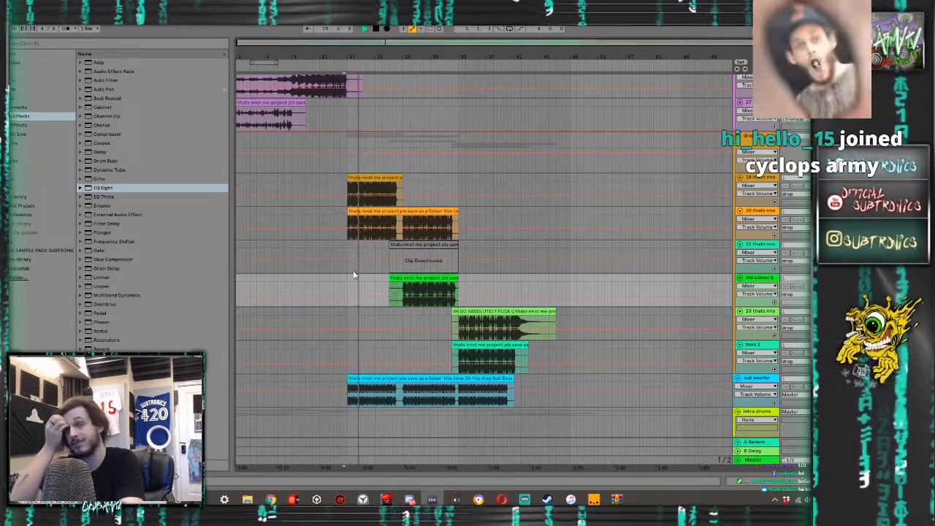
pyautogui.scroll(10, 340, 292)
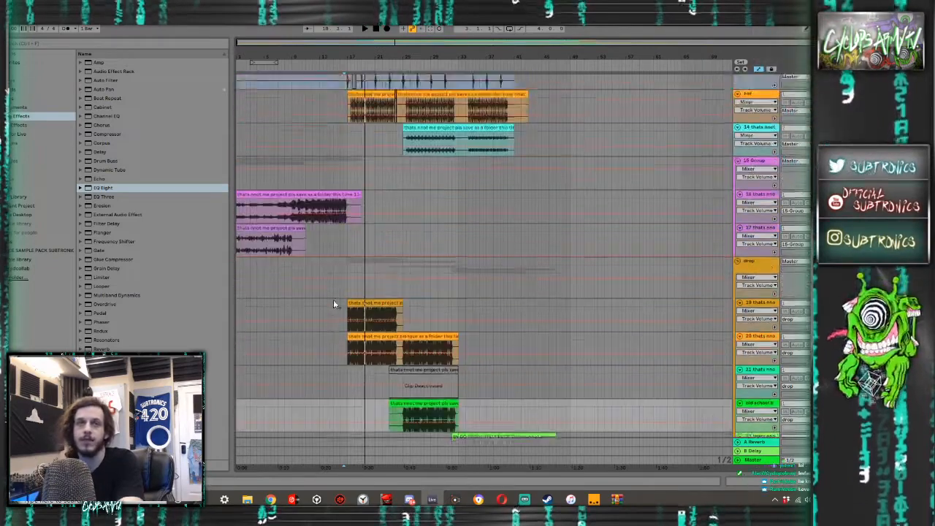
pyautogui.scroll(6, 340, 304)
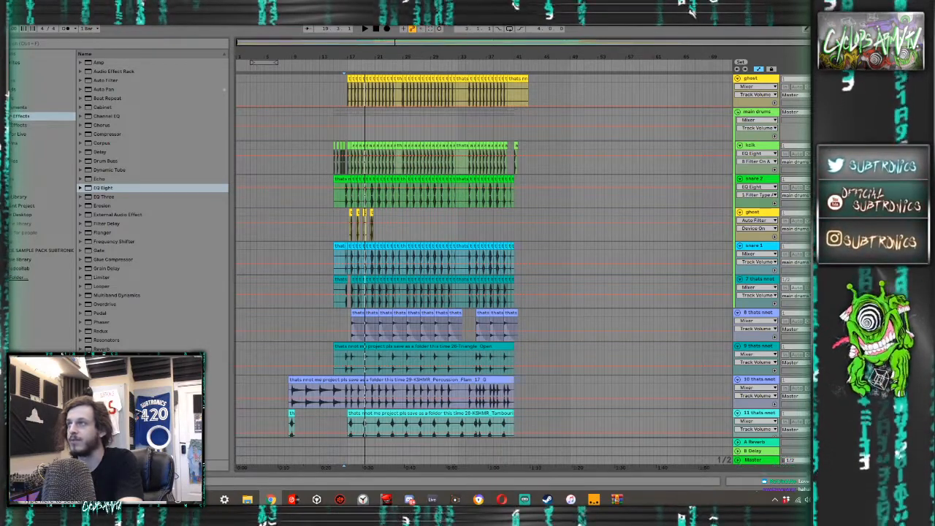
# - Switch to iTunes and dismiss its movie rental notice and version update offer
pyautogui.moveTo(934, 76)
pyautogui.mouseDown()
pyautogui.moveTo(822, 96)
pyautogui.moveTo(934, 79)
pyautogui.mouseUp()
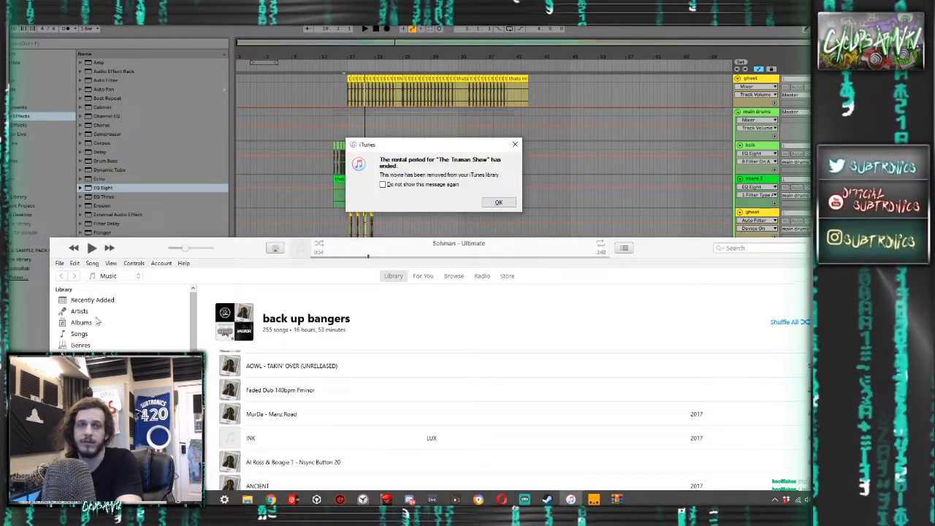
pyautogui.press('Return')
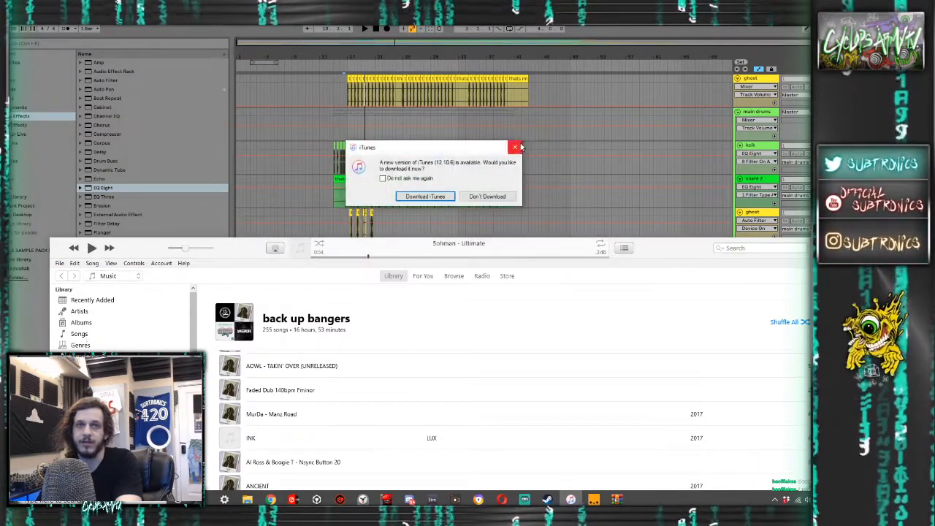
pyautogui.click(517, 147)
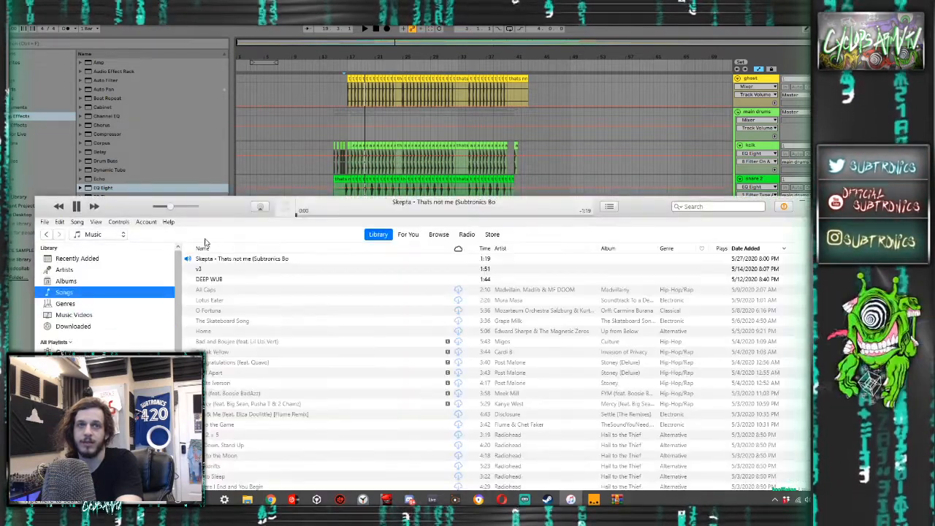
# - Pause the song "Skepta - Thats not me (Subtronics Bo" and close the iTunes window
pyautogui.click(222, 260)
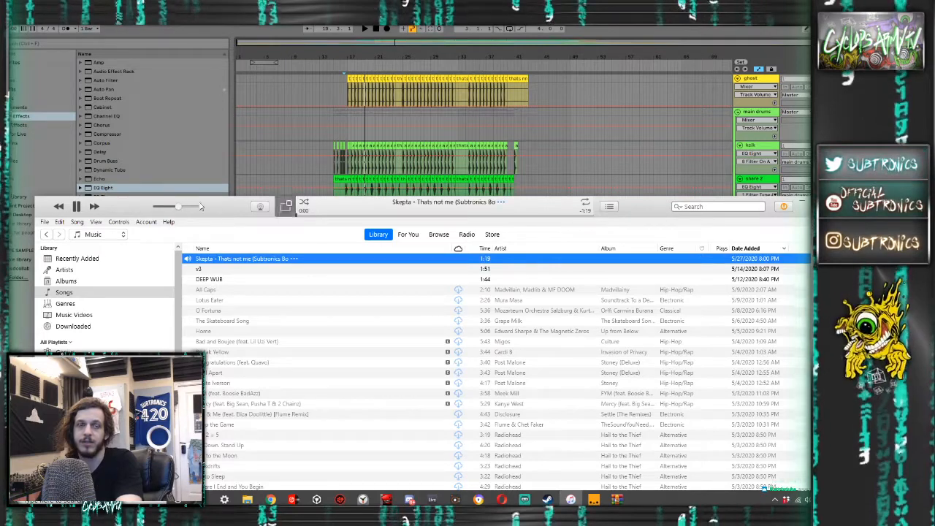
pyautogui.click(77, 207)
pyautogui.click(844, 201)
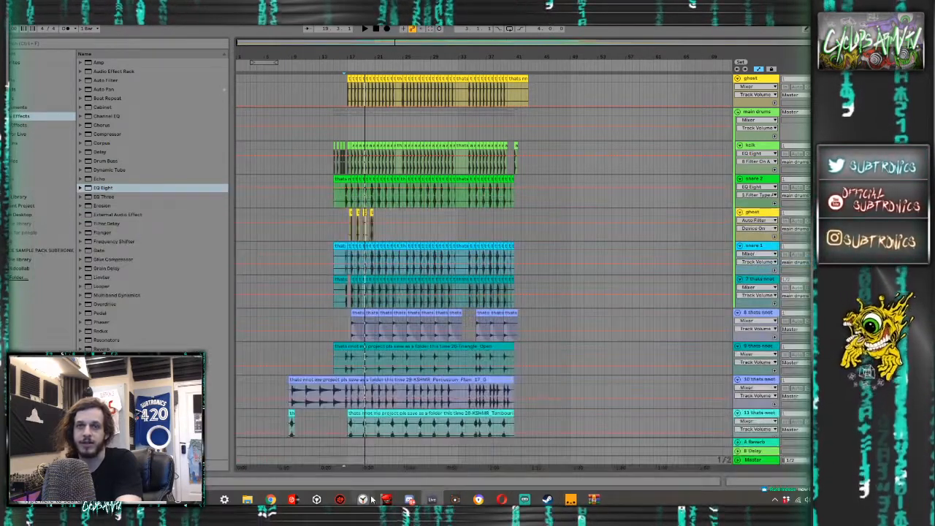
# - Relaunch iTunes, dismiss the rental notice and play "Skepta - Thats not me (Subtronics Bo"
pyautogui.press('super')
pyautogui.write('itunes')
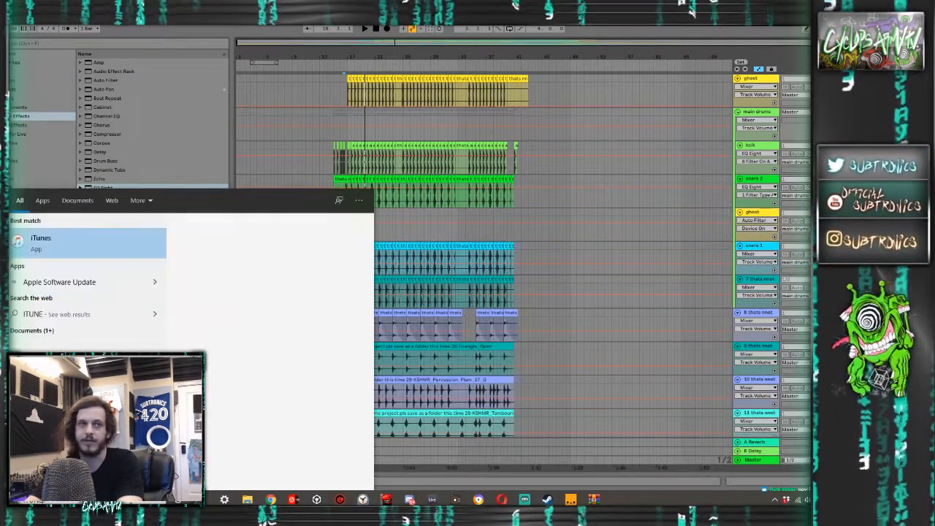
pyautogui.press('Return')
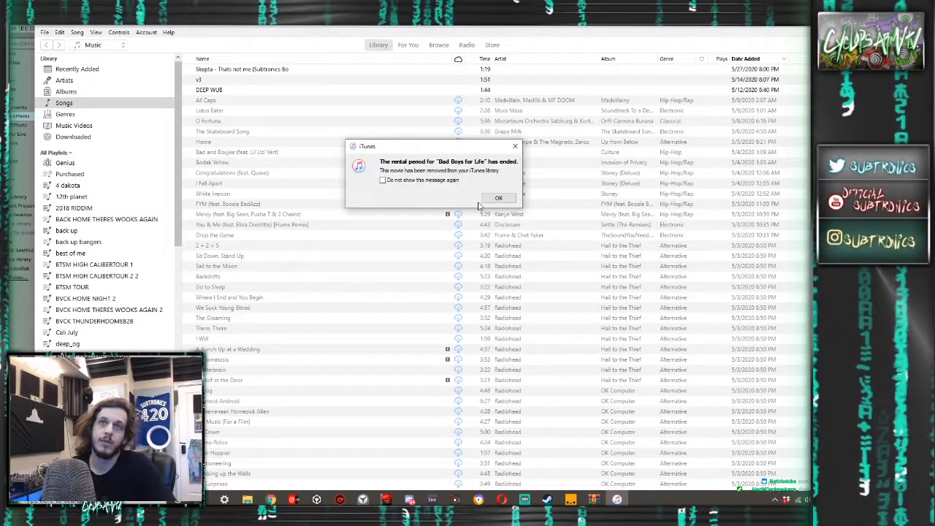
pyautogui.click(499, 198)
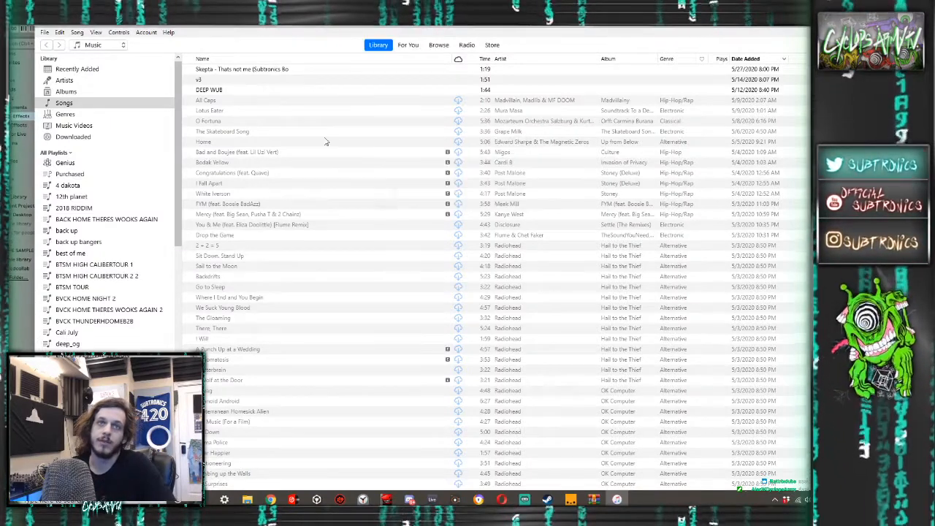
pyautogui.click(478, 194)
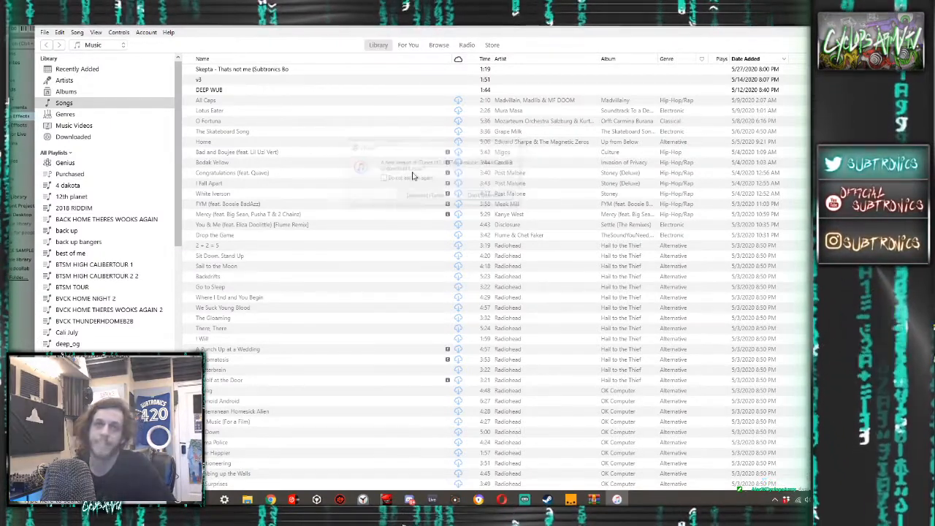
pyautogui.doubleClick(234, 70)
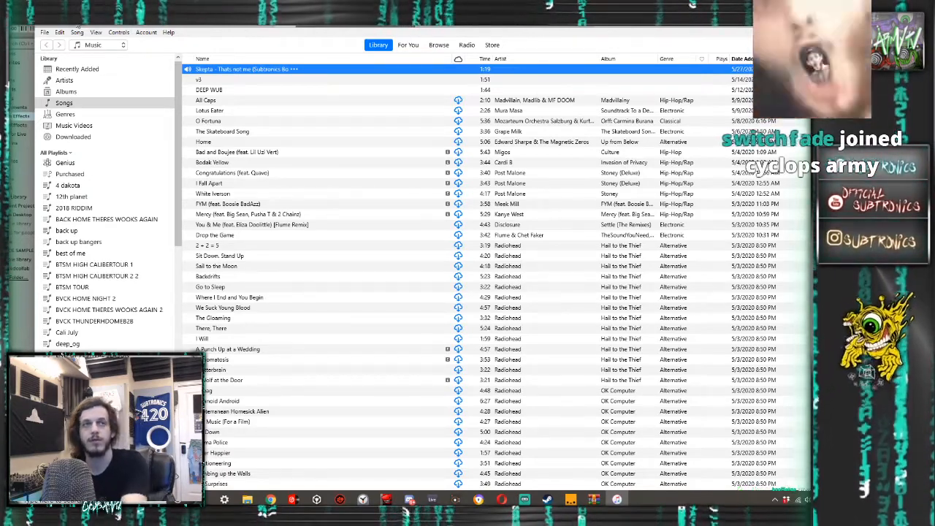
# - Return to Ableton Live, turn off EQ Eight on the kick track and play back the drop
pyautogui.hotkey('alt', 'Tab')
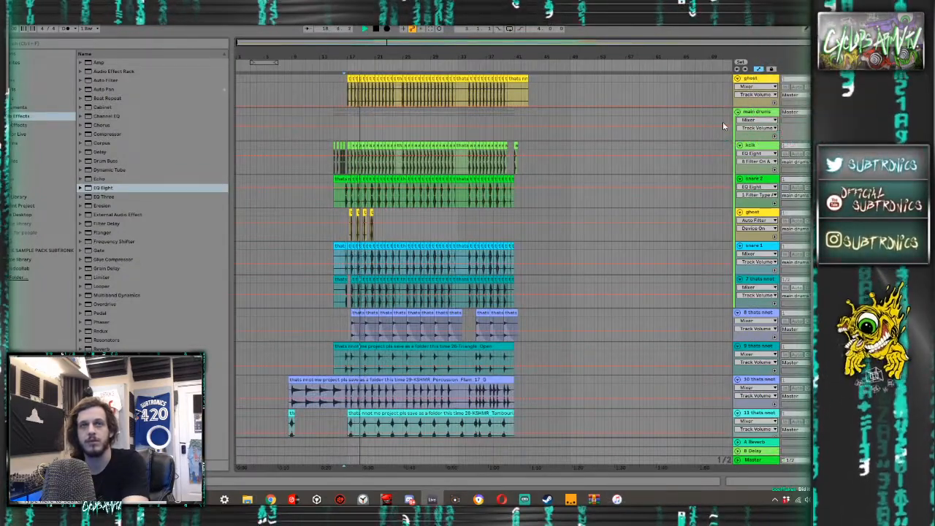
pyautogui.click(765, 147)
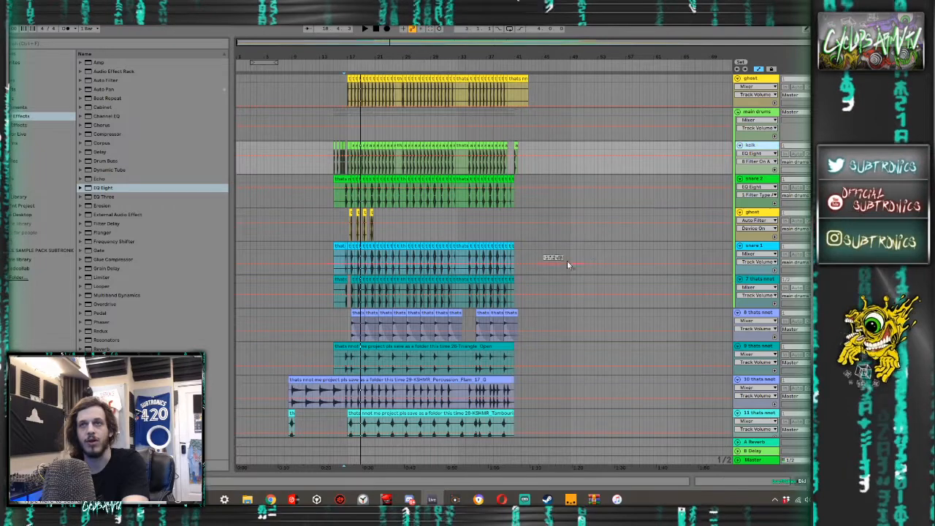
pyautogui.doubleClick(755, 148)
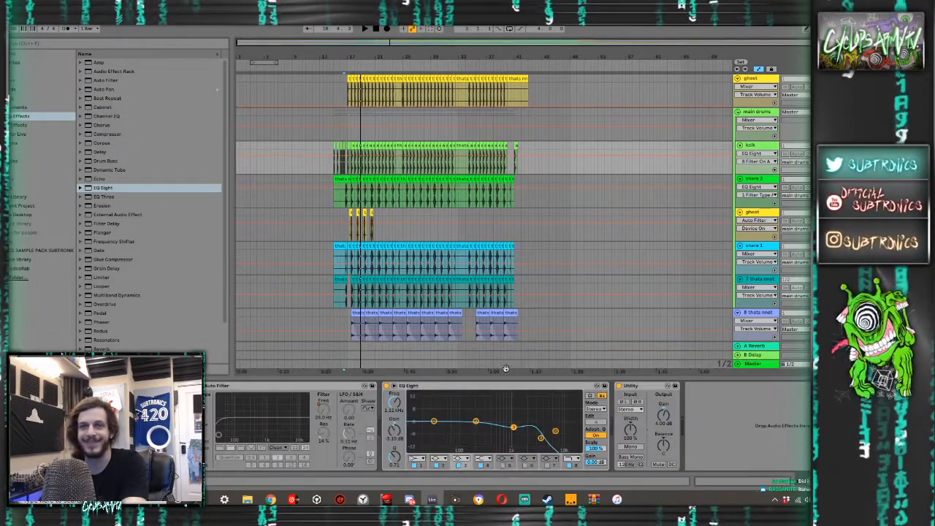
pyautogui.click(392, 386)
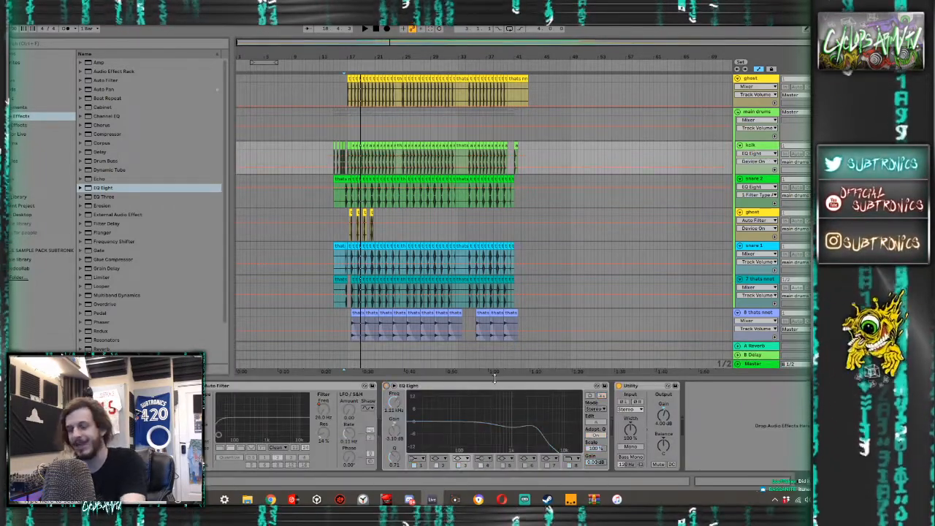
pyautogui.press('space')
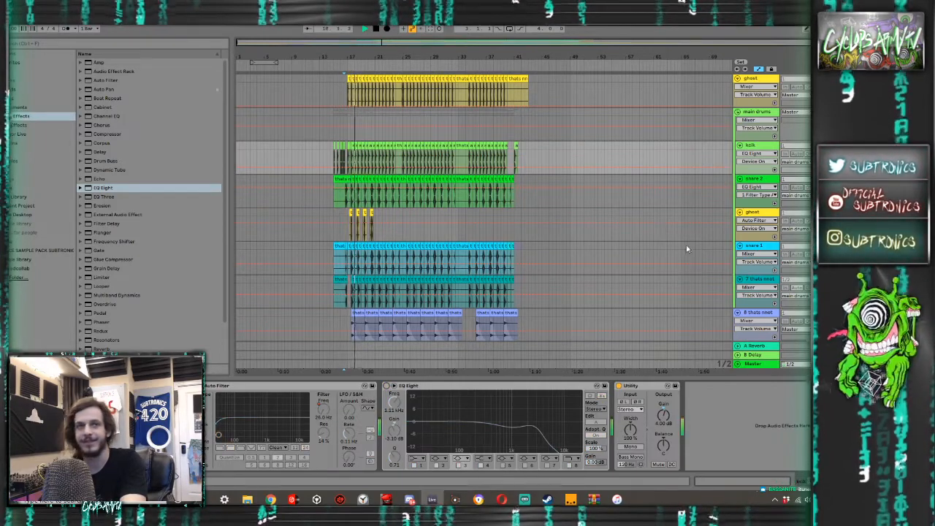
# - Hide the automation lanes and select a clip around bar 18 on track 7
pyautogui.scroll(-2, 688, 248)
pyautogui.scroll(4, 363, 258)
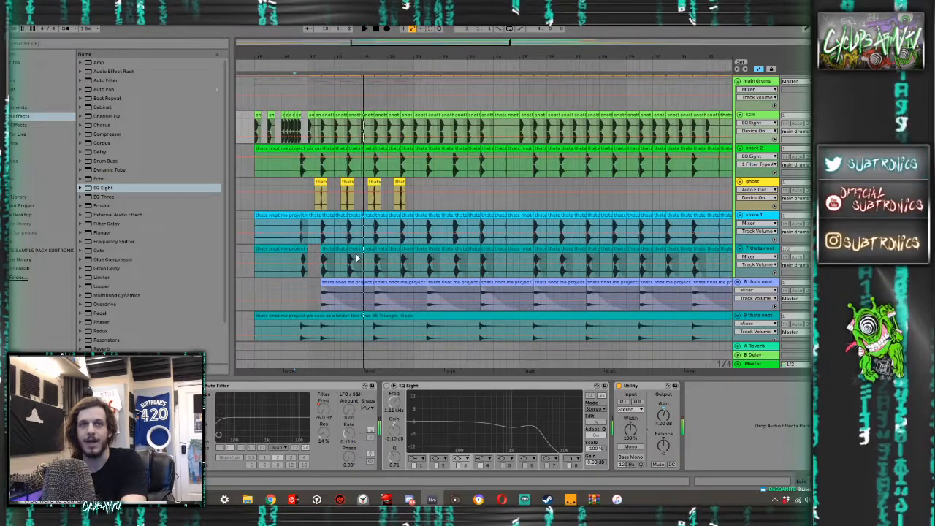
pyautogui.scroll(3, 278, 261)
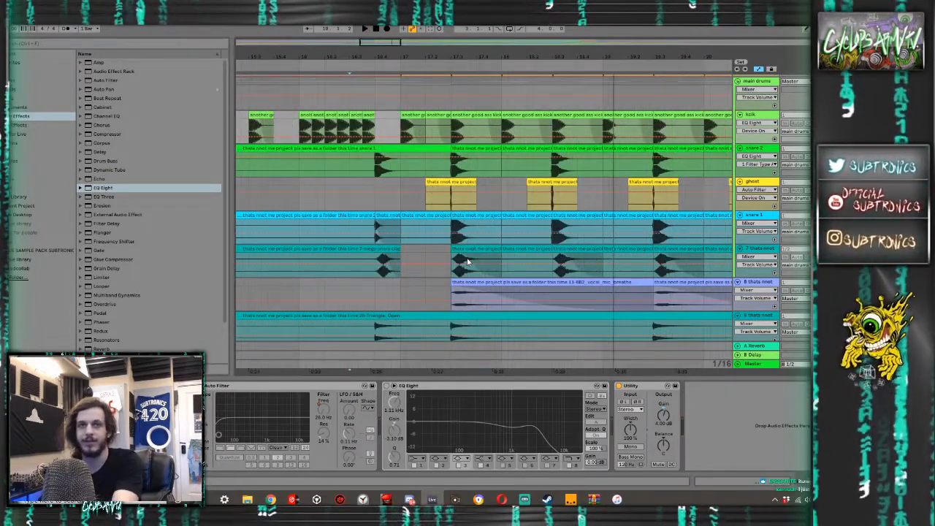
pyautogui.press('a')
pyautogui.click(563, 266)
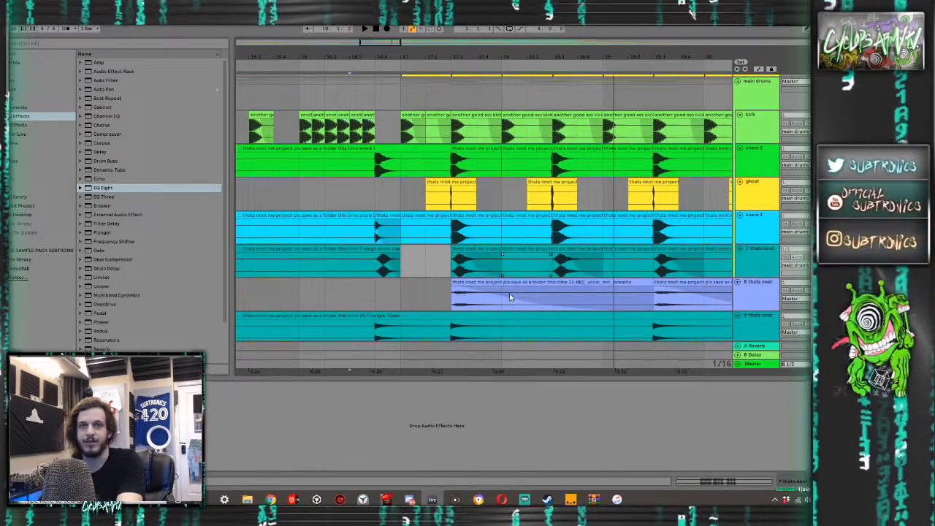
# - Switch to iTunes, lower its window to uncover the arrangement and jump the Skepta track back a few seconds
pyautogui.click(616, 499)
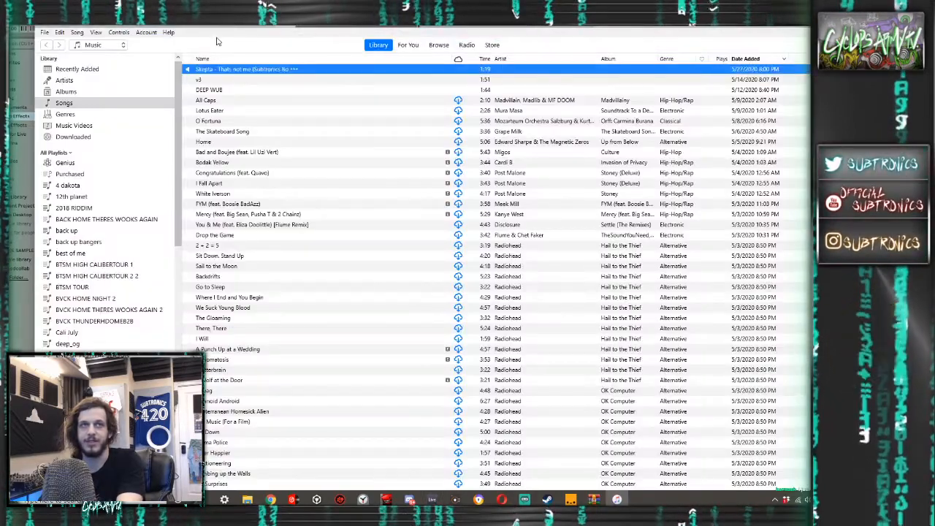
pyautogui.moveTo(217, 42); pyautogui.dragTo(224, 431)
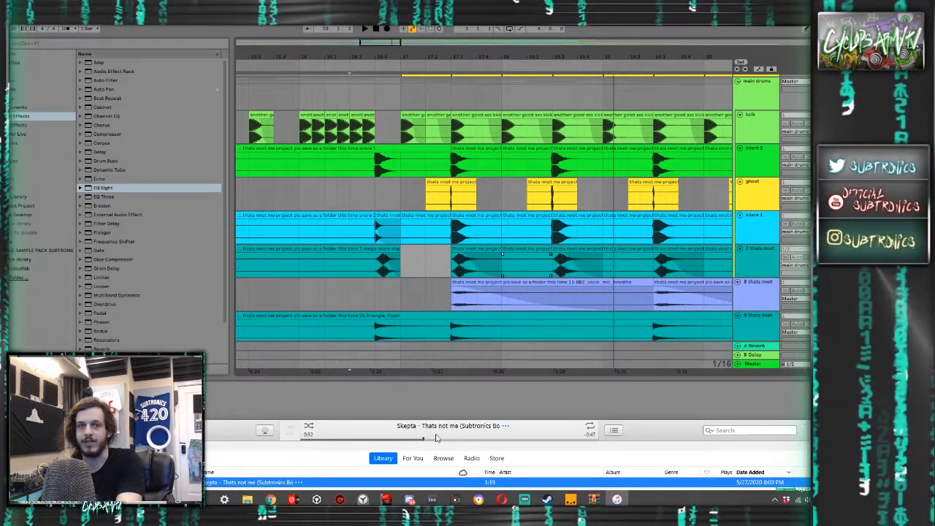
pyautogui.click(406, 440)
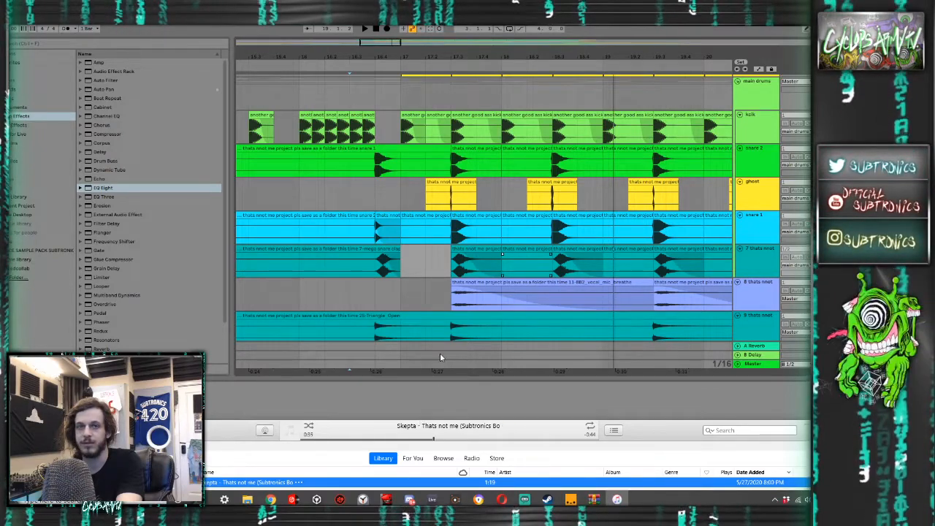
# - Return to Ableton Live and audition the opening of the drop repeatedly from bar 17
pyautogui.click(400, 295)
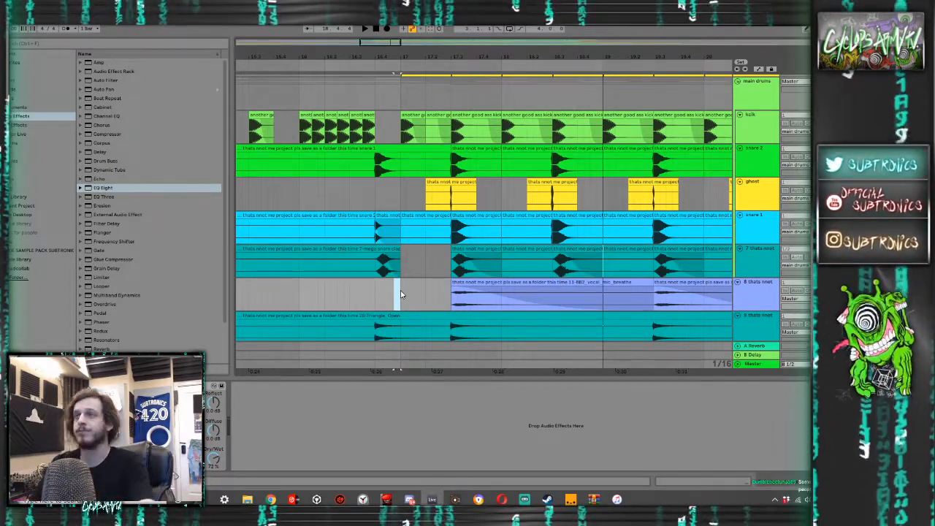
pyautogui.click(399, 294)
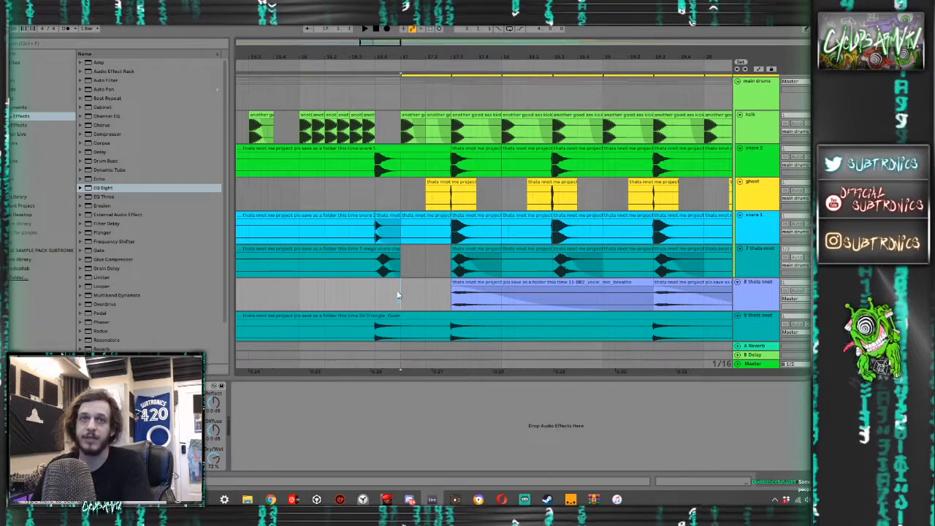
pyautogui.click(473, 269)
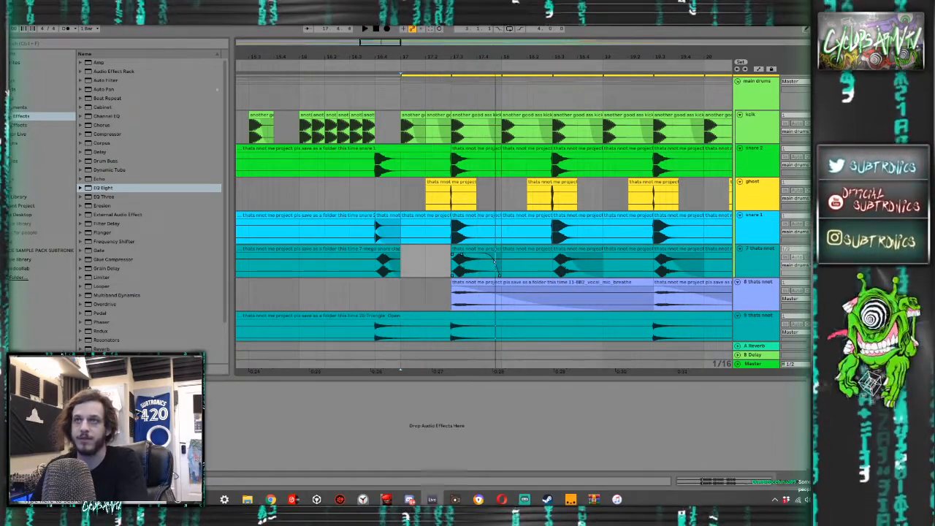
pyautogui.press('space')
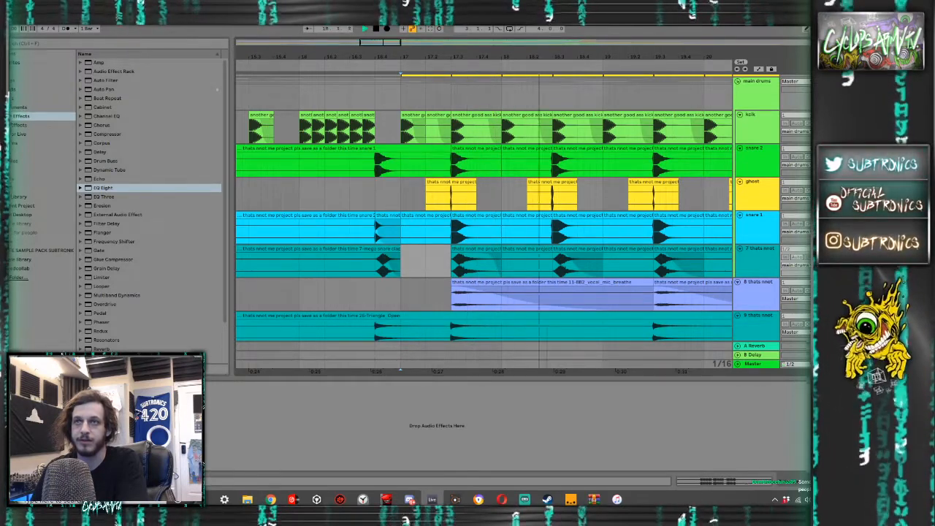
pyautogui.press('space')
pyautogui.press('space')
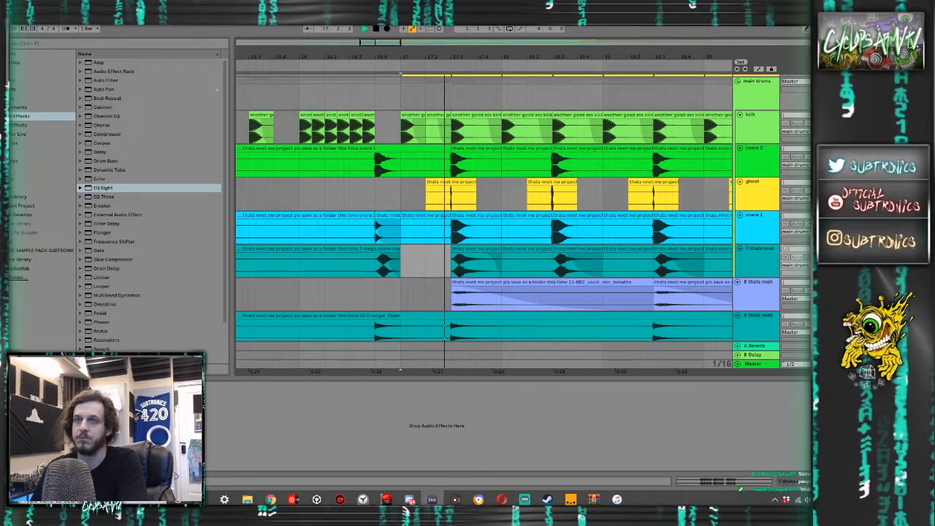
pyautogui.press('space')
pyautogui.press('space')
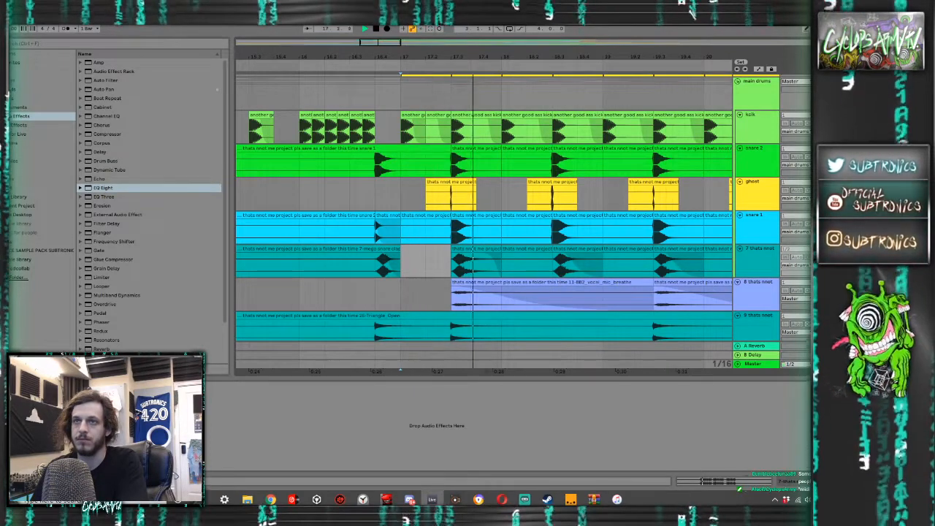
pyautogui.press('space')
pyautogui.press('space')
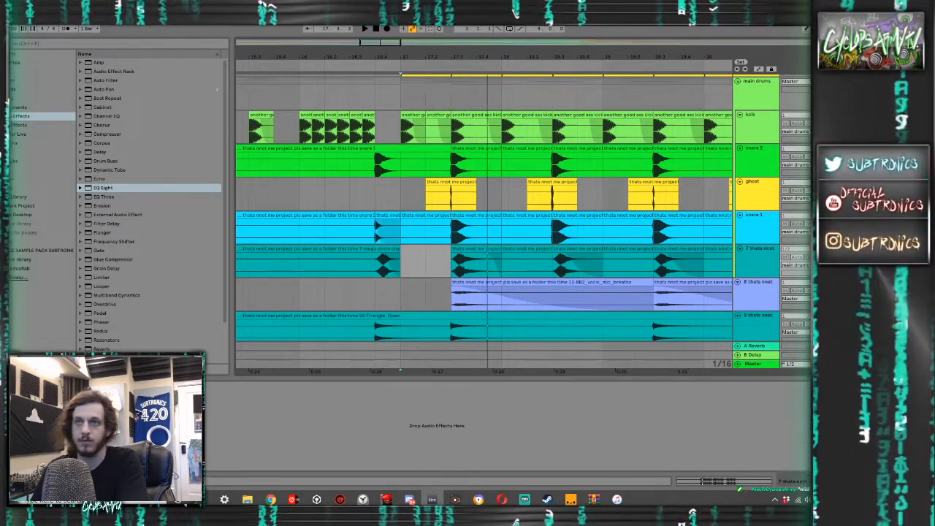
pyautogui.press('space')
pyautogui.press('space')
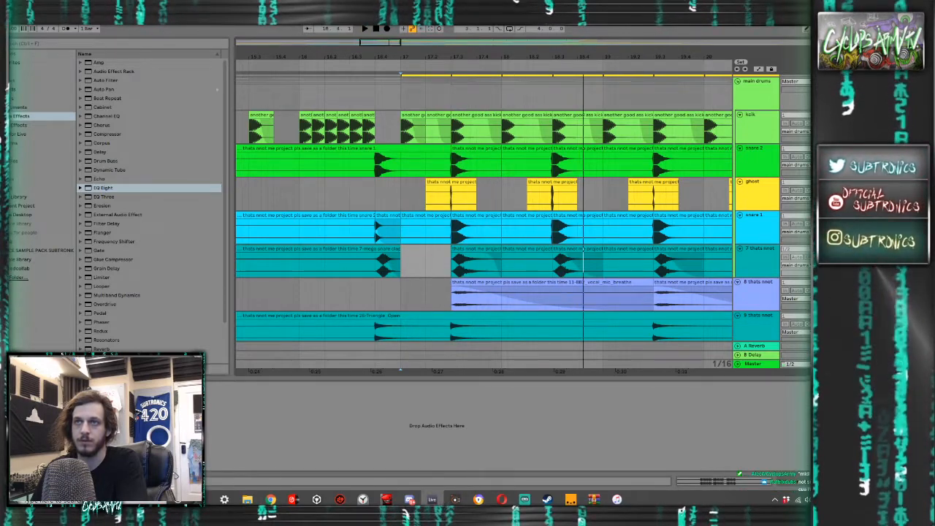
pyautogui.press('space')
pyautogui.press('space')
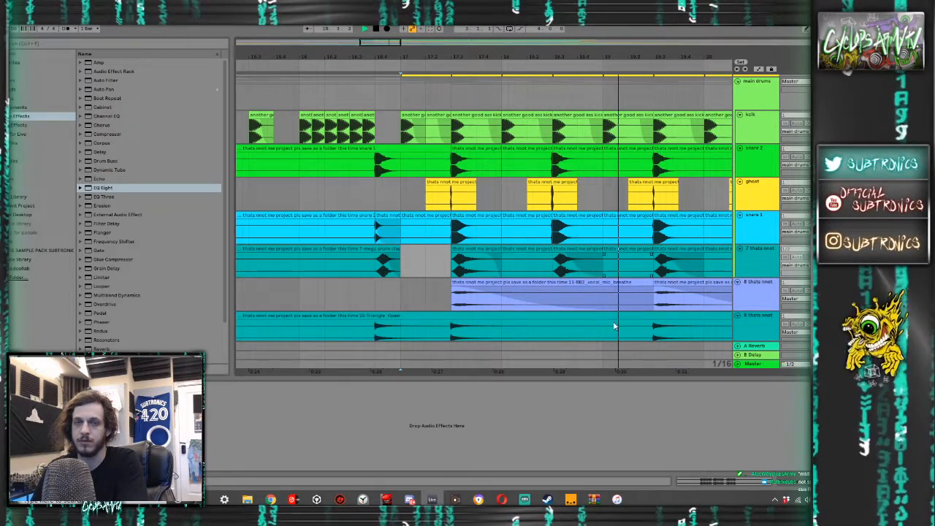
# - Listen to the Skepta track in iTunes again, and play the arrangement from just before bar 17 to compare
pyautogui.click(625, 501)
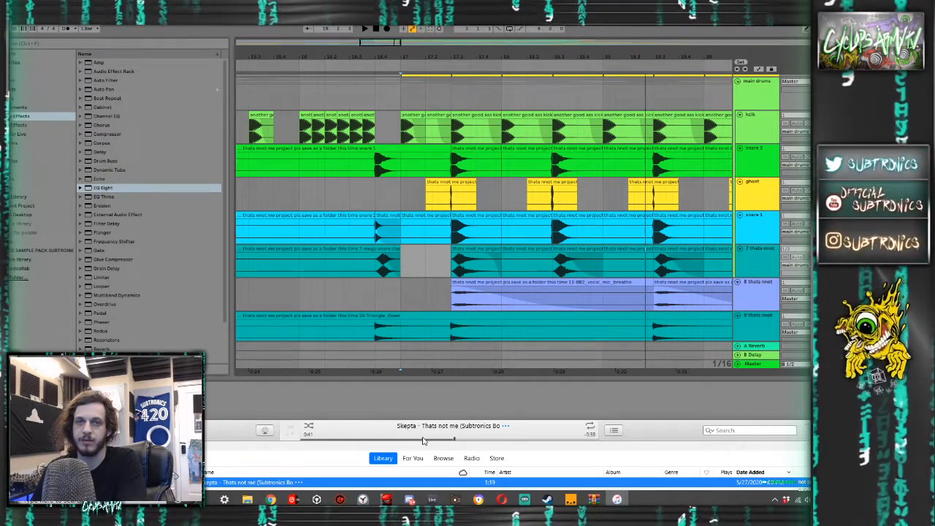
pyautogui.click(394, 300)
pyautogui.press('space')
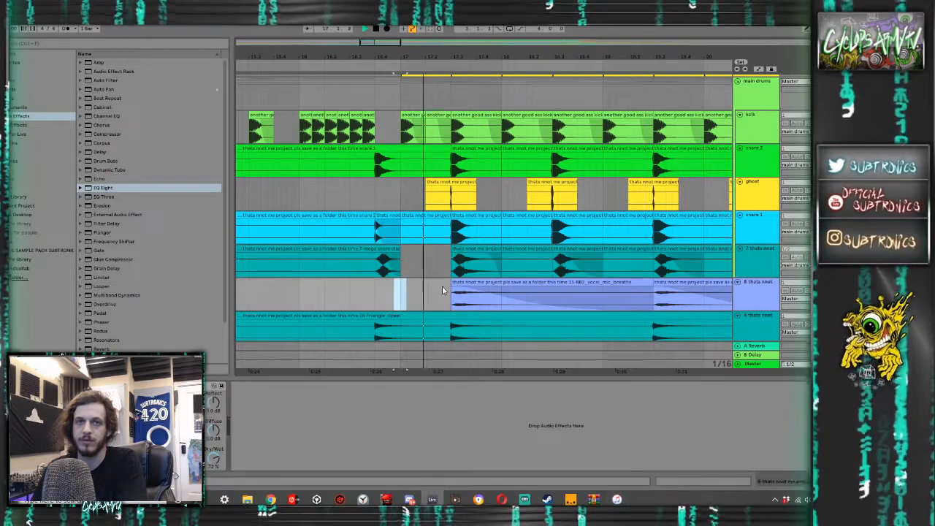
# - Stop playback and extend the clip starting at 17.3 on track 7 so it ends at 18.3
pyautogui.press('space')
pyautogui.click(496, 263)
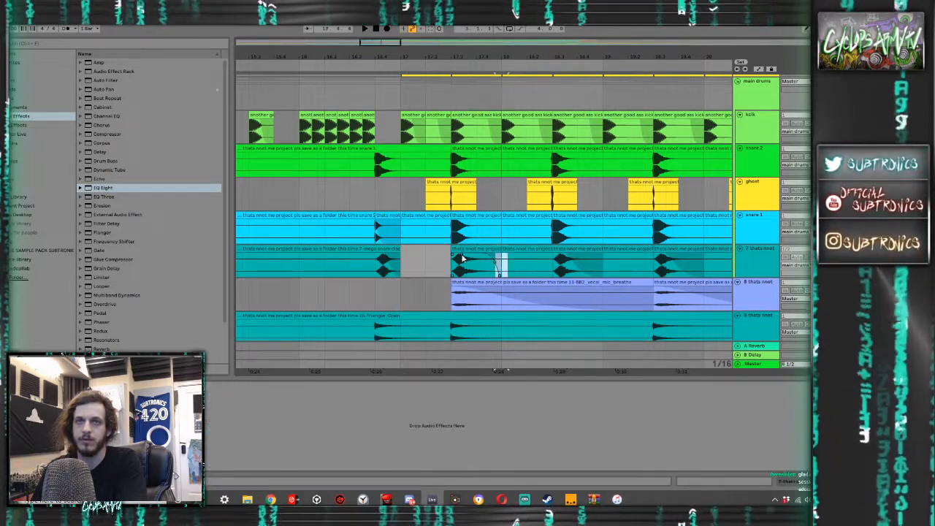
pyautogui.moveTo(503, 253); pyautogui.dragTo(552, 251)
pyautogui.click(488, 250)
# - Audition the drop with the extended track 7 clip active and then deactivated, and reactivate the clip
pyautogui.press('space')
pyautogui.press('space')
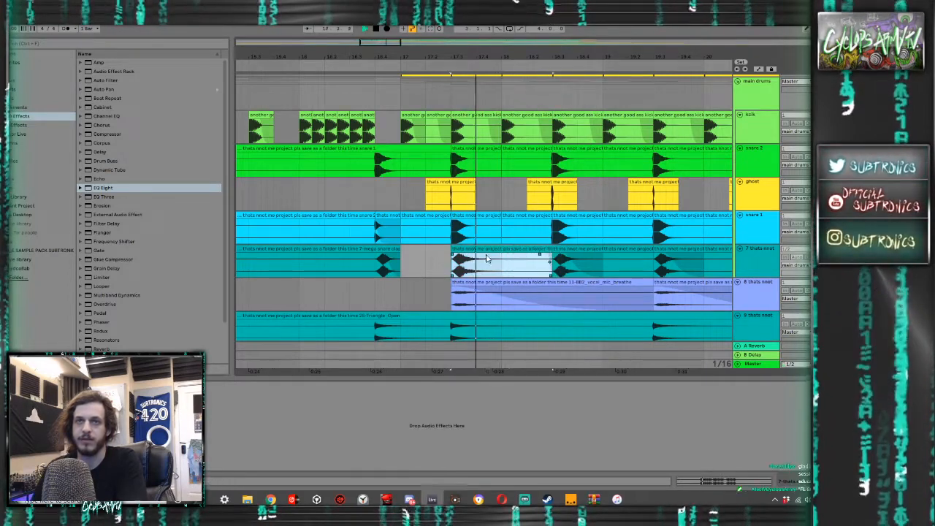
pyautogui.press('space')
pyautogui.press('0')
pyautogui.press('space')
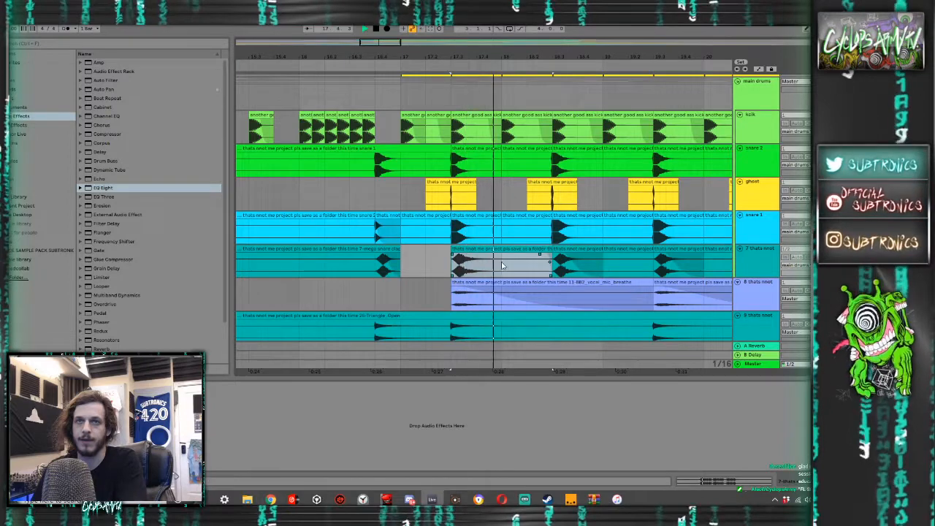
pyautogui.press('space')
pyautogui.press('0')
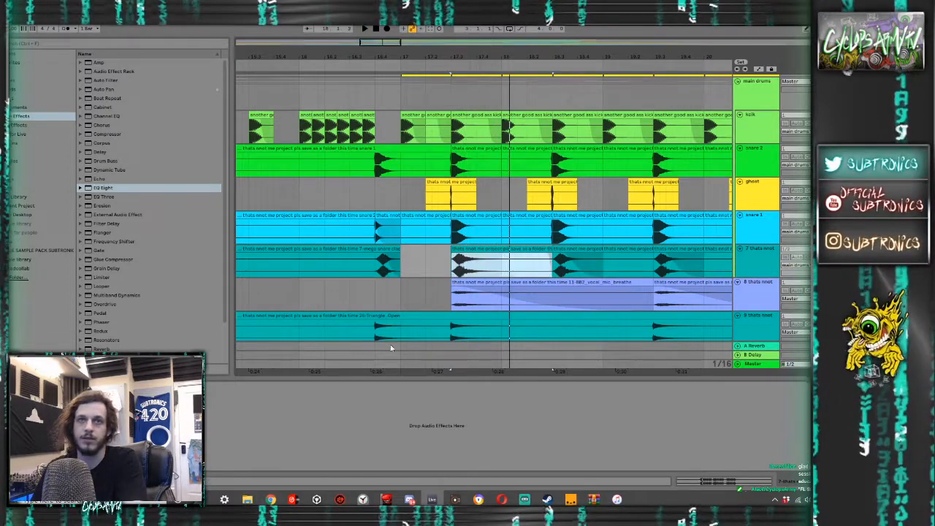
# - Browse the favourites and open the Snare_Tails folder inside the Snares folder of Wicked Drum Hits
pyautogui.click(36, 63)
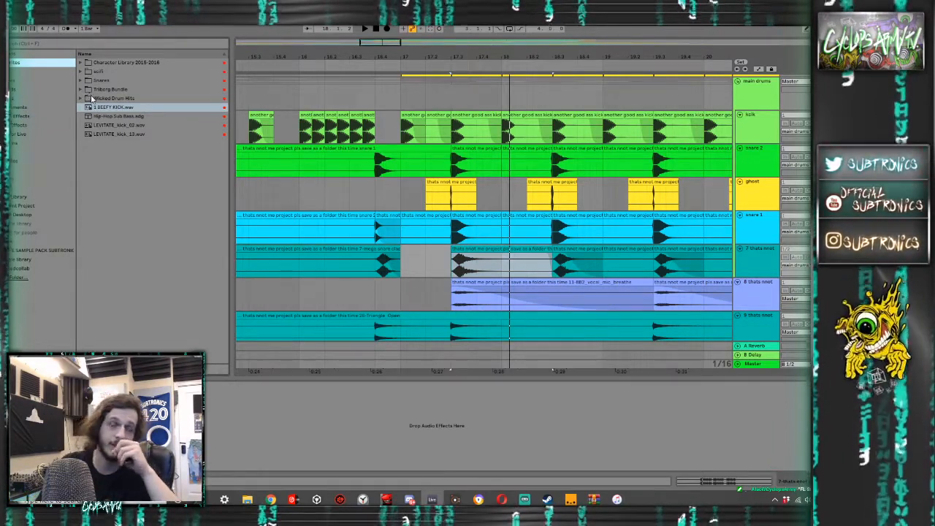
pyautogui.click(80, 81)
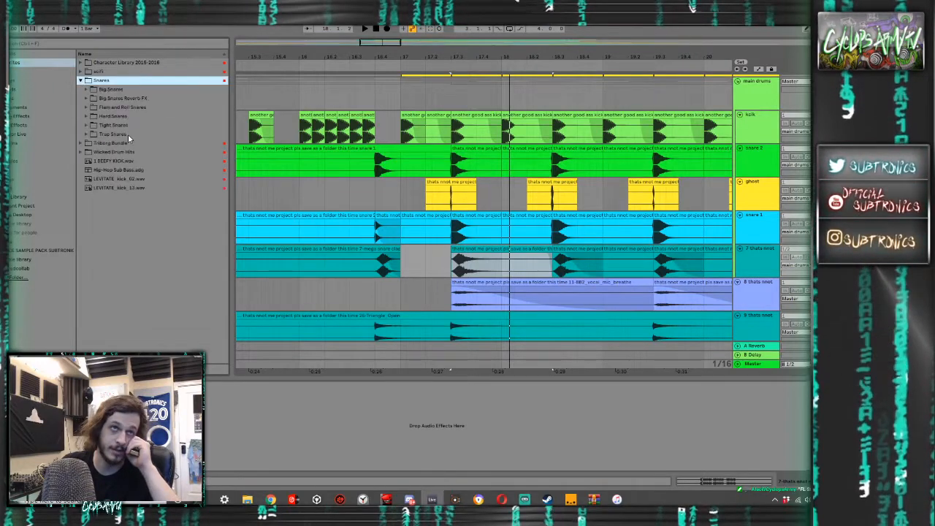
pyautogui.click(80, 71)
pyautogui.click(80, 72)
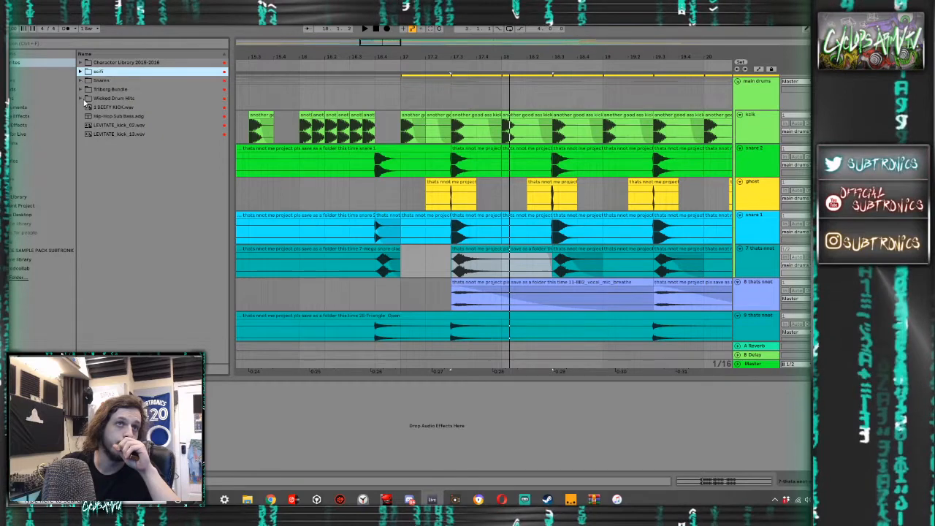
pyautogui.click(81, 98)
pyautogui.click(85, 143)
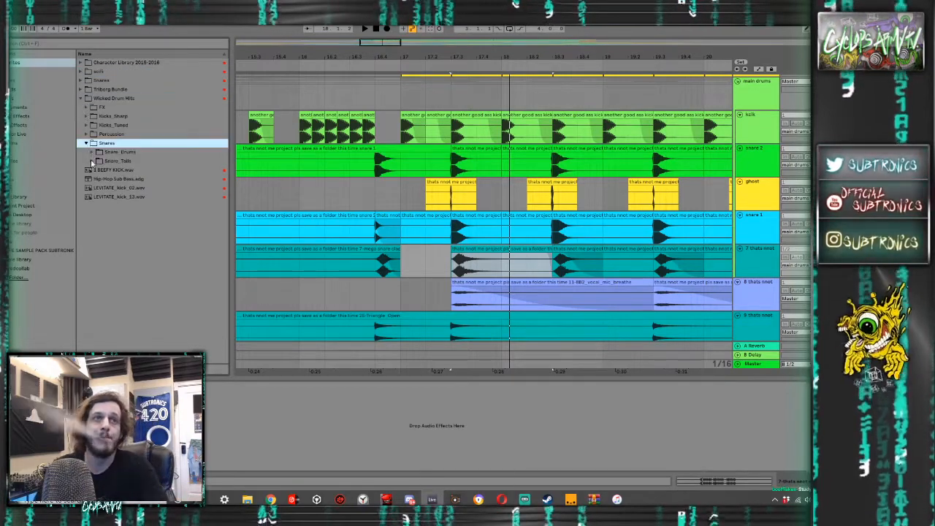
pyautogui.click(92, 161)
# - Preview the WDH snare tail samples in the Snare_Tails folder
pyautogui.click(128, 170)
pyautogui.click(129, 188)
pyautogui.click(131, 197)
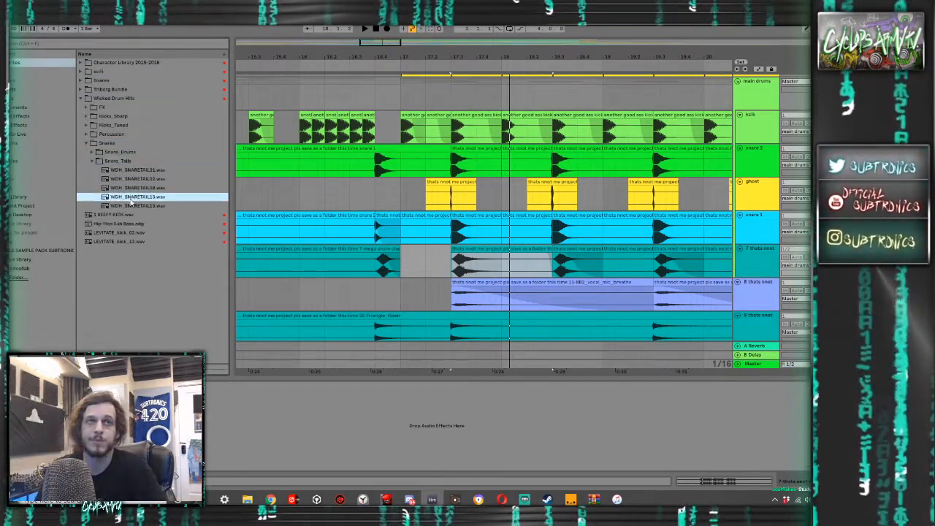
pyautogui.click(132, 205)
# - Insert an audio track below track 7, compare the snare tails again, and place WDH_SNARETAIL15.wav on it at 17.3
pyautogui.click(764, 255)
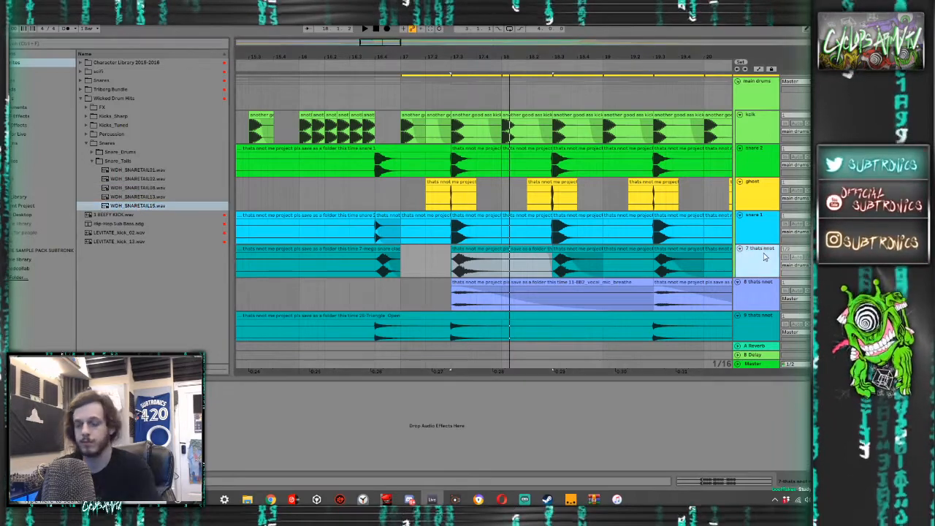
pyautogui.hotkey('ctrl', 't')
pyautogui.click(132, 198)
pyautogui.click(131, 188)
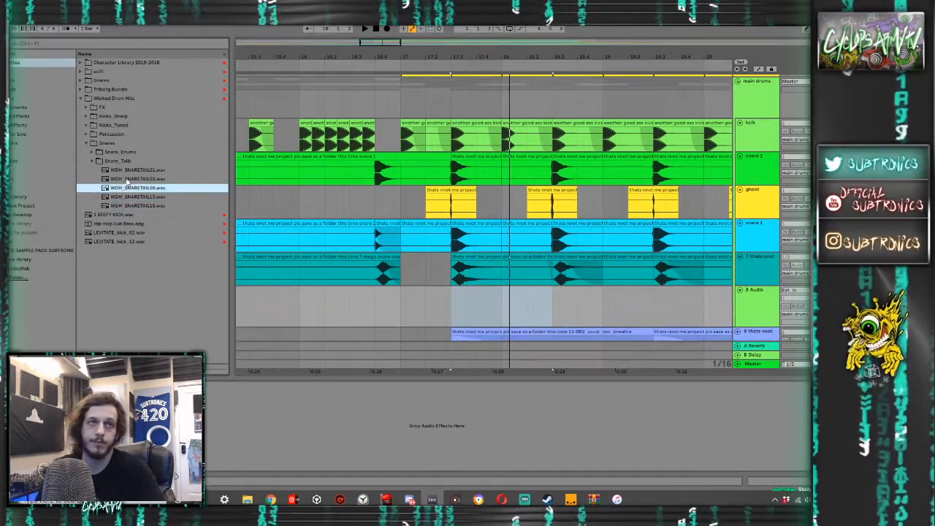
pyautogui.click(132, 180)
pyautogui.click(132, 172)
pyautogui.click(132, 180)
pyautogui.click(131, 206)
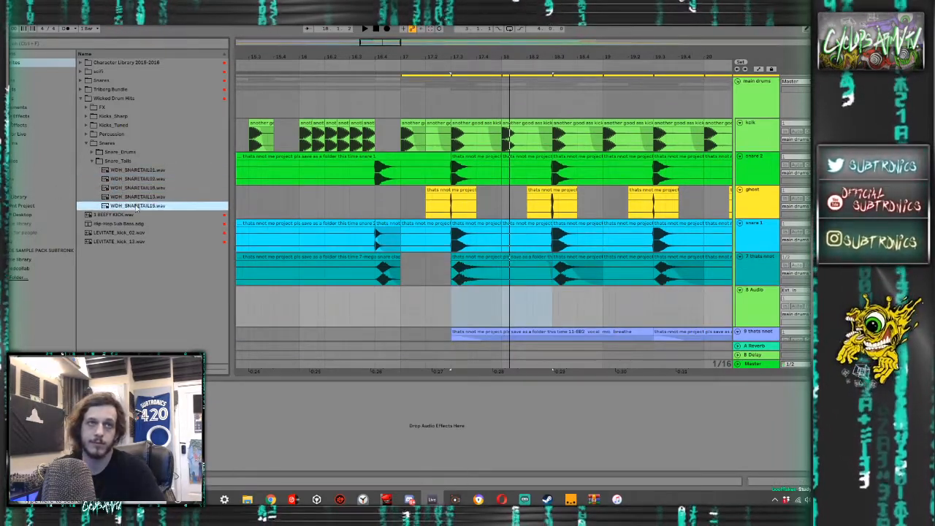
pyautogui.moveTo(132, 205); pyautogui.dragTo(456, 293)
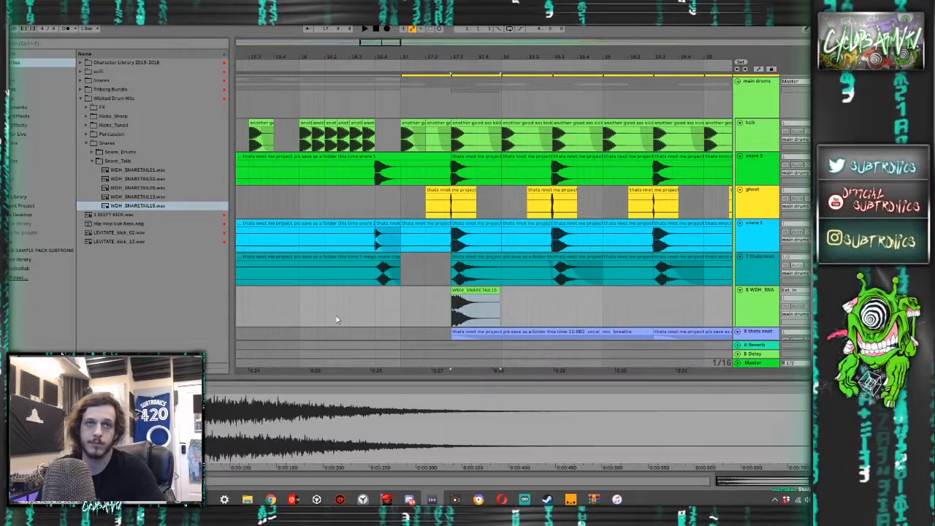
# - Lower the pitch of the WDH_SNARETAIL15 clip while auditioning it, and trim the clip's end to bar 18
pyautogui.moveTo(55, 449); pyautogui.dragTo(55, 471)
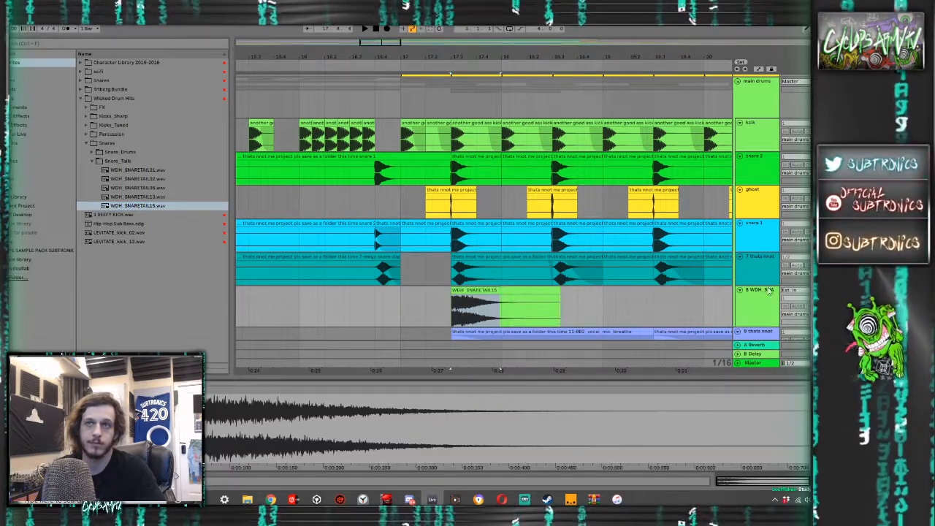
pyautogui.press('space')
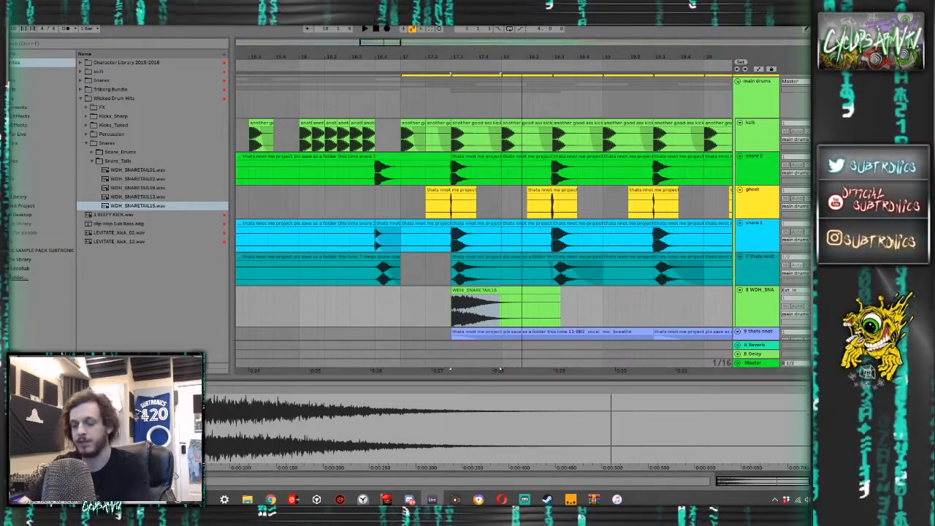
pyautogui.press('Return')
pyautogui.press('space')
pyautogui.press('space')
pyautogui.press('space')
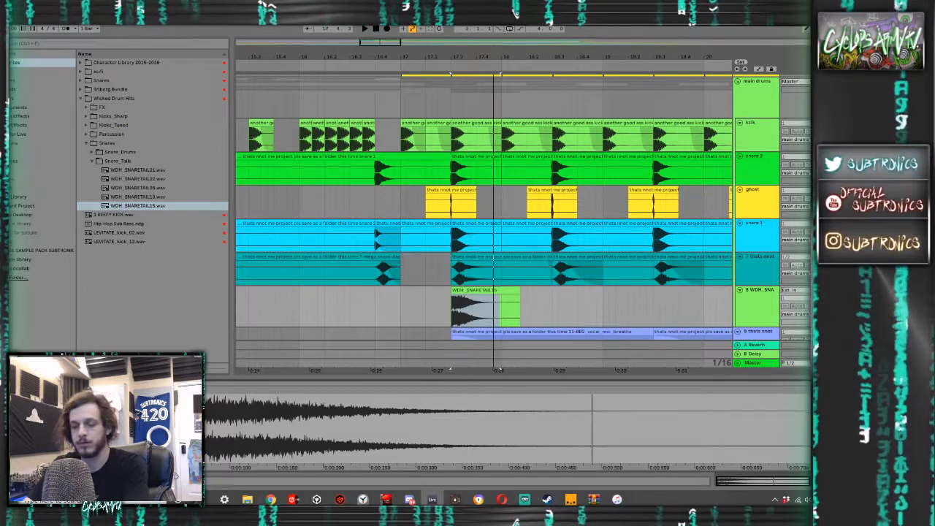
pyautogui.press('space')
pyautogui.press('space')
pyautogui.press('space')
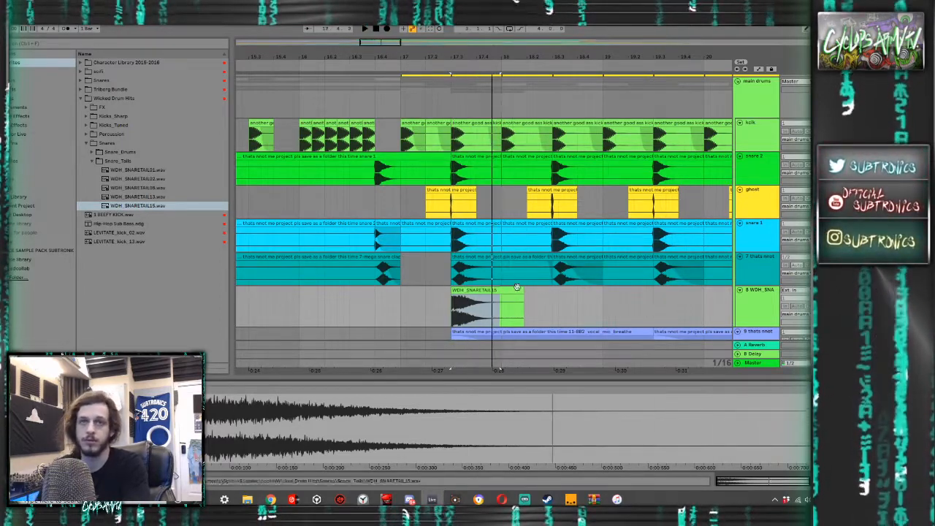
pyautogui.moveTo(517, 287); pyautogui.dragTo(502, 289)
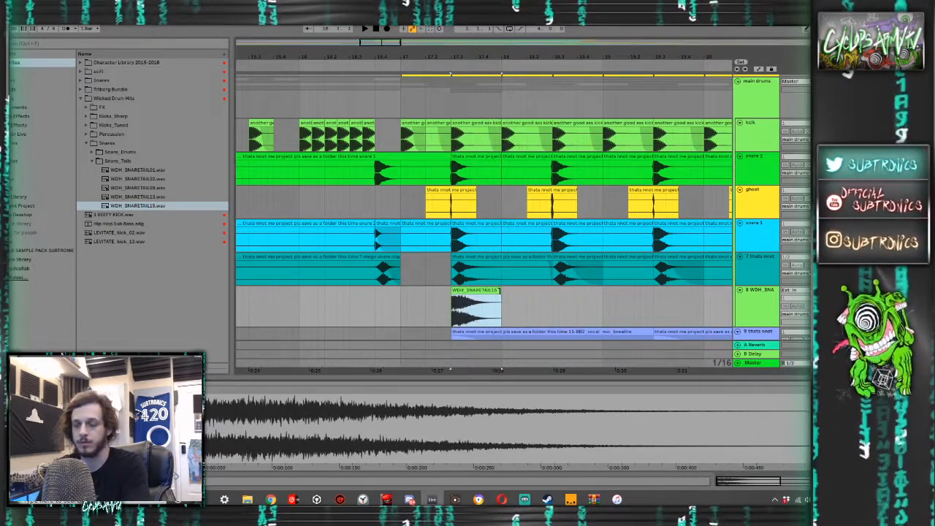
# - Add the Reverb audio effect to the snare tail track and audition the drop with it
pyautogui.click(21, 117)
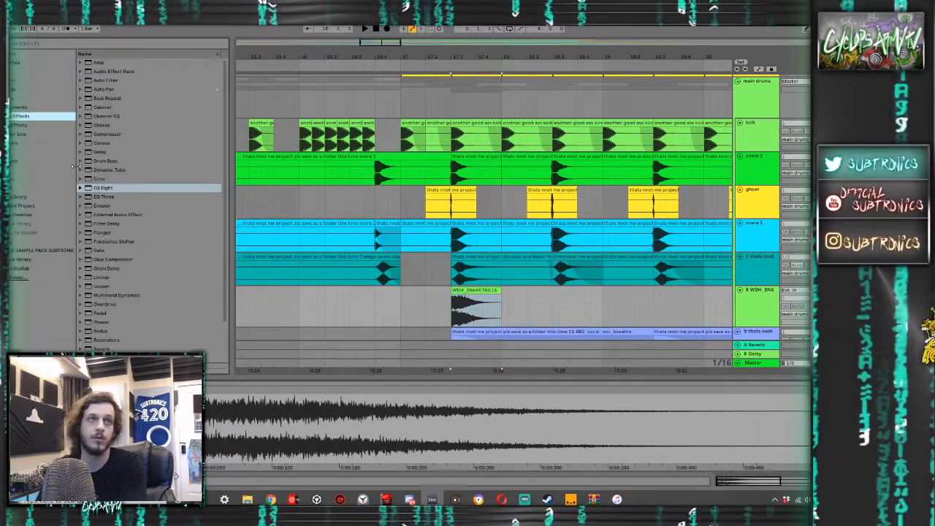
pyautogui.scroll(-2, 99, 312)
pyautogui.doubleClick(102, 304)
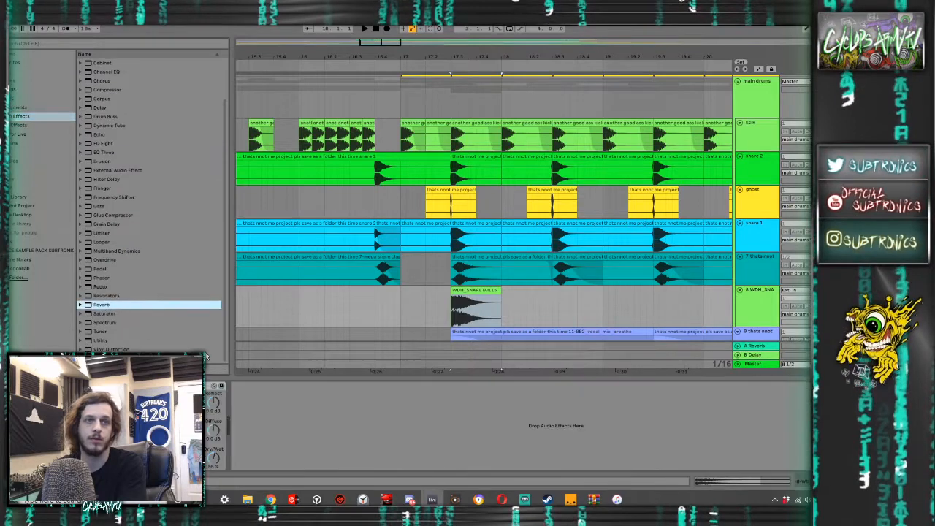
pyautogui.press('space')
pyautogui.press('space')
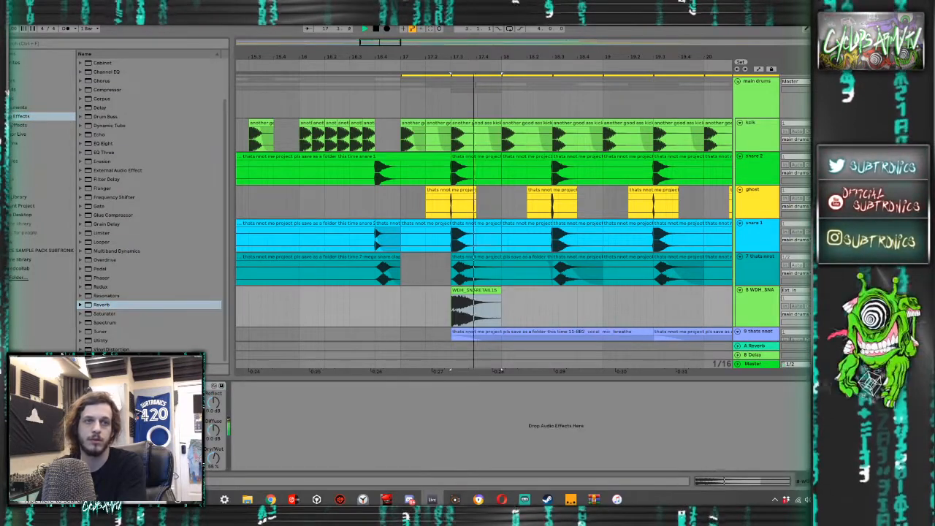
pyautogui.press('space')
pyautogui.press('space')
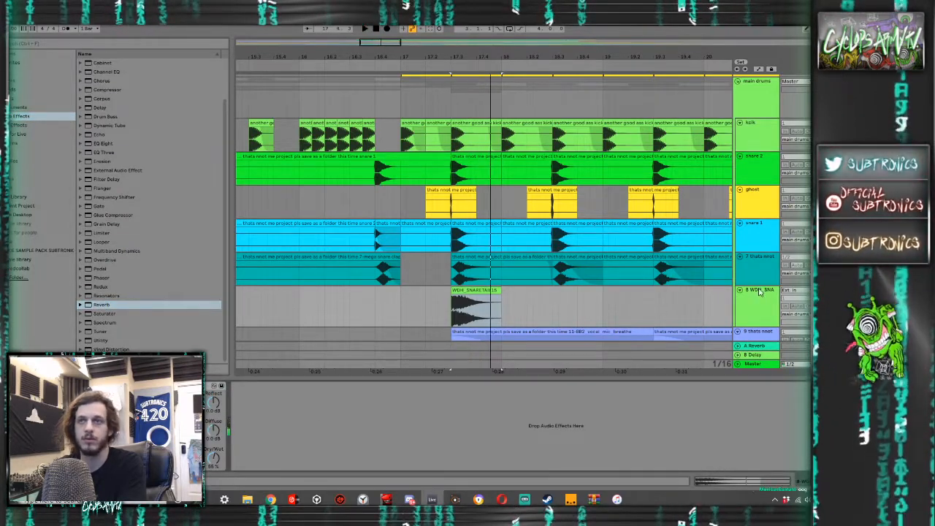
# - Freeze and flatten the snare tail track, and cut away the rendered audio after bar 18
pyautogui.rightClick(760, 293)
pyautogui.click(764, 348)
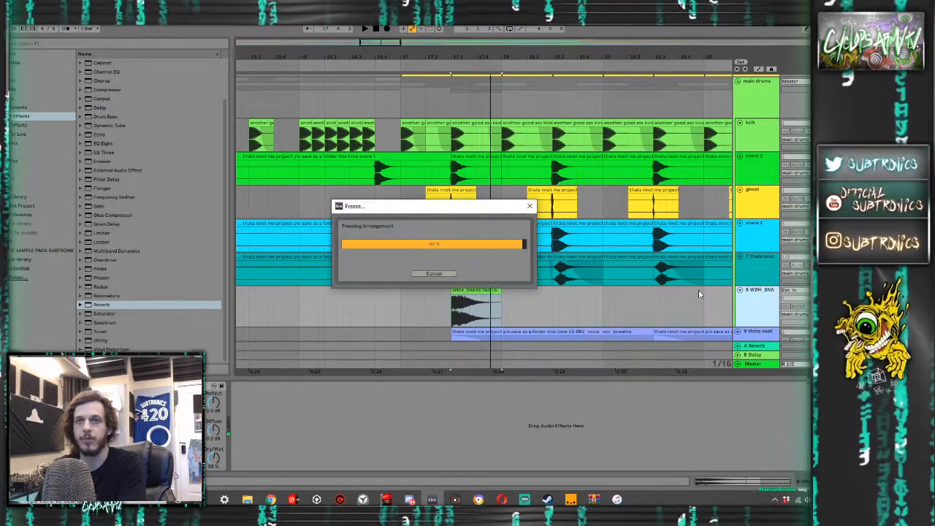
pyautogui.rightClick(768, 295)
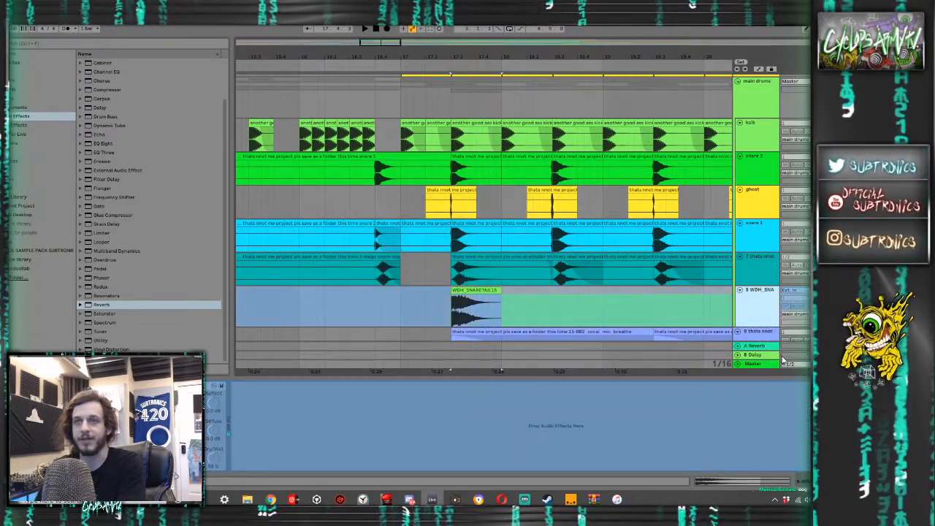
pyautogui.click(498, 298)
pyautogui.hotkey('ctrl', 'e')
pyautogui.press('Delete')
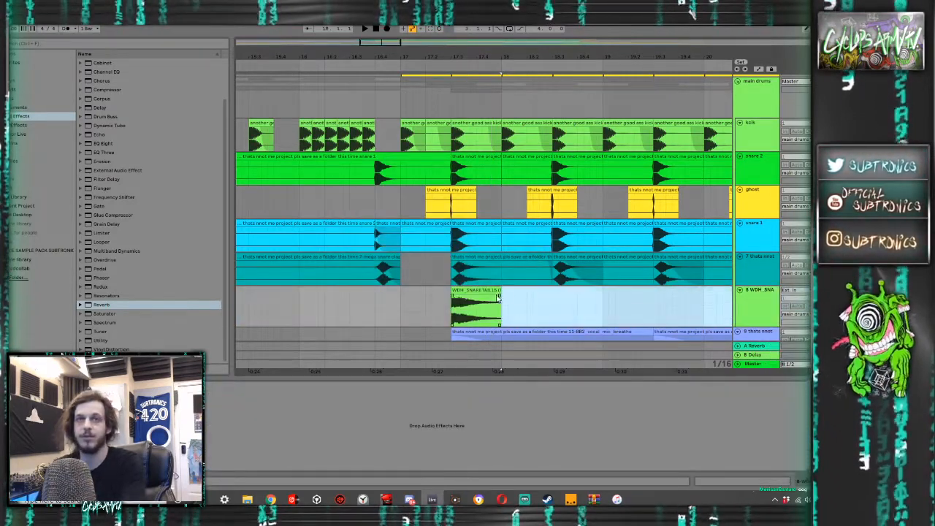
# - Give the flattened snare tail clip a long fade-out ending at bar 18 and audition it with the drums
pyautogui.moveTo(450, 311); pyautogui.dragTo(394, 313)
pyautogui.moveTo(499, 295)
pyautogui.mouseDown()
pyautogui.moveTo(421, 309)
pyautogui.moveTo(463, 300)
pyautogui.mouseUp()
pyautogui.click(445, 306)
pyautogui.press('space')
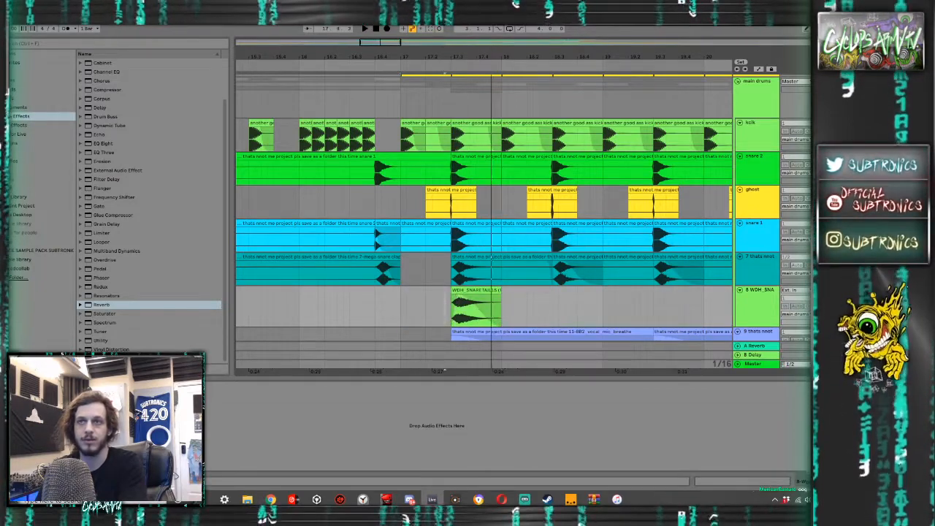
pyautogui.press('space')
pyautogui.press('space')
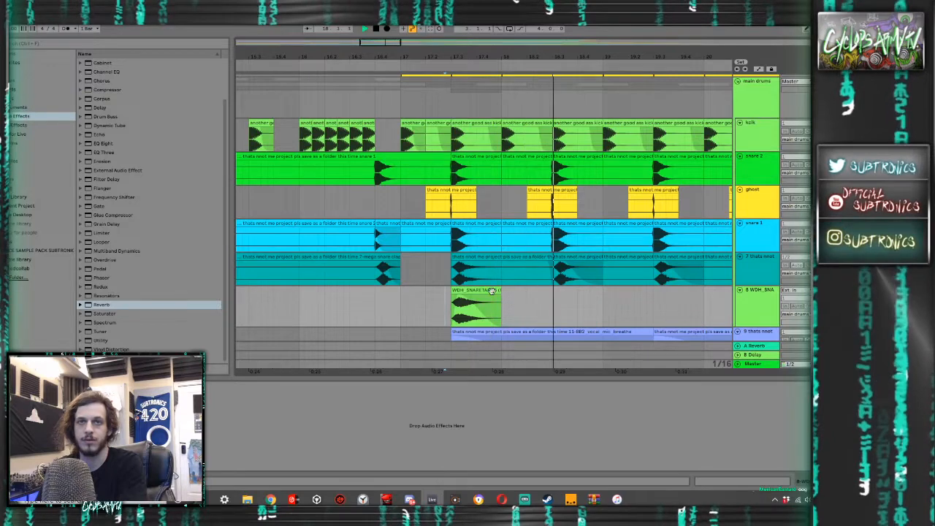
pyautogui.click(389, 301)
pyautogui.press('space')
pyautogui.press('space')
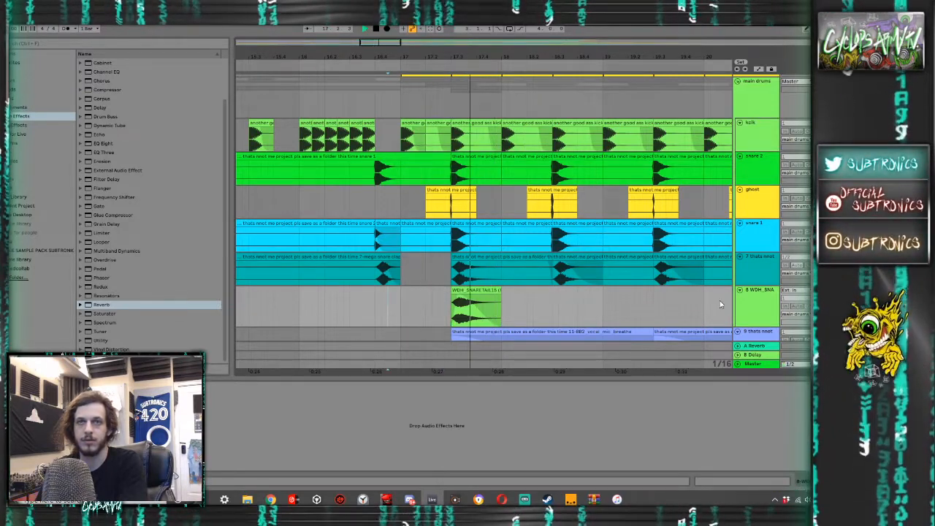
# - Duplicate the snare tail's 17.3 to 18.3 section so the clip repeats at 18.3, and play it back
pyautogui.moveTo(549, 297); pyautogui.dragTo(447, 296)
pyautogui.press('space')
pyautogui.hotkey('ctrl', 'd')
pyautogui.click(420, 301)
pyautogui.press('space')
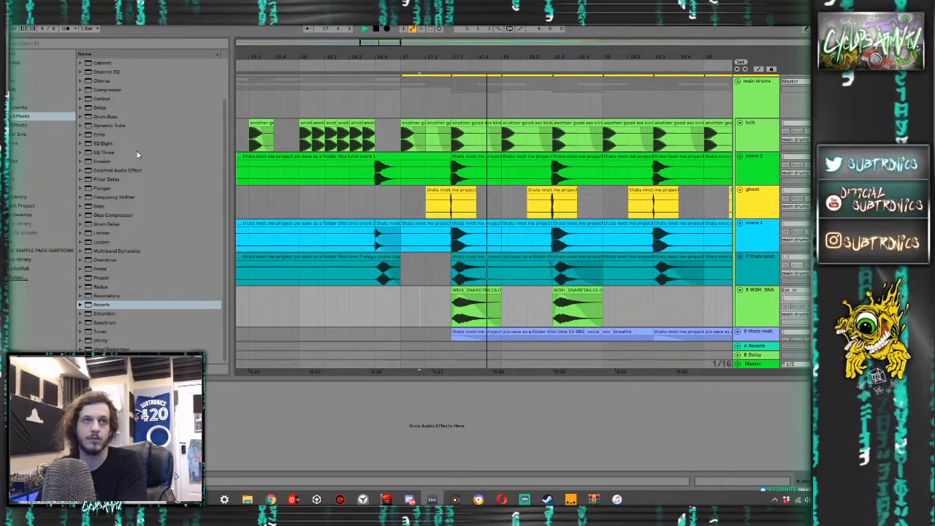
# - Add EQ Eight to the snare tail track and audition the opening of the drop repeatedly
pyautogui.doubleClick(102, 143)
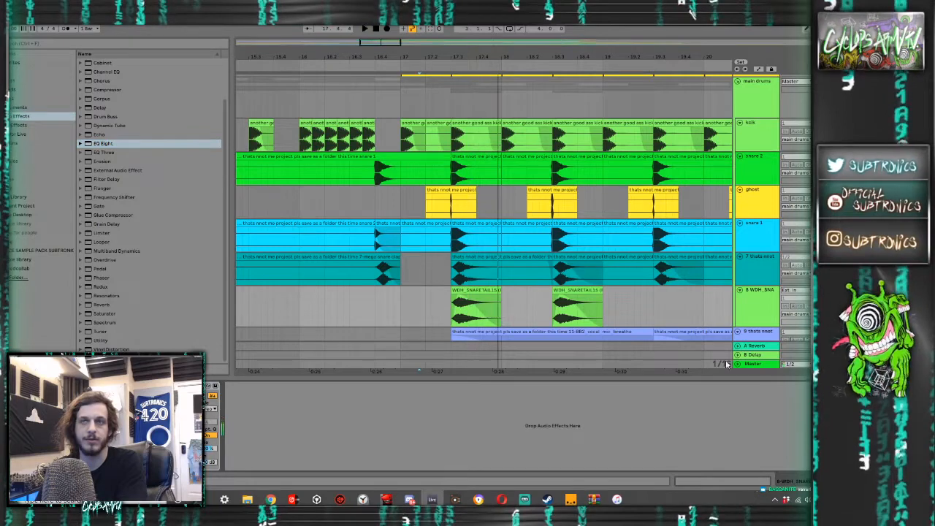
pyautogui.press('space')
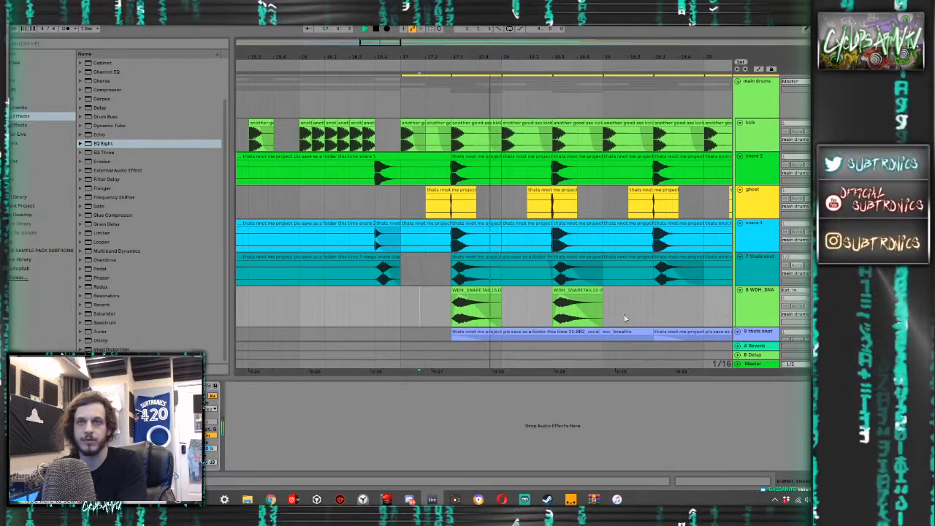
pyautogui.press('space')
pyautogui.press('space')
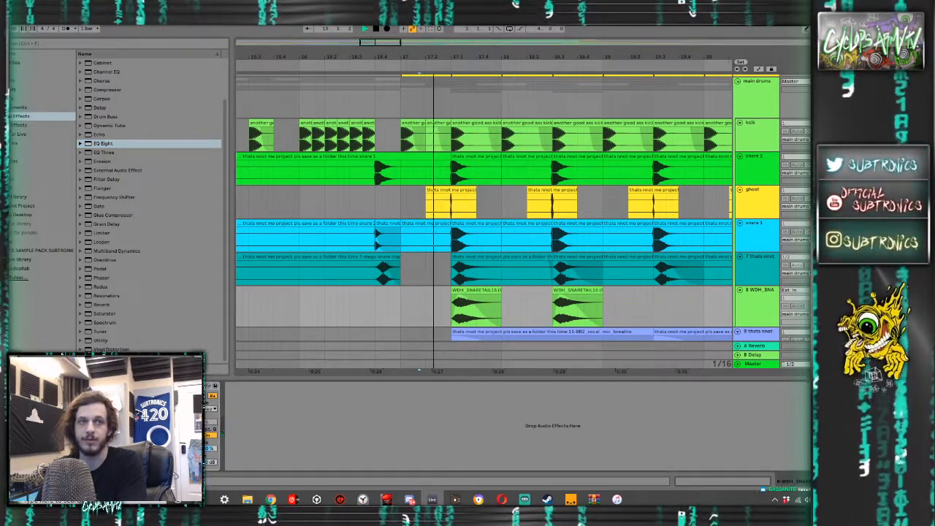
pyautogui.press('space')
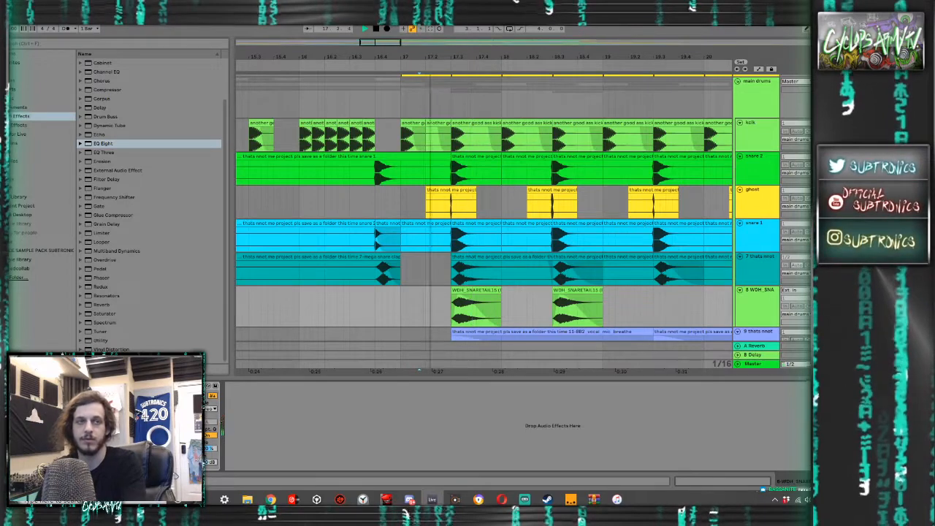
pyautogui.press('space')
pyautogui.press('space')
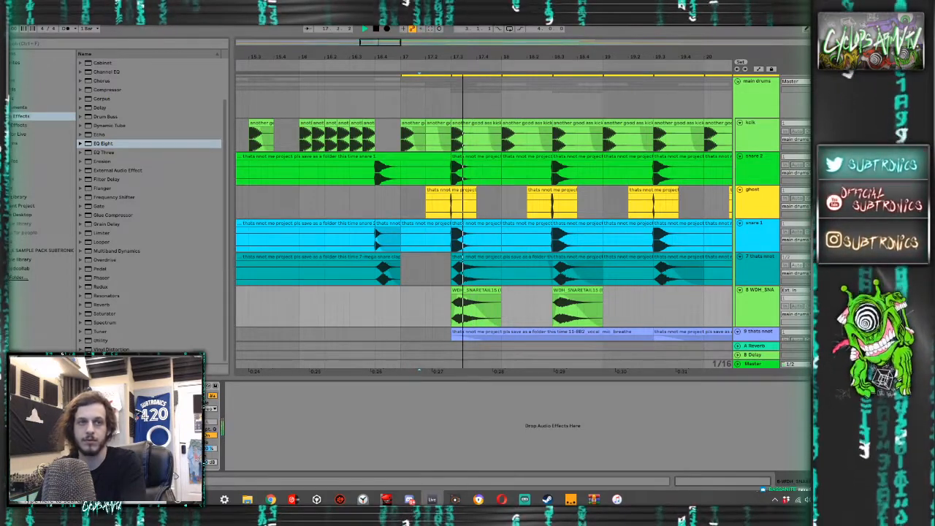
pyautogui.press('space')
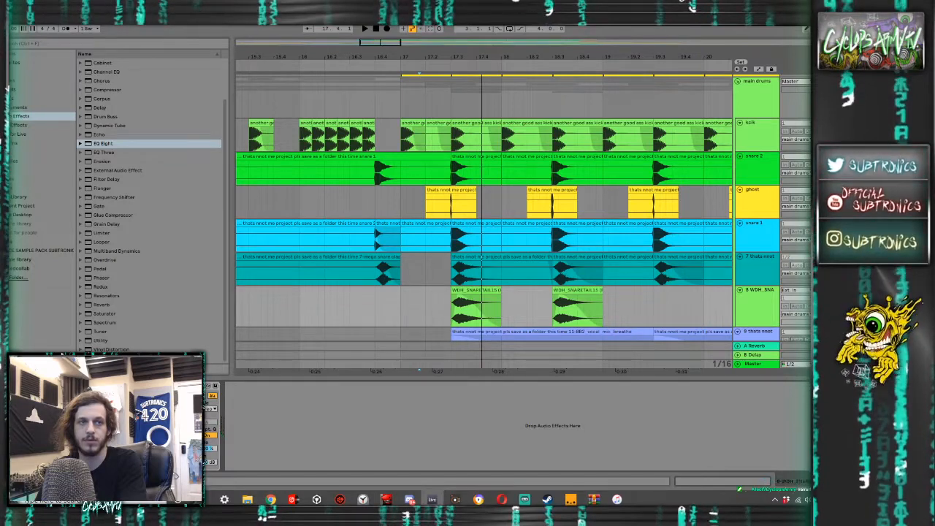
# - Repeat the snare tail clip up to bar 24, and duplicate that whole run once more to continue it up to bar 32
pyautogui.press('space')
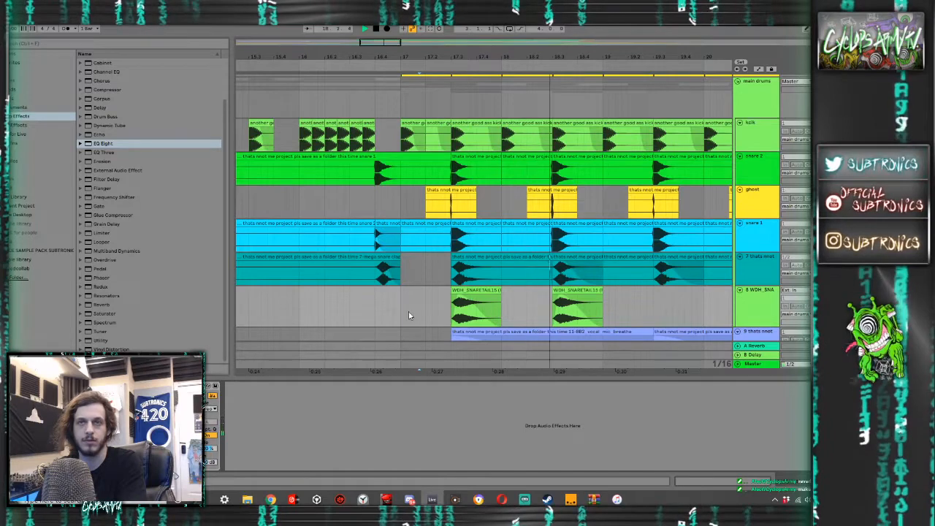
pyautogui.scroll(-5, 568, 285)
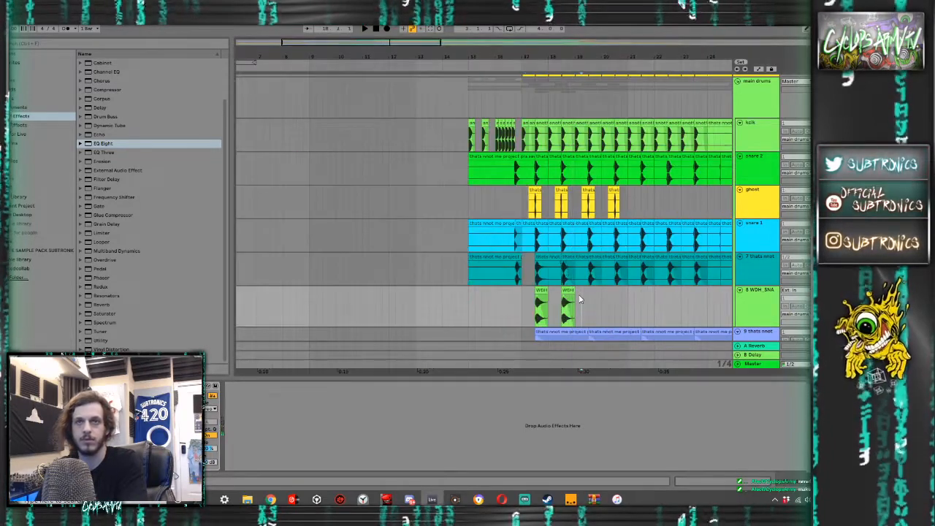
pyautogui.scroll(-5, 534, 300)
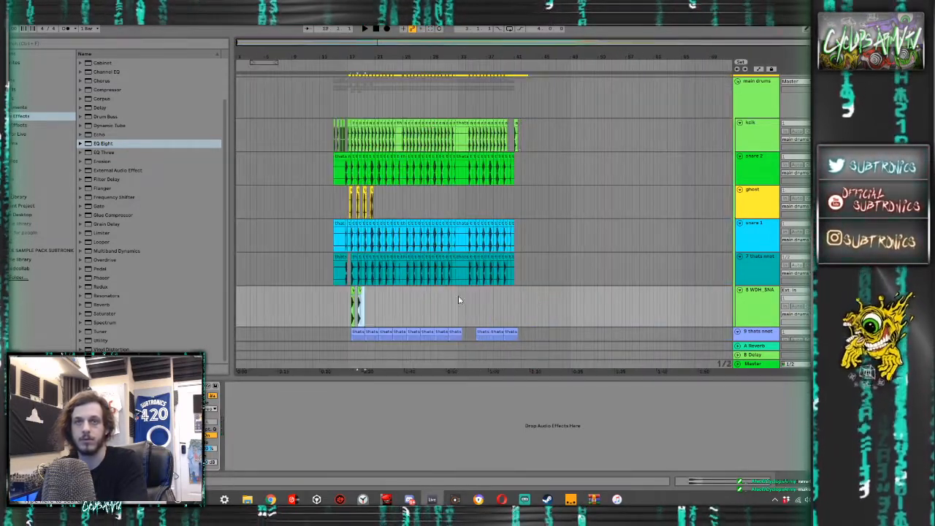
pyautogui.hotkey('ctrl', 'd')
pyautogui.hotkey('ctrl', 'd')
pyautogui.hotkey('ctrl', 'd')
pyautogui.hotkey('ctrl', 'd')
pyautogui.hotkey('ctrl', 'd')
pyautogui.hotkey('ctrl', 'd')
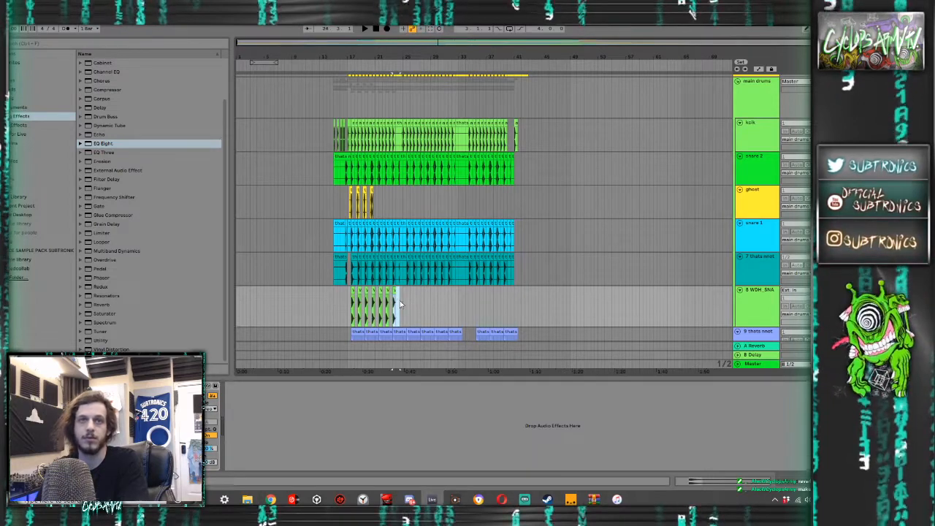
pyautogui.keyDown('shift'); pyautogui.click(354, 304); pyautogui.keyUp('shift')
pyautogui.hotkey('ctrl', 'd')
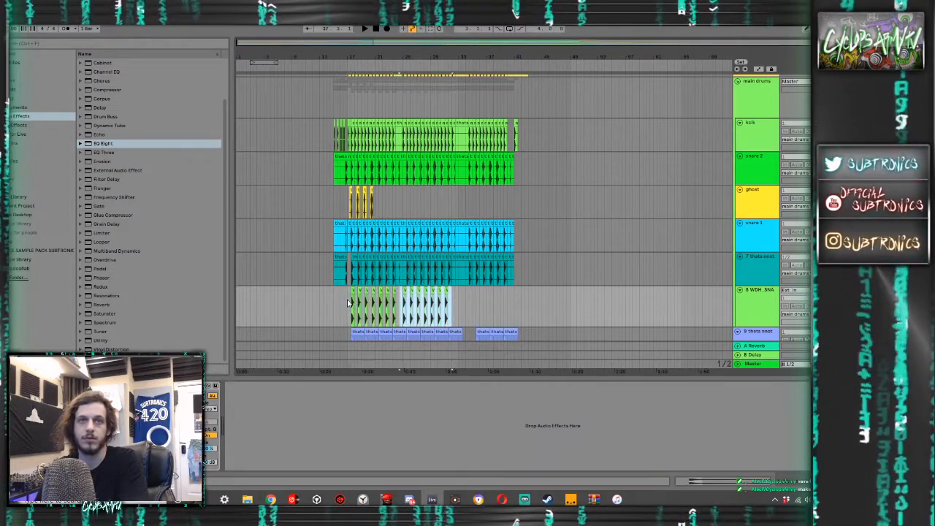
# - Duplicate the latest run of snare tail clips and shift the copies to line up with the snare hits starting at 34.3
pyautogui.scroll(5, 409, 298)
pyautogui.moveTo(370, 291); pyautogui.dragTo(384, 295)
pyautogui.moveTo(515, 286); pyautogui.dragTo(625, 285)
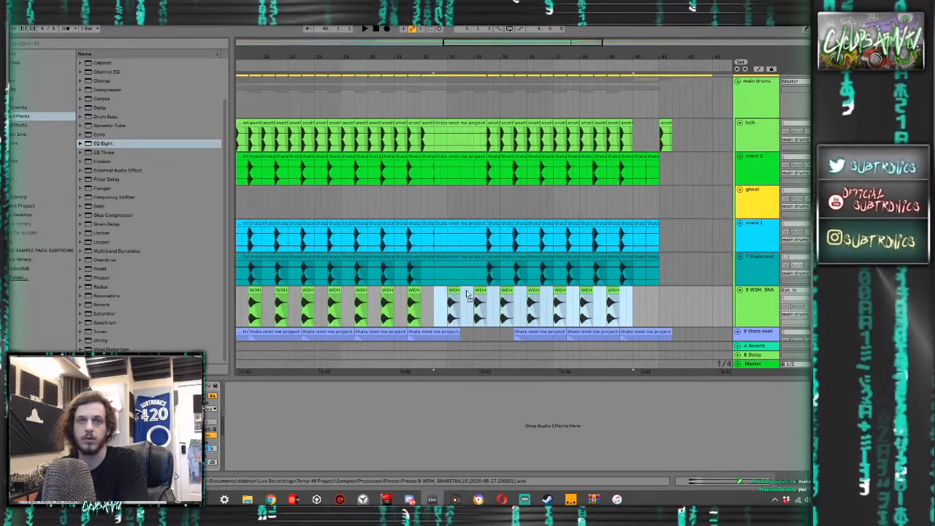
pyautogui.press('Right')
pyautogui.press('Right')
pyautogui.press('Right')
pyautogui.moveTo(686, 304); pyautogui.dragTo(646, 299)
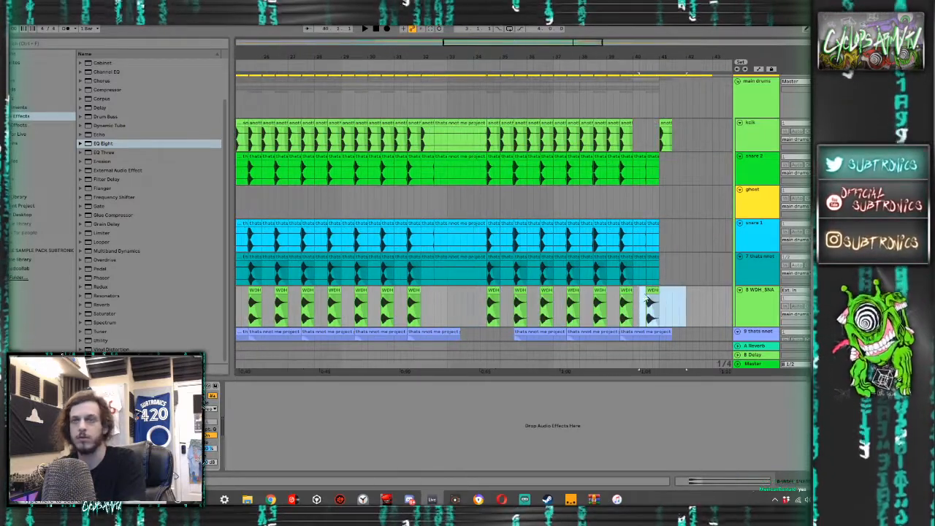
# - Delete the snare and snare tail clips after bar 40, and clear all drum layers between 32.2 and 34.2
pyautogui.click(633, 150)
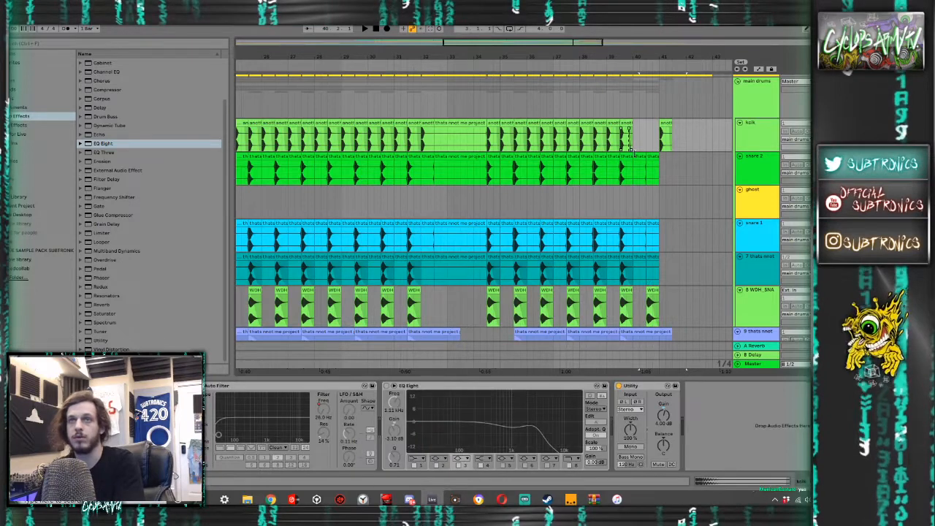
pyautogui.moveTo(632, 157); pyautogui.dragTo(674, 308)
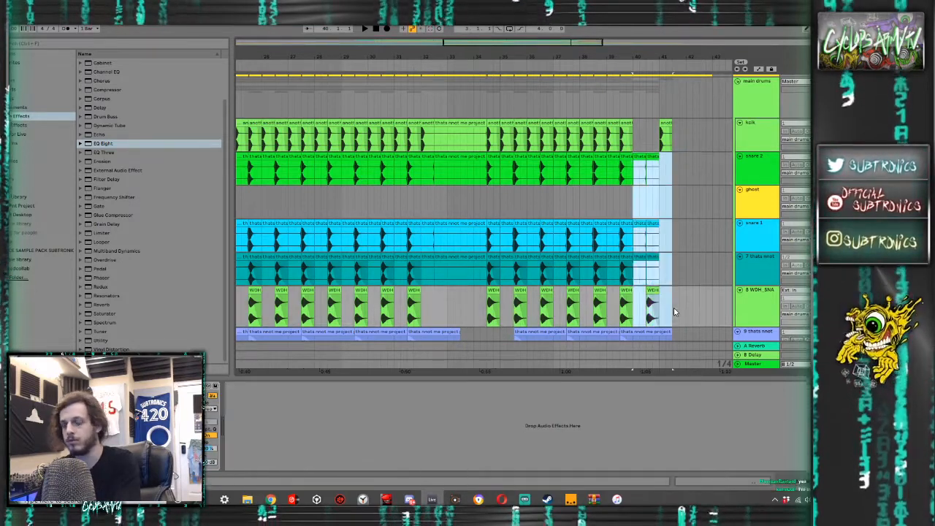
pyautogui.press('Delete')
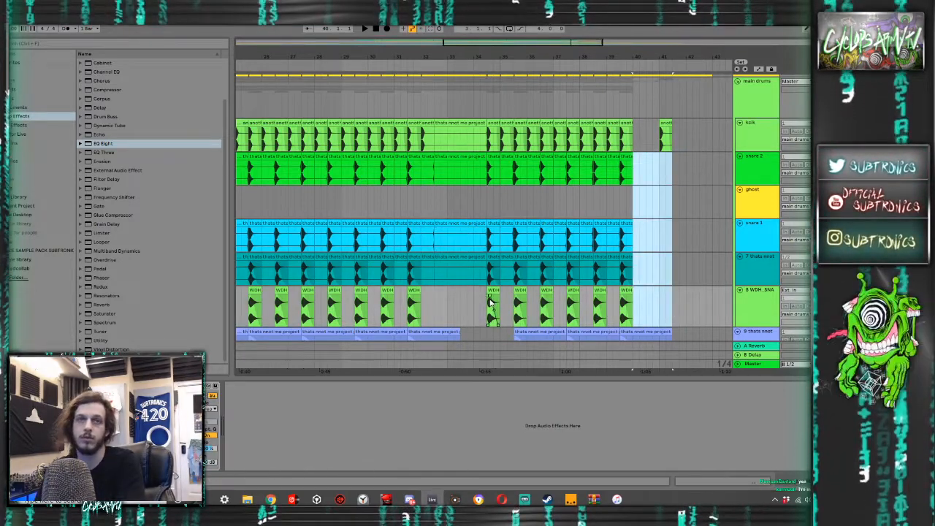
pyautogui.moveTo(480, 321); pyautogui.dragTo(428, 136)
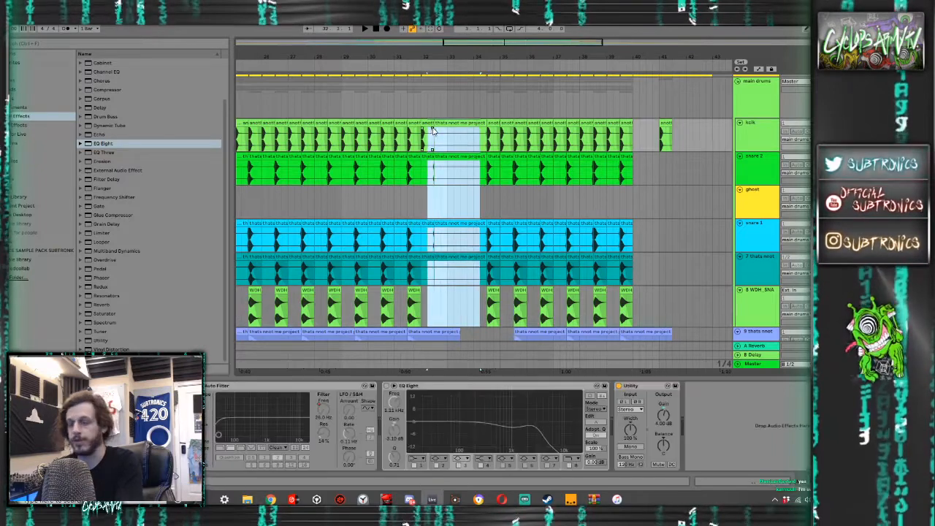
pyautogui.press('Delete')
# - Play the drop with the mixer levels showing, and compare the sound with the master effects rack bypassed and enabled
pyautogui.scroll(-5, 322, 205)
pyautogui.click(312, 208)
pyautogui.press('space')
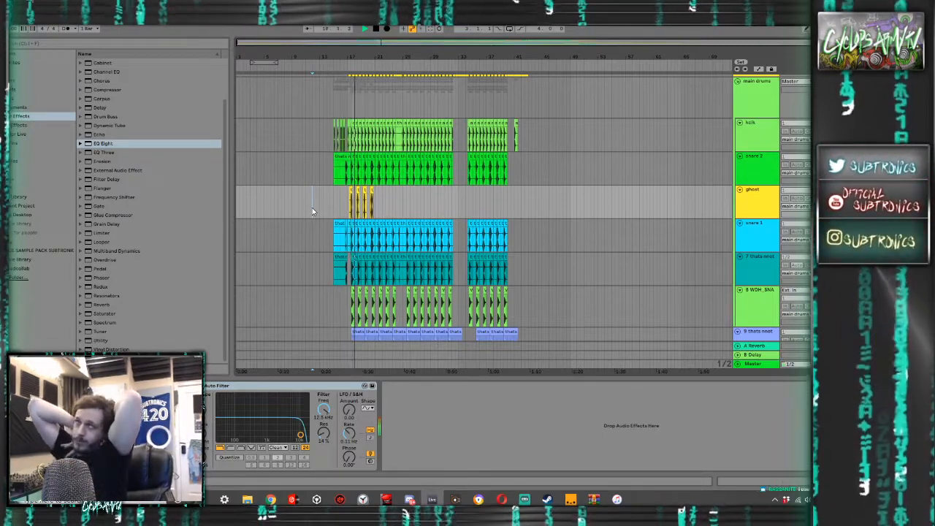
pyautogui.press('Tab')
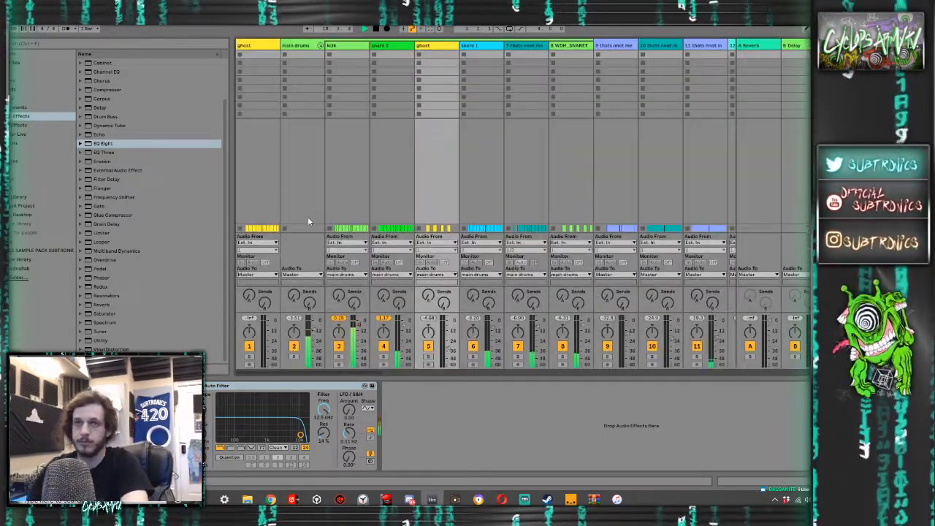
pyautogui.click(840, 45)
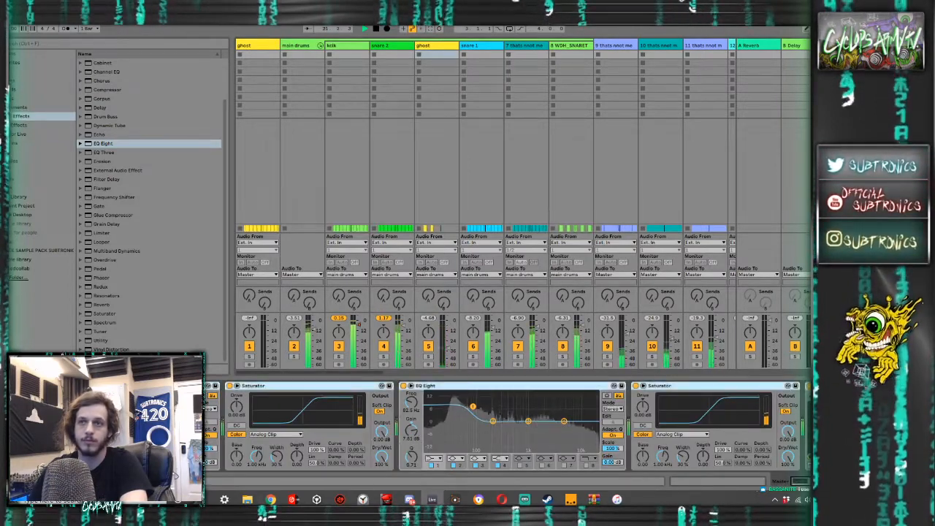
pyautogui.click(230, 385)
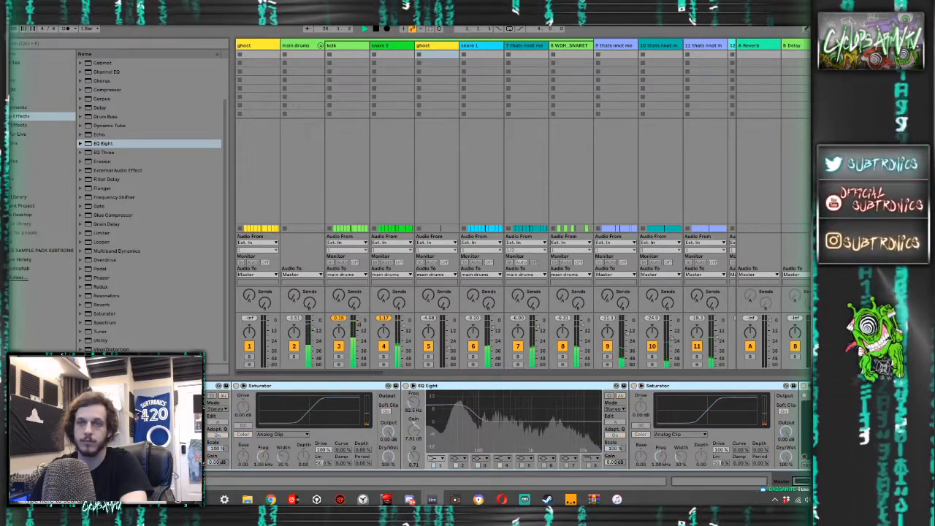
pyautogui.click(229, 385)
# - Inspect the master's FabFilter Pro-L limiter, and undo the high-frequency boost tried on the master EQ Eight's third band
pyautogui.click(819, 385)
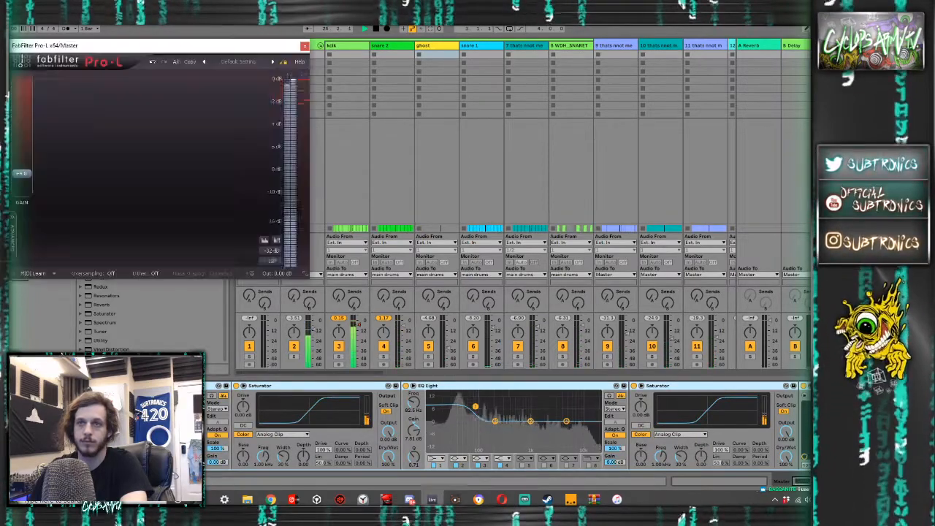
pyautogui.click(304, 46)
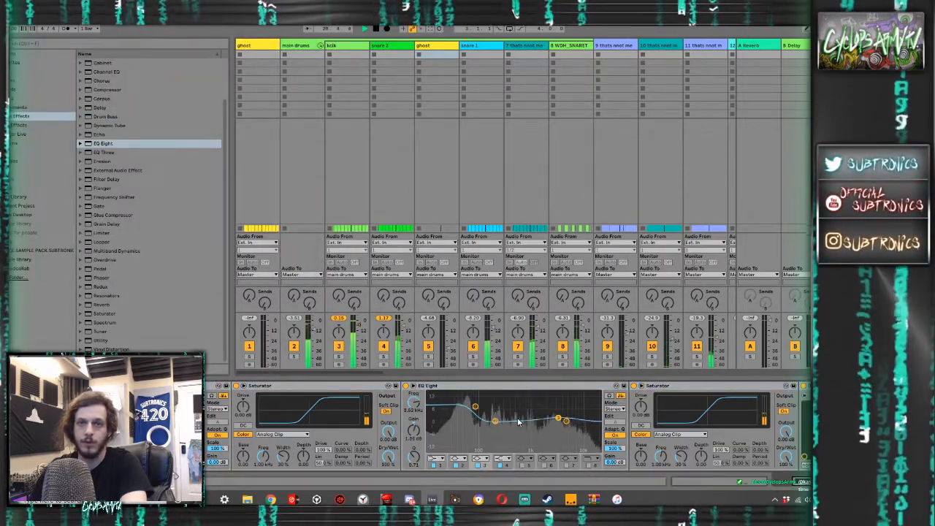
pyautogui.hotkey('ctrl', 'z')
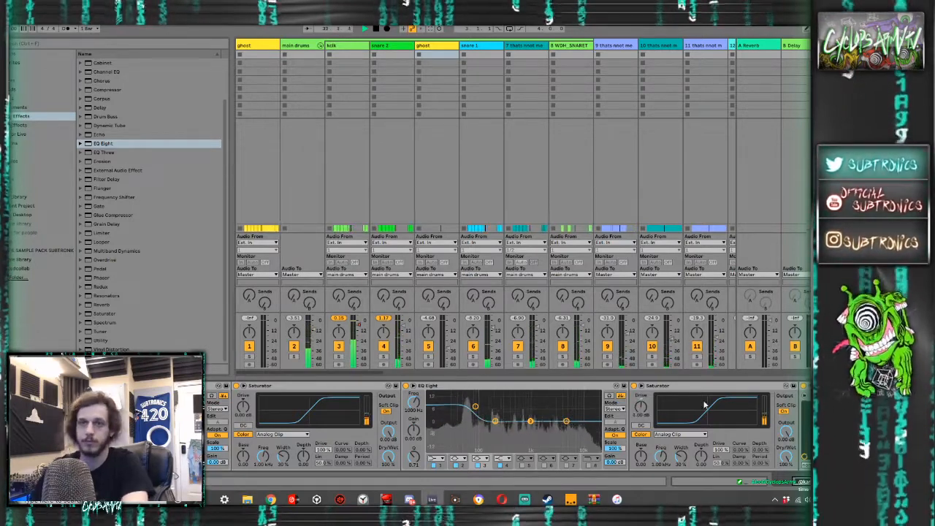
# - Return to the arrangement, listen to the drop alongside the percussion tracks, and recheck the master's Pro-L limiter
pyautogui.press('Tab')
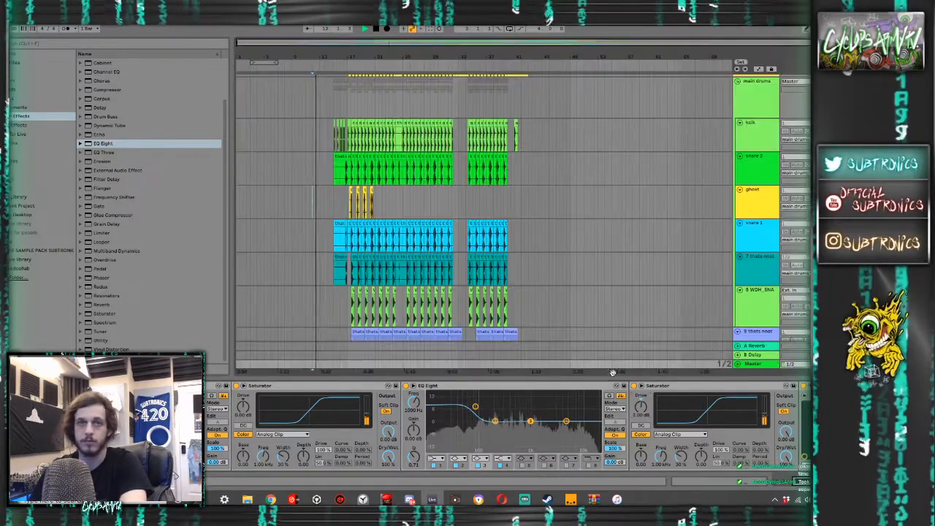
pyautogui.scroll(-8, 350, 315)
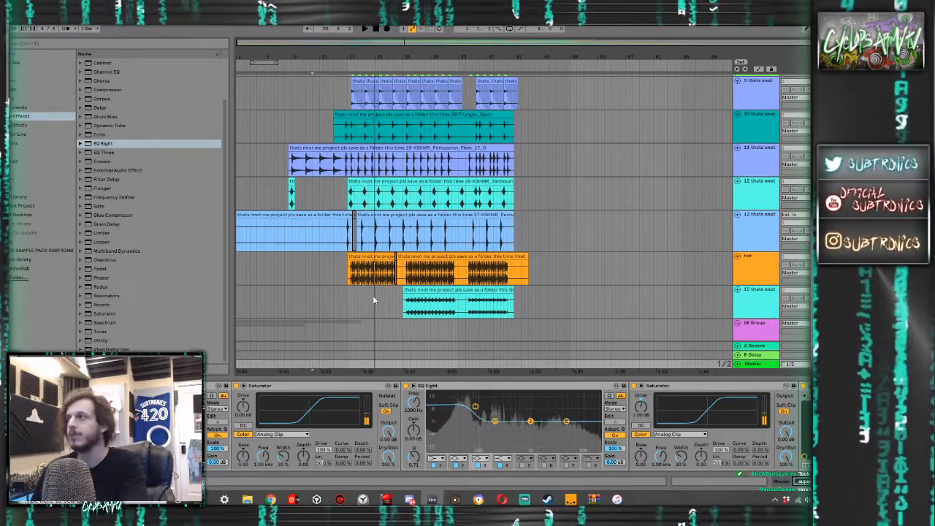
pyautogui.press('space')
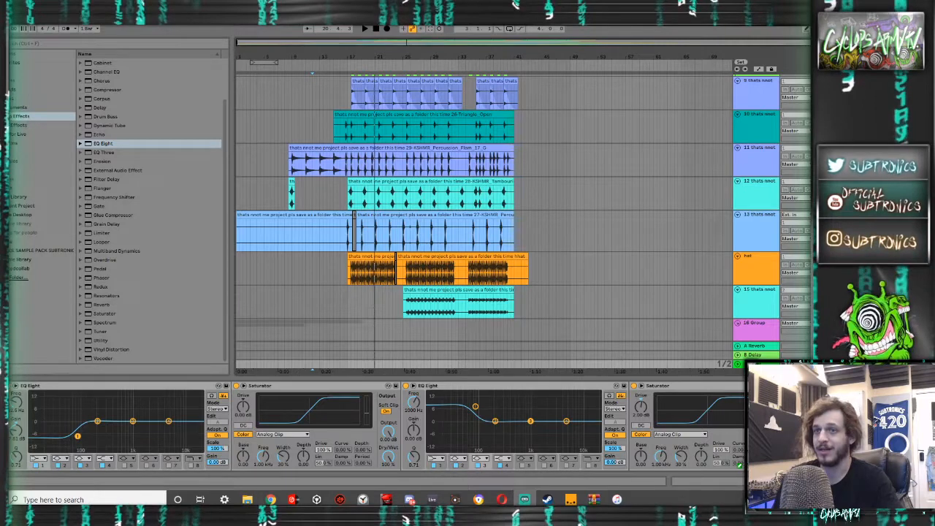
pyautogui.scroll(-2, 466, 410)
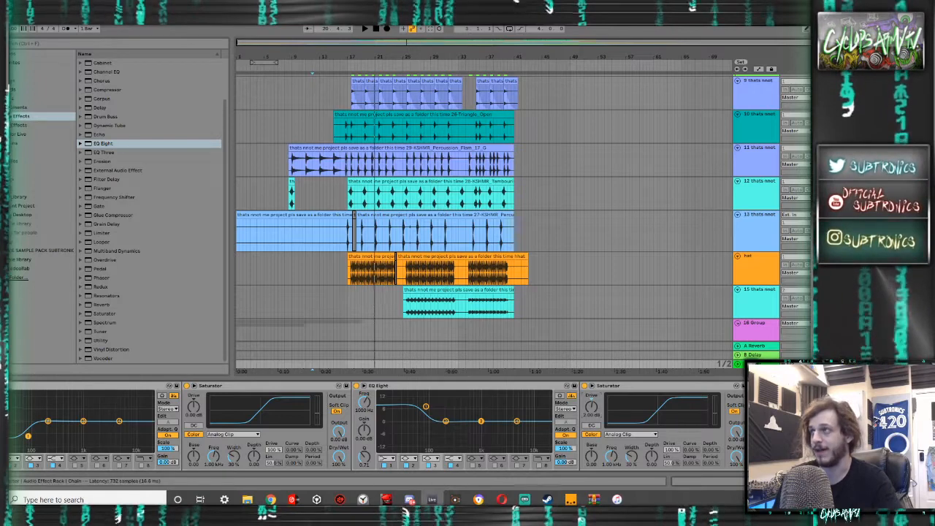
pyautogui.click(771, 386)
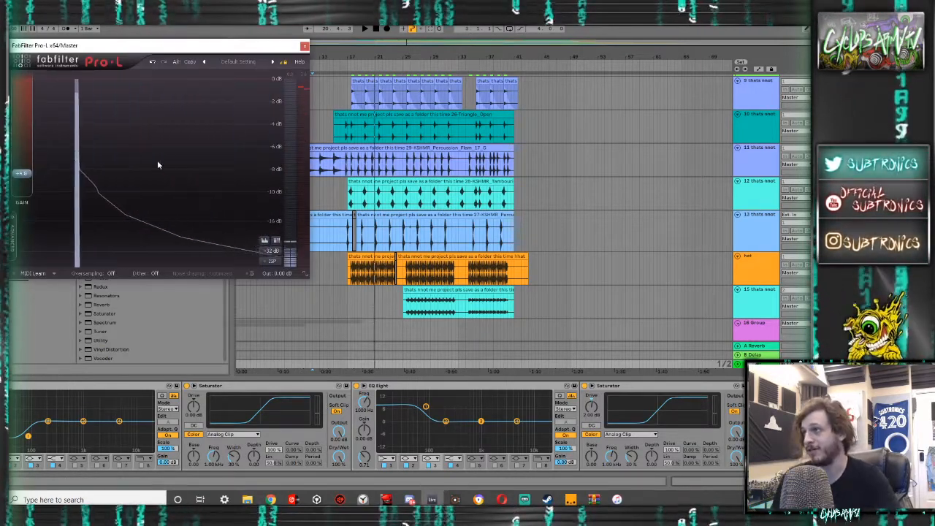
pyautogui.click(305, 46)
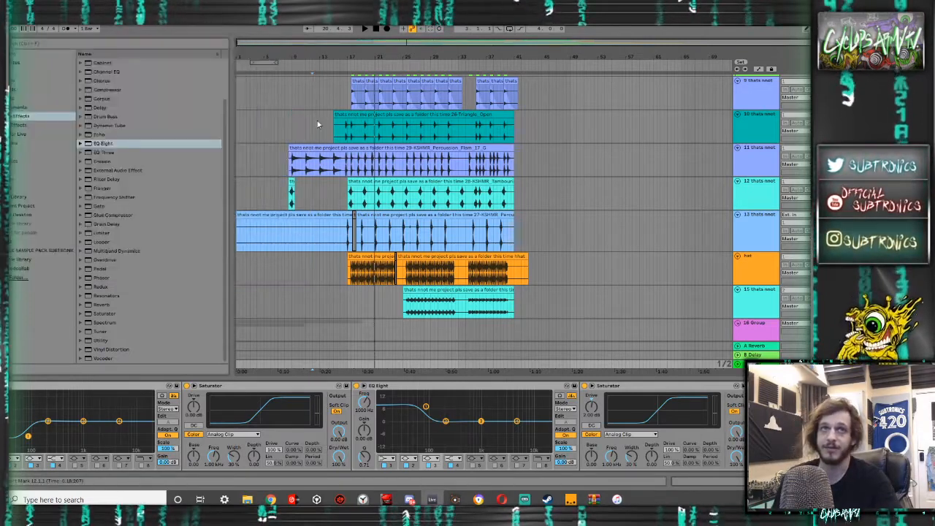
# - Play the intro from bar 5 and look through the arrangement's percussion, drop, intro drums, stabs, sweeps and vocals tracks
pyautogui.click(264, 187)
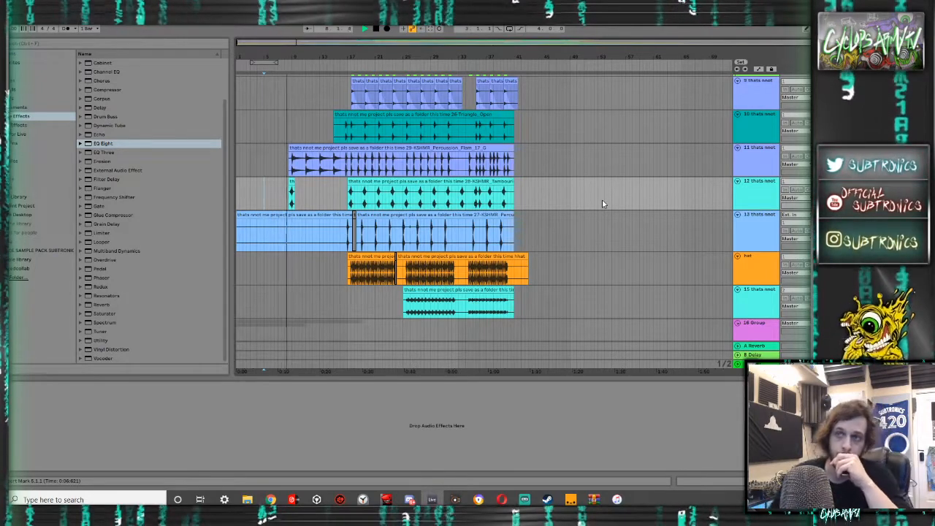
pyautogui.press('Tab')
pyautogui.press('Tab')
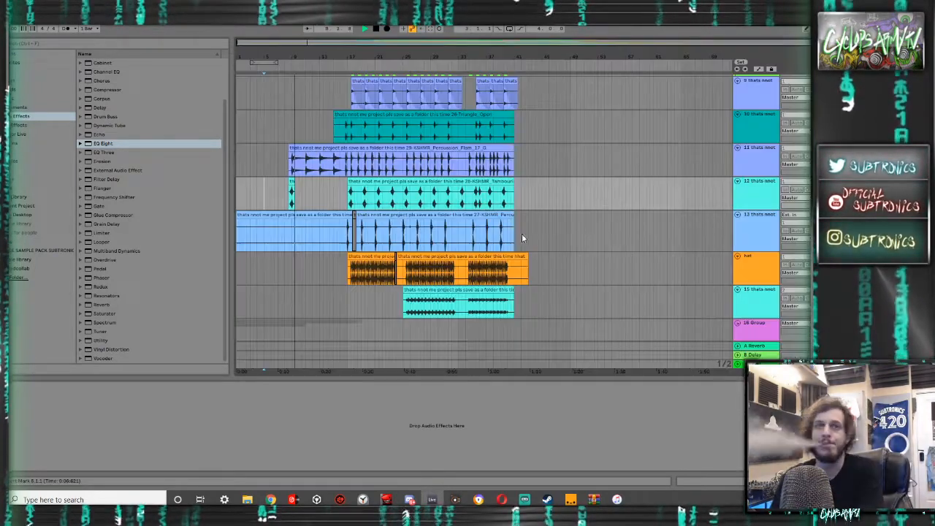
pyautogui.scroll(-7, 277, 254)
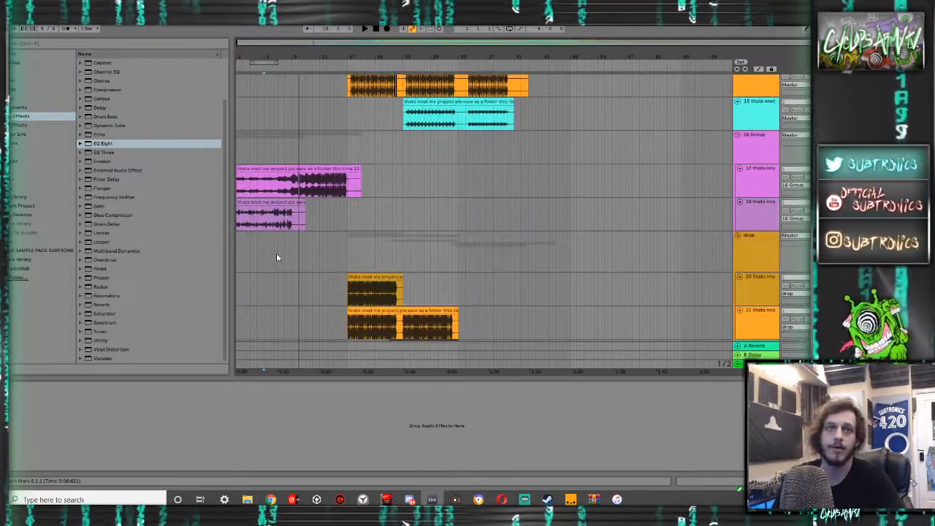
pyautogui.scroll(2, 276, 255)
pyautogui.scroll(-15, 242, 232)
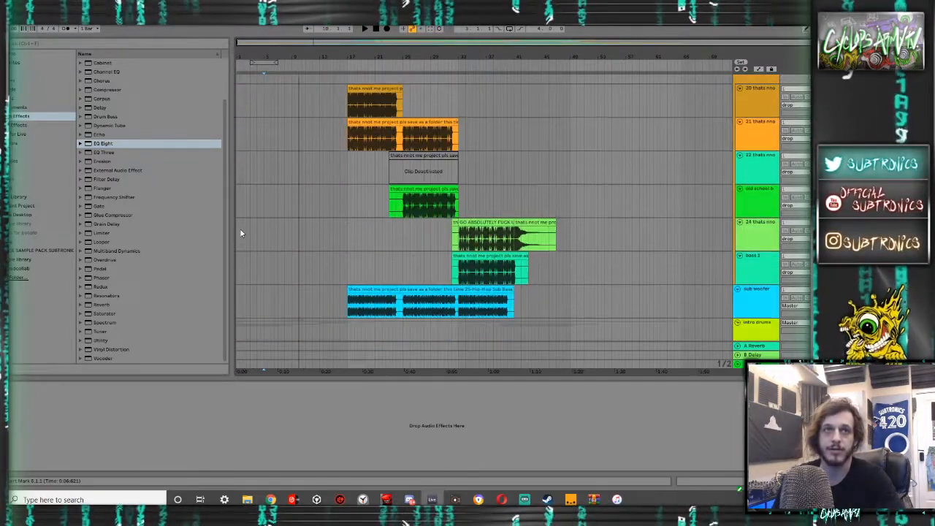
pyautogui.scroll(-7, 241, 232)
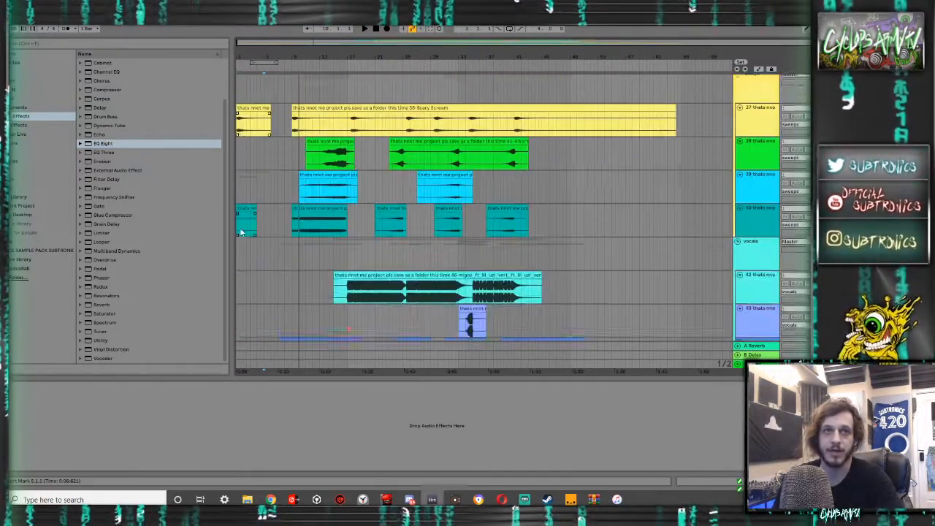
pyautogui.scroll(2, 241, 232)
pyautogui.scroll(20, 240, 232)
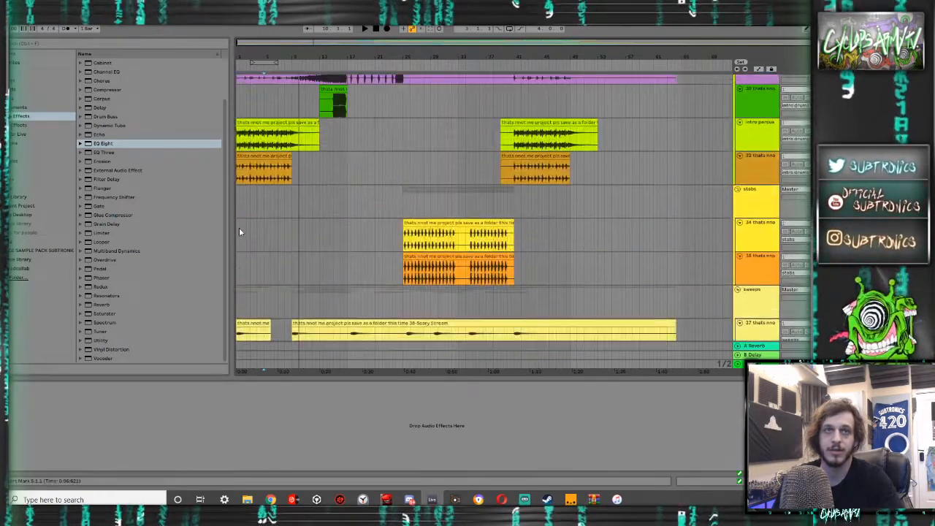
pyautogui.scroll(1, 240, 232)
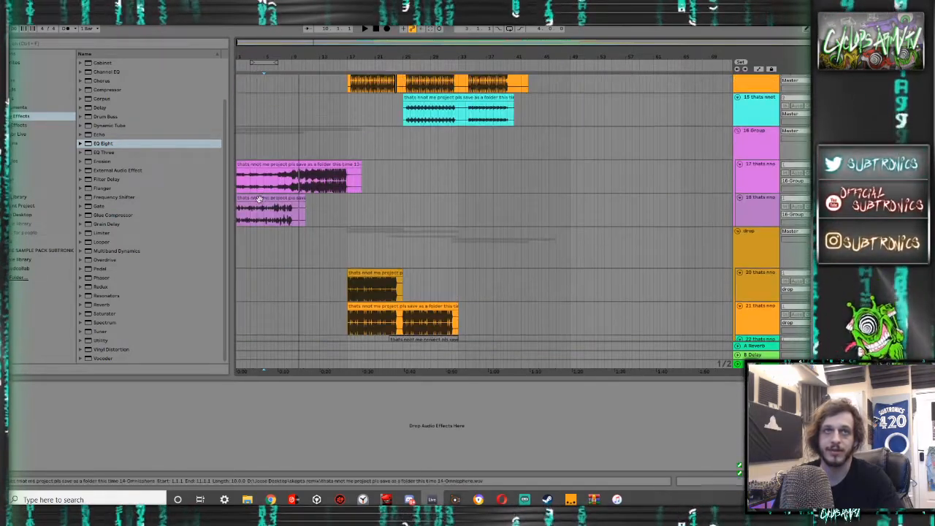
# - Select the intro's Omnisphere clip, play the intro section, and look over the intro drums, stabs and sweeps tracks
pyautogui.click(259, 198)
pyautogui.press('space')
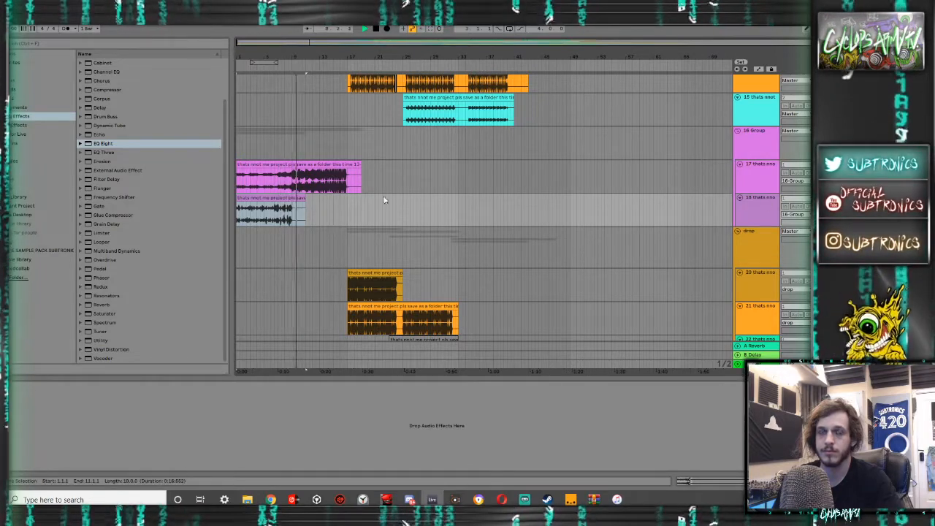
pyautogui.scroll(-10, 291, 216)
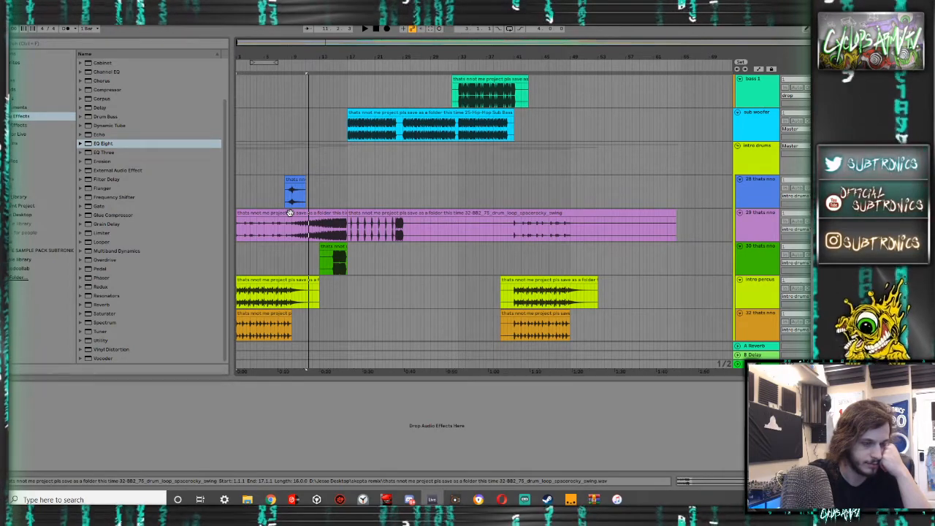
pyautogui.scroll(-3, 284, 234)
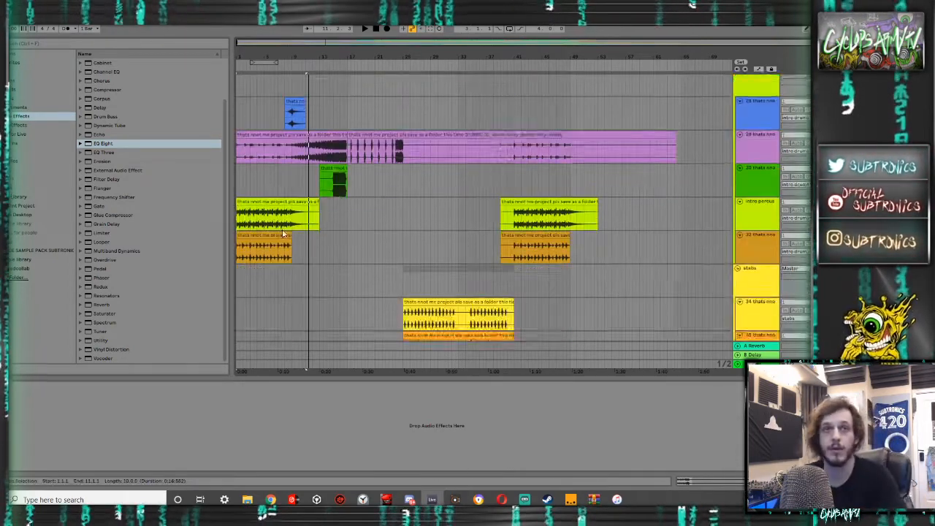
pyautogui.scroll(-9, 282, 234)
pyautogui.scroll(15, 281, 234)
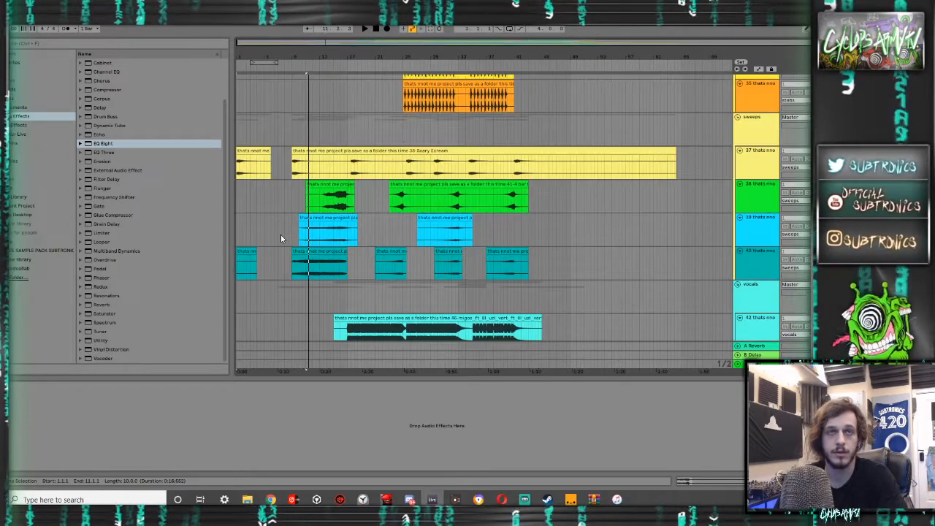
# - Look over the 16-Group, drop, sub woofer, intro drums and stabs tracks while playing the arrangement from its start
pyautogui.scroll(-8, 281, 234)
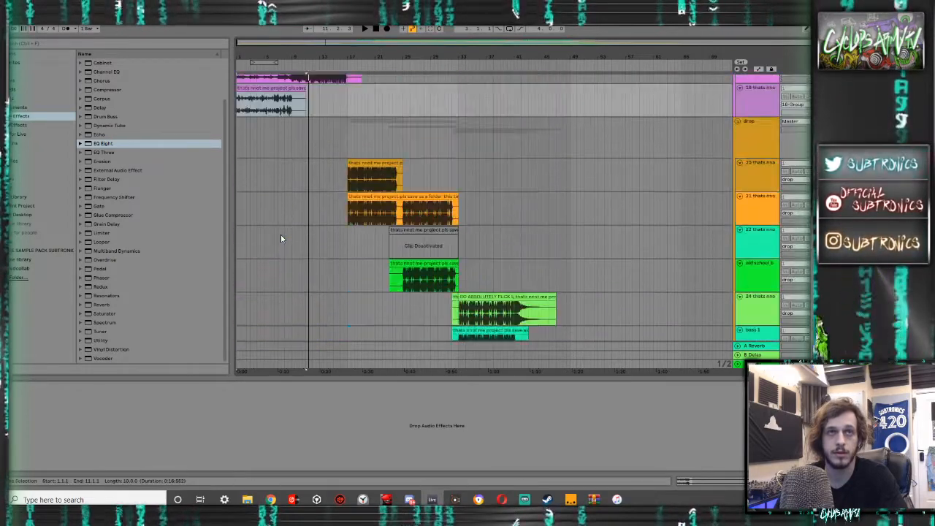
pyautogui.scroll(8, 280, 234)
pyautogui.scroll(-4, 281, 233)
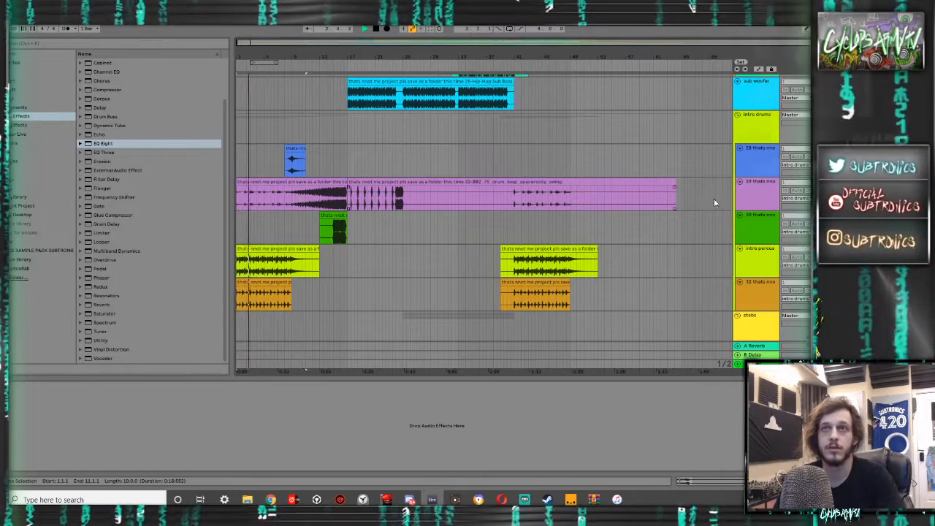
pyautogui.scroll(-3, 666, 215)
pyautogui.scroll(6, 662, 215)
pyautogui.scroll(-1, 663, 215)
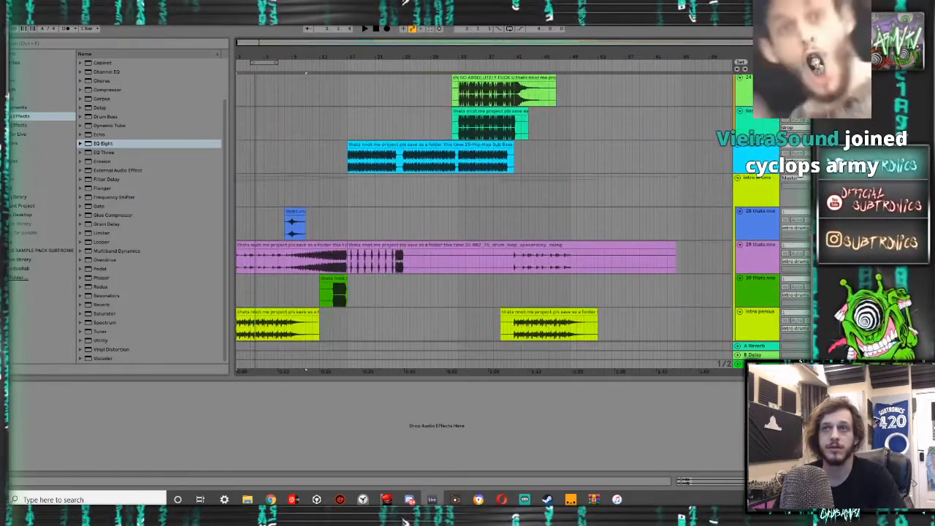
pyautogui.press('space')
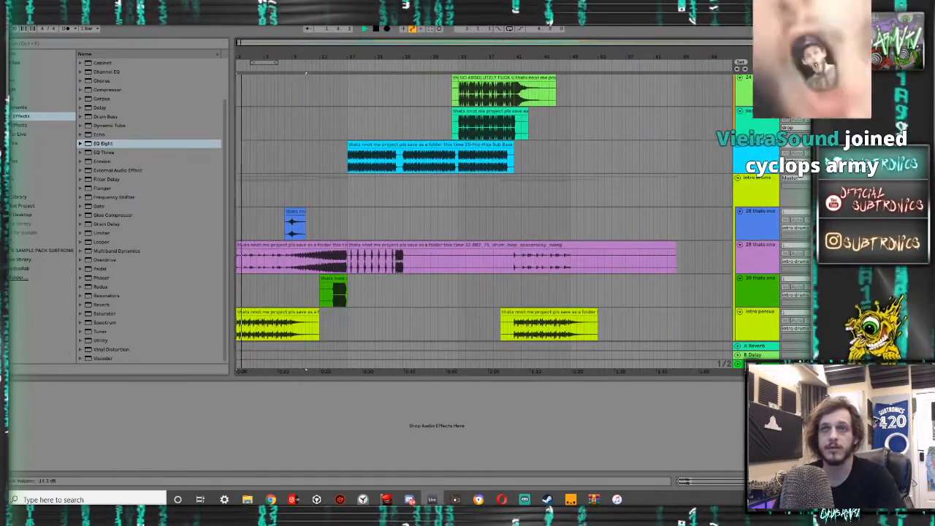
pyautogui.scroll(-5, 483, 219)
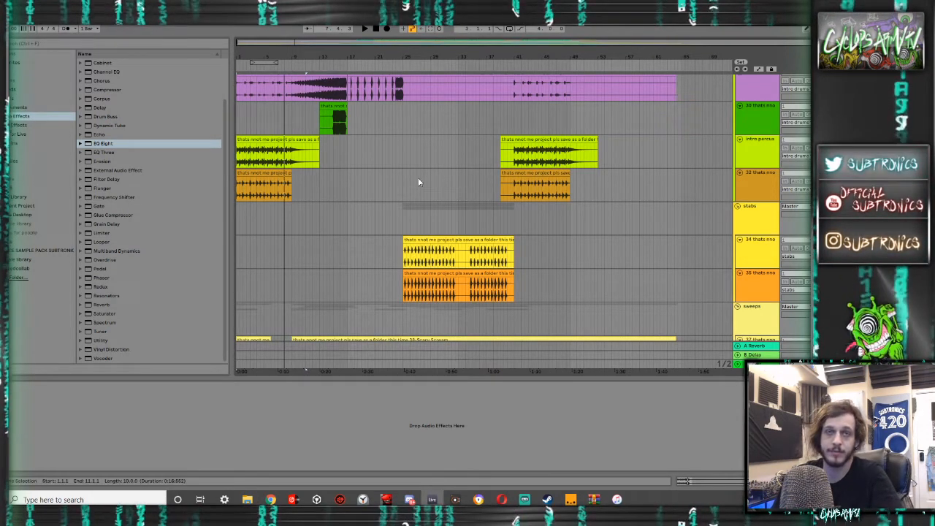
# - Play the intro and inspect the devices on the intro percussion tracks, the intro drums group and the spacerocky drum loop track
pyautogui.press('space')
pyautogui.click(758, 146)
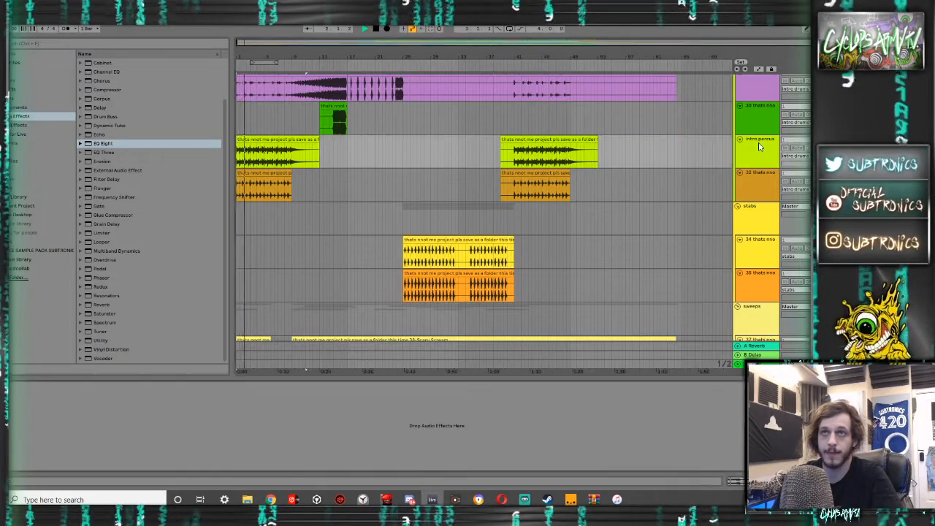
pyautogui.click(758, 184)
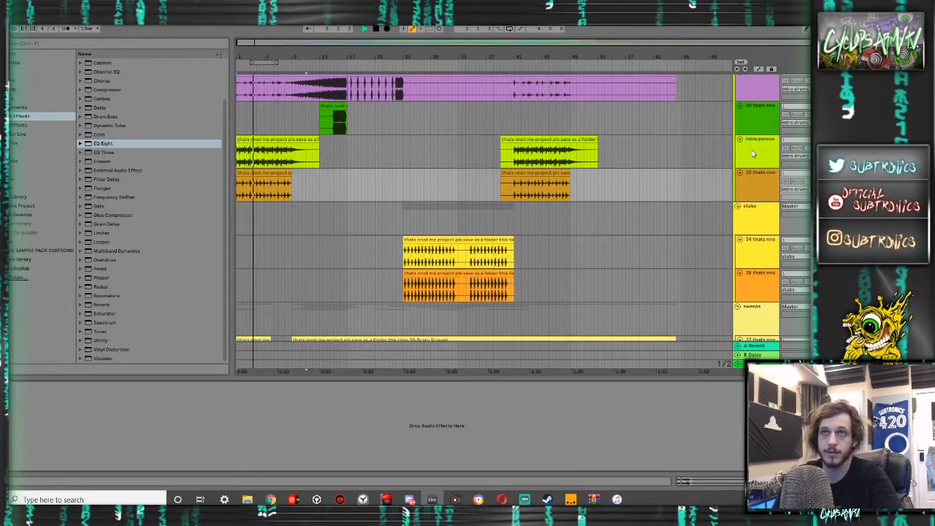
pyautogui.scroll(4, 742, 177)
pyautogui.click(757, 146)
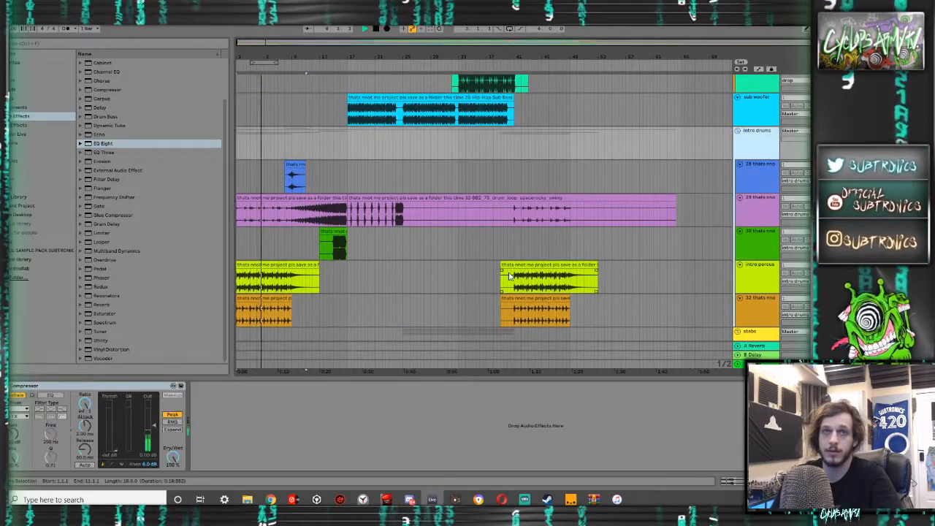
pyautogui.click(758, 179)
pyautogui.click(754, 211)
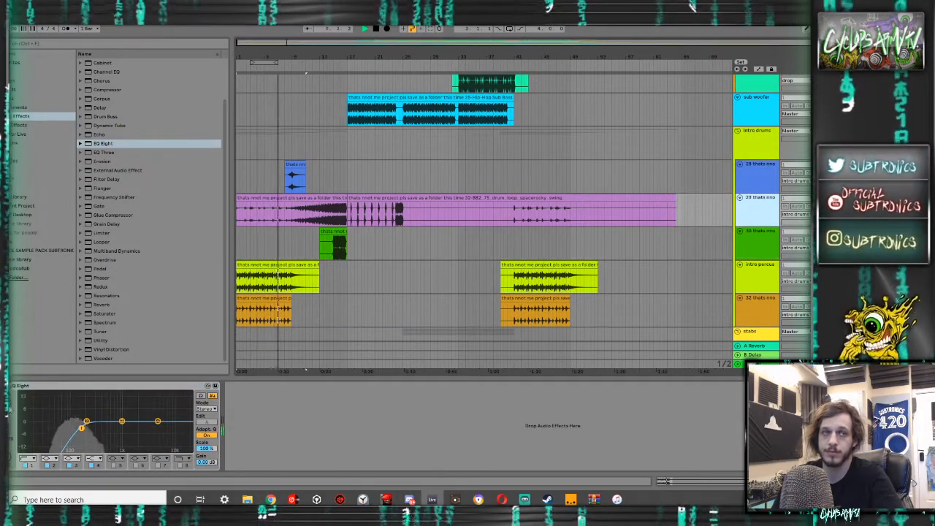
# - Automate the EQ Eight's first-band frequency on the spacerocky drum loop to ramp up from about bar 8 to bar 16, and play it back
pyautogui.press('a')
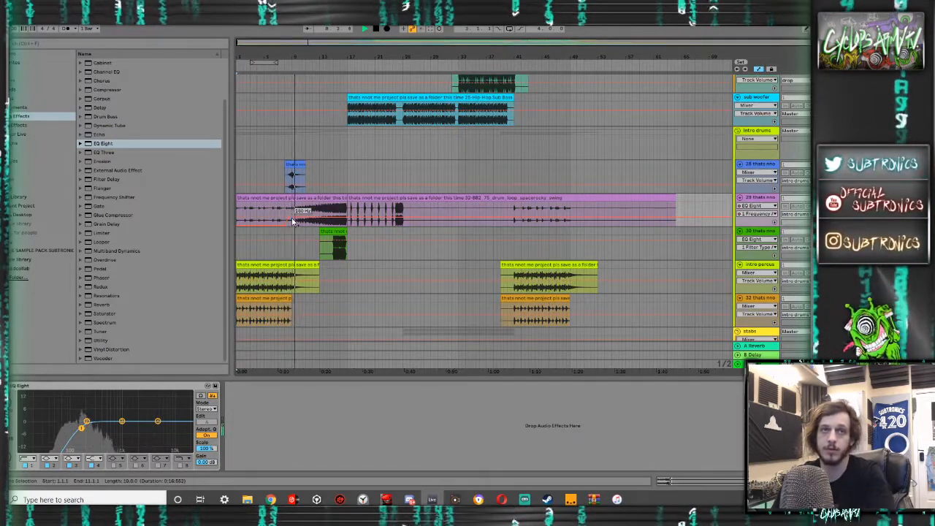
pyautogui.moveTo(287, 217); pyautogui.dragTo(341, 218)
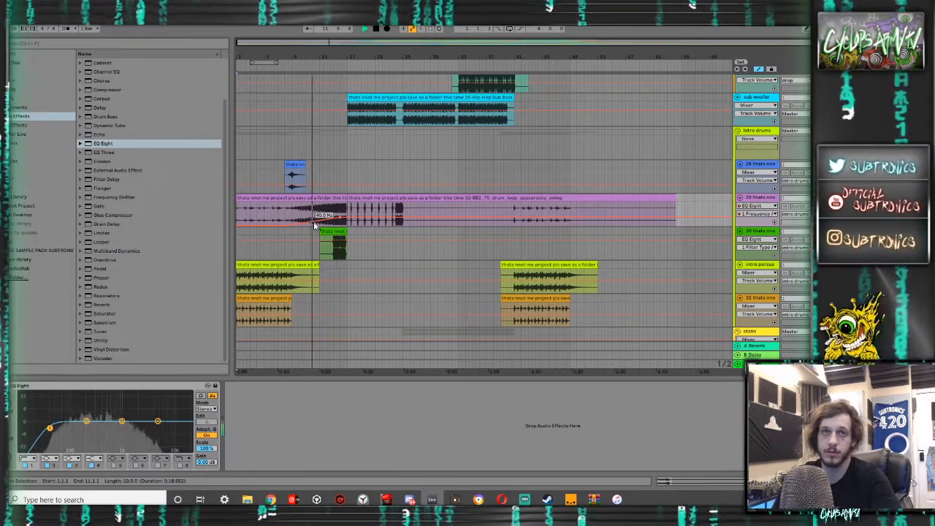
pyautogui.press('space')
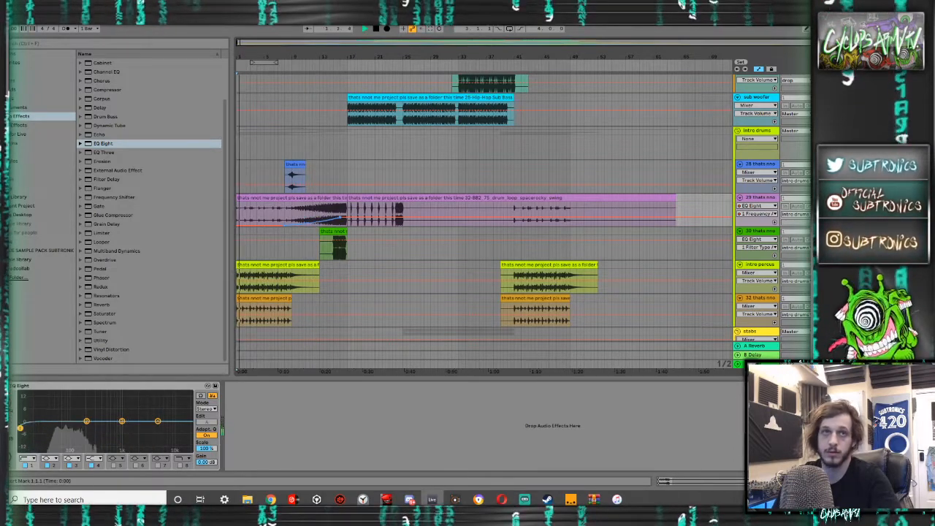
# - Add a Reverb to the orange percussion track below intro percussion, with Dry/Wet at 23% and Decay Time at 2.30 s
pyautogui.scroll(-5, 328, 236)
pyautogui.scroll(2, 469, 193)
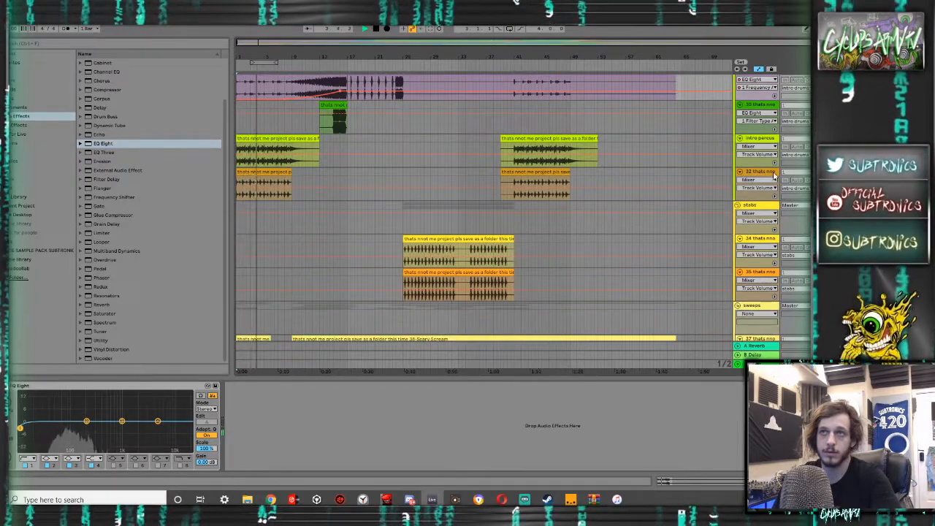
pyautogui.click(497, 195)
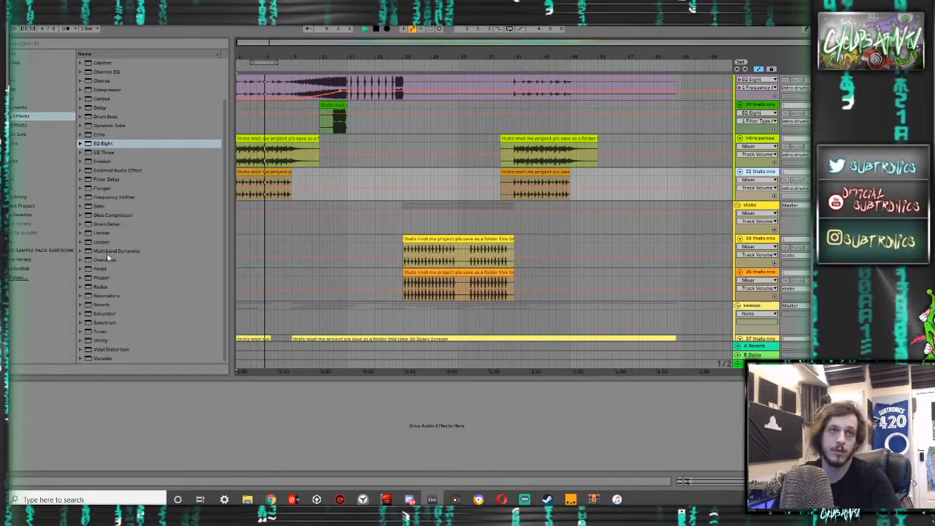
pyautogui.doubleClick(102, 304)
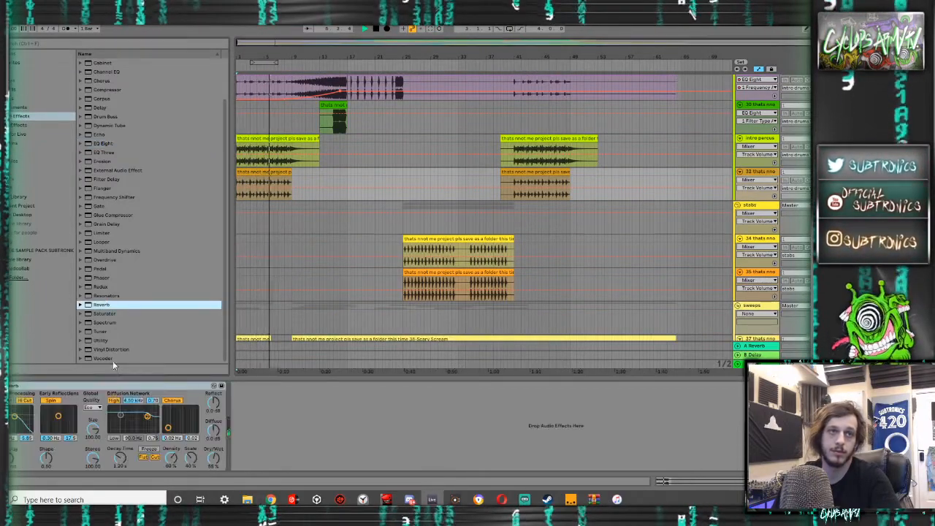
pyautogui.click(211, 459)
pyautogui.click(121, 458)
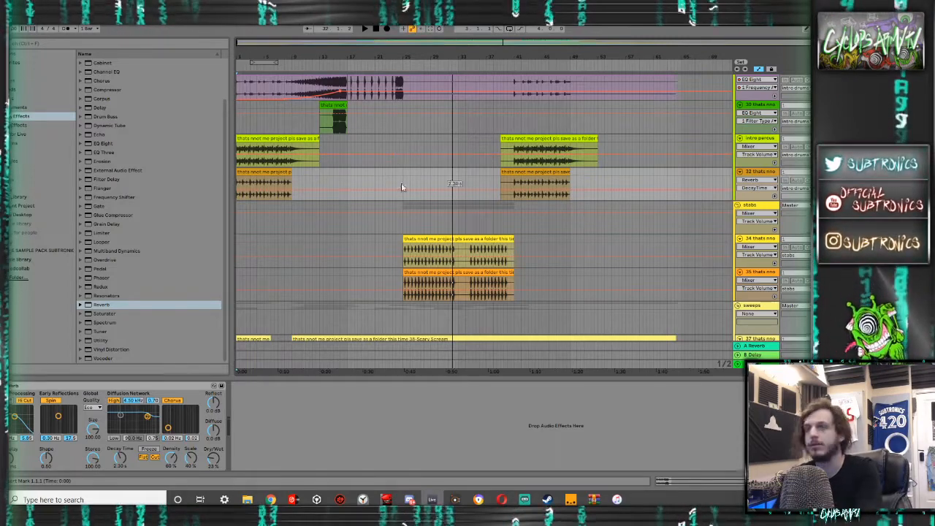
# - Enlarge the arrangement area by hiding the device view, and review the ghost, main drums, percussion, hat and 16-Group tracks
pyautogui.scroll(15, 348, 183)
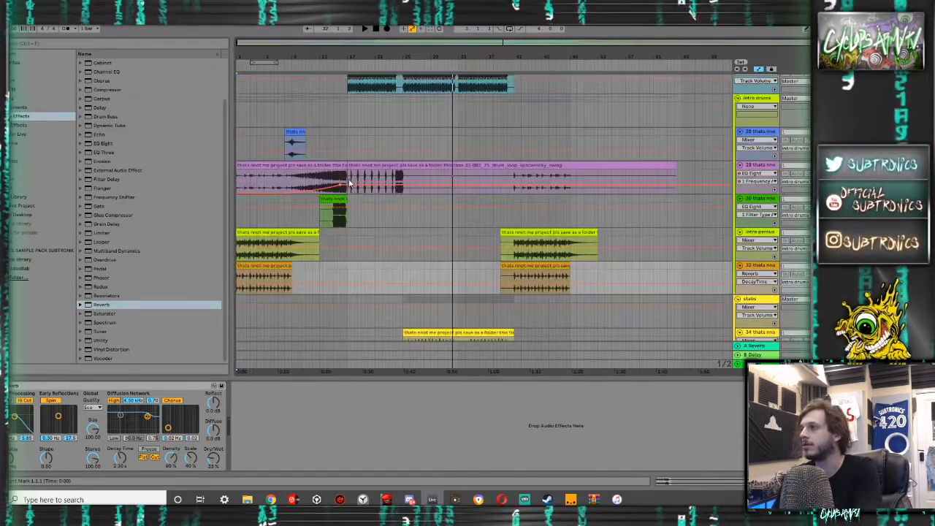
pyautogui.scroll(15, 346, 183)
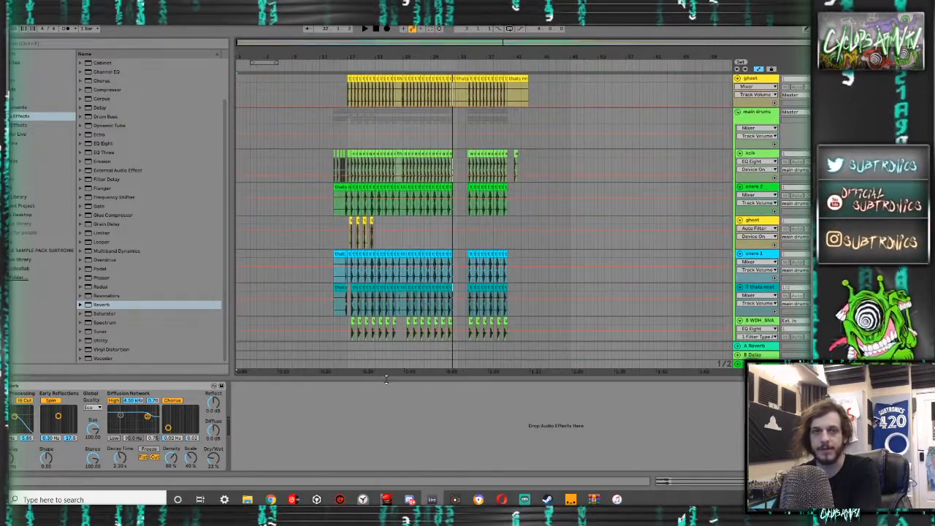
pyautogui.click(386, 379)
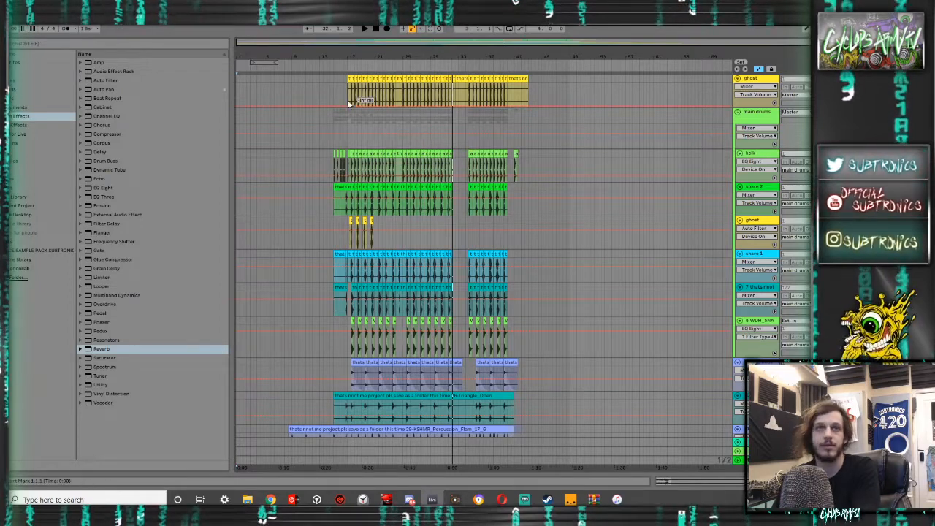
pyautogui.scroll(5, 350, 98)
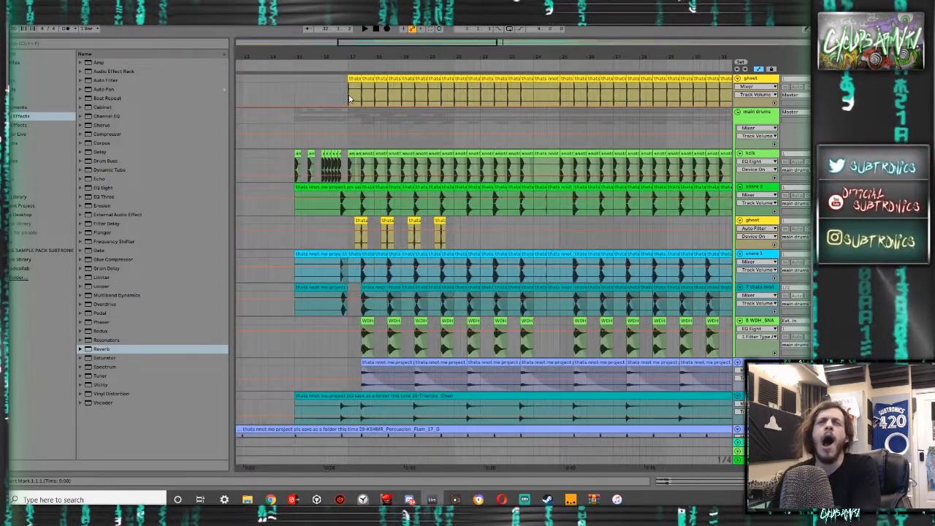
pyautogui.scroll(-5, 349, 99)
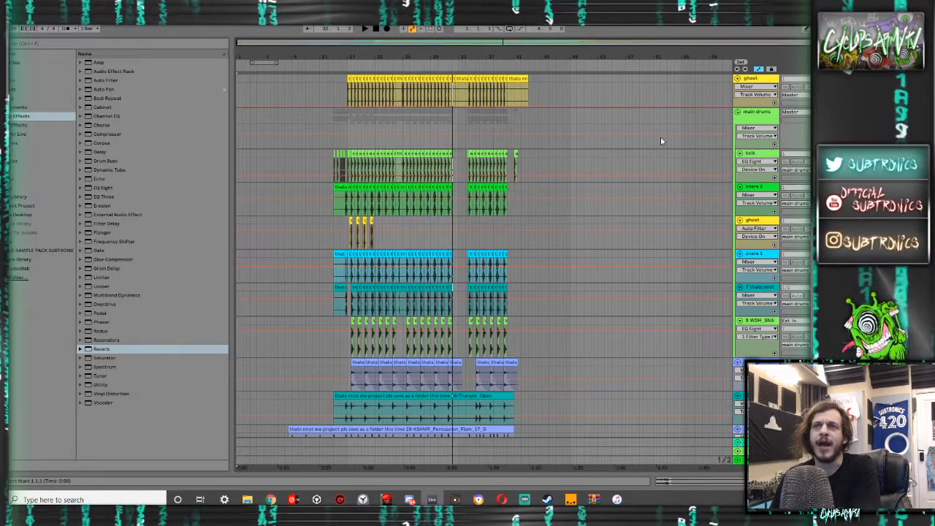
pyautogui.scroll(-4, 715, 171)
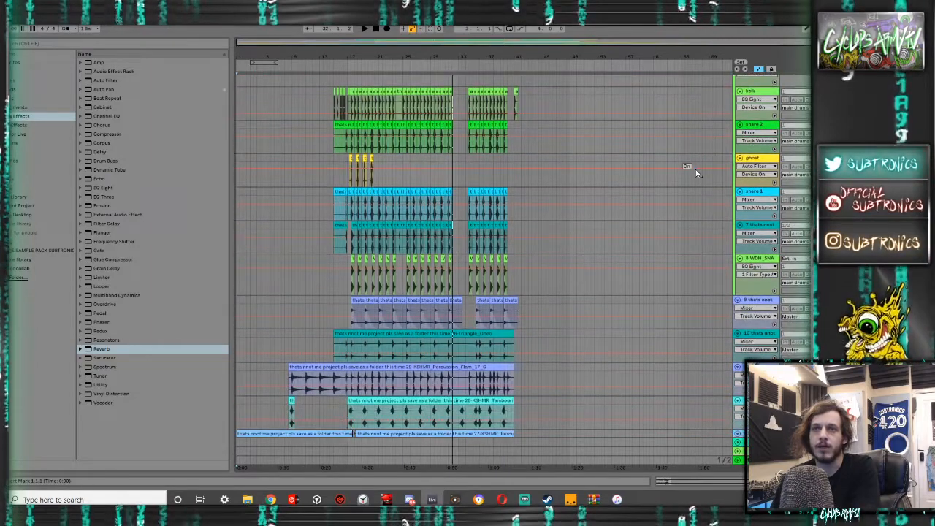
pyautogui.scroll(-2, 696, 169)
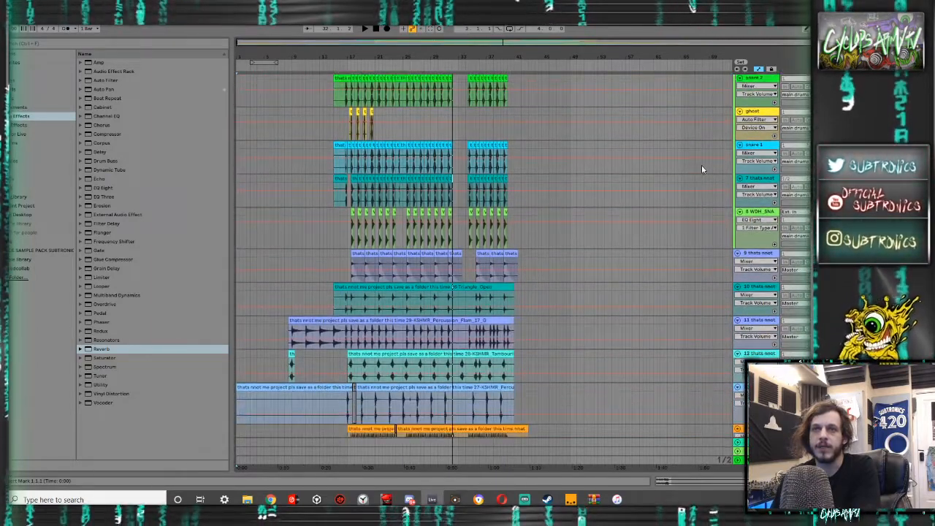
pyautogui.scroll(-9, 356, 198)
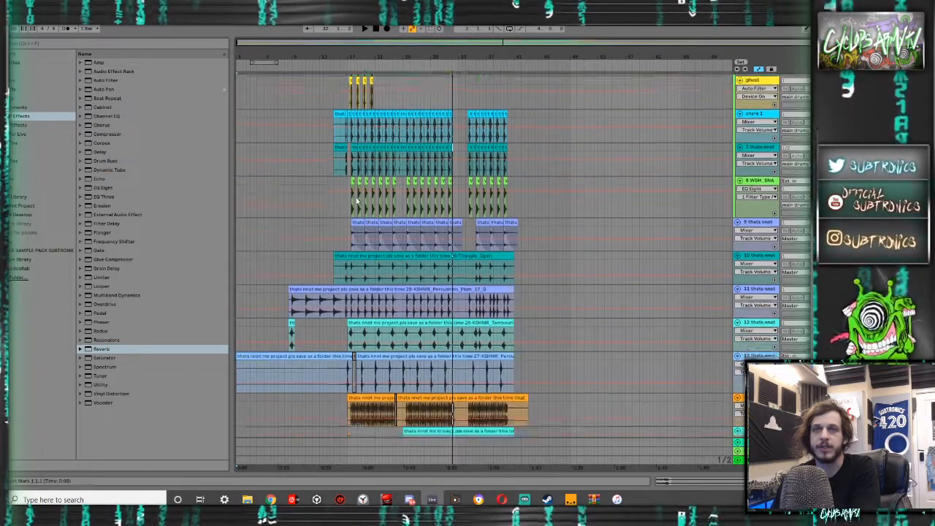
pyautogui.scroll(-4, 356, 198)
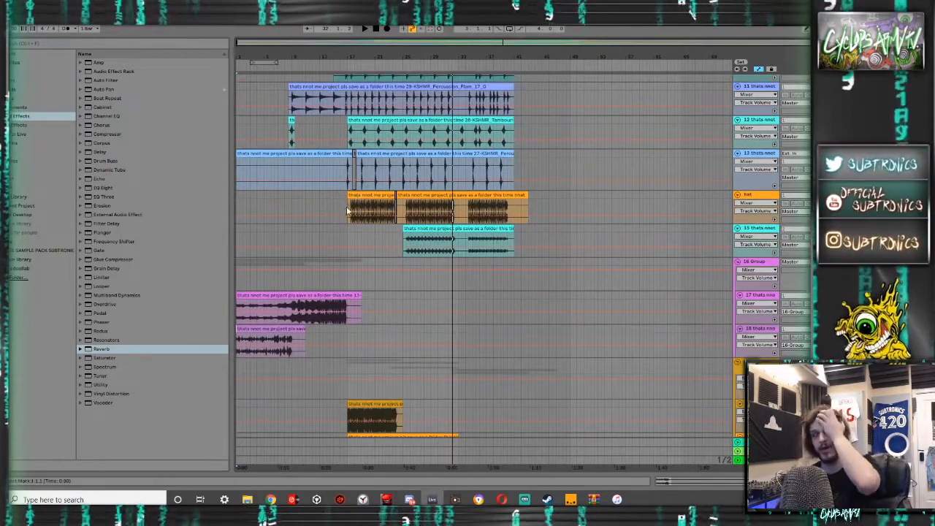
# - Delete the drop group's track that holds only the deactivated clip
pyautogui.scroll(-10, 322, 231)
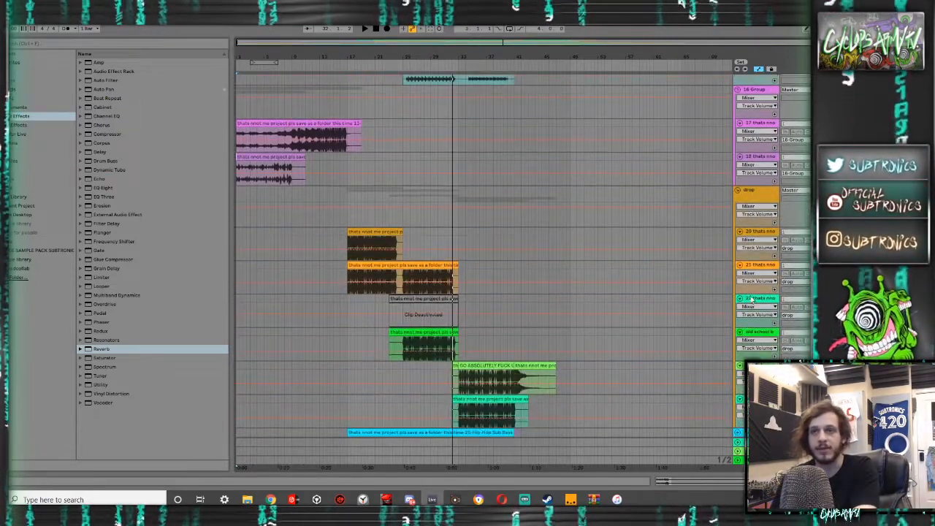
pyautogui.click(754, 300)
pyautogui.press('Delete')
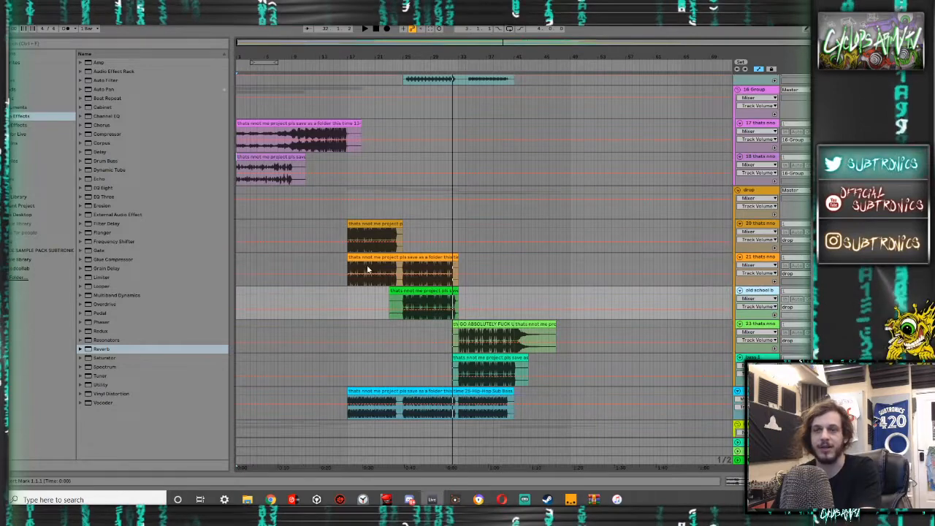
pyautogui.hotkey('ctrl', 'z')
pyautogui.press('Delete')
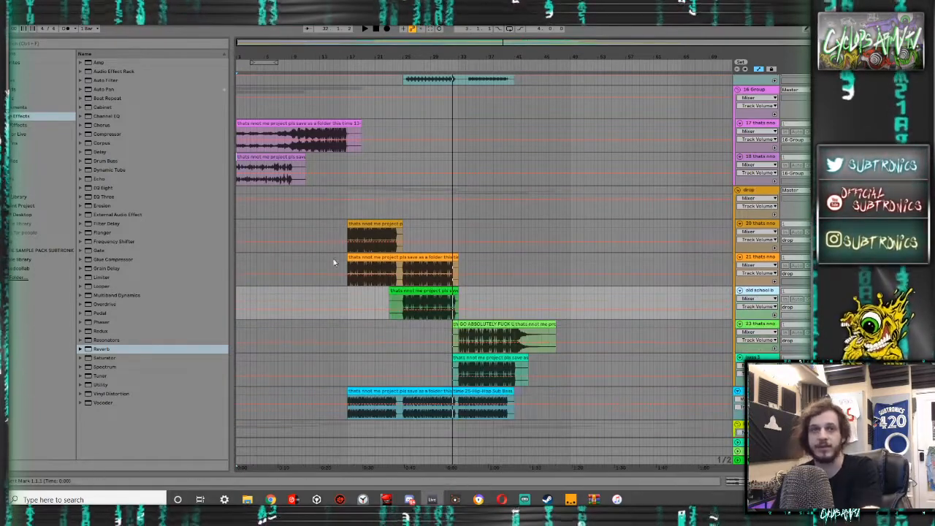
# - Look through the intro drums, stabs, sweeps and vocals tracks, and play the drop from bar 17
pyautogui.scroll(-5, 322, 258)
pyautogui.scroll(-6, 414, 257)
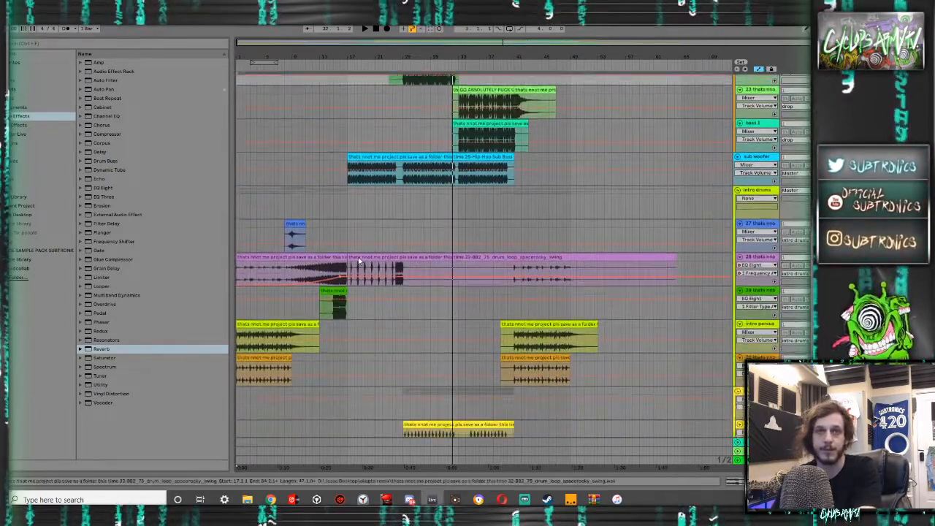
pyautogui.scroll(-9, 358, 260)
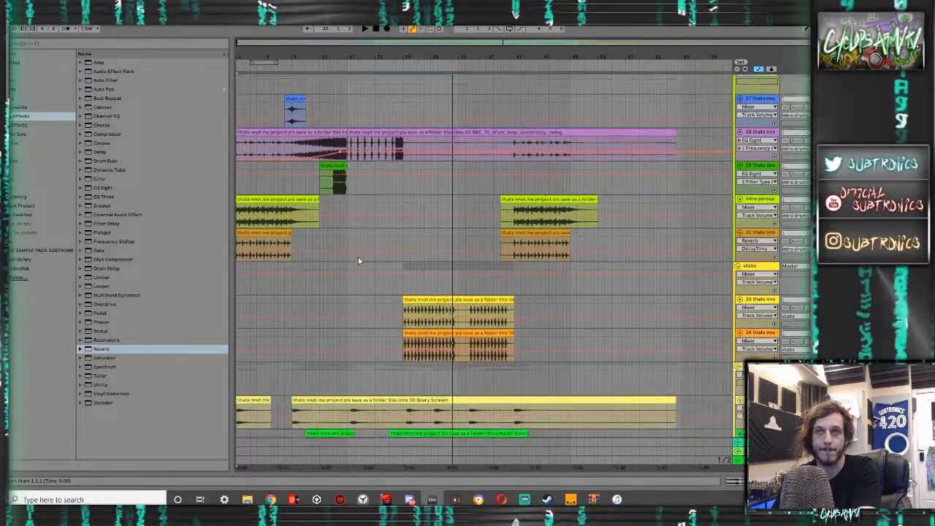
pyautogui.scroll(-5, 358, 261)
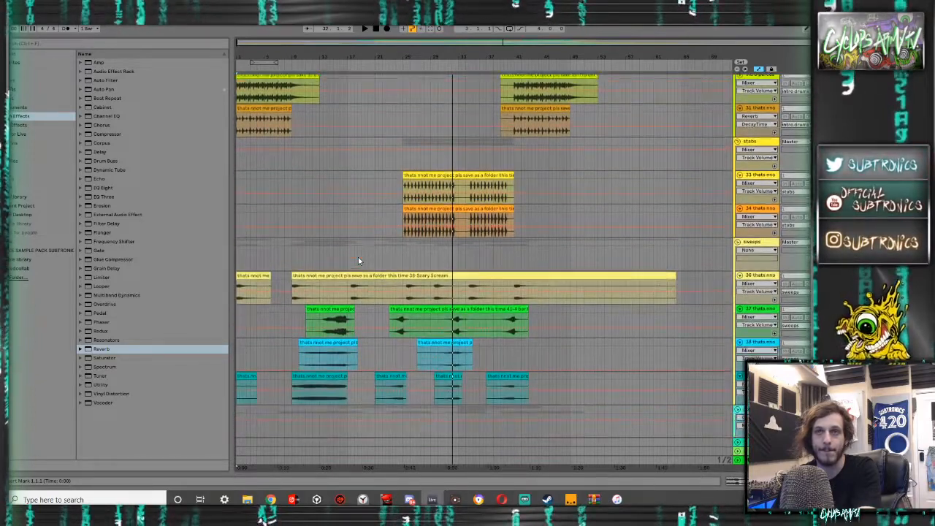
pyautogui.scroll(-3, 358, 261)
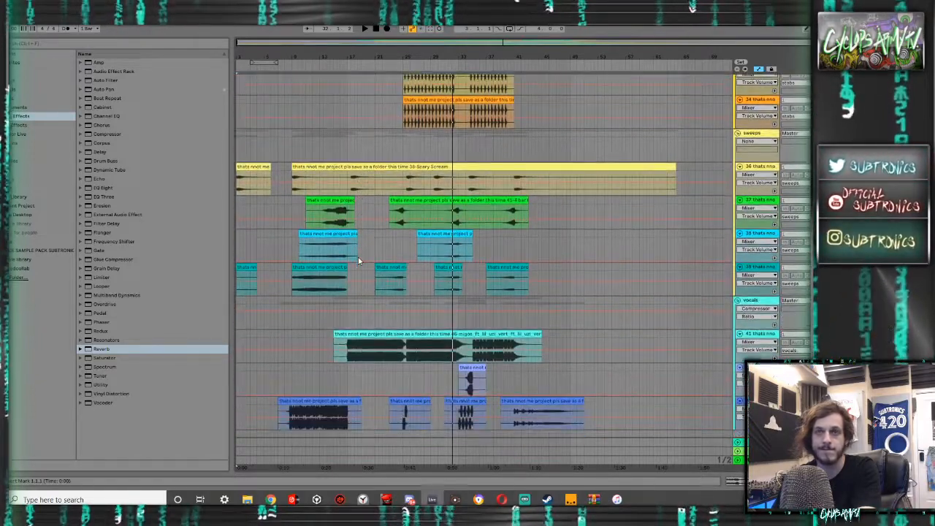
pyautogui.scroll(-1, 358, 261)
pyautogui.click(346, 308)
pyautogui.press('space')
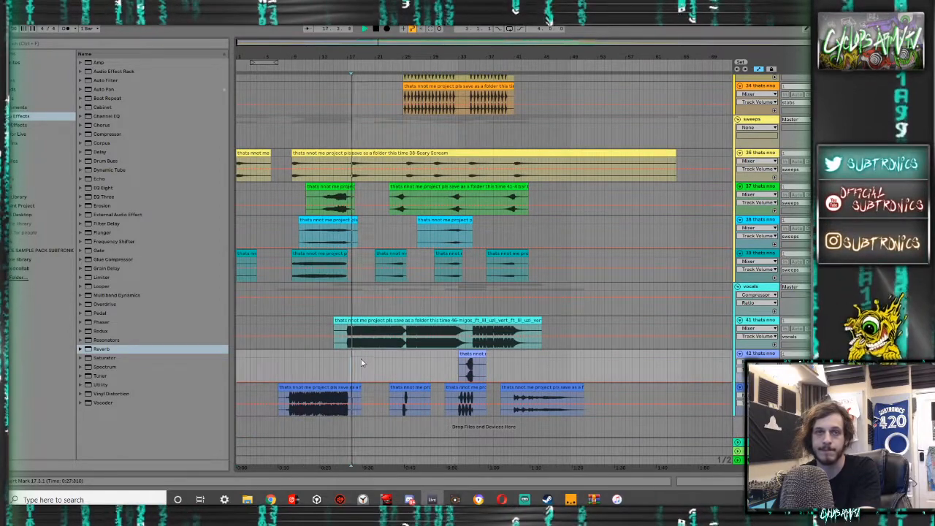
# - Duplicate the drop group's first track, the one whose clip starts at bar 17
pyautogui.scroll(15, 354, 334)
pyautogui.scroll(10, 355, 335)
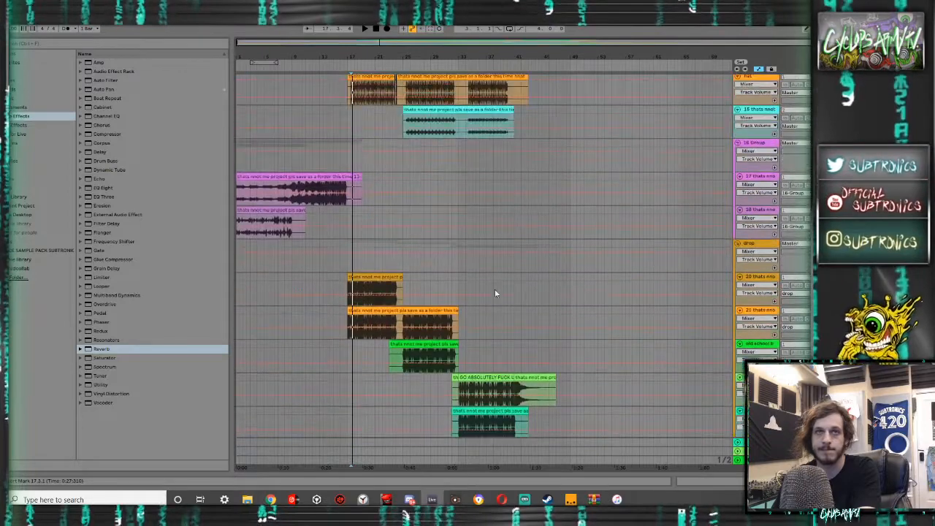
pyautogui.click(760, 279)
pyautogui.hotkey('ctrl', 'd')
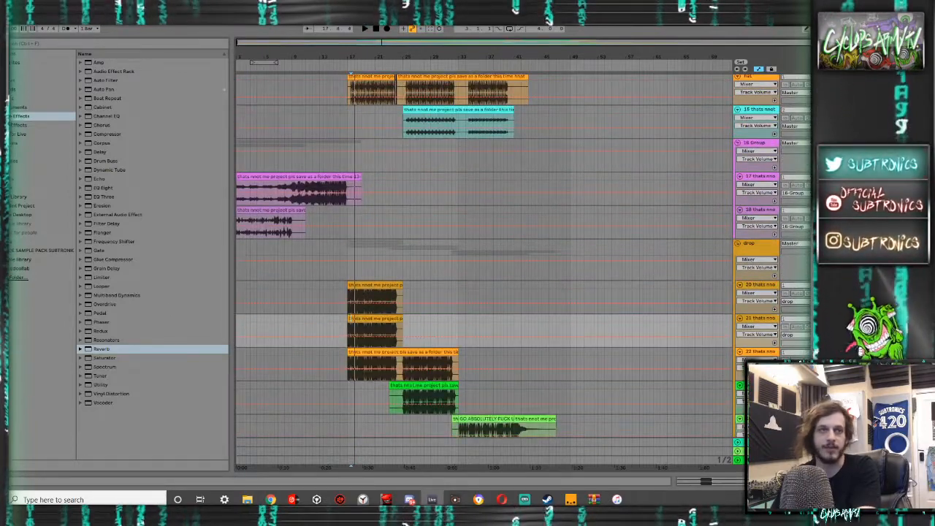
# - Add a Utility to the duplicated drop track, turn its stereo width all the way down and play the result
pyautogui.click(26, 118)
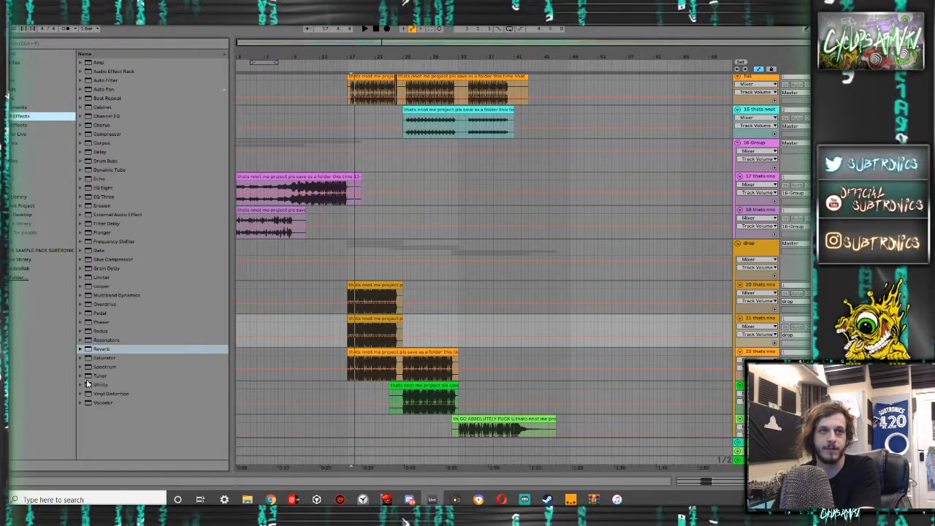
pyautogui.moveTo(102, 385); pyautogui.dragTo(326, 337)
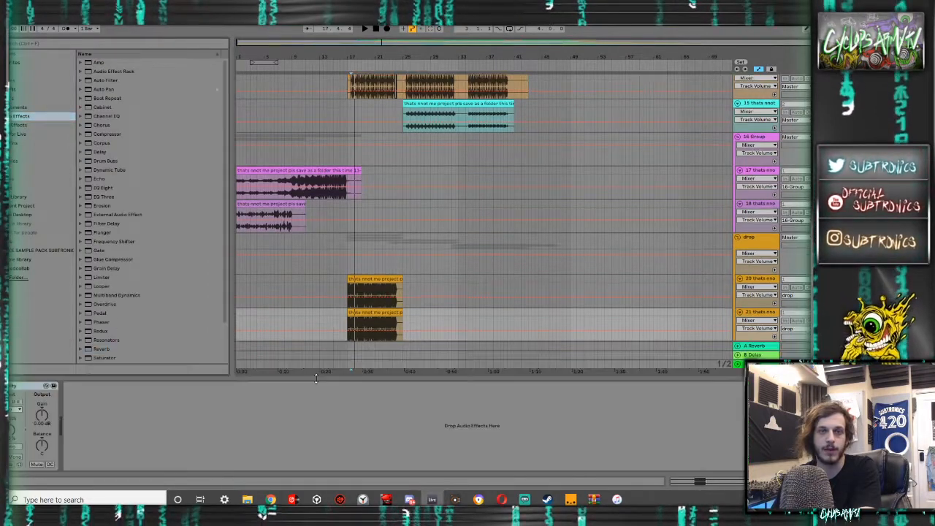
pyautogui.moveTo(12, 430); pyautogui.dragTo(12, 482)
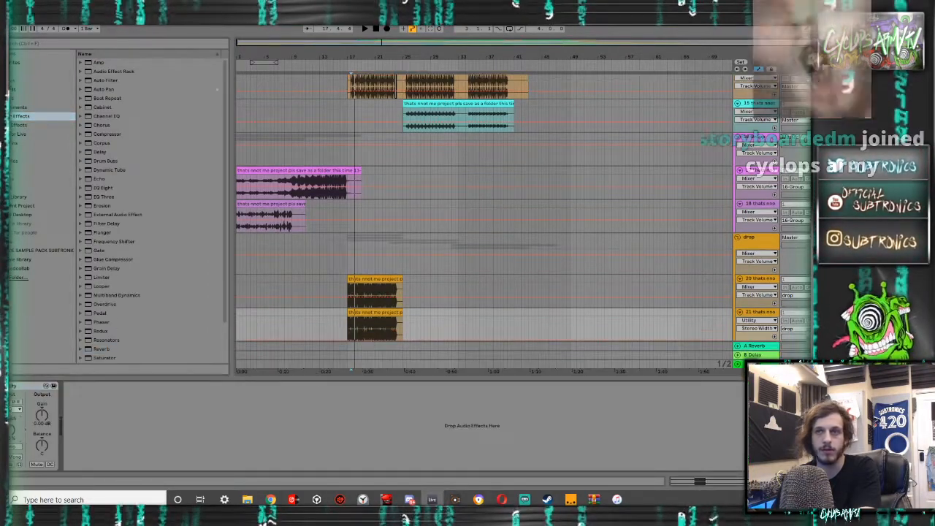
pyautogui.press('space')
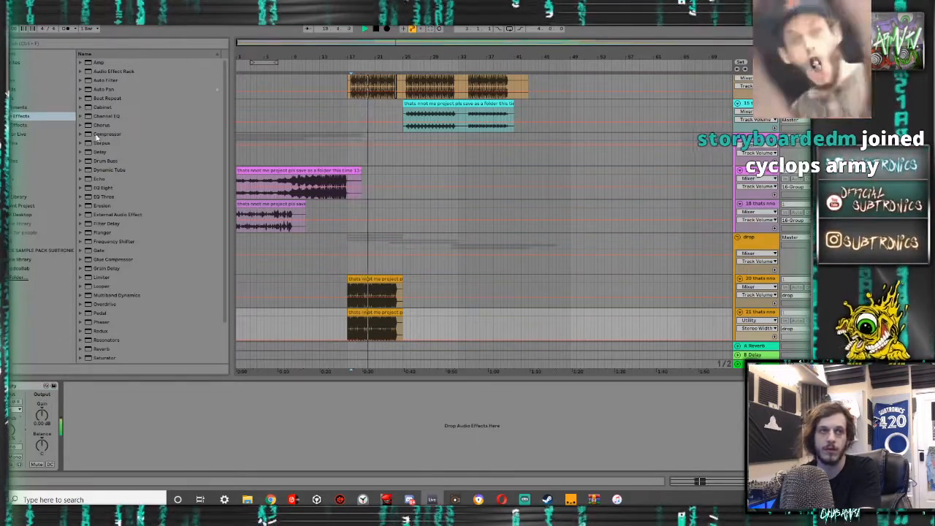
# - Add an EQ Eight to the duplicated drop track, with band 3 as a high cut and band 2 as a low cut
pyautogui.doubleClick(105, 187)
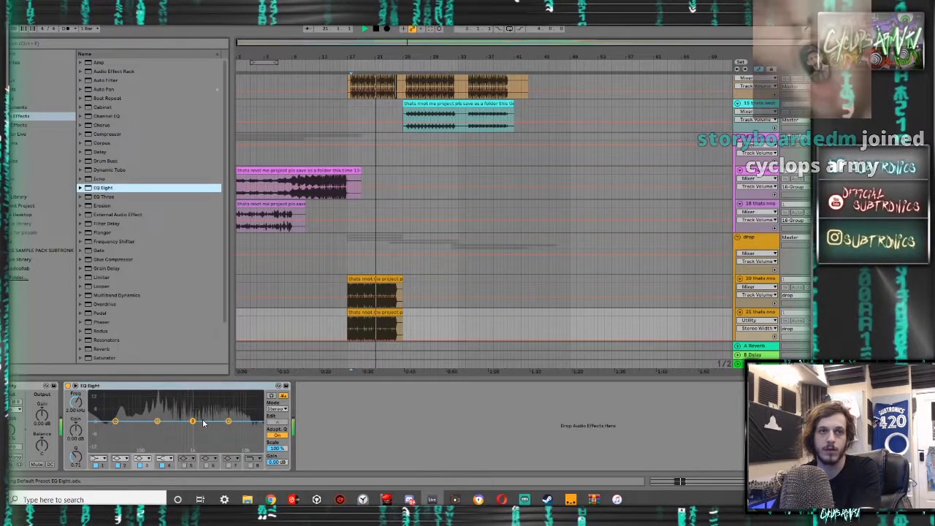
pyautogui.click(143, 459)
pyautogui.click(143, 454)
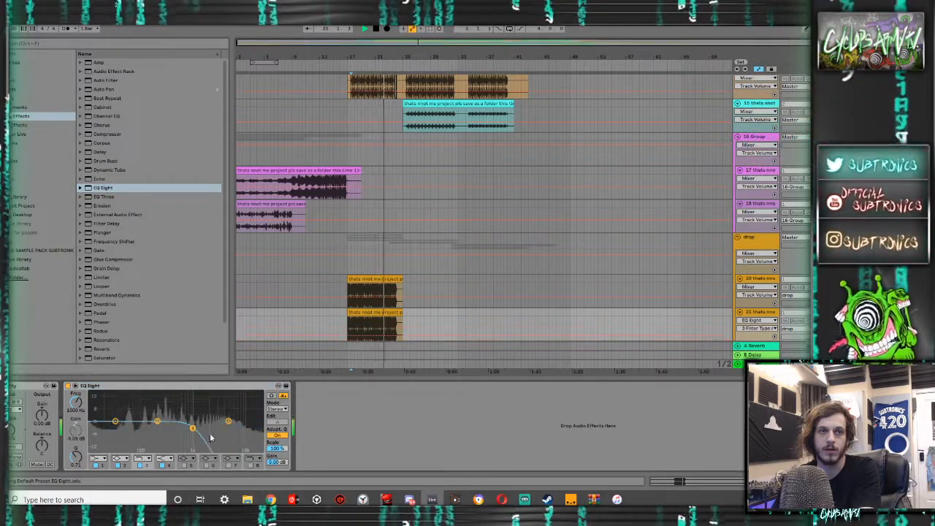
pyautogui.moveTo(192, 428); pyautogui.dragTo(210, 434)
pyautogui.click(121, 459)
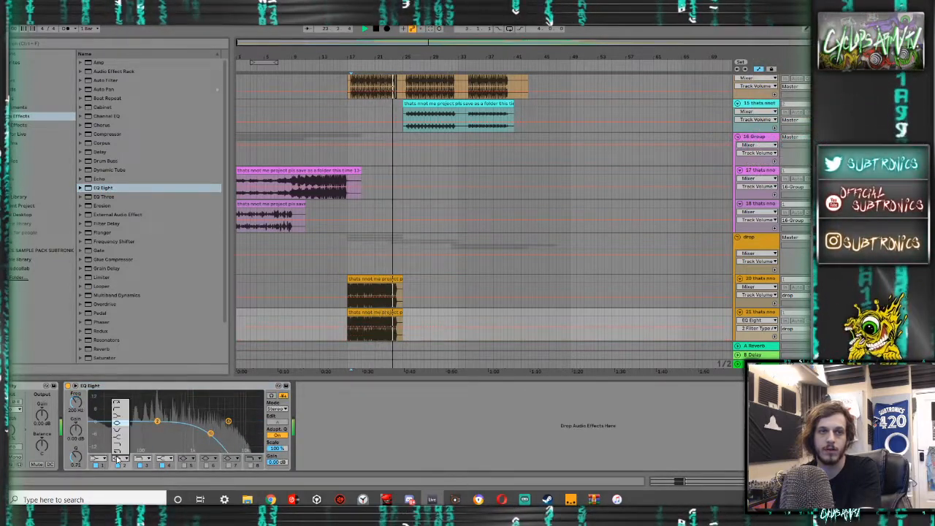
pyautogui.click(120, 409)
# - While replaying the drop, raise the EQ Eight's low-cut frequency and move its high cut to about 5.5 kHz
pyautogui.press('space')
pyautogui.press('space')
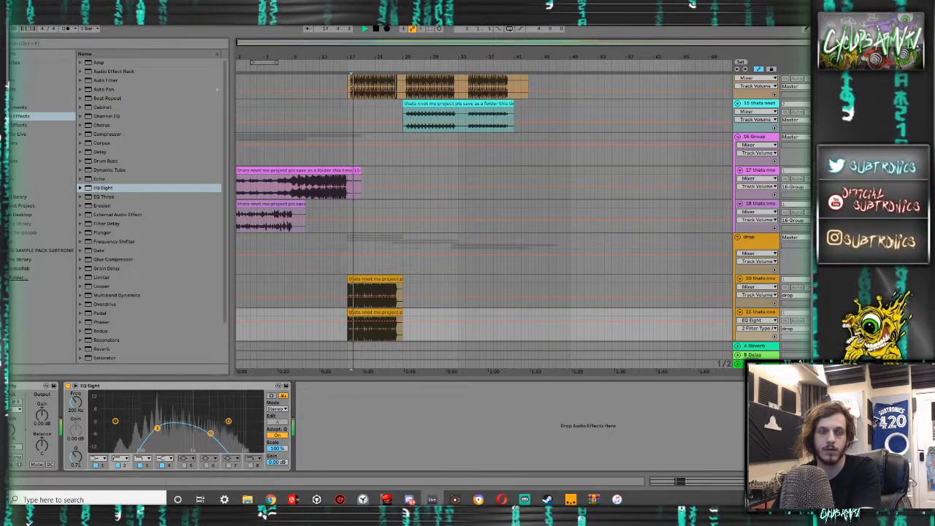
pyautogui.moveTo(157, 430); pyautogui.dragTo(152, 434)
pyautogui.moveTo(210, 434); pyautogui.dragTo(204, 434)
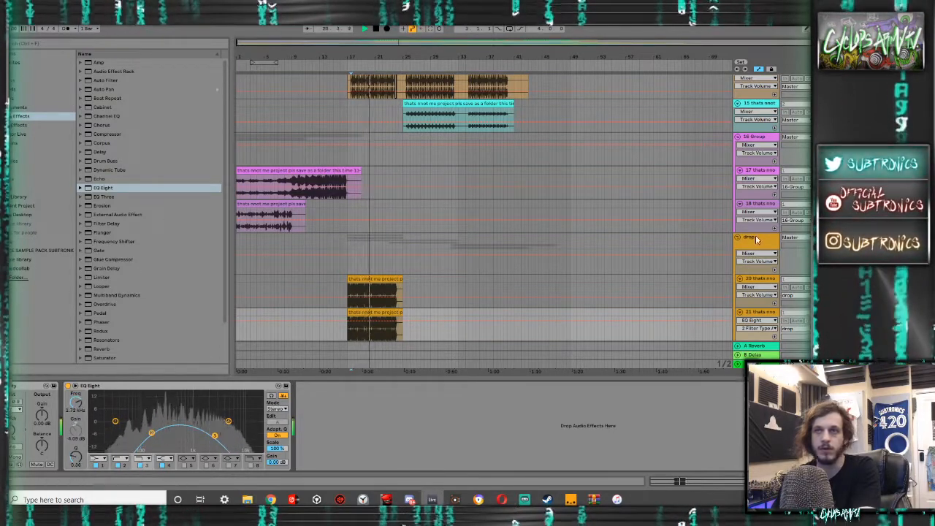
pyautogui.press('space')
pyautogui.press('space')
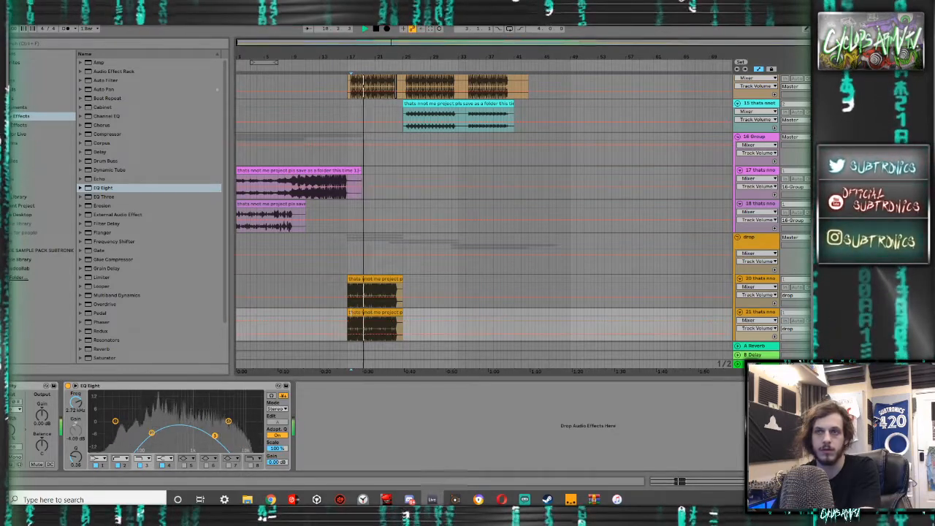
pyautogui.press('space')
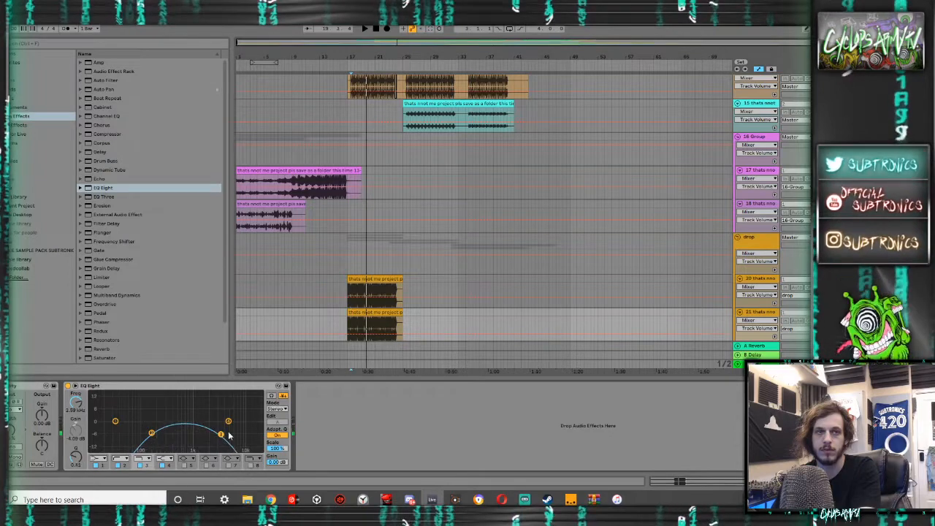
pyautogui.press('space')
pyautogui.moveTo(152, 437); pyautogui.dragTo(173, 437)
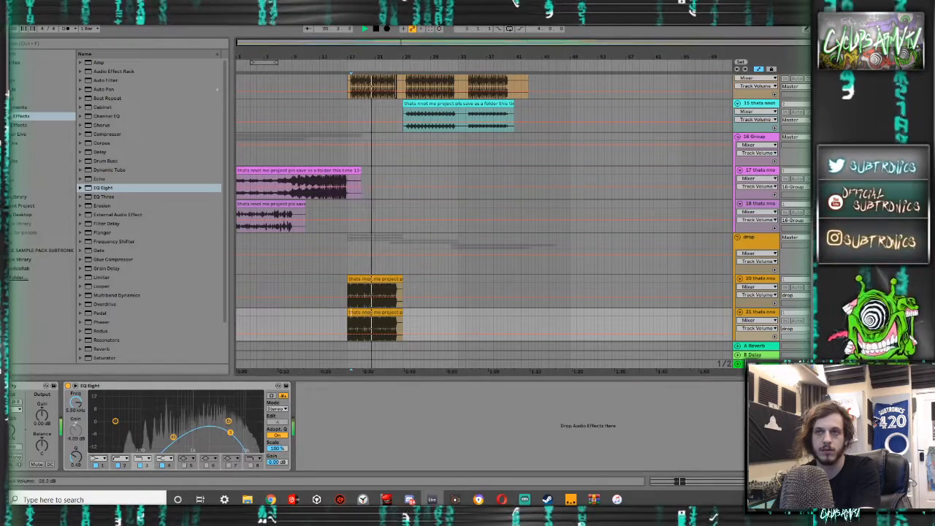
# - Review the lower tracks and play the drop from the start of the sub woofer clip at bar 17
pyautogui.scroll(-10, 587, 271)
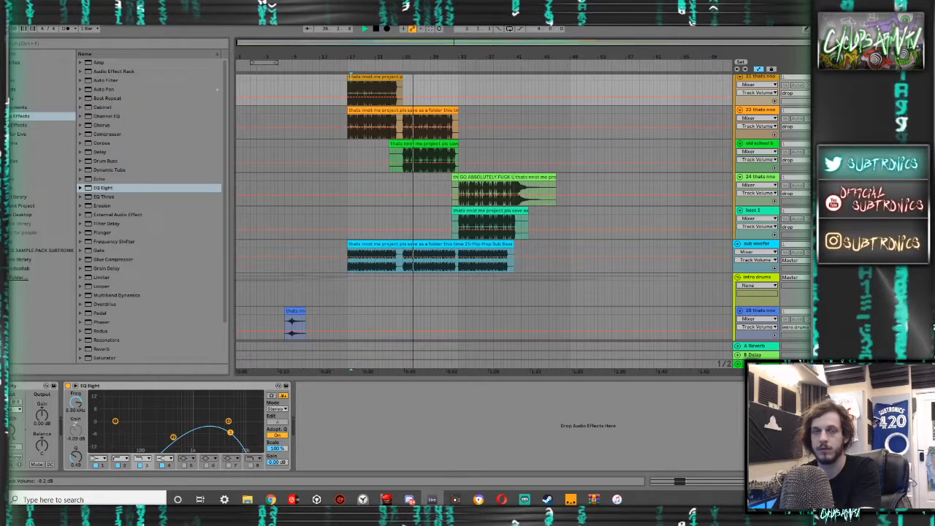
pyautogui.click(329, 218)
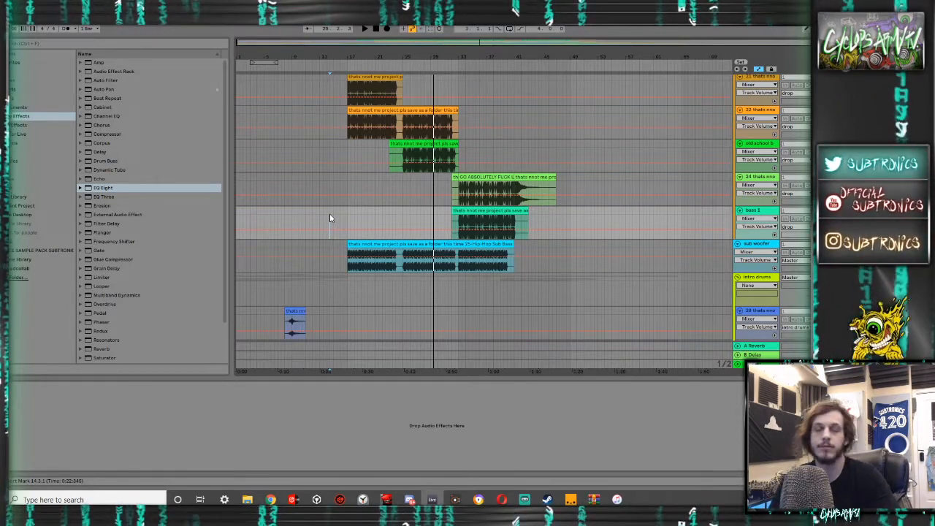
pyautogui.scroll(-4, 336, 213)
pyautogui.click(347, 179)
pyautogui.press('space')
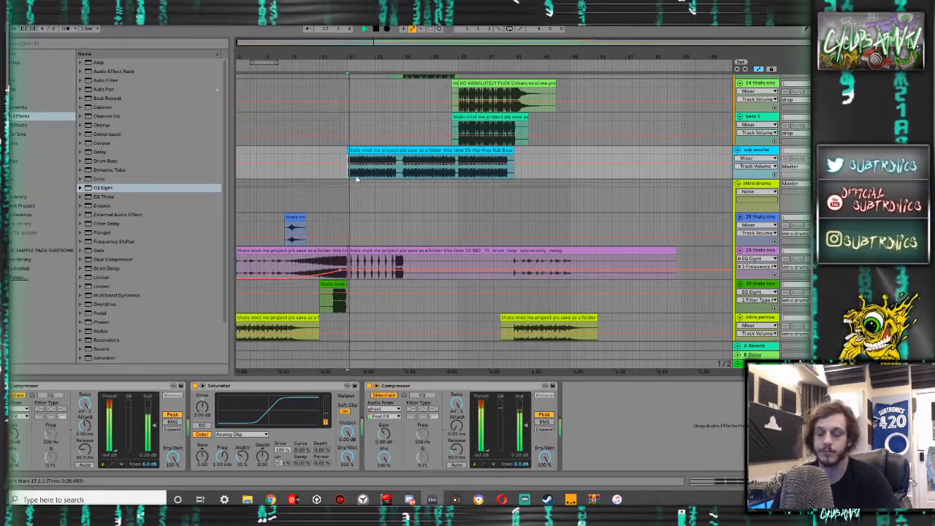
pyautogui.press('space')
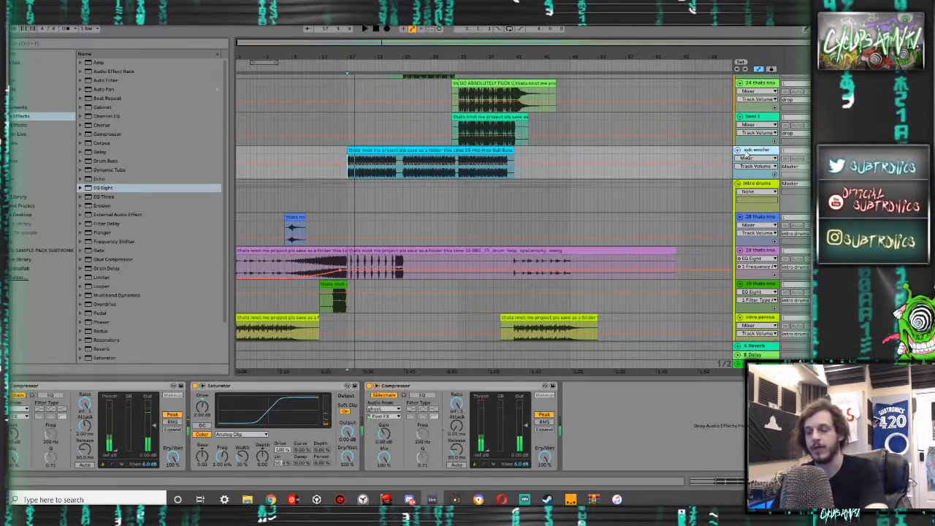
# - Insert a MIDI track below the sub woofer track, load Serum on it, set mono legato voicing and adjust its portamento
pyautogui.hotkey('ctrl', 'shift', 't')
pyautogui.click(24, 140)
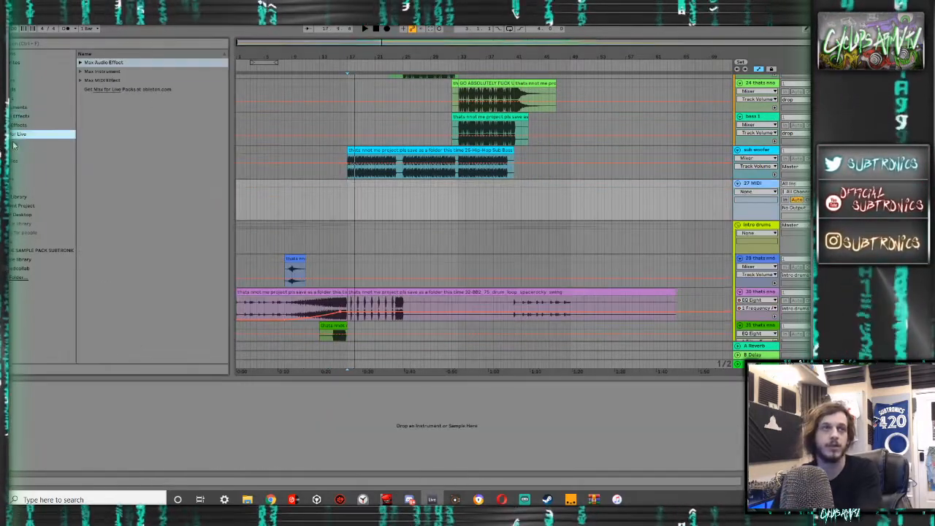
pyautogui.moveTo(106, 242); pyautogui.dragTo(347, 195)
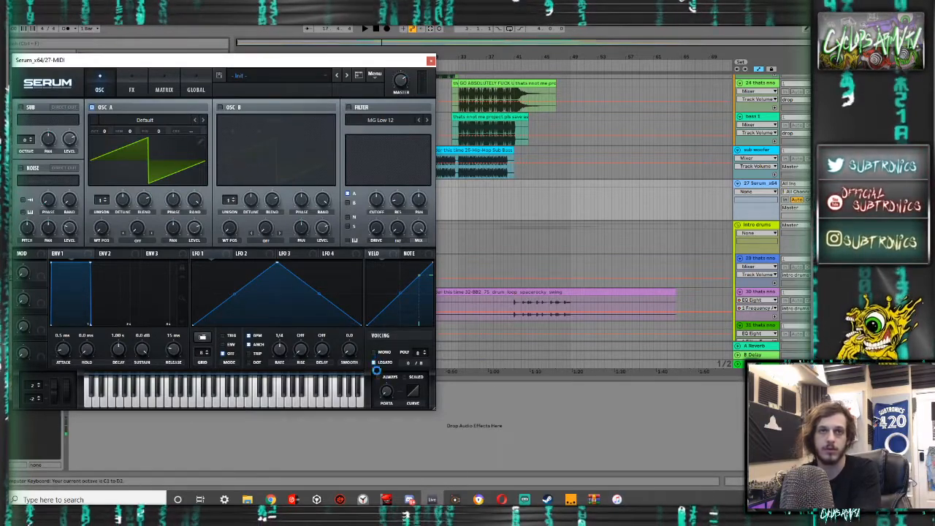
pyautogui.press('z')
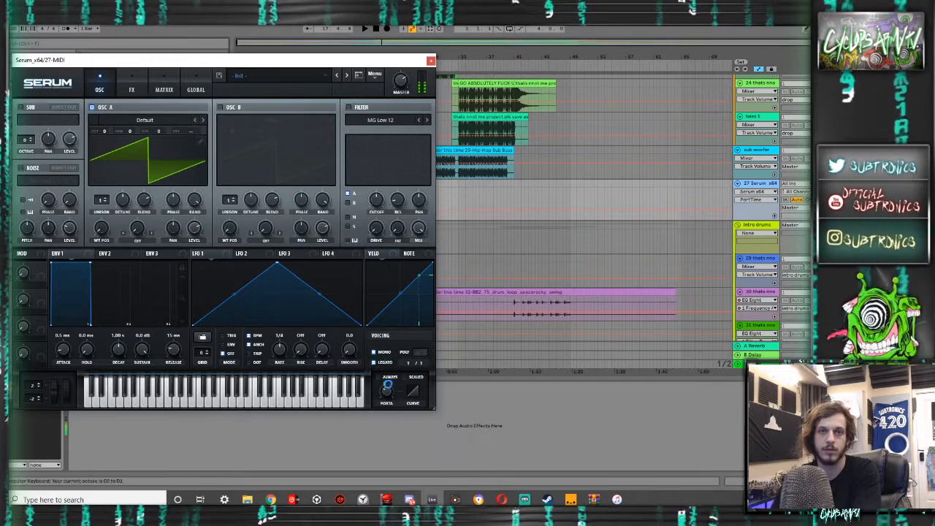
pyautogui.moveTo(388, 387); pyautogui.dragTo(389, 374)
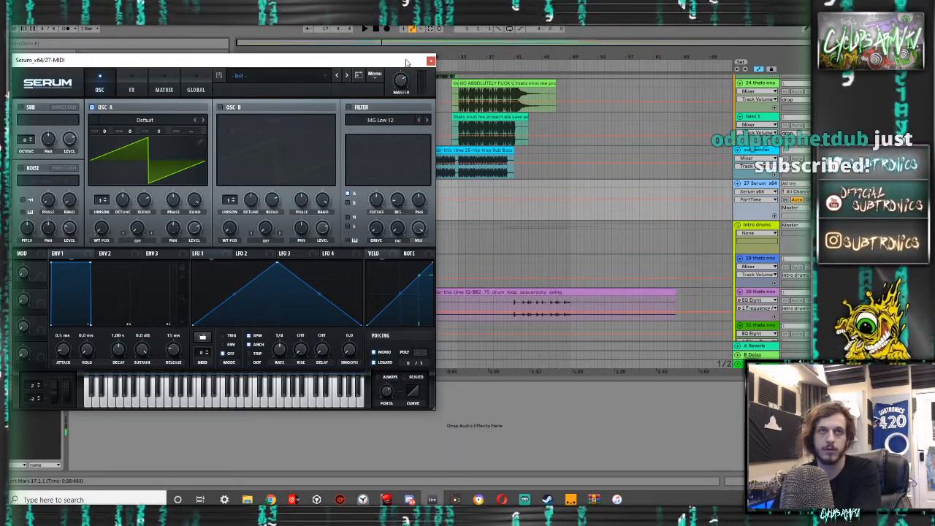
pyautogui.click(431, 62)
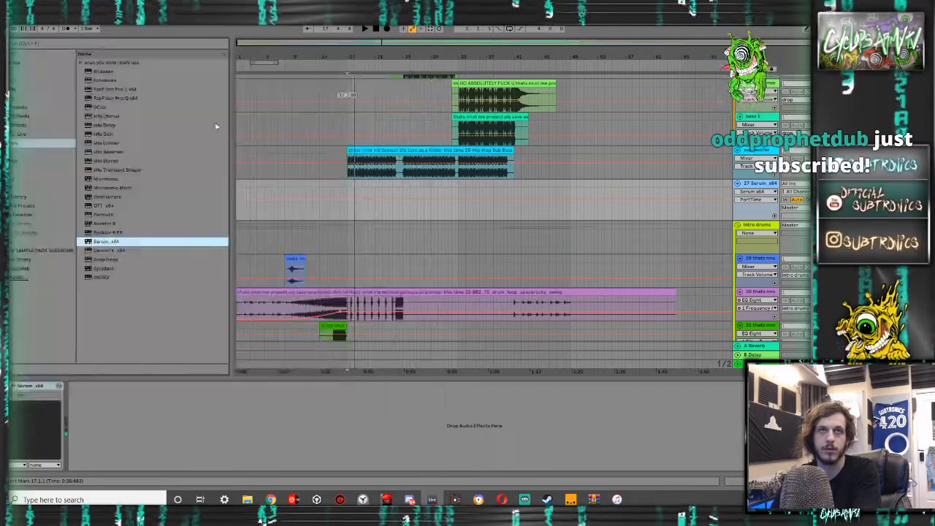
# - Add a Utility after Serum on the new MIDI track and set its width to 0%
pyautogui.click(20, 116)
pyautogui.scroll(-3, 179, 319)
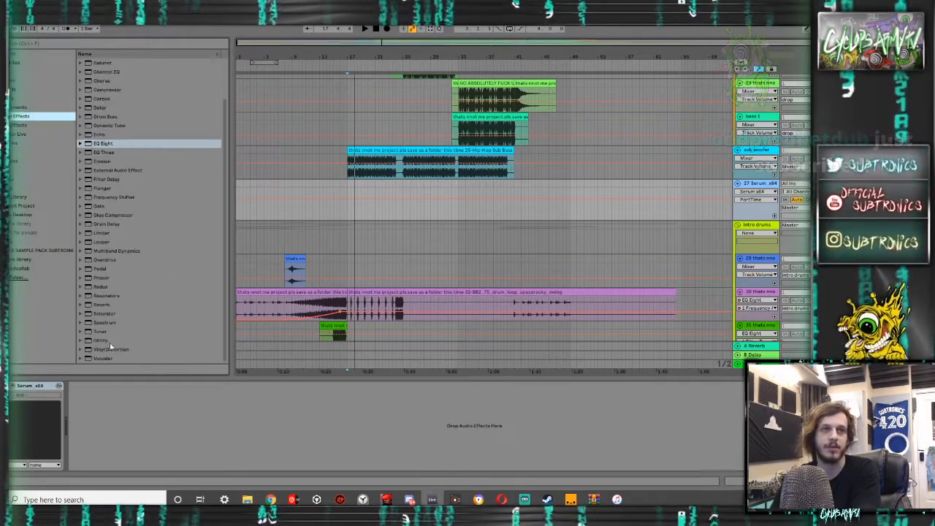
pyautogui.moveTo(102, 341); pyautogui.dragTo(143, 405)
pyautogui.moveTo(88, 434); pyautogui.dragTo(93, 452)
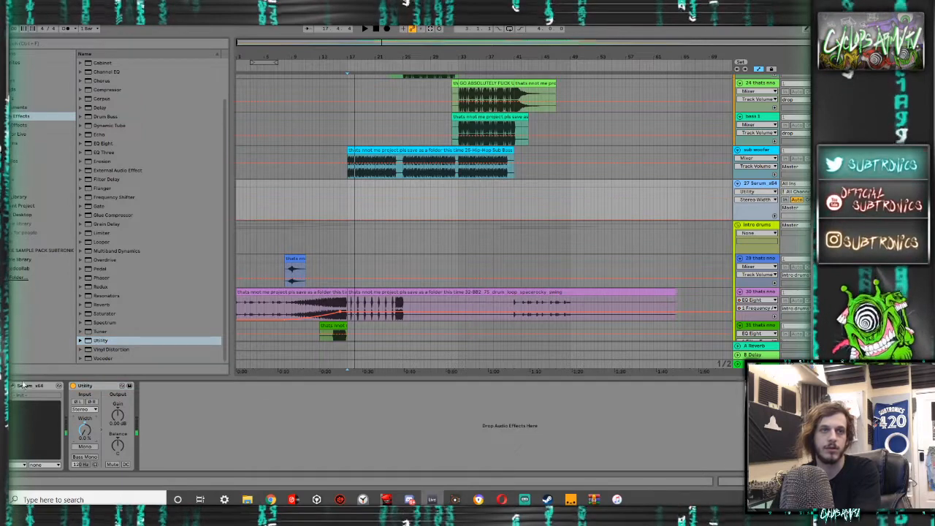
# - Delete Serum and the Utility from the new MIDI track after a last look at the synth
pyautogui.click(11, 388)
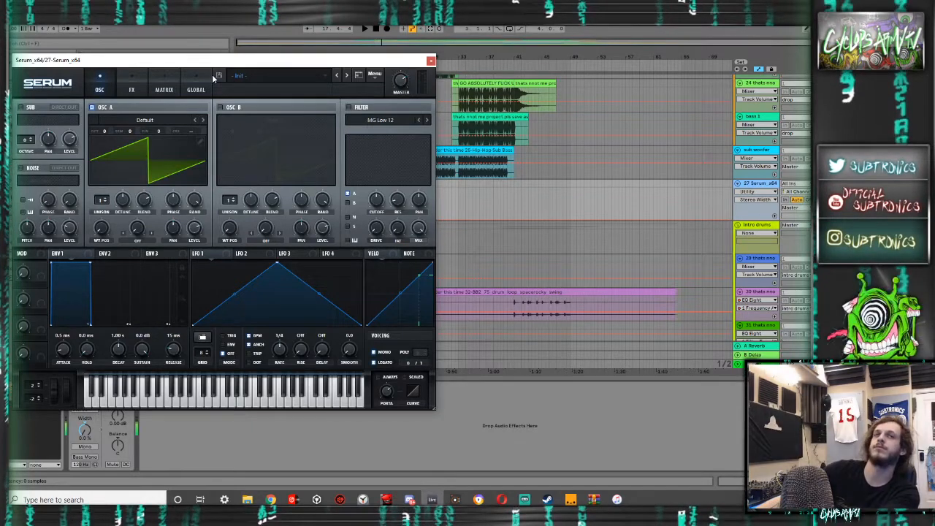
pyautogui.click(431, 60)
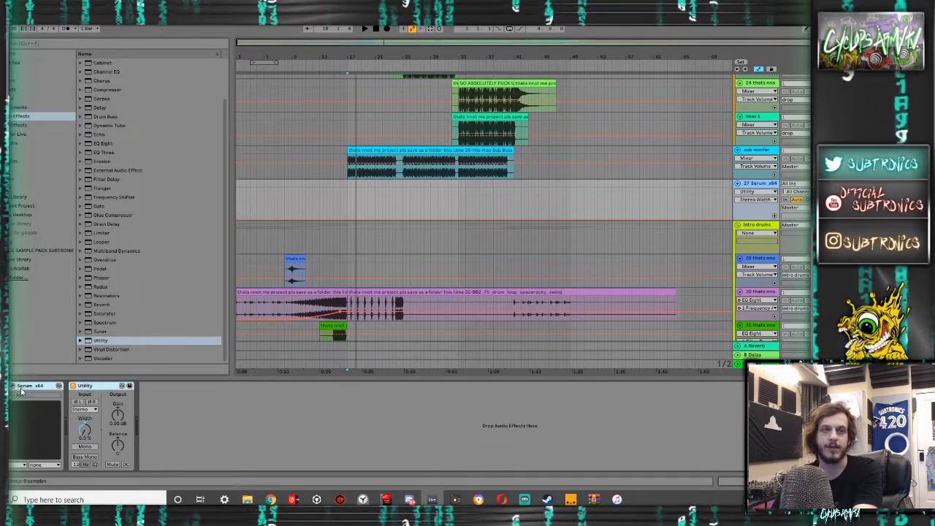
pyautogui.press('Delete')
# - Add Erosion in Sine mode to the sub woofer track, with frequency about 792 Hz and amount 200, while playing it
pyautogui.click(355, 176)
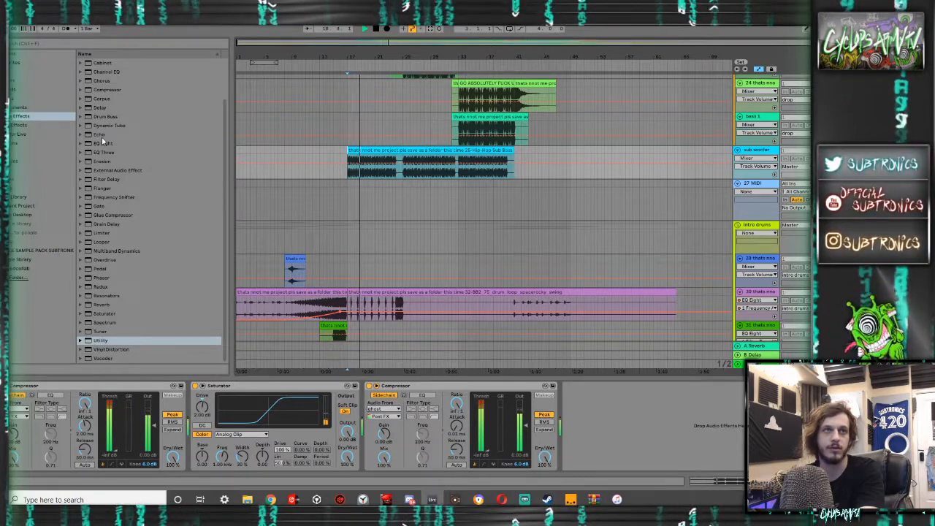
pyautogui.doubleClick(110, 162)
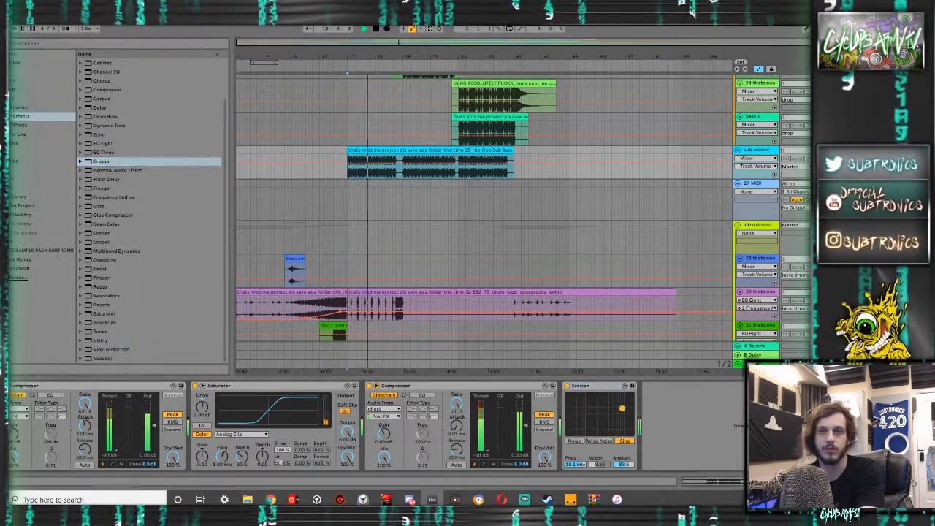
pyautogui.moveTo(611, 413); pyautogui.dragTo(608, 407)
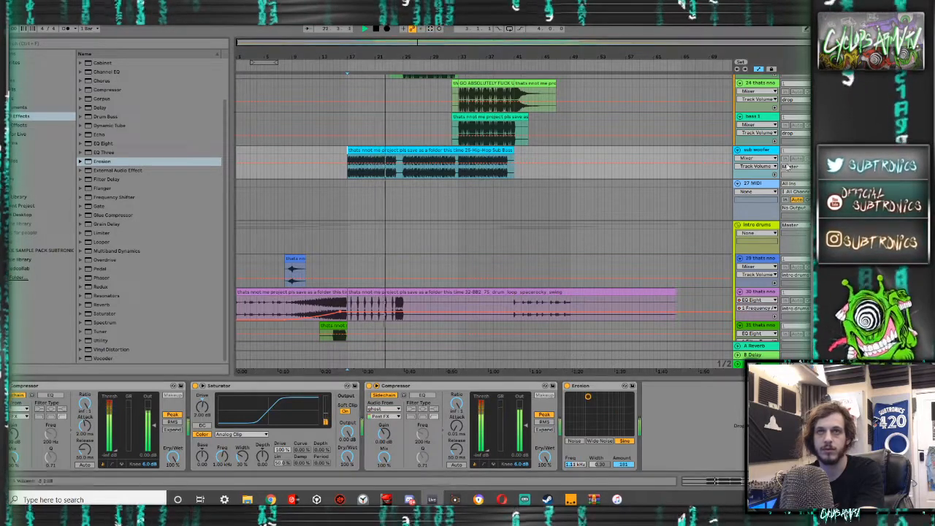
pyautogui.moveTo(576, 396); pyautogui.dragTo(592, 399)
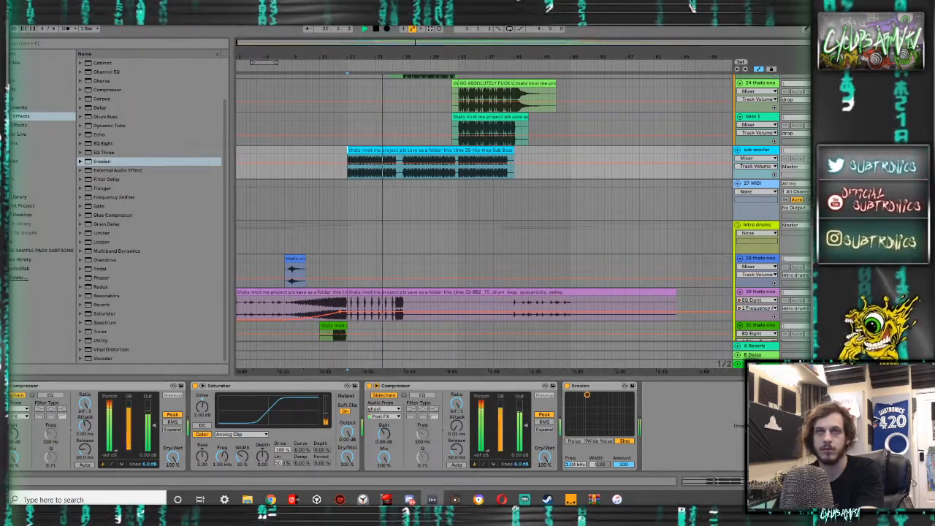
pyautogui.moveTo(588, 395)
pyautogui.mouseDown()
pyautogui.moveTo(616, 396)
pyautogui.moveTo(582, 396)
pyautogui.mouseUp()
pyautogui.press('space')
pyautogui.press('space')
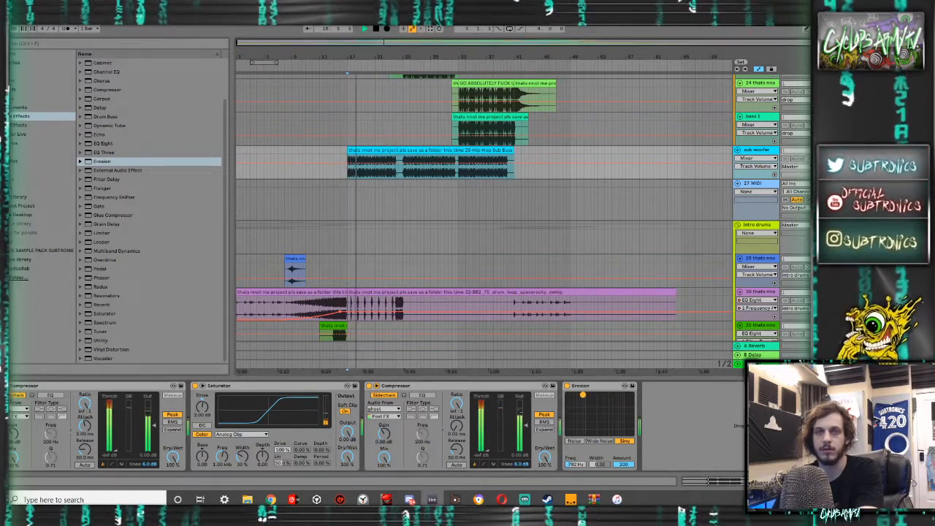
# - Bypass Erosion, add an EQ Eight after it with the expanded display, and inspect the sub's spectrum during playback
pyautogui.click(567, 386)
pyautogui.press('space')
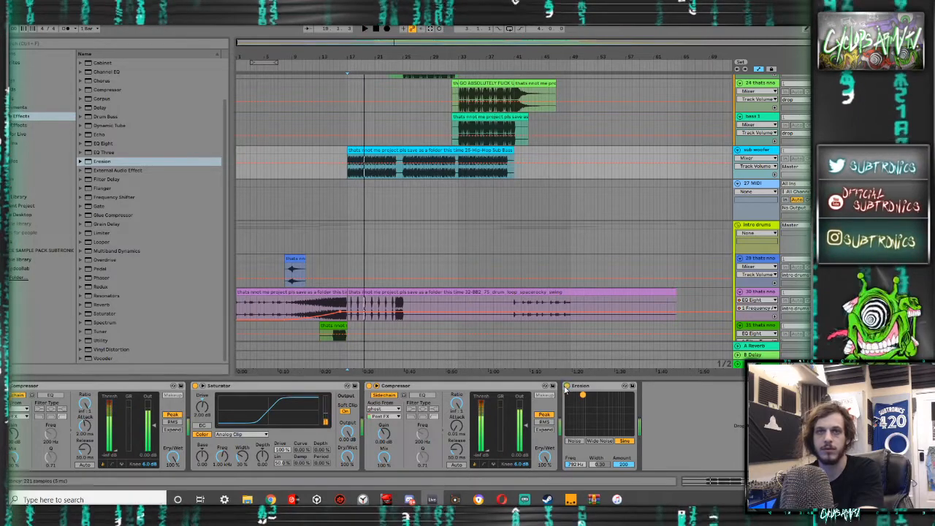
pyautogui.doubleClick(104, 144)
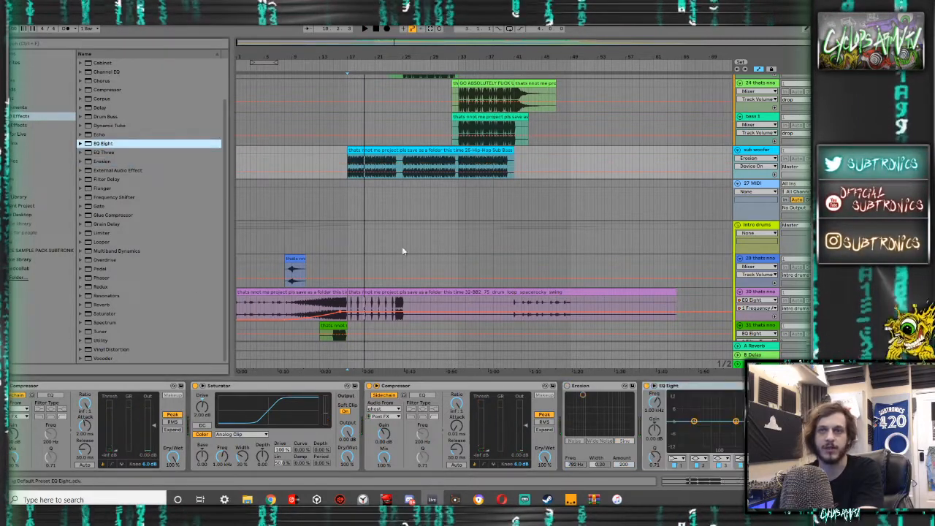
pyautogui.click(654, 386)
pyautogui.press('space')
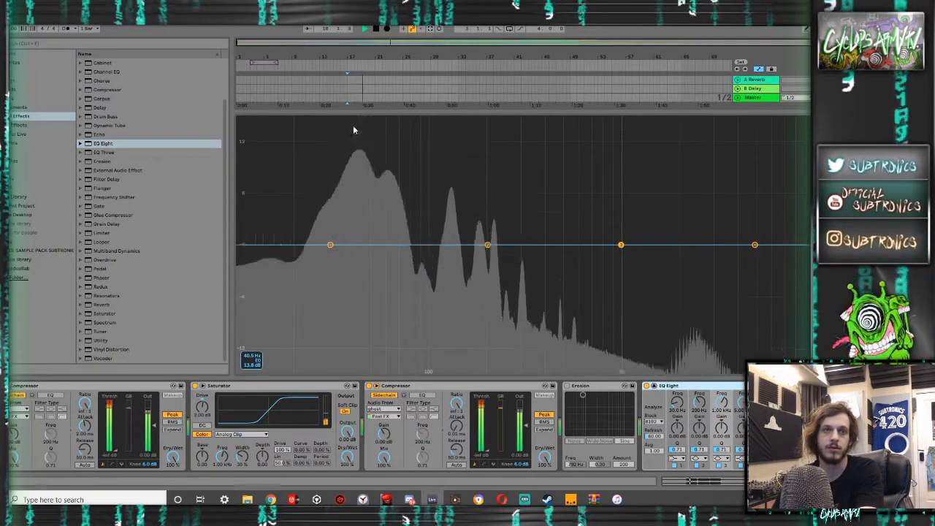
pyautogui.press('space')
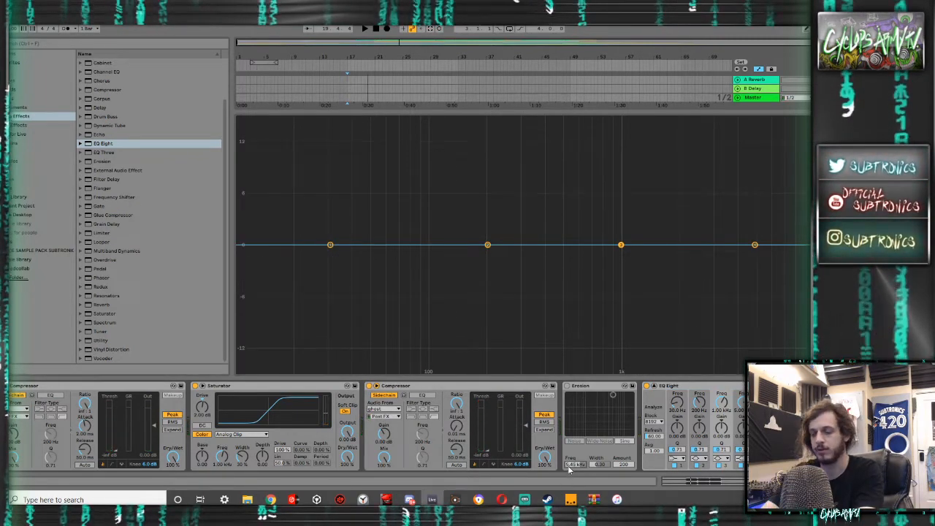
# - Set the bypassed Erosion's frequency to 300 Hz and play the sub woofer to check its spectrum in EQ Eight
pyautogui.moveTo(570, 466); pyautogui.dragTo(569, 520)
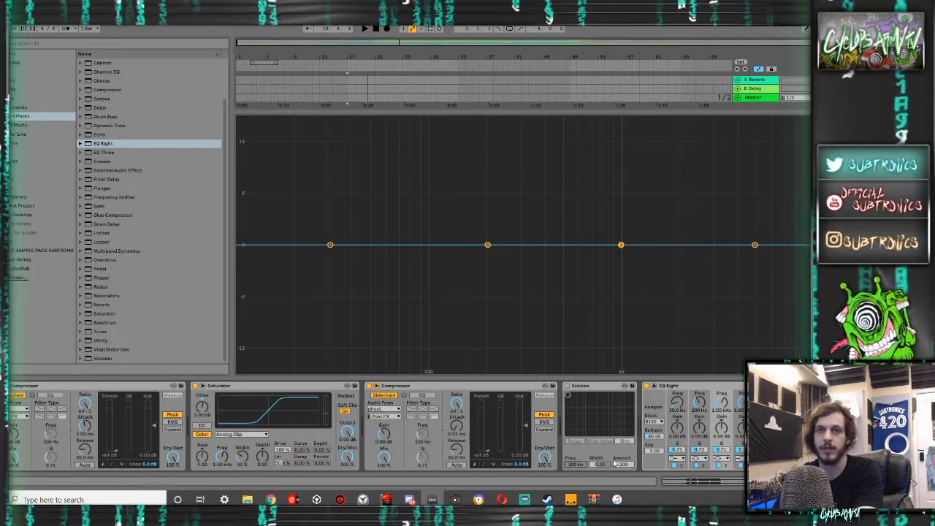
pyautogui.press('space')
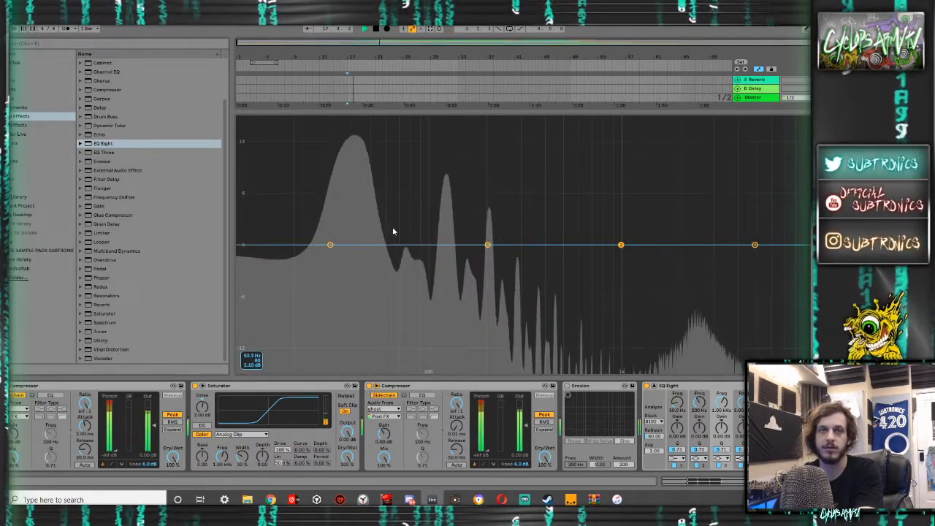
pyautogui.press('space')
# - Transpose the sub woofer clip up 12 semitones and play it while examining its spectrum in the expanded EQ Eight
pyautogui.hotkey('shift', 'Tab')
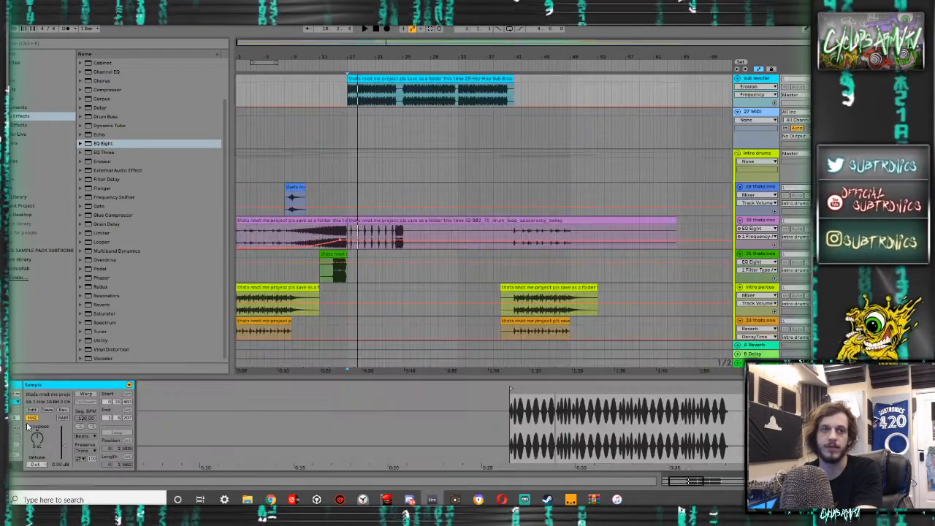
pyautogui.moveTo(50, 432); pyautogui.dragTo(51, 429)
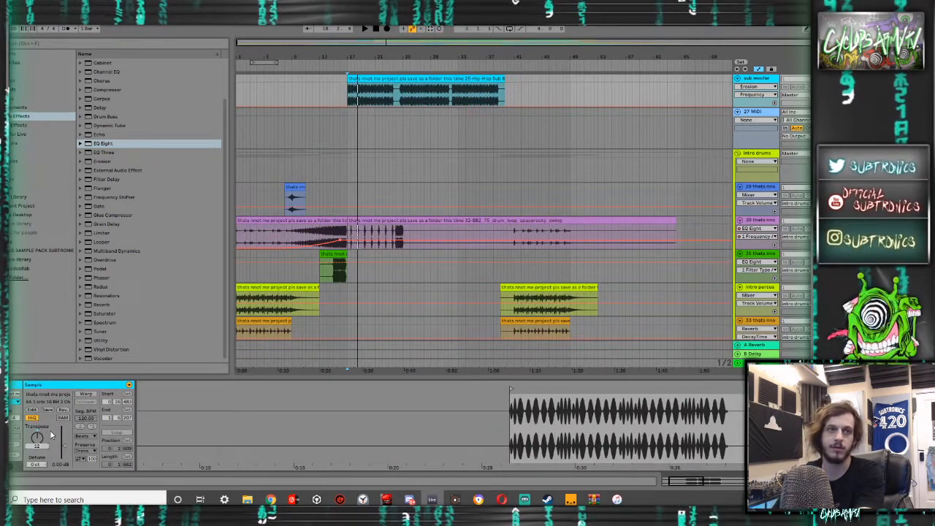
pyautogui.write('12')
pyautogui.press('Return')
pyautogui.press('space')
pyautogui.press('Tab')
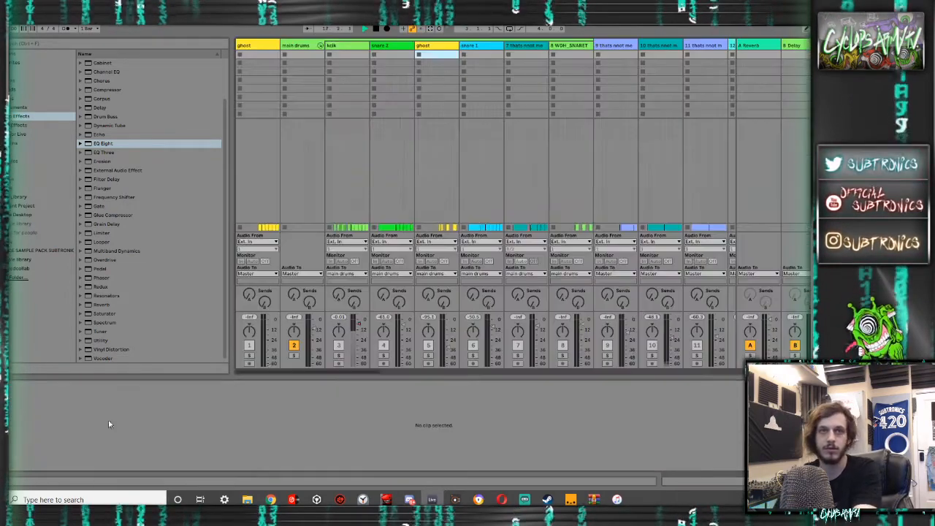
pyautogui.press('Tab')
pyautogui.hotkey('shift', 'Tab')
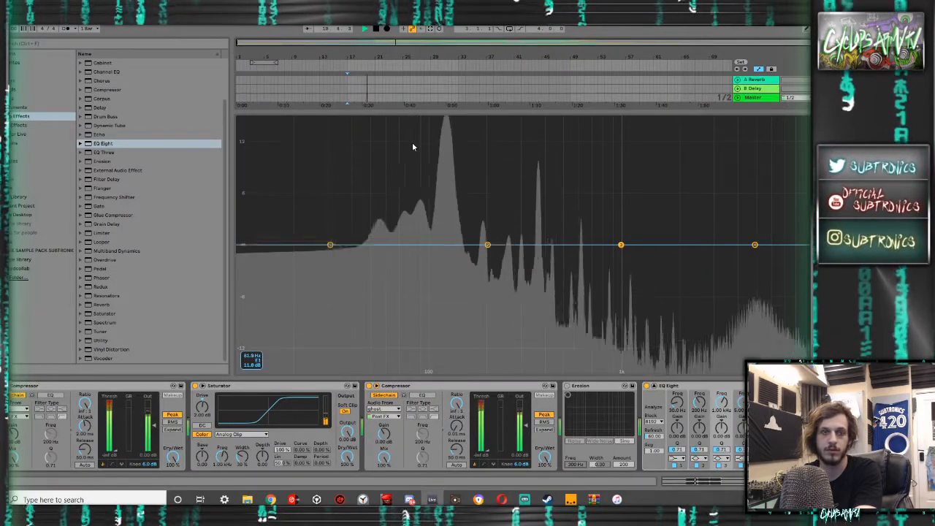
pyautogui.press('space')
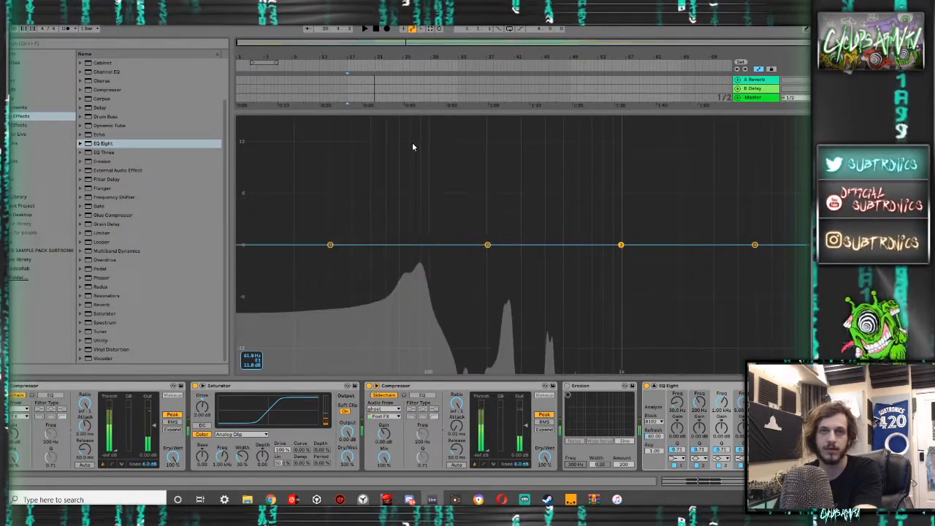
# - Raise the sub woofer clip's transposition to 24 semitones and examine its spectrum during playback
pyautogui.hotkey('shift', 'Tab')
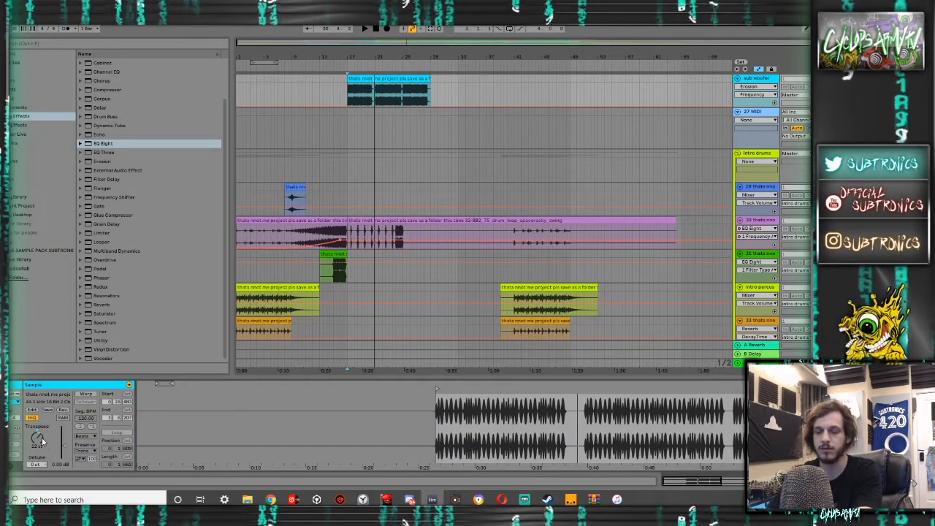
pyautogui.moveTo(41, 440); pyautogui.dragTo(41, 422)
pyautogui.press('space')
pyautogui.press('Tab')
pyautogui.press('Tab')
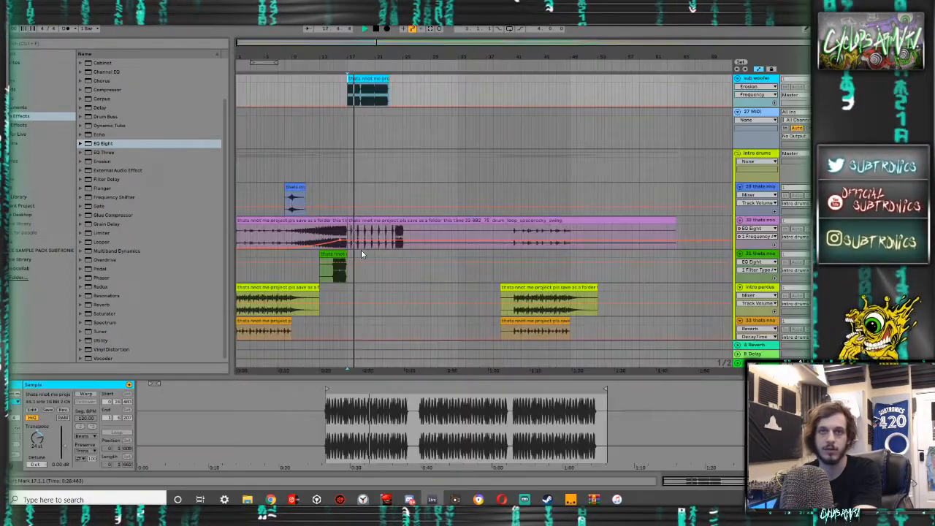
pyautogui.hotkey('shift', 'Tab')
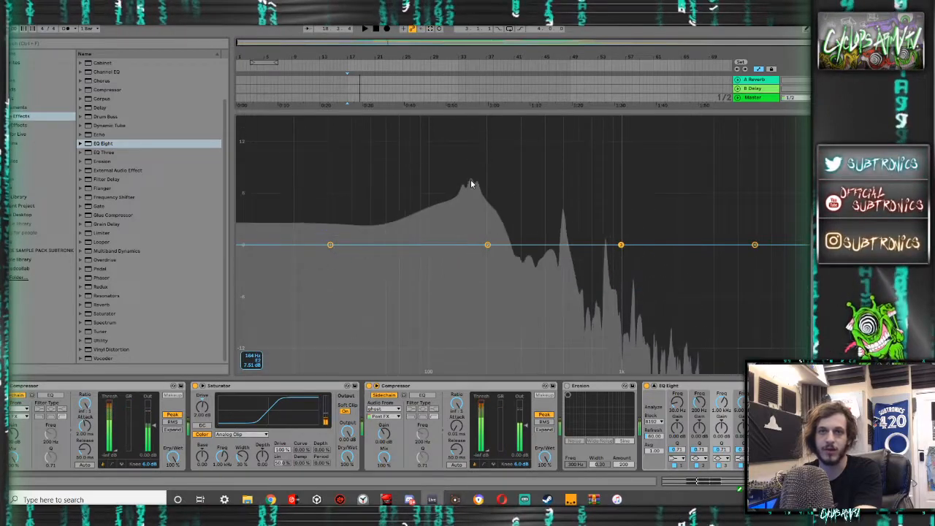
pyautogui.press('space')
# - Reset the sub woofer clip's transposition to 0 semitones and replay it with the EQ Eight spectrum shown
pyautogui.hotkey('shift', 'Tab')
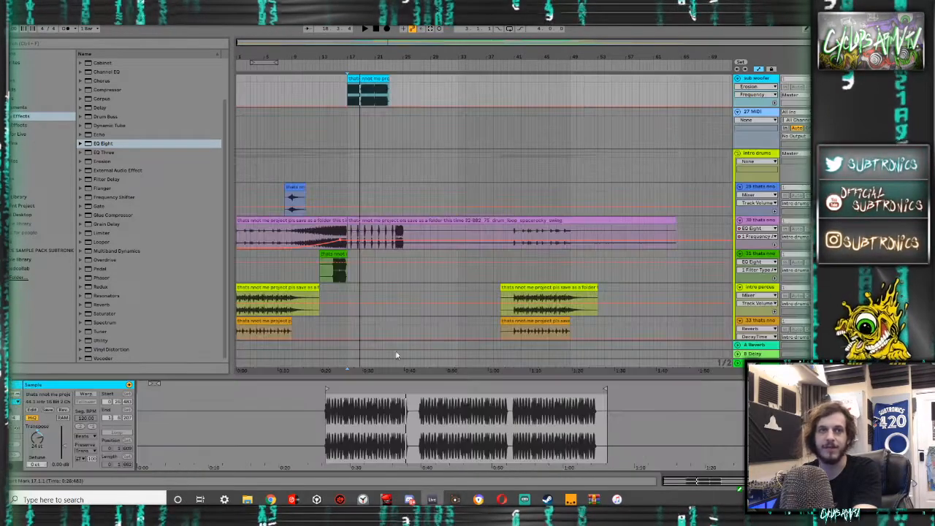
pyautogui.doubleClick(37, 437)
pyautogui.press('space')
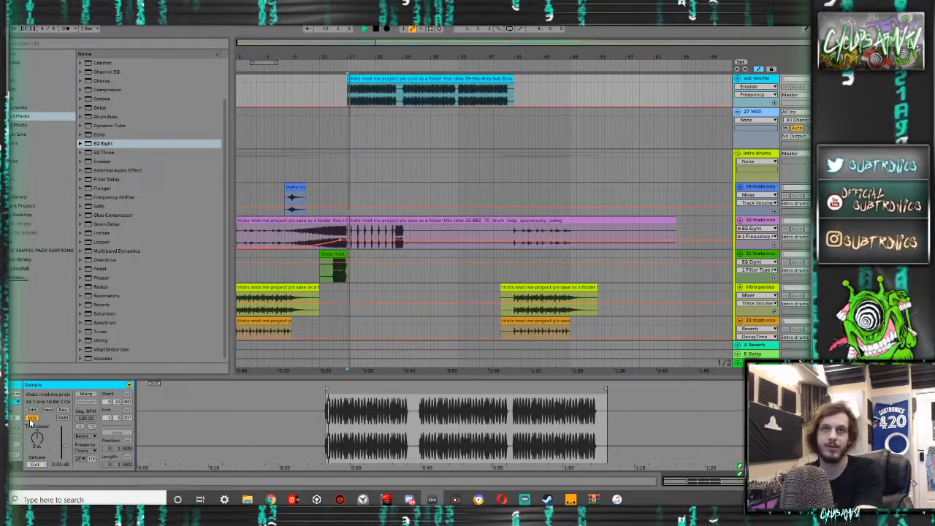
pyautogui.hotkey('shift', 'Tab')
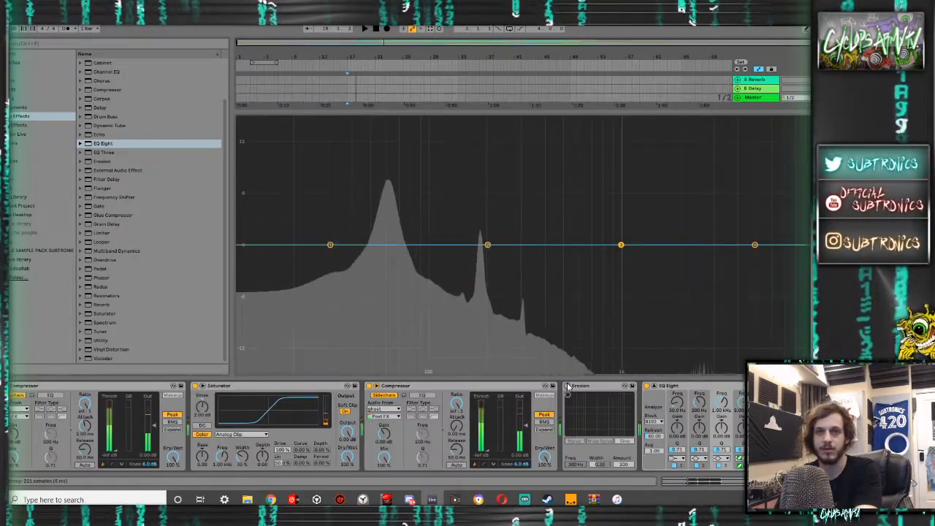
# - Turn Erosion on in Wide Noise mode with its frequency at about 3.2 kHz, and collapse the expanded EQ Eight display
pyautogui.click(568, 395)
pyautogui.moveTo(567, 396); pyautogui.dragTo(604, 395)
pyautogui.click(654, 386)
pyautogui.click(600, 442)
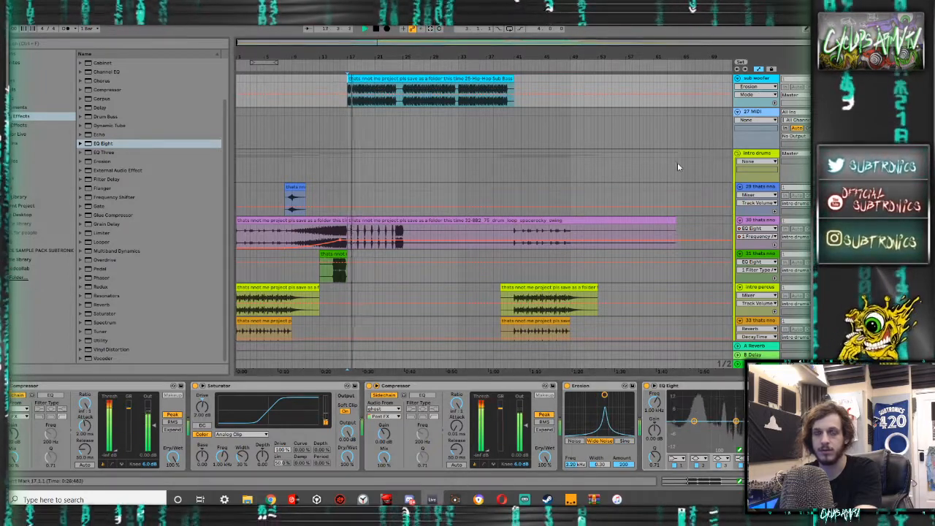
# - Delete the EQ Eight from the sub woofer track
pyautogui.click(669, 387)
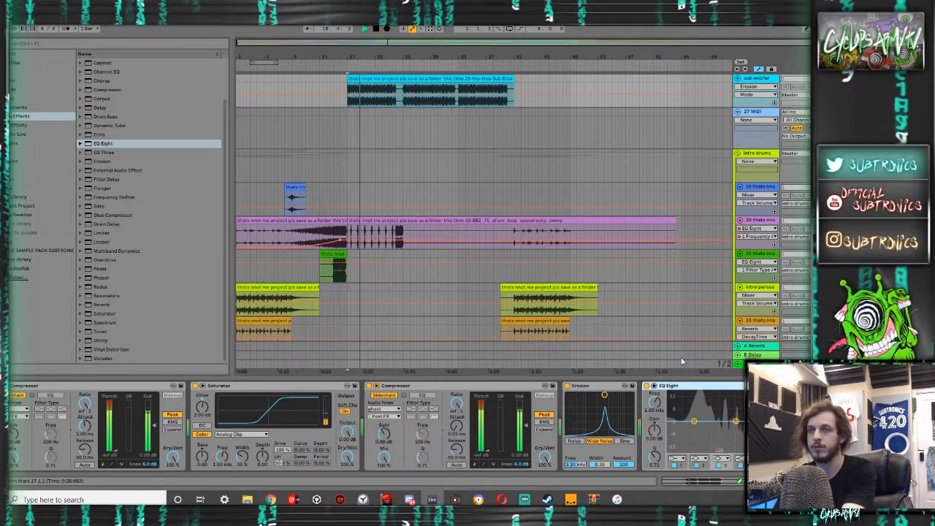
pyautogui.press('Delete')
pyautogui.moveTo(344, 131); pyautogui.dragTo(319, 137)
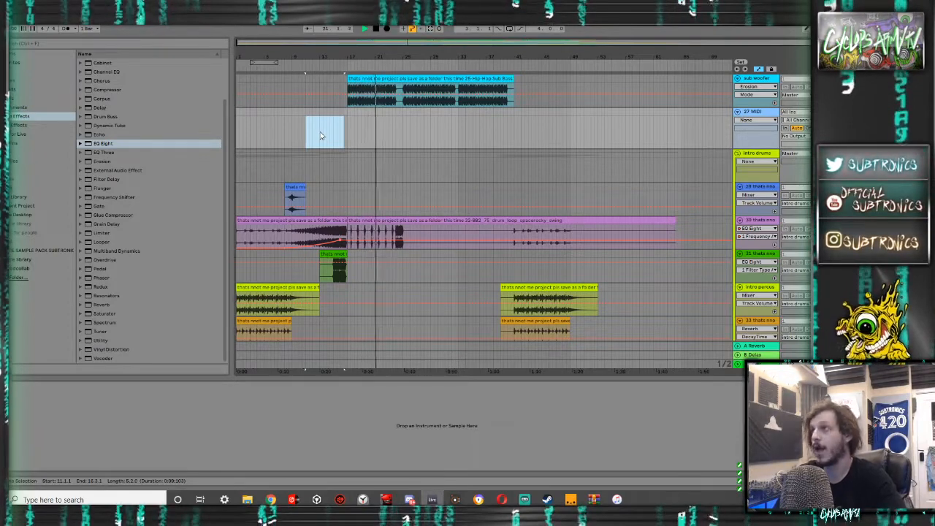
# - Switch Erosion to Sine mode at 360 Hz and play the sub woofer from bar 16
pyautogui.click(341, 86)
pyautogui.press('space')
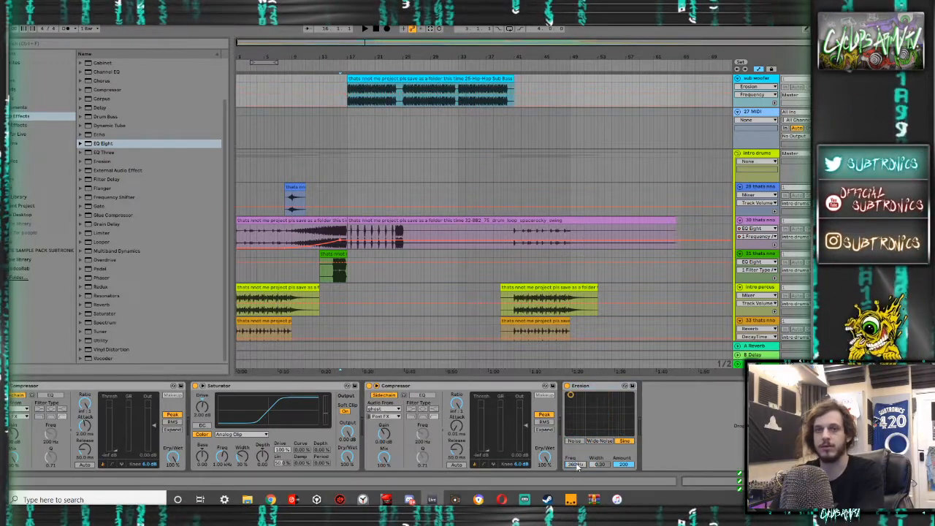
pyautogui.press('space')
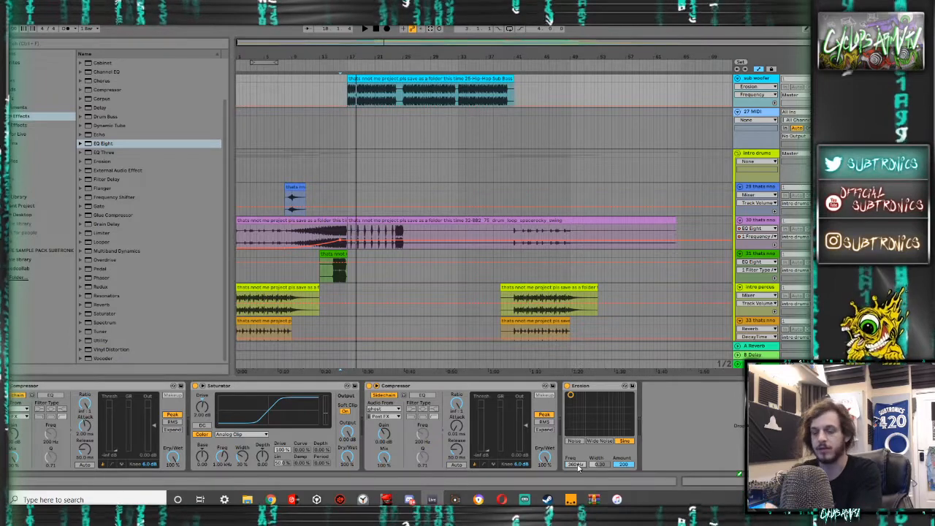
# - Set Erosion's frequency to 720 Hz and play the sub woofer from the start of its clip
pyautogui.write('720')
pyautogui.press('Return')
pyautogui.press('space')
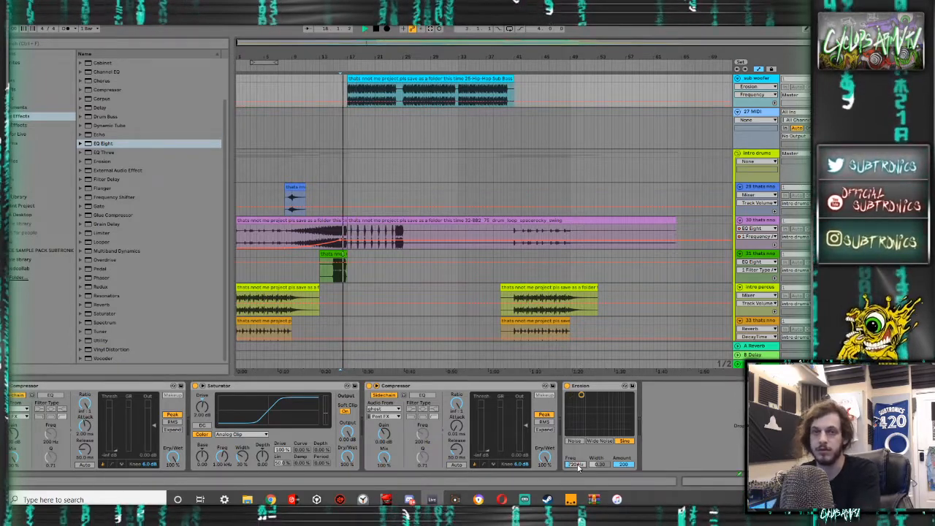
pyautogui.click(356, 80)
pyautogui.press('space')
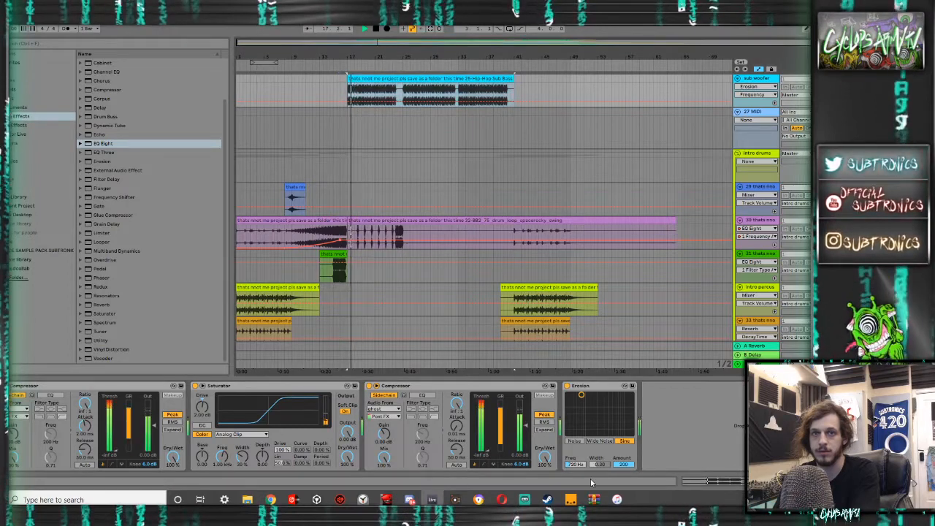
# - Set Erosion's frequency to 1080 Hz and play the sub woofer clip
pyautogui.press('space')
pyautogui.write('1080')
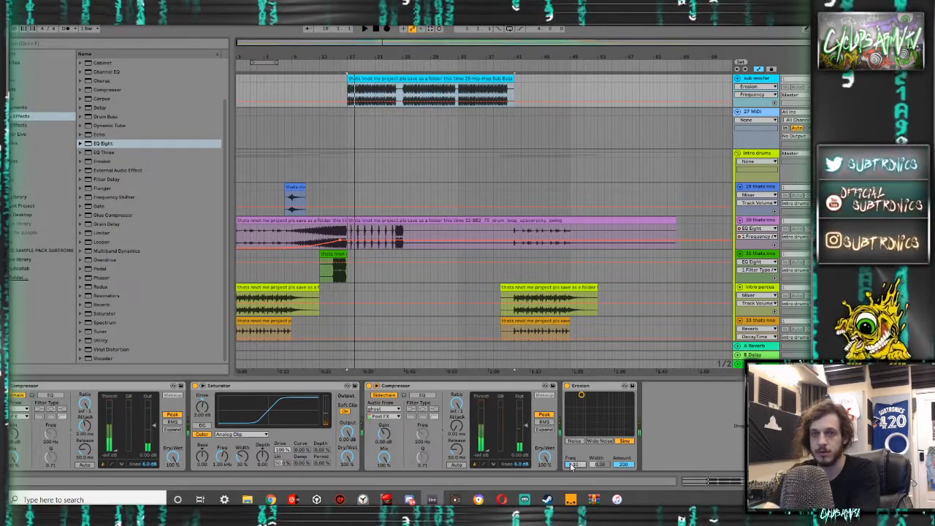
pyautogui.press('Return')
pyautogui.press('space')
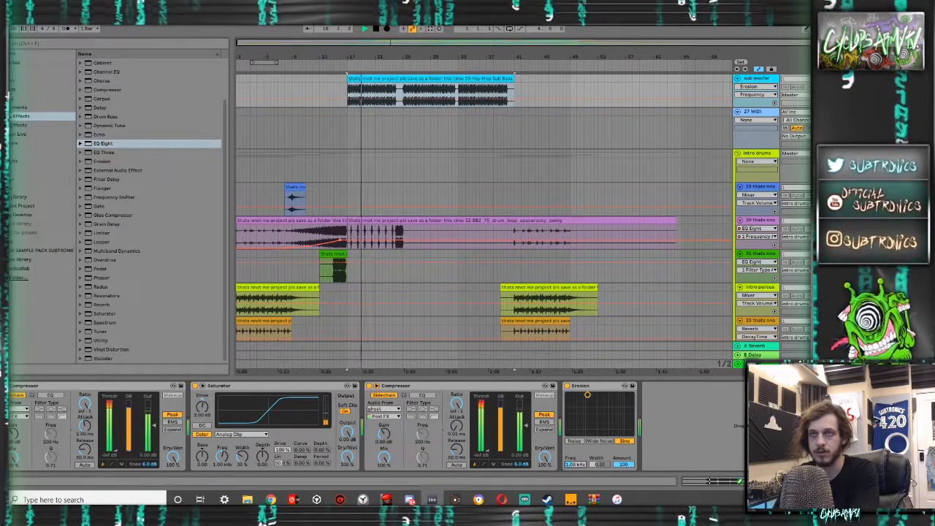
# - Replay the sub woofer clip and switch Erosion from Sine to Wide Noise mode
pyautogui.press('space')
pyautogui.press('space')
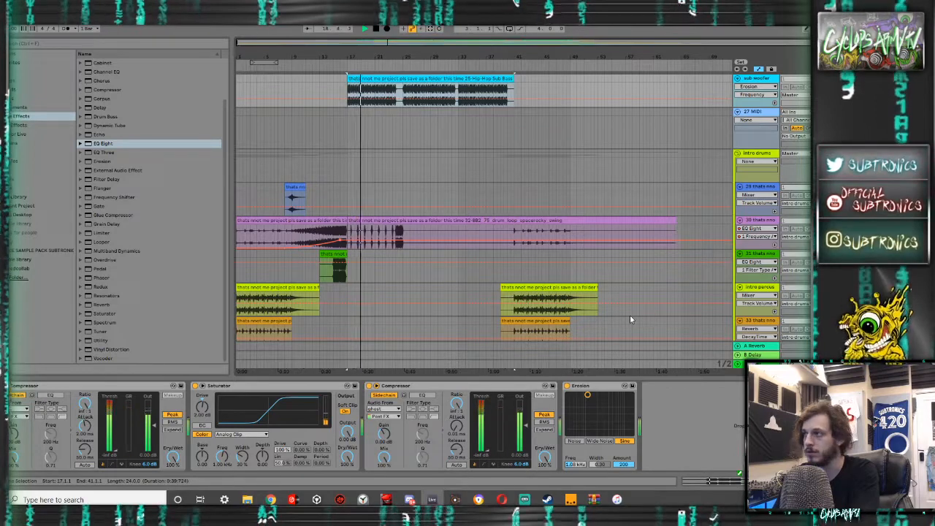
pyautogui.click(604, 442)
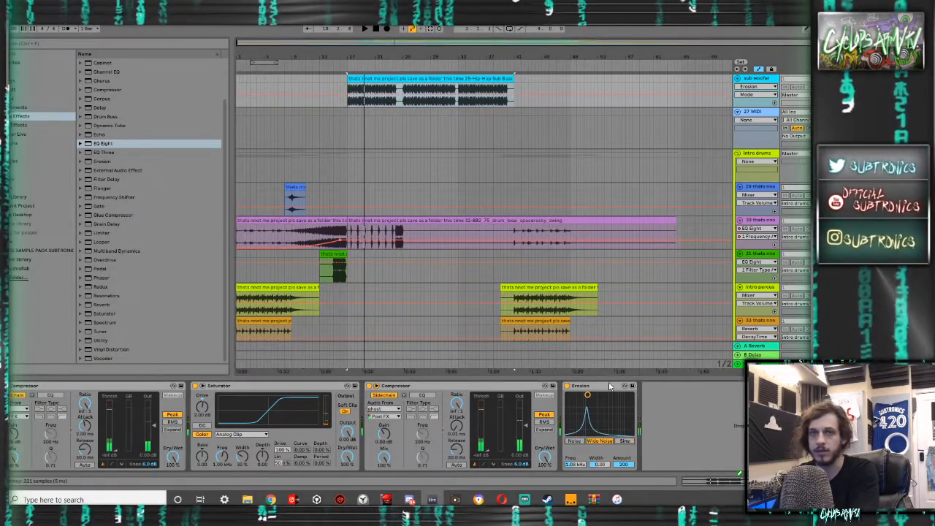
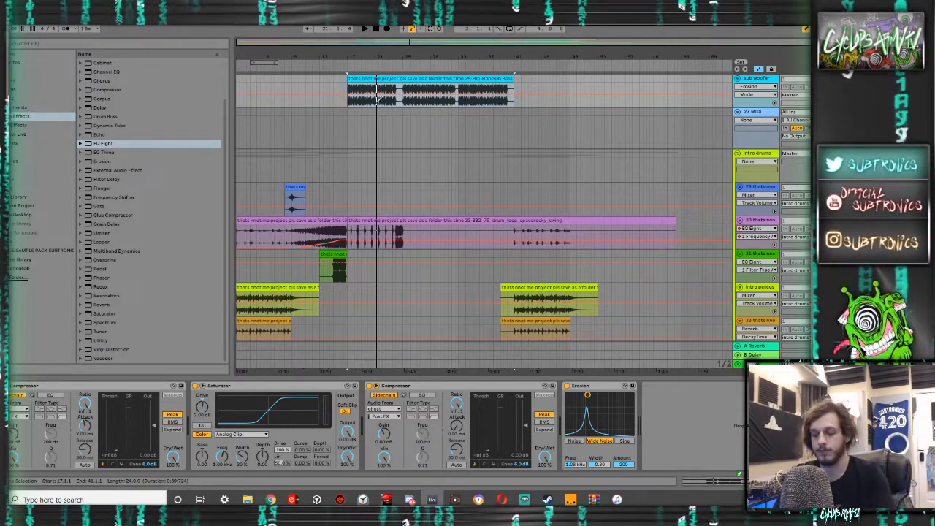
# - Play the arrangement from the beginning to listen to the intro drum tracks
pyautogui.click(238, 136)
pyautogui.press('space')
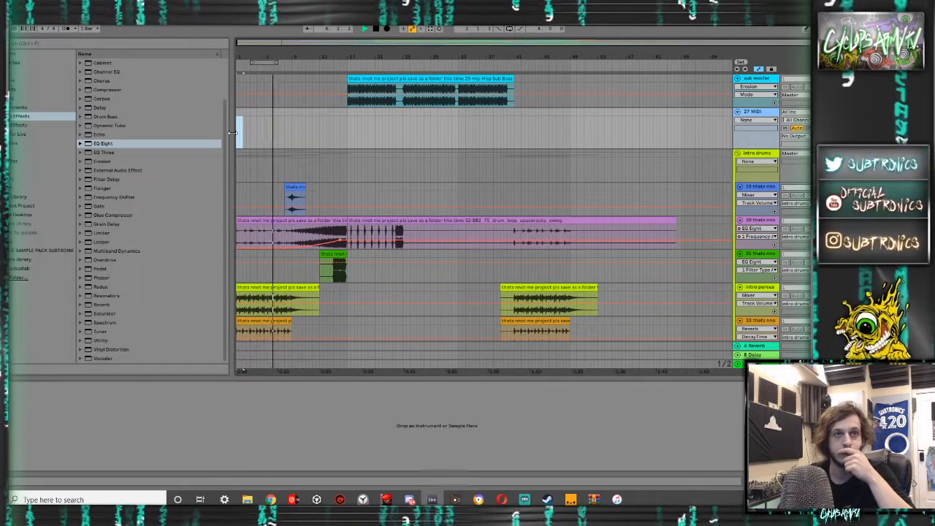
pyautogui.scroll(-3, 404, 240)
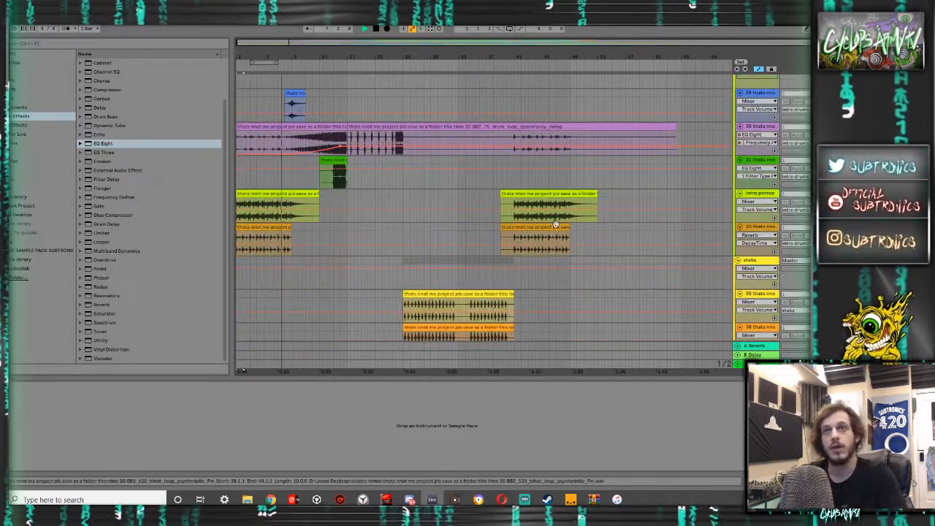
pyautogui.press('space')
pyautogui.press('space')
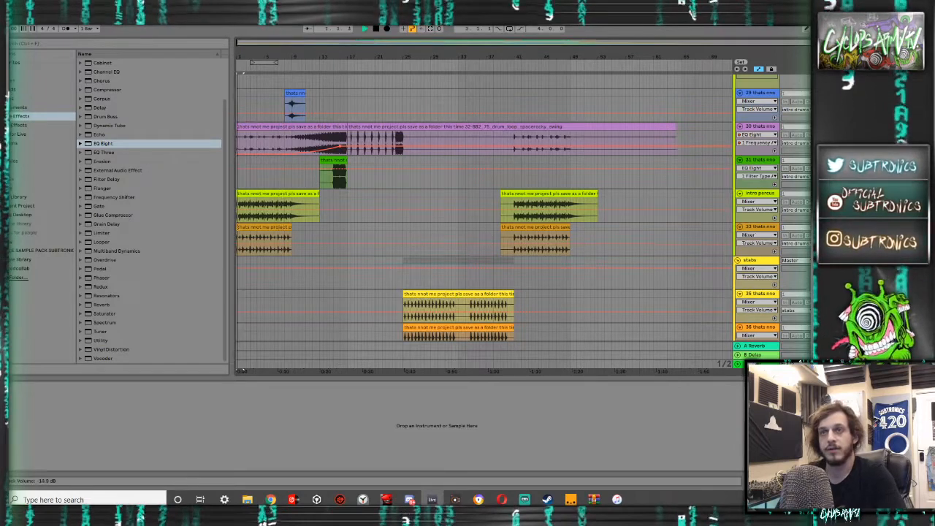
pyautogui.press('space')
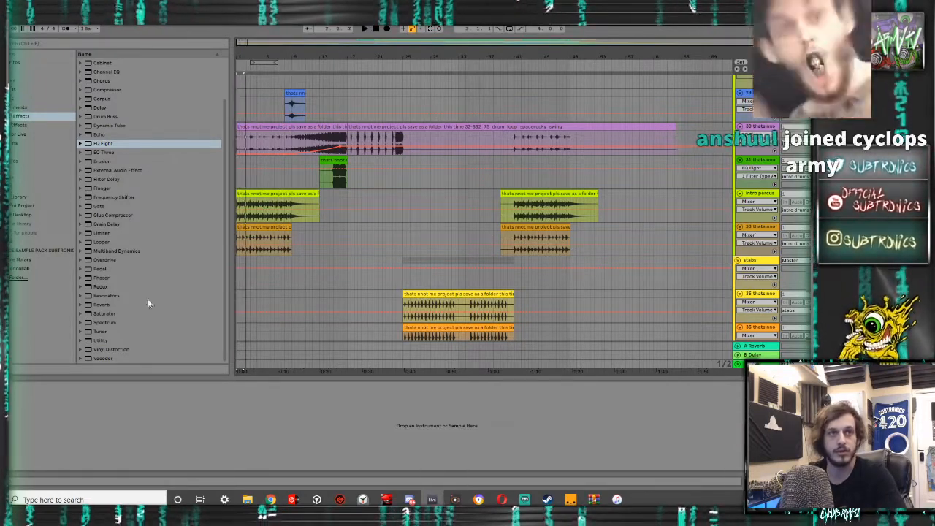
# - Play from the gap after the intro hi-hat loop, then select that loop's clip and play it from its start
pyautogui.click(304, 229)
pyautogui.press('space')
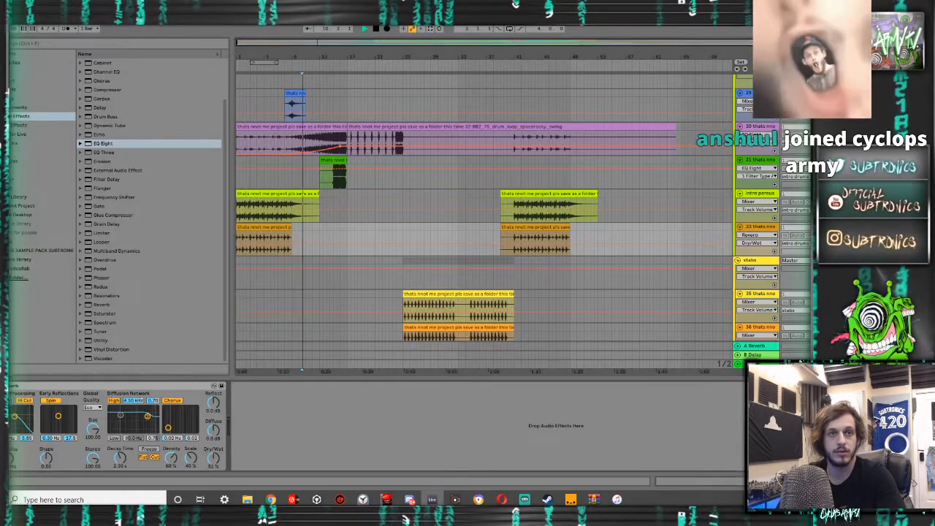
pyautogui.press('space')
pyautogui.click(257, 227)
pyautogui.press('space')
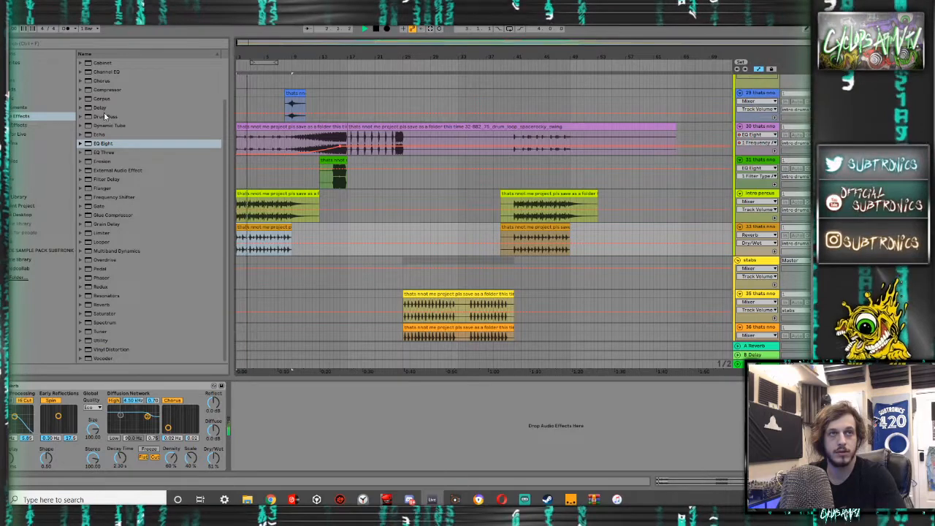
# - Add an Echo effect to the intro hi-hat loop track and set its Dry/Wet to 57%
pyautogui.moveTo(100, 136); pyautogui.dragTo(317, 325)
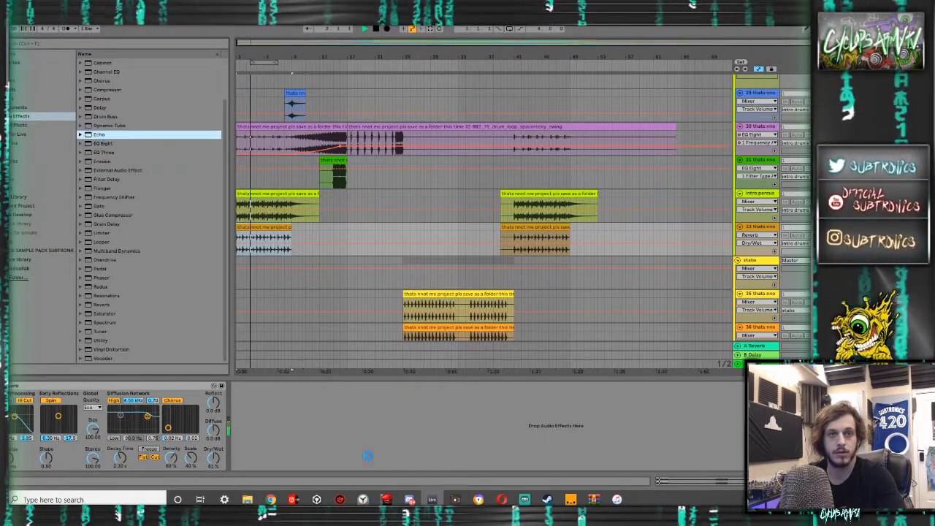
pyautogui.moveTo(392, 444); pyautogui.dragTo(395, 446)
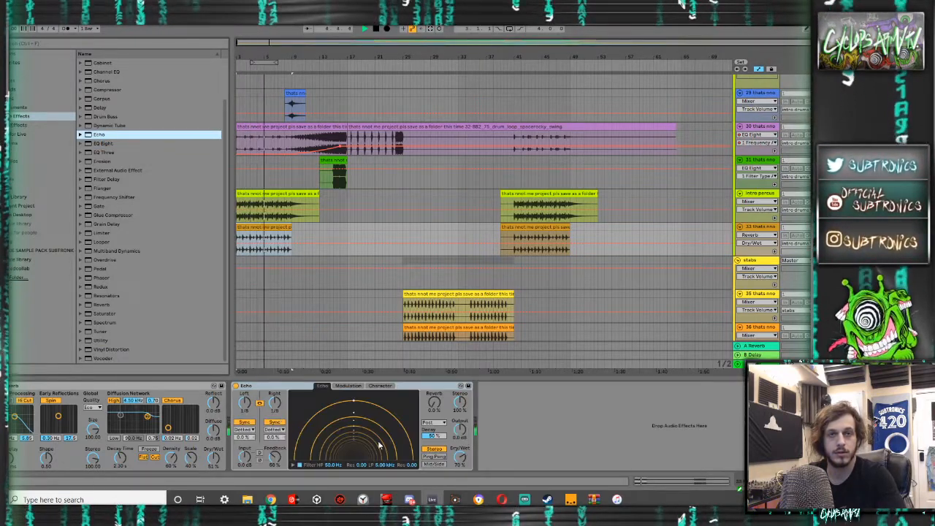
pyautogui.moveTo(460, 456); pyautogui.dragTo(461, 474)
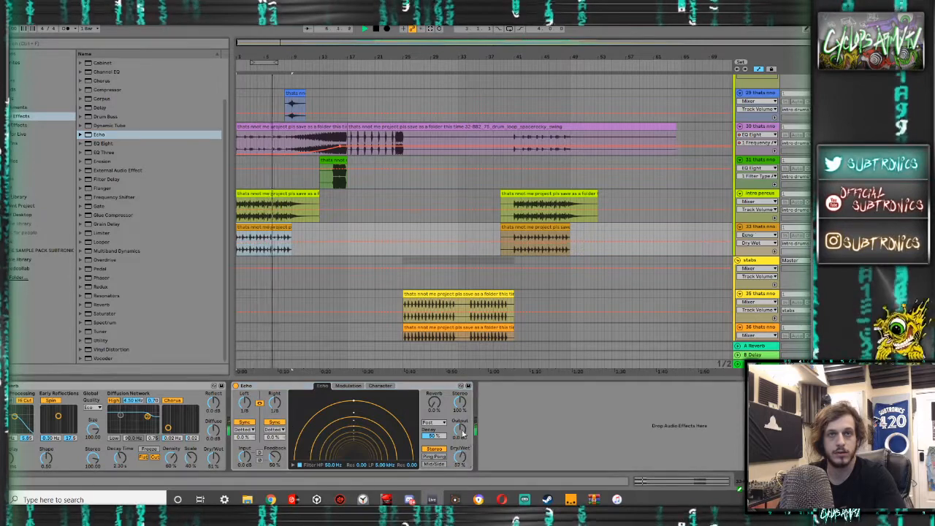
pyautogui.press('space')
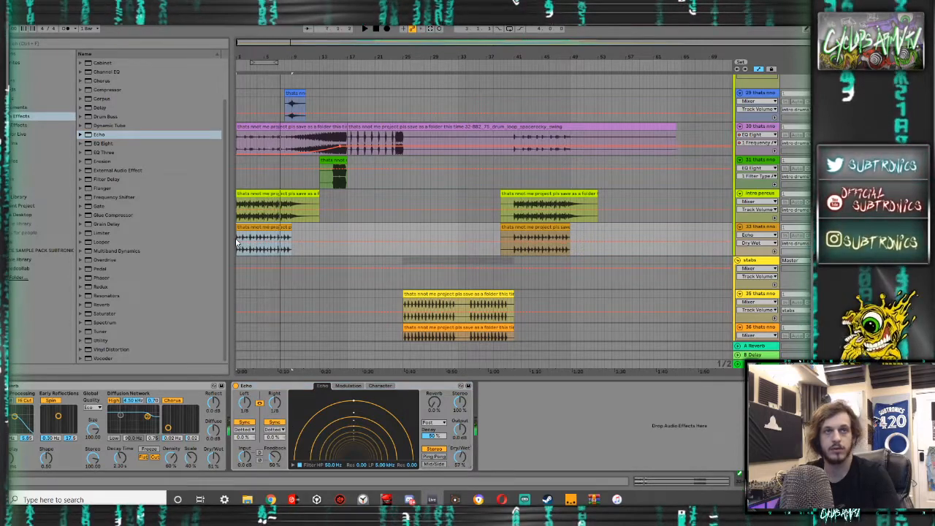
# - Draw Echo Dry/Wet automation down to 0% over the first half of bars 1 and 2 of the hi-hat clip
pyautogui.scroll(5, 244, 243)
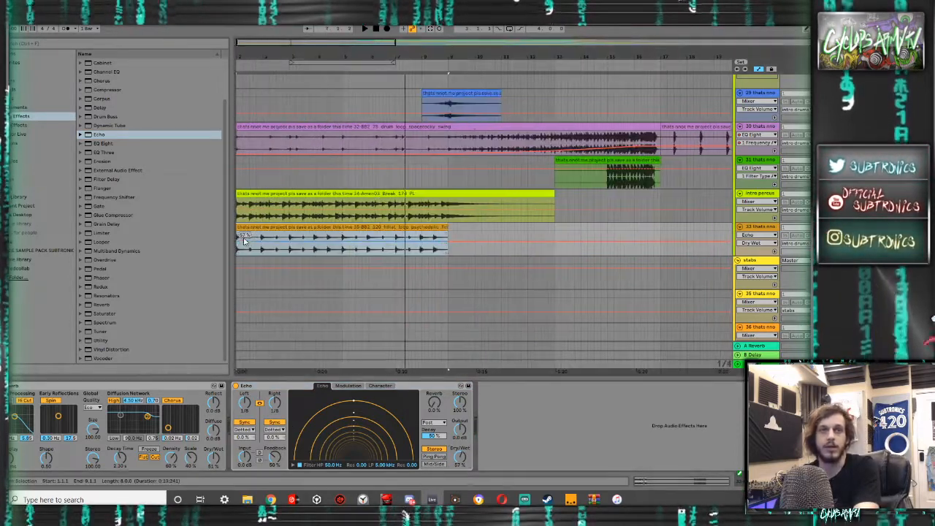
pyautogui.scroll(5, 245, 240)
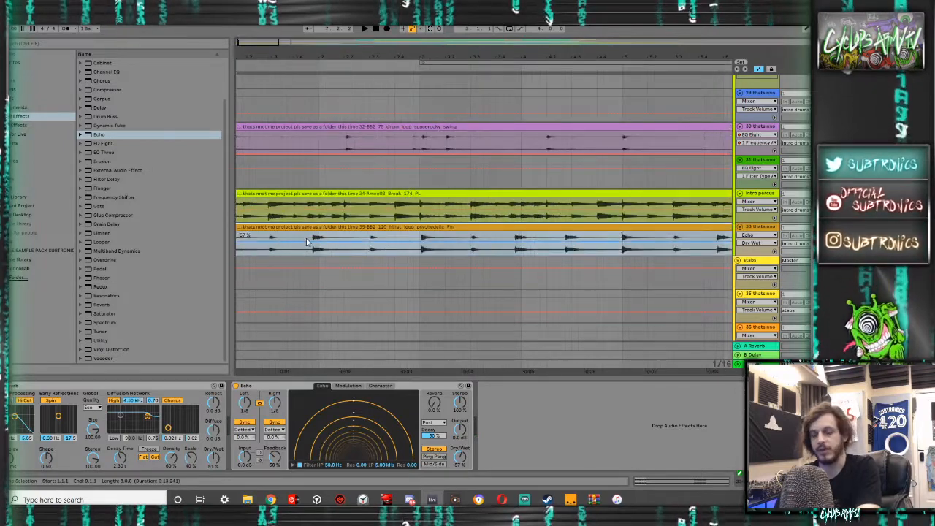
pyautogui.moveTo(315, 252); pyautogui.dragTo(367, 273)
pyautogui.press('b')
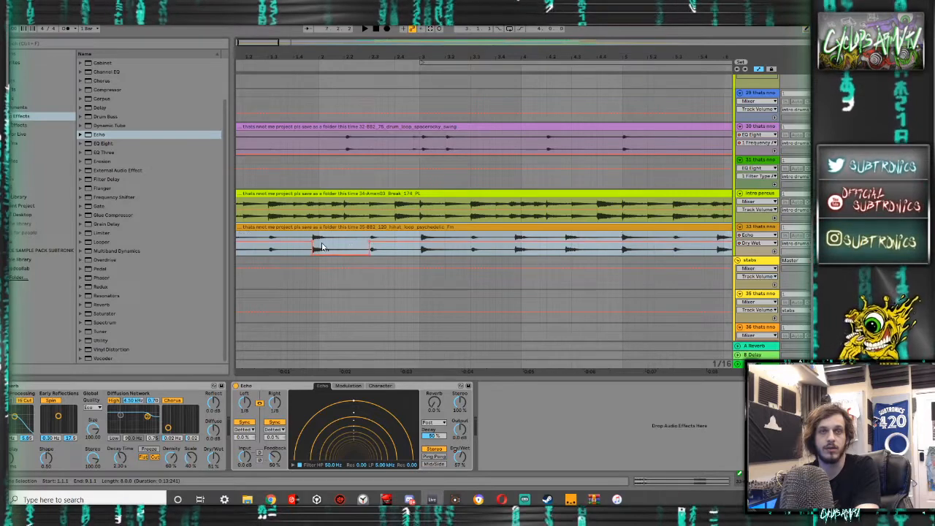
pyautogui.scroll(-5, 322, 246)
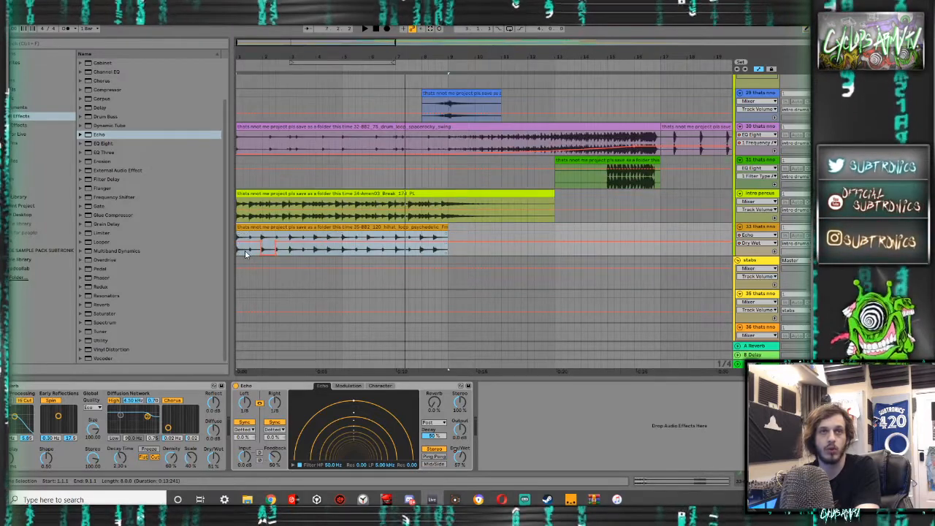
pyautogui.press('b')
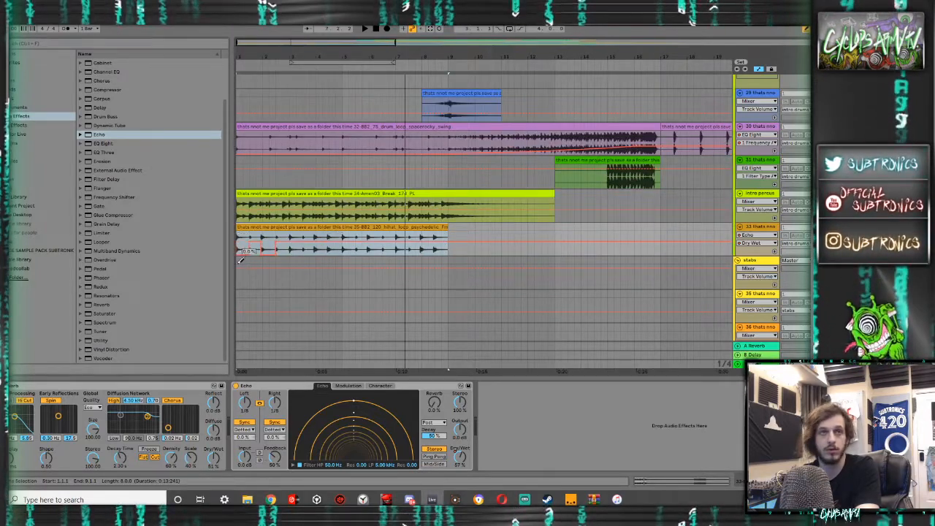
# - Duplicate the first bar of the hi-hat clip with its Echo automation across the clip up to bar 9, and play it
pyautogui.moveTo(263, 238); pyautogui.dragTo(236, 238)
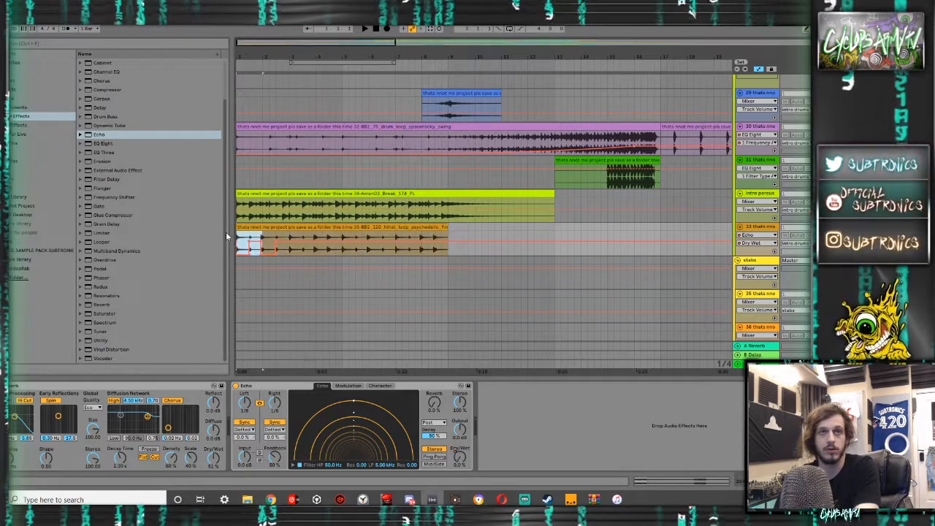
pyautogui.hotkey('ctrl', 'd')
pyautogui.hotkey('ctrl', 'd')
pyautogui.hotkey('ctrl', 'd')
pyautogui.hotkey('ctrl', 'd')
pyautogui.hotkey('ctrl', 'd')
pyautogui.hotkey('ctrl', 'd')
pyautogui.click(255, 228)
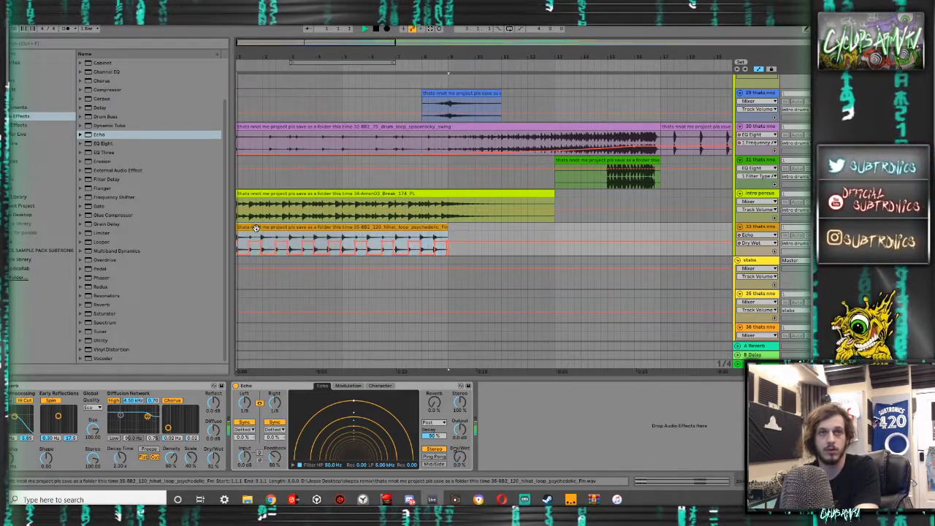
pyautogui.press('space')
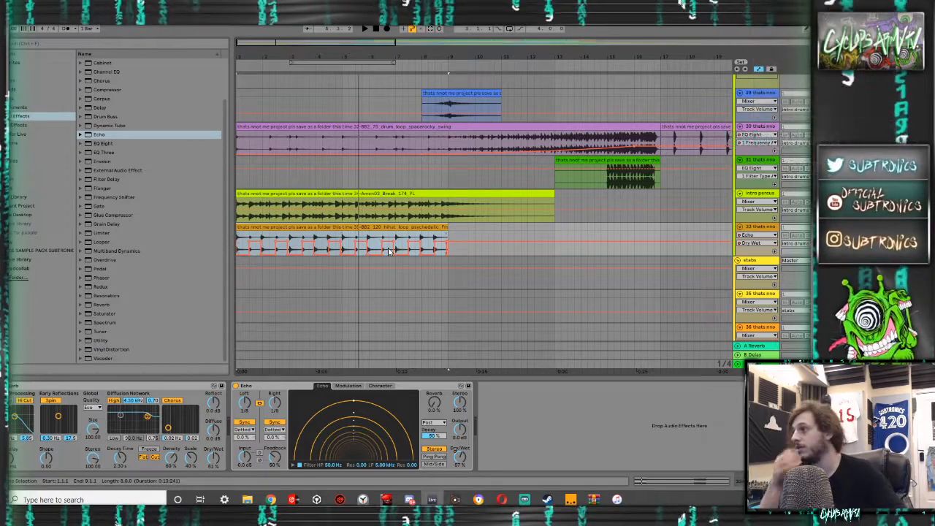
# - Play the intro from 2.3.1 into the drop while examining the drum, sweep, vocal and percussion tracks
pyautogui.click(276, 265)
pyautogui.press('space')
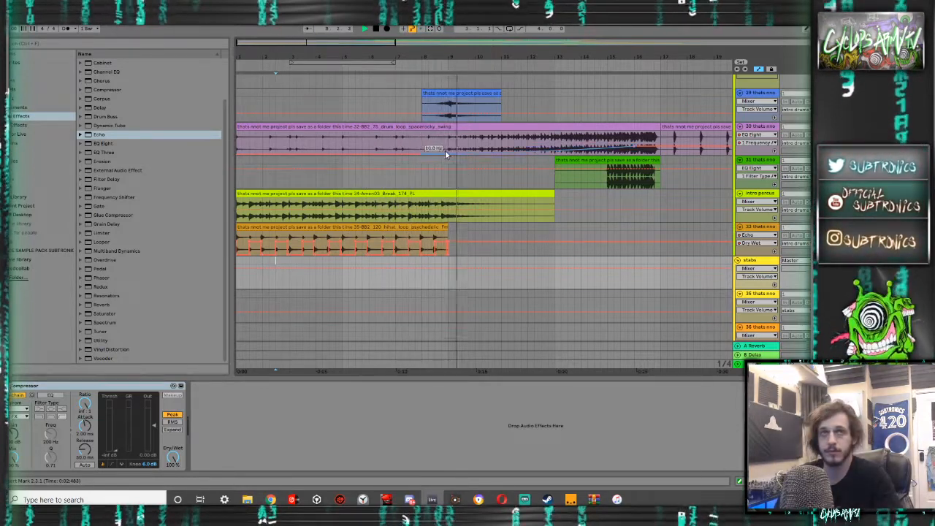
pyautogui.scroll(3, 445, 149)
pyautogui.scroll(-4, 444, 151)
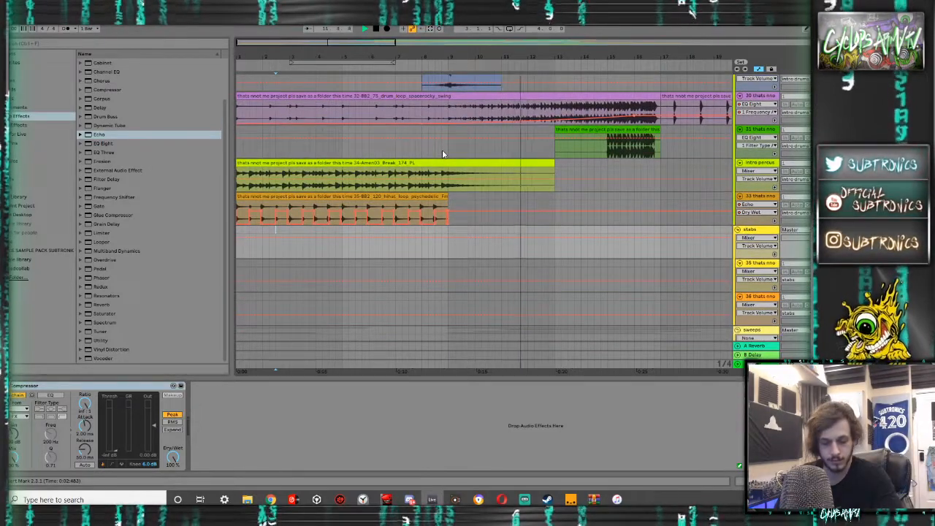
pyautogui.scroll(-8, 442, 153)
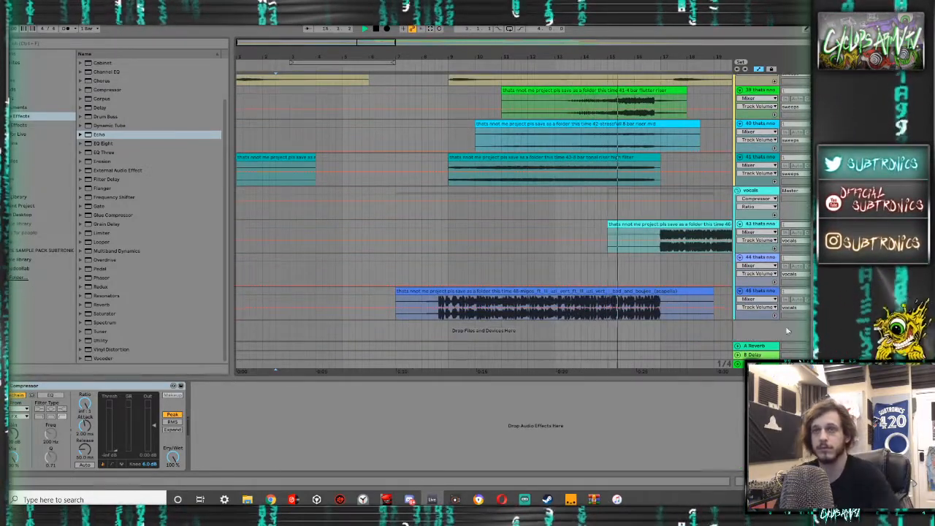
pyautogui.scroll(2, 705, 298)
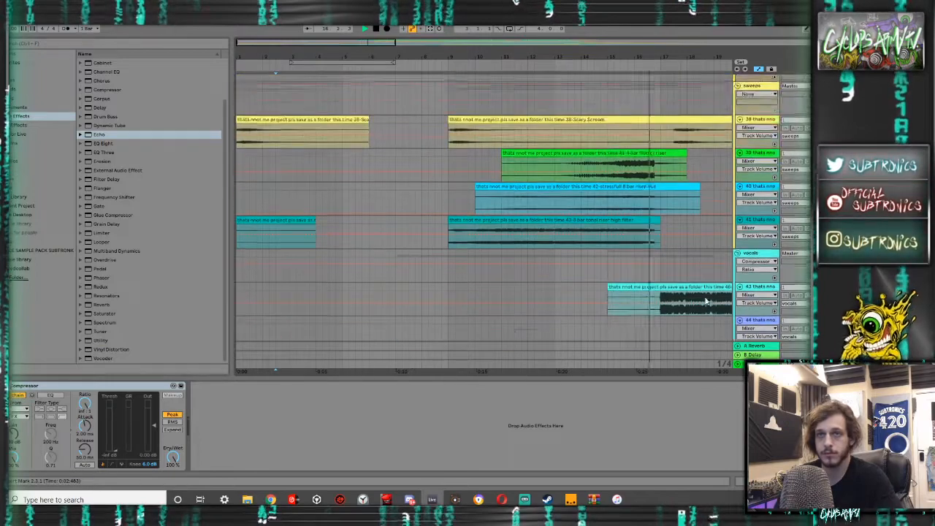
pyautogui.scroll(2, 705, 301)
pyautogui.scroll(15, 706, 301)
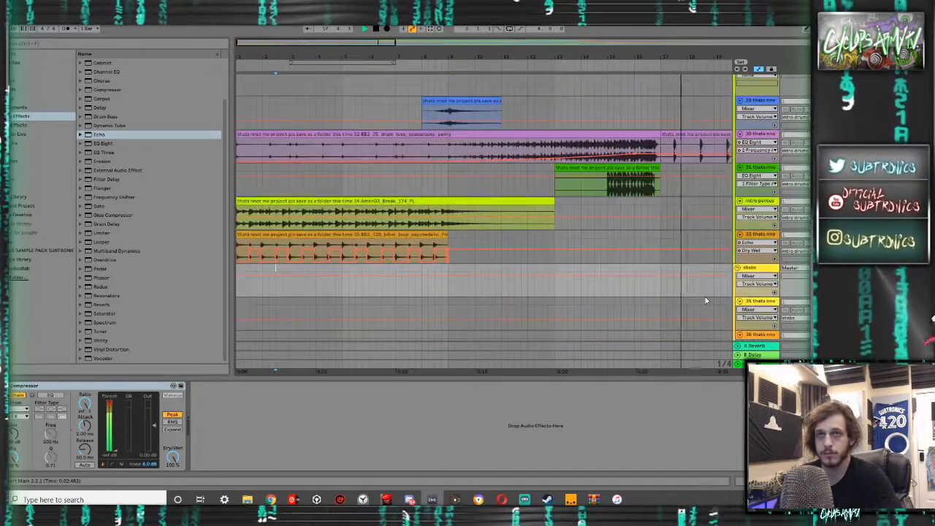
pyautogui.scroll(20, 705, 296)
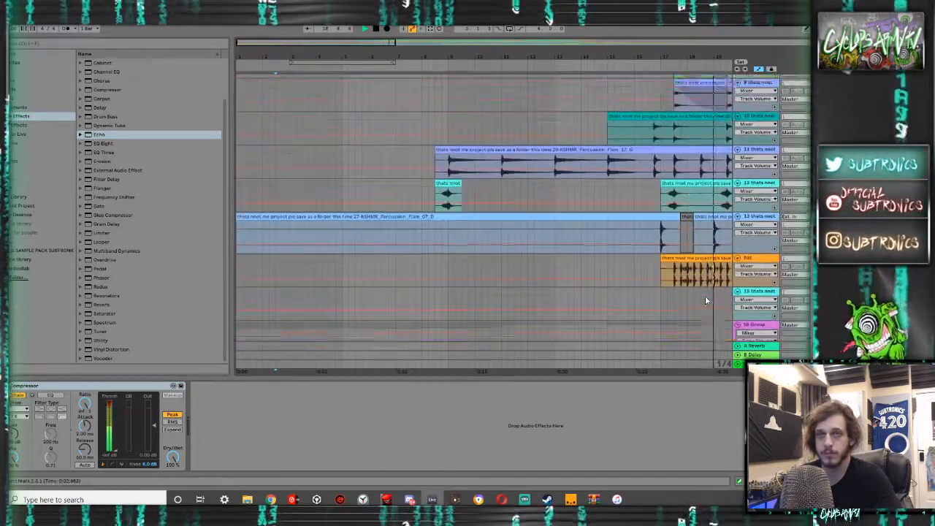
pyautogui.scroll(-12, 657, 303)
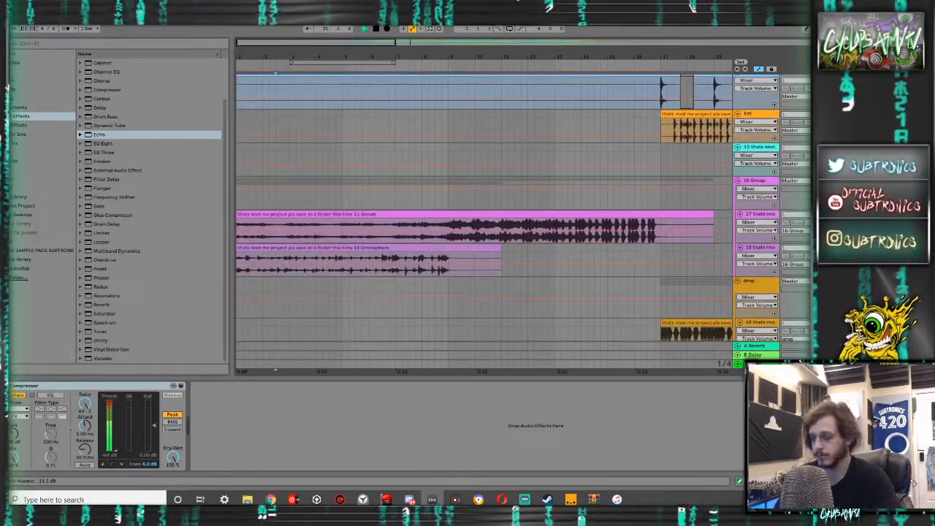
# - Play the end of the build-up from 15.3.1 into the drop, replaying it to check the transition
pyautogui.click(624, 251)
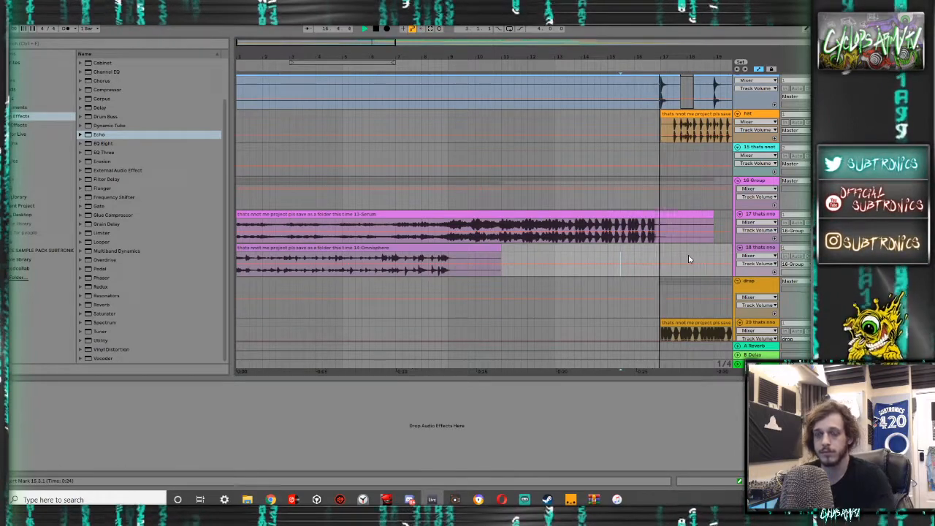
pyautogui.scroll(-5, 618, 237)
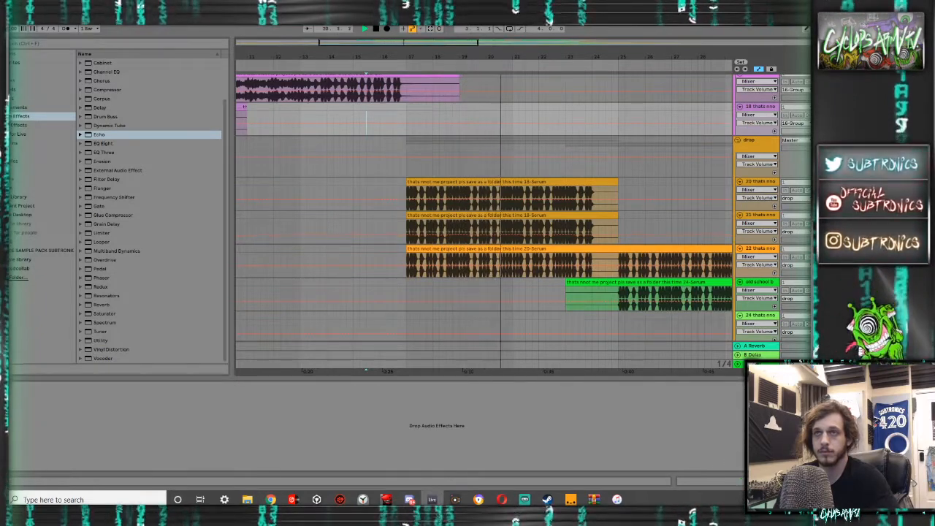
pyautogui.press('space')
pyautogui.press('space')
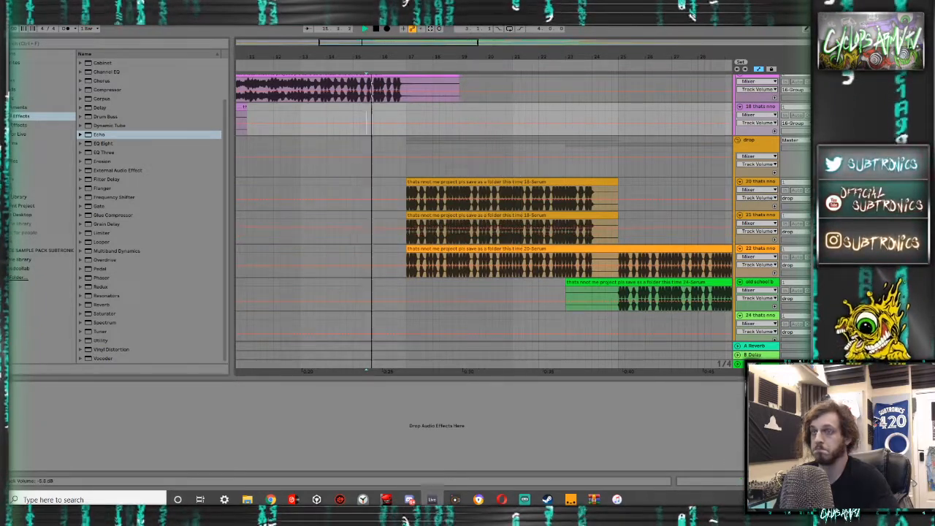
pyautogui.press('space')
# - Select the second Serum layer of the drop and play from bar 17, following the drop's bass layers through their later sections
pyautogui.click(407, 217)
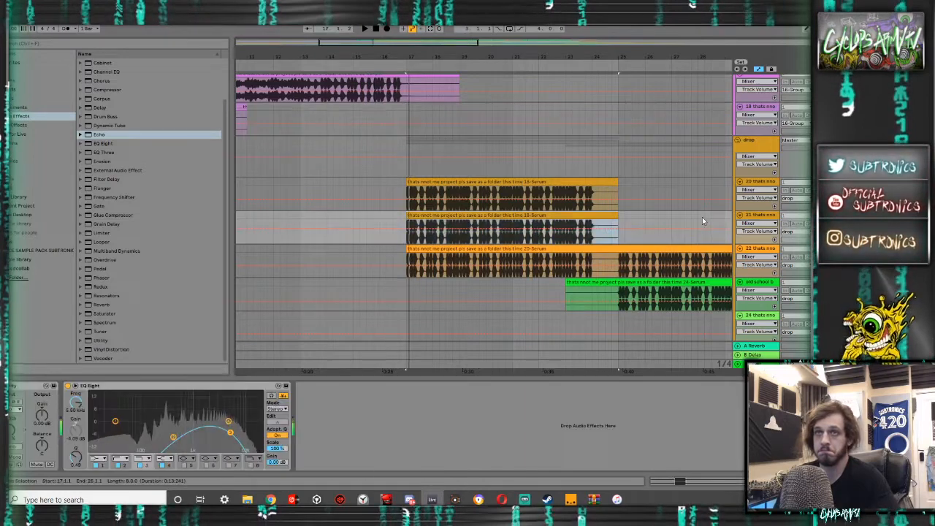
pyautogui.press('space')
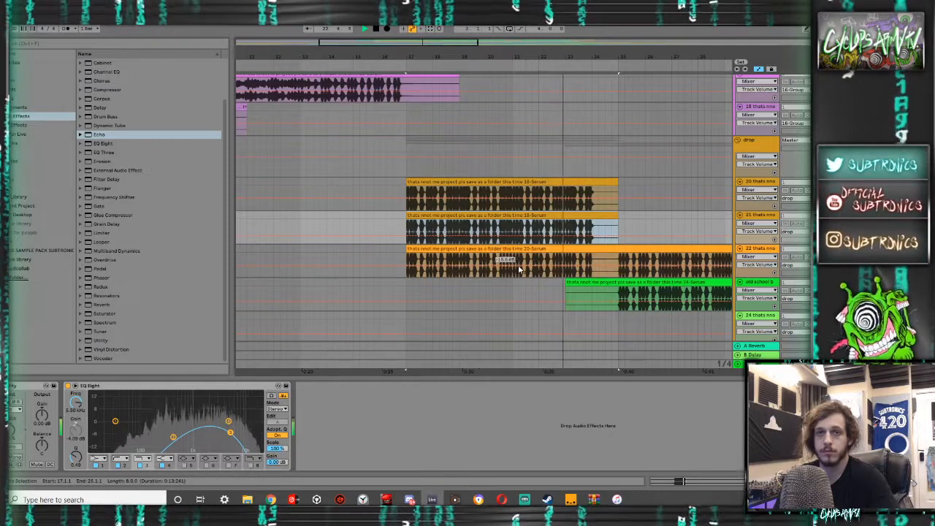
pyautogui.scroll(-2, 496, 258)
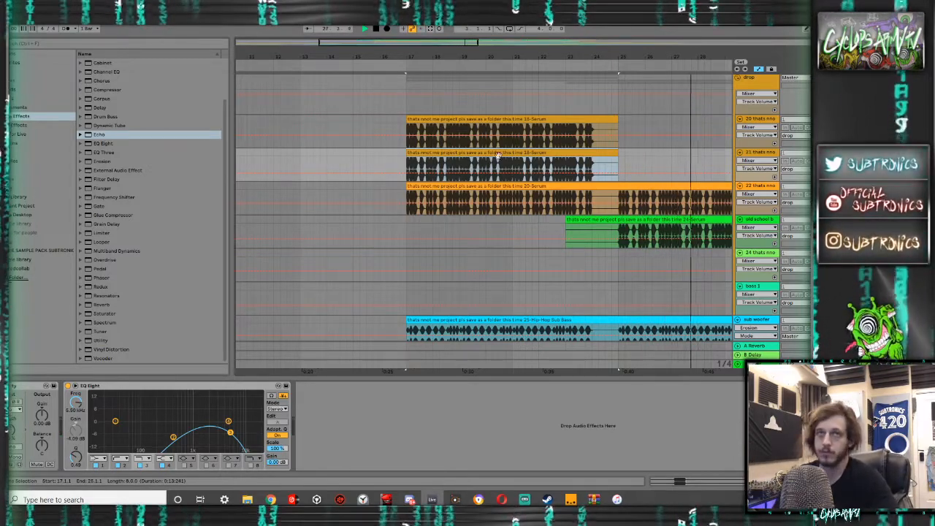
pyautogui.moveTo(393, 47); pyautogui.dragTo(393, 33)
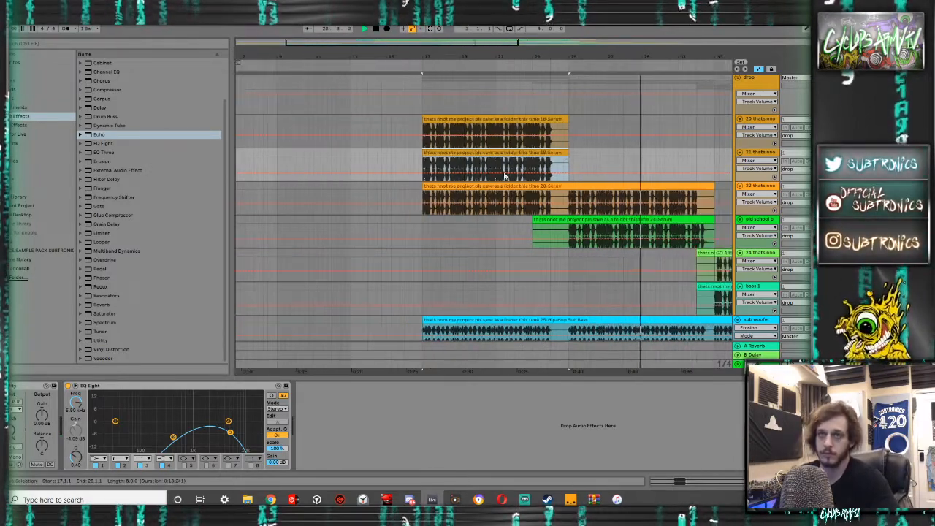
pyautogui.scroll(1, 543, 209)
pyautogui.scroll(1, 543, 209)
pyautogui.scroll(-3, 543, 209)
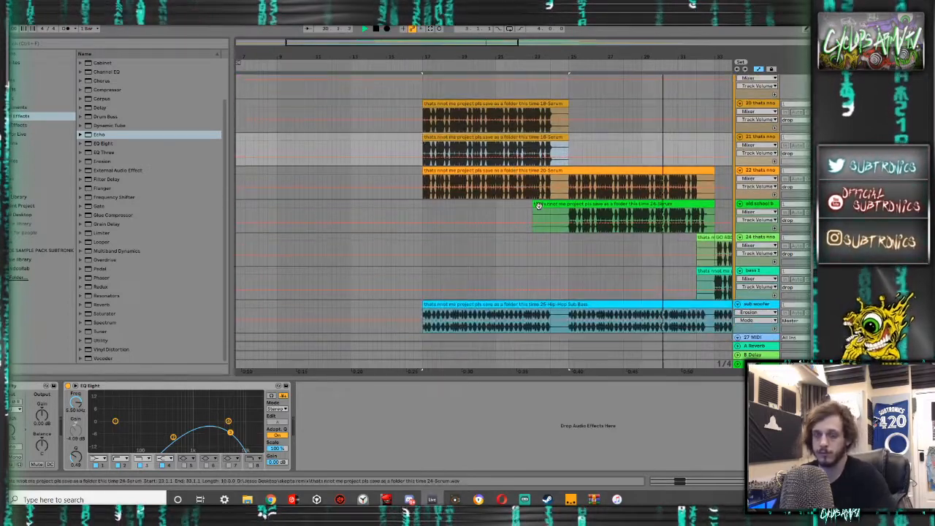
pyautogui.hscroll(4, 541, 208)
pyautogui.hscroll(3, 539, 207)
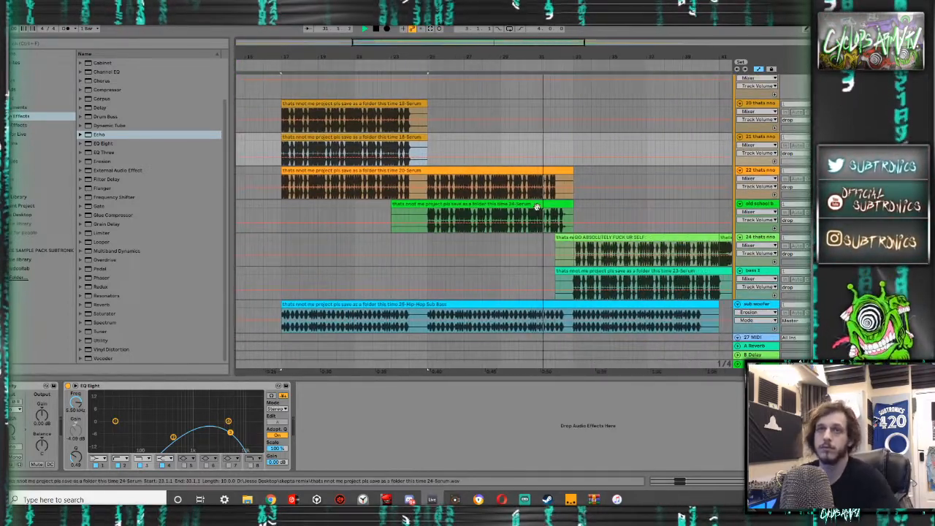
pyautogui.hscroll(1, 535, 210)
pyautogui.hscroll(1, 536, 211)
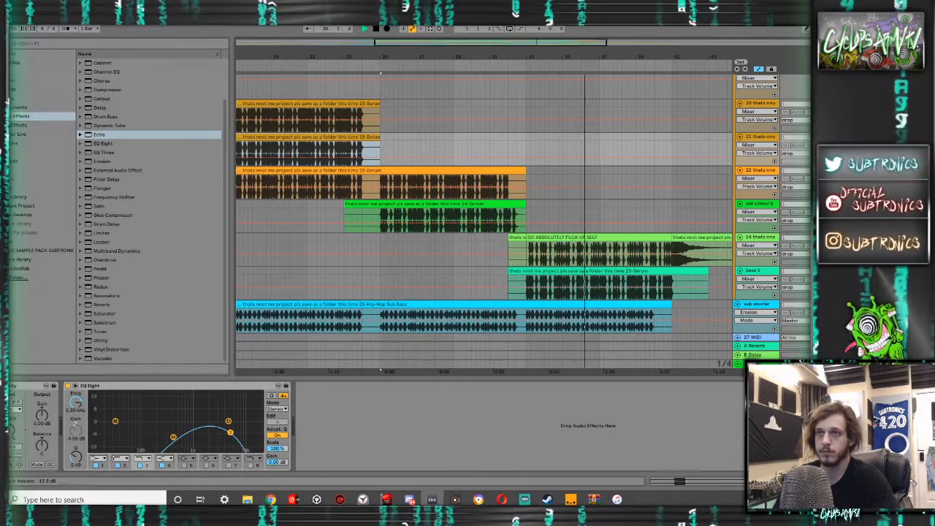
# - Try layering a copy of the drop's "GO ABSOLUTELY" clip on track 21 at bar 33, adjust its gain, and remove it
pyautogui.click(519, 296)
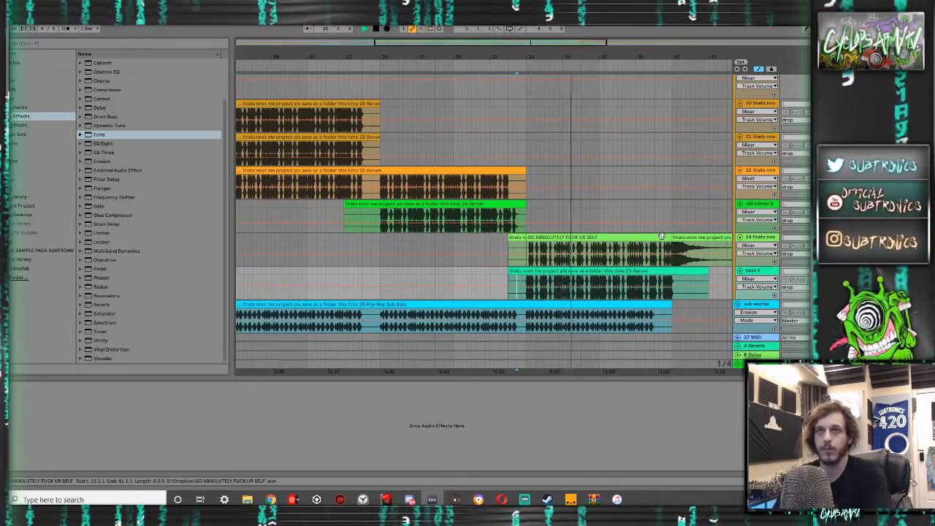
pyautogui.click(661, 236)
pyautogui.click(528, 142)
pyautogui.hotkey('ctrl', 'v')
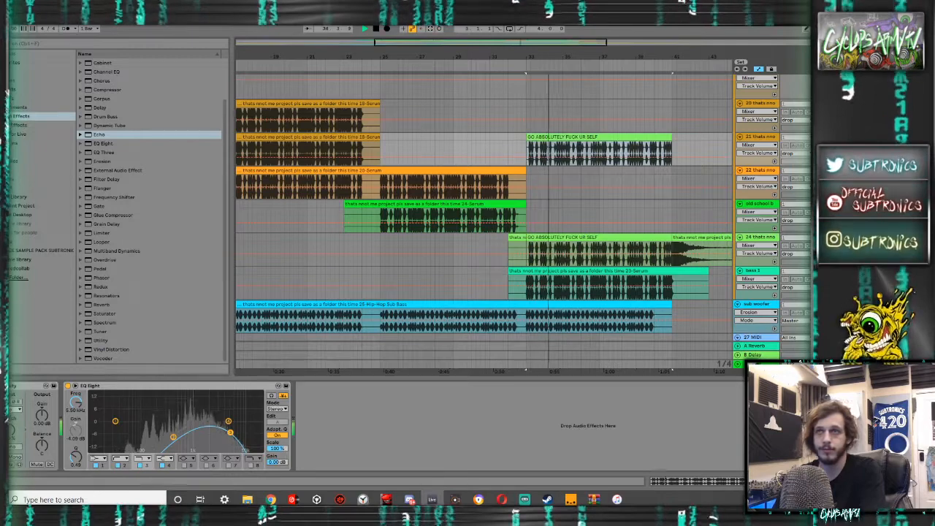
pyautogui.doubleClick(595, 137)
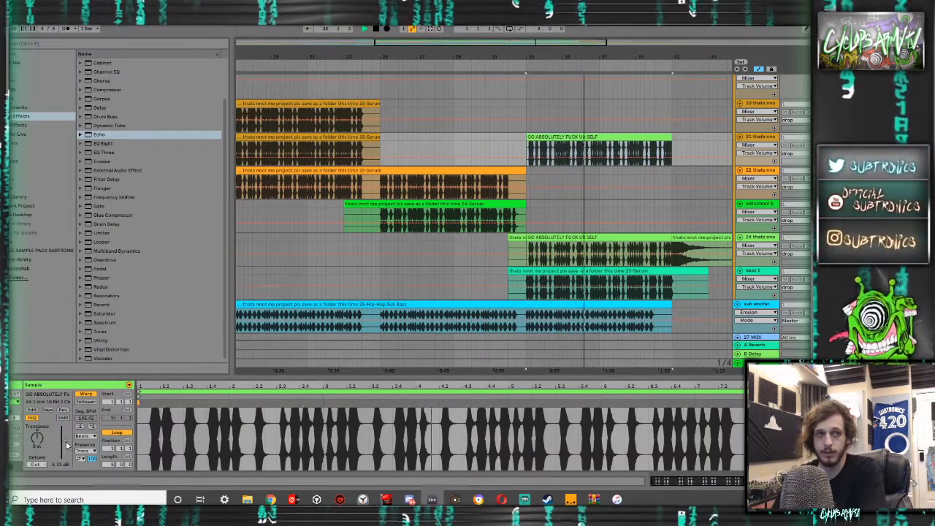
pyautogui.moveTo(65, 440); pyautogui.dragTo(67, 444)
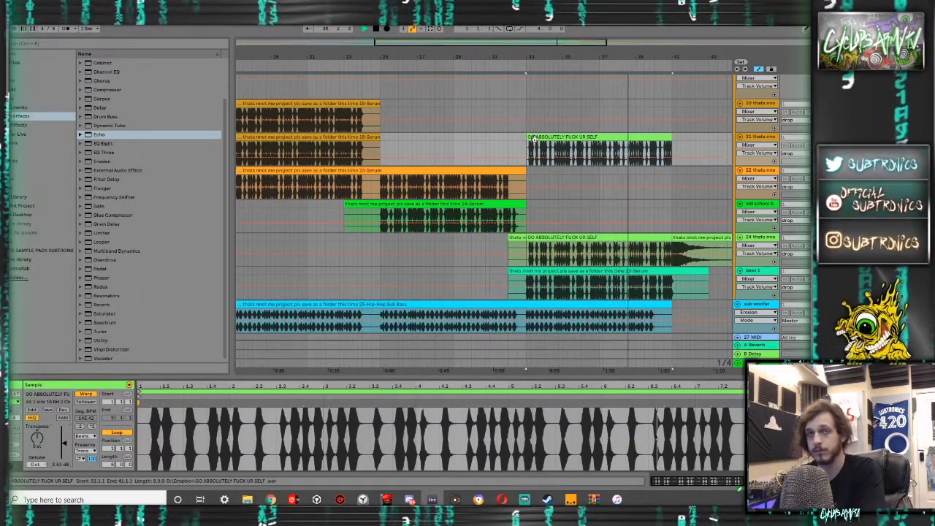
pyautogui.press('Delete')
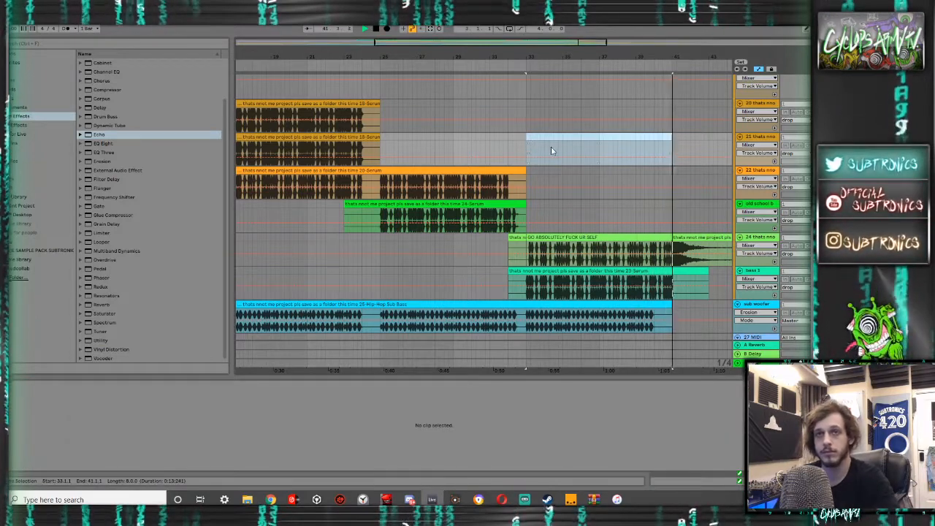
# - Select the tail clip at bar 41 on track 24, and fold the intro drums, stabs, sweeps and vocals groups
pyautogui.scroll(-3, 571, 175)
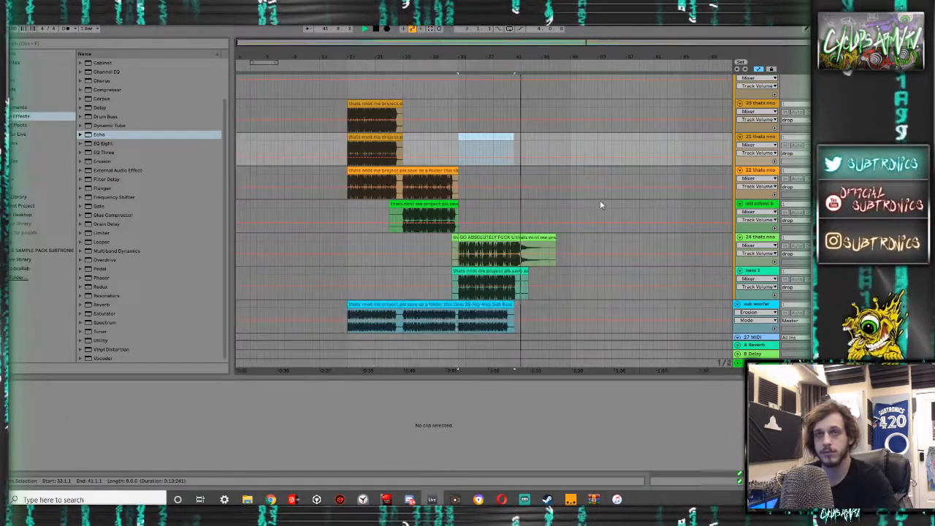
pyautogui.click(520, 239)
pyautogui.scroll(-10, 523, 237)
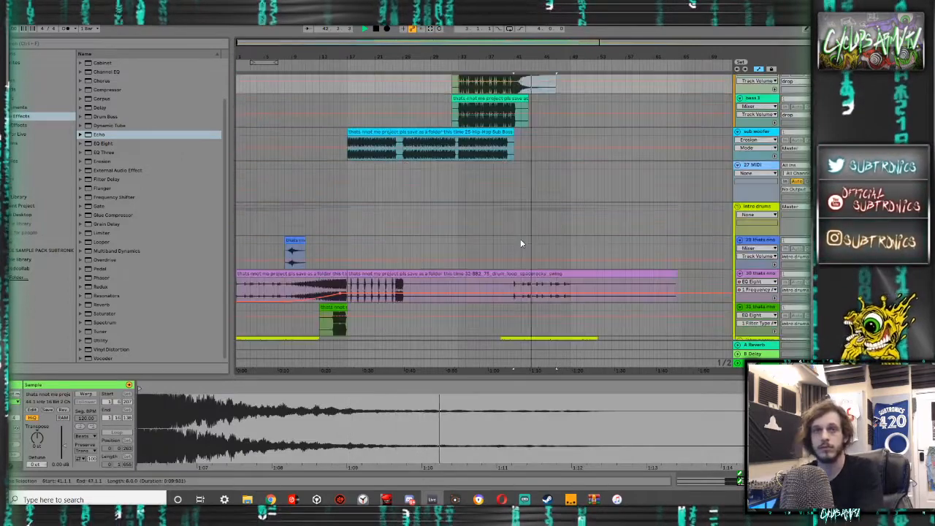
pyautogui.scroll(-4, 539, 233)
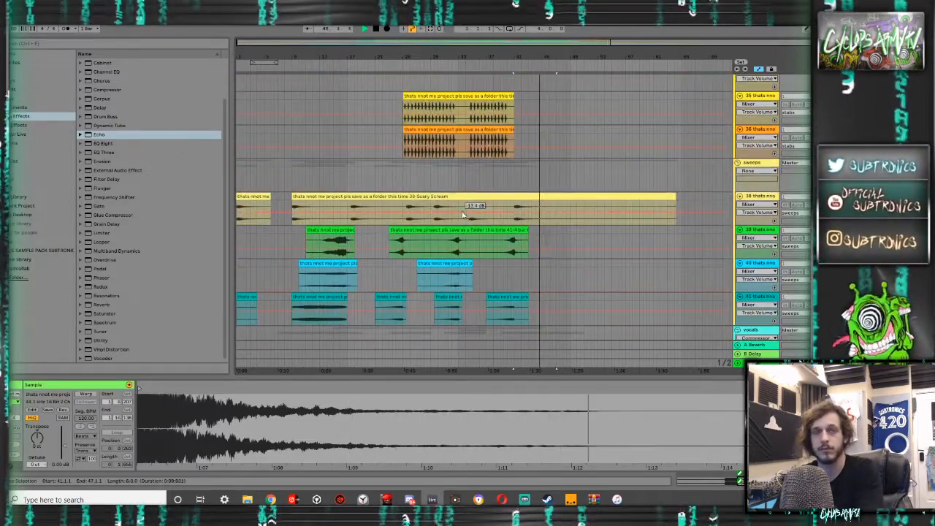
pyautogui.scroll(2, 641, 208)
pyautogui.scroll(5, 642, 208)
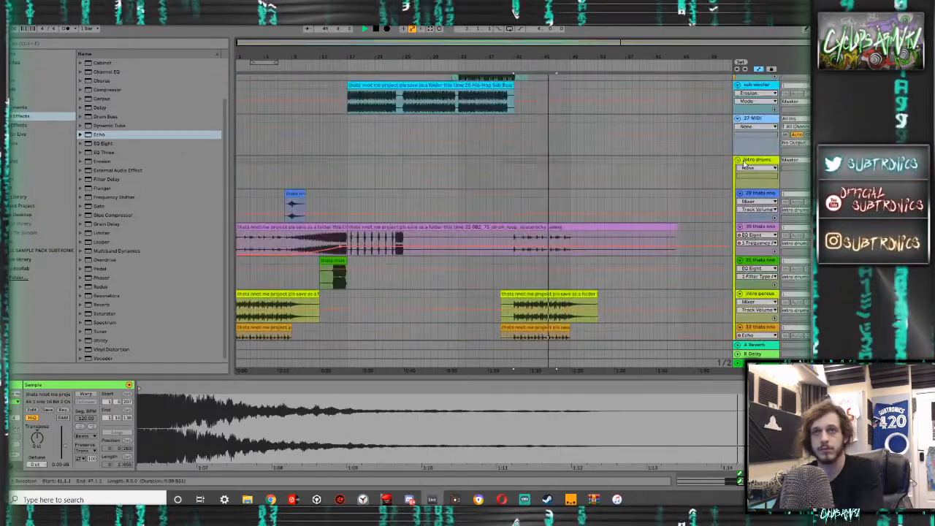
pyautogui.click(737, 161)
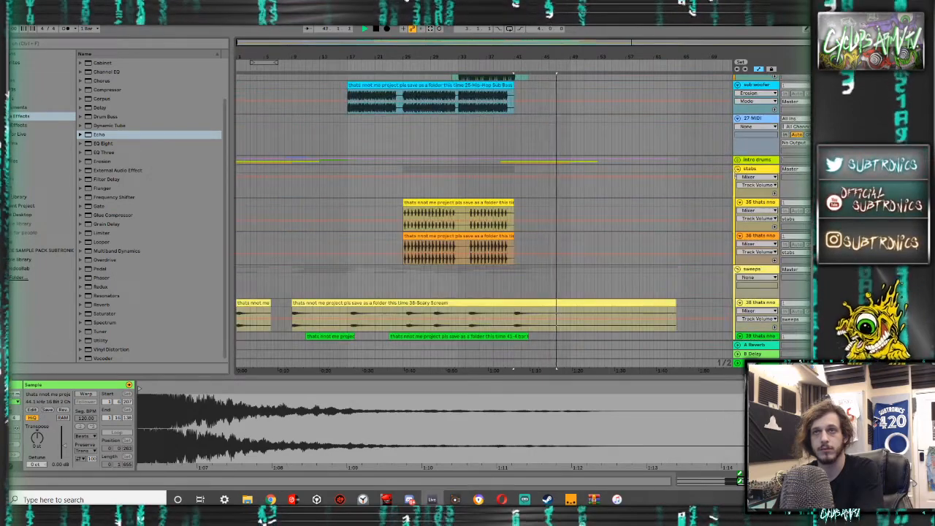
pyautogui.click(738, 168)
pyautogui.click(738, 178)
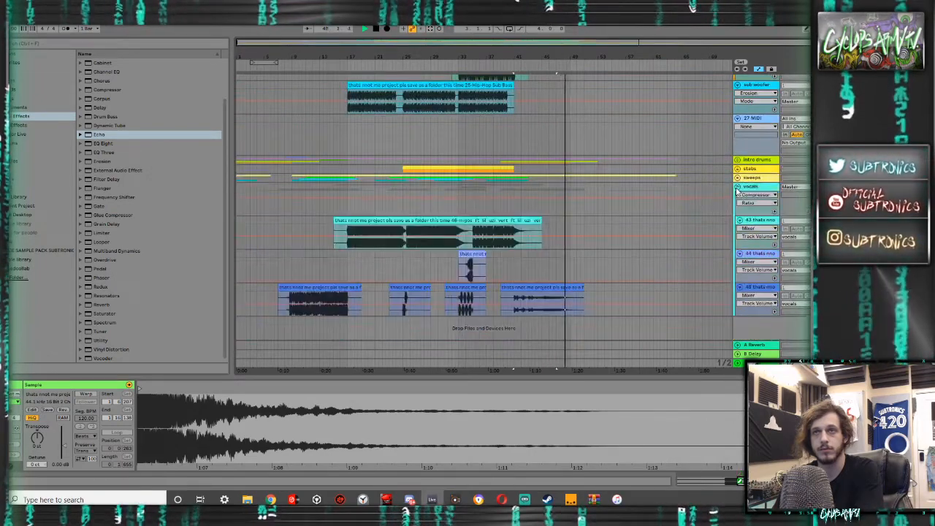
pyautogui.click(737, 187)
pyautogui.scroll(2, 578, 196)
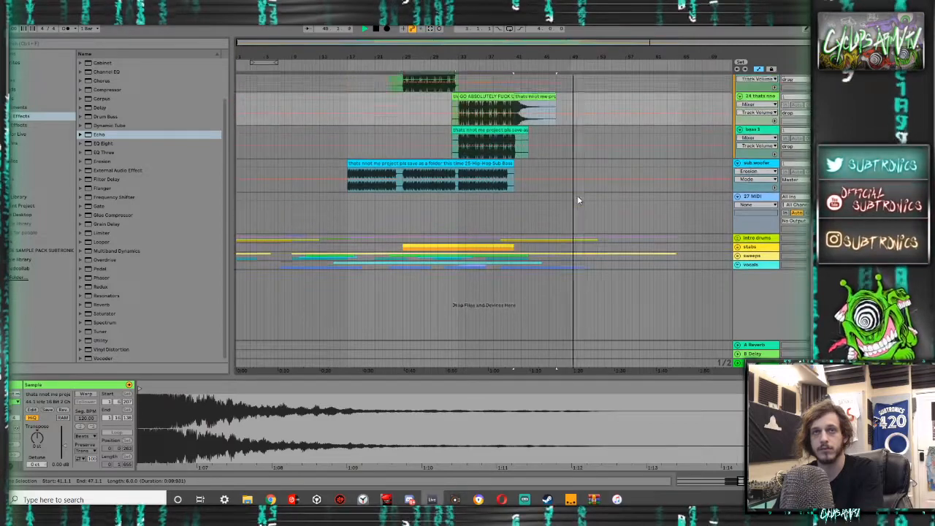
# - Show the master track's device chain, and fold the drop group and 16 Group
pyautogui.scroll(5, 578, 195)
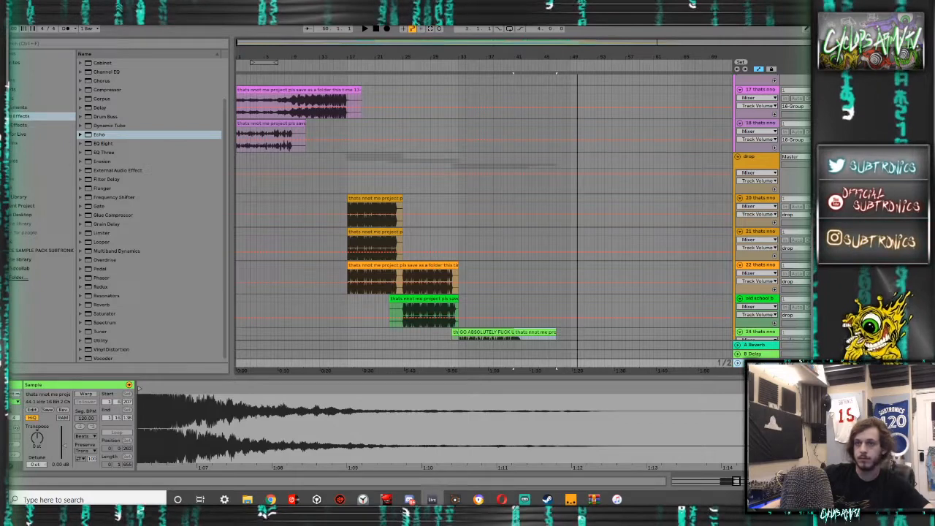
pyautogui.click(759, 363)
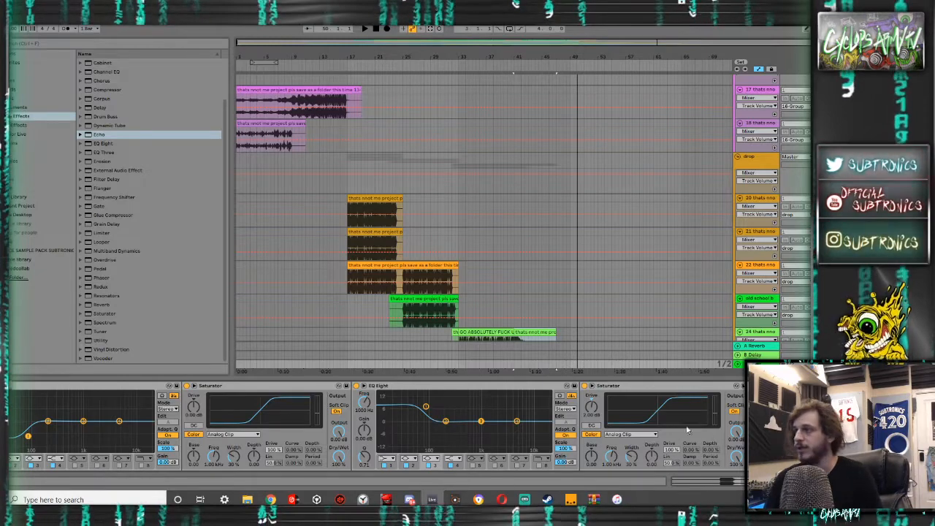
pyautogui.scroll(6, 726, 211)
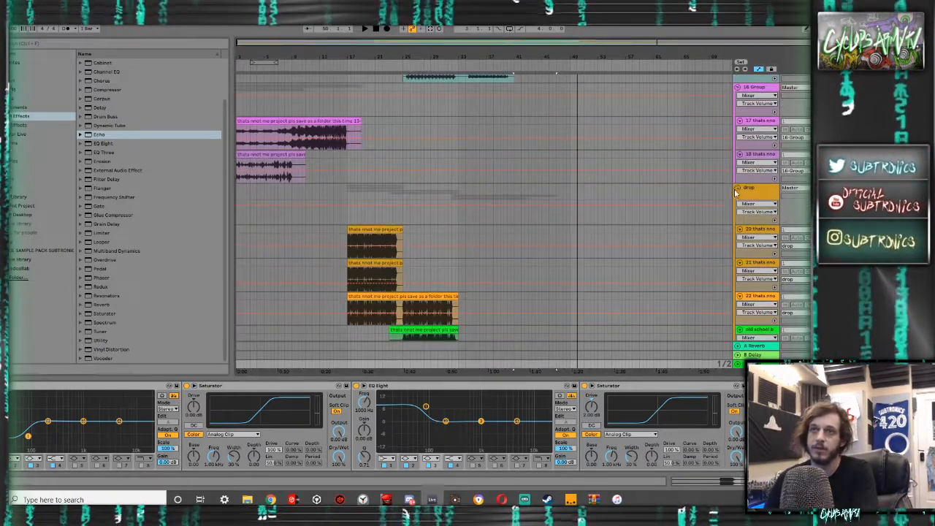
pyautogui.scroll(5, 725, 236)
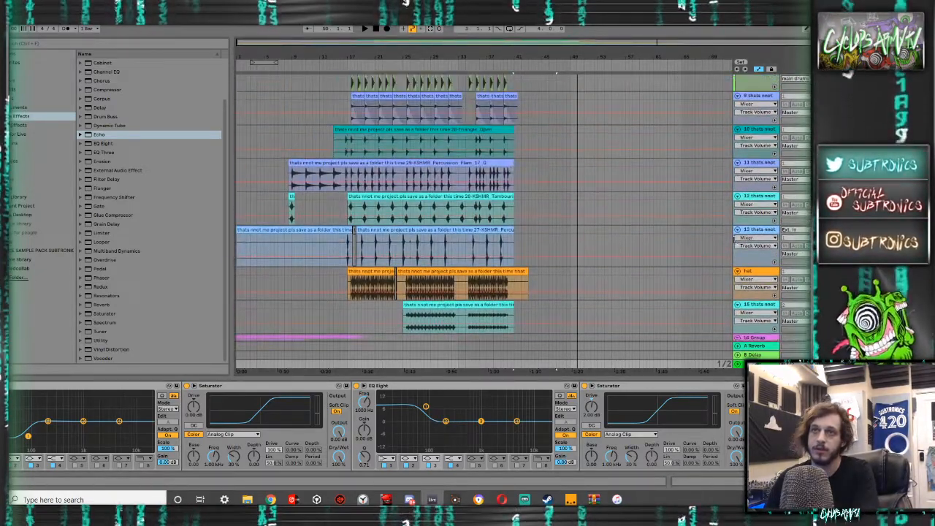
pyautogui.scroll(-4, 725, 236)
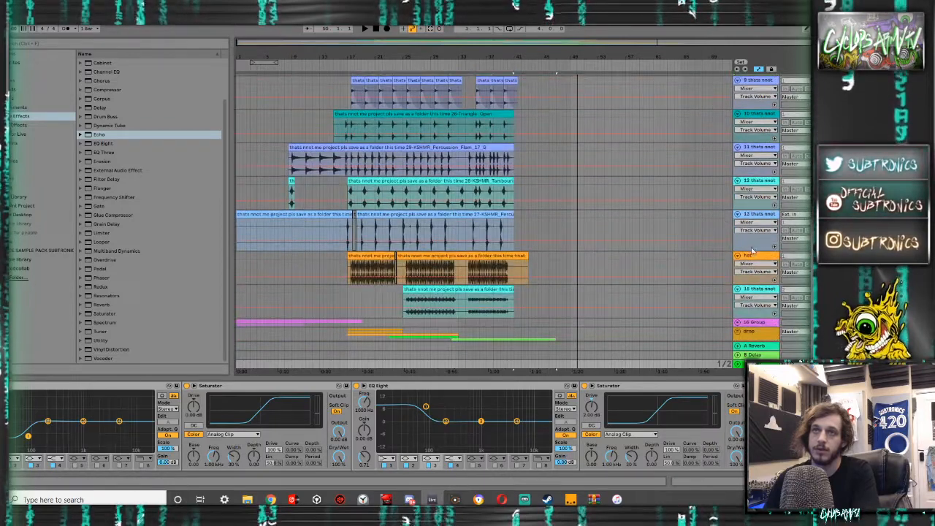
# - Group tracks 9 to 13 and name the group PERCUSSION
pyautogui.click(726, 234)
pyautogui.scroll(5, 731, 219)
pyautogui.click(754, 164)
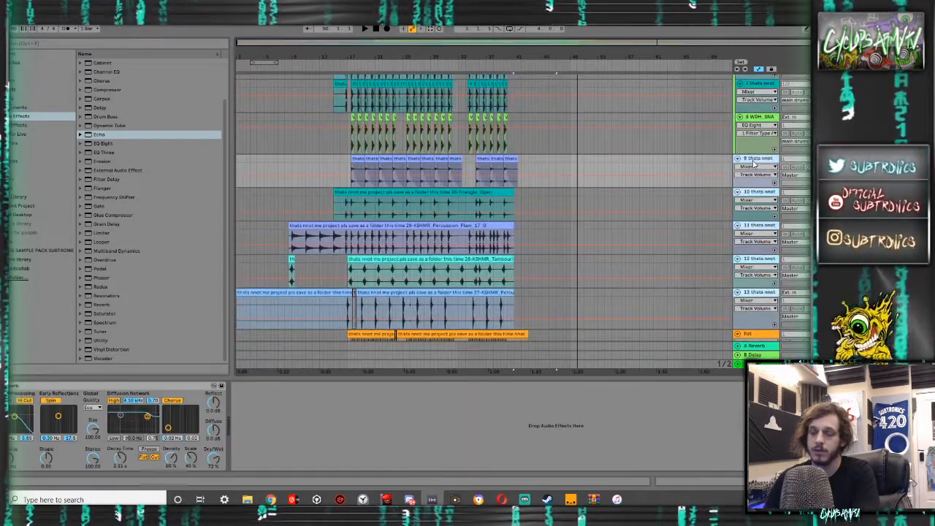
pyautogui.hotkey('ctrl', 'g')
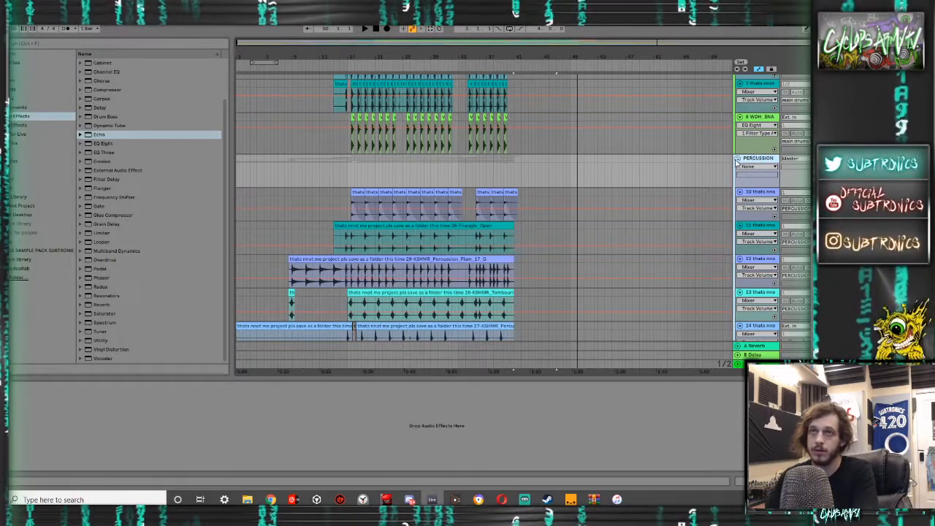
# - Fold the main drums, PERCUSSION, hat, track 16 and sub woofer tracks, and delete the empty 28 MIDI track
pyautogui.scroll(6, 733, 153)
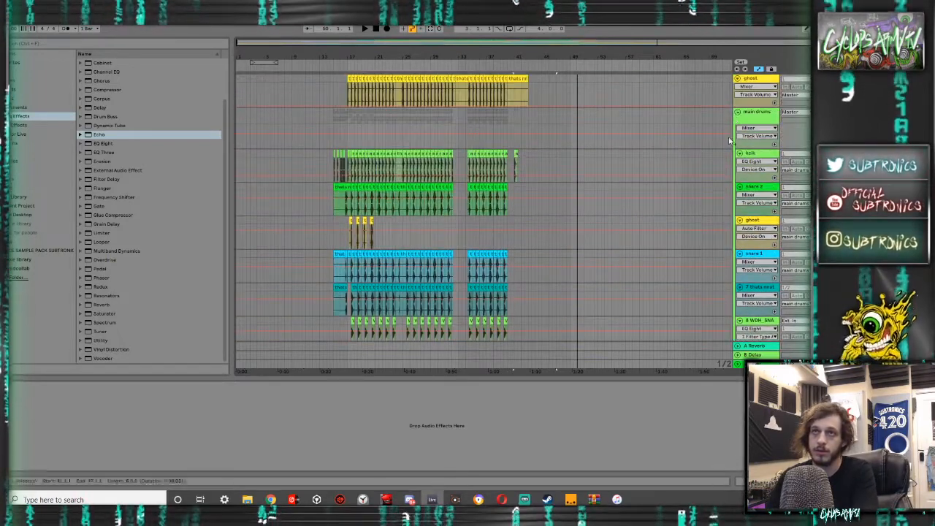
pyautogui.click(737, 113)
pyautogui.click(737, 138)
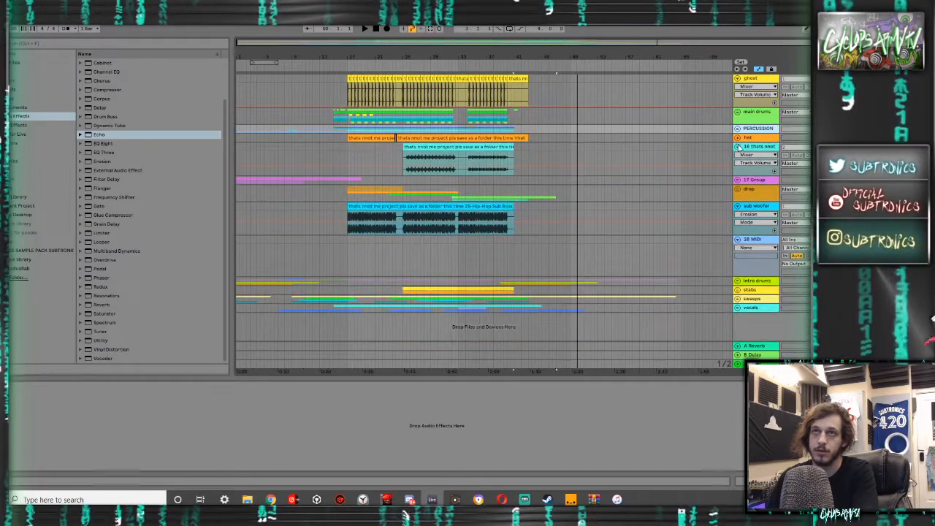
pyautogui.click(737, 147)
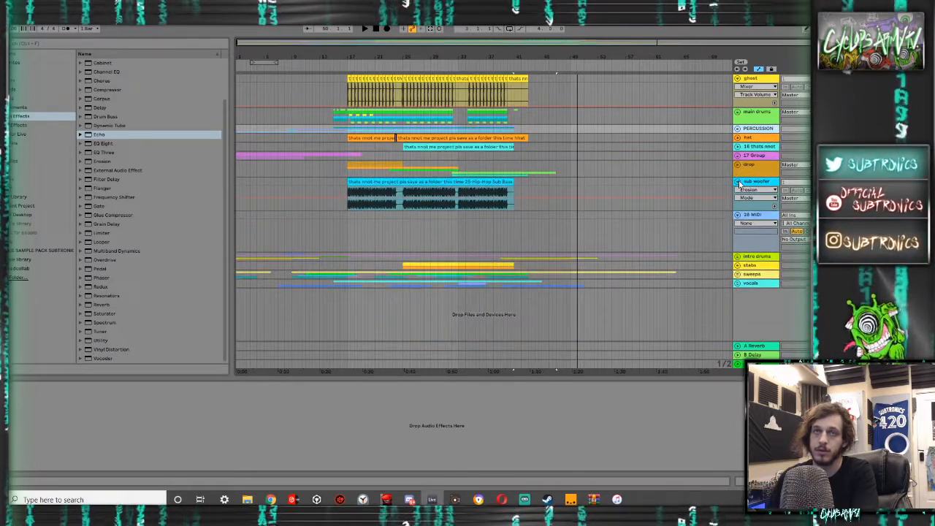
pyautogui.click(738, 181)
pyautogui.click(750, 192)
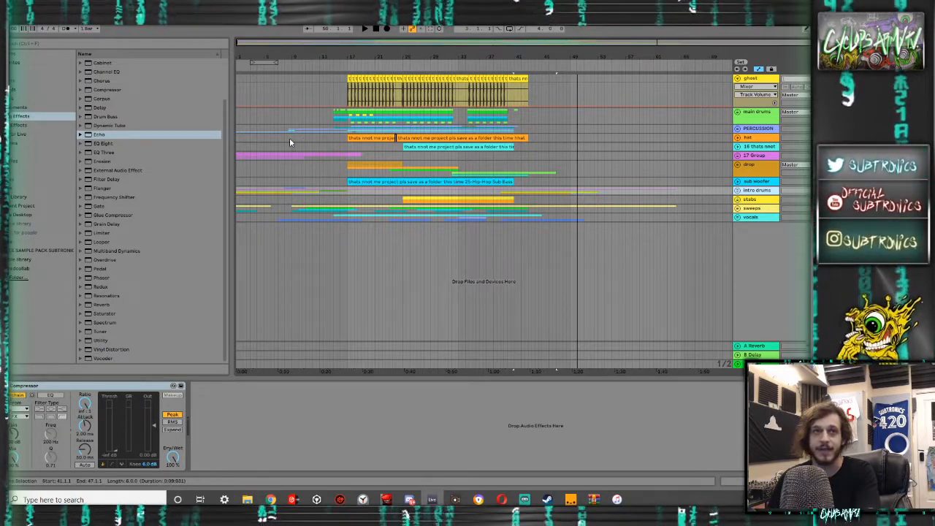
# - Mark the starts of the sections at bars 15, 9 and 1, and play the opening of the intro from 1.1.1
pyautogui.moveTo(260, 136); pyautogui.dragTo(237, 148)
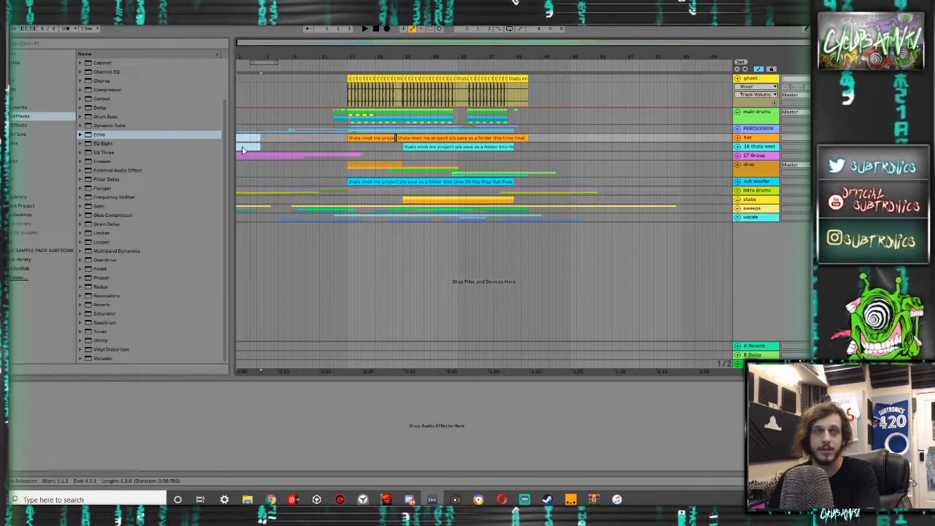
pyautogui.click(237, 149)
pyautogui.press('space')
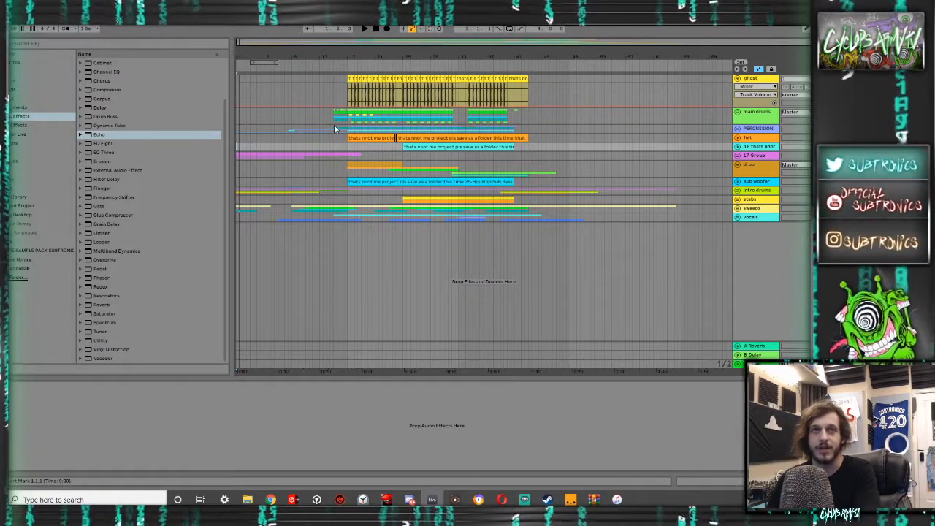
pyautogui.click(334, 128)
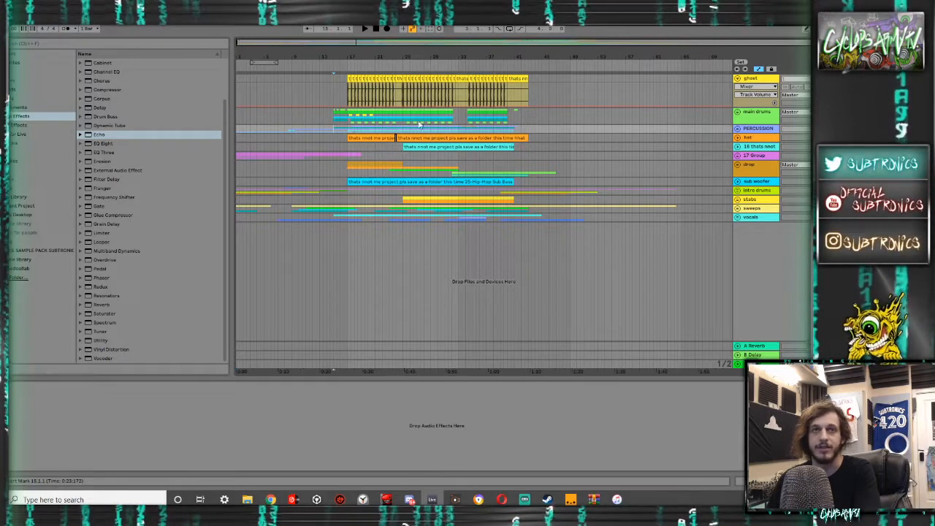
pyautogui.click(291, 139)
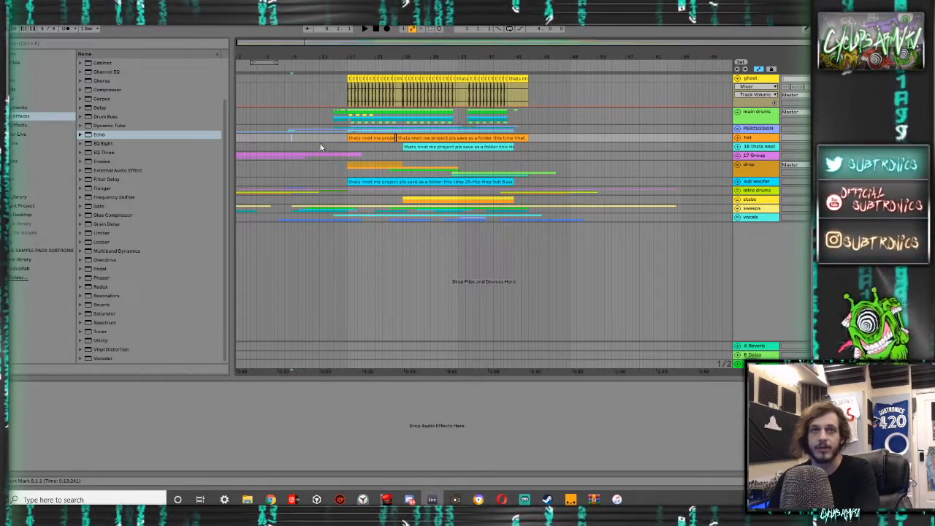
pyautogui.click(237, 138)
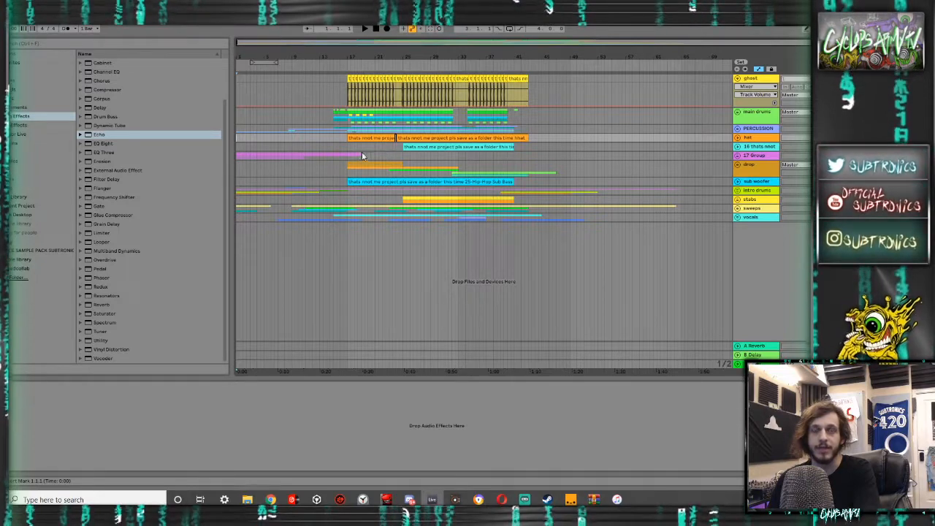
pyautogui.press('space')
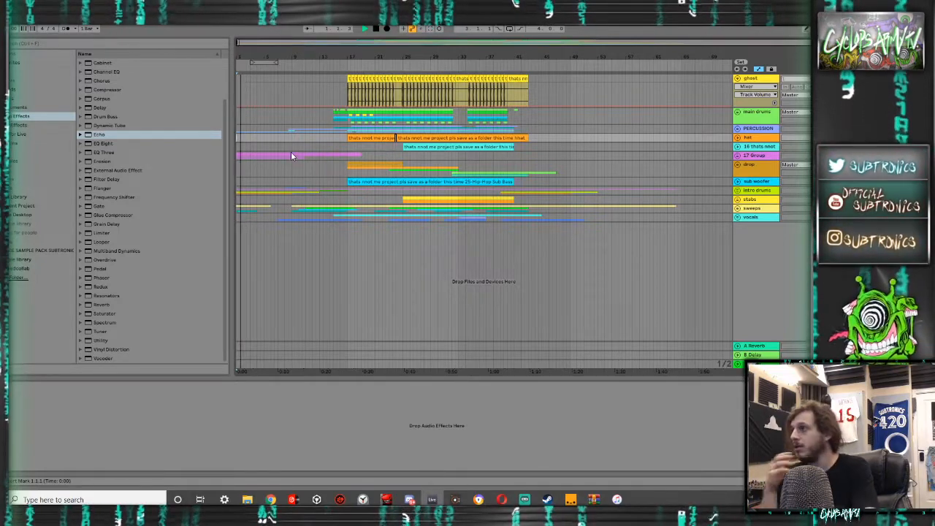
pyautogui.press('space')
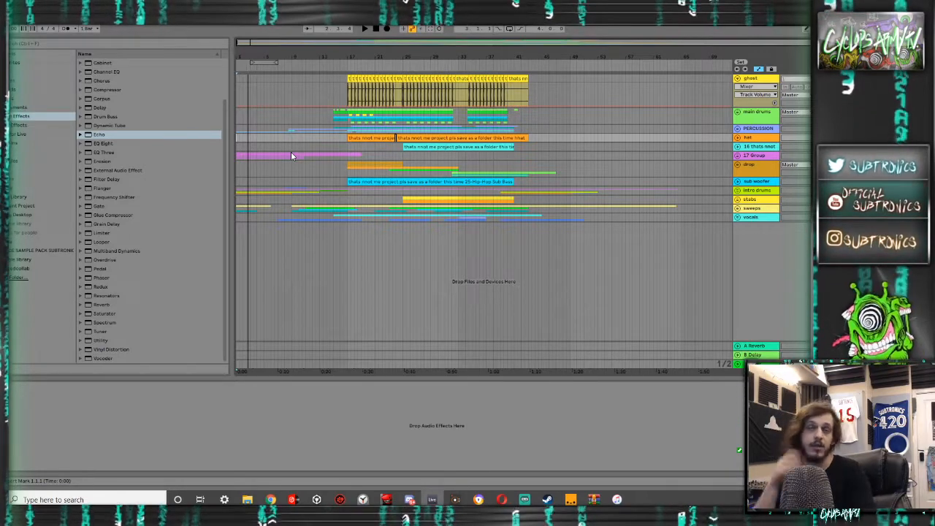
pyautogui.press('space')
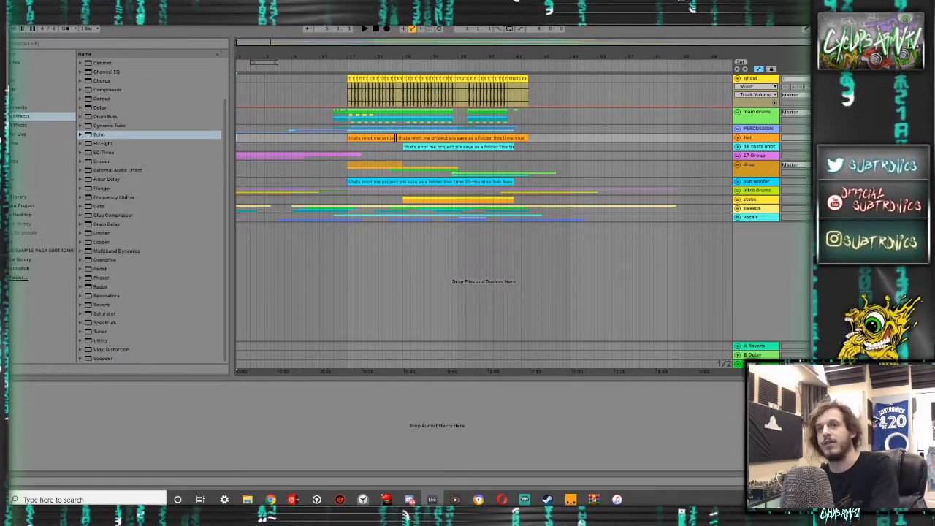
# - Add the Phaser preset Zappified to the master chain and play the drop from bar 17
pyautogui.click(757, 364)
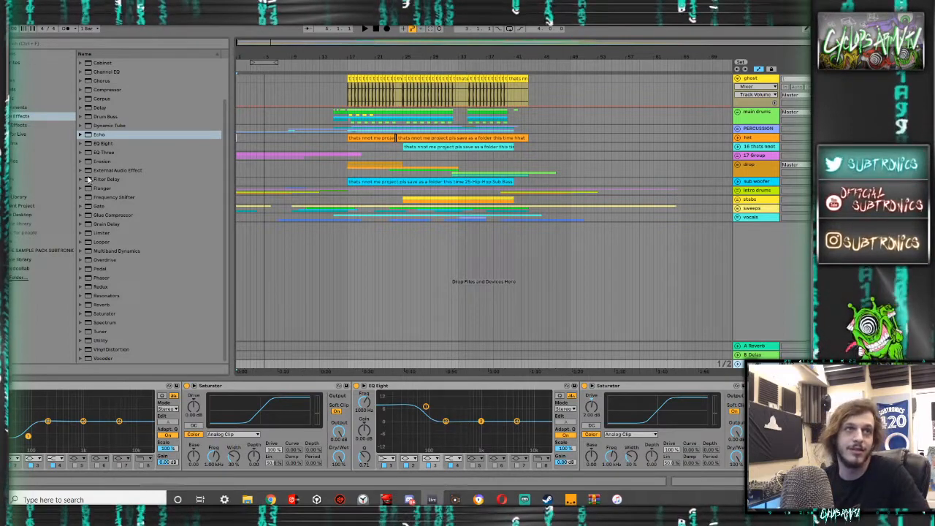
pyautogui.click(80, 278)
pyautogui.scroll(-4, 111, 307)
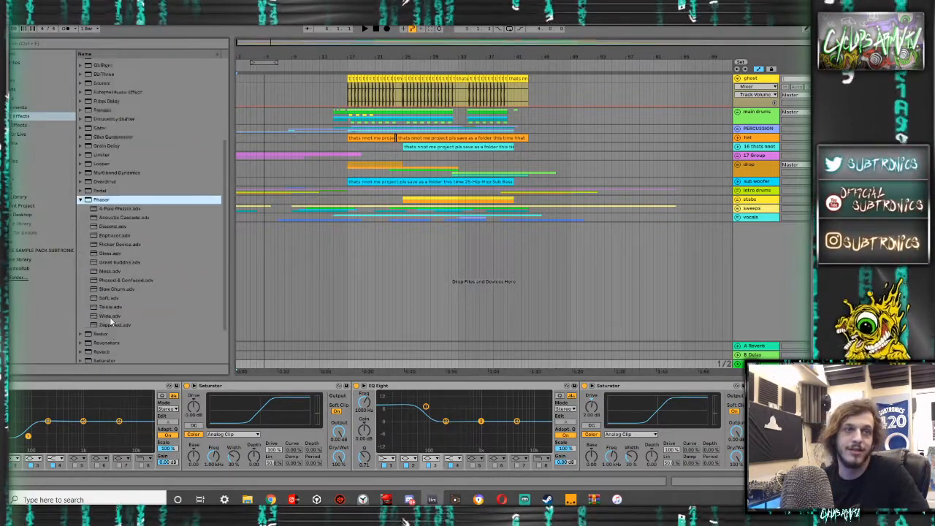
pyautogui.doubleClick(117, 293)
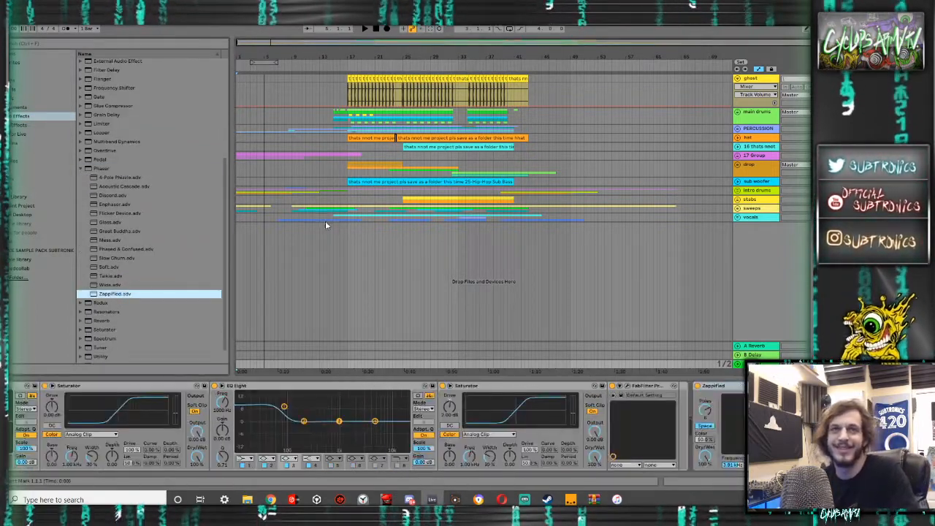
pyautogui.click(331, 218)
pyautogui.press('space')
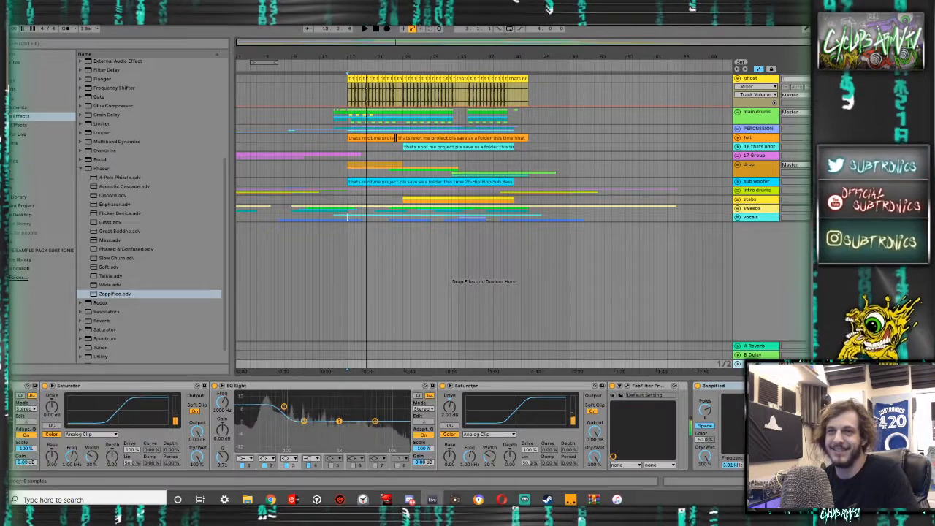
# - Audition the Zappified phaser on the drop group by playing the drop, and switch the phaser off
pyautogui.press('space')
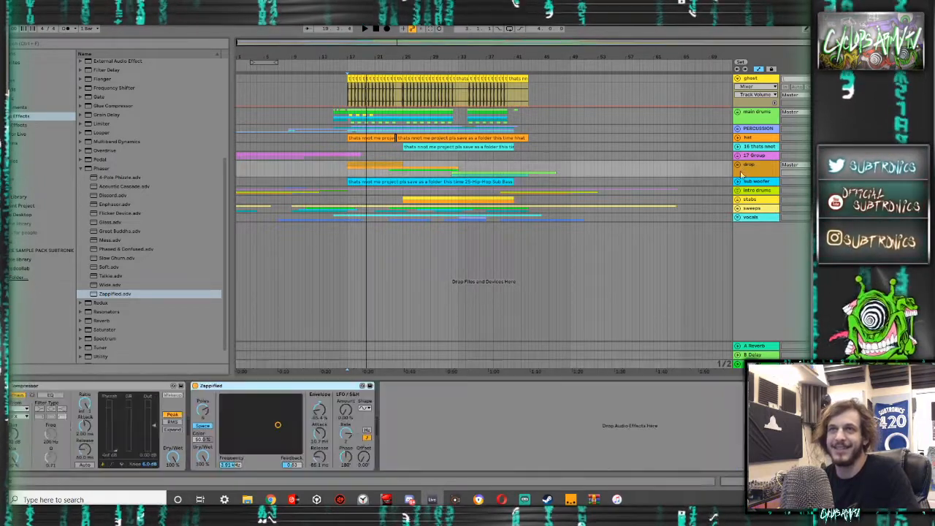
pyautogui.click(373, 172)
pyautogui.press('space')
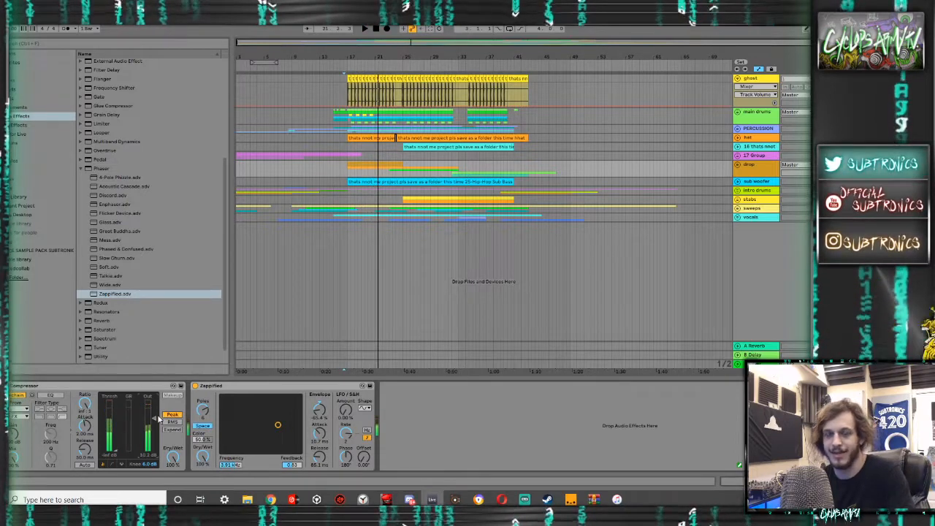
pyautogui.click(202, 395)
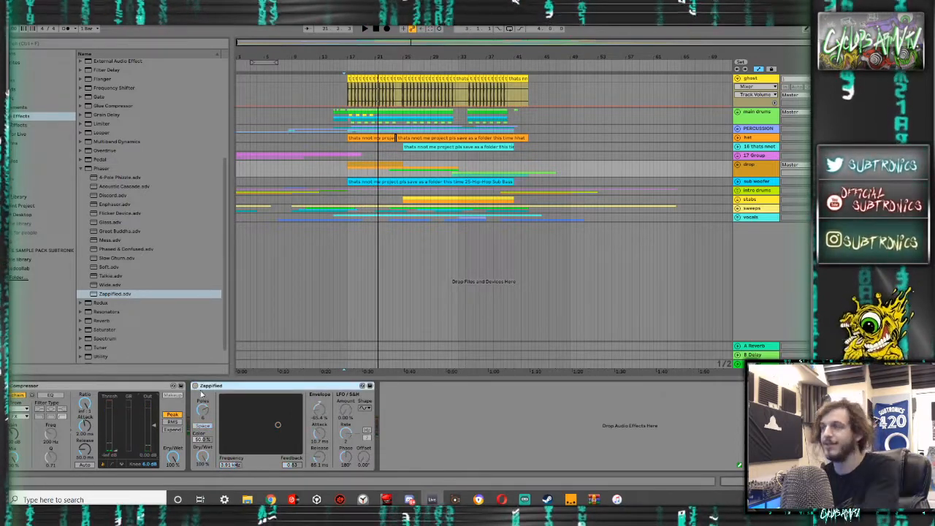
pyautogui.press('q')
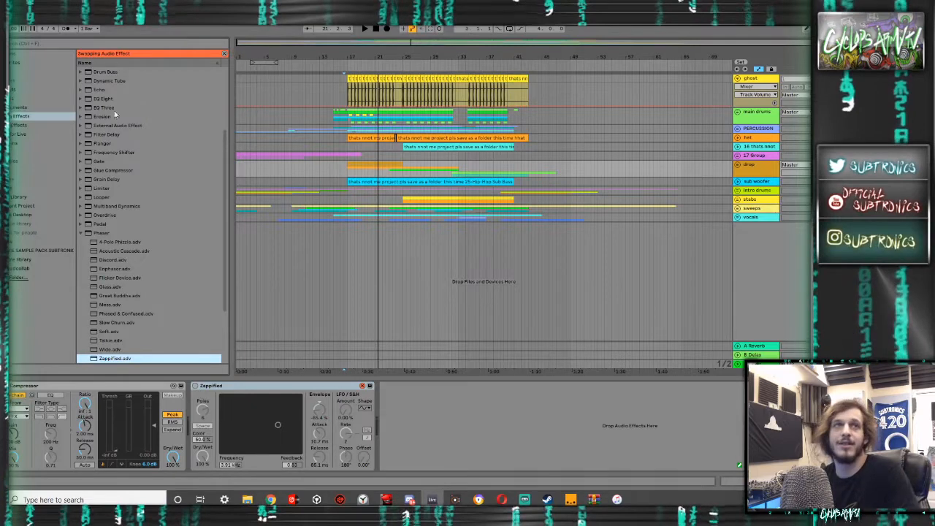
pyautogui.click(223, 53)
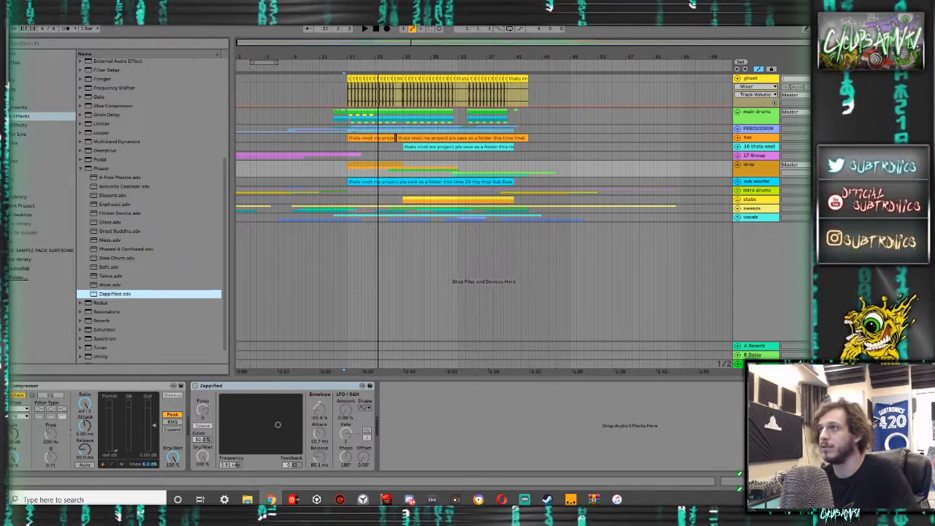
# - Switch to the web browser and bring the window with the SoundCloud track page into view over the arrangement
pyautogui.moveTo(934, 252); pyautogui.dragTo(51, 90)
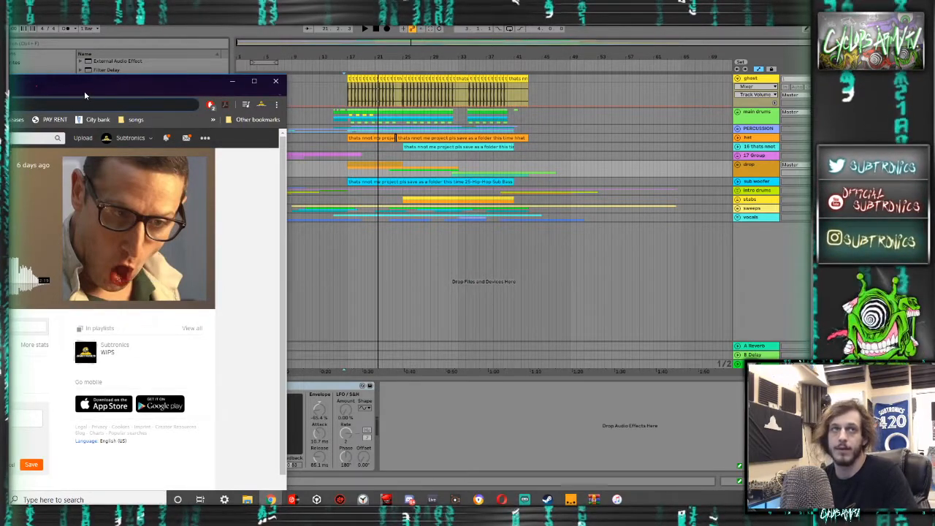
pyautogui.moveTo(84, 91); pyautogui.dragTo(169, 91)
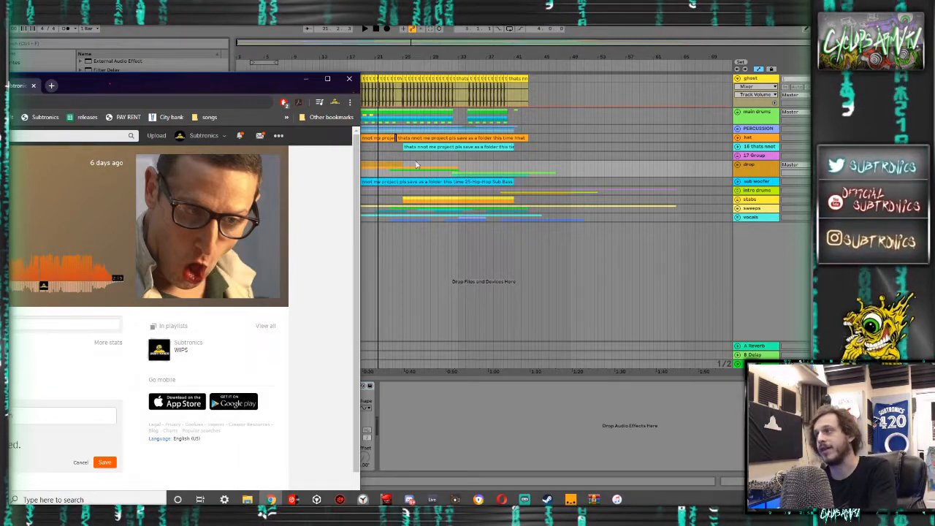
# - Switch back to Ableton Live and insert a new audio track below the vocals group
pyautogui.click(508, 299)
pyautogui.click(745, 217)
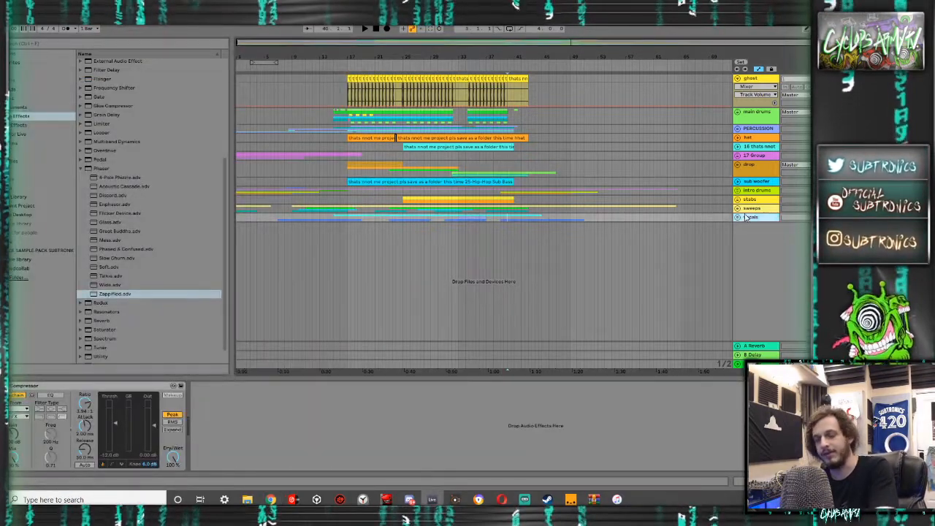
pyautogui.hotkey('ctrl', 't')
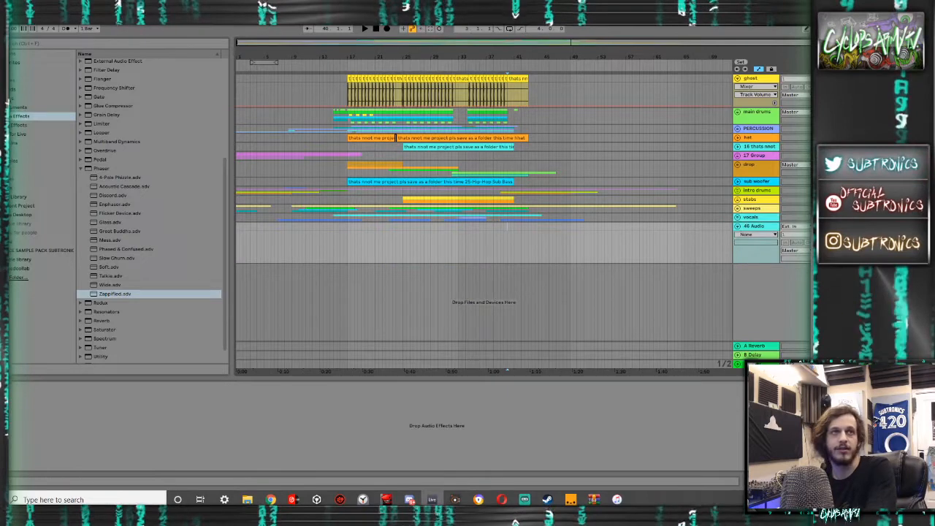
# - Search the audio effects for saturator, clear the search, and list the installed plug-ins
pyautogui.click(81, 169)
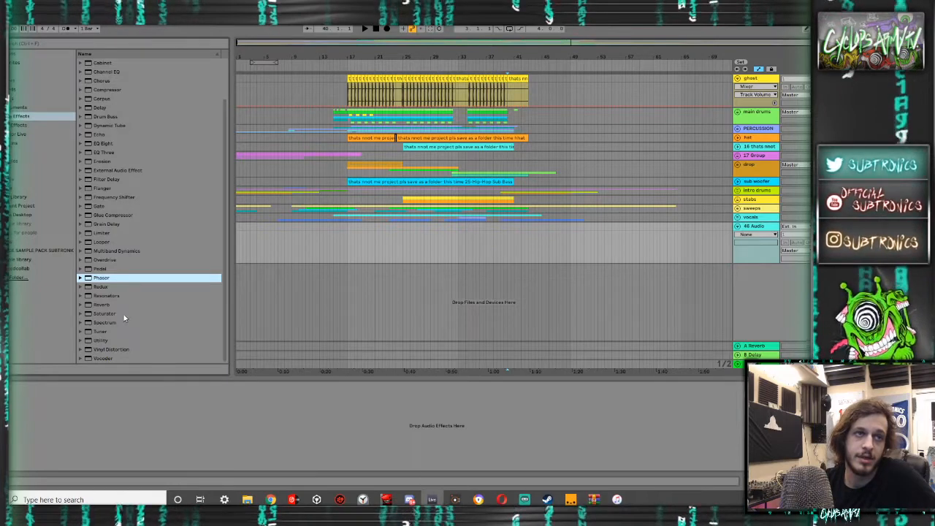
pyautogui.scroll(3, 124, 314)
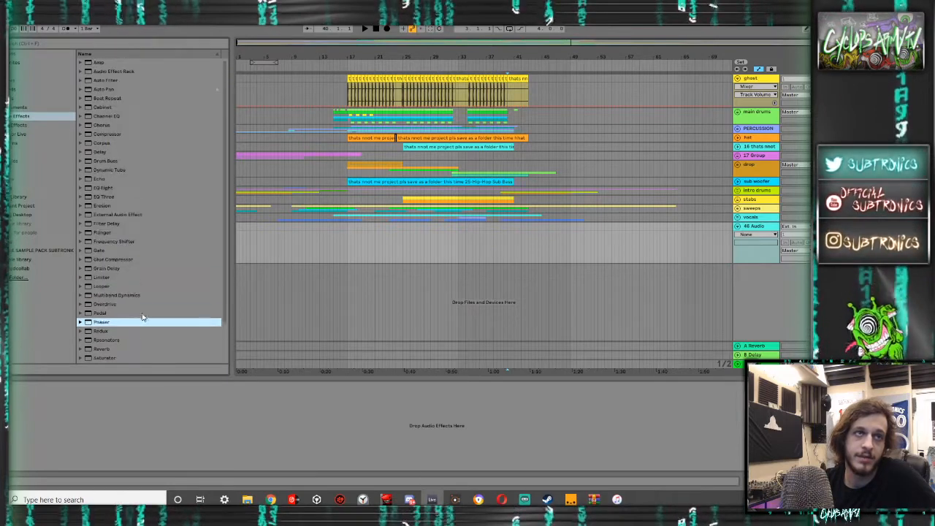
pyautogui.click(79, 44)
pyautogui.write('saturator')
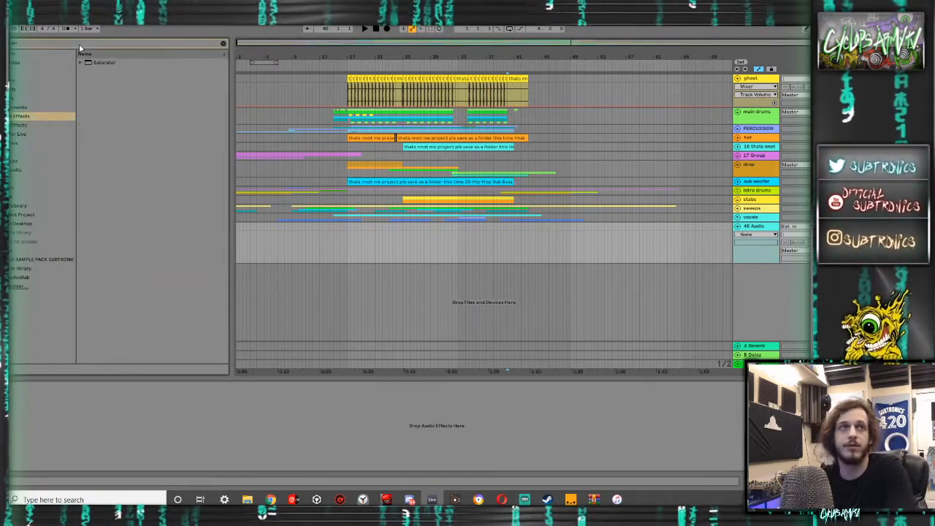
pyautogui.click(80, 64)
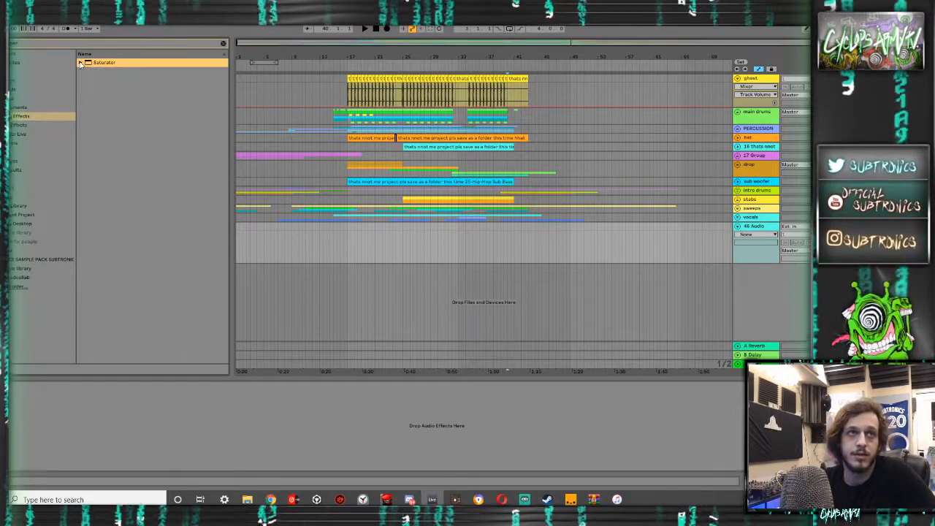
pyautogui.click(223, 43)
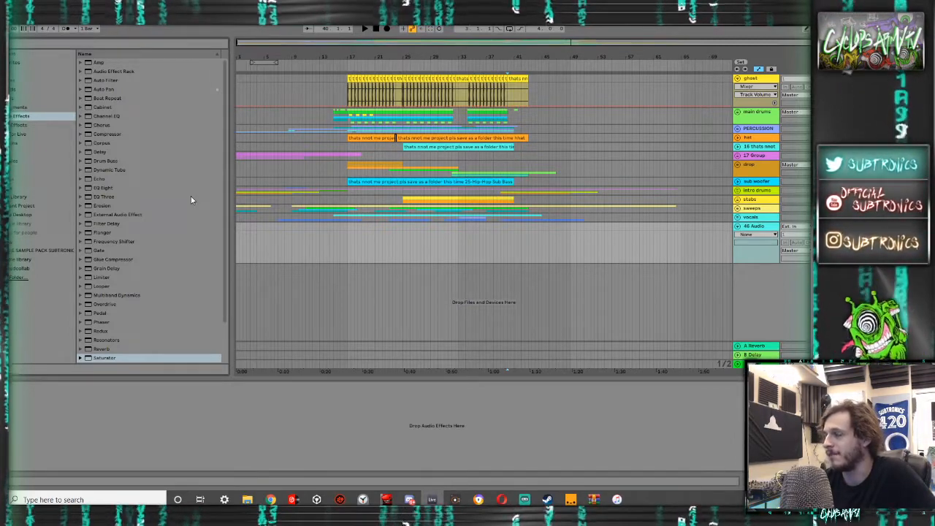
pyautogui.click(24, 143)
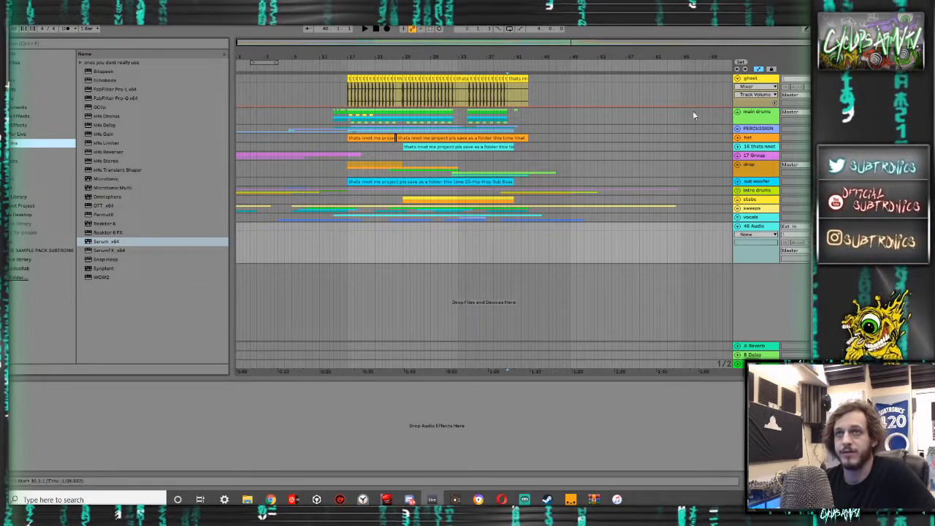
# - Unfold the main drums group and select the first kick clip of the drop at bar 17
pyautogui.click(738, 112)
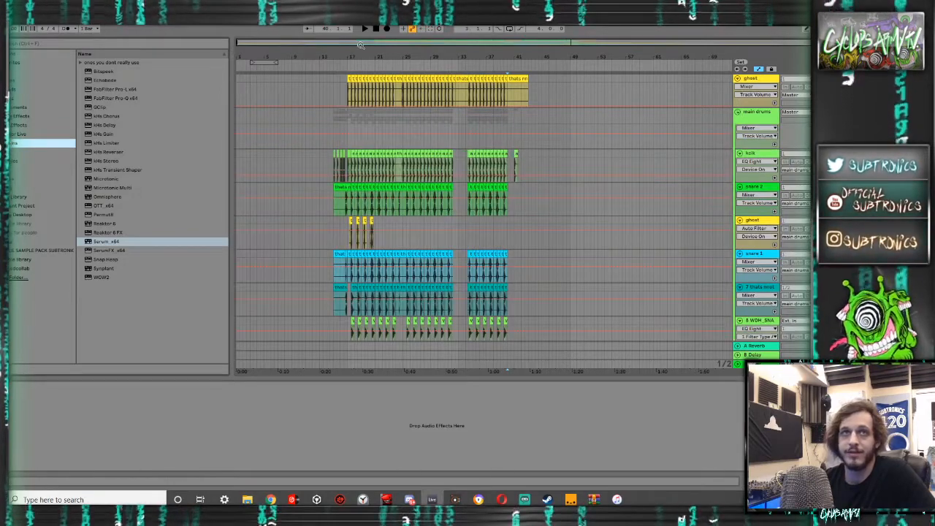
pyautogui.moveTo(360, 45); pyautogui.dragTo(376, 125)
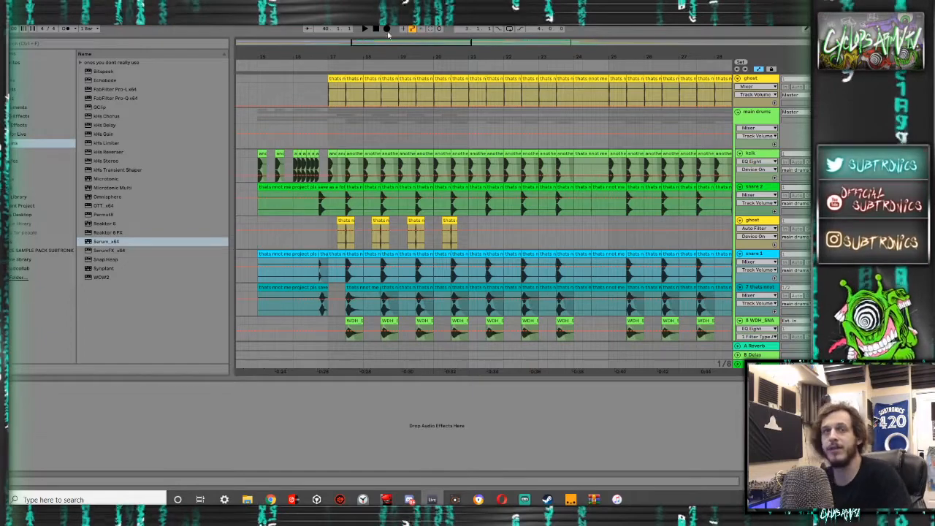
pyautogui.moveTo(373, 45); pyautogui.dragTo(372, 78)
pyautogui.click(356, 154)
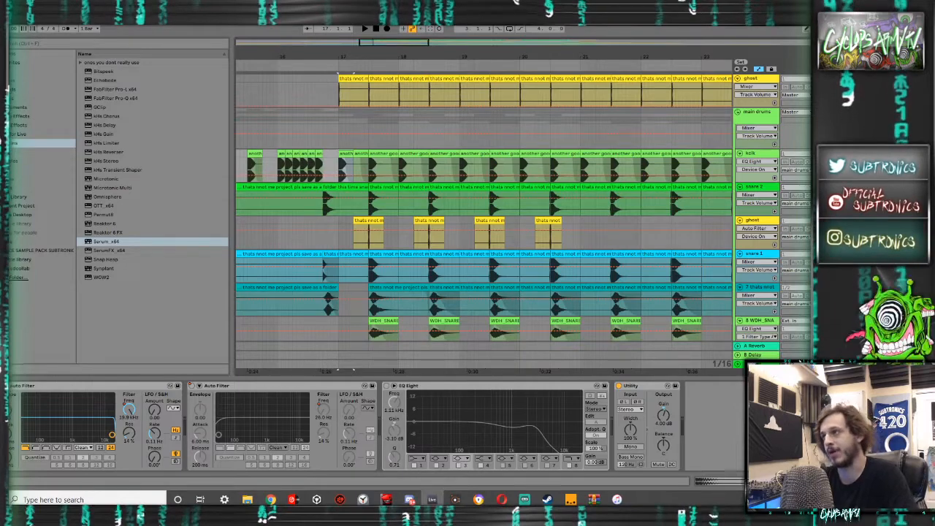
# - Select the snare 2 hit from 17.3.1 to 18.1.1 and play it several times
pyautogui.scroll(-3, 739, 194)
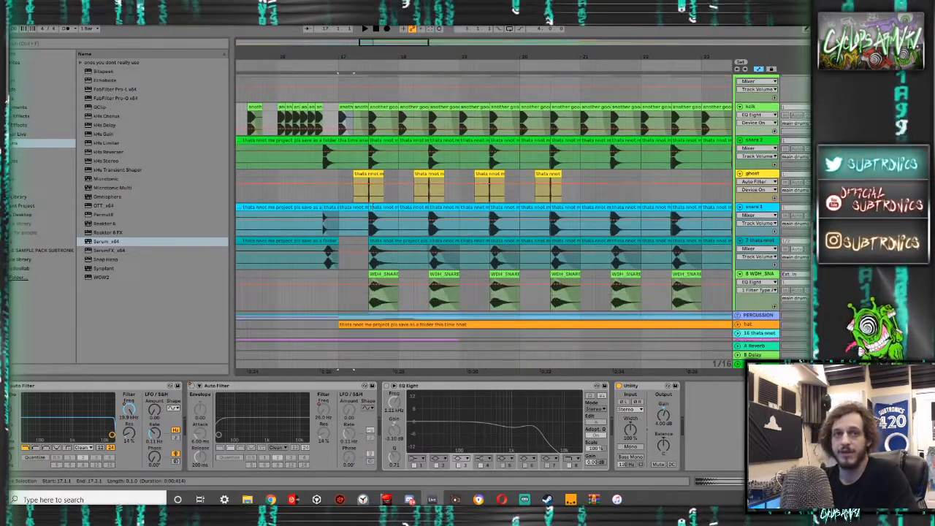
pyautogui.click(373, 153)
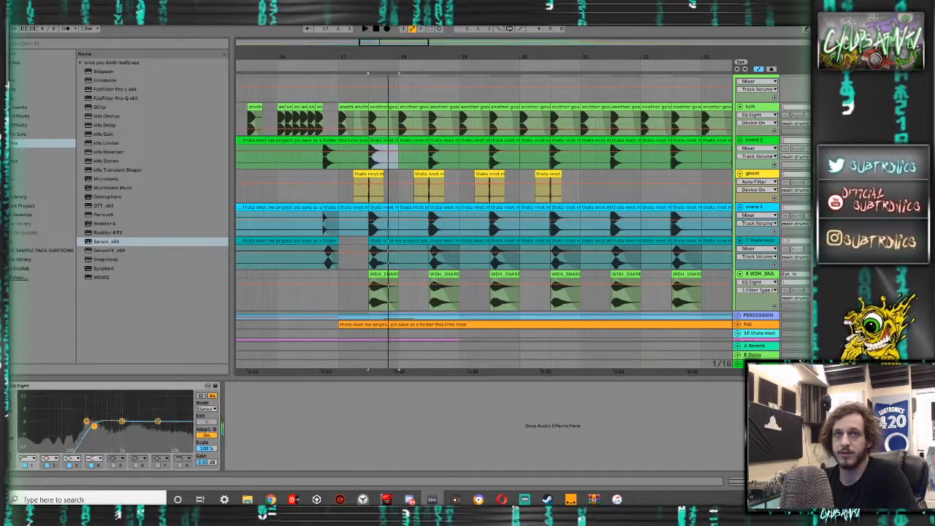
pyautogui.press('space')
pyautogui.press('space')
pyautogui.press('space')
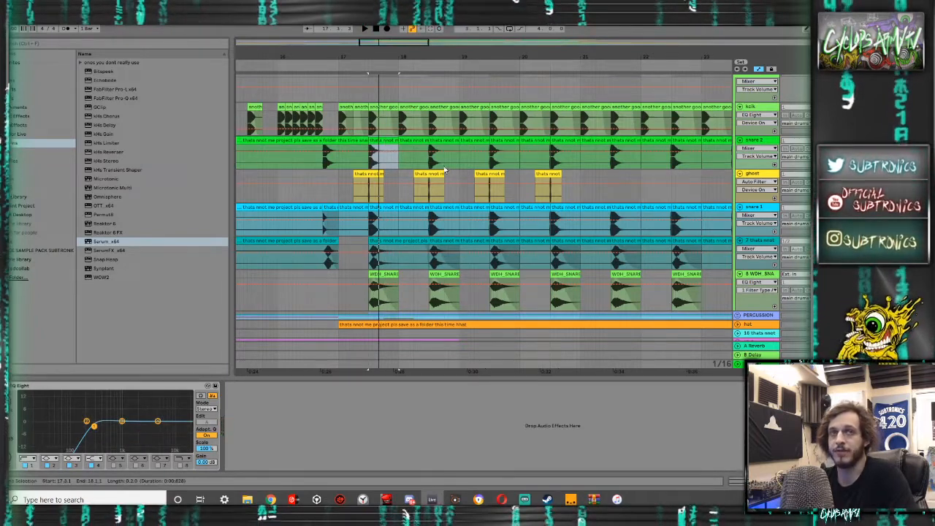
pyautogui.scroll(2, 389, 203)
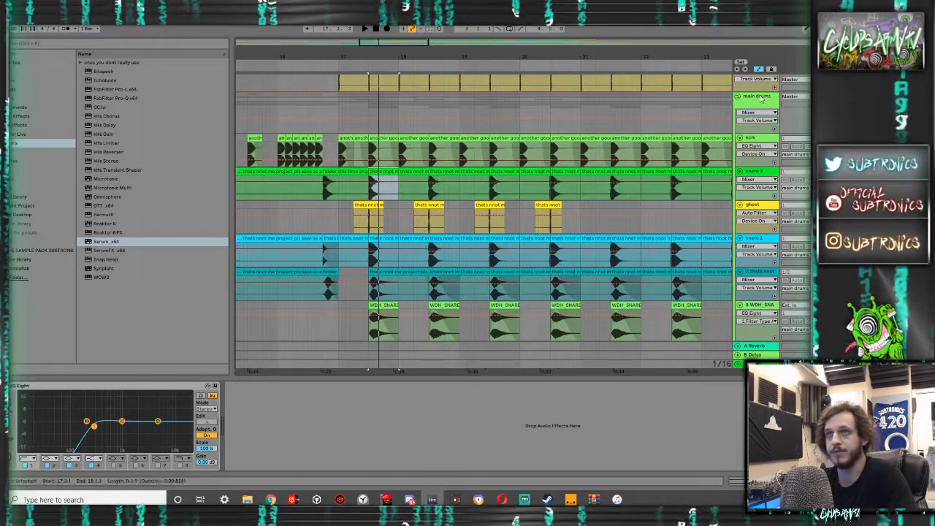
pyautogui.press('space')
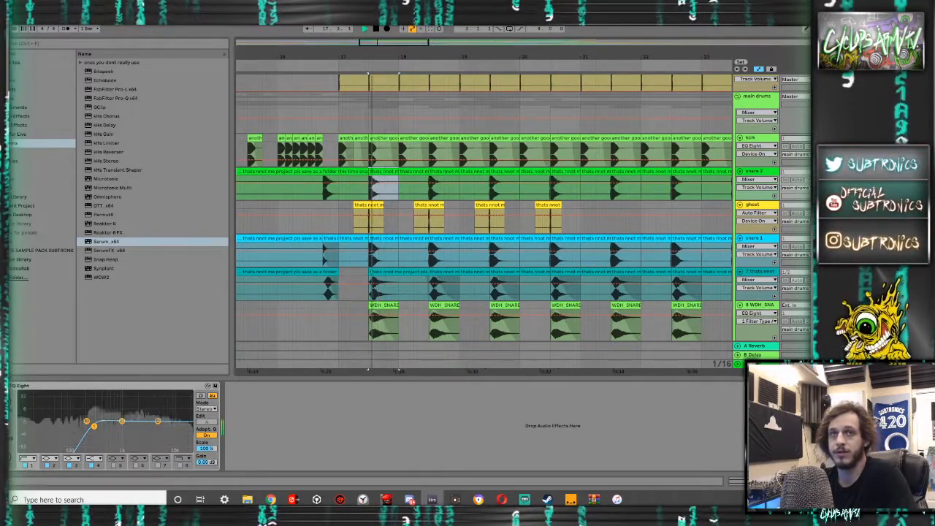
# - Play the kick from 17.1.1, and listen repeatedly to the layered snare hit from 17.3.1
pyautogui.click(347, 146)
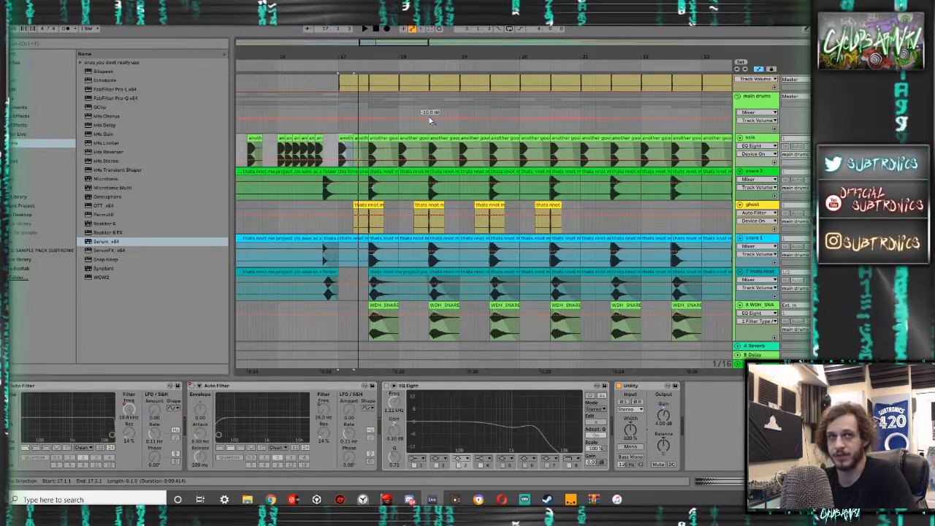
pyautogui.click(367, 130)
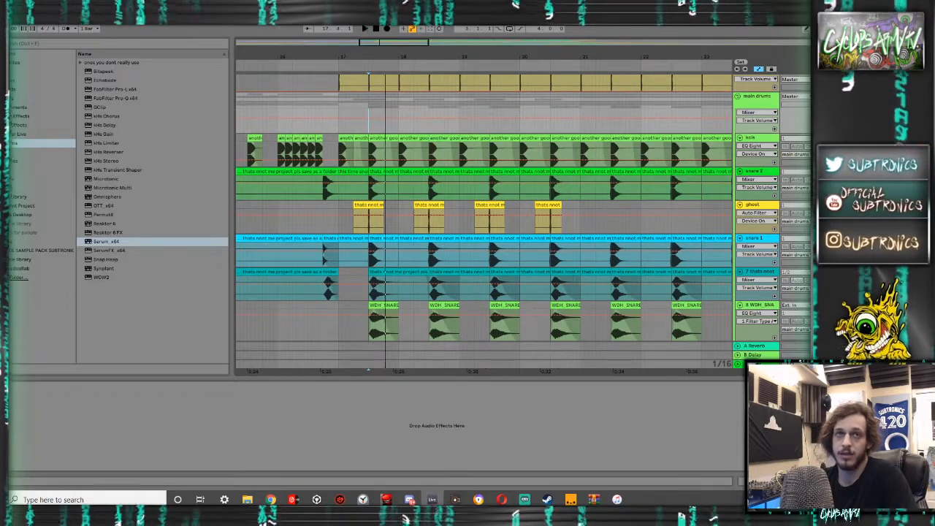
pyautogui.click(740, 179)
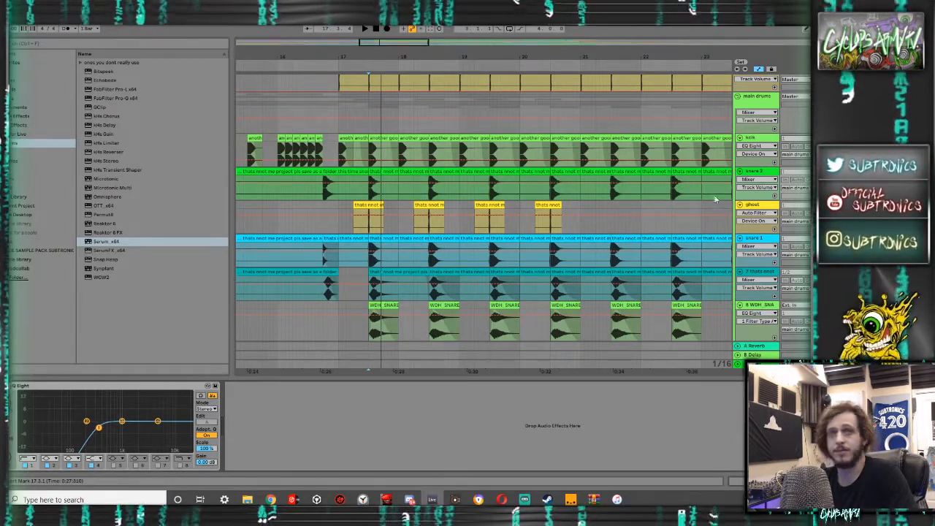
pyautogui.press('space')
pyautogui.press('space')
pyautogui.press('space')
pyautogui.press('space')
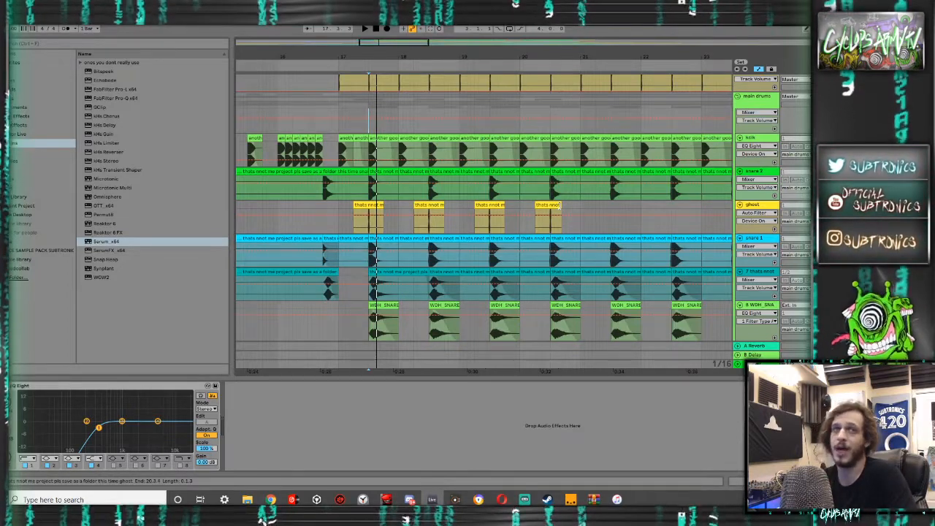
# - Examine how the kick, snare and ghost waveforms line up at 17.3.1, and select the ghost clip's audio just before that point
pyautogui.scroll(10, 377, 179)
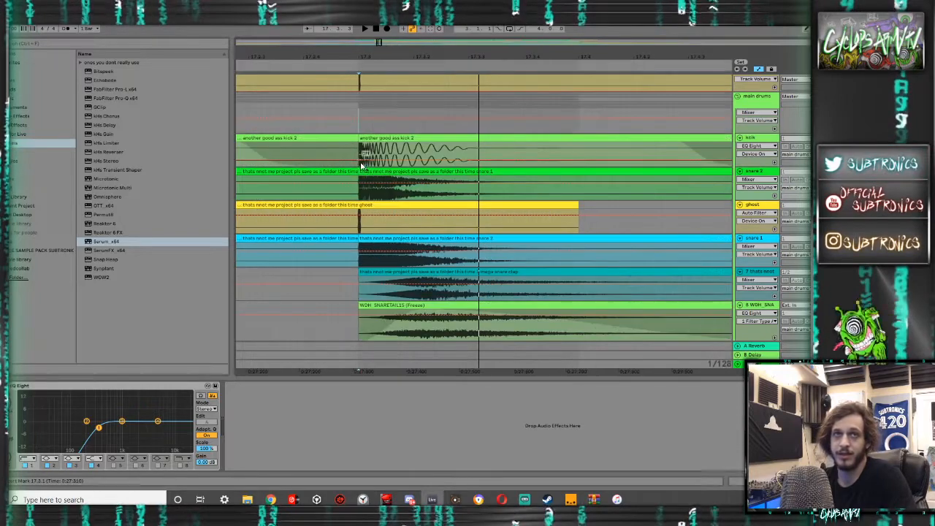
pyautogui.scroll(-5, 307, 156)
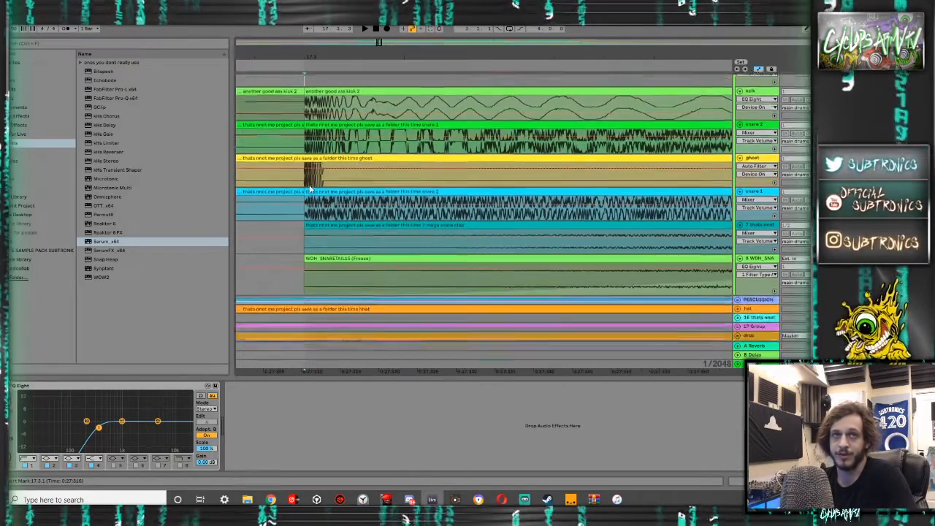
pyautogui.scroll(4, 309, 197)
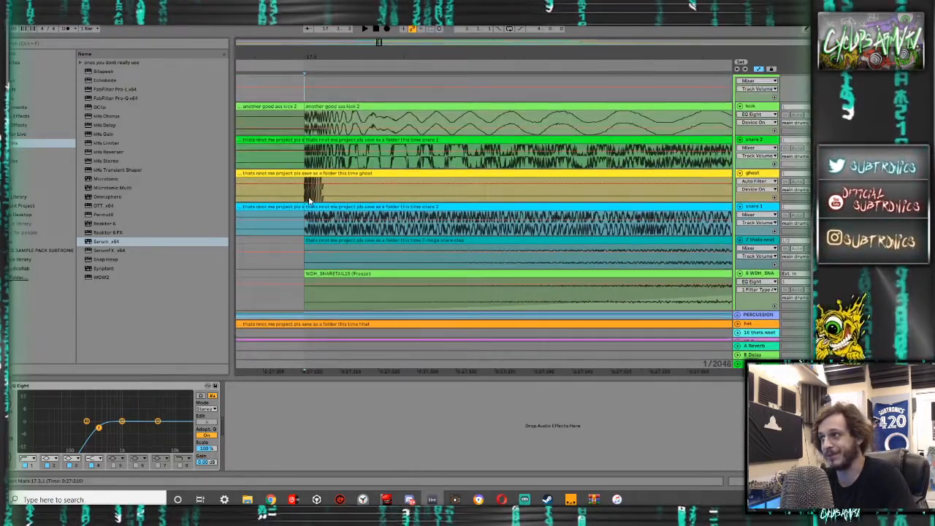
pyautogui.scroll(-4, 308, 199)
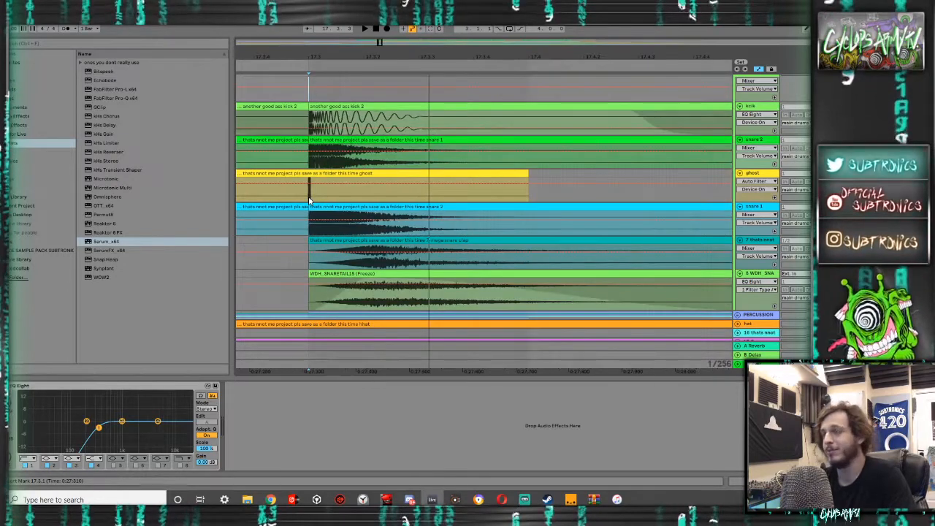
pyautogui.scroll(-2, 309, 200)
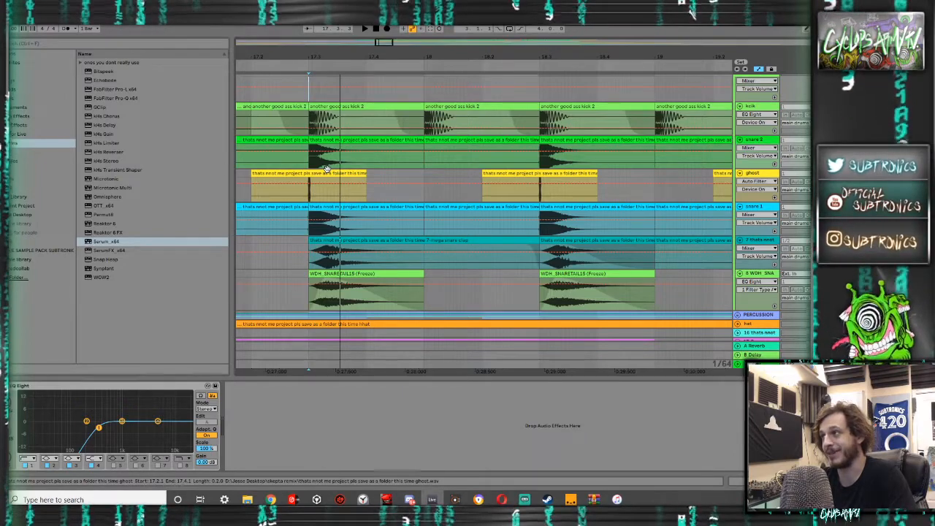
pyautogui.scroll(5, 310, 152)
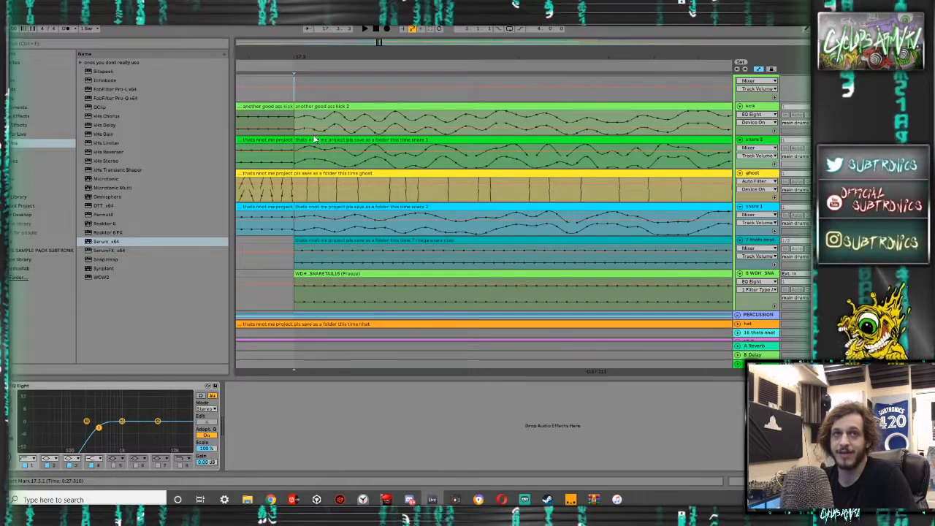
pyautogui.scroll(-5, 309, 152)
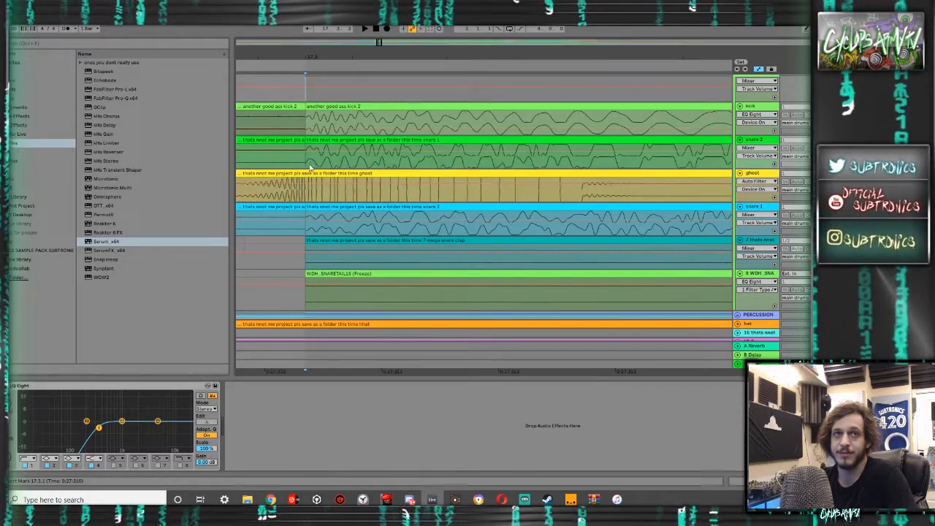
pyautogui.moveTo(307, 196); pyautogui.dragTo(299, 185)
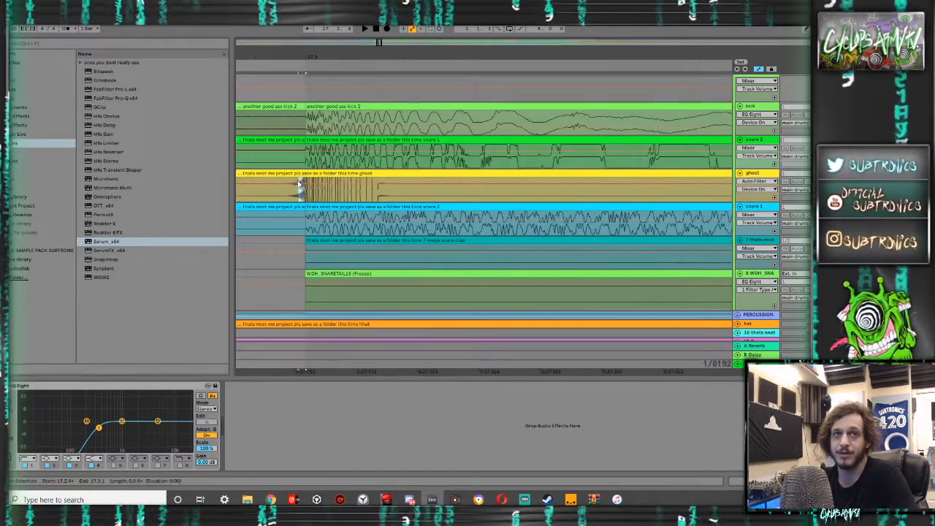
# - Delete the ghost clip's audio just before 17.3.1 and check its start against the kick and snare waveforms
pyautogui.click(286, 176)
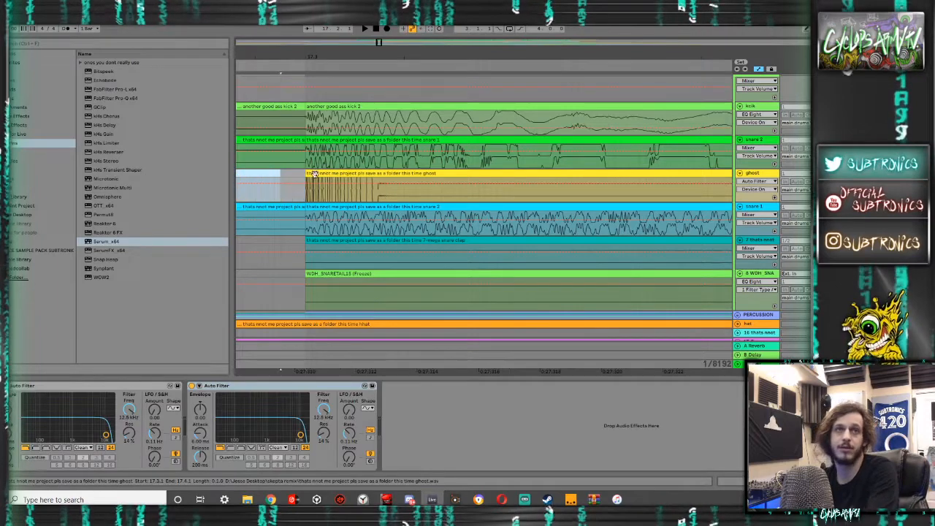
pyautogui.scroll(10, 308, 183)
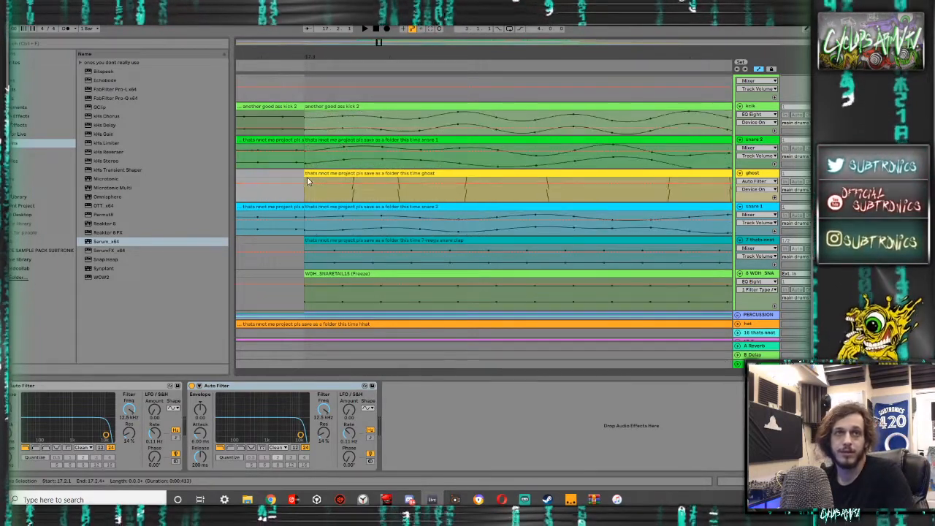
pyautogui.scroll(-3, 308, 183)
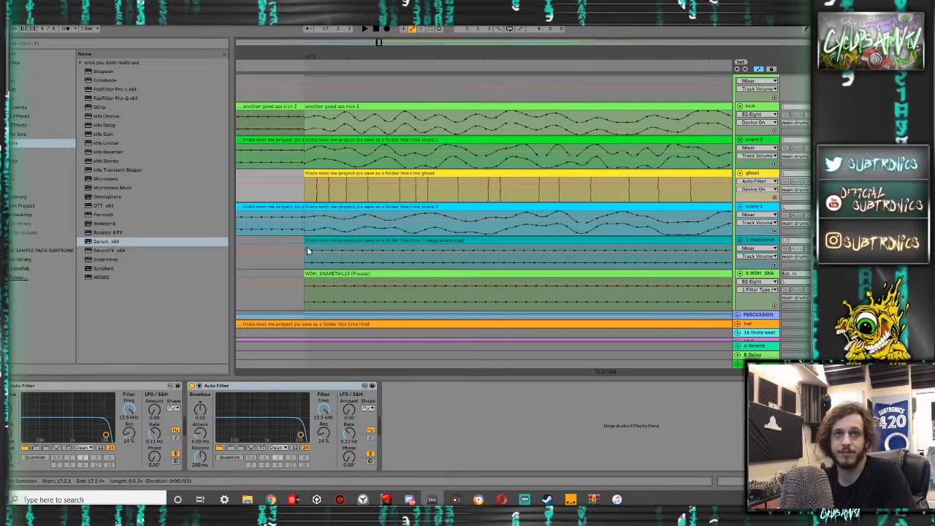
pyautogui.scroll(-5, 308, 248)
pyautogui.scroll(-5, 382, 230)
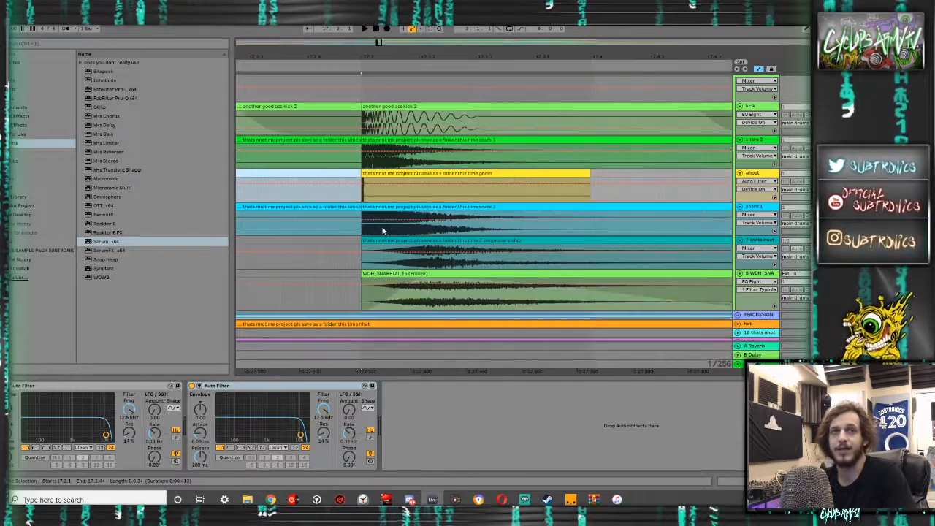
# - Open the snare 1 clip from 17.3.1 to 18.1.1 and set its transpose to -1 st
pyautogui.click(386, 175)
pyautogui.click(383, 207)
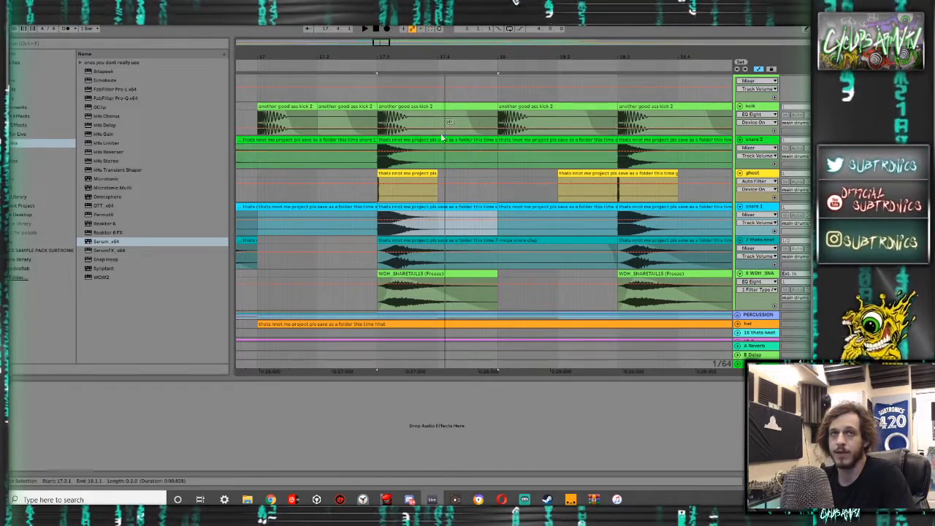
pyautogui.doubleClick(453, 205)
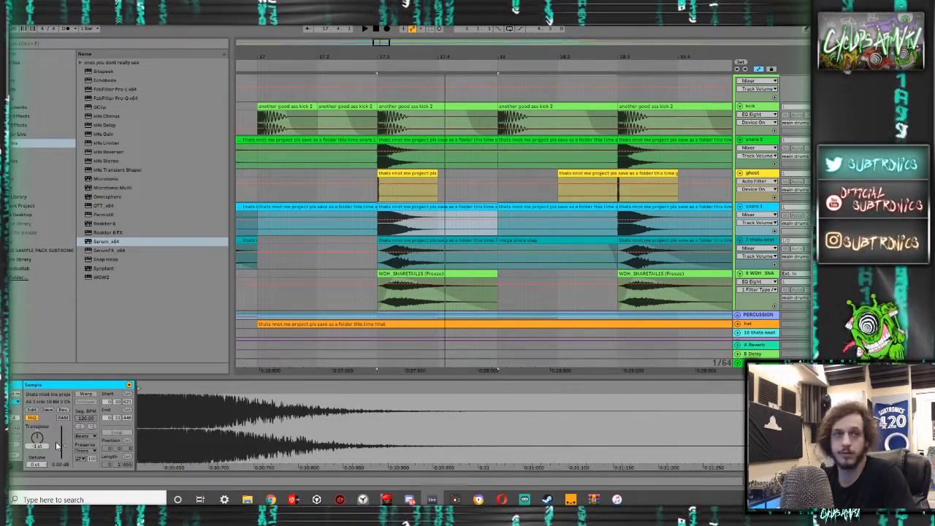
pyautogui.moveTo(37, 438); pyautogui.dragTo(38, 442)
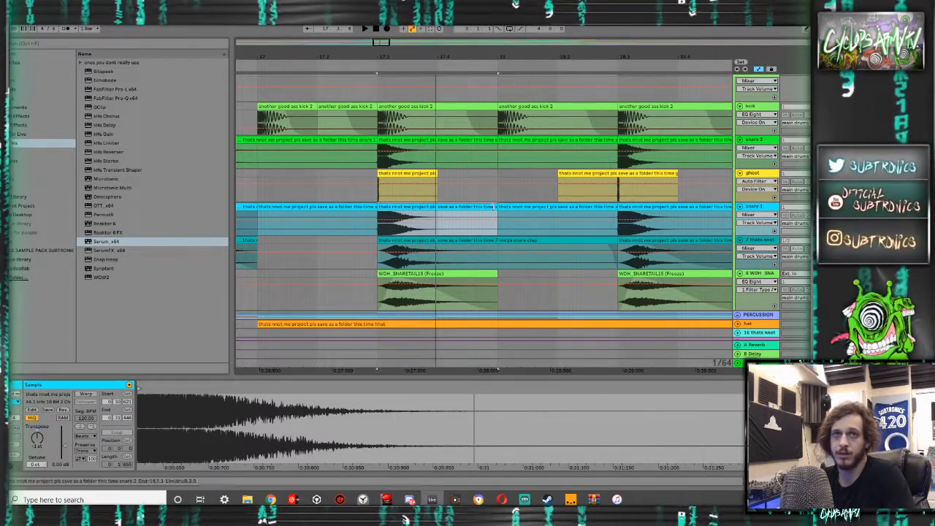
# - Select the snare 1 clips from 17.3.1 to 18.3.1 and duplicate them repeatedly across the first drum section
pyautogui.scroll(-5, 485, 205)
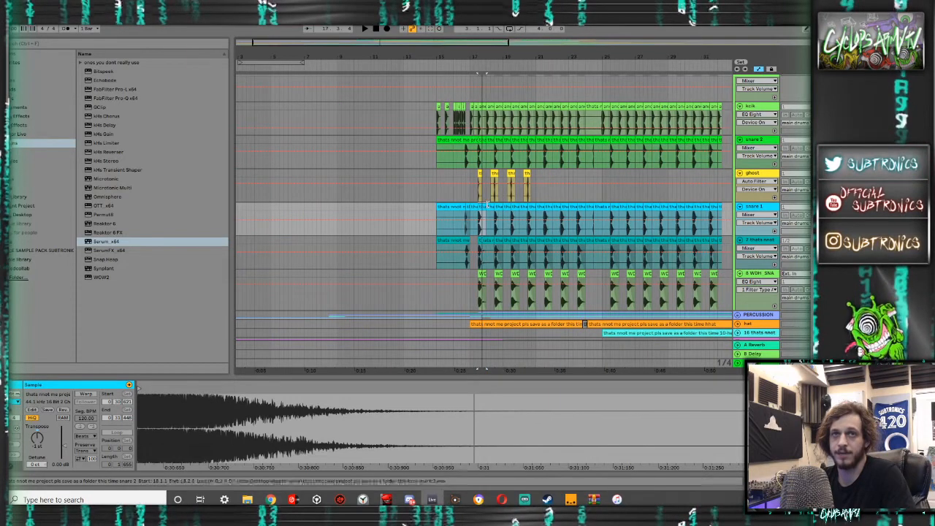
pyautogui.keyDown('shift'); pyautogui.click(489, 207); pyautogui.keyUp('shift')
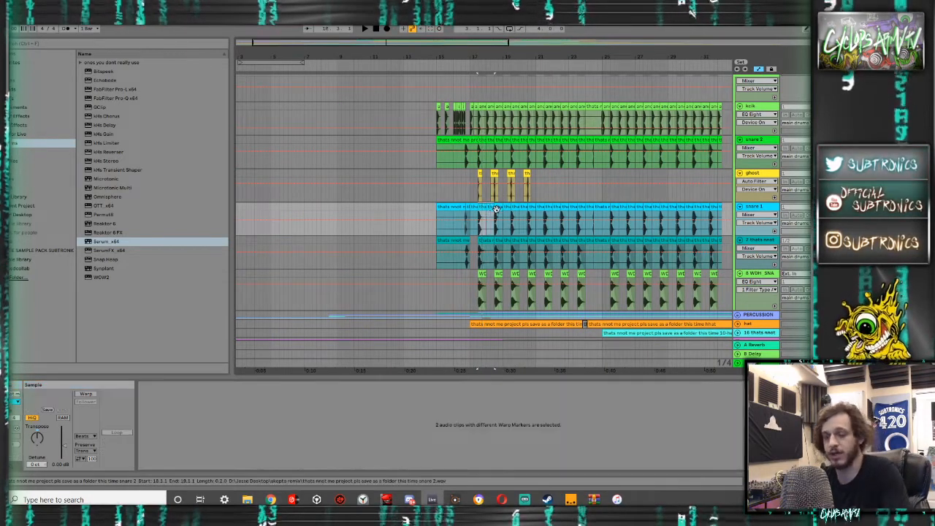
pyautogui.hotkey('ctrl', 'd')
pyautogui.hotkey('ctrl', 'd')
pyautogui.hotkey('ctrl', 'd')
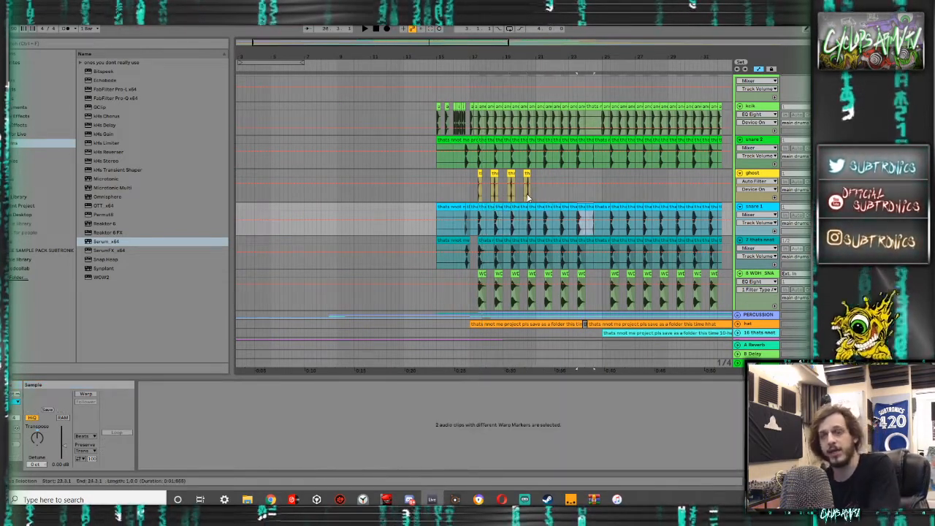
pyautogui.hotkey('ctrl', 'd')
pyautogui.hotkey('ctrl', 'd')
pyautogui.hotkey('ctrl', 'd')
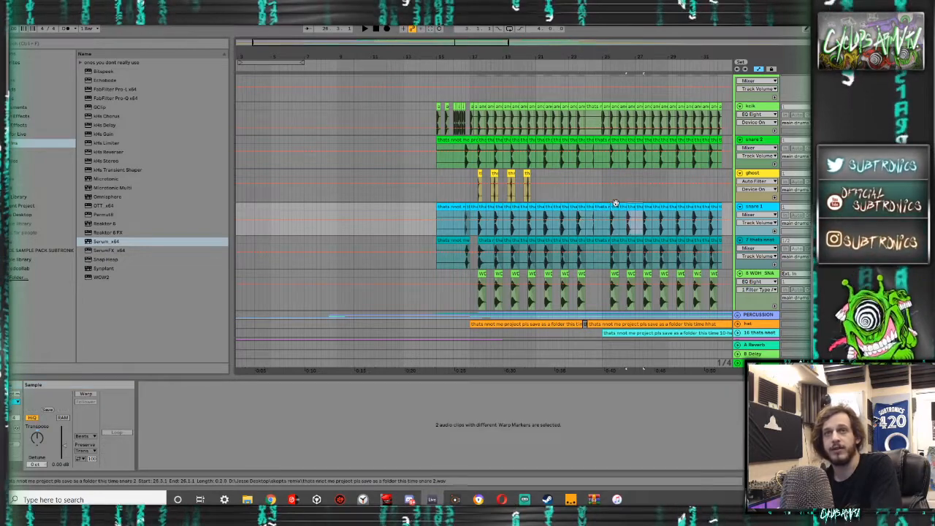
# - Paste the one-bar snare 1 pattern at the start of the second drum section near bar 34 and duplicate it through that section
pyautogui.moveTo(615, 203); pyautogui.dragTo(427, 203)
pyautogui.click(574, 228)
pyautogui.hotkey('ctrl', 'v')
pyautogui.hotkey('ctrl', 'd')
pyautogui.hotkey('ctrl', 'd')
pyautogui.hotkey('ctrl', 'd')
pyautogui.hotkey('ctrl', 'd')
pyautogui.hotkey('ctrl', 'd')
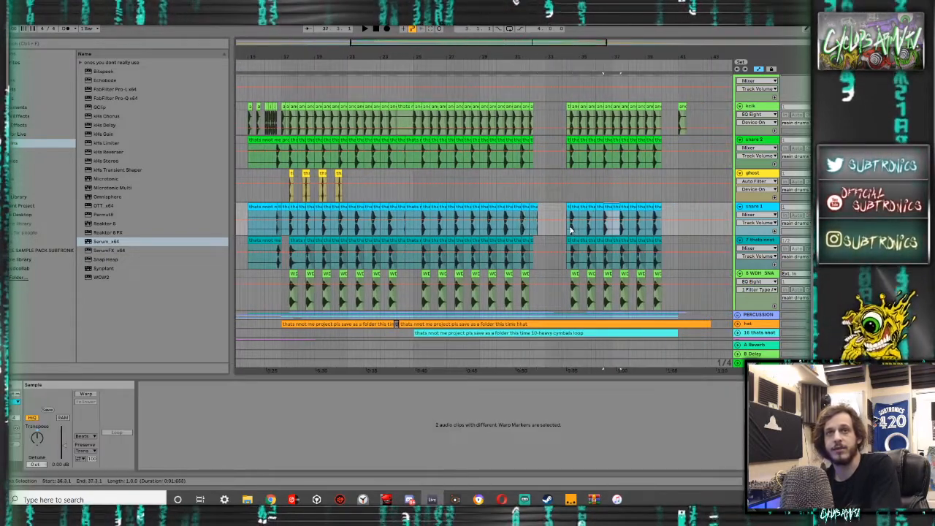
# - Delete the surplus snare 1 clips at the ends of both sections, up to 40.3.1 and from 32.1.1 to 32.3.1
pyautogui.click(667, 207)
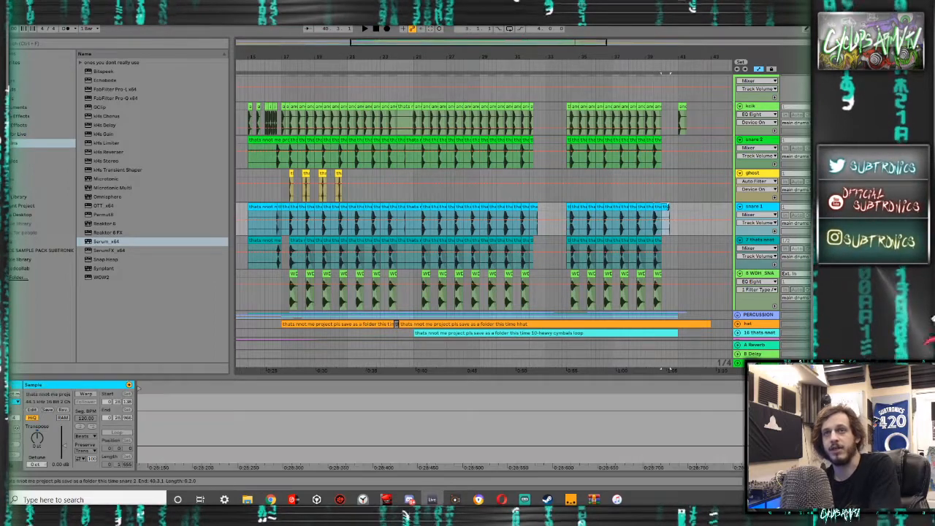
pyautogui.press('Delete')
pyautogui.click(535, 206)
pyautogui.press('Delete')
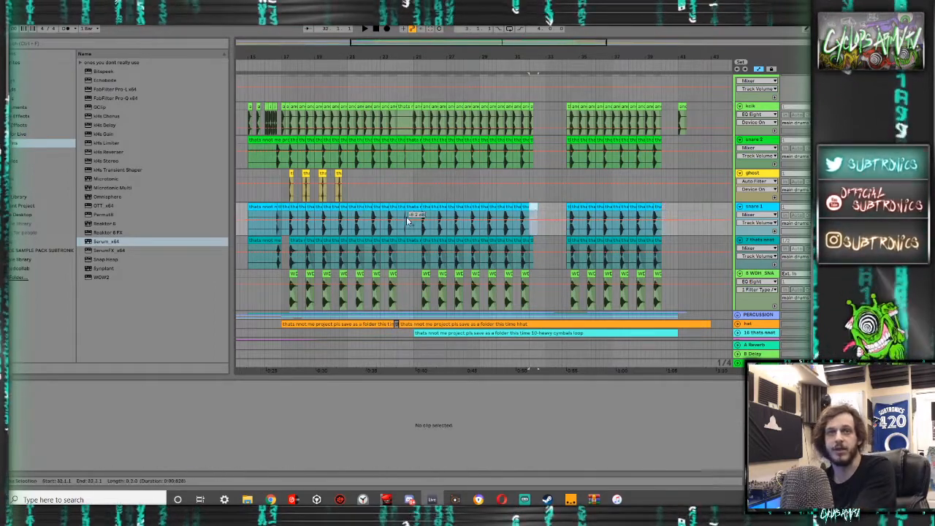
# - Delete the extra snare 1 clips after 24.1.1 and the one from 23.1.1 to 23.3.1
pyautogui.click(392, 209)
pyautogui.click(410, 211)
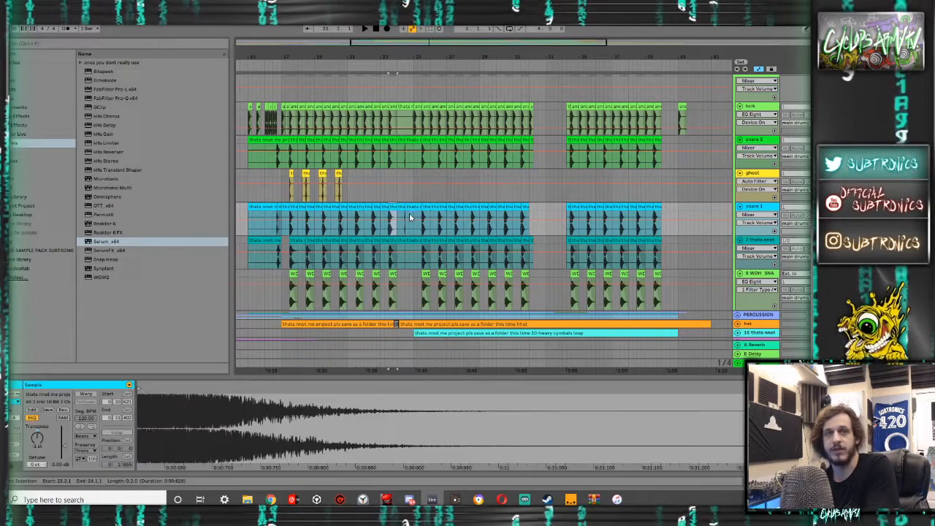
pyautogui.press('Delete')
pyautogui.click(386, 209)
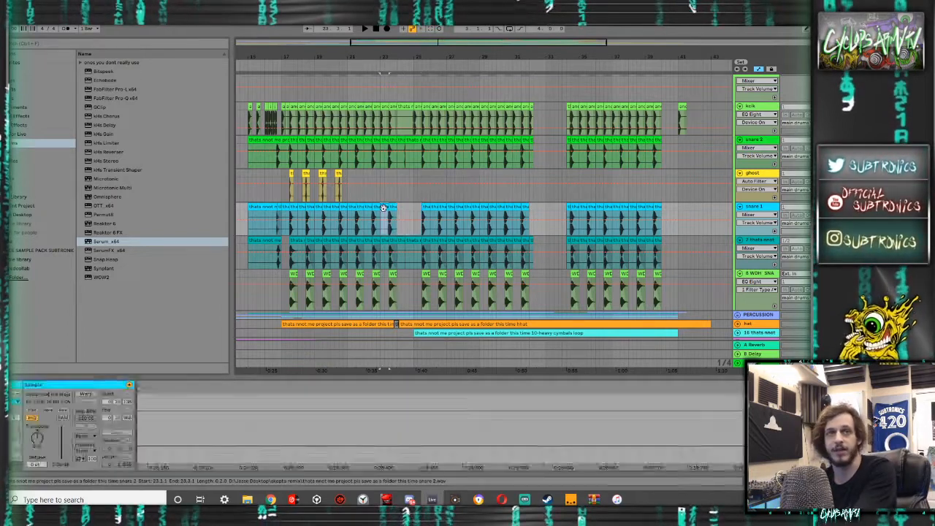
pyautogui.press('Delete')
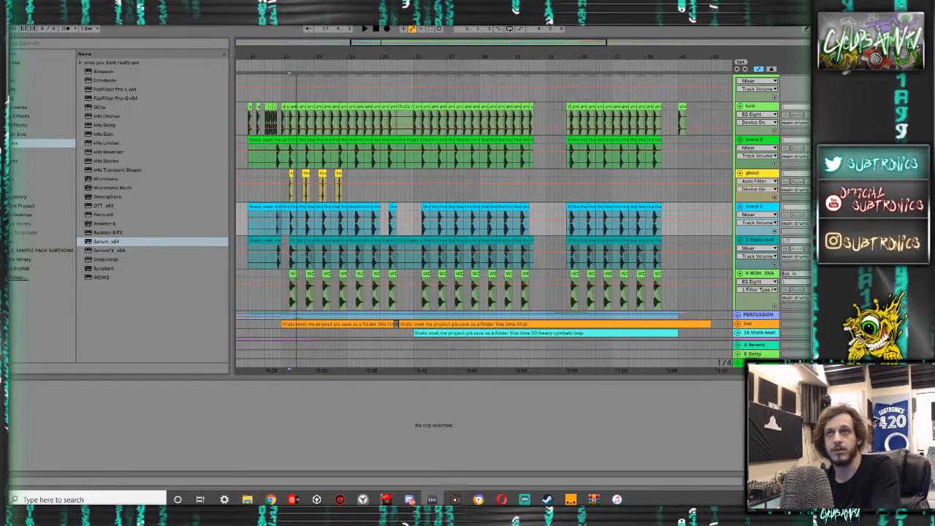
# - Listen to the drums from 17.3.1, play the WDH_SNARETAIL15 clip there, and select the mega snare clap clip
pyautogui.scroll(1, 394, 220)
pyautogui.press('space')
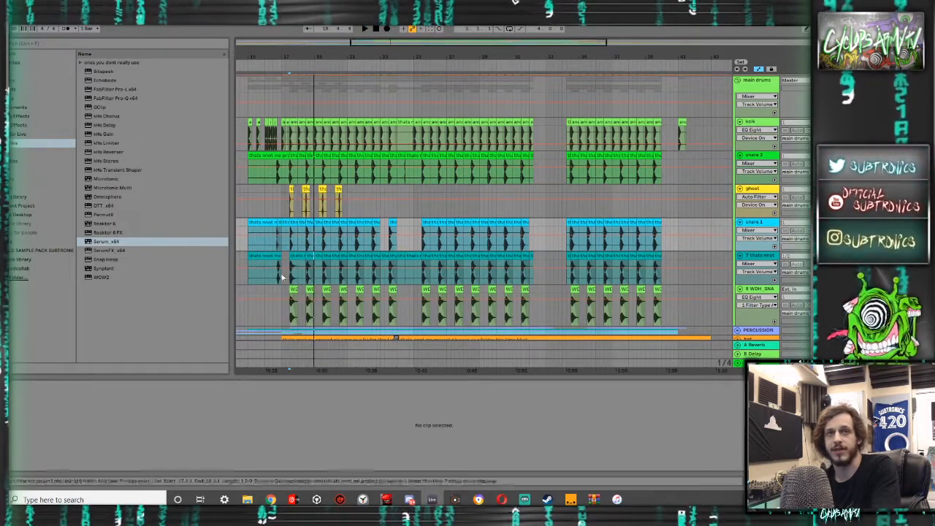
pyautogui.scroll(1, 290, 292)
pyautogui.scroll(-1, 290, 292)
pyautogui.scroll(4, 291, 292)
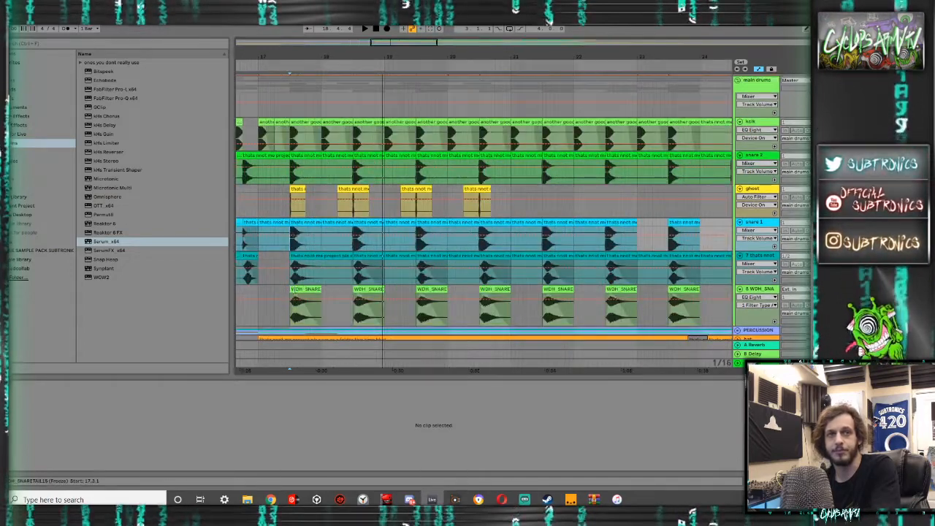
pyautogui.click(292, 300)
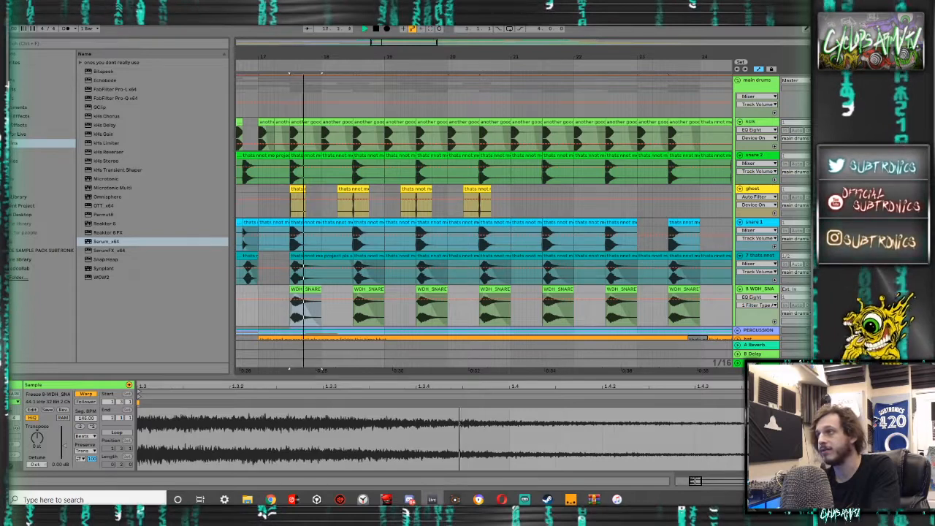
pyautogui.click(309, 254)
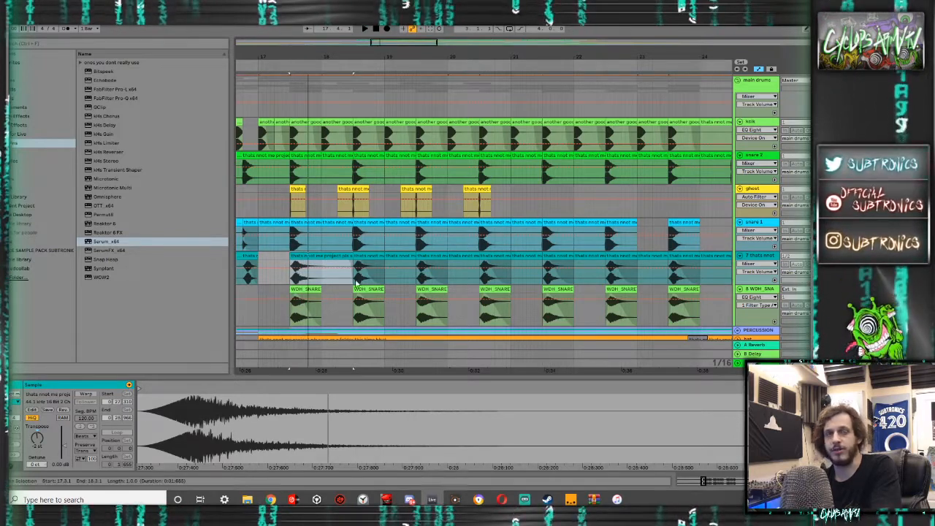
# - Select the mega snare clap and snare tail from 17.3.1 to 18.3.1 and duplicate the bar repeatedly along both tracks
pyautogui.scroll(5, 298, 280)
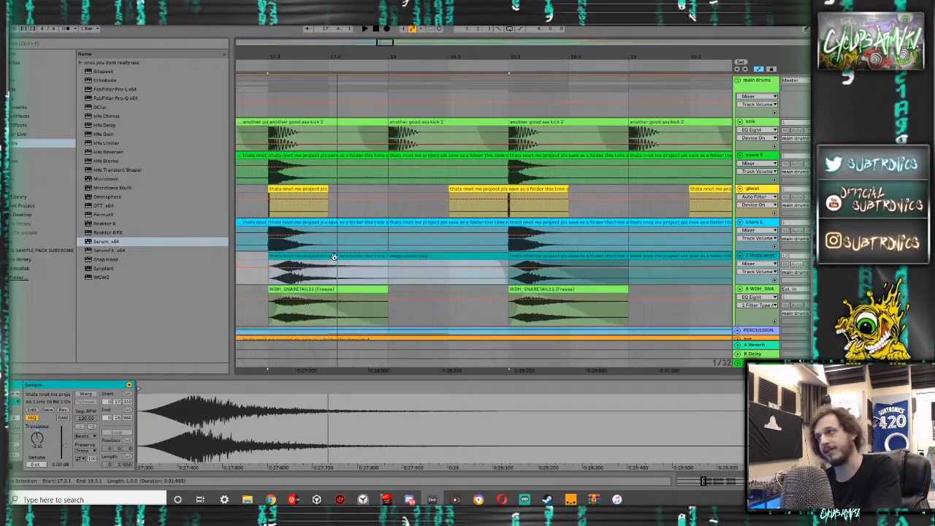
pyautogui.scroll(-5, 331, 259)
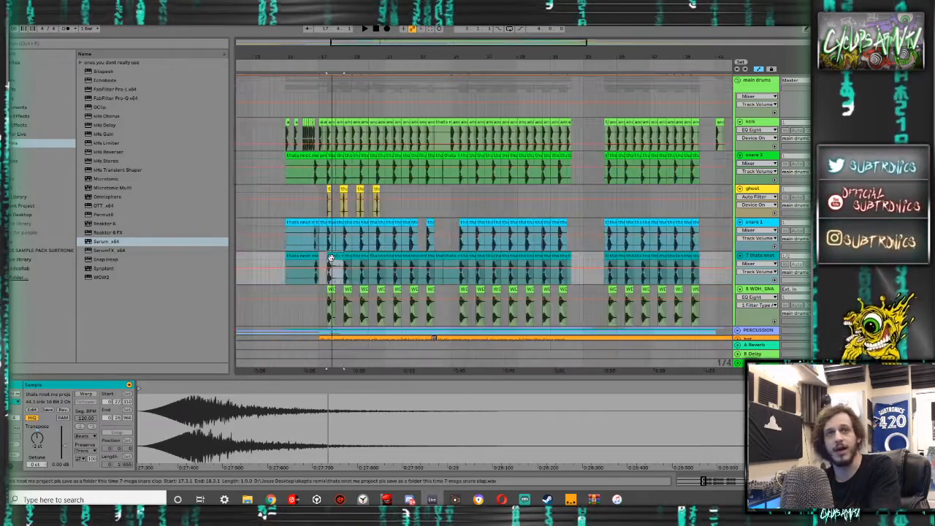
pyautogui.click(347, 307)
pyautogui.click(325, 267)
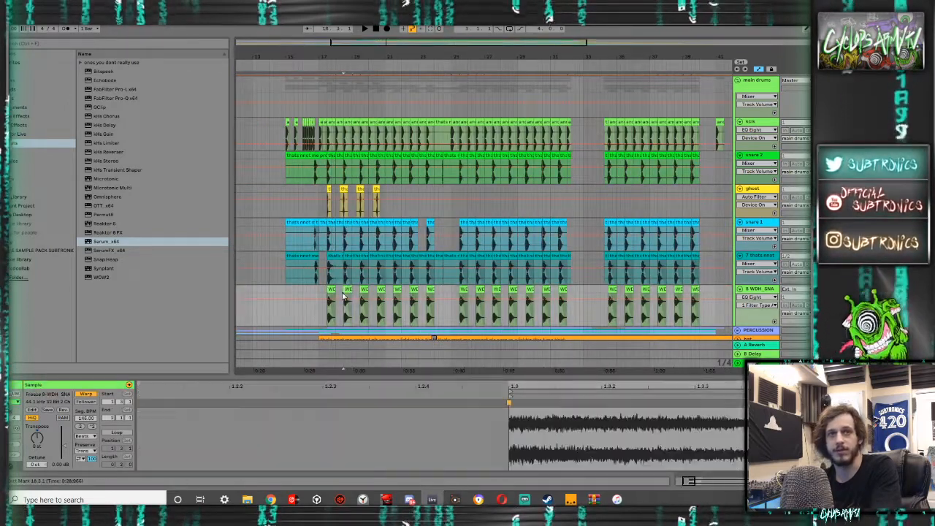
pyautogui.hotkey('ctrl', 'd')
pyautogui.hotkey('ctrl', 'd')
pyautogui.hotkey('ctrl', 'd')
pyautogui.hotkey('ctrl', 'd')
pyautogui.hotkey('ctrl', 'd')
pyautogui.hotkey('ctrl', 'd')
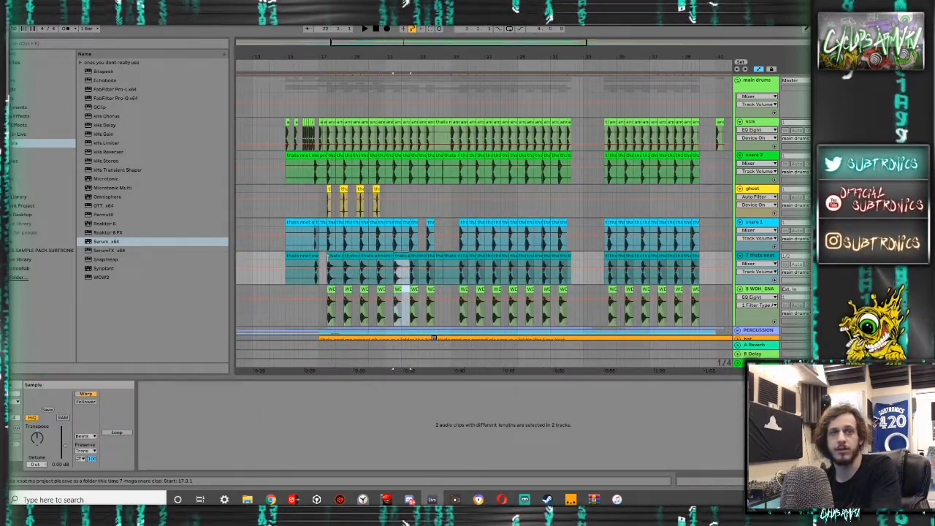
# - Paste the clap and snare tail bar at 25.3.1 and duplicate it up to 32.3.1
pyautogui.click(462, 276)
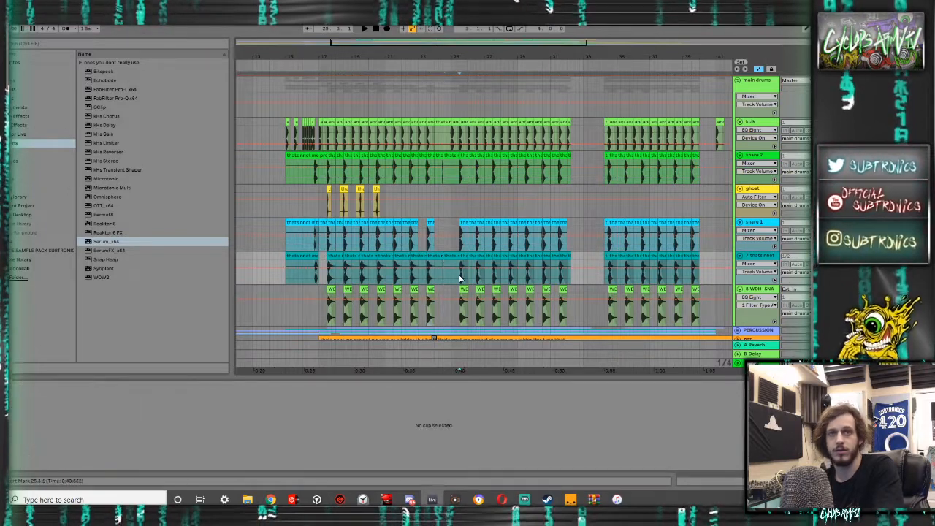
pyautogui.hotkey('ctrl', 'v')
pyautogui.hotkey('ctrl', 'd')
pyautogui.hotkey('ctrl', 'd')
pyautogui.hotkey('ctrl', 'd')
pyautogui.hotkey('ctrl', 'd')
# - Repeat the clap and snare tail bar across the second drum section up to 40.3.1
pyautogui.hotkey('ctrl', 'd')
pyautogui.hotkey('ctrl', 'd')
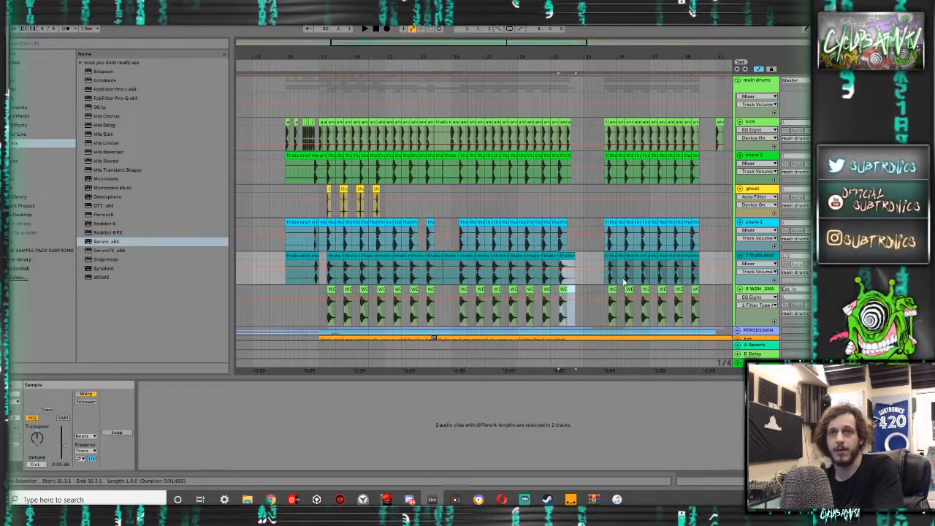
pyautogui.hotkey('ctrl', 'd')
pyautogui.hotkey('ctrl', 'd')
pyautogui.hotkey('ctrl', 'd')
pyautogui.hotkey('ctrl', 'd')
pyautogui.hotkey('ctrl', 'd')
pyautogui.hotkey('ctrl', 'd')
pyautogui.hotkey('ctrl', 'd')
pyautogui.hotkey('ctrl', 'd')
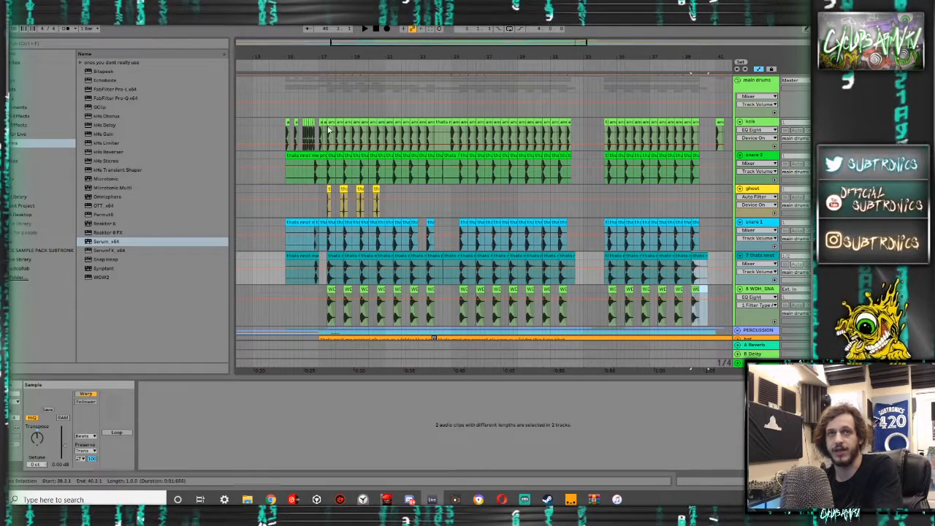
# - Select the kick clip from 17.3.1 to 18.1.1 and play the layered hit
pyautogui.click(696, 119)
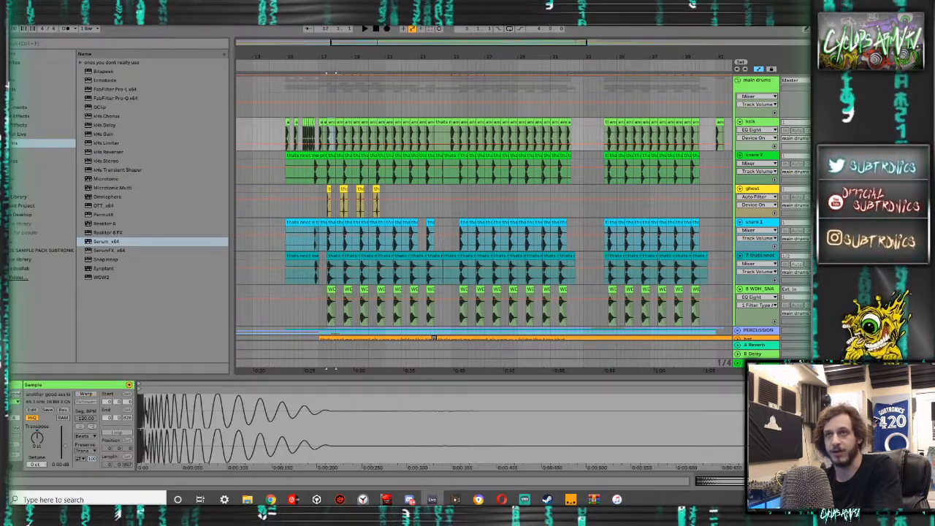
pyautogui.press('space')
pyautogui.press('space')
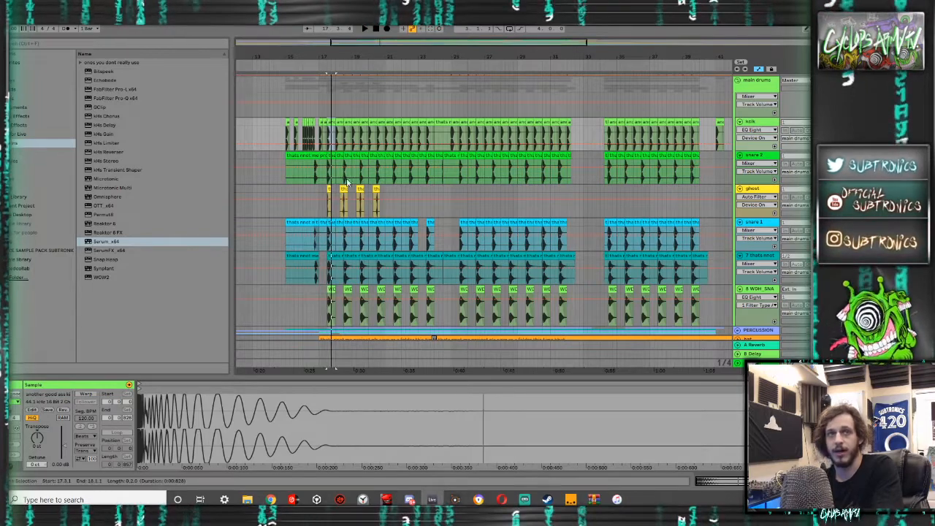
# - Play the drums from 17.1.1 repeatedly to hear the snare layers, and select the snare 2 hit at 17.3.1
pyautogui.scroll(5, 343, 186)
pyautogui.click(308, 179)
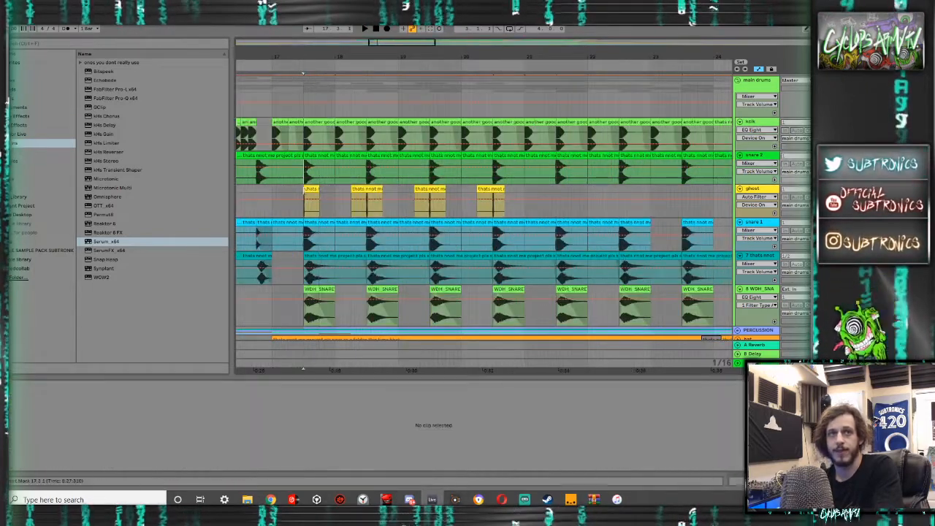
pyautogui.click(288, 223)
pyautogui.press('space')
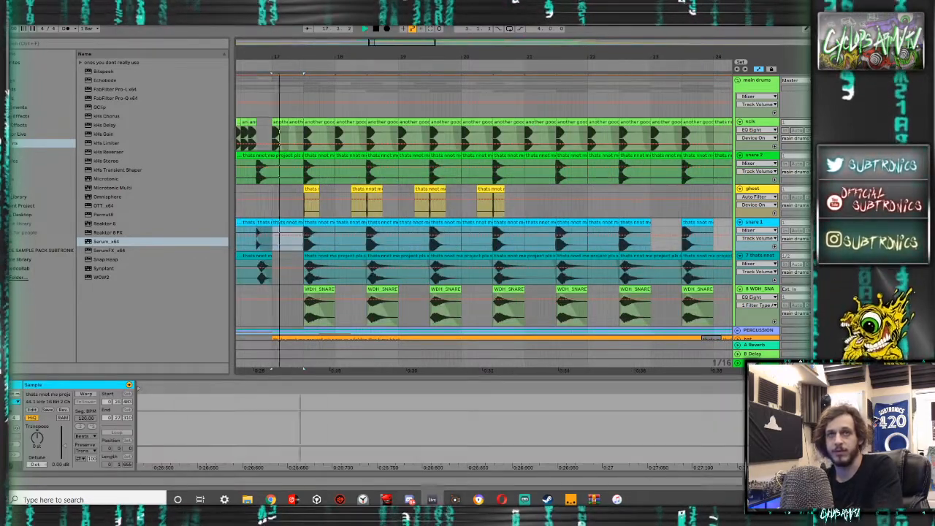
pyautogui.press('space')
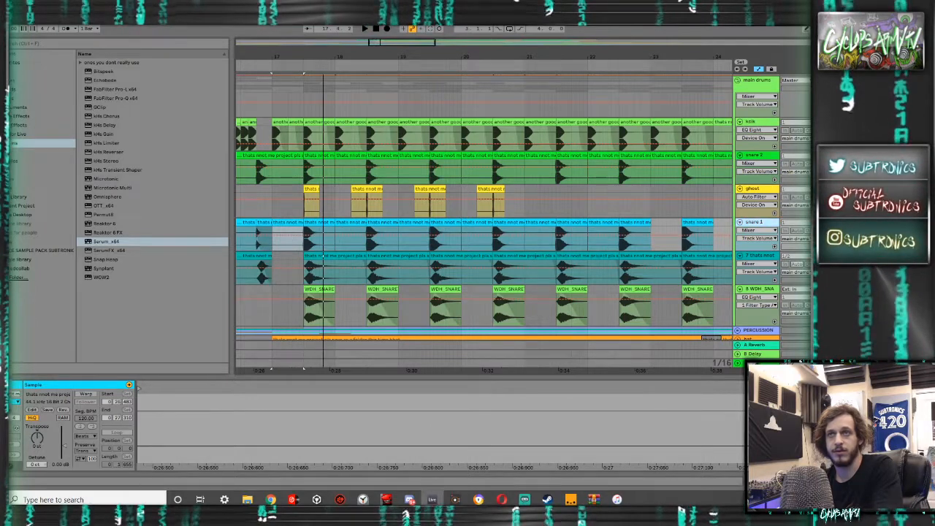
pyautogui.press('space')
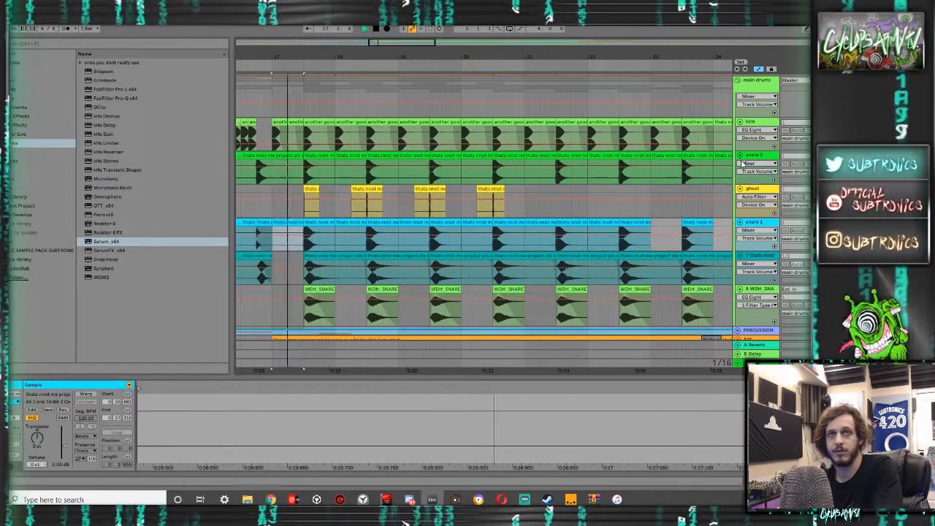
pyautogui.press('space')
pyautogui.click(317, 155)
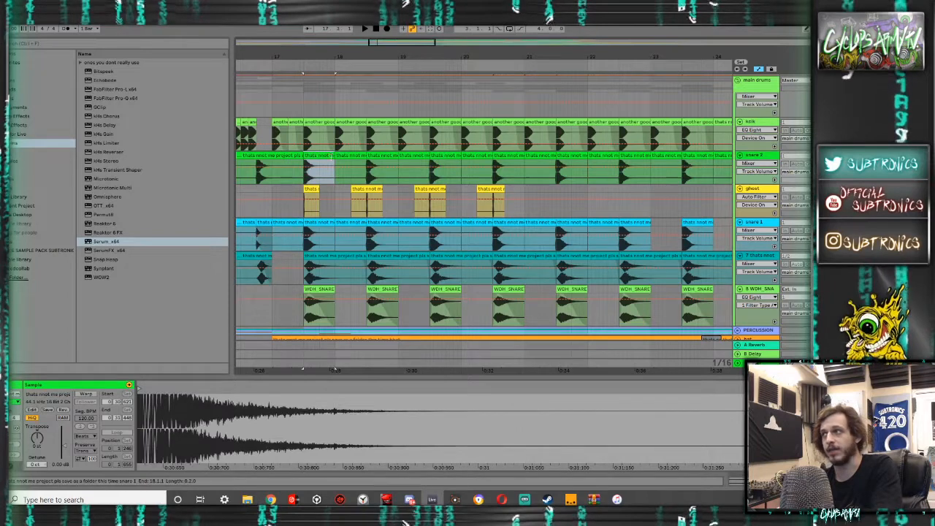
# - Play the snare 2 hit at 17.3.1 and shift band 3 of its EQ Eight into a gentle boost between 1 kHz and 10 kHz
pyautogui.press('space')
pyautogui.press('space')
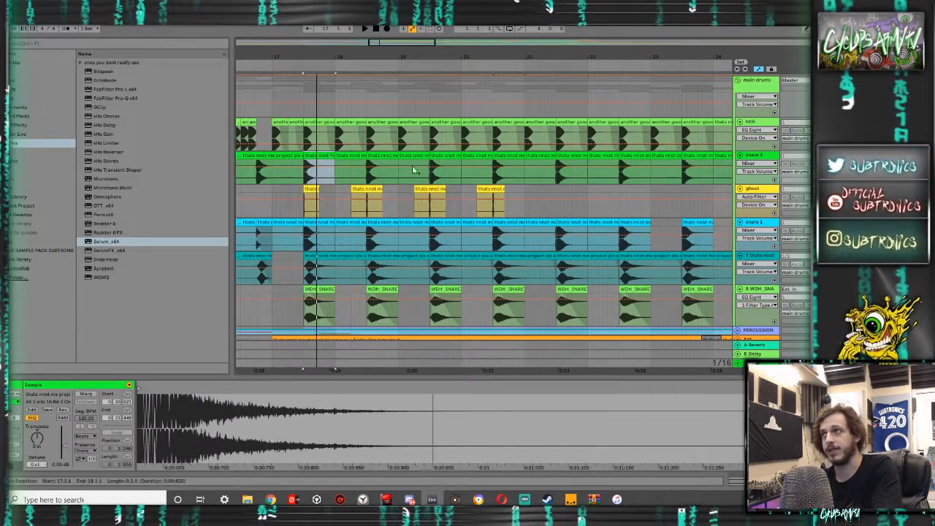
pyautogui.hotkey('shift', 'Tab')
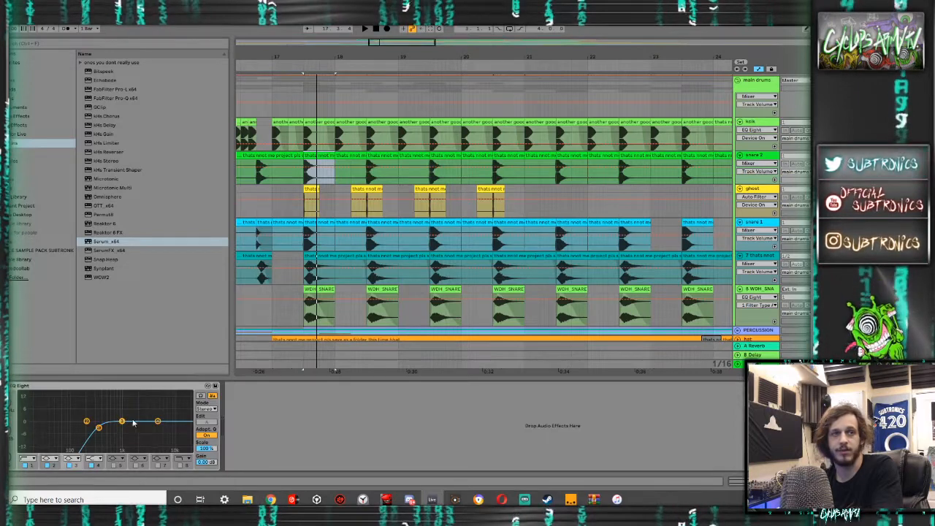
pyautogui.moveTo(129, 420); pyautogui.dragTo(162, 413)
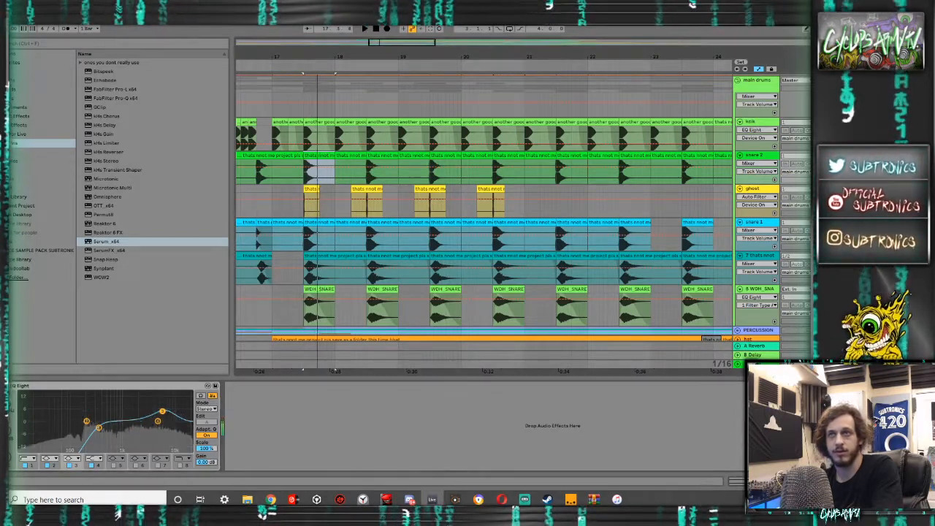
# - Check the drum tracks' mixer levels during playback and return to the drum layers in the arrangement
pyautogui.press('Tab')
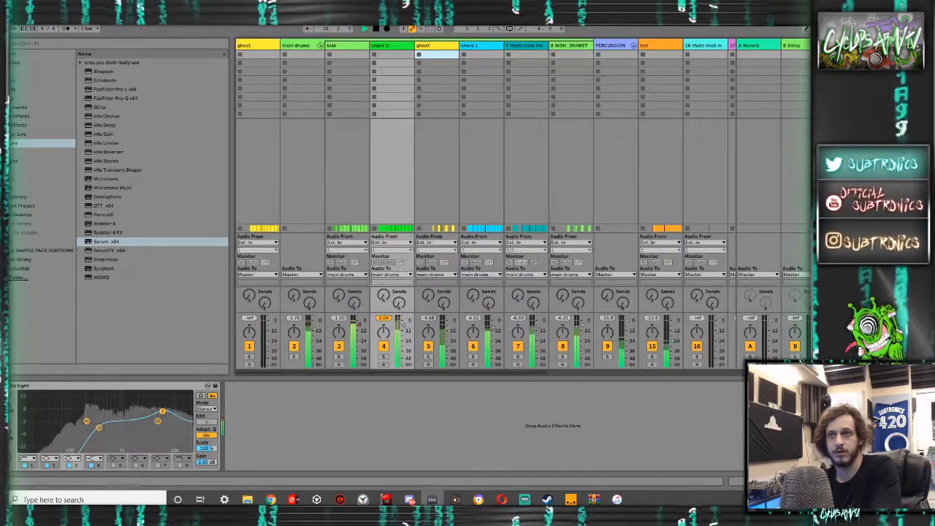
pyautogui.press('Tab')
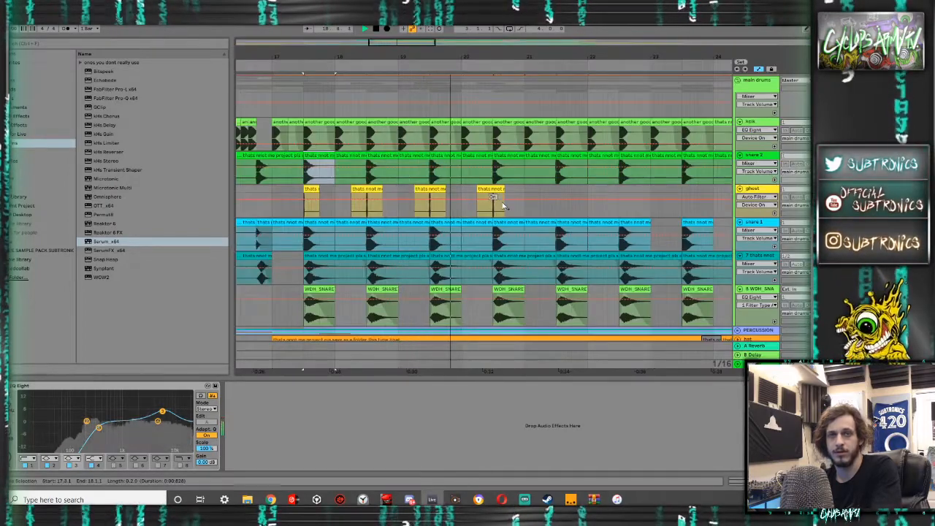
pyautogui.scroll(-4, 503, 207)
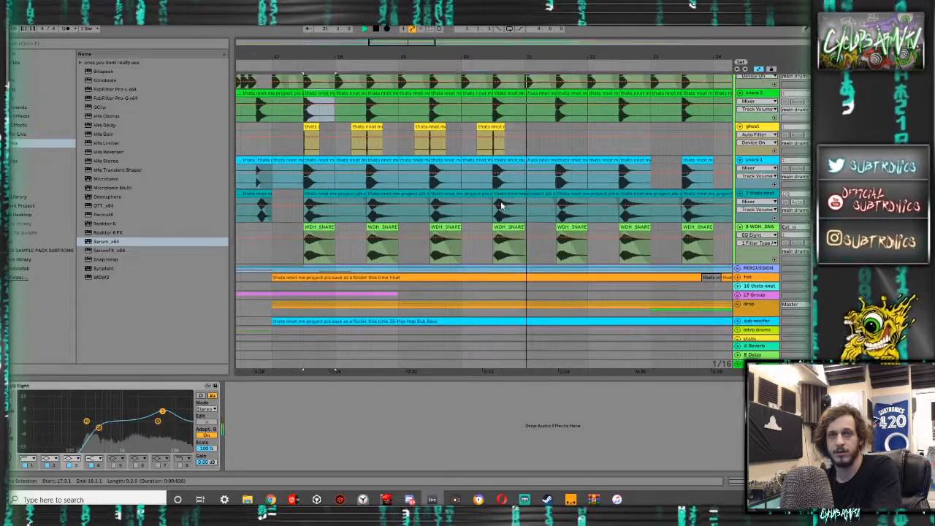
pyautogui.scroll(6, 707, 169)
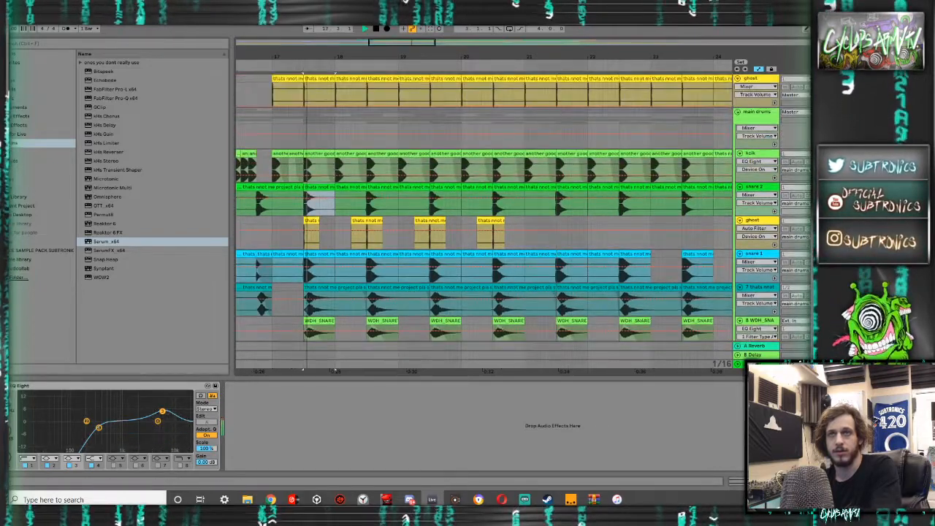
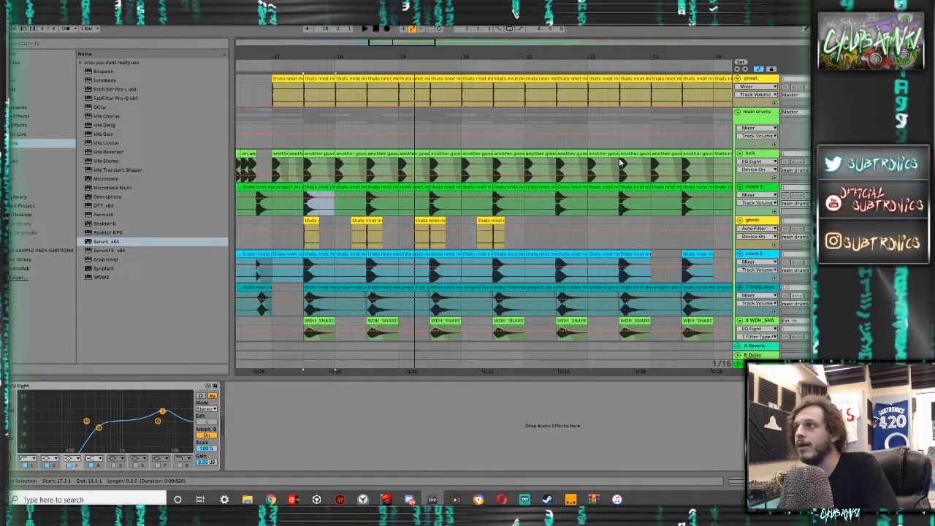
# - Unfold the drop group to show its bass tracks and play them together with the drums
pyautogui.press('space')
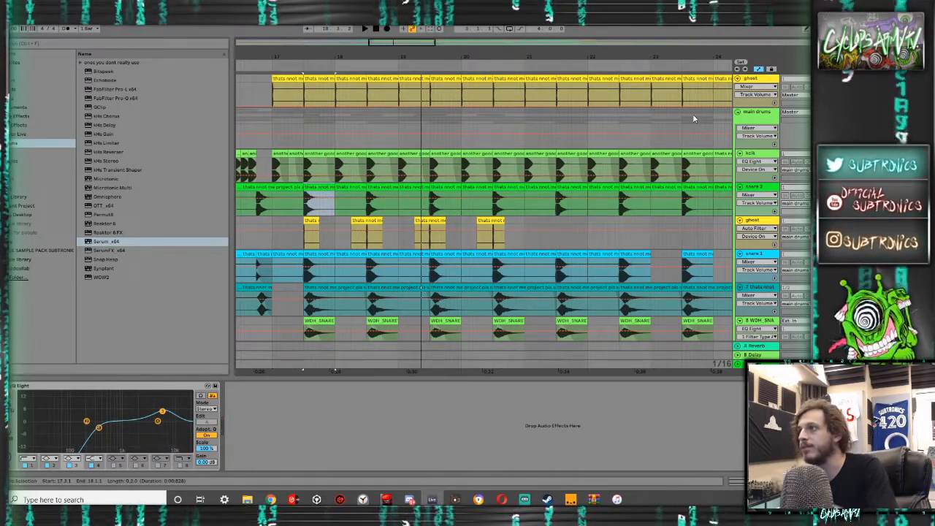
pyautogui.scroll(-8, 695, 139)
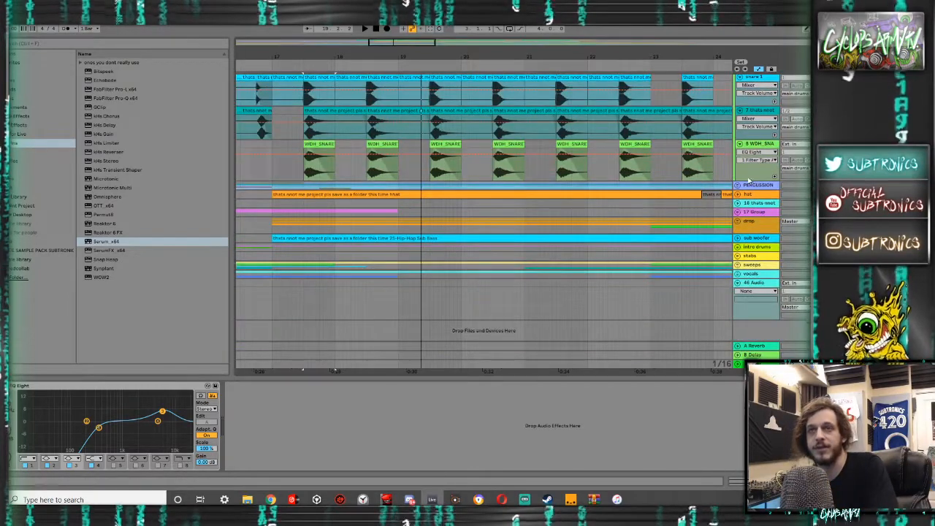
pyautogui.press('space')
pyautogui.click(738, 222)
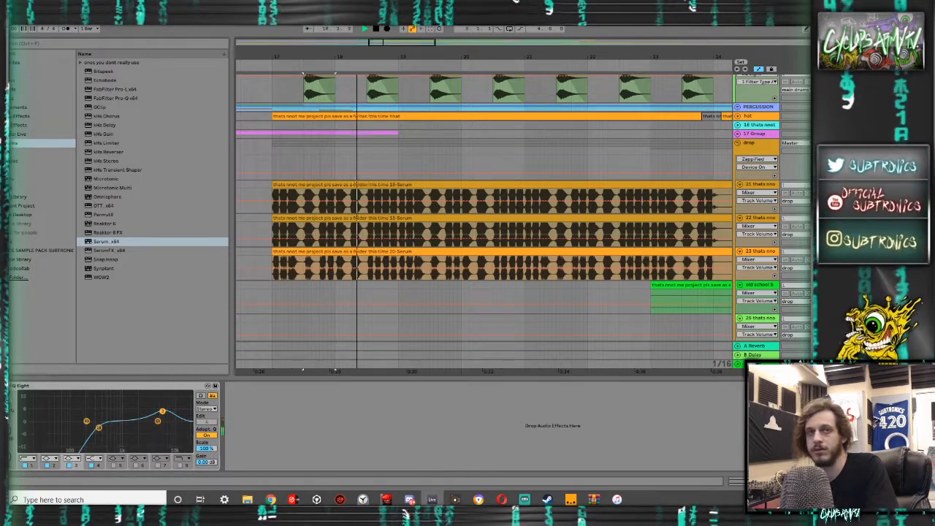
pyautogui.press('space')
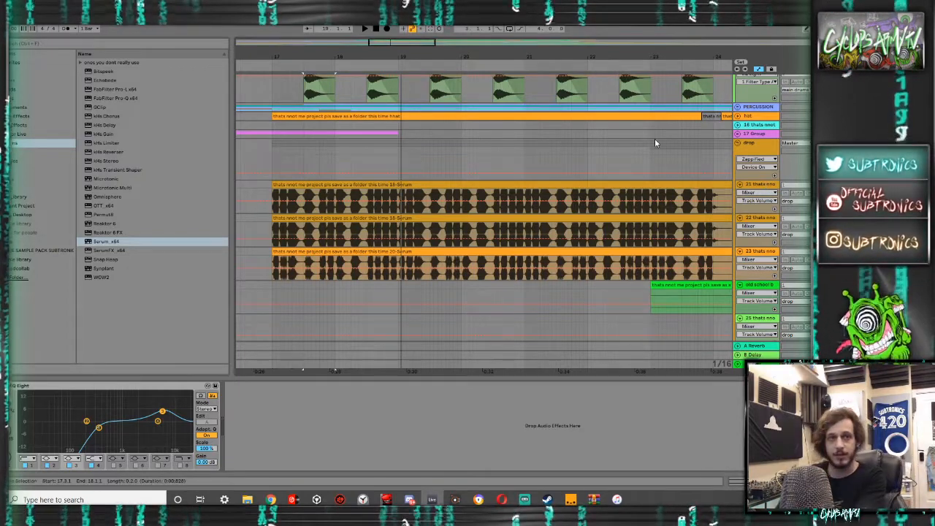
# - Play the arrangement briefly from its start at 1.1.1 and return to the drum tracks
pyautogui.scroll(-6, 346, 199)
pyautogui.click(244, 189)
pyautogui.press('space')
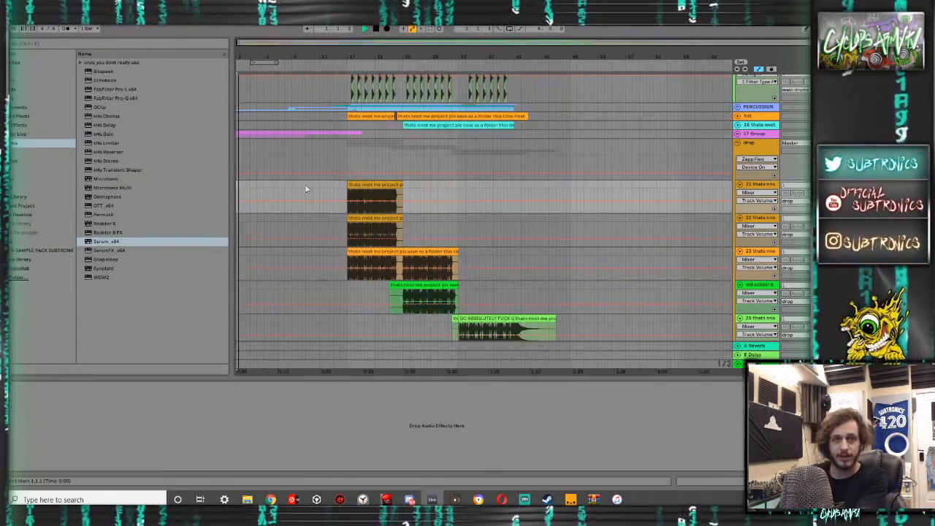
pyautogui.scroll(10, 683, 188)
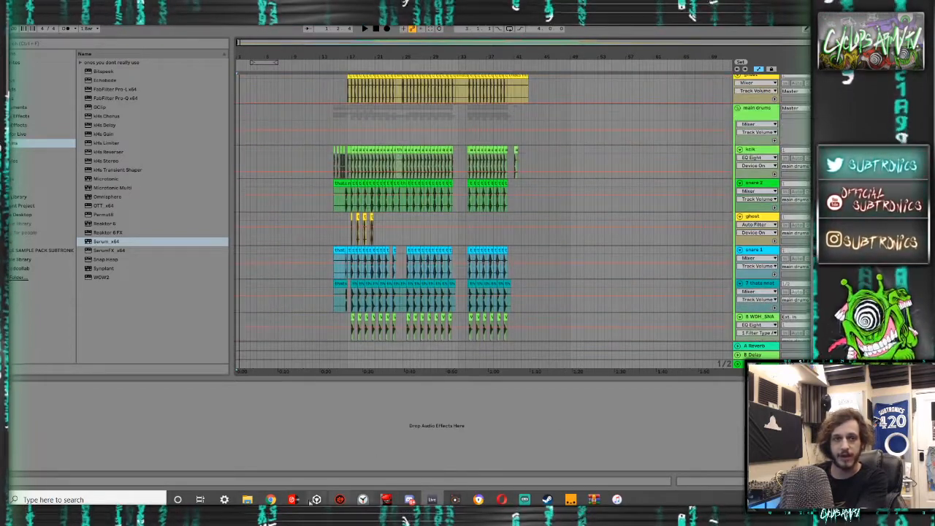
# - Switch to iTunes and play the drop of the "Skepta - Thats not me" reference bounce
pyautogui.click(616, 499)
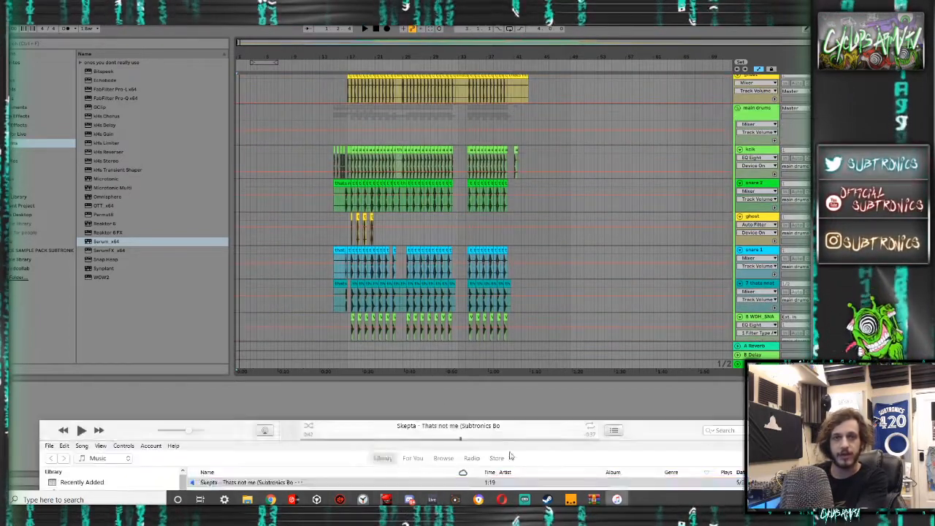
pyautogui.click(385, 438)
pyautogui.press('space')
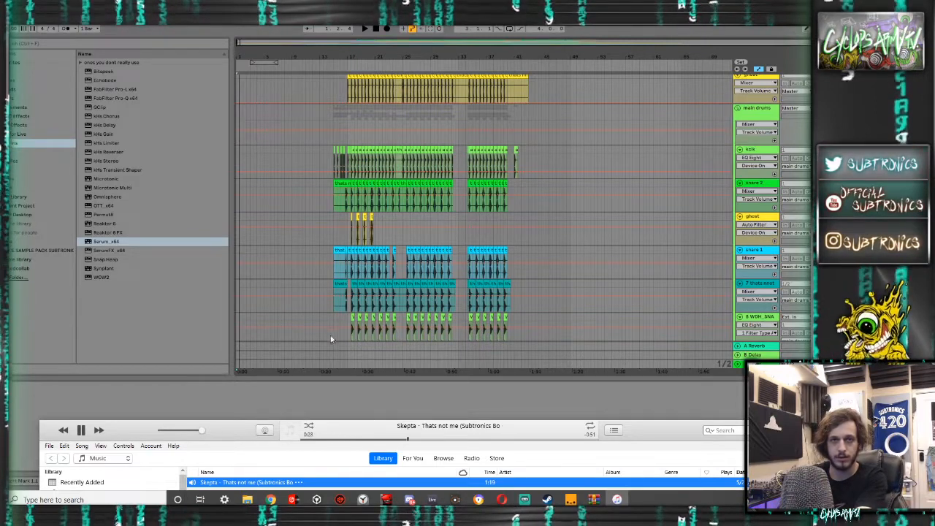
# - Return to Ableton Live, play the arrangement from 15.1.1 and compare the drum tracks' mixer levels
pyautogui.click(333, 314)
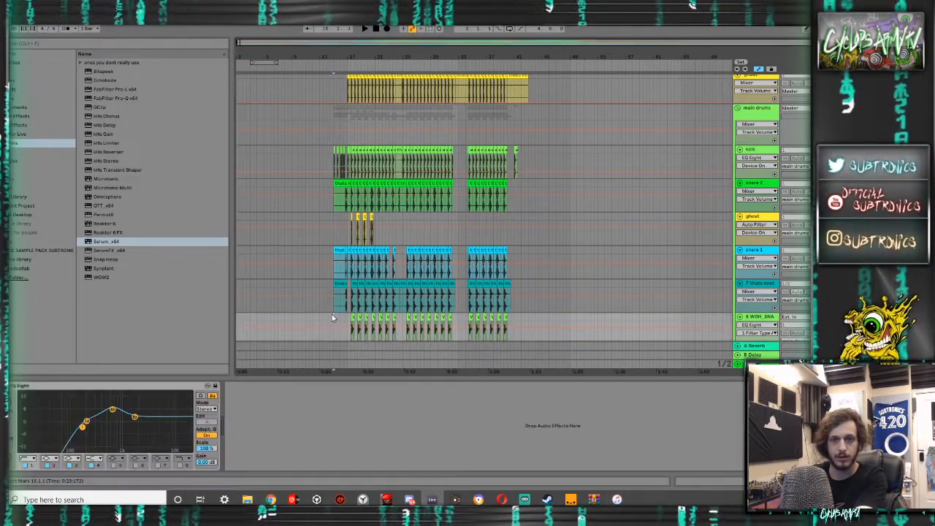
pyautogui.press('space')
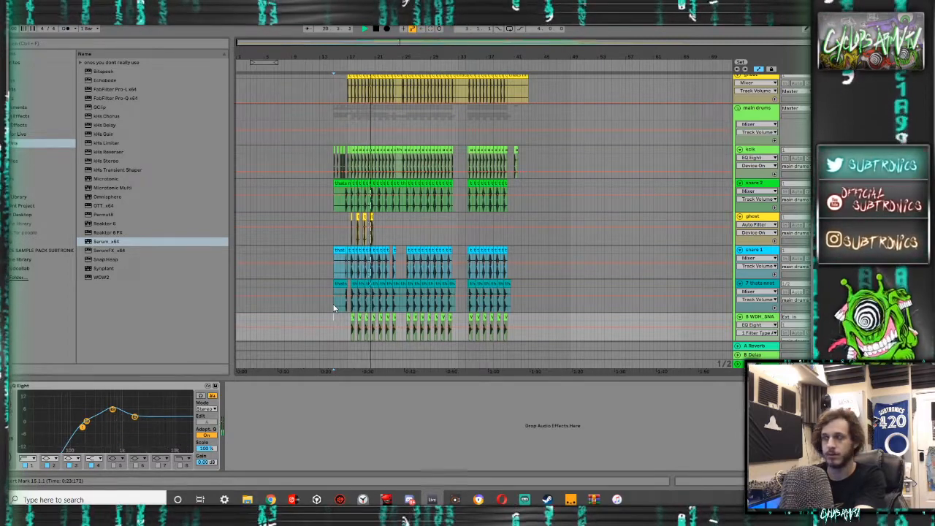
pyautogui.press('Tab')
pyautogui.press('Tab')
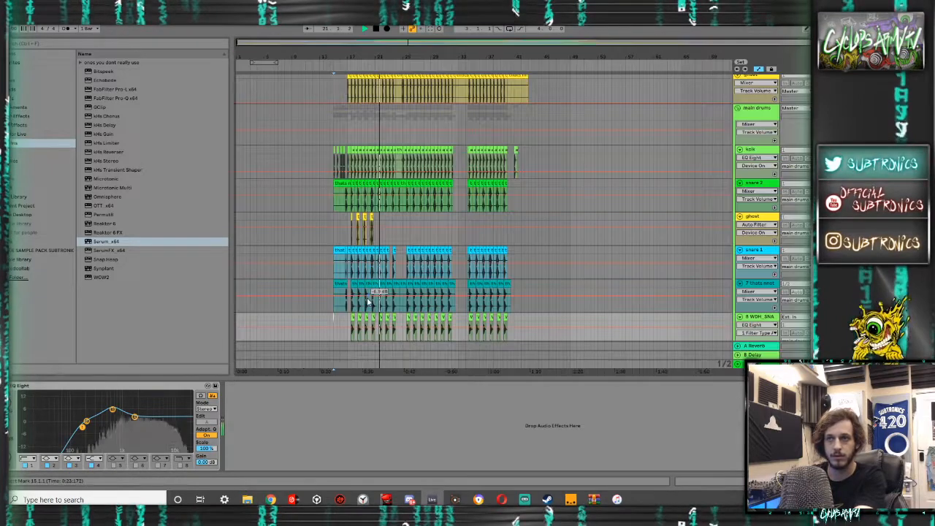
pyautogui.press('Tab')
pyautogui.press('Tab')
# - Bypass the audio effect rack on the master track during playback and check the drum tracks' mixer levels
pyautogui.click(753, 363)
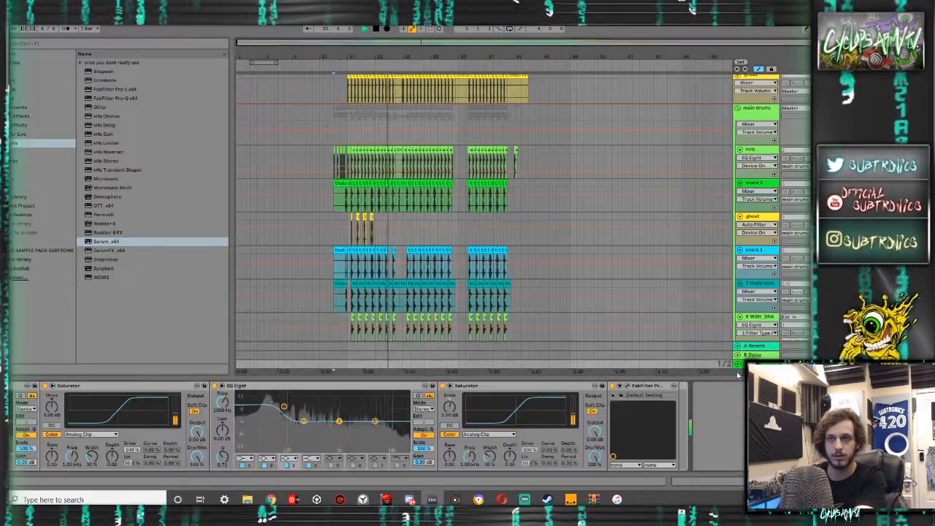
pyautogui.hscroll(-3, 361, 436)
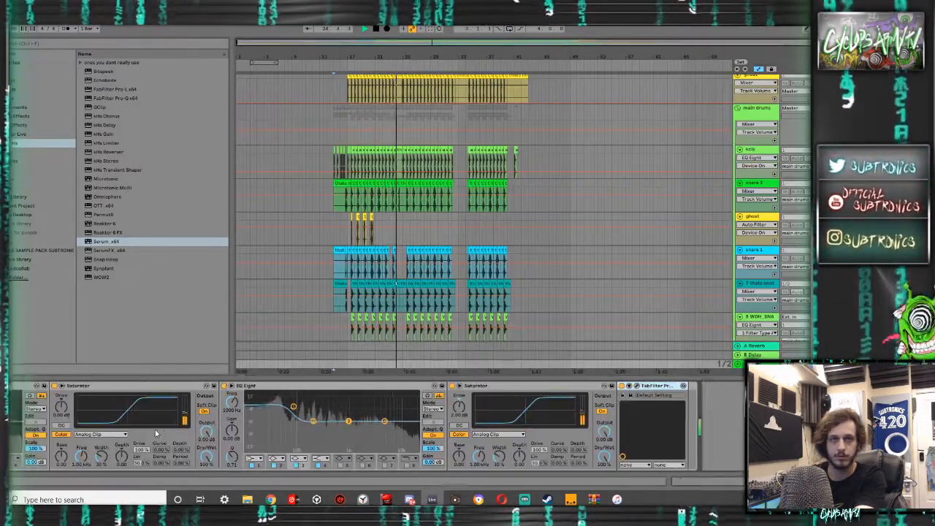
pyautogui.hscroll(-3, 360, 436)
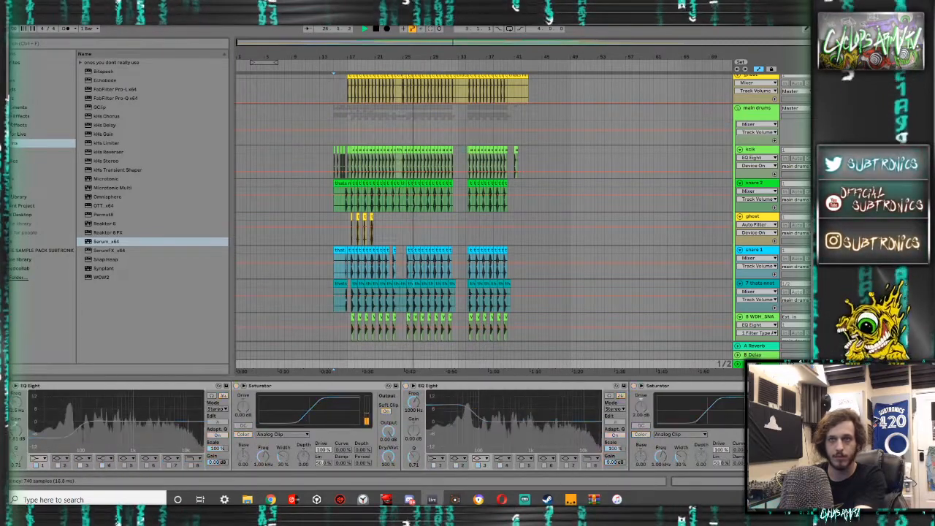
pyautogui.press('Tab')
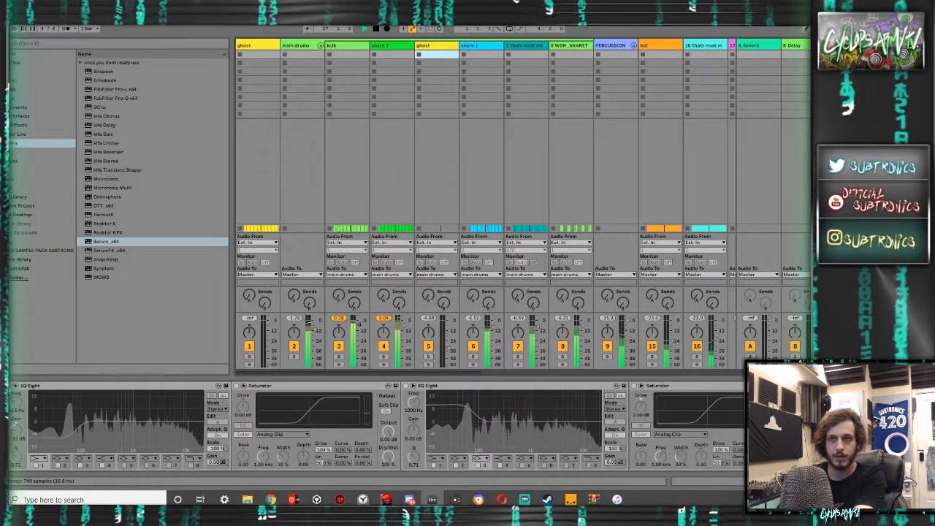
pyautogui.press('Tab')
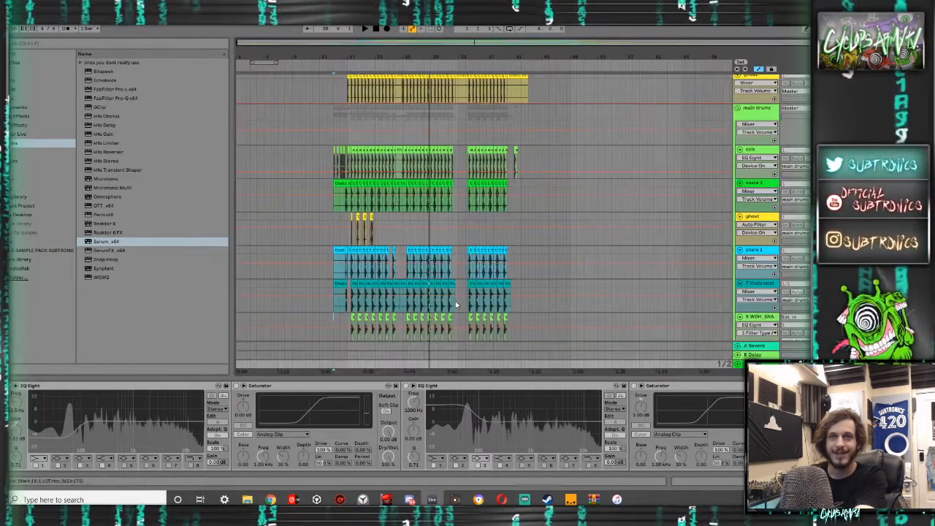
# - Play the drop from 16.3.1, check the track levels in the mixer and return to the arrangement
pyautogui.click(346, 236)
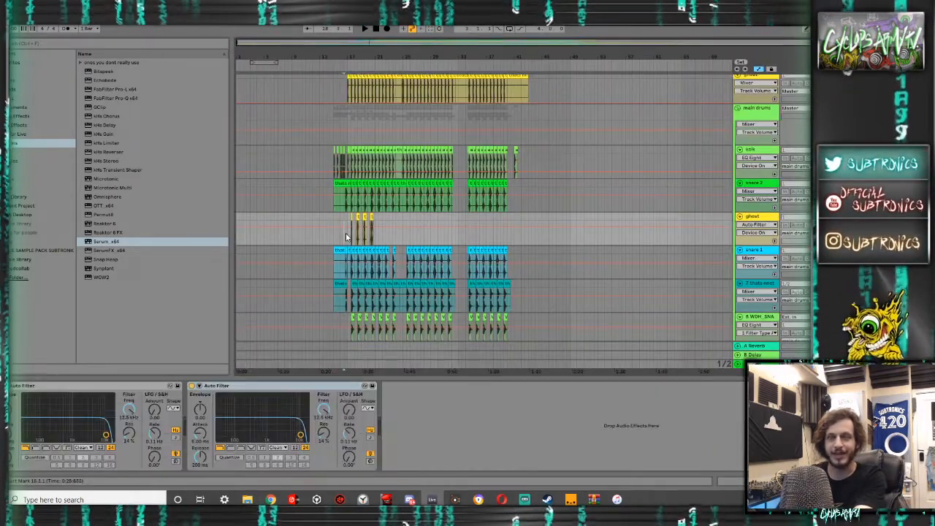
pyautogui.press('space')
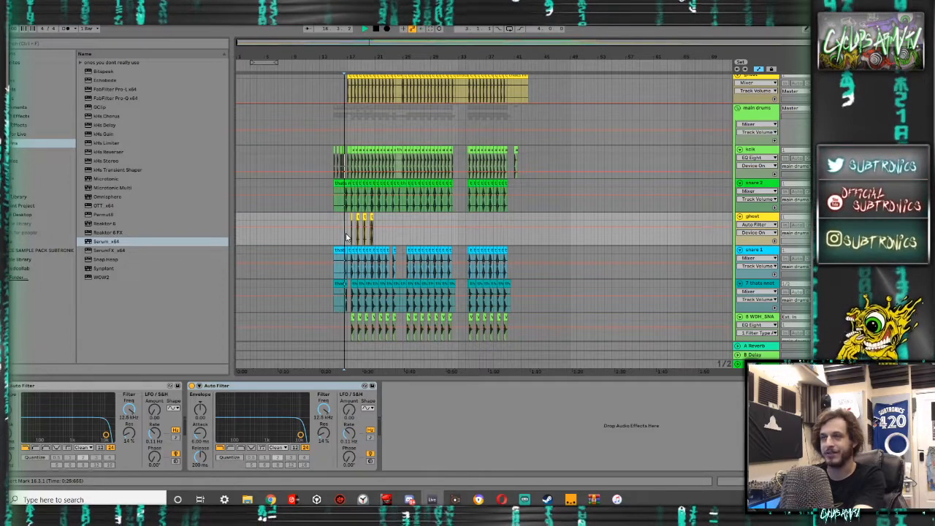
pyautogui.press('Tab')
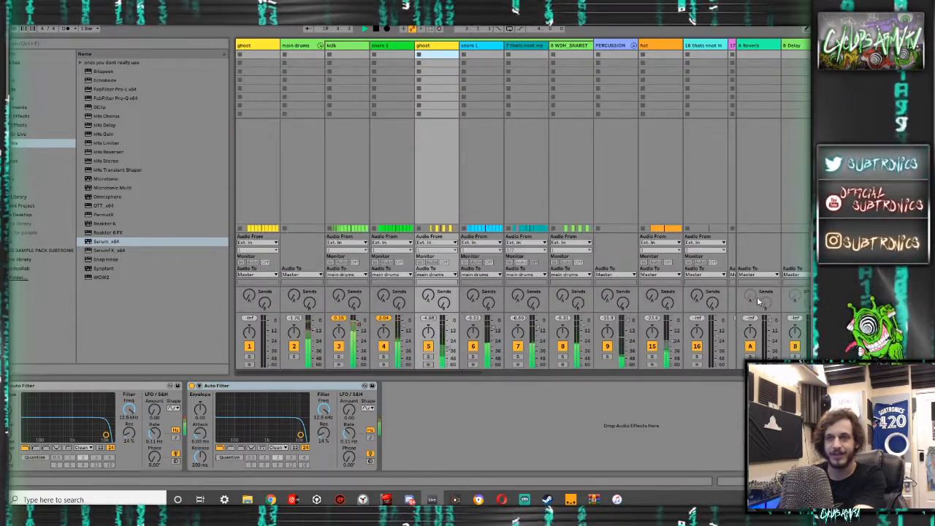
pyautogui.press('Tab')
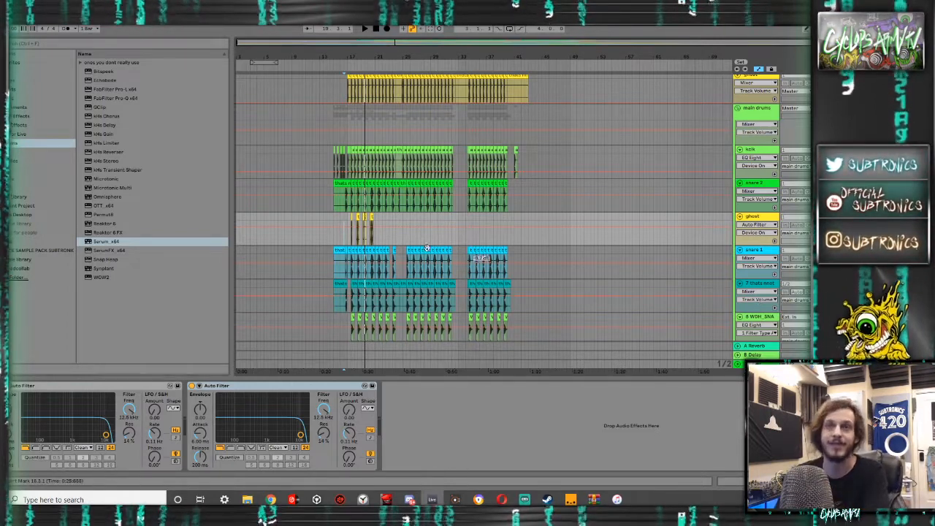
# - Duplicate the ghost track's hits from 20.1.1 to 21.1.1 three times, filling the pattern up to bar 24
pyautogui.scroll(5, 357, 236)
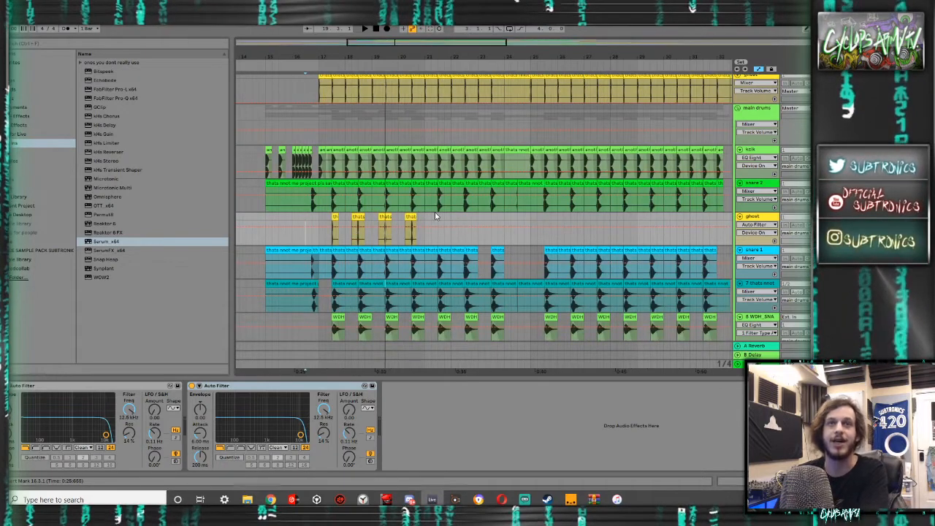
pyautogui.moveTo(423, 223); pyautogui.dragTo(401, 222)
pyautogui.hotkey('ctrl', 'd')
pyautogui.hotkey('ctrl', 'd')
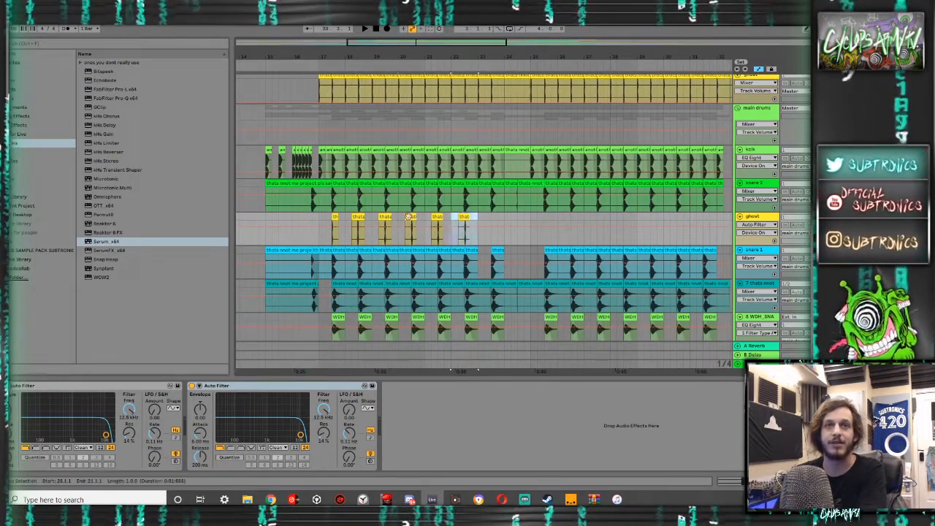
pyautogui.hotkey('ctrl', 'd')
pyautogui.hotkey('ctrl', 'z')
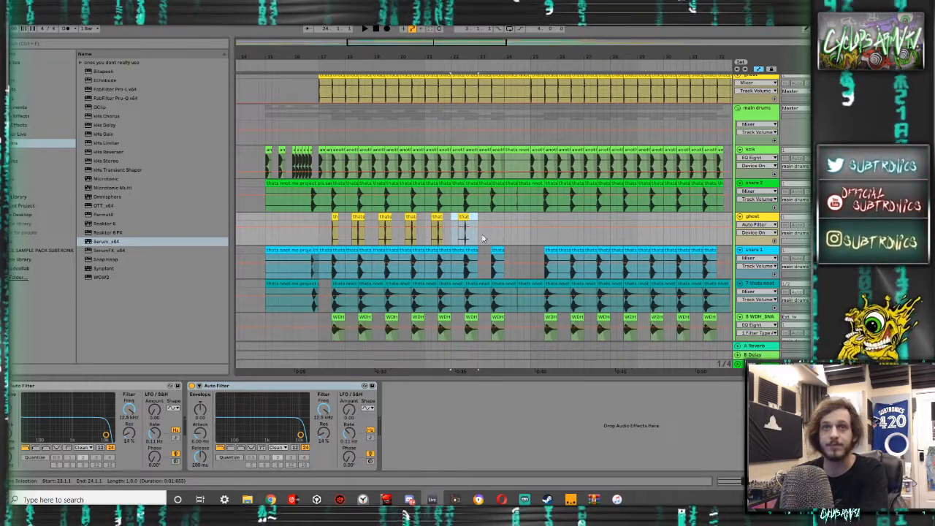
pyautogui.hotkey('ctrl', 'd')
pyautogui.scroll(4, 496, 235)
pyautogui.scroll(-4, 496, 238)
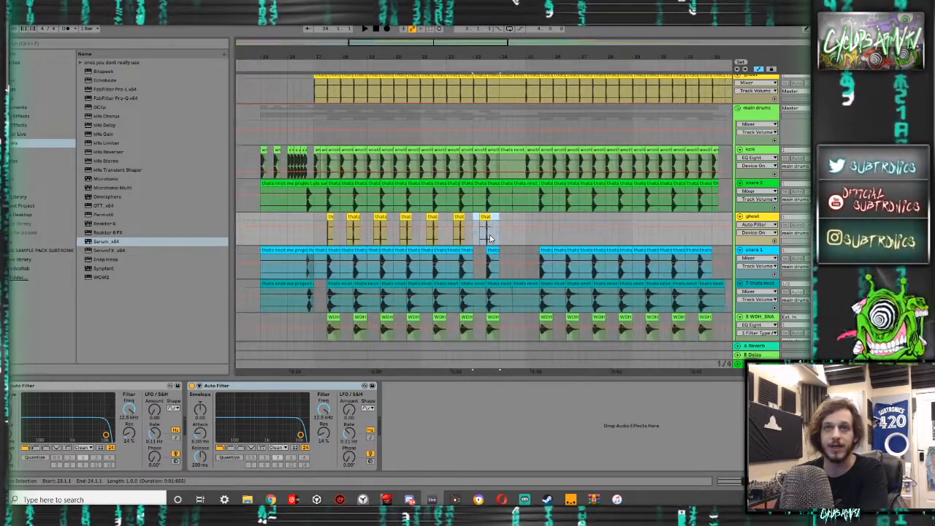
# - Duplicate the eight-bar ghost pattern twice along the drop and clear the ghost hit between 33.1.1 and 34.1.1
pyautogui.moveTo(537, 239); pyautogui.dragTo(366, 240)
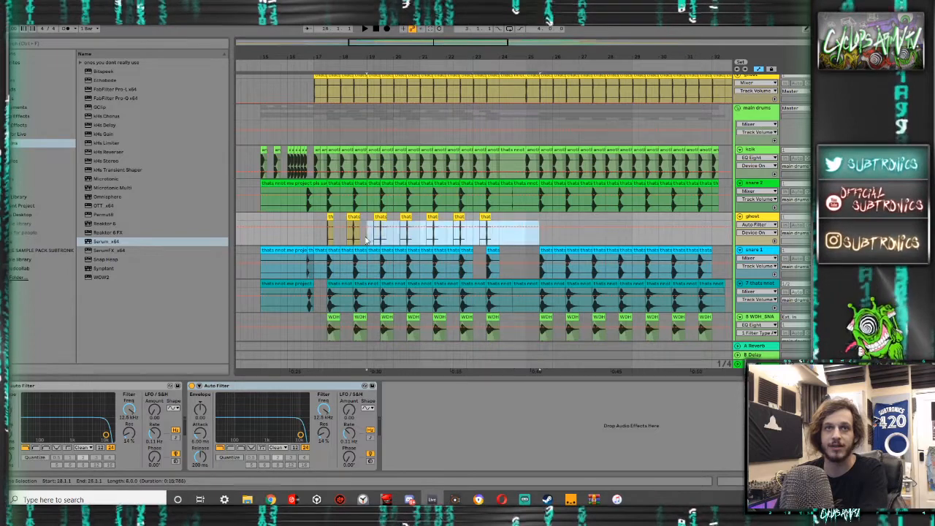
pyautogui.hotkey('ctrl', 'd')
pyautogui.hotkey('ctrl', 'd')
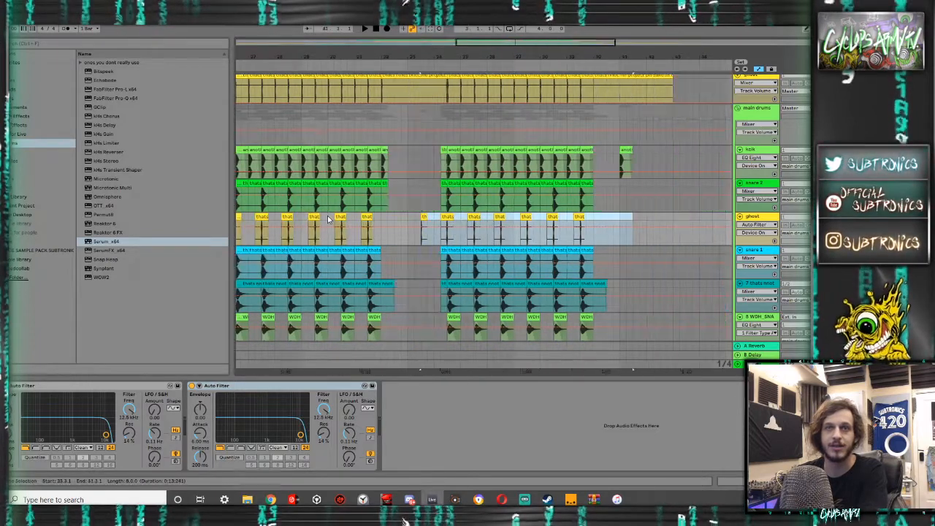
pyautogui.moveTo(436, 223); pyautogui.dragTo(405, 220)
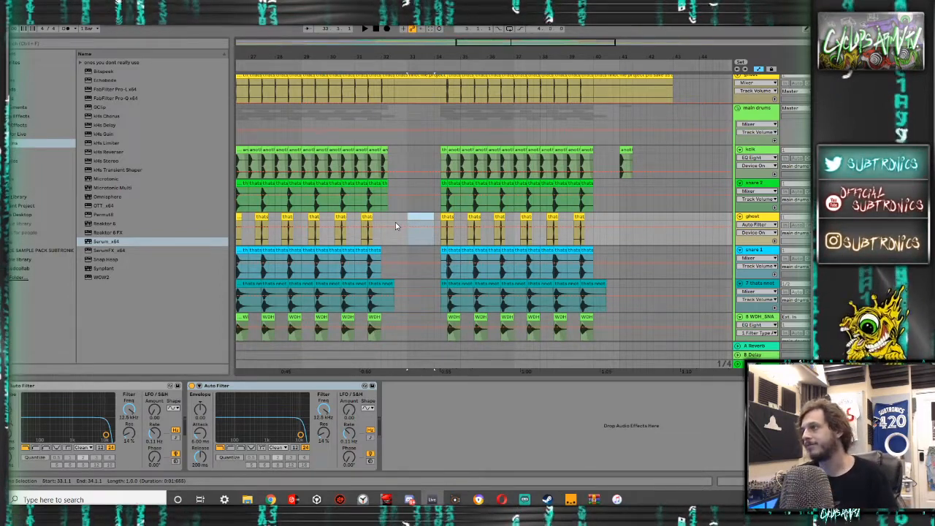
pyautogui.scroll(-5, 354, 231)
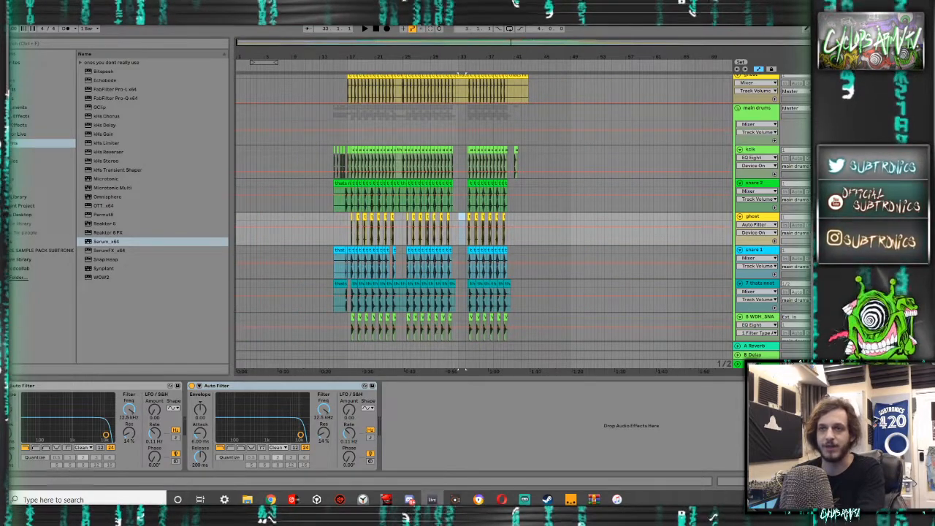
# - Re-enable the audio effect rack on the master track and open its FabFilter Pro-L limiter
pyautogui.click(757, 364)
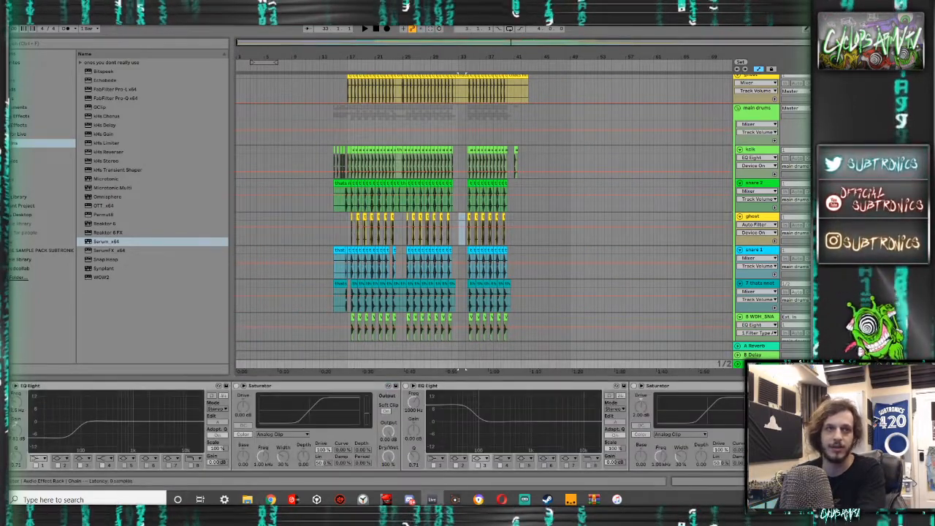
pyautogui.click(6, 386)
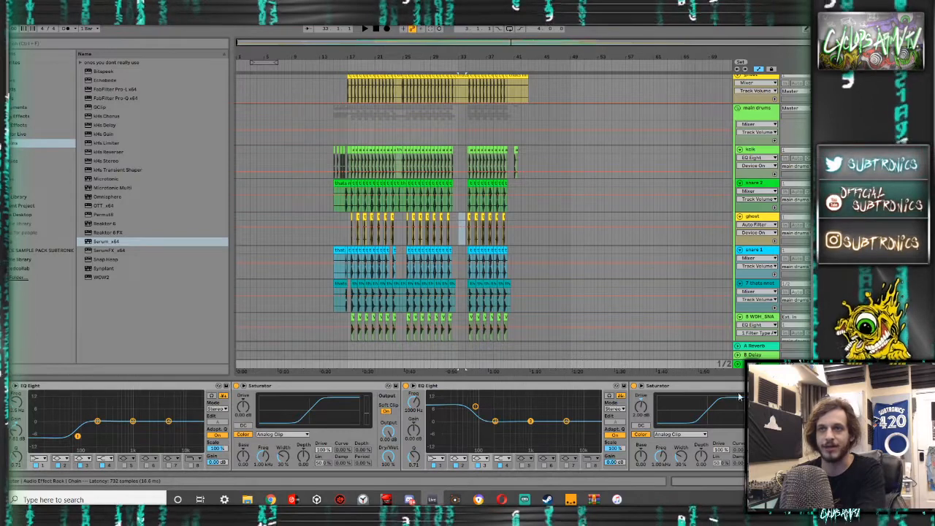
pyautogui.click(818, 385)
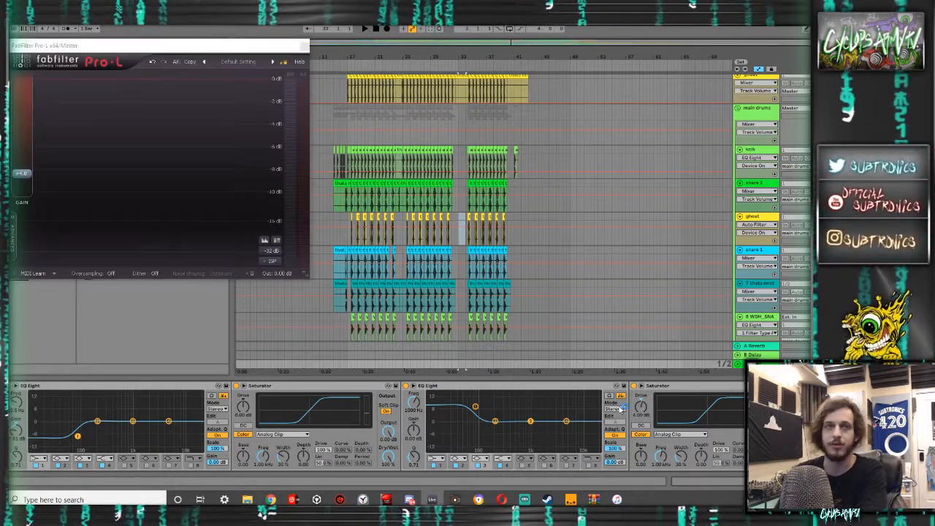
pyautogui.moveTo(20, 179)
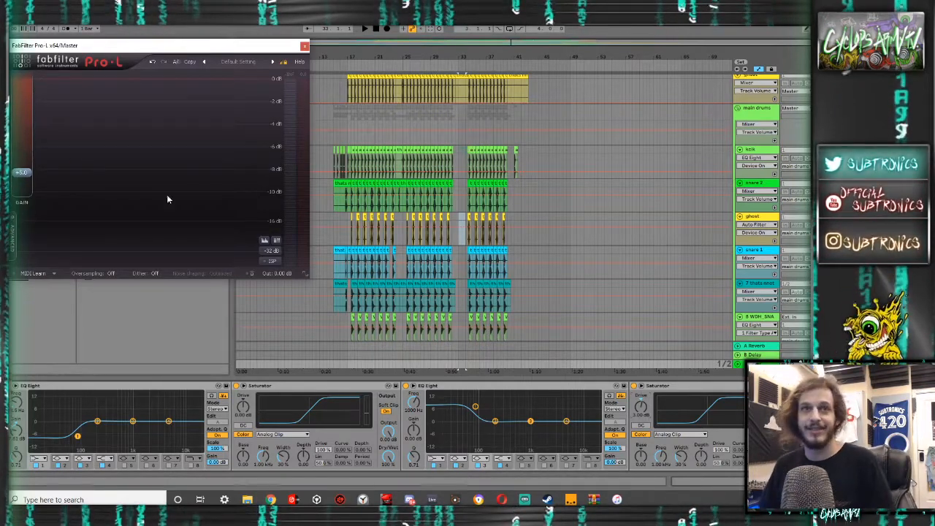
# - Play the drop from 17.1.1 and raise the master's FabFilter Pro-L gain to about +6 dB
pyautogui.click(349, 235)
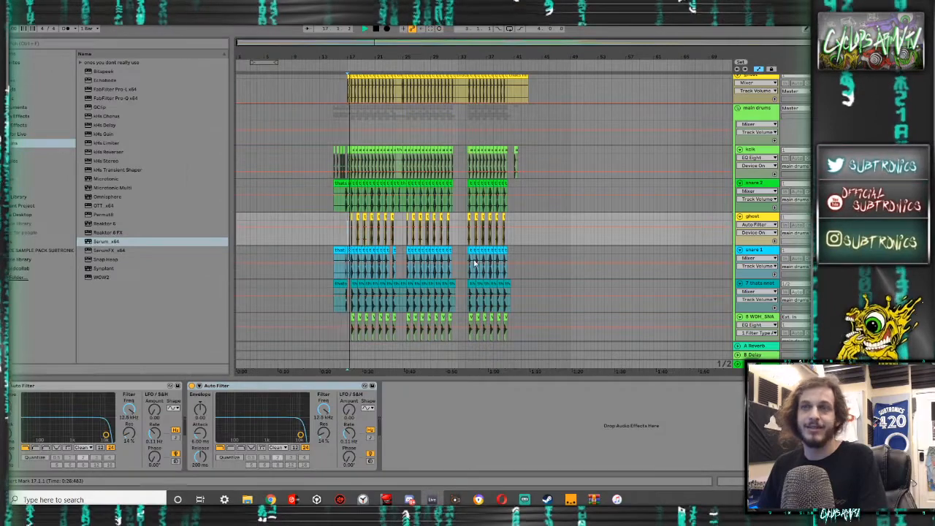
pyautogui.click(753, 364)
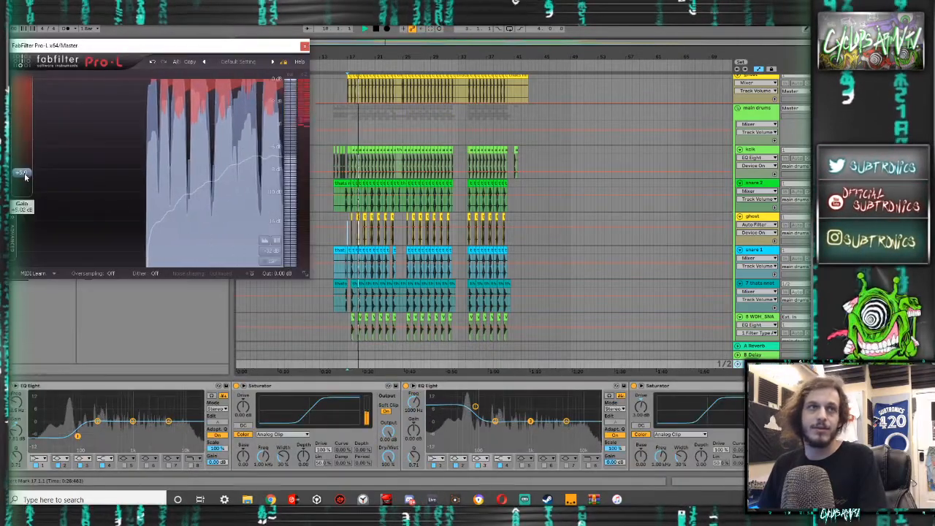
pyautogui.moveTo(26, 177); pyautogui.dragTo(26, 172)
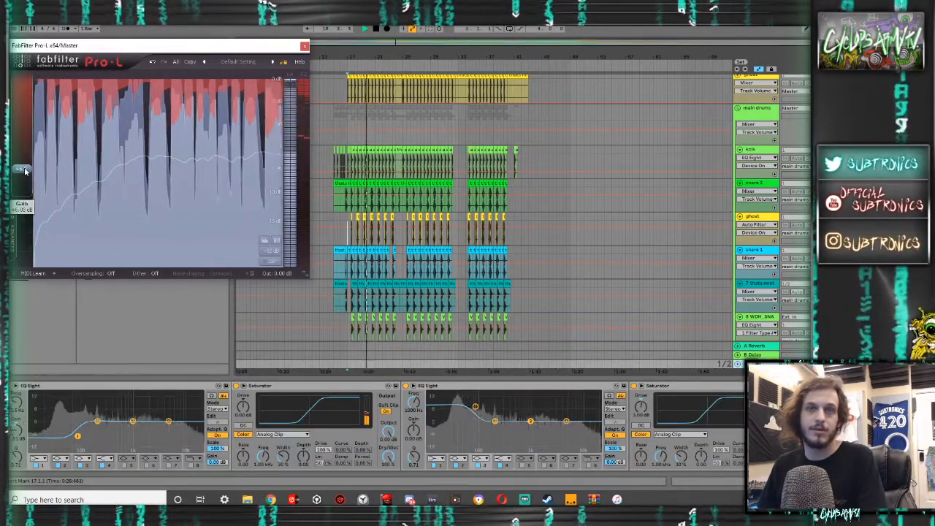
# - Switch to iTunes and play the Skepta reference from about 0:29, and compare it with the project's playback from 16.1.1
pyautogui.press('space')
pyautogui.click(617, 500)
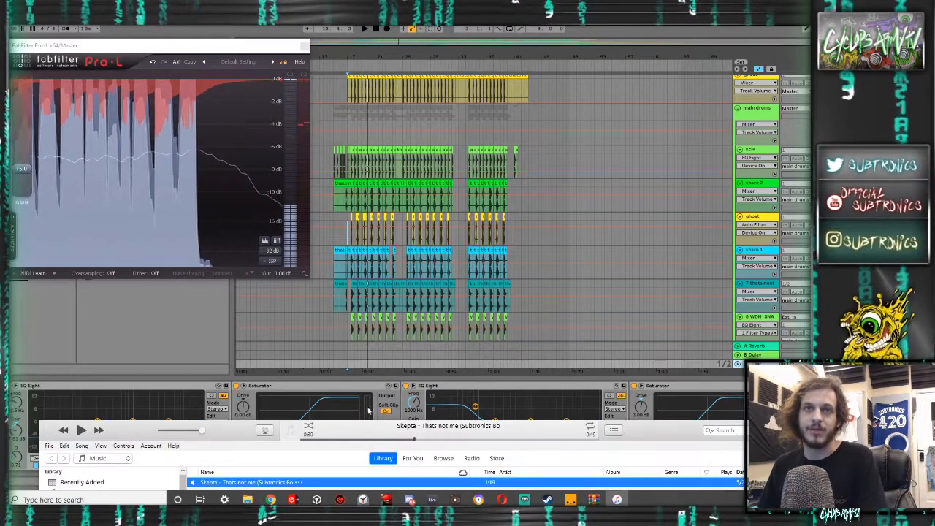
pyautogui.click(384, 439)
pyautogui.press('space')
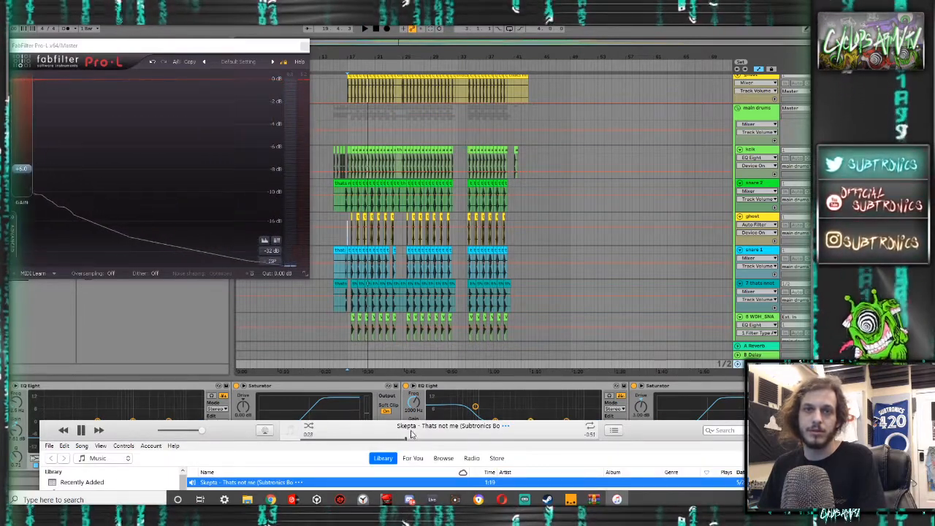
pyautogui.click(339, 338)
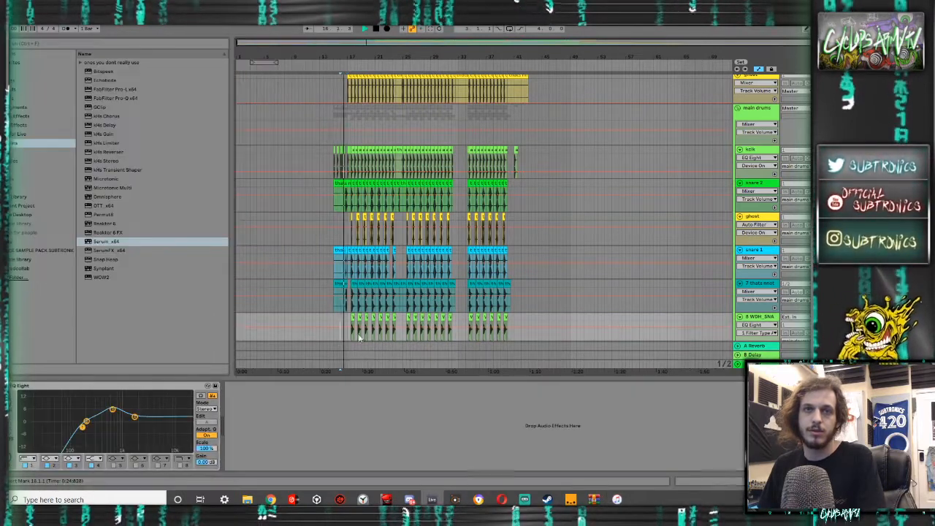
# - Set the output gain of the master's first EQ Eight to 1.00 dB and close the FabFilter Pro-L window
pyautogui.click(754, 363)
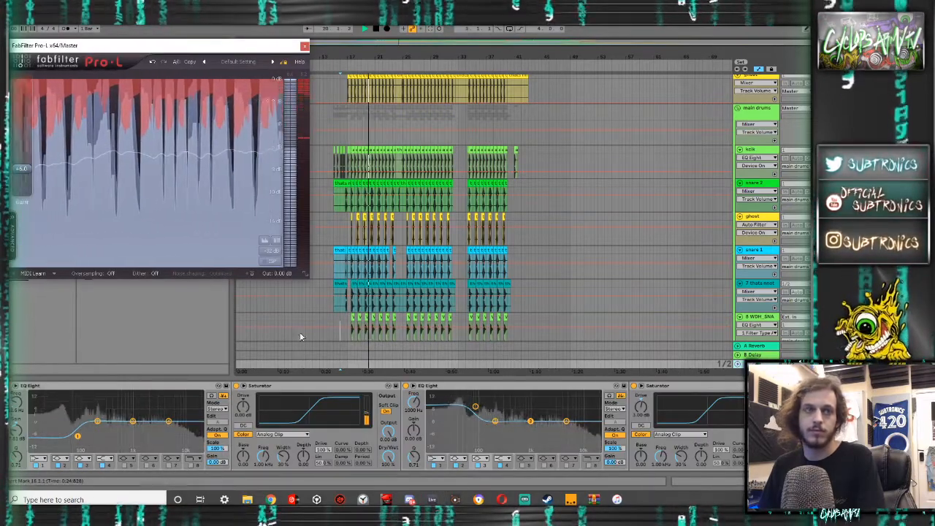
pyautogui.click(209, 462)
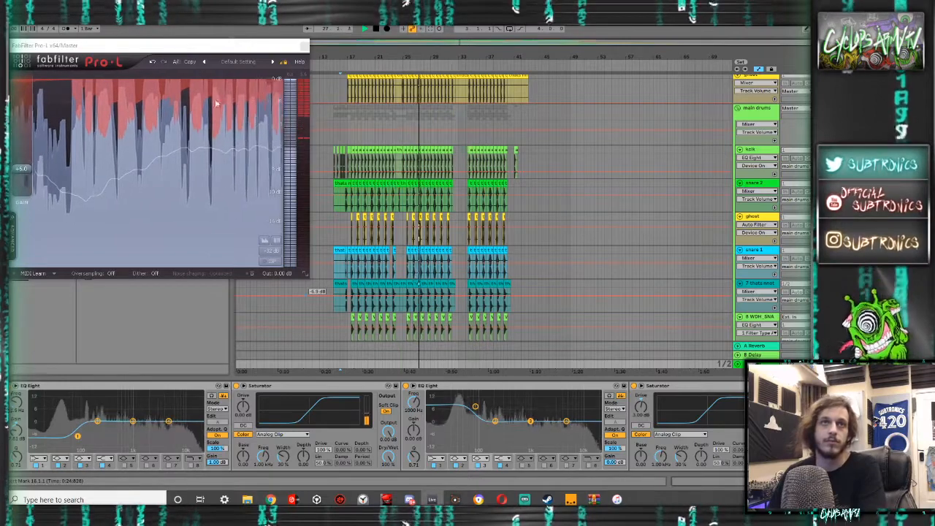
pyautogui.click(305, 47)
# - Collapse the main drums group and place the insert marker at 1.1.1 on the top ghost track
pyautogui.scroll(2, 574, 161)
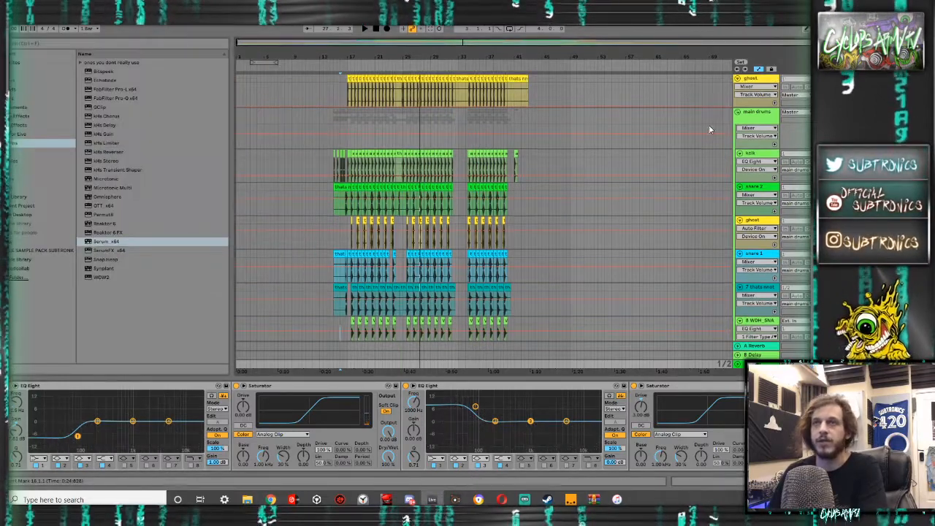
pyautogui.click(738, 112)
pyautogui.click(238, 91)
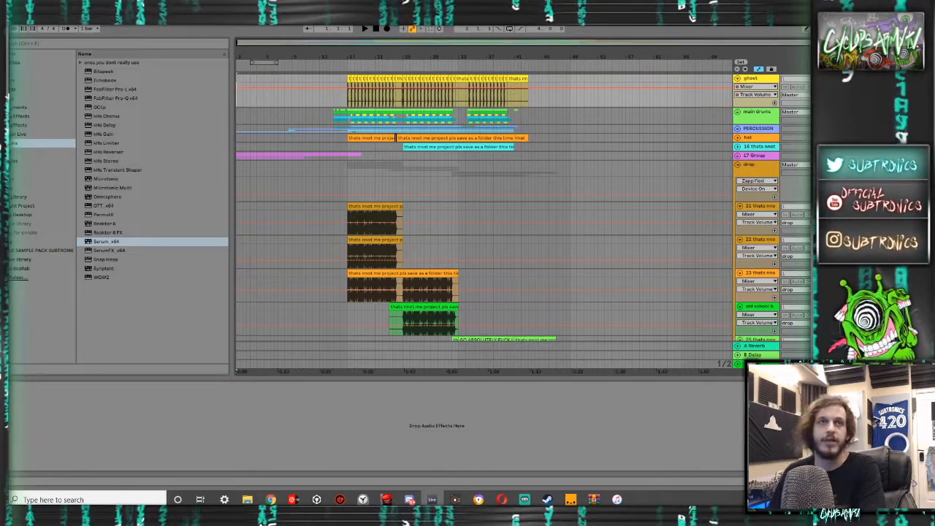
# - Export the Master as a WAV file named "thats not me but clean" on the Desktop
pyautogui.click(15, 18)
pyautogui.click(44, 143)
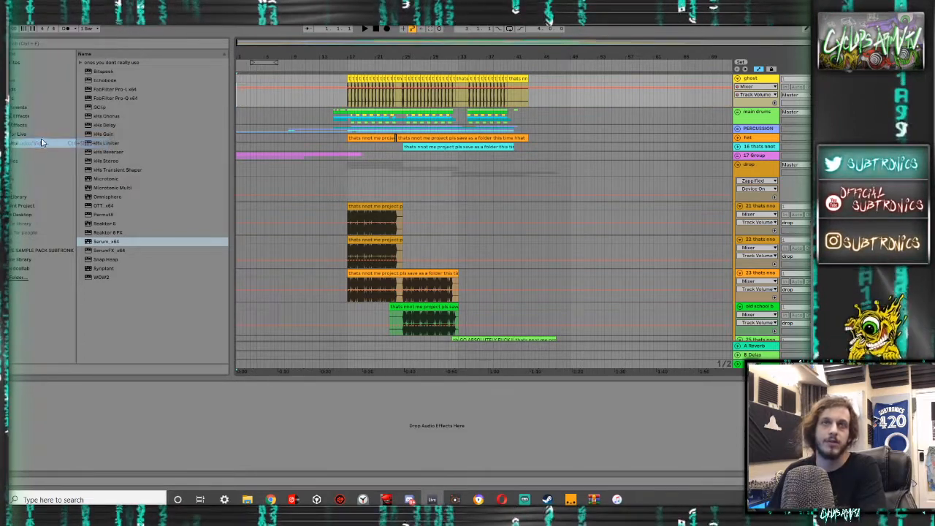
pyautogui.press('Return')
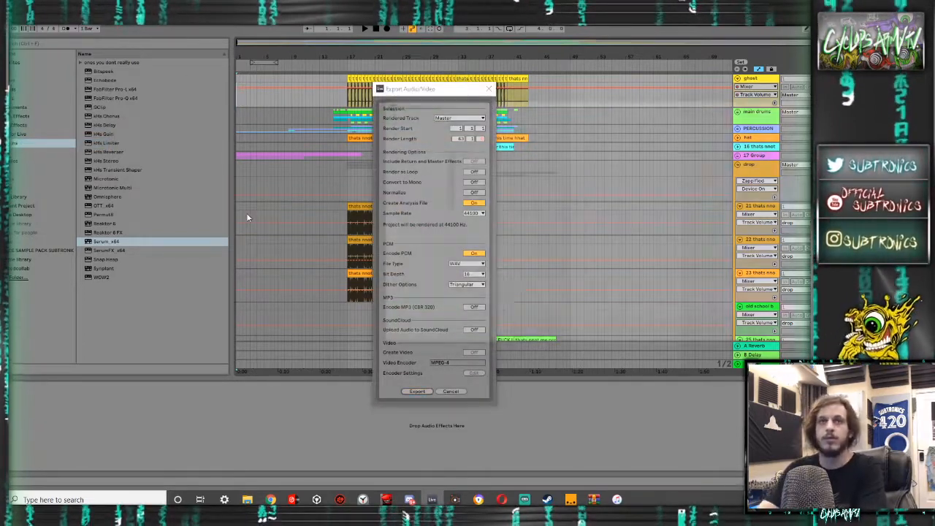
pyautogui.write('thats not me but clean')
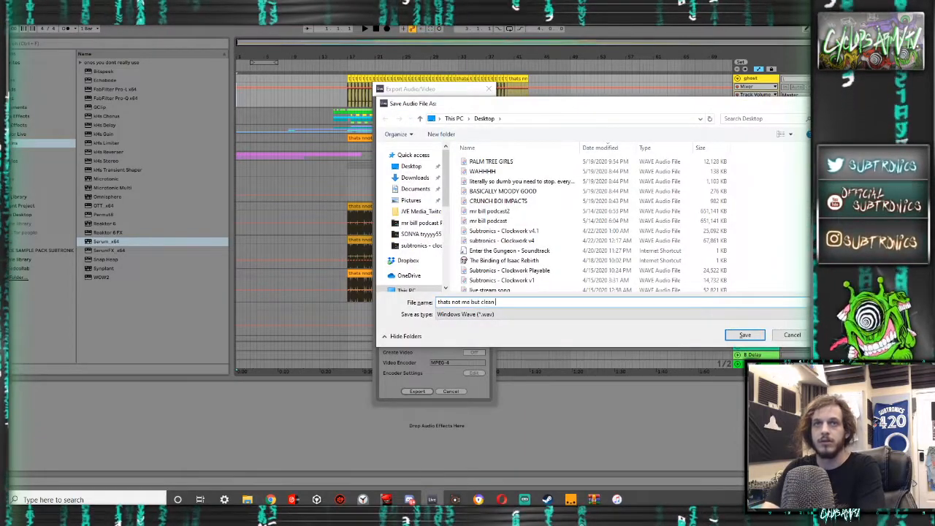
pyautogui.press('Return')
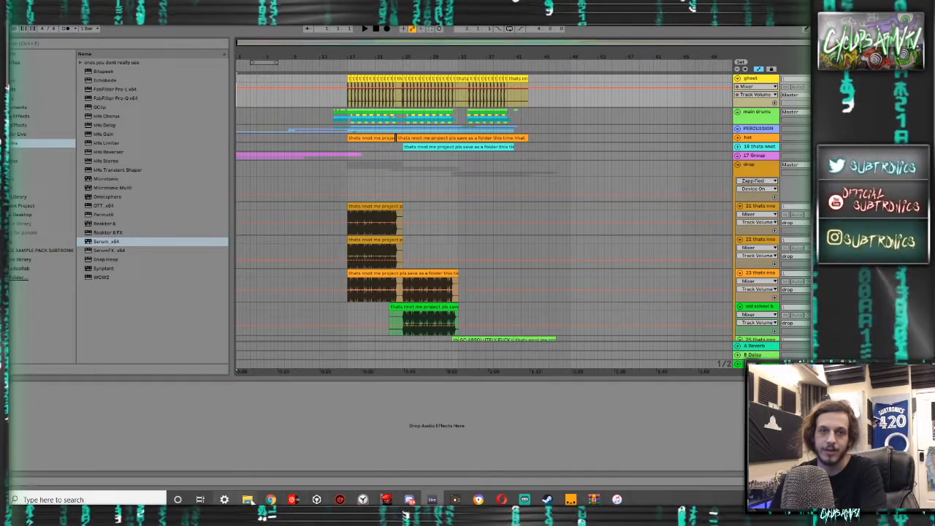
# - Switch to File Explorer, open the Desktop folder and play the exported "thats not me but clean" audio file in iTunes
pyautogui.click(221, 456)
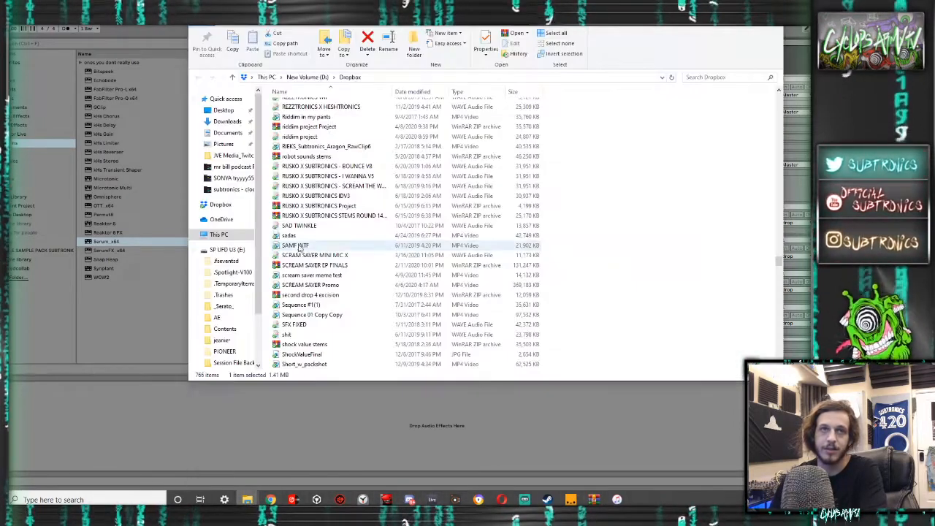
pyautogui.click(241, 122)
pyautogui.click(233, 112)
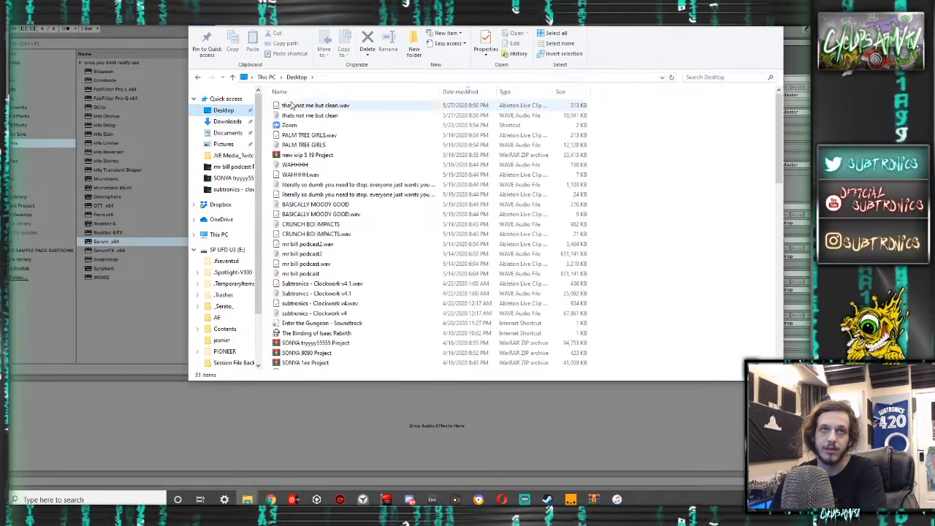
pyautogui.doubleClick(314, 116)
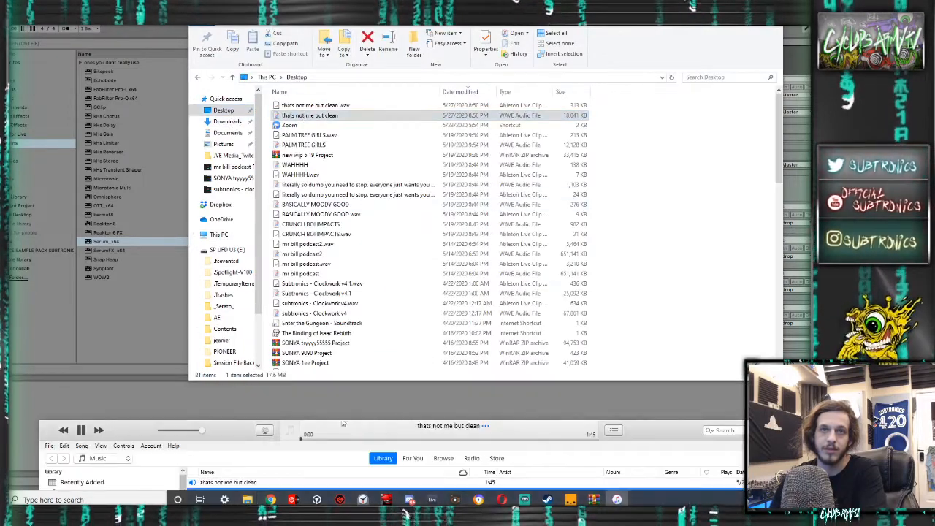
# - Close the Desktop folder window and compare the drops of "Skepta - Thats not me" and "thats not me but clean" in iTunes
pyautogui.moveTo(228, 414); pyautogui.dragTo(226, 411)
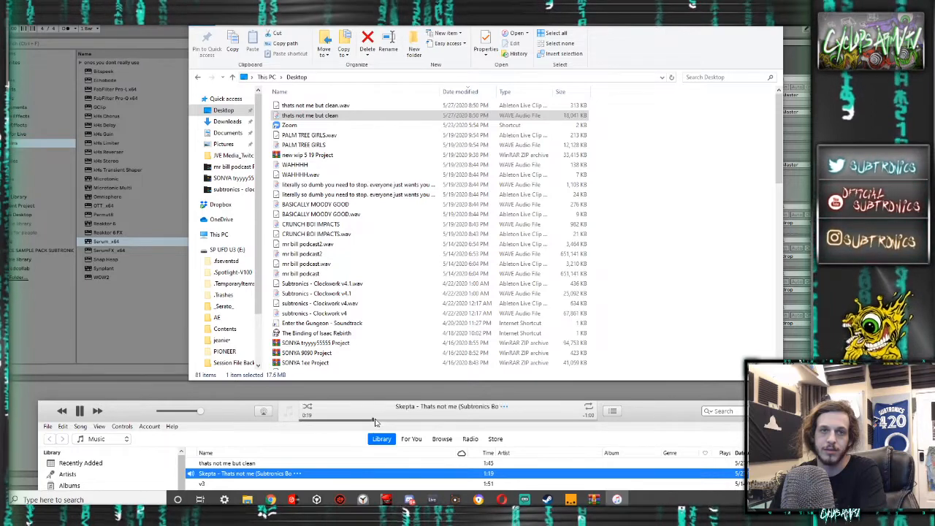
pyautogui.click(399, 420)
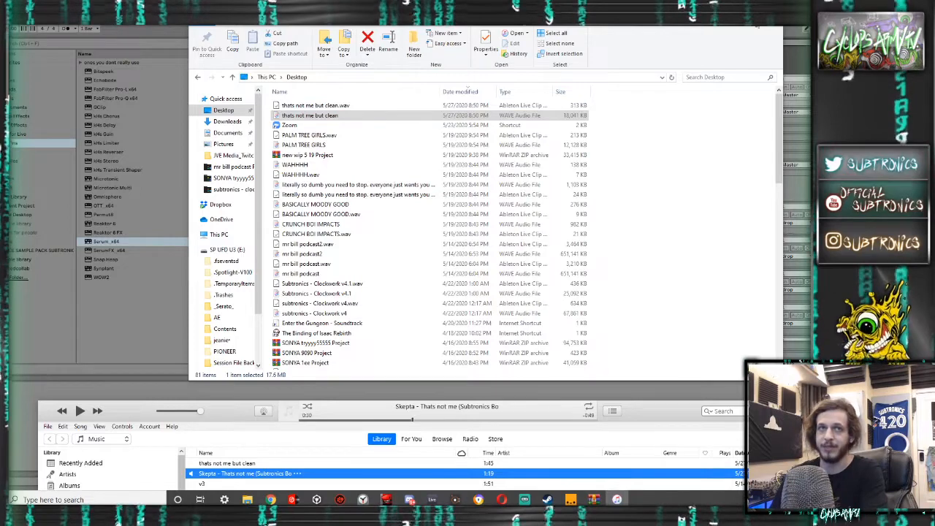
pyautogui.click(772, 8)
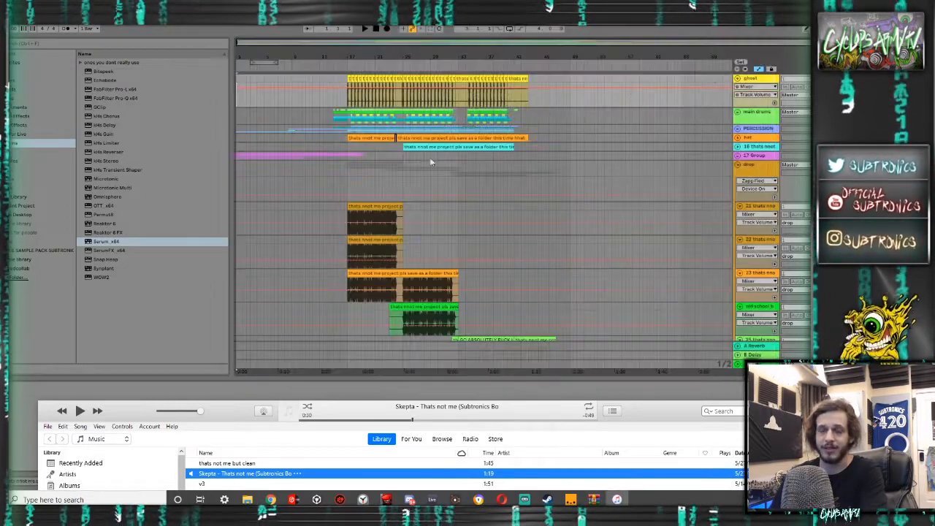
pyautogui.click(248, 465)
pyautogui.click(333, 421)
pyautogui.click(366, 421)
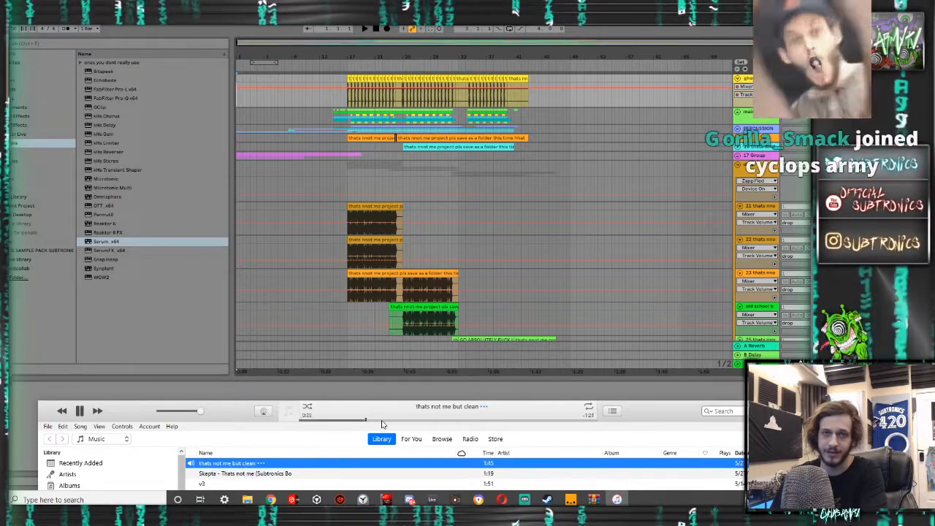
pyautogui.click(383, 421)
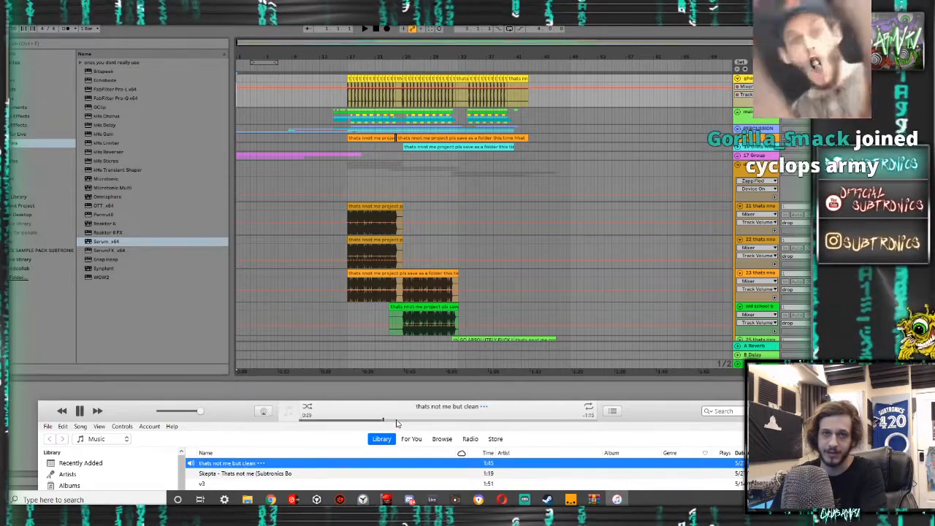
pyautogui.doubleClick(391, 475)
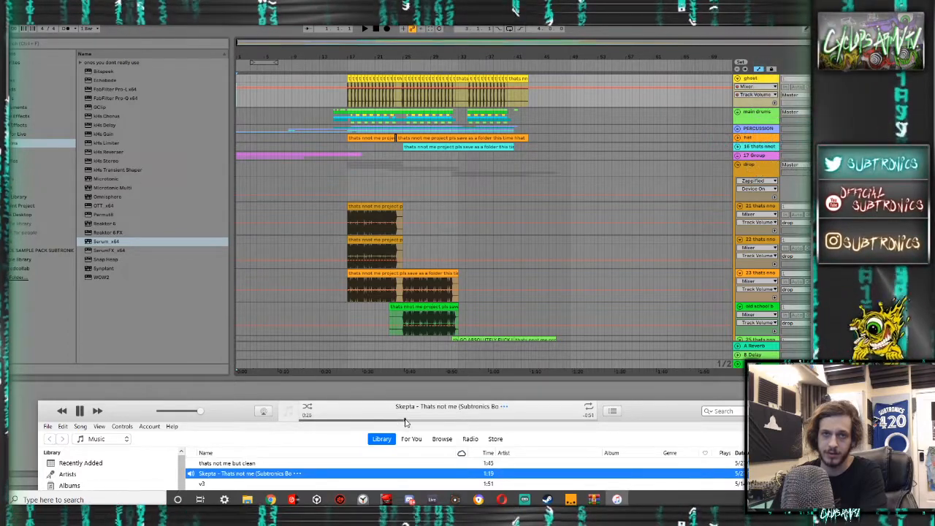
pyautogui.click(378, 464)
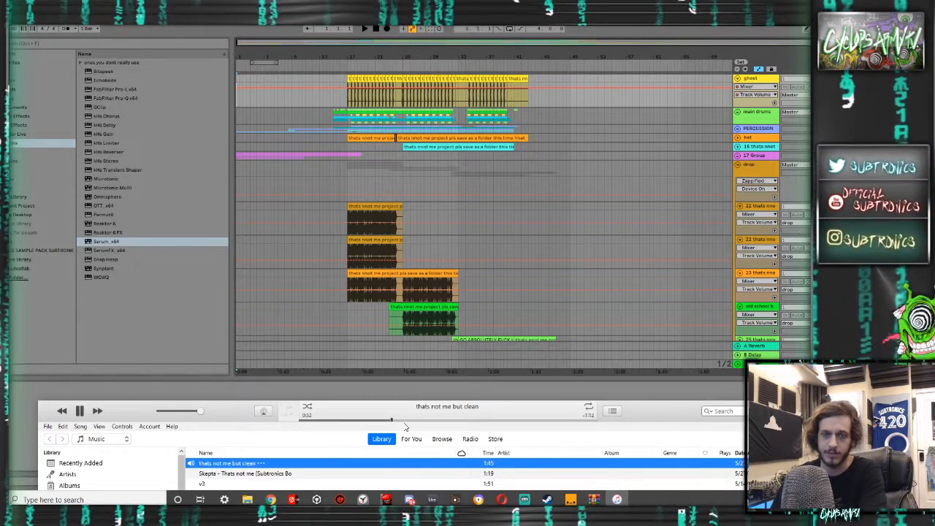
# - Return to Ableton Live, place the insert marker at 16.1.1 and undo the last track volume change
pyautogui.click(341, 318)
pyautogui.scroll(-5, 351, 316)
pyautogui.scroll(-1, 350, 315)
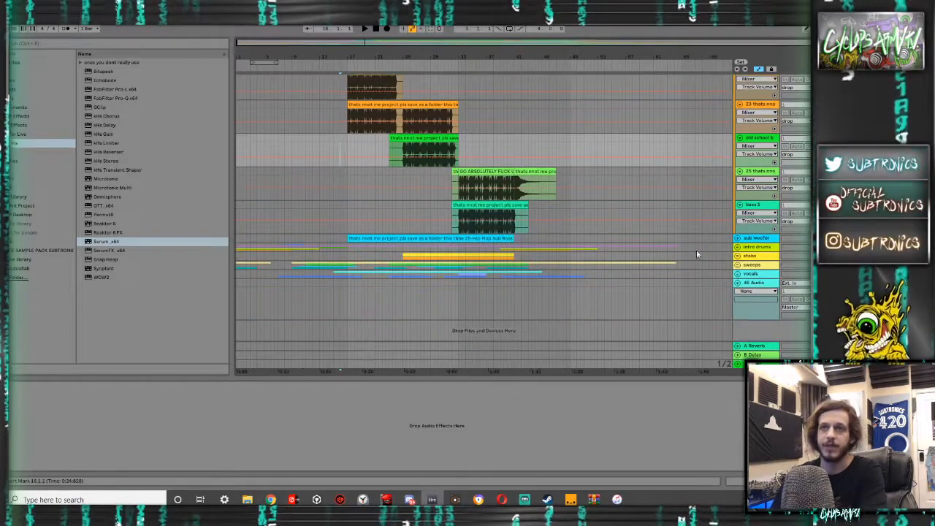
pyautogui.scroll(1, 738, 294)
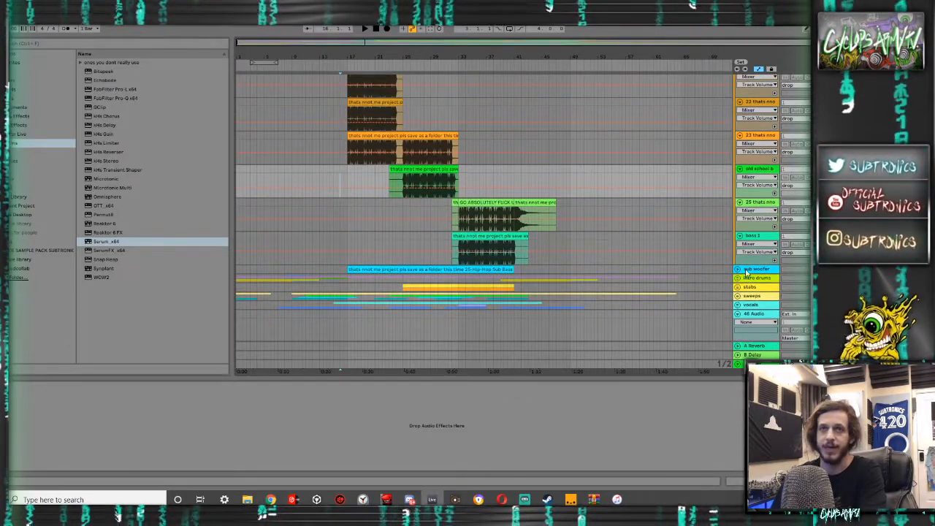
pyautogui.scroll(5, 745, 272)
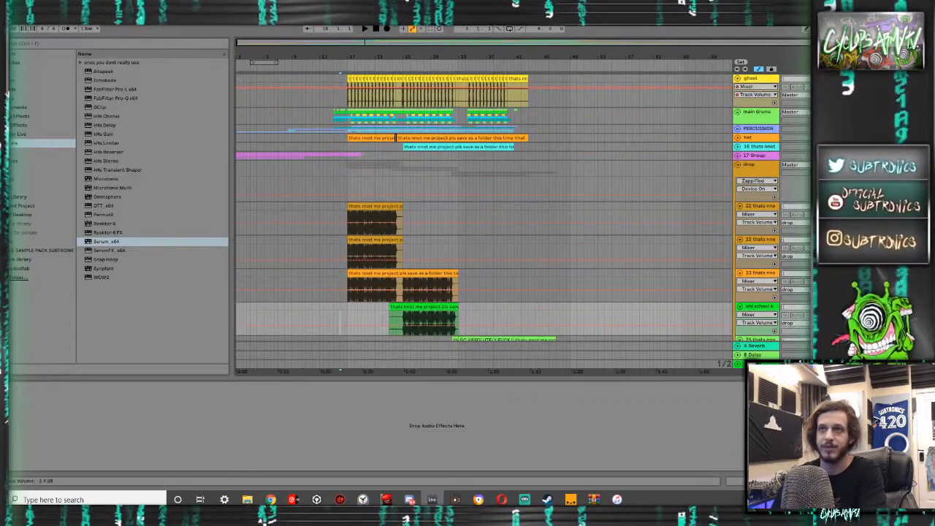
pyautogui.hotkey('ctrl', 'z')
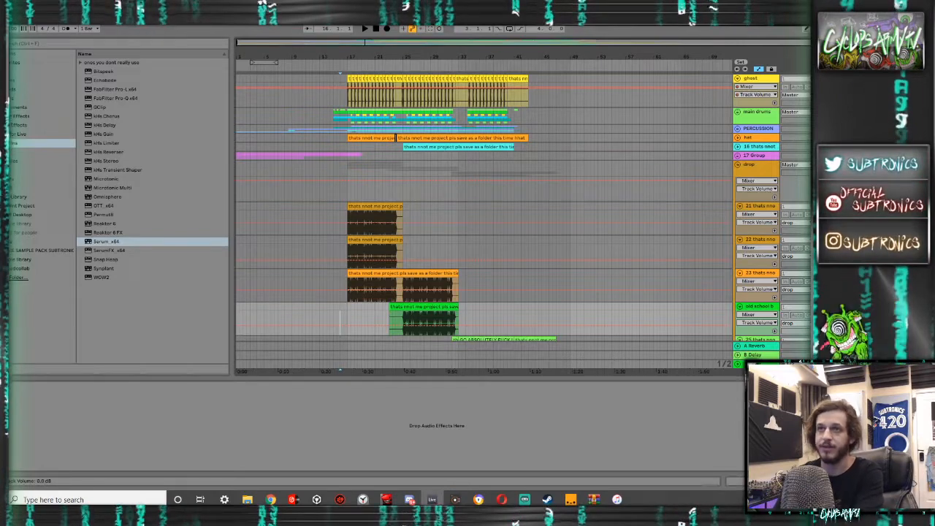
# - Collapse the drop group, expand the vocals group and listen to the start of the drop
pyautogui.click(738, 166)
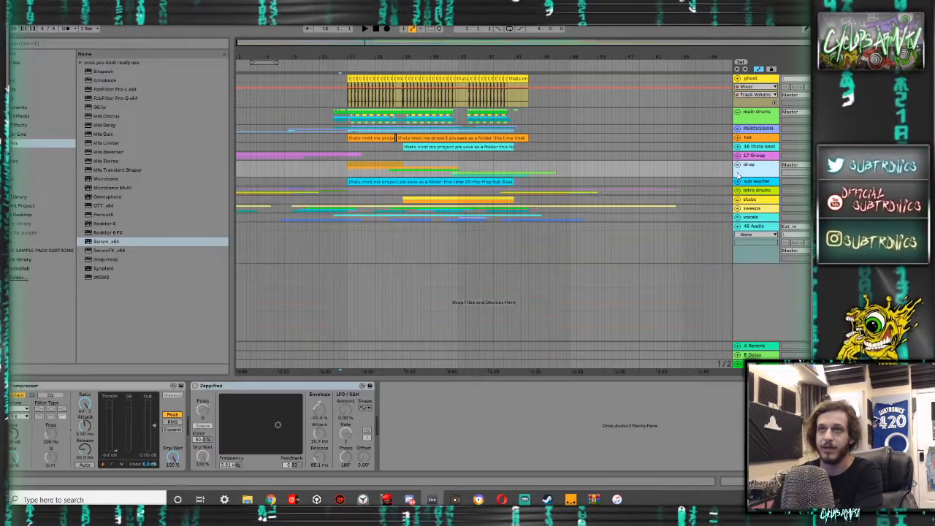
pyautogui.click(738, 217)
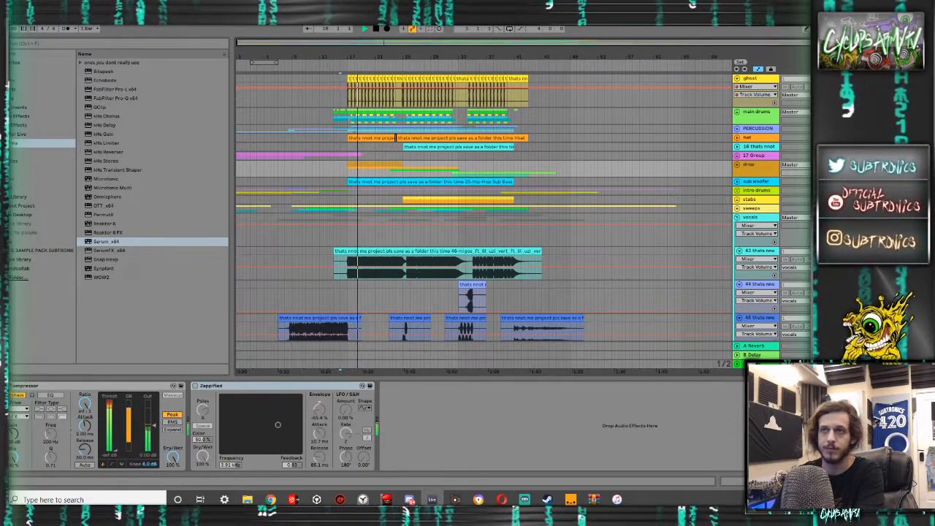
pyautogui.press('space')
# - Delete the top ghost track's volume automation and play the drop from 16.1.1
pyautogui.rightClick(744, 86)
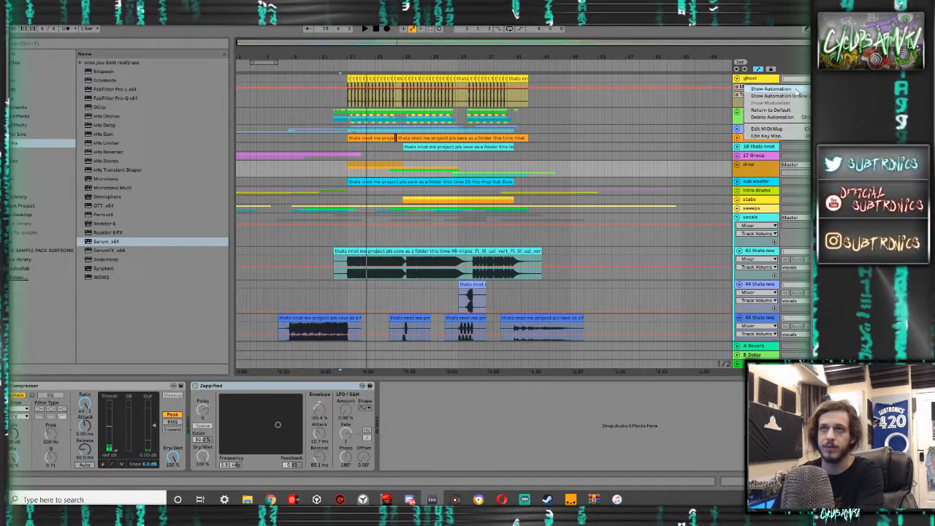
pyautogui.click(773, 118)
pyautogui.press('space')
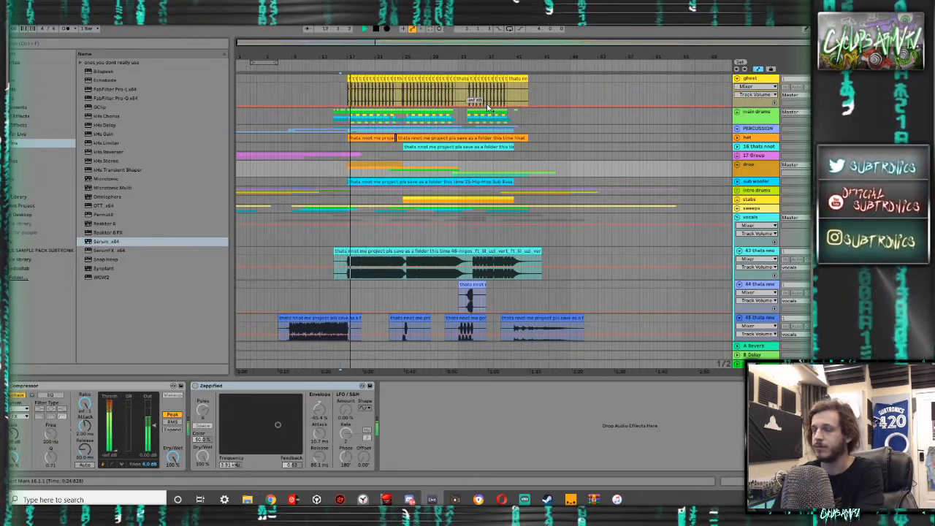
# - Set the volume of the ghost track inside the main drums group to about -8.7 dB during playback
pyautogui.click(737, 113)
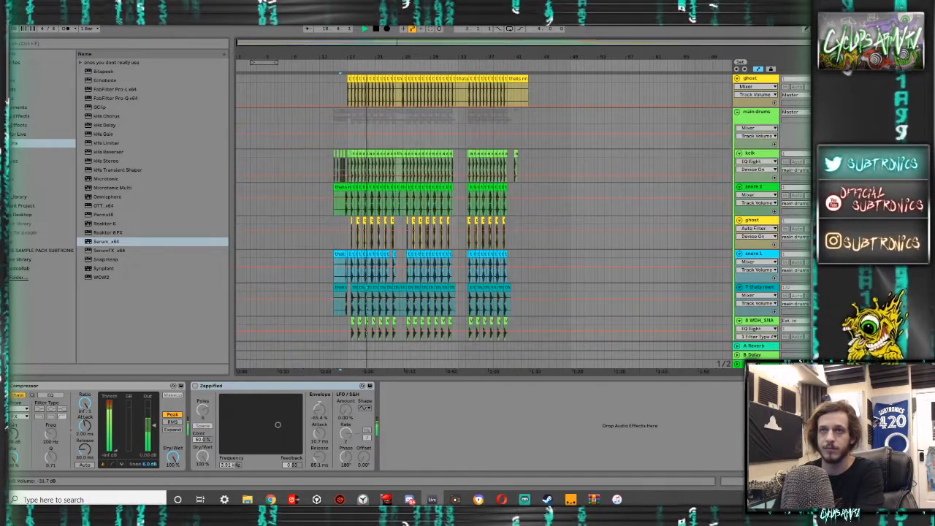
pyautogui.click(833, 228)
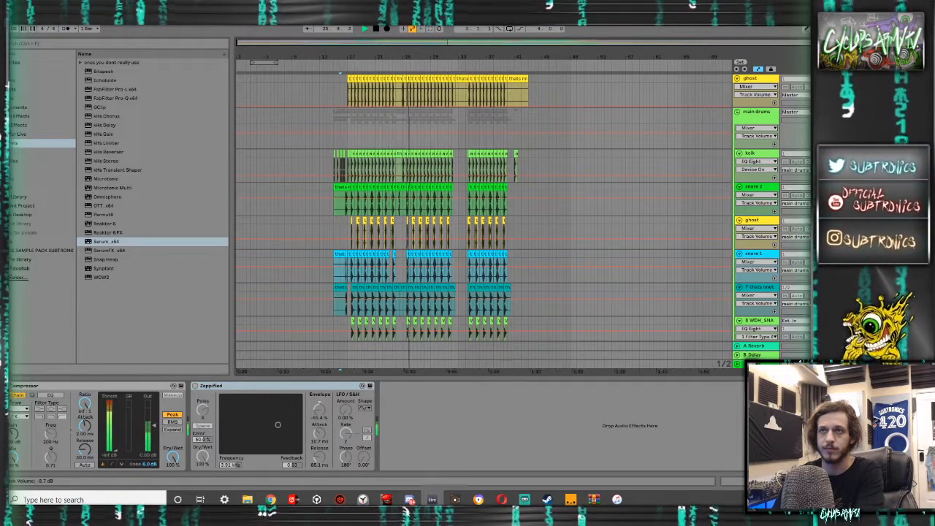
pyautogui.click(738, 112)
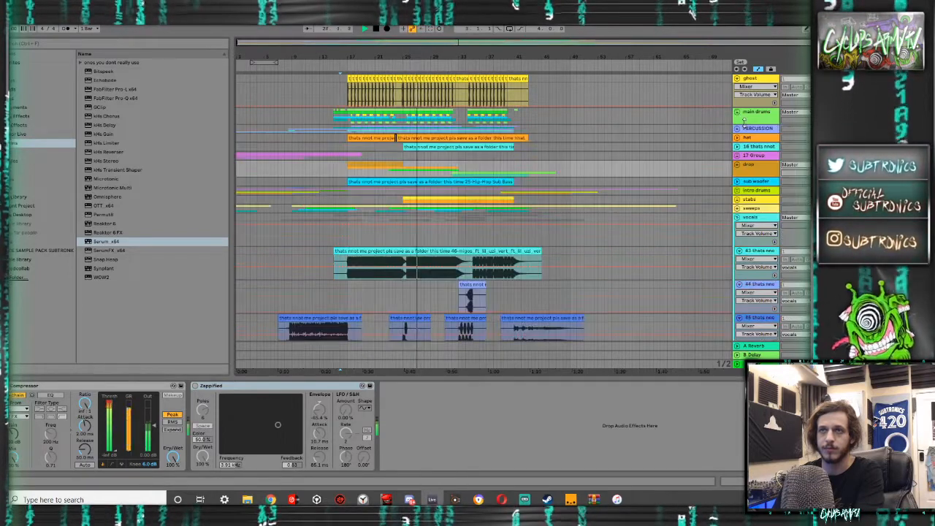
# - Expand the drop group's tracks and restart playback from 16.1.1
pyautogui.click(737, 218)
pyautogui.click(737, 218)
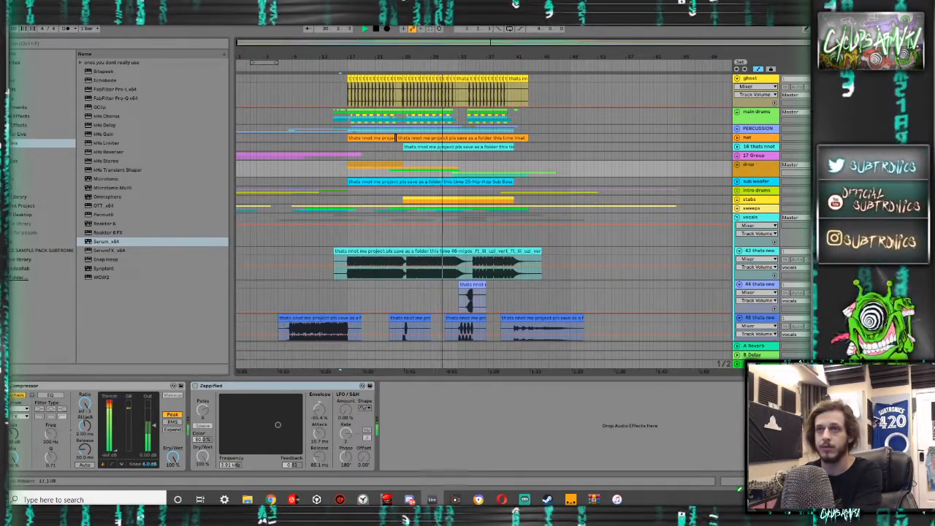
pyautogui.click(737, 165)
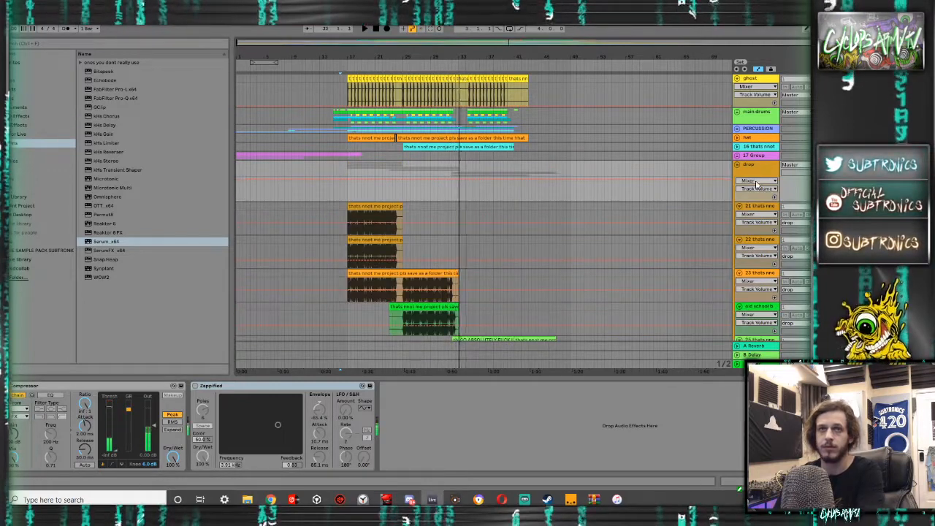
pyautogui.press('space')
pyautogui.press('space')
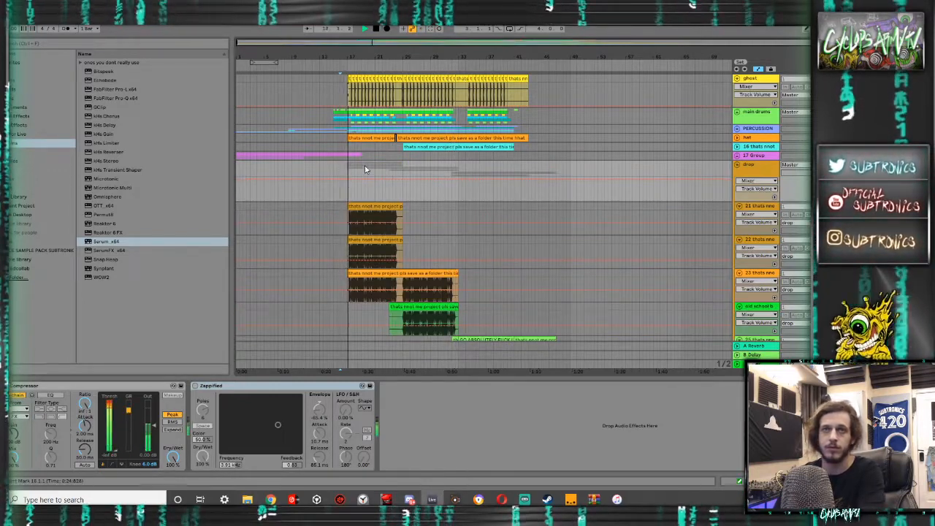
# - Listen to the drop while reviewing the drop and vocals tracks, and show the master track's effect chain
pyautogui.scroll(-5, 468, 211)
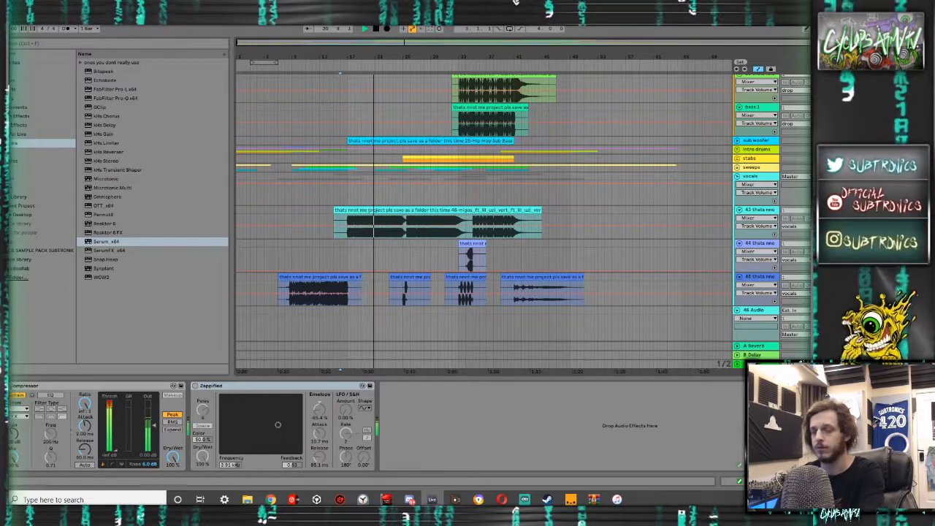
pyautogui.scroll(3, 754, 210)
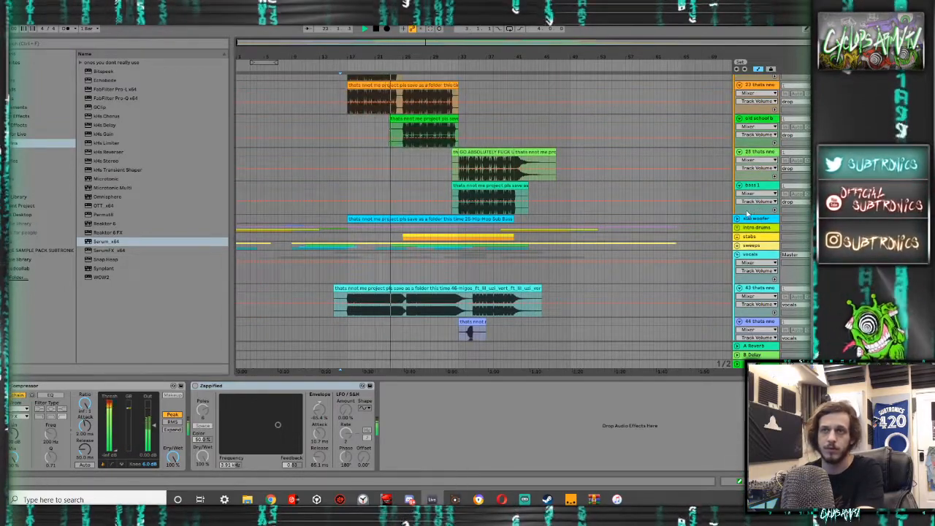
pyautogui.scroll(5, 726, 213)
pyautogui.scroll(2, 726, 214)
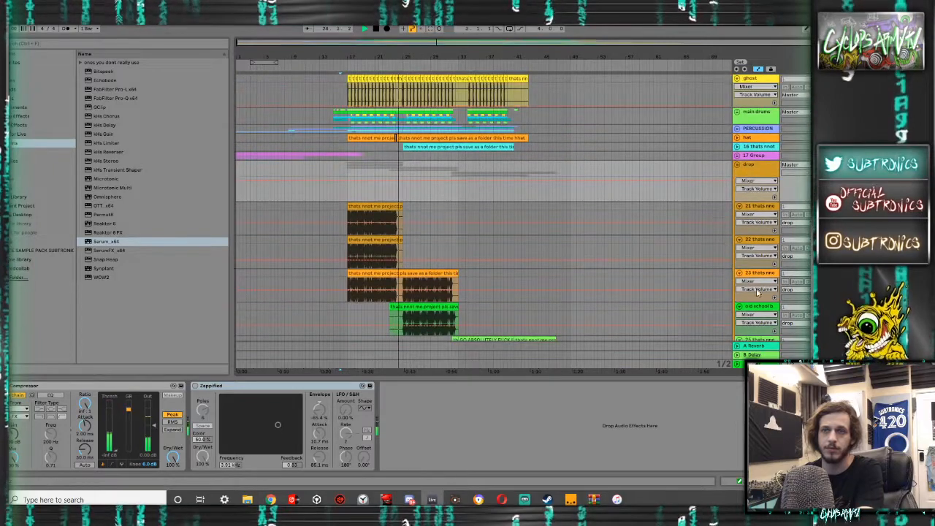
pyautogui.click(764, 346)
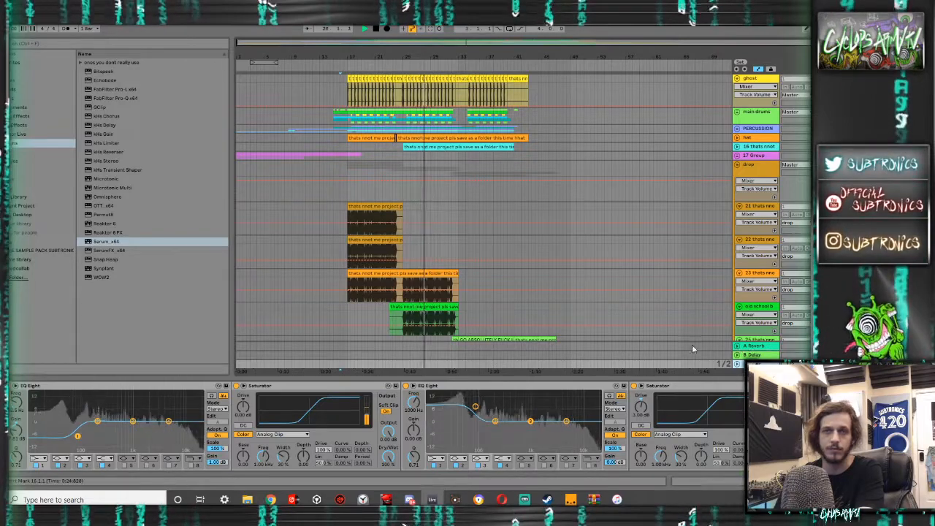
# - Collapse the drop group, the top ghost track, the vocals group and the 46 Audio track
pyautogui.click(738, 165)
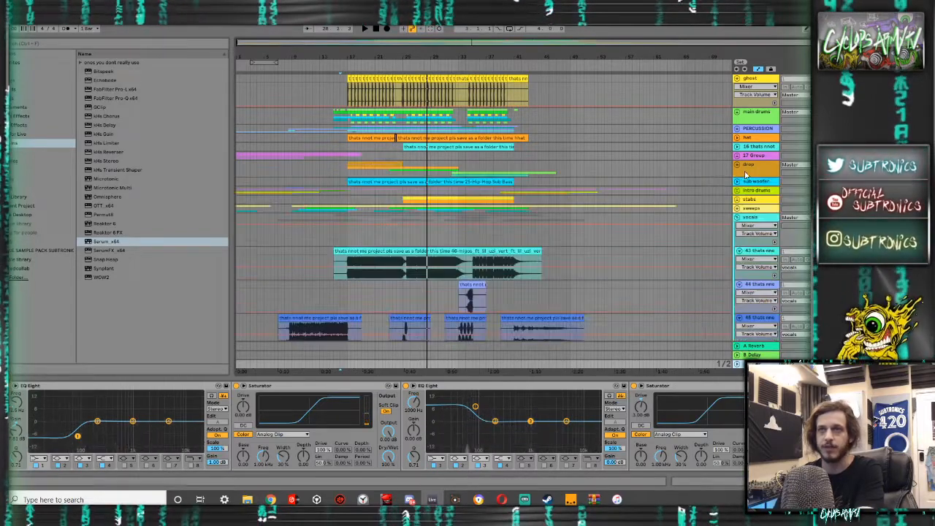
pyautogui.click(737, 79)
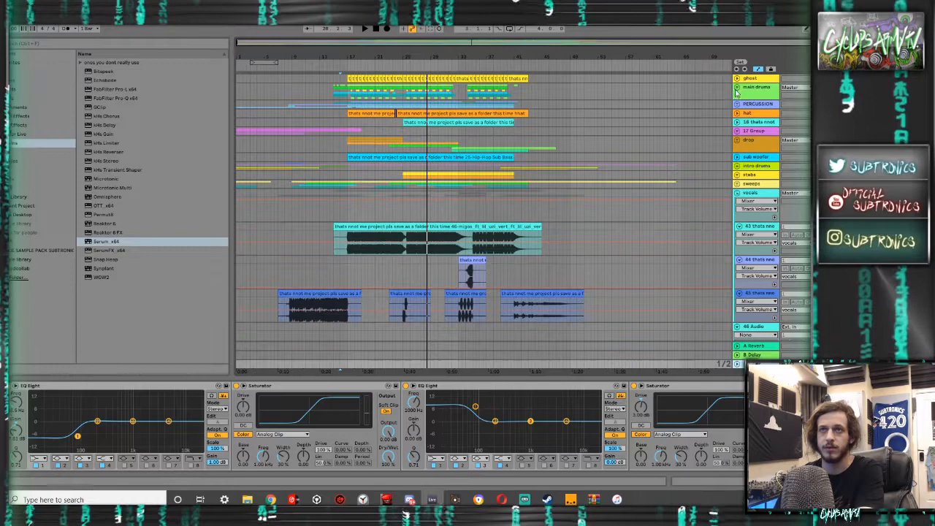
pyautogui.click(737, 193)
pyautogui.click(738, 203)
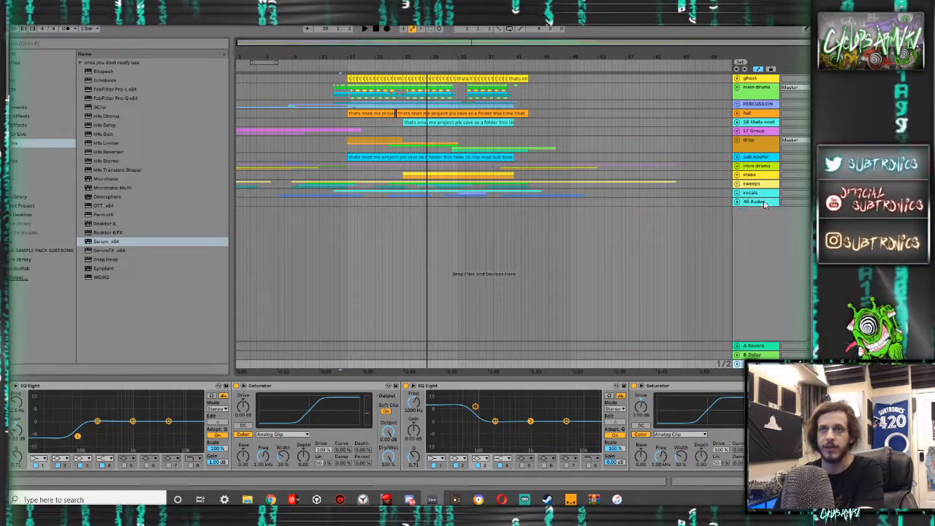
# - Insert two new audio tracks below the 46 Audio track
pyautogui.click(765, 203)
pyautogui.hotkey('ctrl', 't')
pyautogui.hotkey('ctrl', 't')
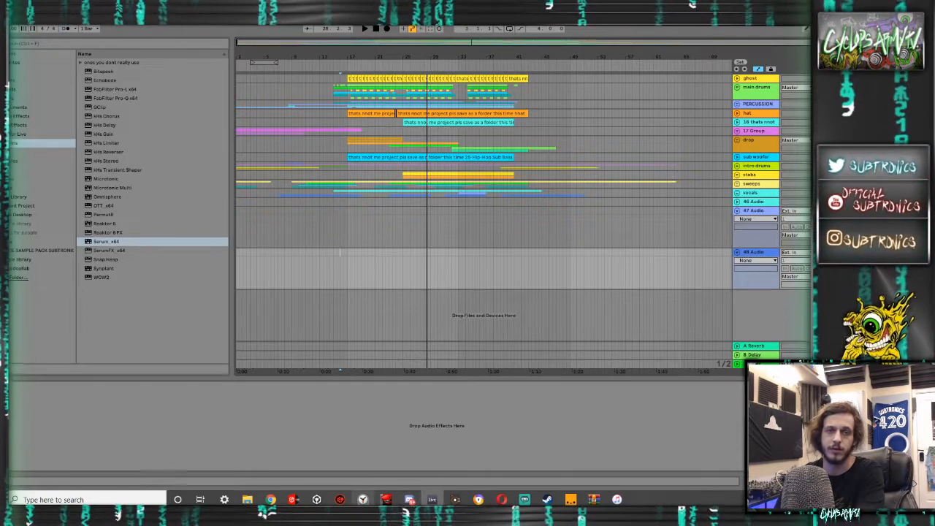
# - Switch to iTunes and bring "thats not me but clean" onto the lower new track and "Skepta - Thats not me" onto the upper one, at the arrangement's start
pyautogui.click(617, 500)
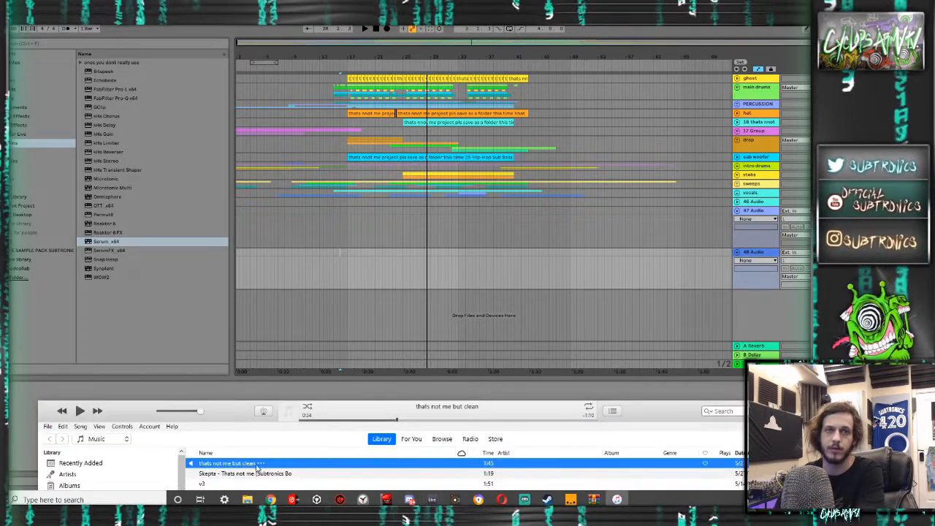
pyautogui.moveTo(228, 465); pyautogui.dragTo(239, 268)
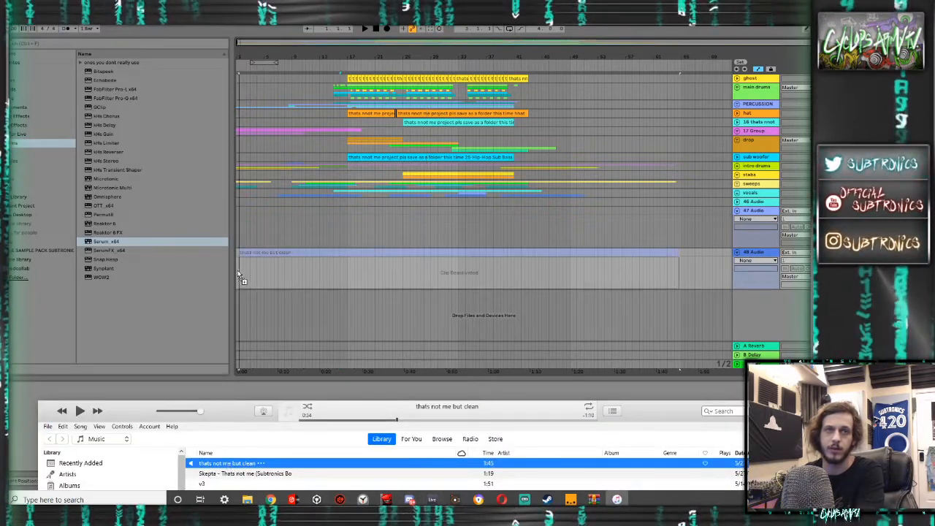
pyautogui.moveTo(231, 475); pyautogui.dragTo(237, 234)
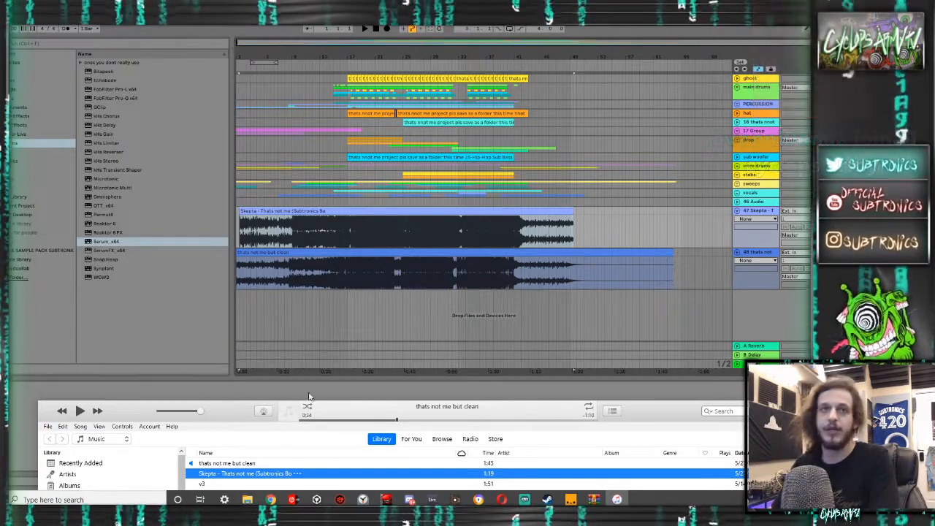
pyautogui.hotkey('alt', 'Tab')
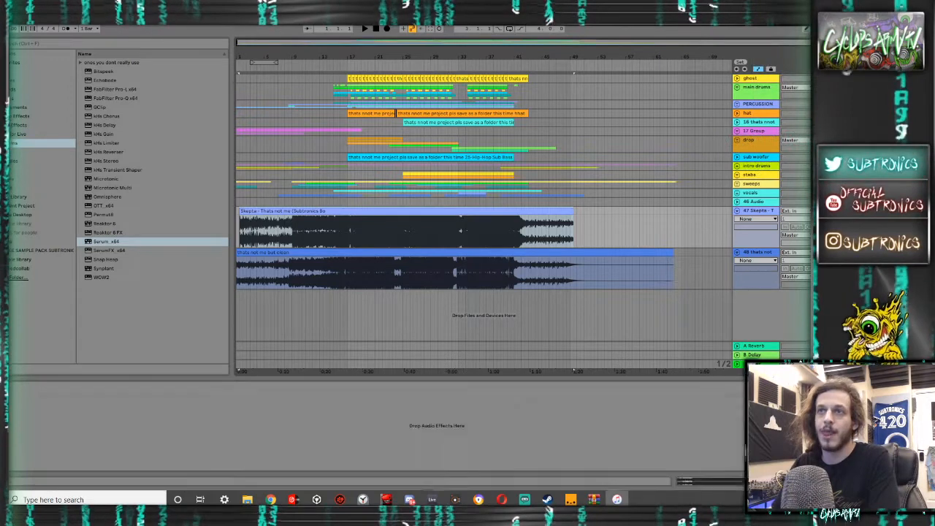
# - Mute the two imported reference tracks and play the arrangement from bar 17 and from 11.3.1
pyautogui.press('a')
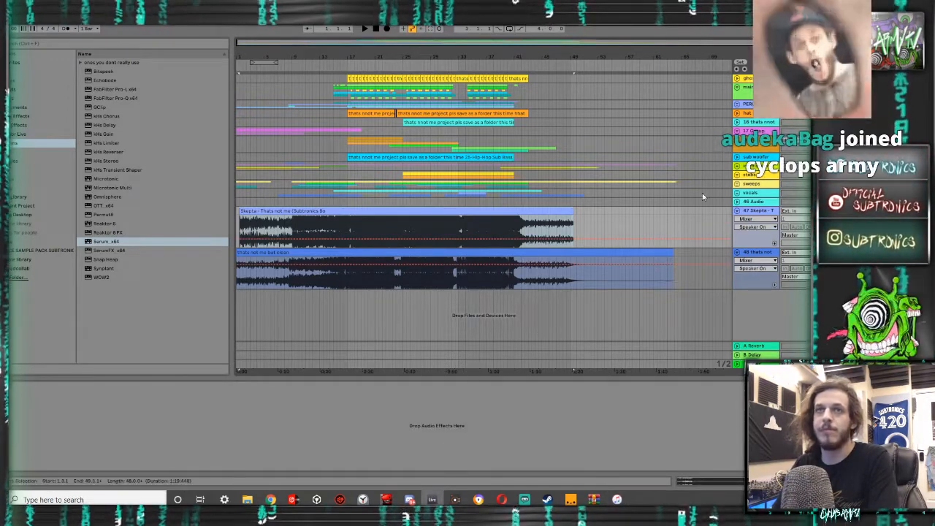
pyautogui.click(349, 149)
pyautogui.press('space')
pyautogui.moveTo(323, 150); pyautogui.dragTo(309, 152)
pyautogui.press('space')
pyautogui.press('space')
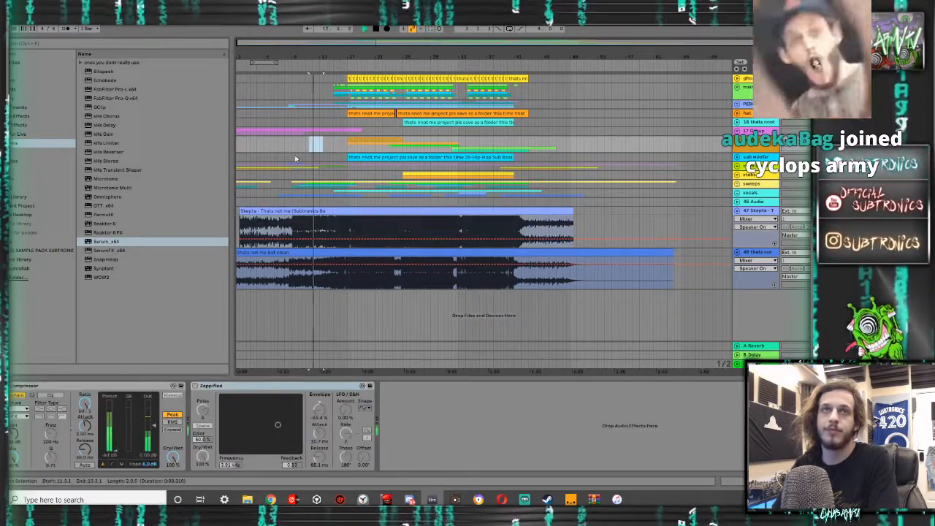
pyautogui.press('space')
pyautogui.press('space')
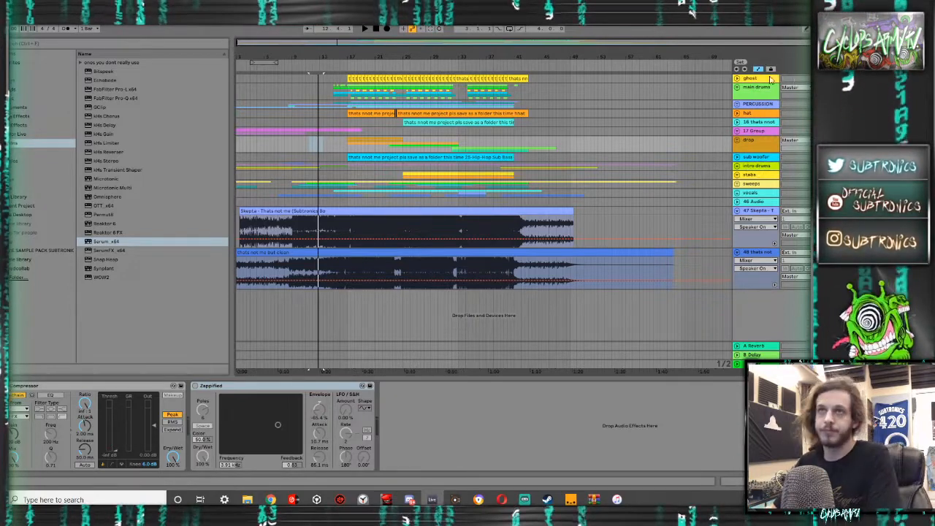
# - Expand the top ghost track and the main drums group to show the individual drum tracks
pyautogui.click(738, 79)
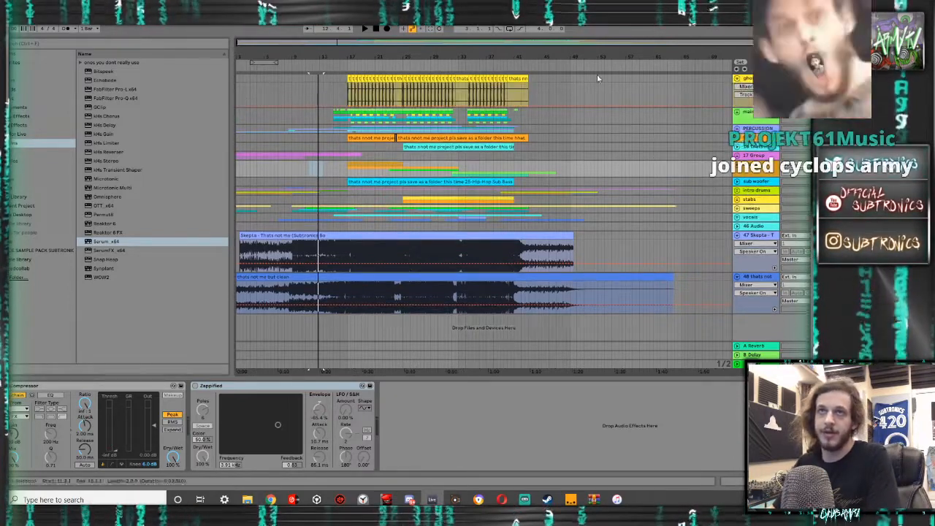
pyautogui.click(738, 112)
pyautogui.scroll(-4, 424, 188)
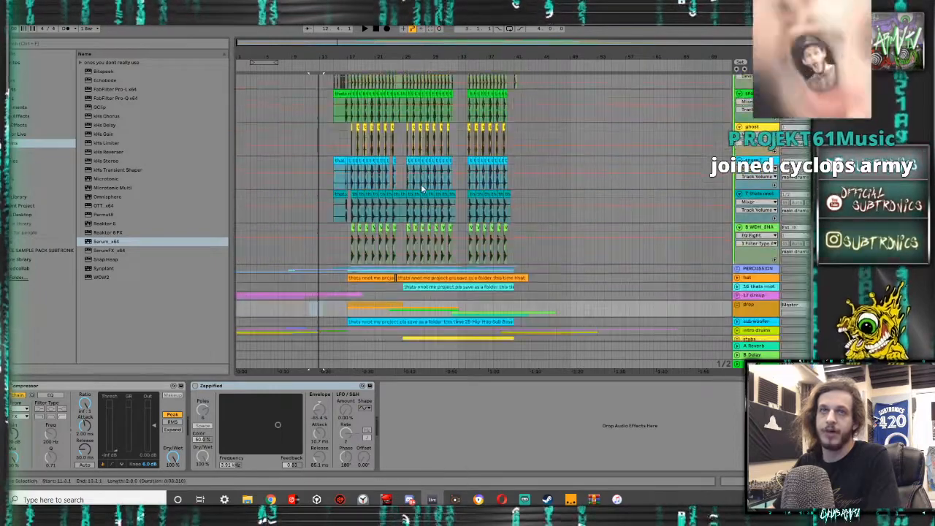
pyautogui.scroll(2, 374, 176)
pyautogui.scroll(4, 374, 176)
pyautogui.hscroll(-1, 377, 175)
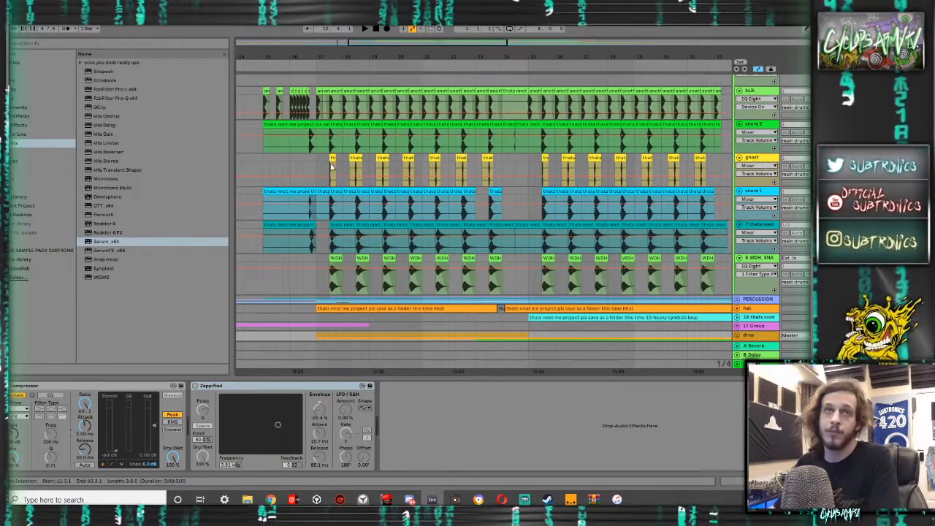
# - Review the main drums tracks and set the insert marker at 17.2.1 on the WDH_SNA snare track
pyautogui.scroll(2, 326, 172)
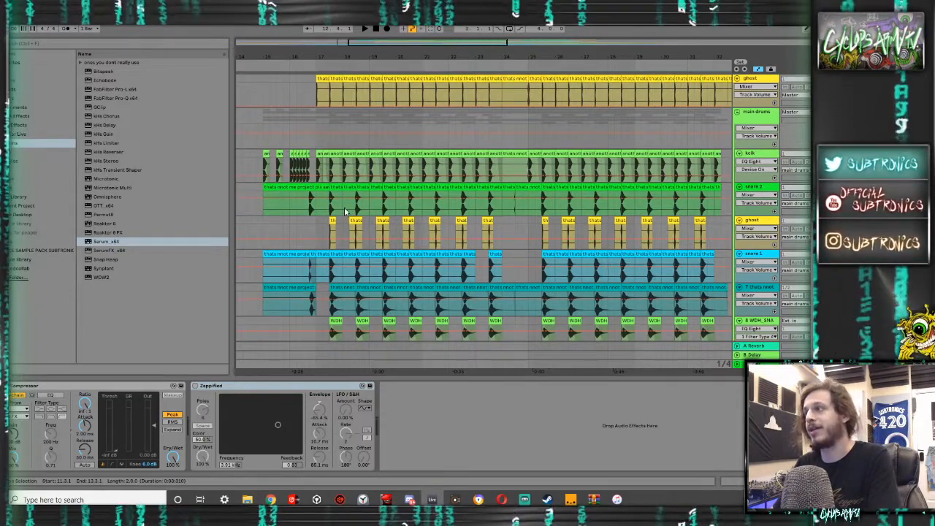
pyautogui.scroll(-5, 345, 212)
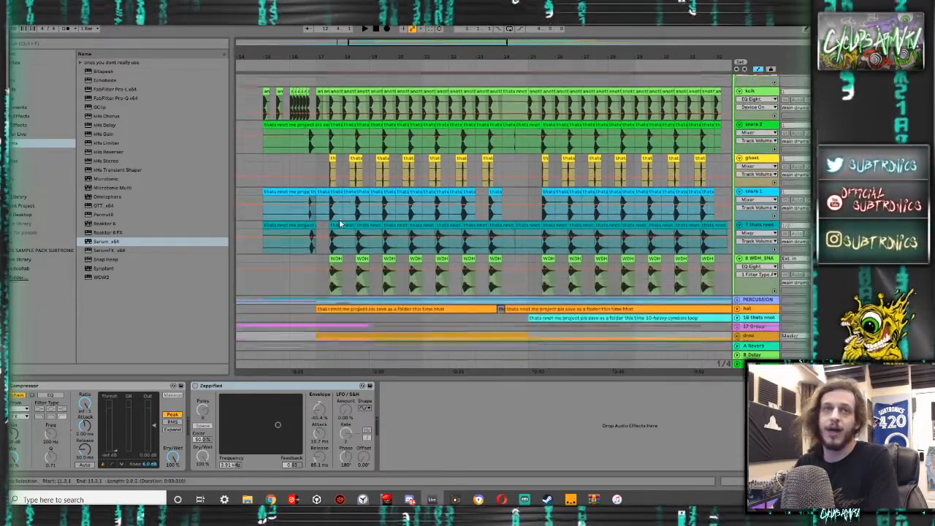
pyautogui.click(325, 255)
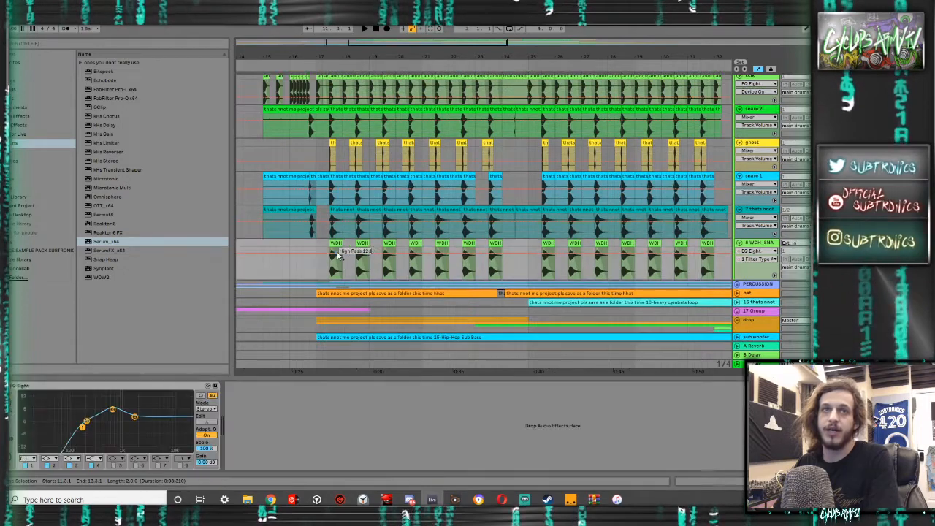
pyautogui.scroll(-3, 325, 249)
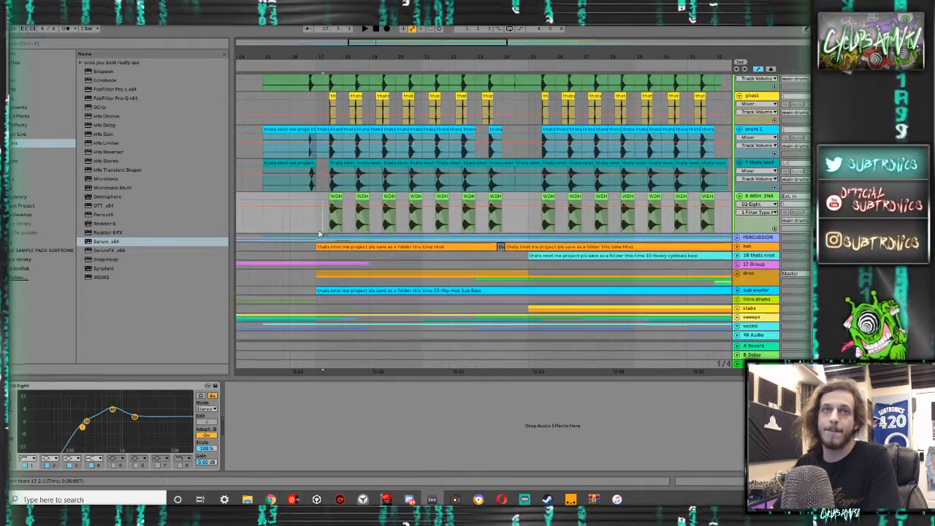
pyautogui.scroll(-6, 483, 212)
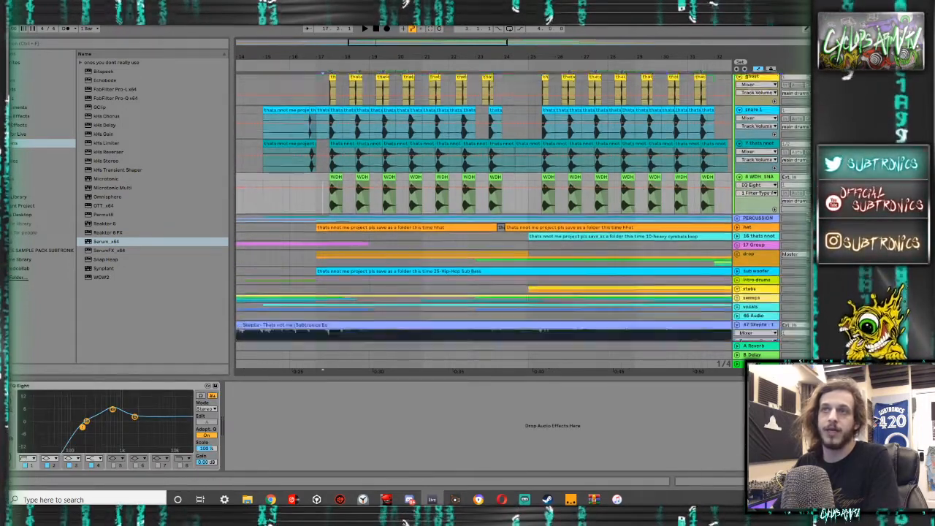
pyautogui.scroll(10, 651, 210)
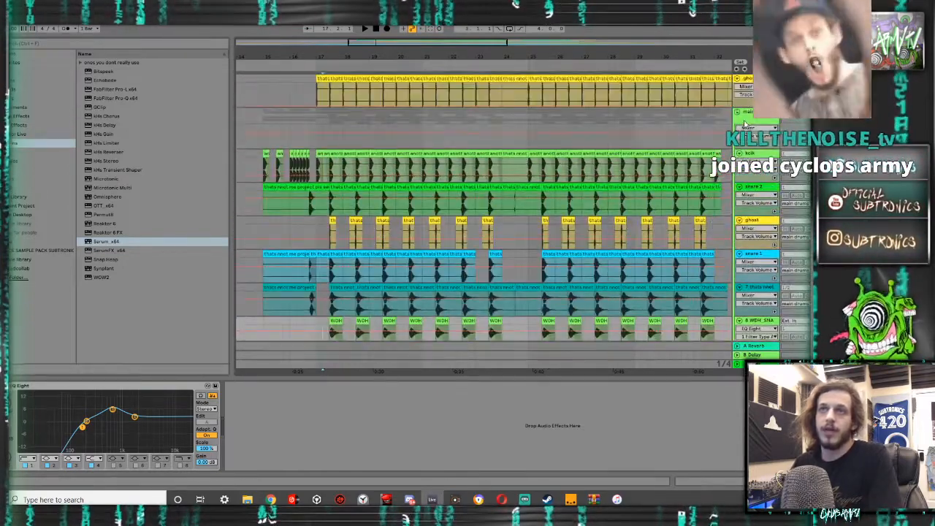
# - Collapse the main drums group and expand the PERCUSSION group
pyautogui.click(738, 128)
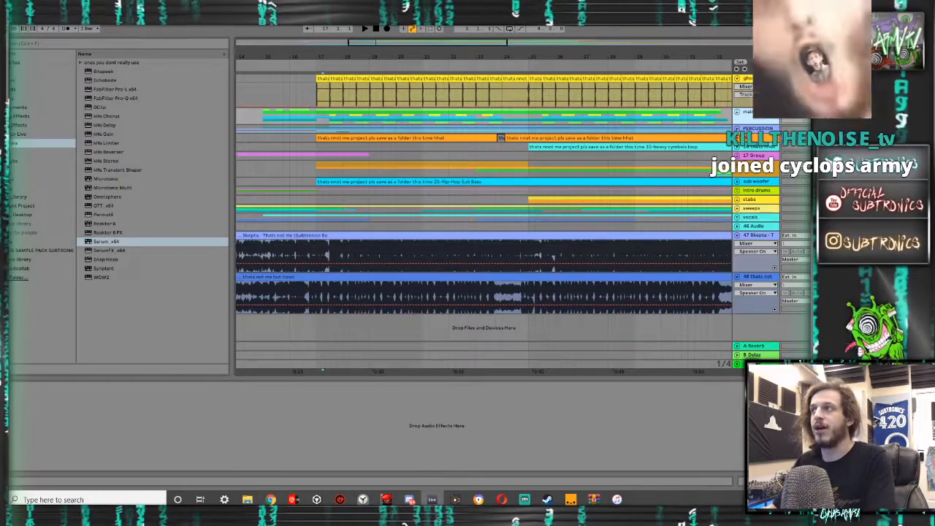
pyautogui.click(738, 128)
pyautogui.scroll(-2, 644, 151)
pyautogui.scroll(2, 643, 150)
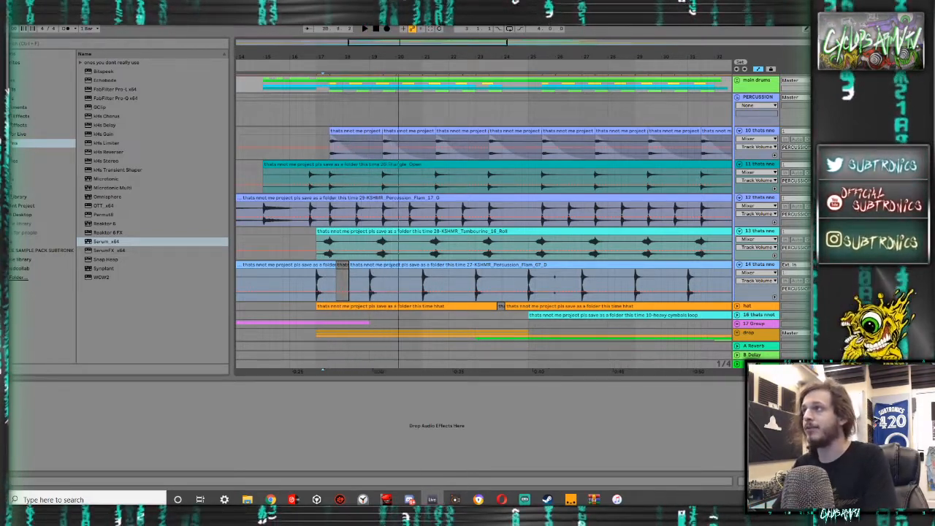
# - Leave full-screen view and play the soloed PERCUSSION group from 17.2.1
pyautogui.press('F11')
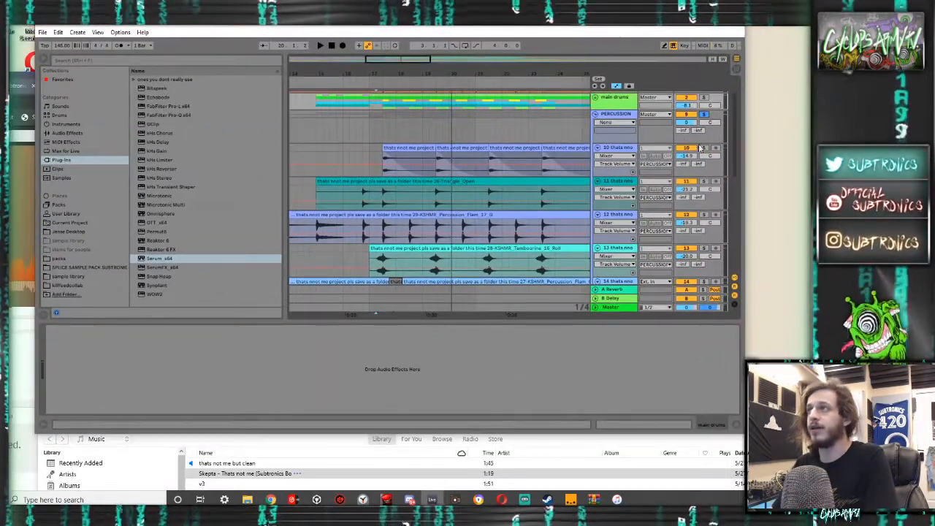
pyautogui.scroll(-2, 547, 204)
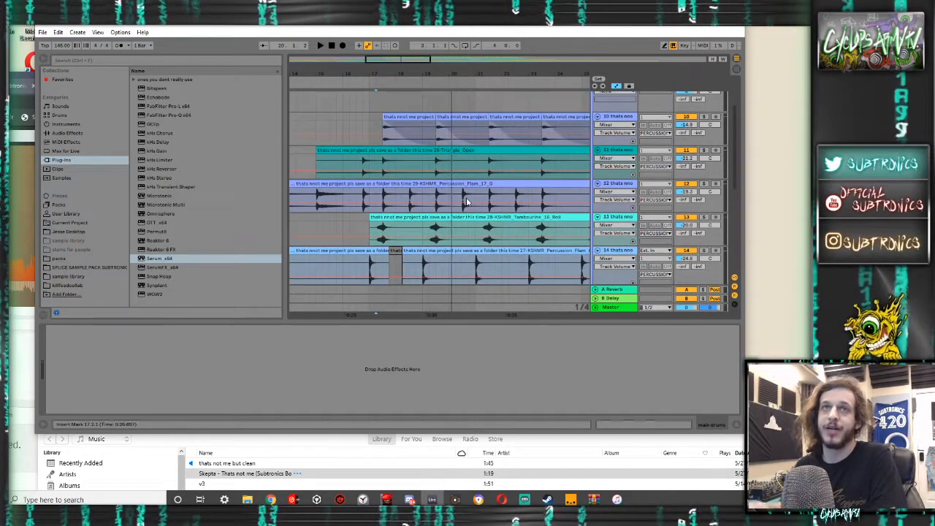
pyautogui.press('space')
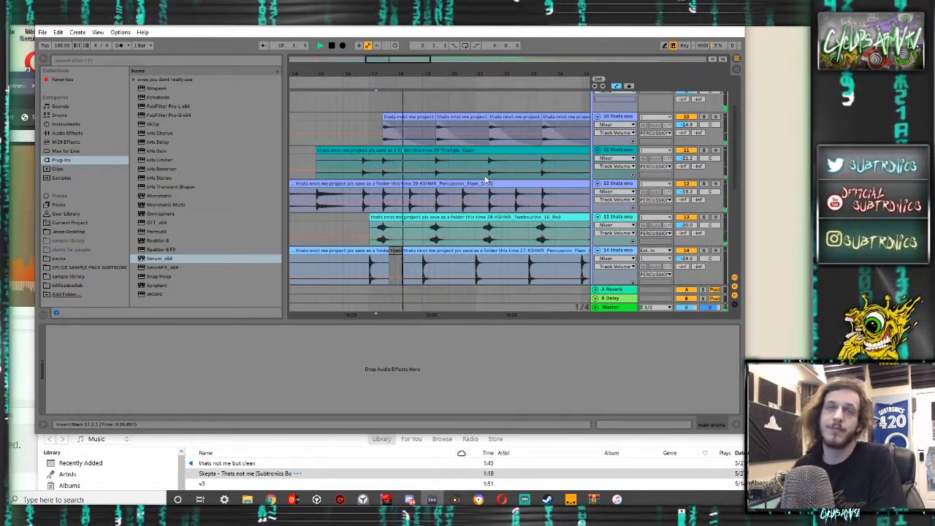
# - Solo and expand the main drums group, and listen to its tracks from 17.2.1
pyautogui.scroll(3, 486, 179)
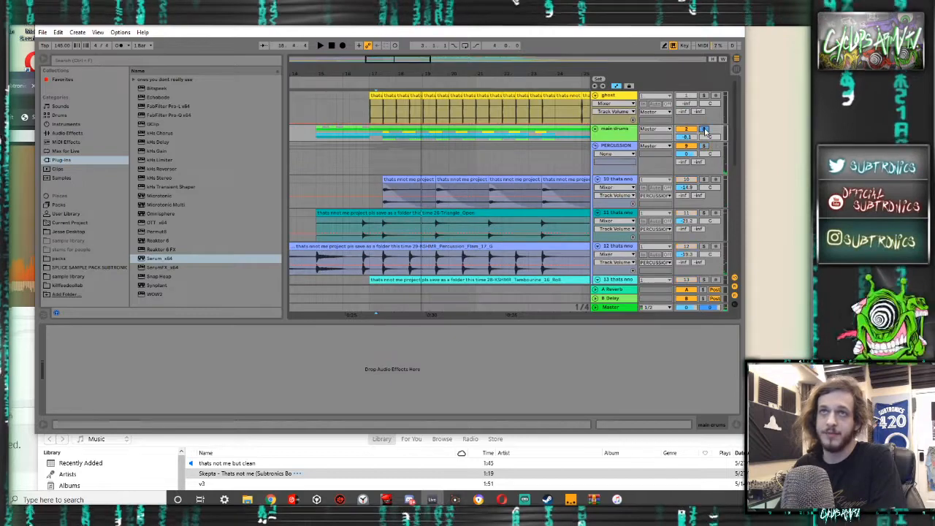
pyautogui.press('space')
pyautogui.click(596, 129)
pyautogui.scroll(-1, 541, 136)
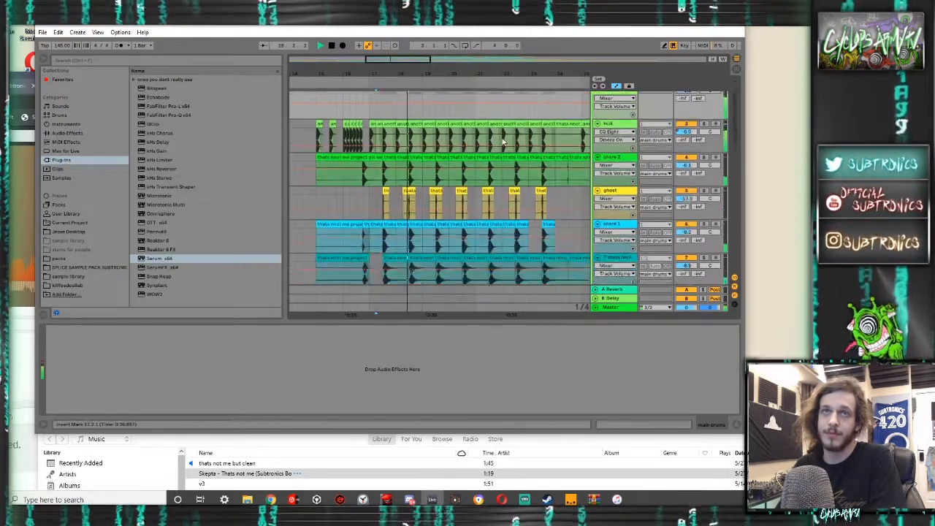
pyautogui.scroll(-2, 499, 141)
pyautogui.scroll(3, 482, 139)
pyautogui.press('space')
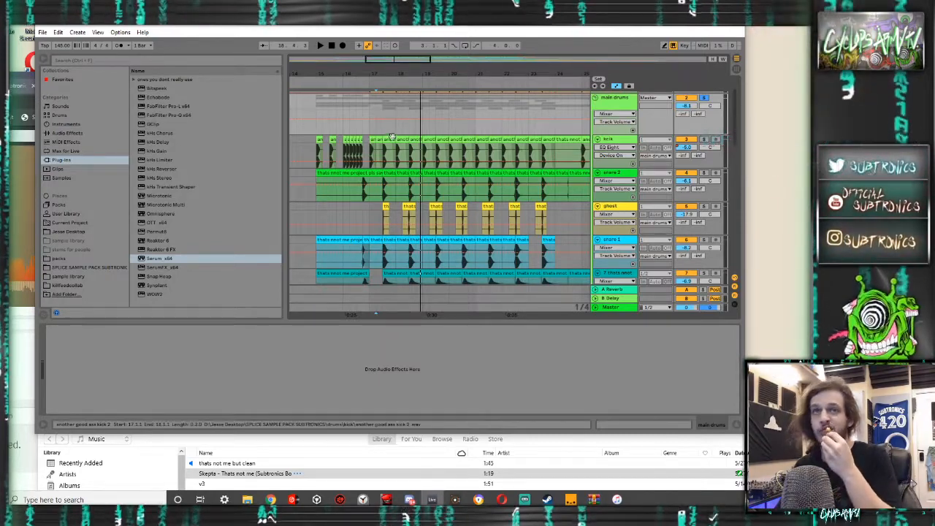
# - Solo the drop group and play it from 17.2.1
pyautogui.scroll(-10, 599, 162)
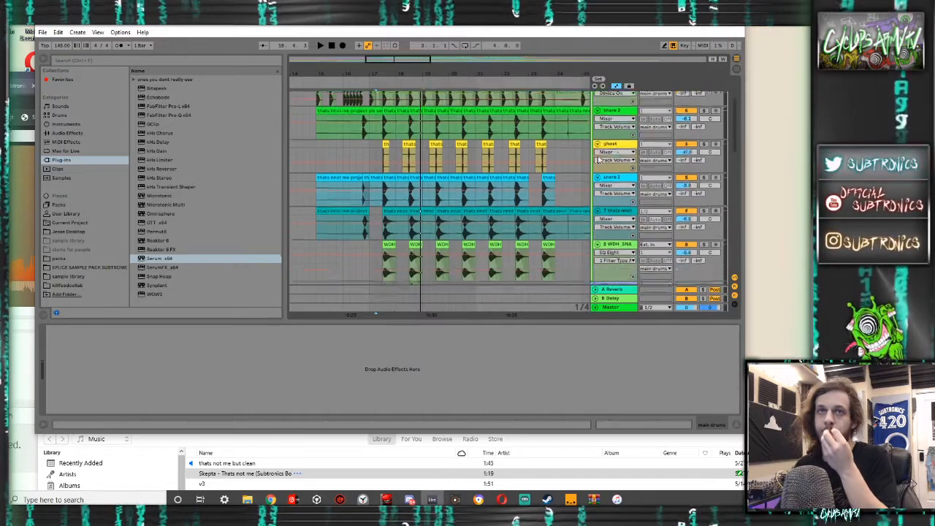
pyautogui.scroll(-4, 598, 159)
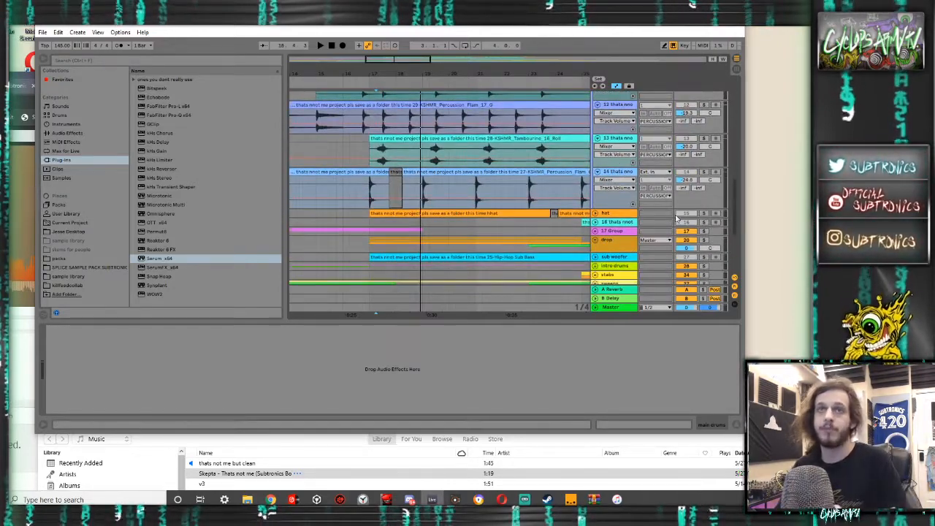
pyautogui.scroll(-2, 677, 225)
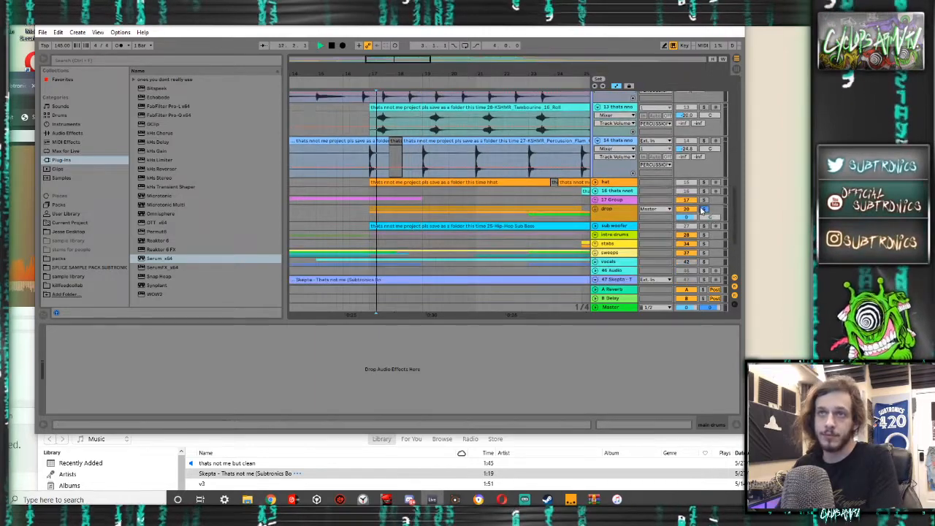
# - Expand the drop group, solo track 23 inside it and listen to it from 17.2.1
pyautogui.click(596, 209)
pyautogui.scroll(-5, 502, 203)
pyautogui.scroll(1, 502, 203)
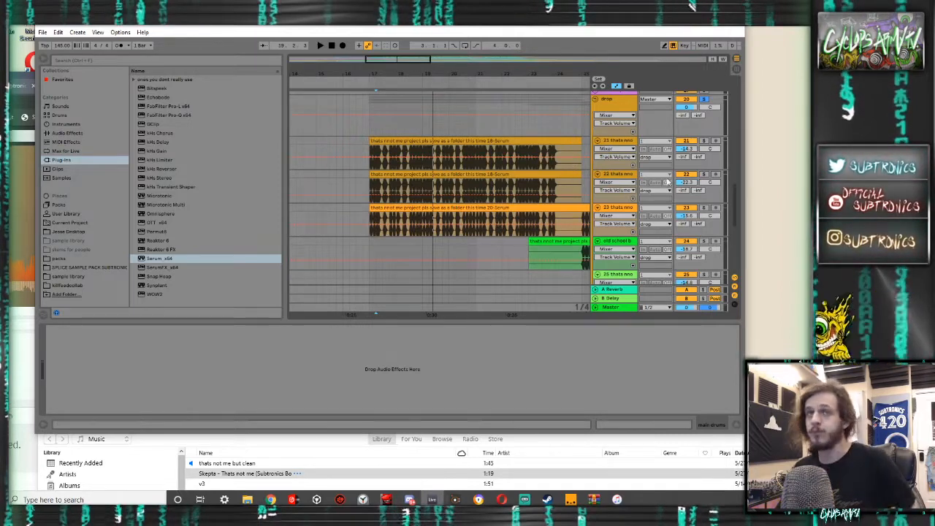
pyautogui.click(705, 209)
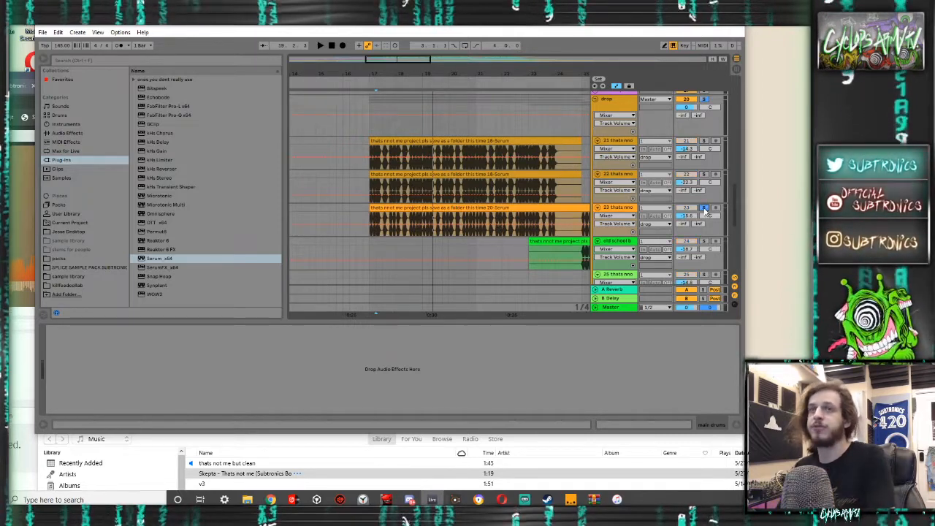
pyautogui.press('space')
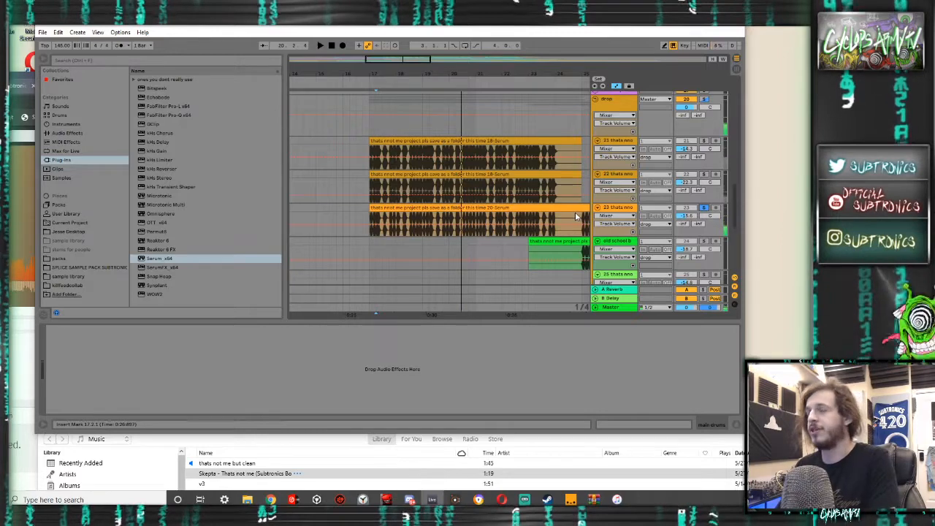
pyautogui.press('space')
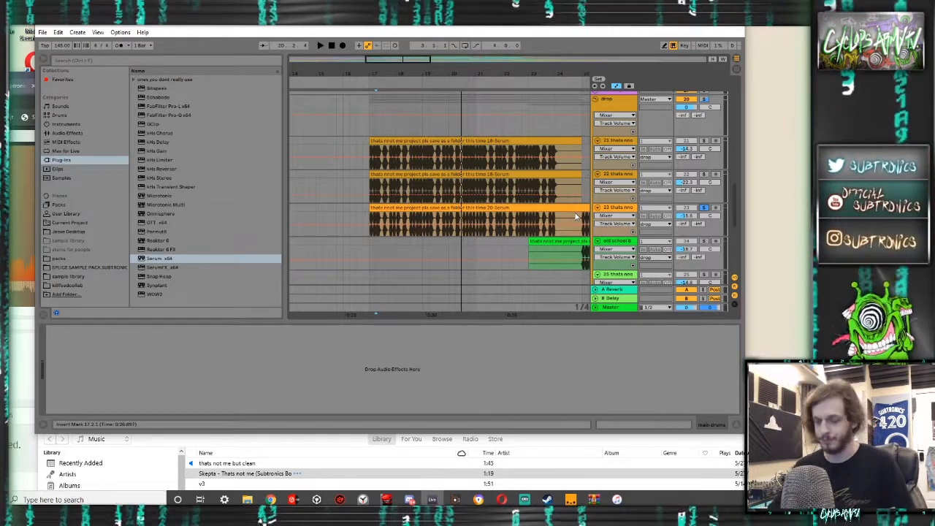
# - Solo track 22 and display its devices, then listen to tracks 21, 22 and 23 soloed together
pyautogui.press('space')
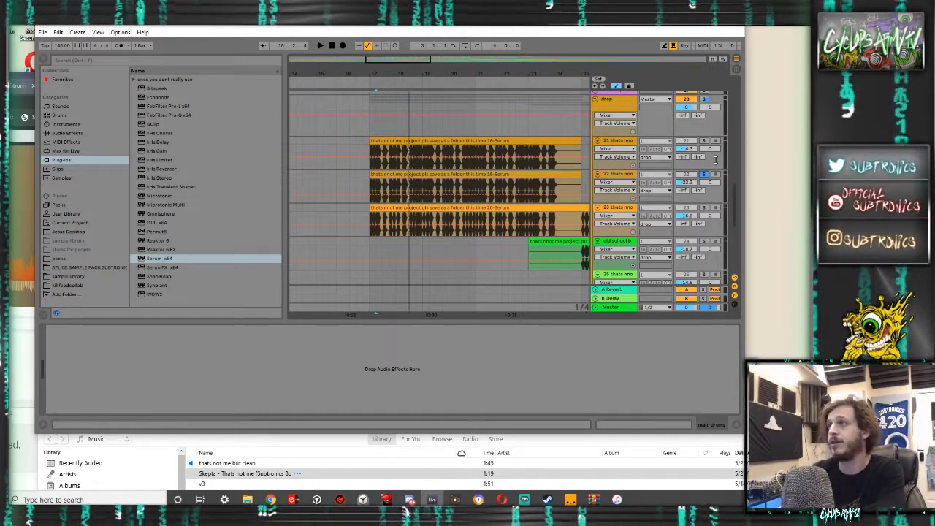
pyautogui.click(618, 175)
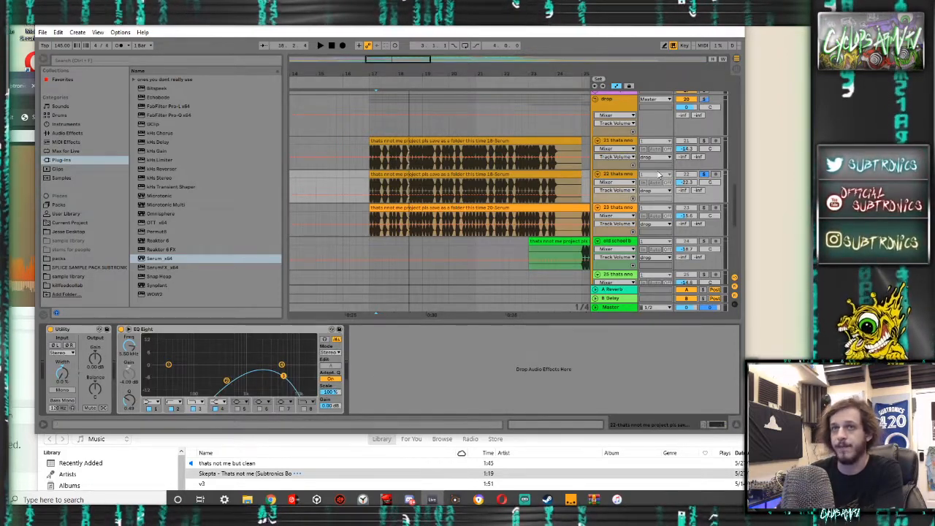
pyautogui.press('space')
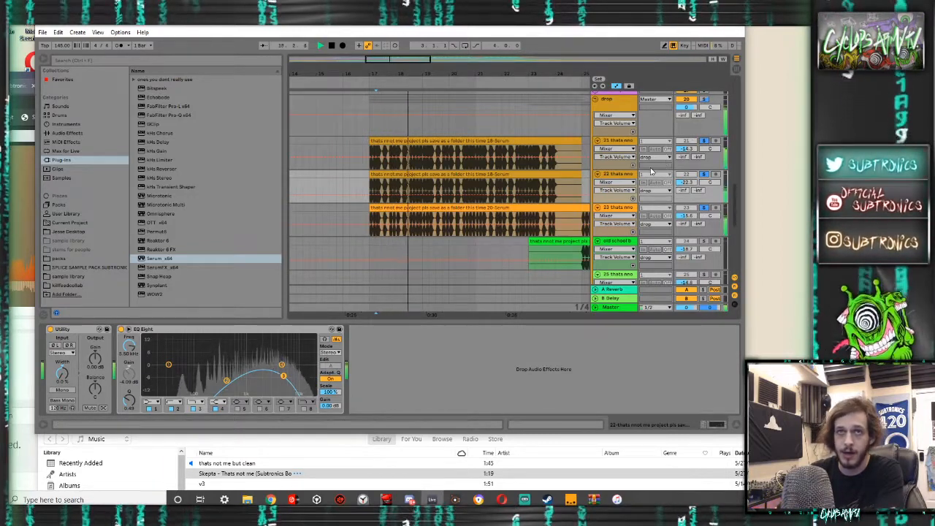
pyautogui.press('space')
pyautogui.scroll(-5, 653, 171)
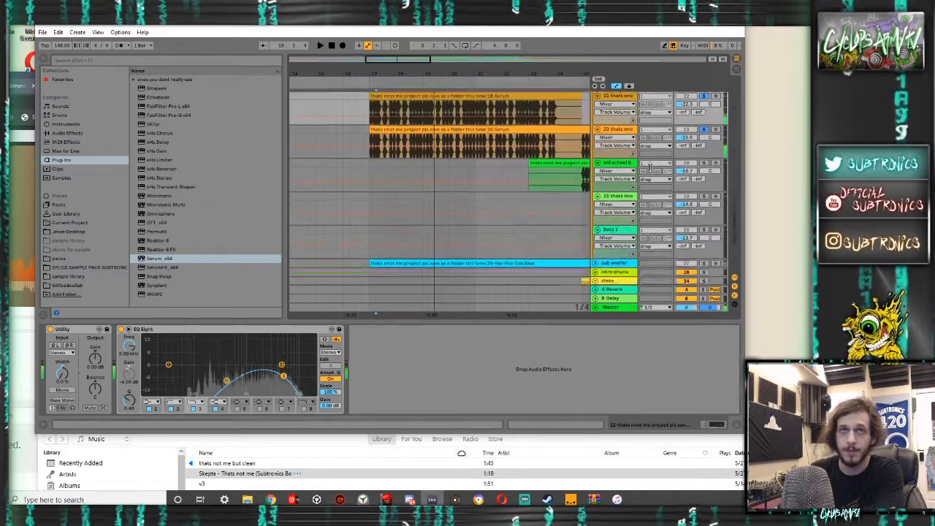
# - Unfold the sub woofer track, solo it and listen to it on its own
pyautogui.click(595, 201)
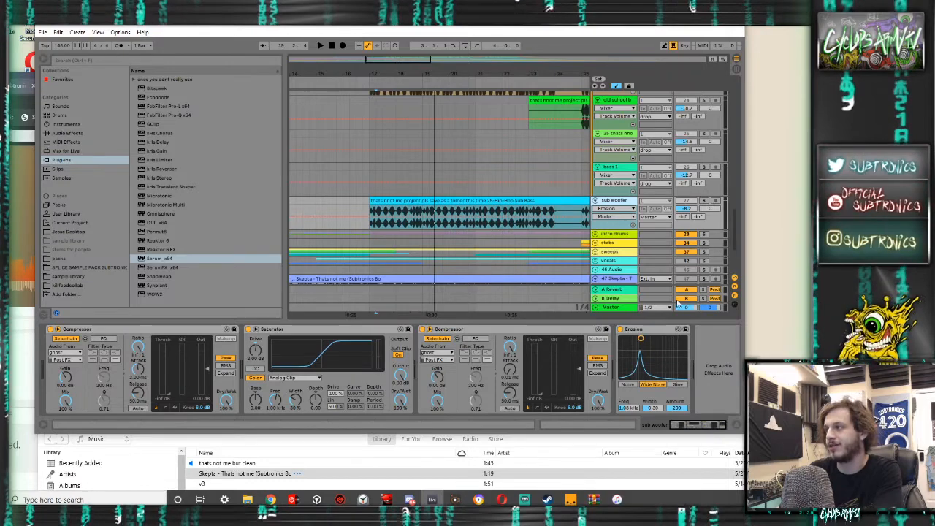
pyautogui.press('space')
pyautogui.scroll(2, 648, 287)
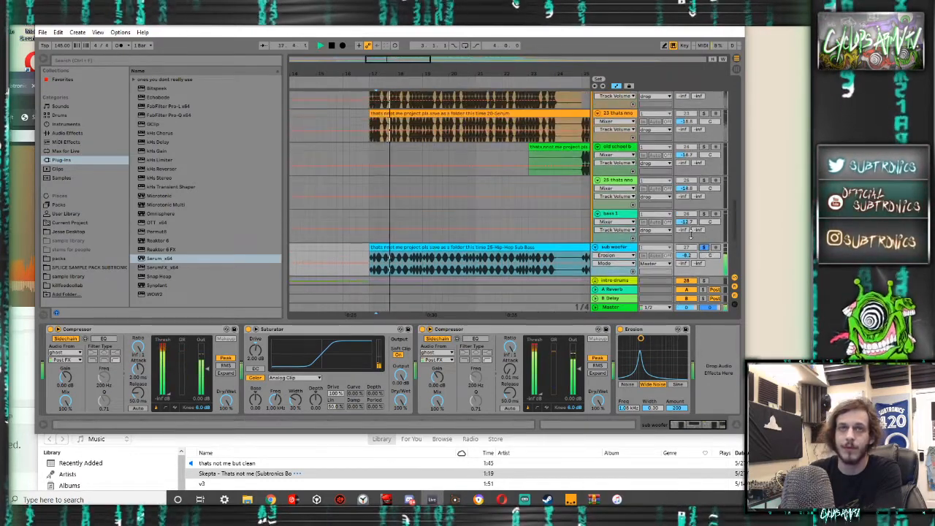
pyautogui.scroll(-1, 646, 267)
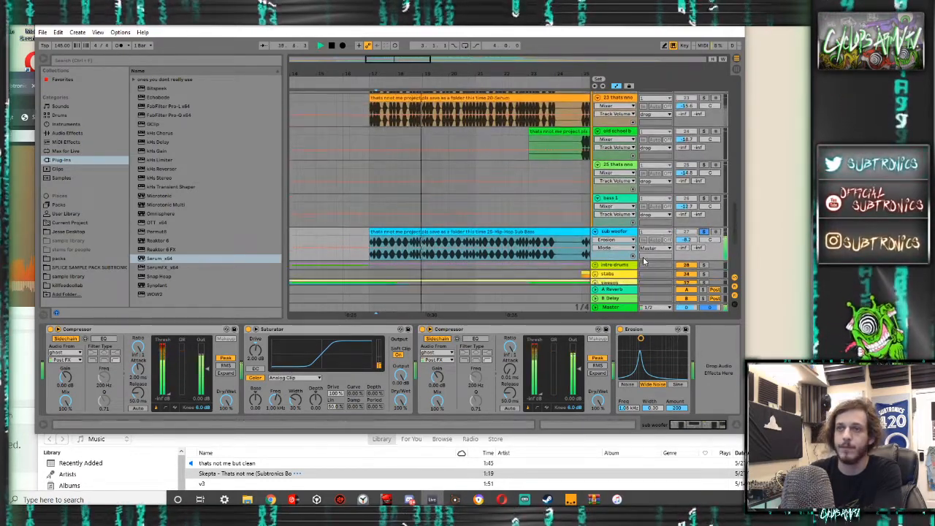
pyautogui.scroll(5, 646, 254)
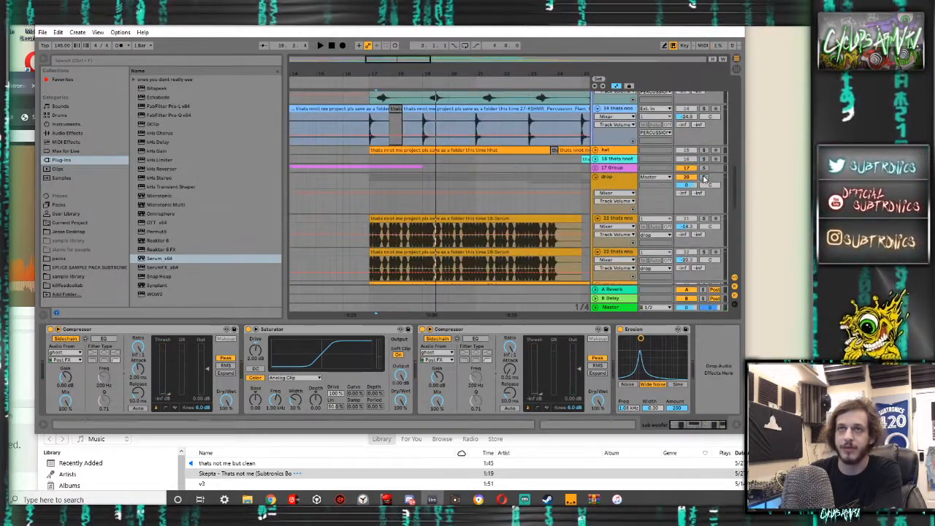
# - Listen to the drop group together with the soloed sub woofer track
pyautogui.press('space')
pyautogui.scroll(-8, 647, 192)
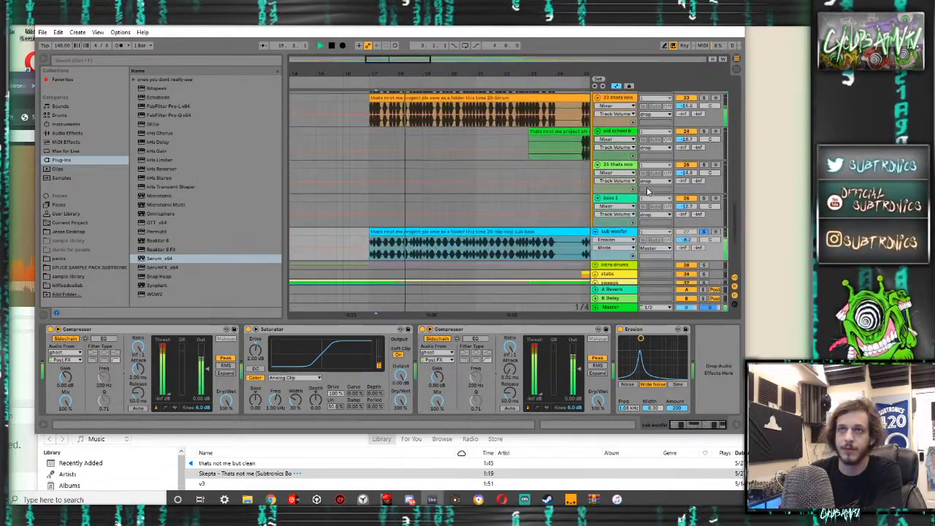
pyautogui.scroll(-4, 647, 193)
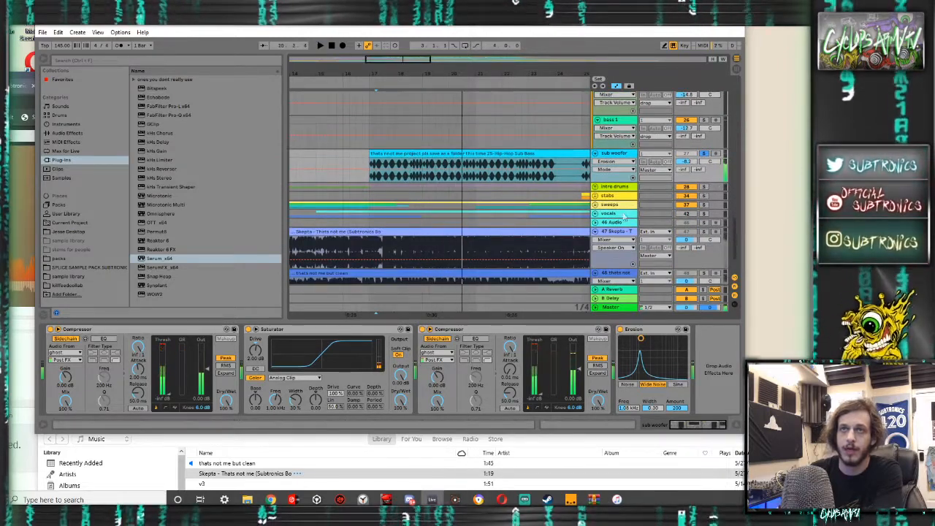
# - Solo the vocals group and listen to it in the drop and from the start of the arrangement
pyautogui.click(692, 214)
pyautogui.press('space')
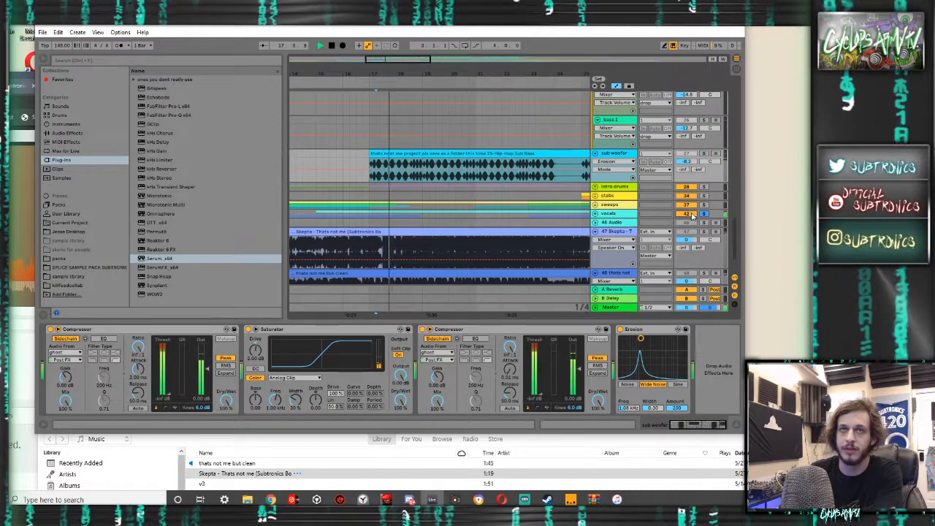
pyautogui.press('space')
pyautogui.scroll(-3, 351, 167)
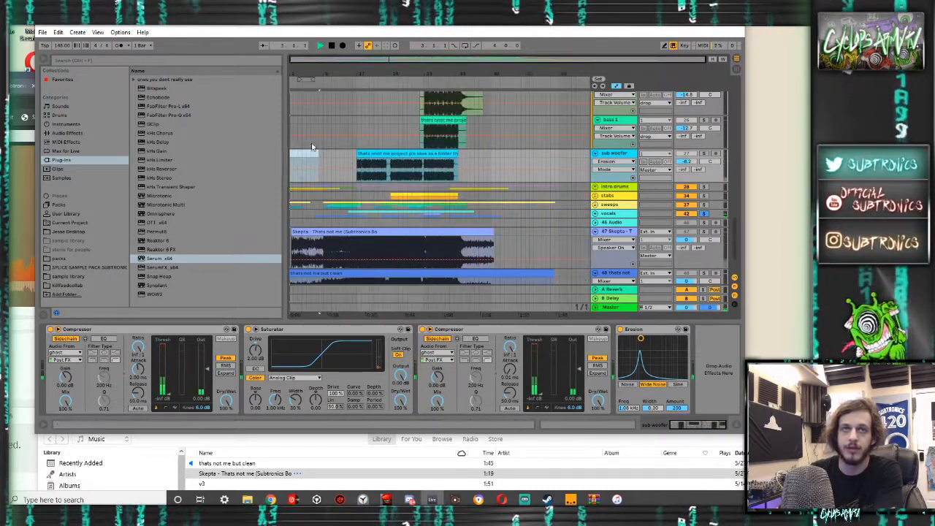
# - Unsolo the vocals group, fold reference tracks 47 and 48, and play the full mix
pyautogui.click(703, 213)
pyautogui.scroll(-2, 661, 208)
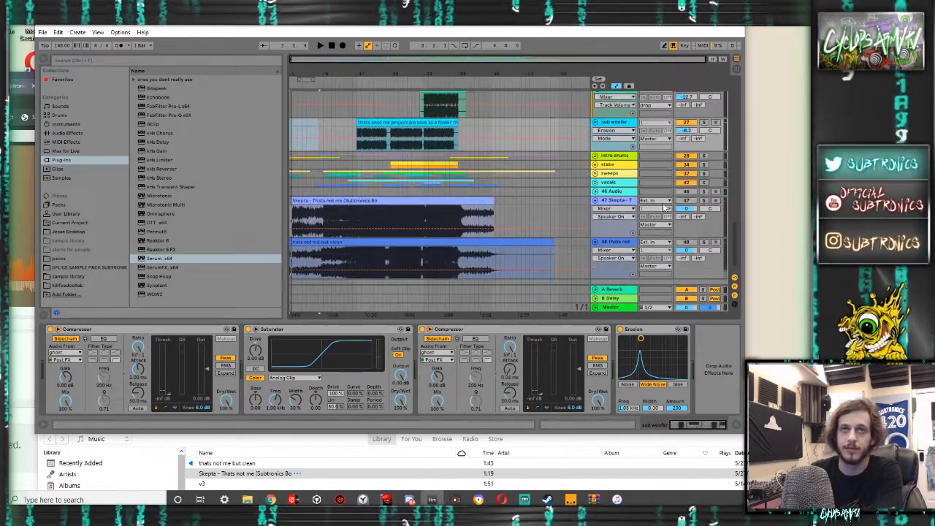
pyautogui.press('space')
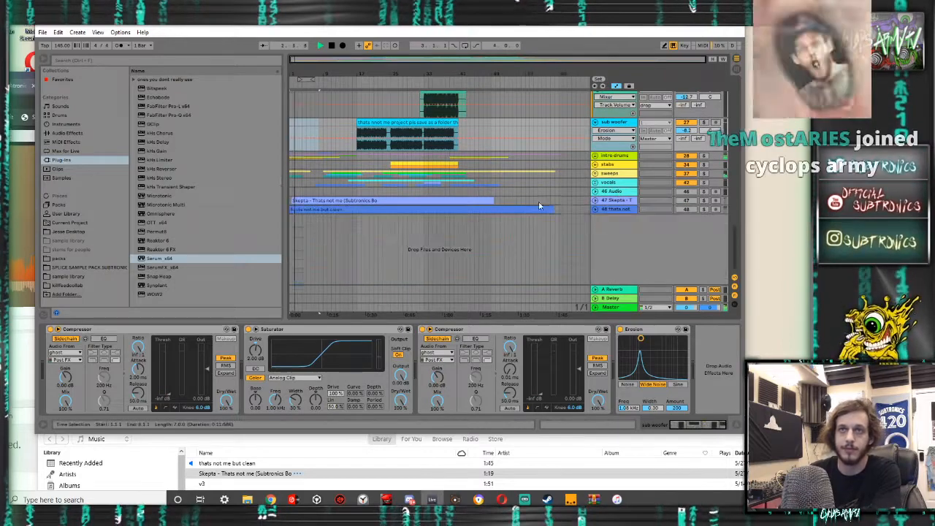
# - Expand the vocals group and play the full arrangement from 9.1.1
pyautogui.scroll(5, 680, 146)
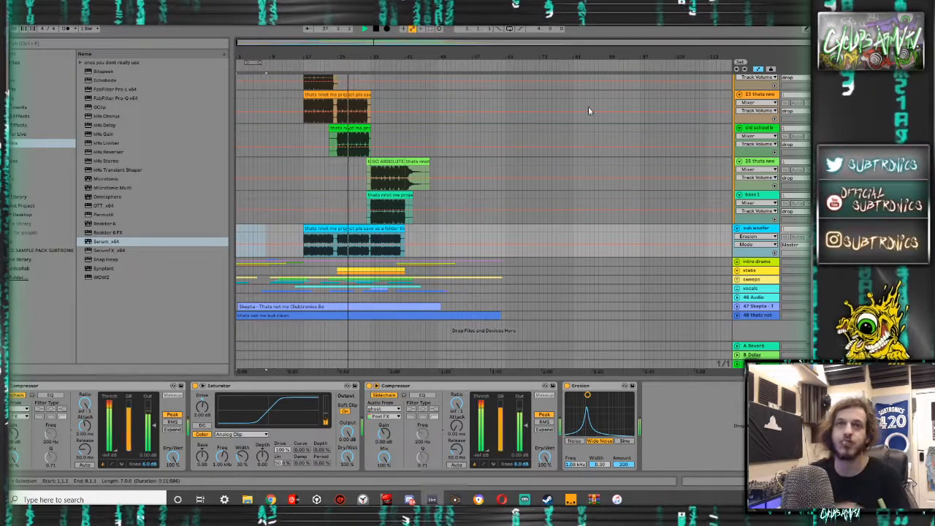
pyautogui.click(738, 289)
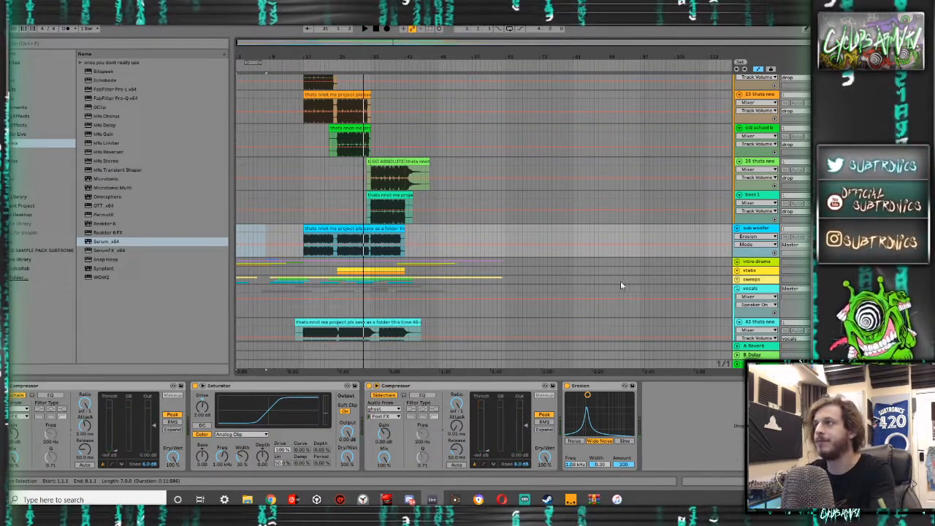
pyautogui.click(270, 232)
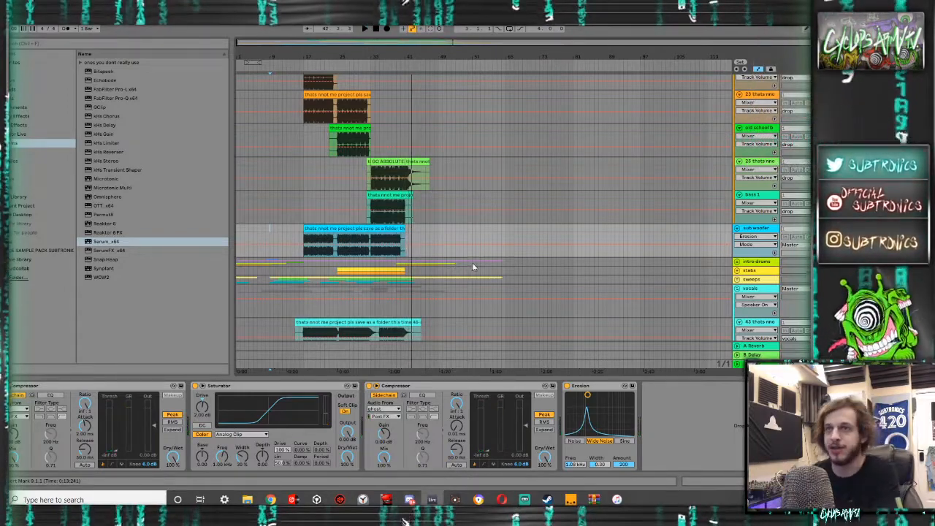
# - Select the Master track to display its effect chain
pyautogui.scroll(-3, 526, 286)
pyautogui.click(756, 363)
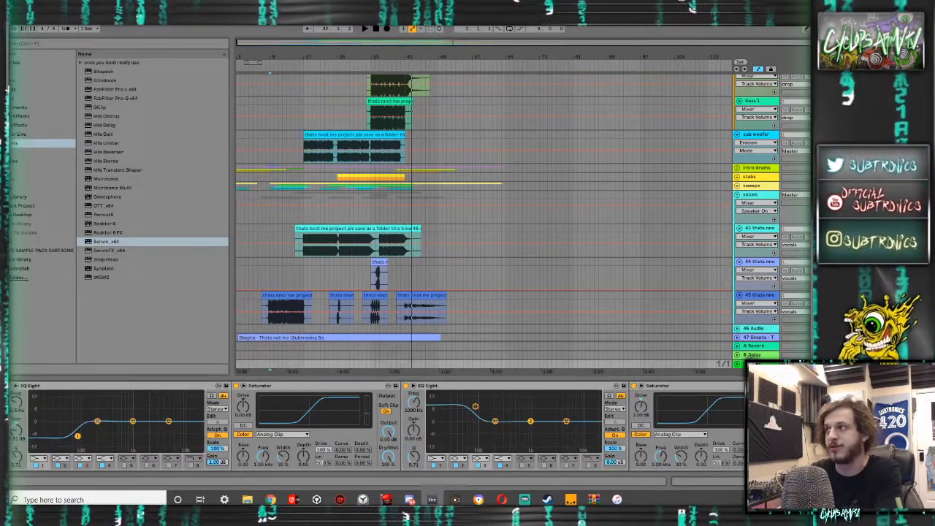
pyautogui.scroll(5, 695, 223)
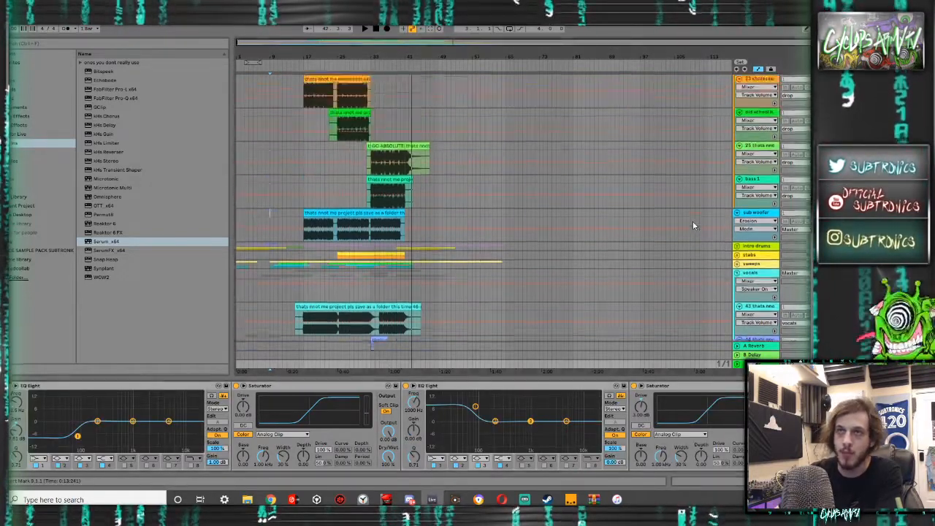
# - Play the drop from 17.1.1 and check the track levels in the Session View mixer, then return to the arrangement
pyautogui.press('Tab')
pyautogui.press('Tab')
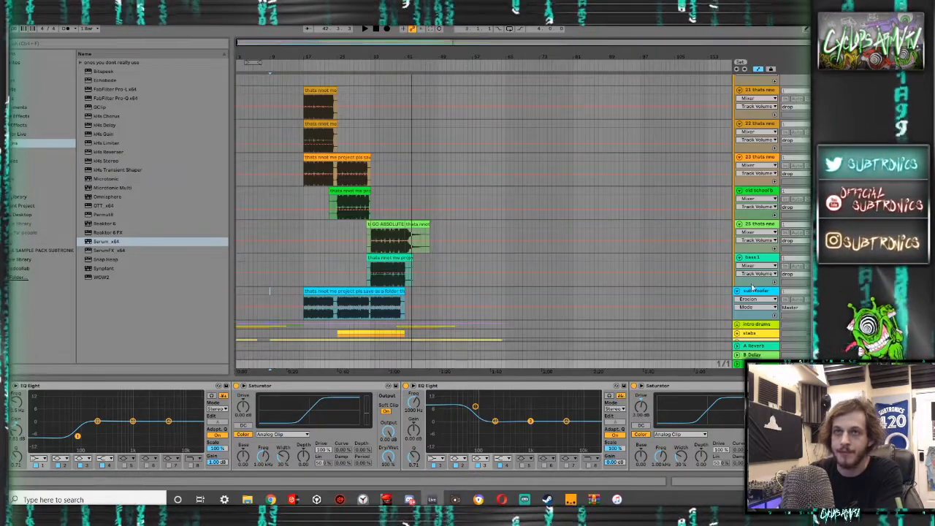
pyautogui.press('Tab')
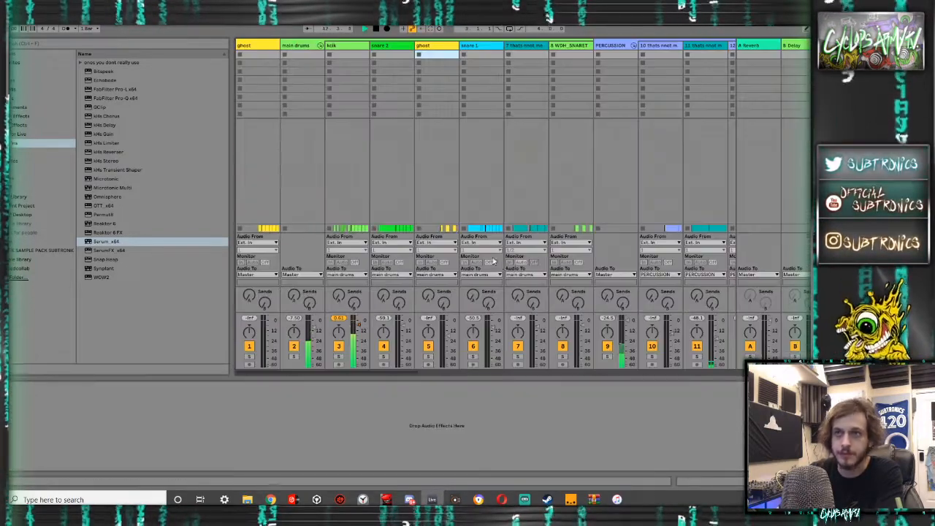
pyautogui.press('Tab')
pyautogui.press('Tab')
pyautogui.press('Tab')
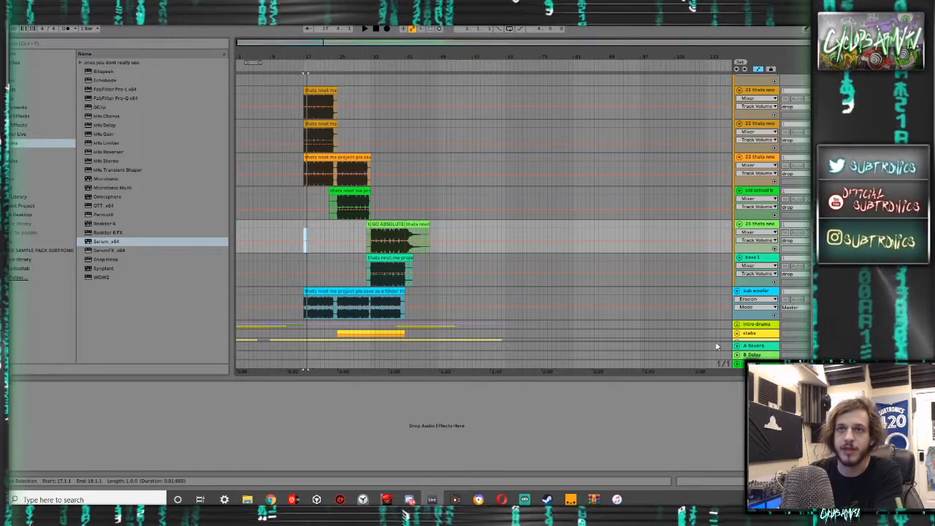
# - Bypass the Master track's effects and play the drop while checking the levels in the Session View mixer
pyautogui.click(754, 364)
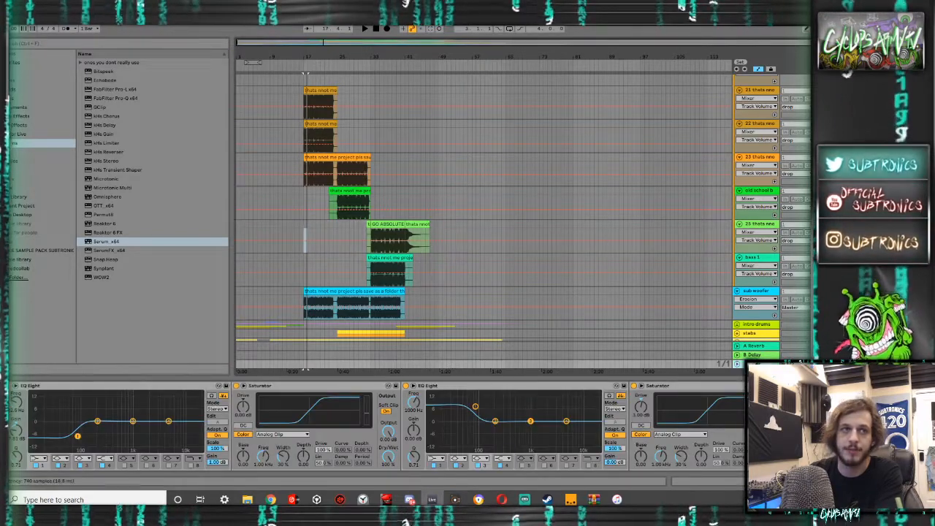
pyautogui.press('Tab')
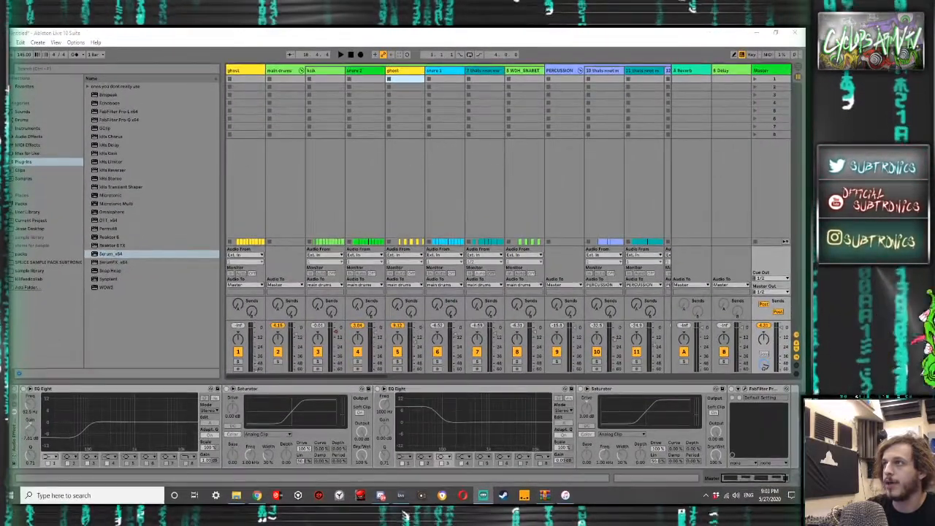
pyautogui.click(578, 216)
pyautogui.press('space')
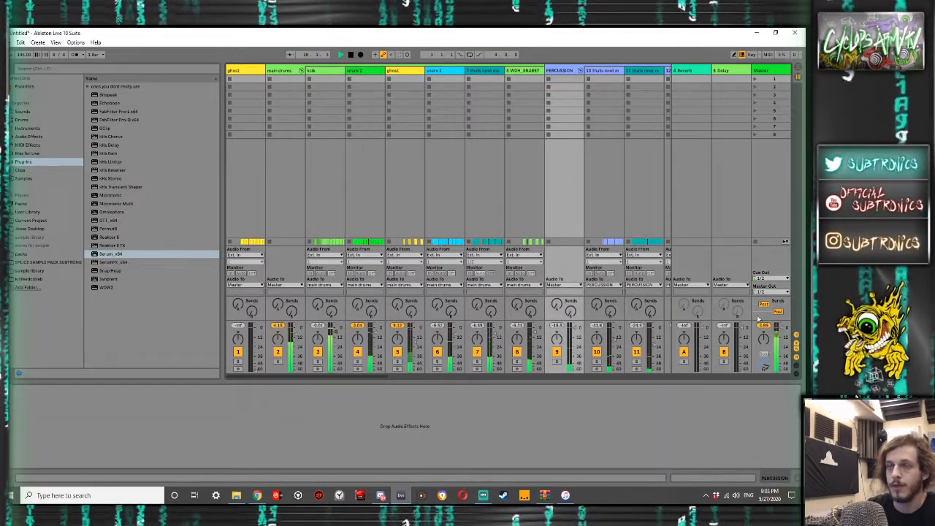
pyautogui.press('space')
pyautogui.press('Tab')
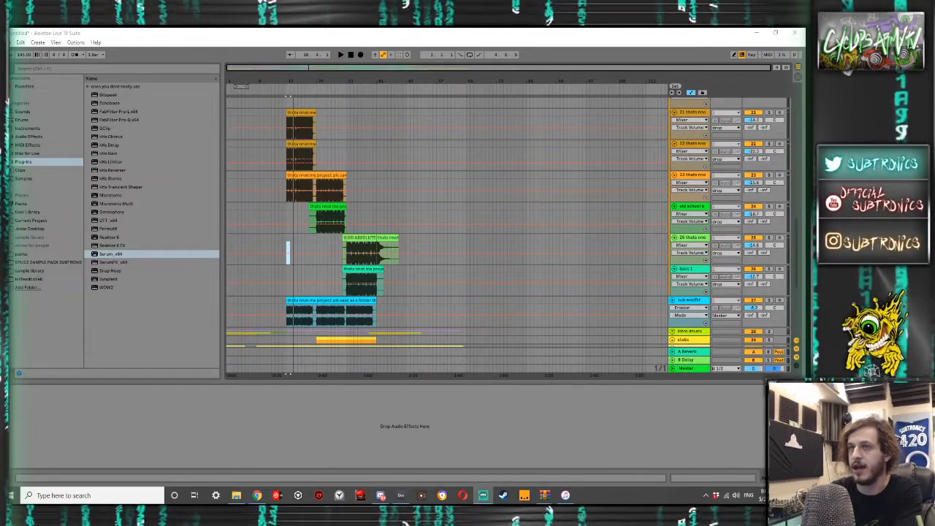
# - Switch the Master track's effects back on and play the drop in the arrangement
pyautogui.click(683, 368)
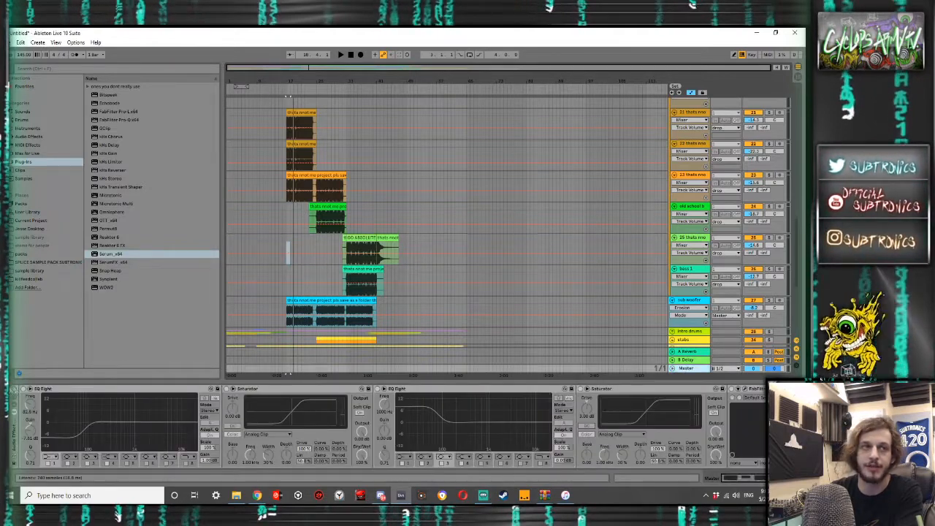
pyautogui.press('space')
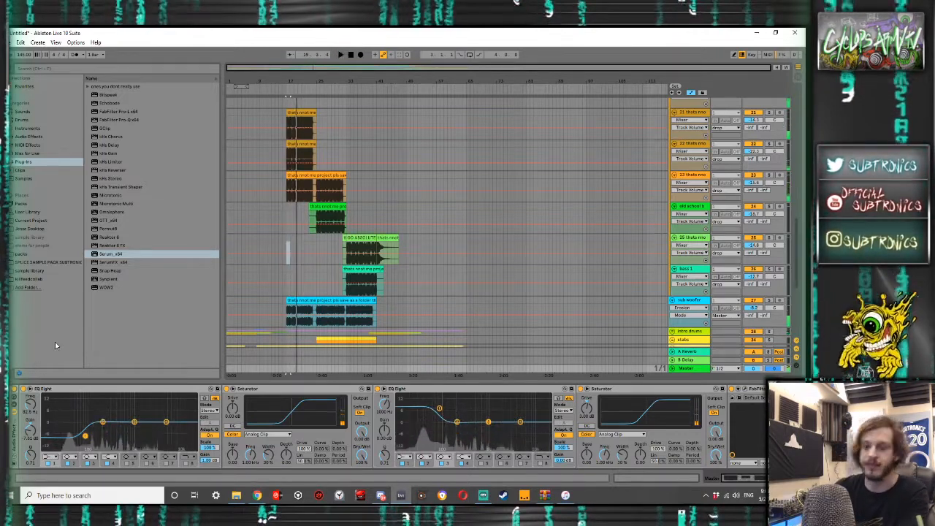
pyautogui.press('space')
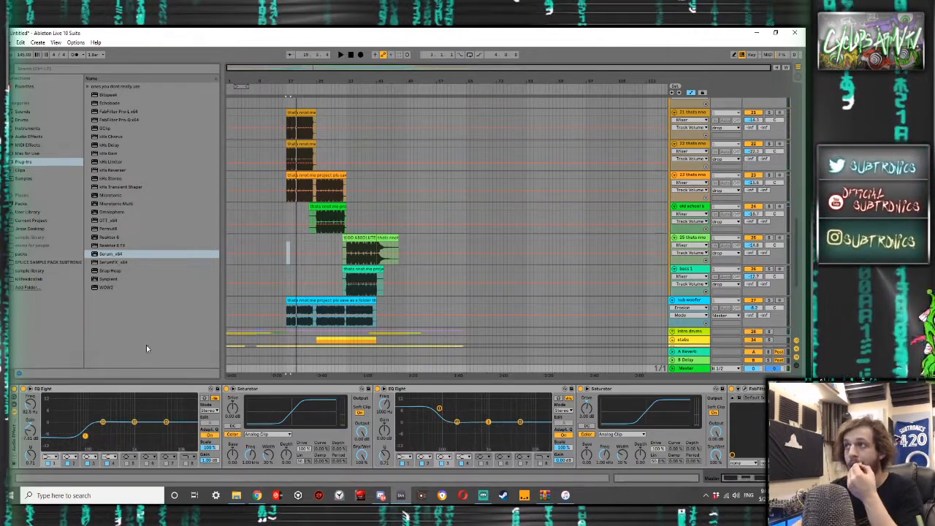
# - Fold the main drums, PERCUSSION, drop and vocals groups to compact the arrangement
pyautogui.click(313, 301)
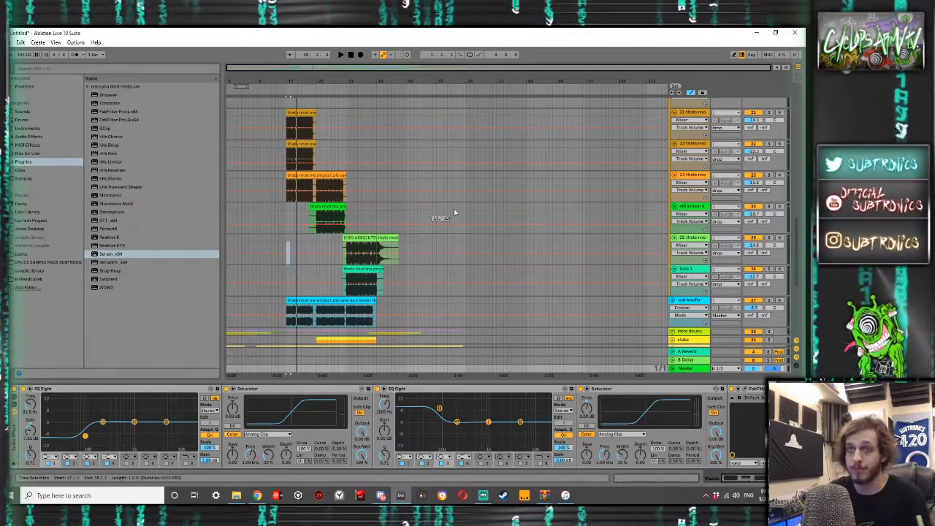
pyautogui.scroll(15, 454, 213)
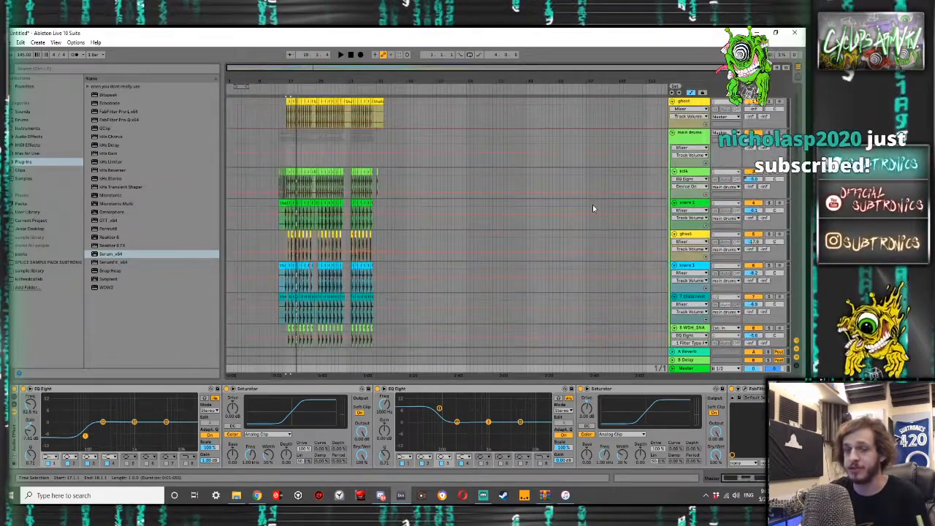
pyautogui.click(673, 133)
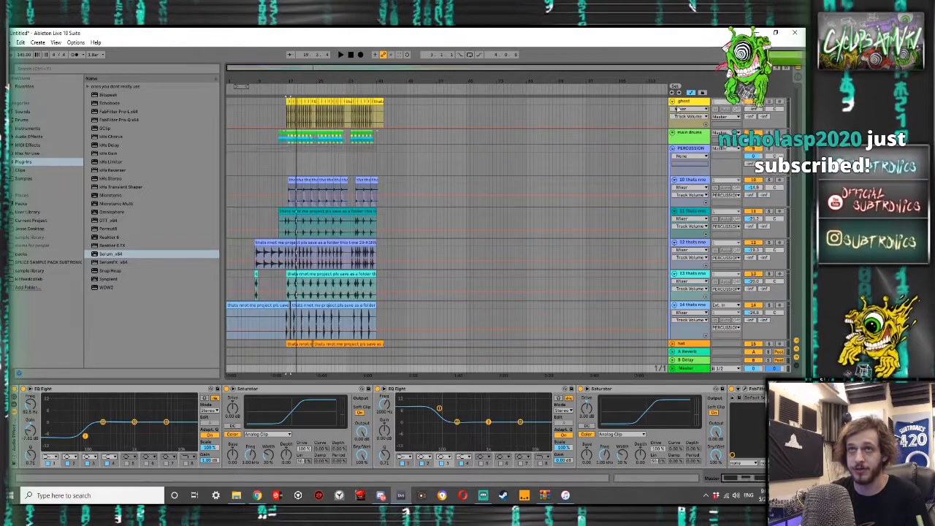
pyautogui.click(672, 148)
pyautogui.click(673, 159)
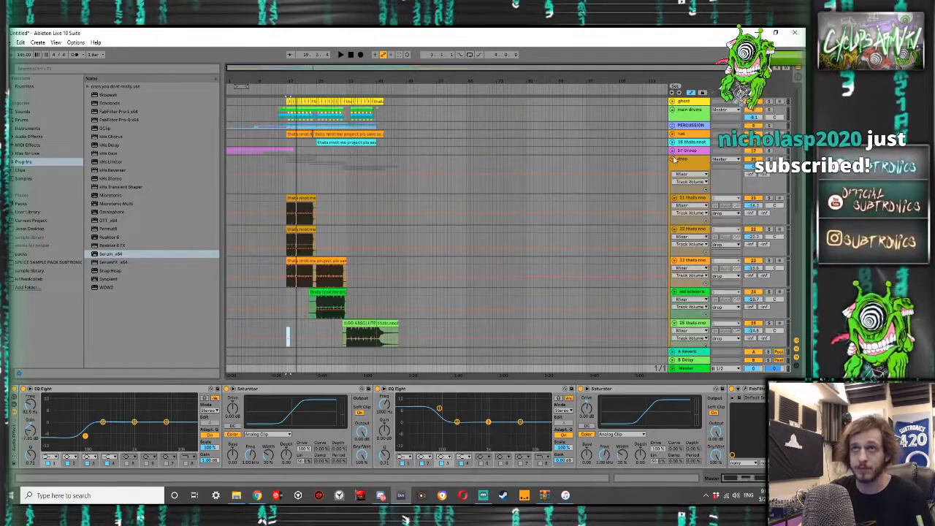
pyautogui.click(673, 159)
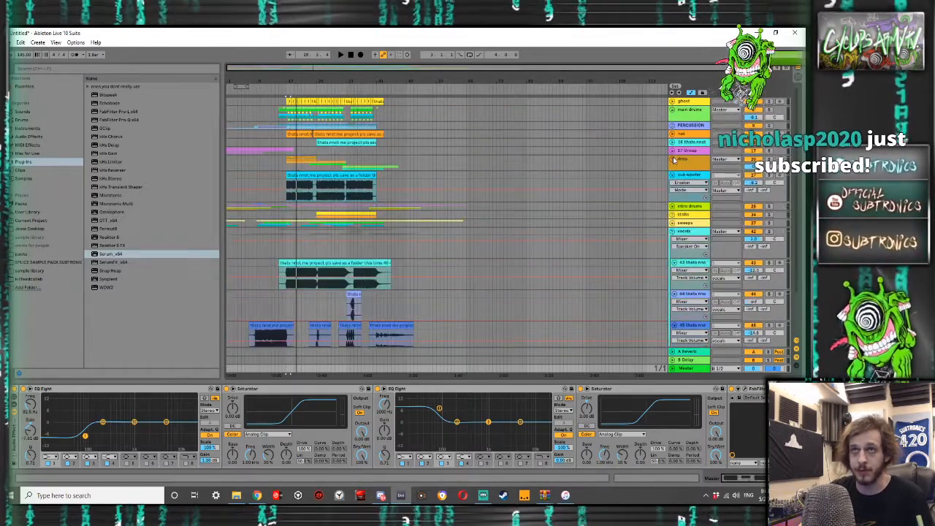
pyautogui.click(673, 232)
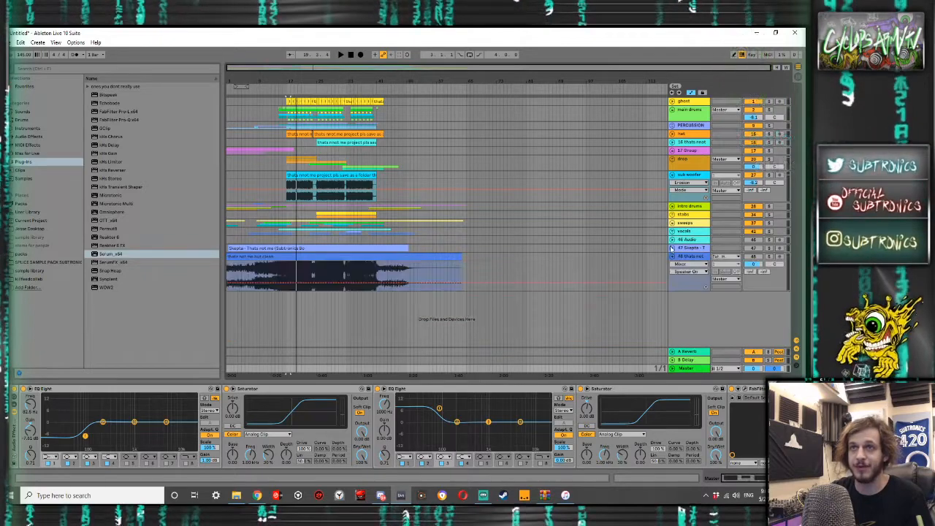
# - Unfold the Skepta reference track, turn off warping on its clip and move the clip to start at 1.1.1
pyautogui.click(672, 248)
pyautogui.doubleClick(366, 249)
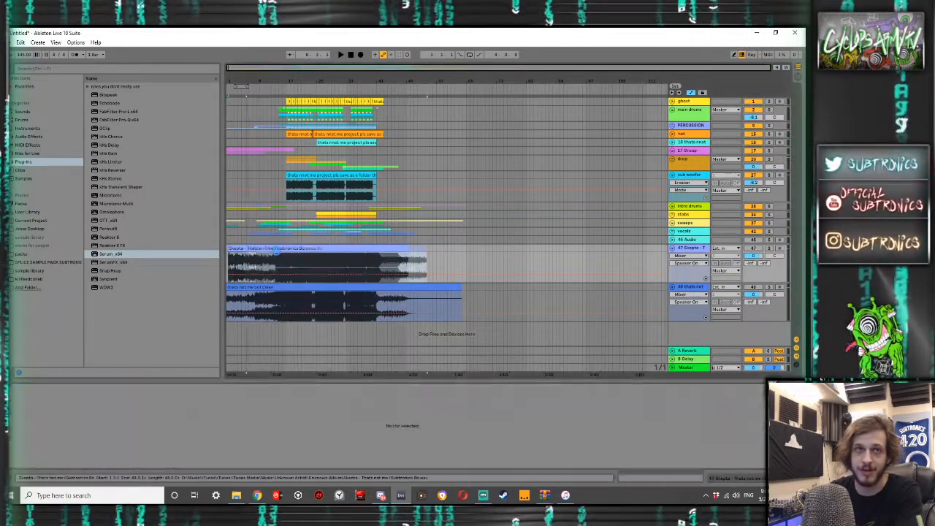
pyautogui.moveTo(257, 249); pyautogui.dragTo(276, 249)
pyautogui.click(91, 396)
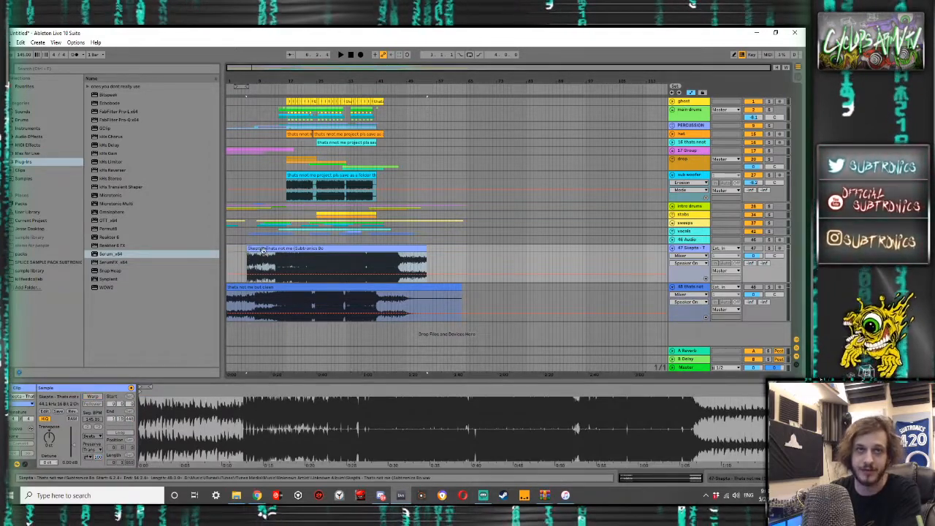
pyautogui.moveTo(263, 250); pyautogui.dragTo(243, 250)
# - Turn off warping on the "thats not me but clean" clip and align its start with the Skepta clip at 1.1.1
pyautogui.click(93, 397)
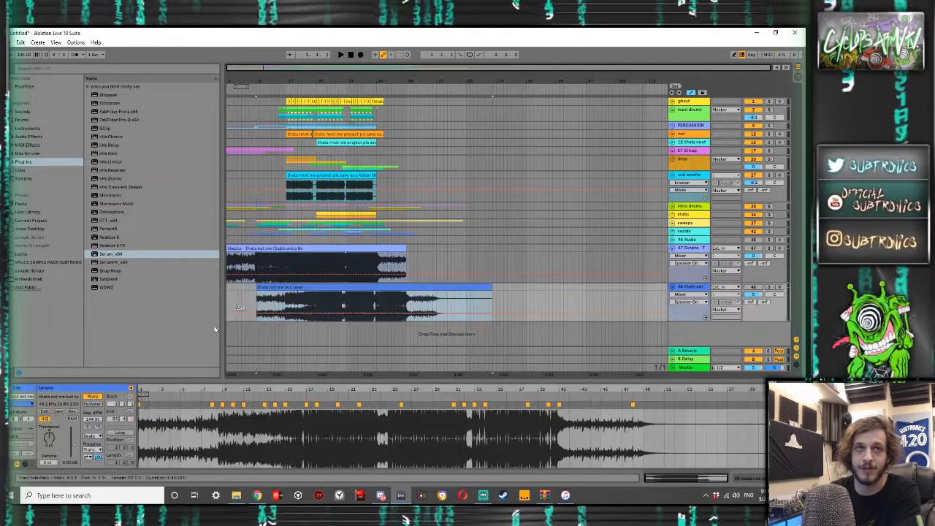
pyautogui.click(92, 397)
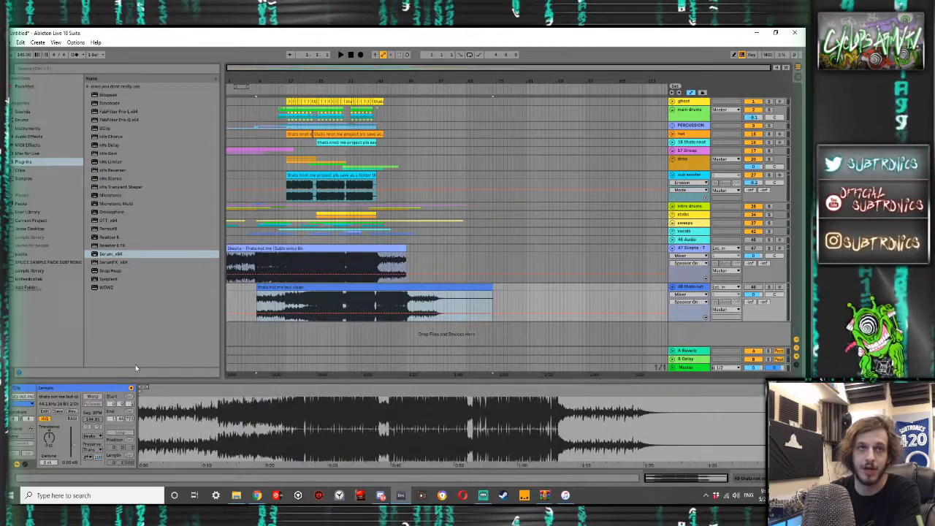
pyautogui.click(273, 297)
pyautogui.moveTo(280, 288); pyautogui.dragTo(250, 288)
pyautogui.scroll(6, 250, 288)
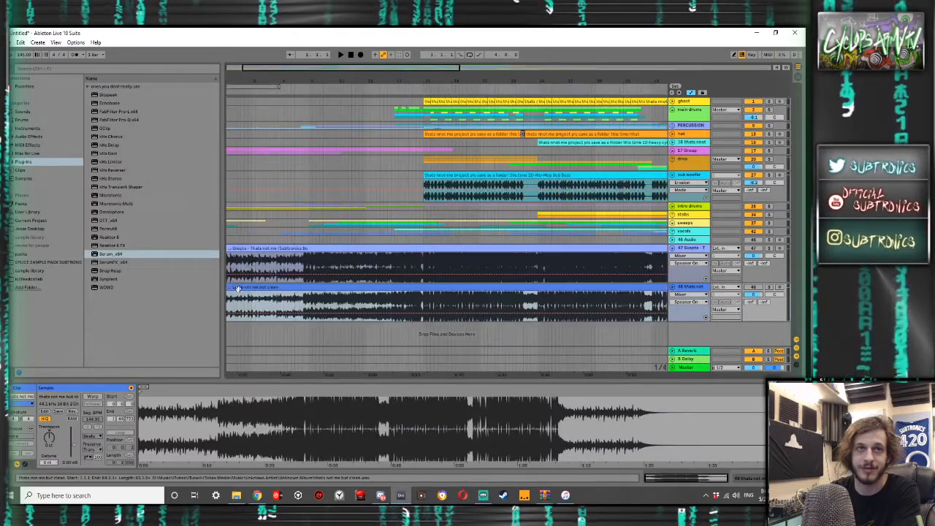
pyautogui.scroll(-8, 290, 285)
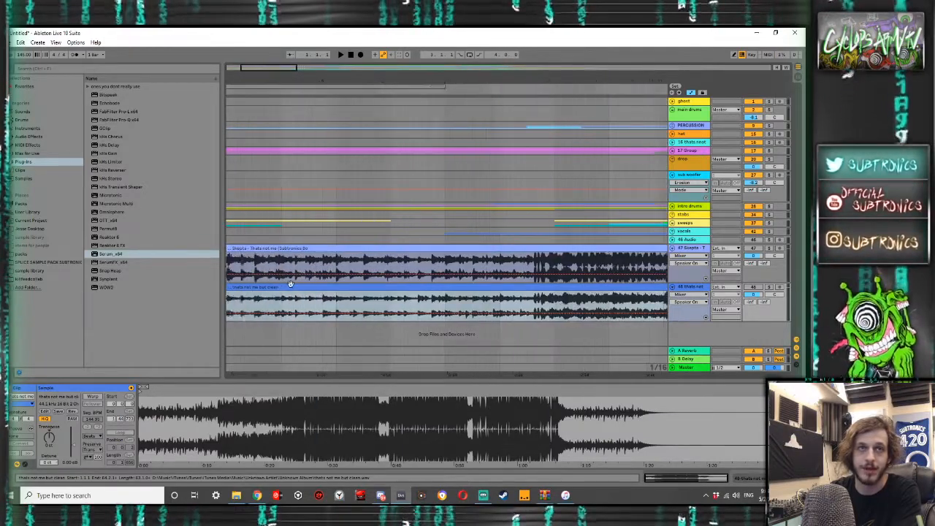
# - Play the soloed Skepta track from the beginning with the Master track's effects bypassed
pyautogui.click(277, 248)
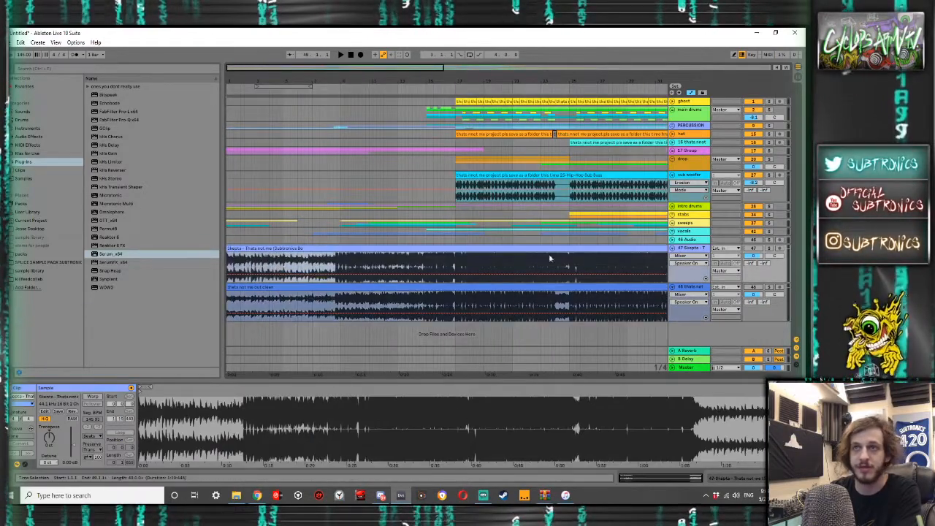
pyautogui.click(770, 248)
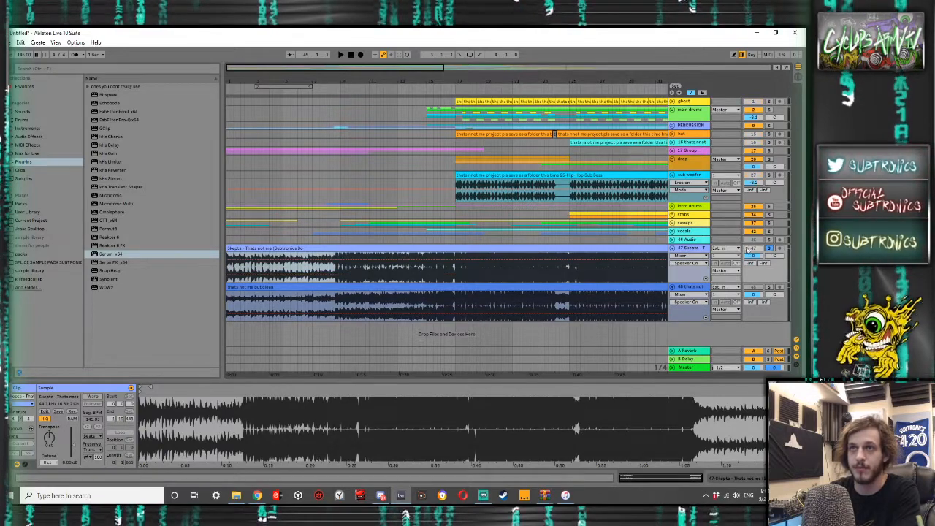
pyautogui.doubleClick(681, 367)
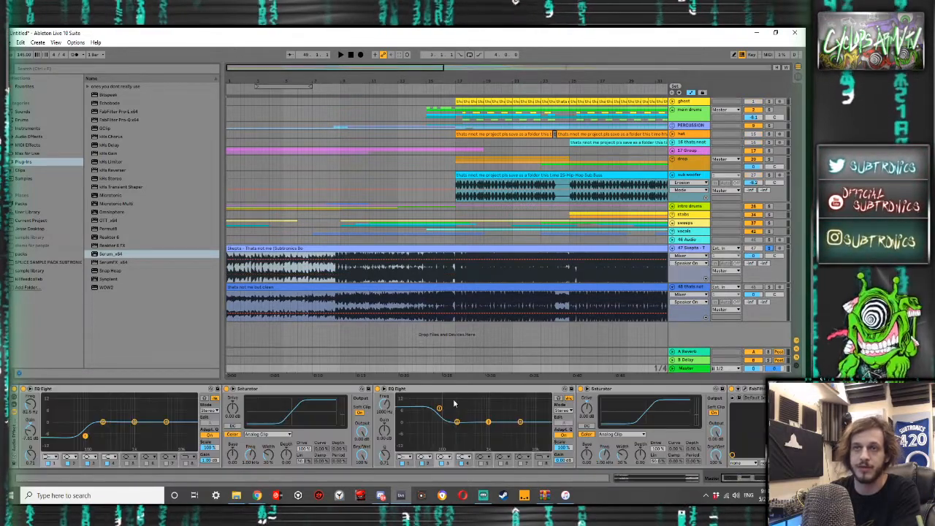
pyautogui.click(15, 390)
pyautogui.press('space')
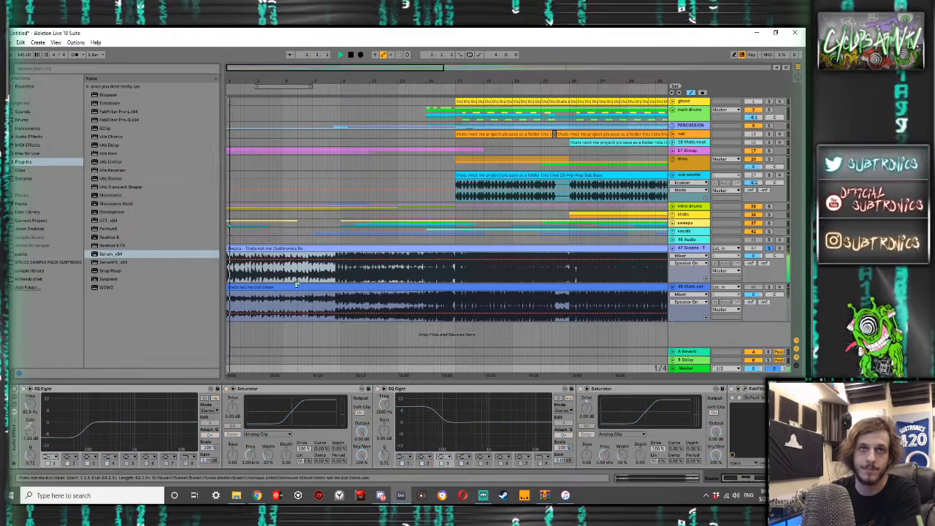
# - Play the Skepta bounce around the drop, then solo the "thats not me but clean" track and play it from 17.1.1 for comparison
pyautogui.click(448, 274)
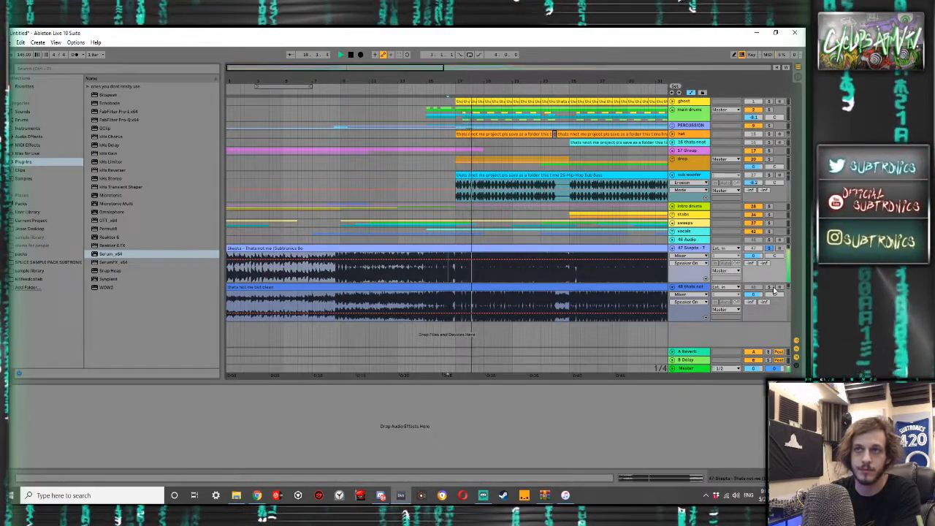
pyautogui.click(690, 286)
pyautogui.press('space')
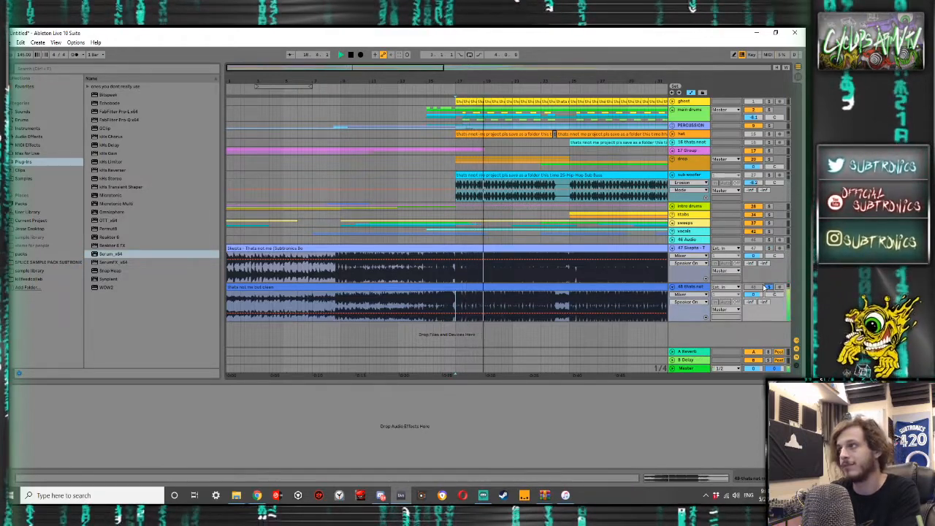
pyautogui.press('space')
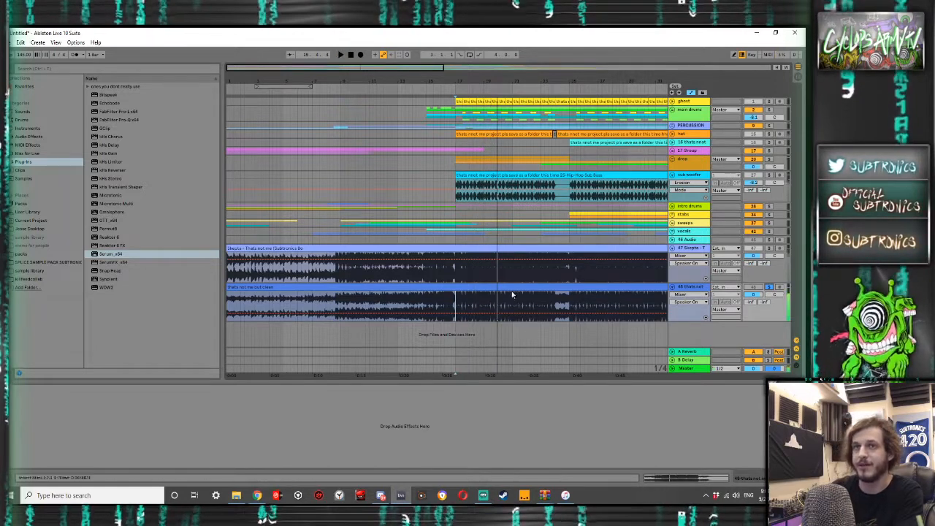
# - Compare the drop waveforms by highlighting 16.4.1 to 20.4.1 on the clean bounce and 17.1.1 to 22.1.1 on the Skepta bounce
pyautogui.moveTo(471, 309); pyautogui.dragTo(488, 301)
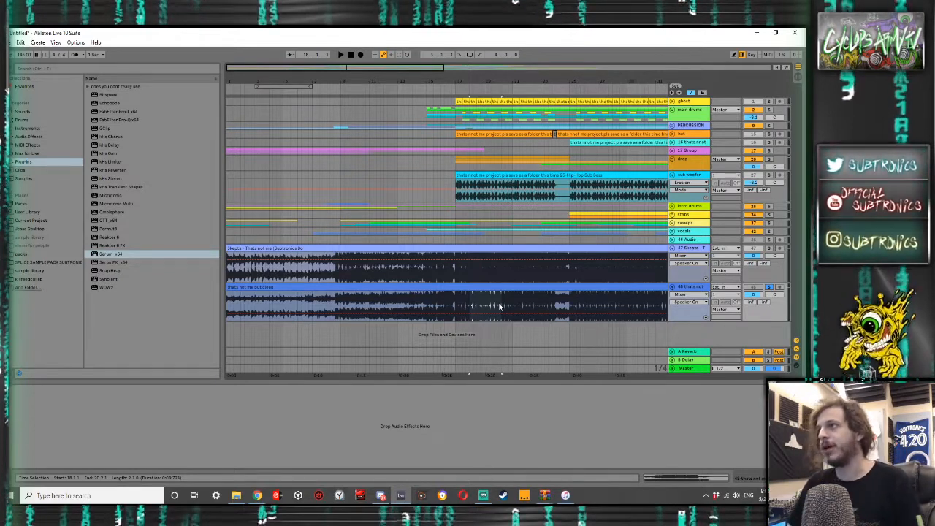
pyautogui.moveTo(453, 302); pyautogui.dragTo(509, 304)
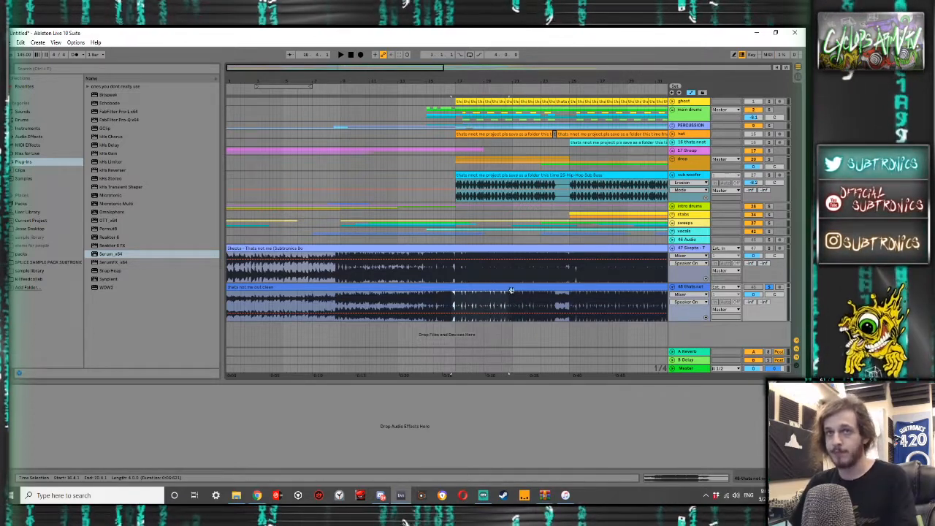
pyautogui.click(456, 279)
pyautogui.moveTo(457, 279); pyautogui.dragTo(476, 269)
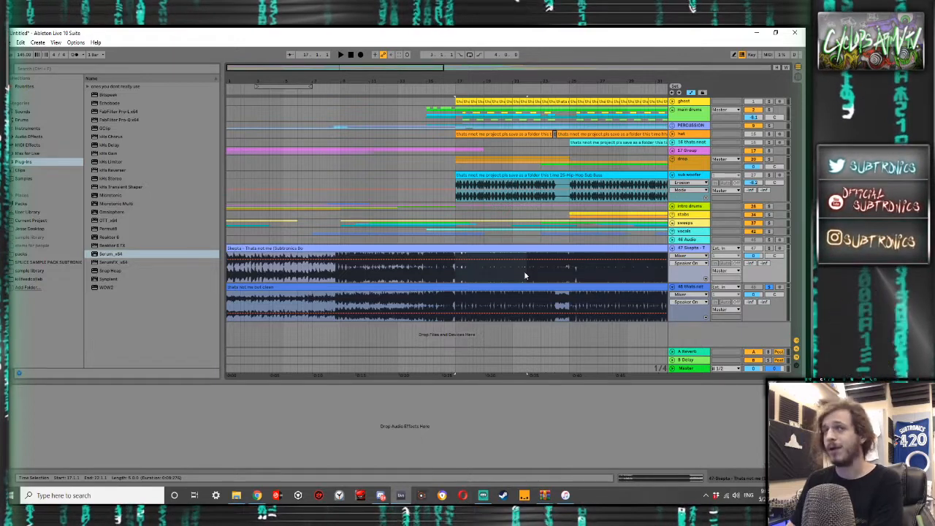
# - Play the soloed Skepta track from 17.1.1, then clear the solo and switch the Master track's effects back on
pyautogui.press('space')
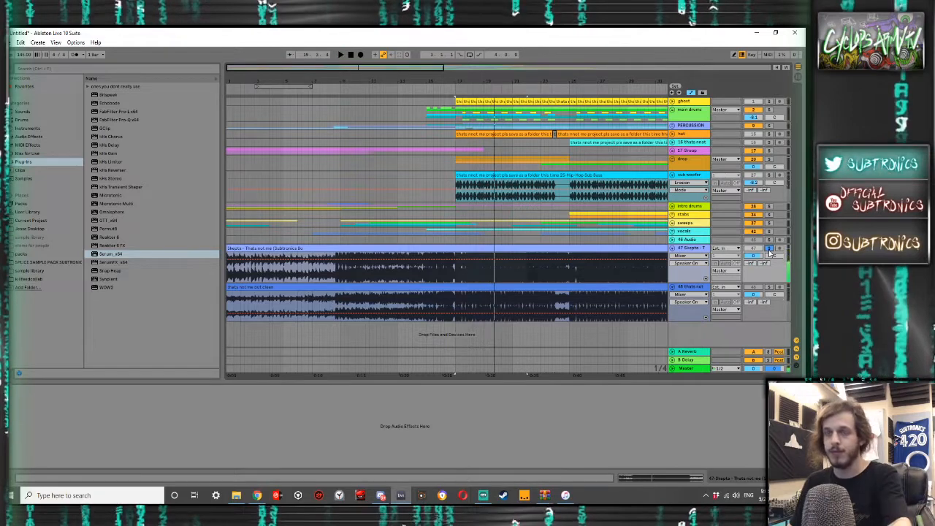
pyautogui.click(768, 288)
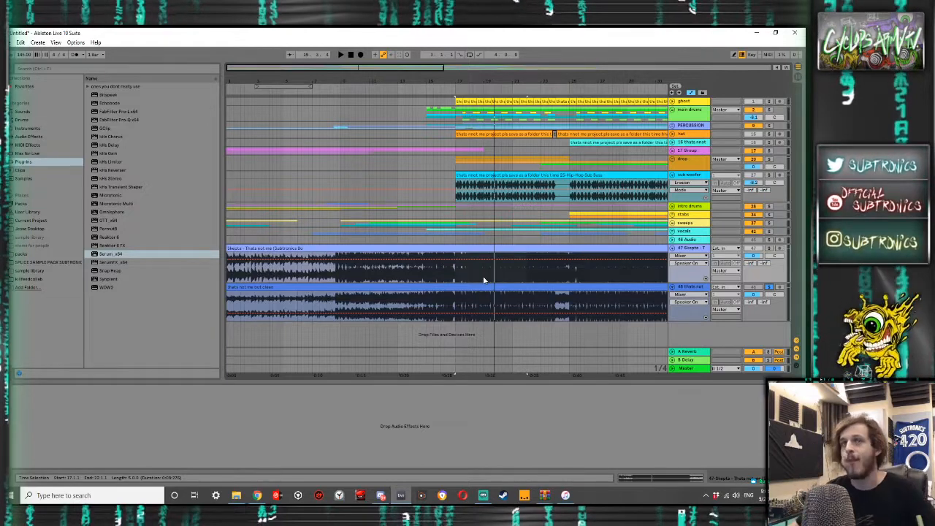
pyautogui.click(687, 369)
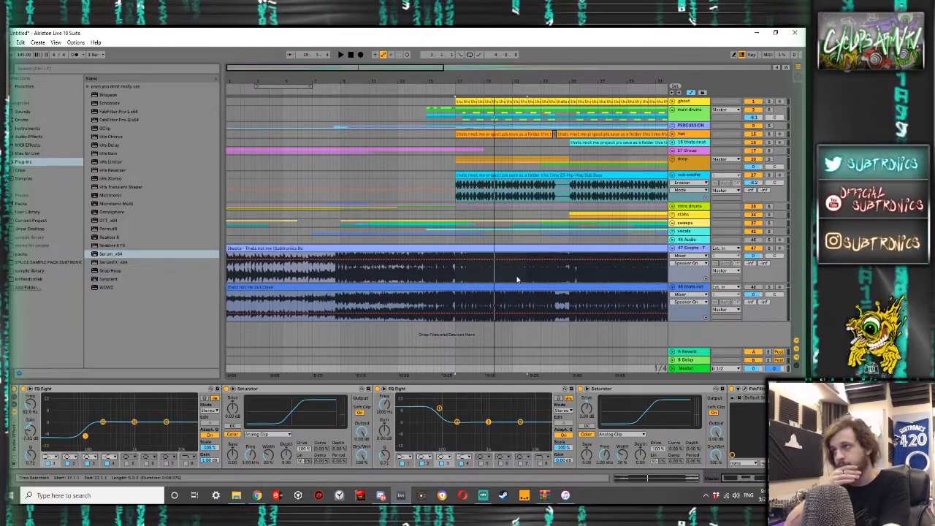
# - Fold the "thats not me but clean" track and highlight the Skepta clip's waveform between bars 17 and 18 to examine its peaks
pyautogui.scroll(10, 468, 270)
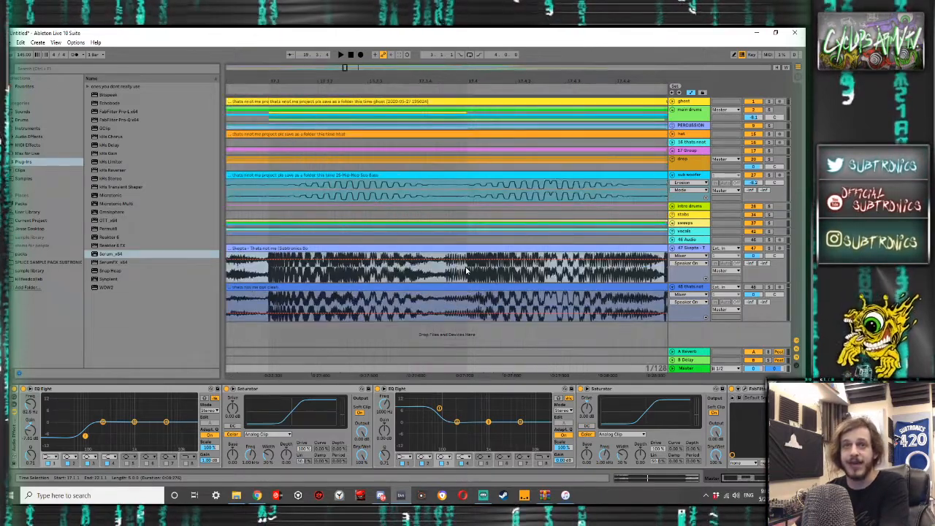
pyautogui.scroll(-2, 461, 270)
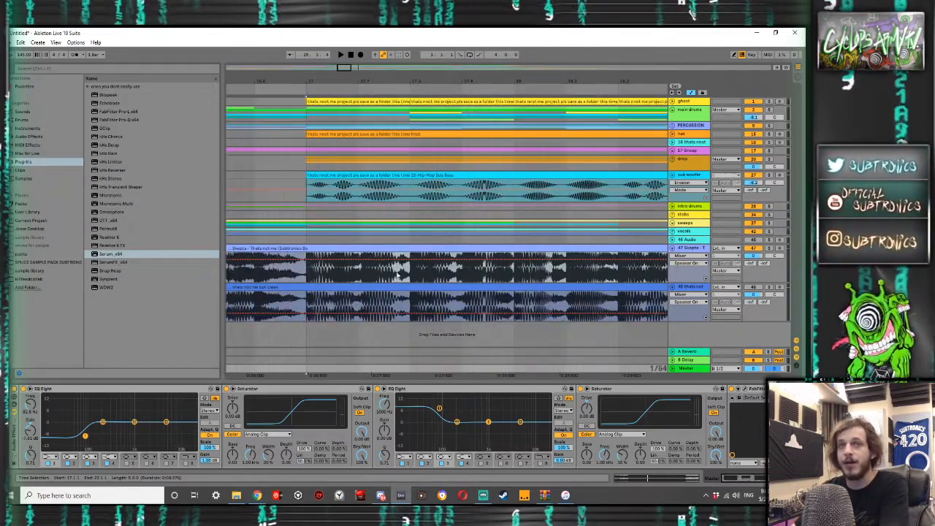
pyautogui.moveTo(372, 276); pyautogui.dragTo(421, 277)
pyautogui.click(673, 290)
pyautogui.moveTo(490, 270); pyautogui.dragTo(574, 274)
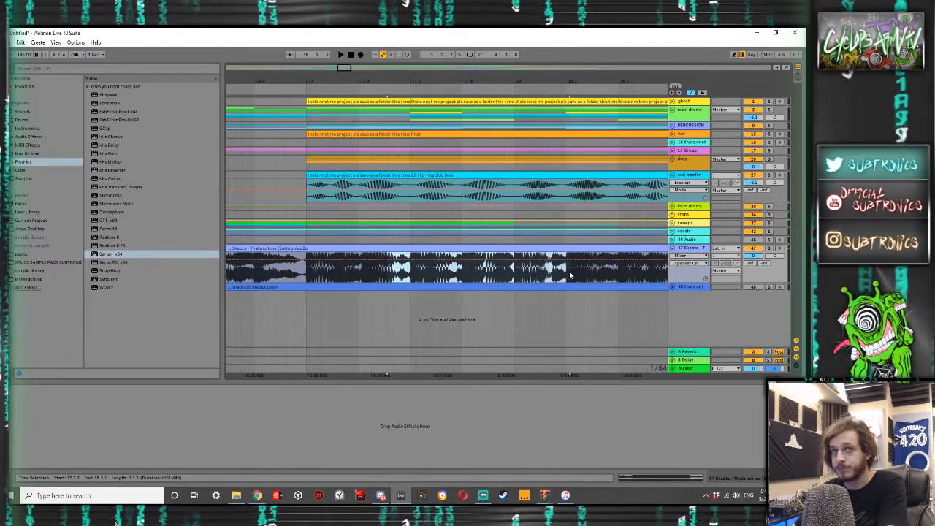
# - Try boosting the Skepta clip's gain to examine its waveform, restore the original gain and inspect the rest of the drop
pyautogui.click(511, 249)
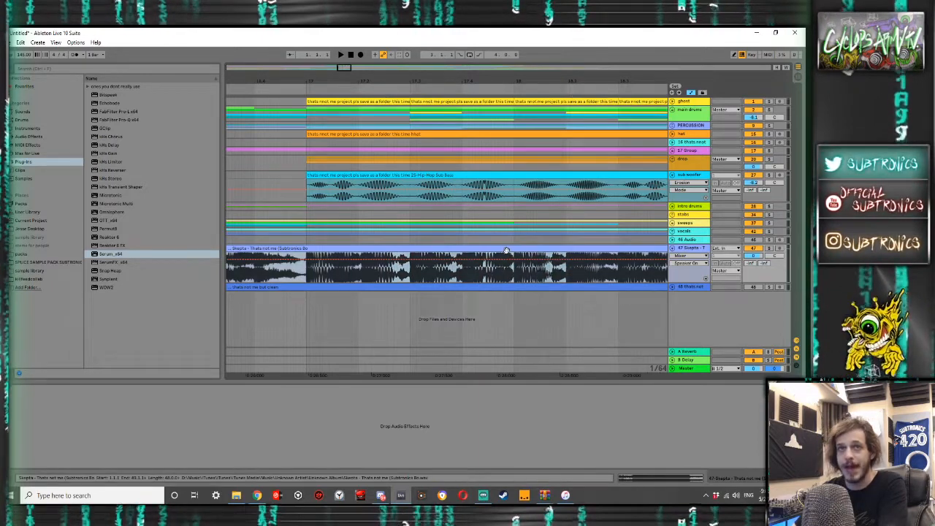
pyautogui.doubleClick(507, 251)
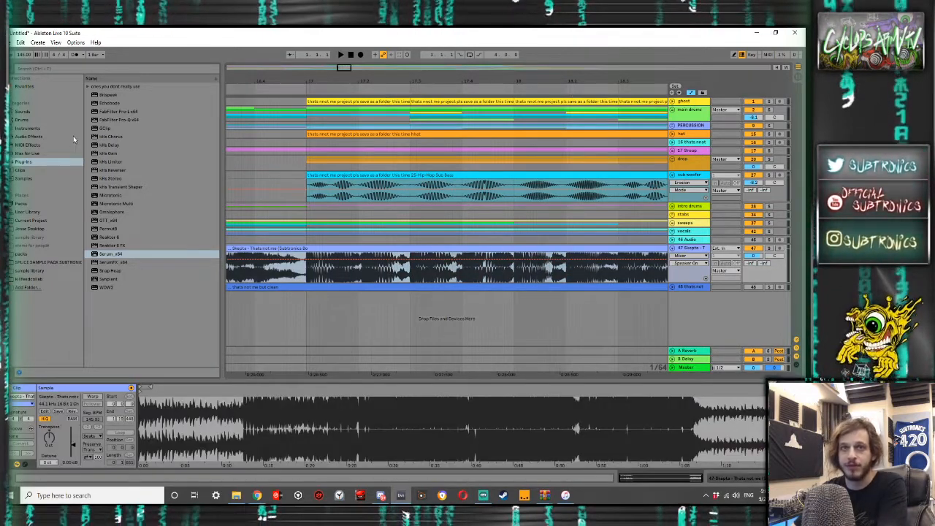
pyautogui.moveTo(73, 454); pyautogui.dragTo(73, 428)
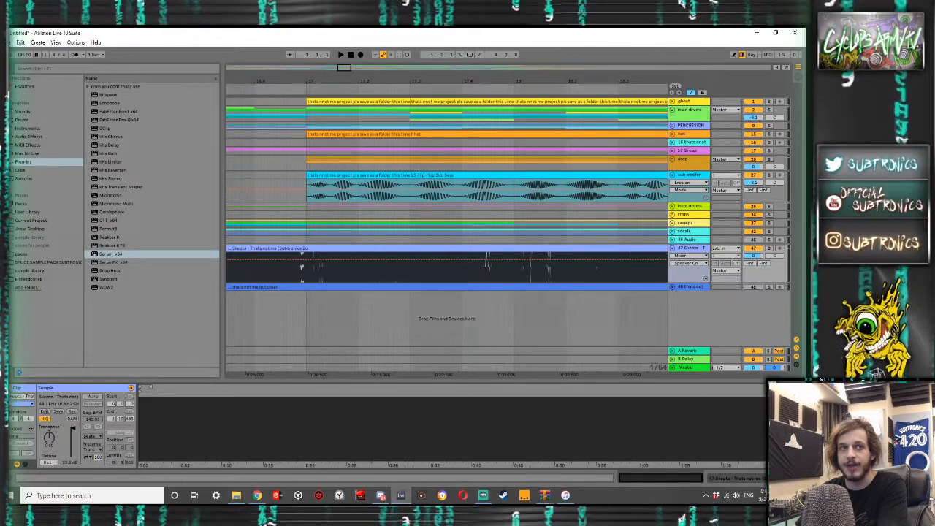
pyautogui.moveTo(73, 428); pyautogui.dragTo(73, 433)
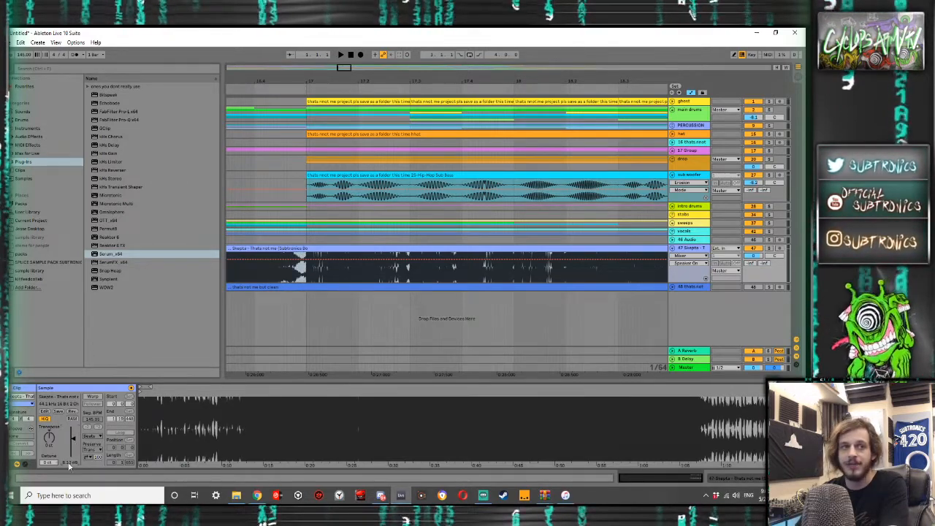
pyautogui.press('Return')
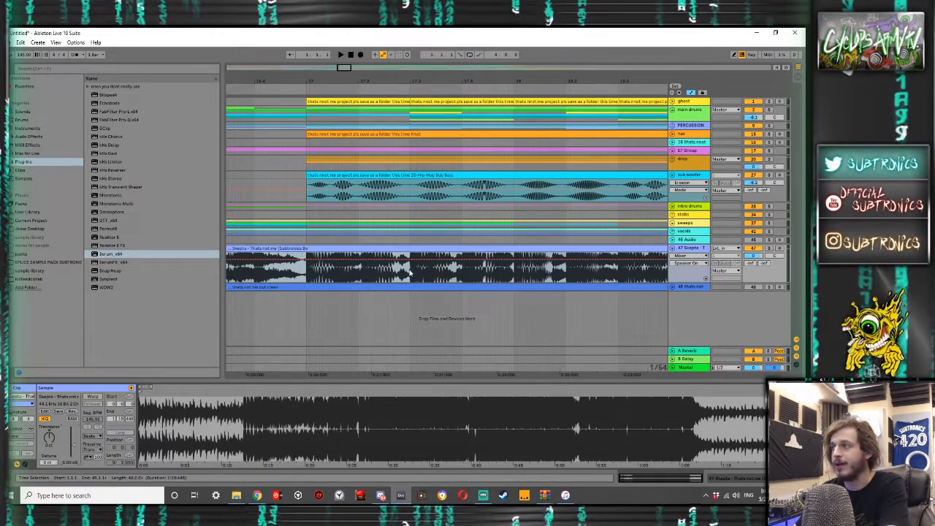
pyautogui.hscroll(5, 409, 271)
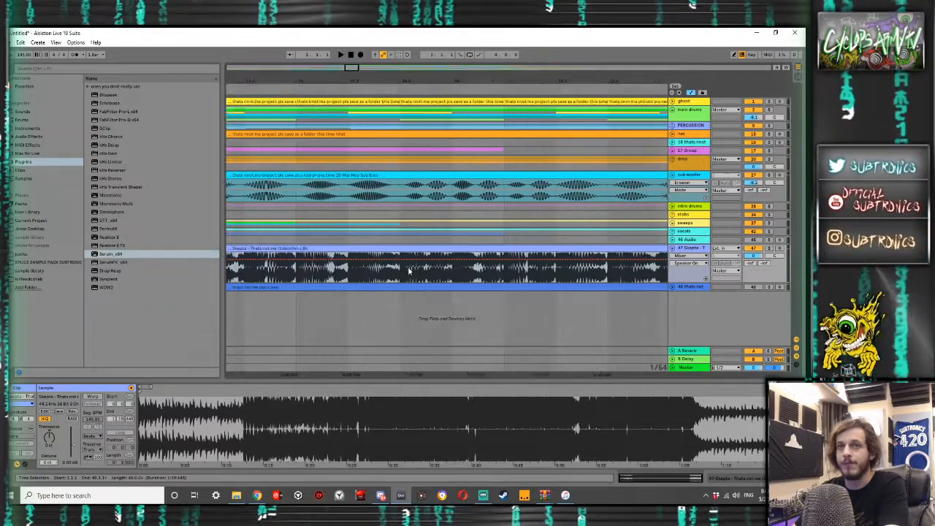
pyautogui.hscroll(5, 410, 271)
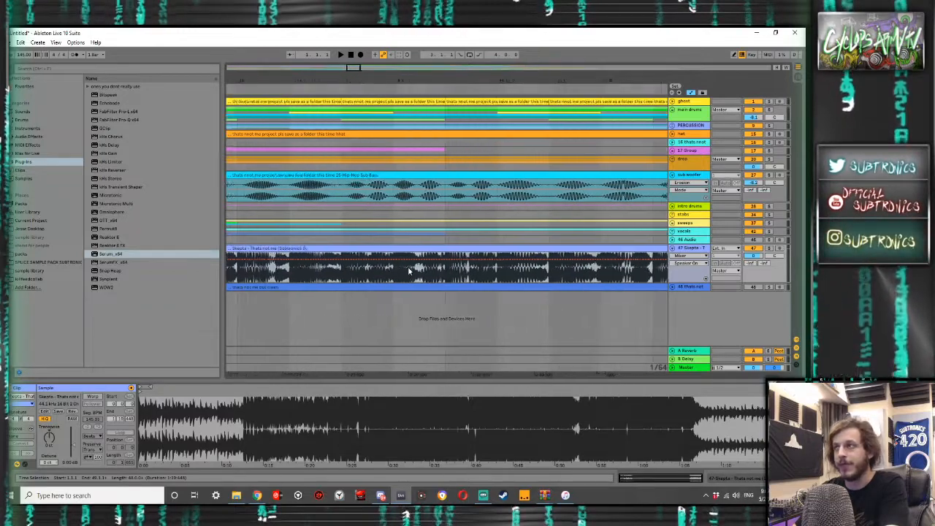
# - Examine the Skepta clip's waveform around the transient in the middle of bar 19, and audition the track soloed from there
pyautogui.click(456, 274)
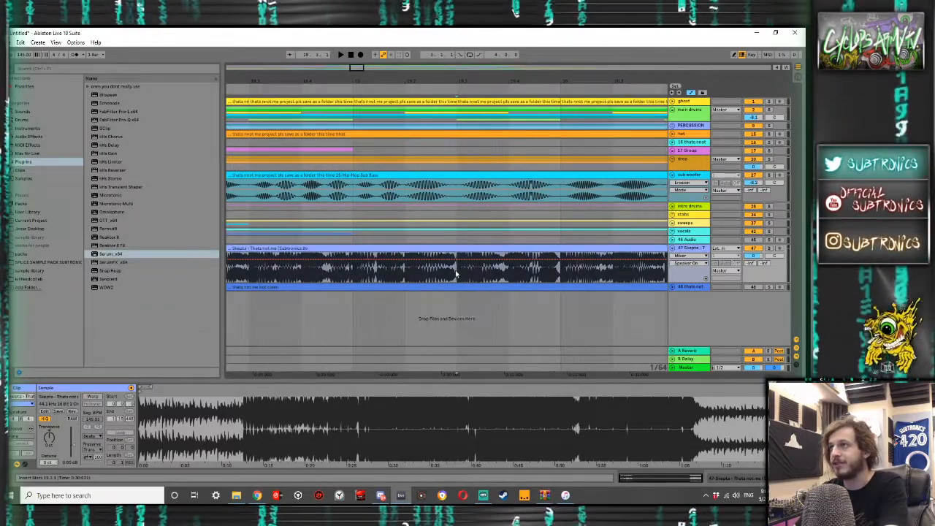
pyautogui.scroll(10, 456, 274)
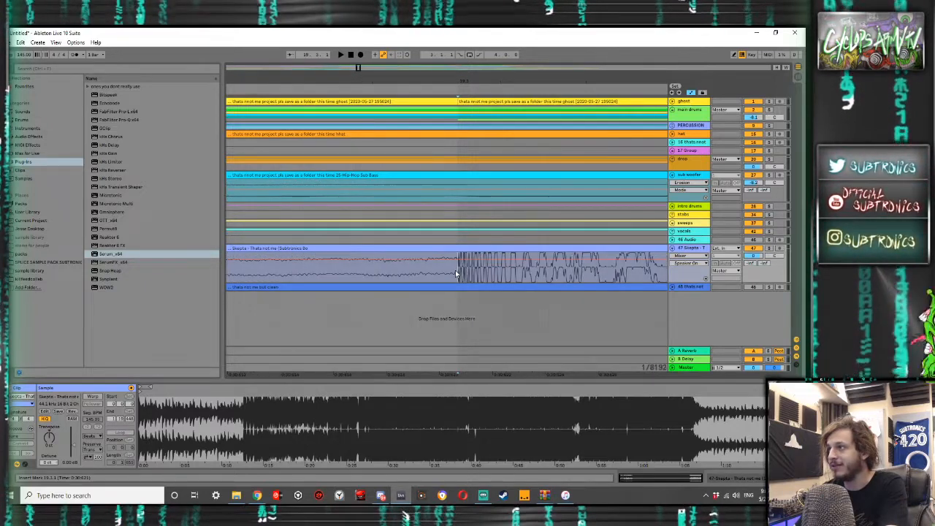
pyautogui.scroll(-4, 456, 274)
pyautogui.scroll(-1, 455, 274)
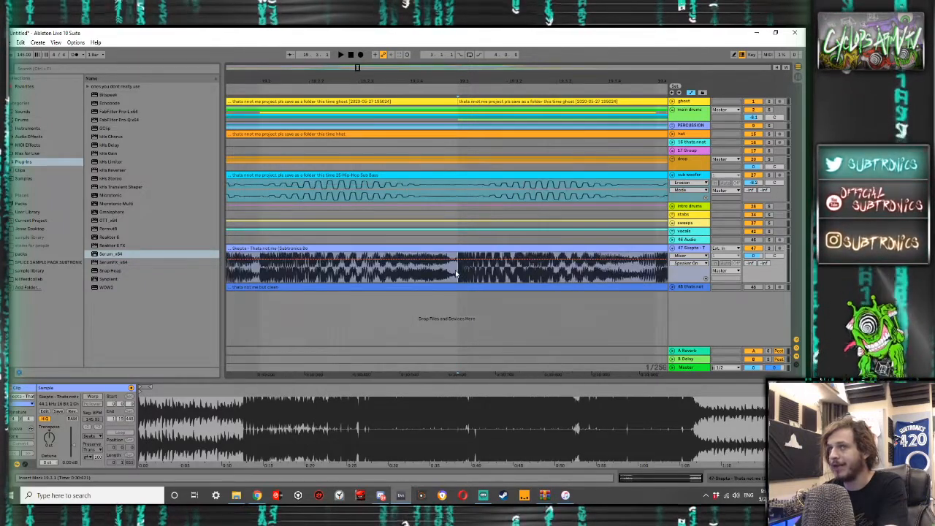
pyautogui.scroll(-4, 455, 274)
pyautogui.click(770, 248)
pyautogui.press('space')
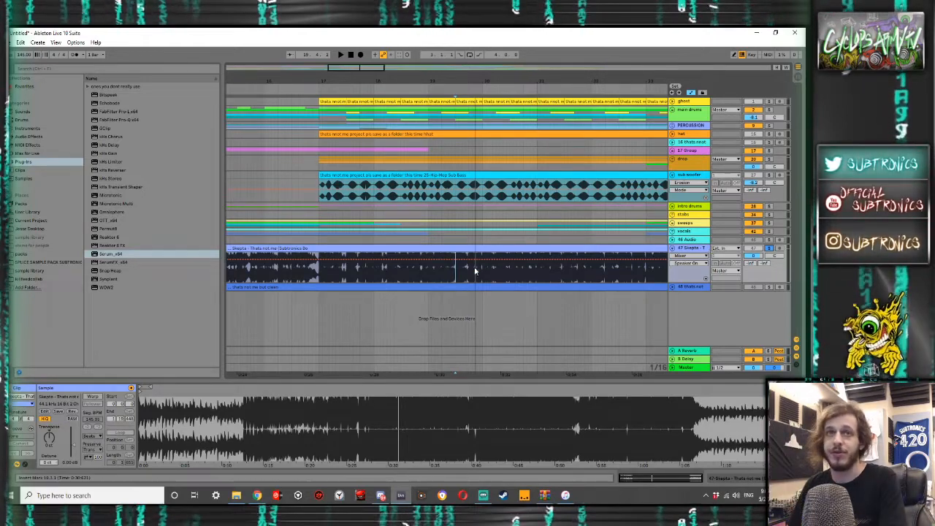
# - Inspect the Skepta clip's waveform at the bar 20 transient, highlighting the short stretch just before it
pyautogui.scroll(5, 475, 272)
pyautogui.scroll(5, 575, 278)
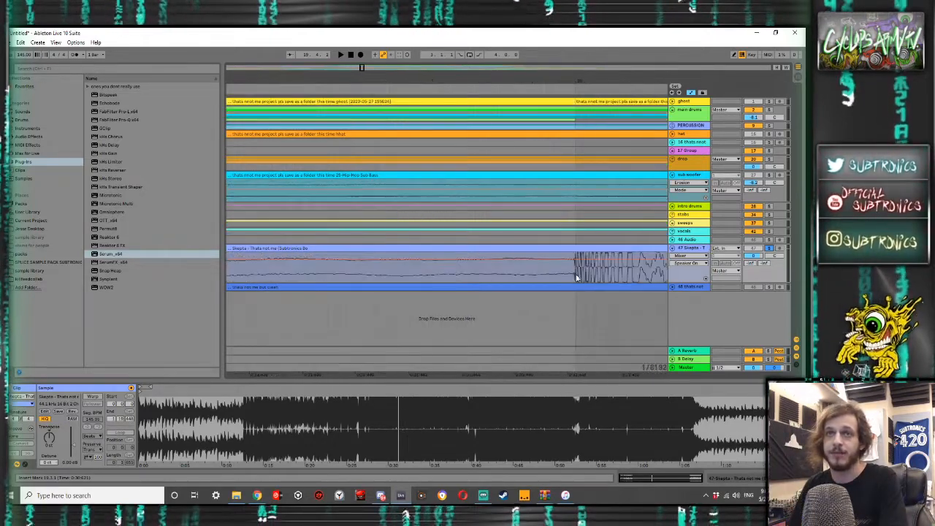
pyautogui.scroll(-5, 574, 277)
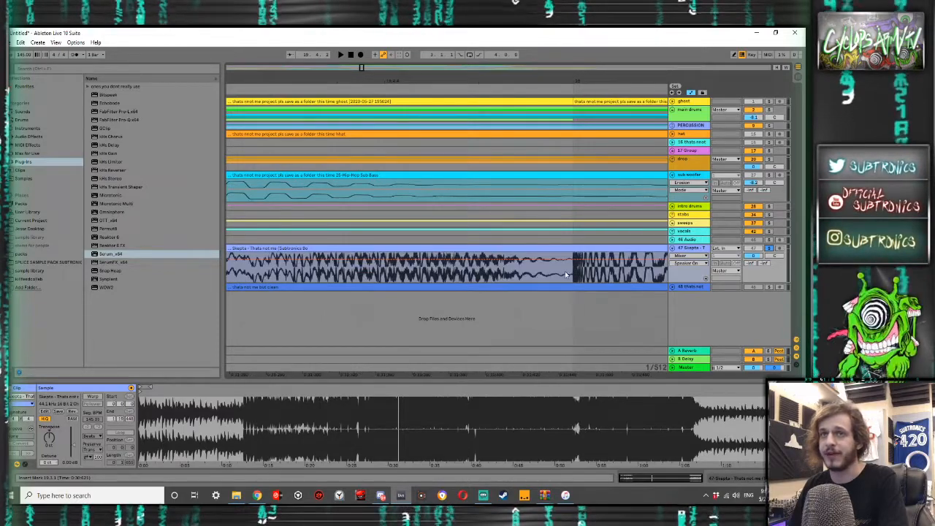
pyautogui.moveTo(561, 271); pyautogui.dragTo(597, 271)
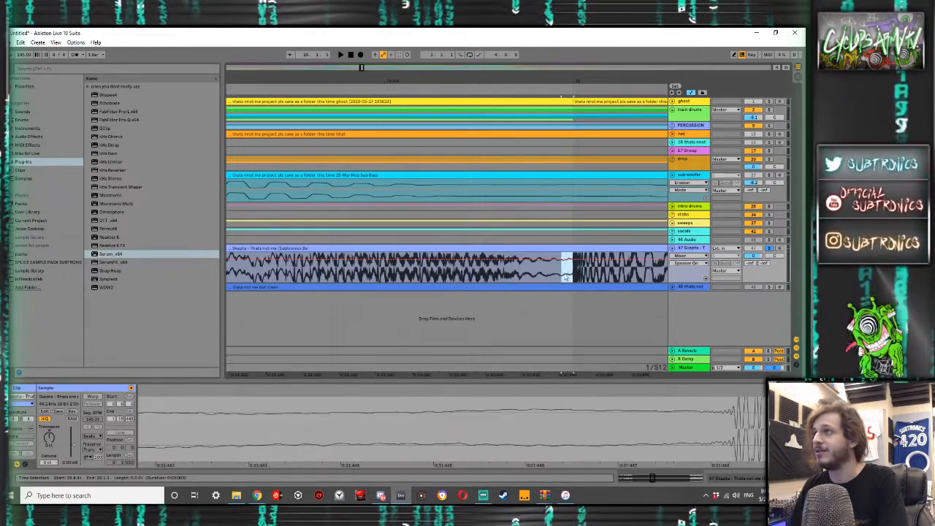
pyautogui.click(554, 275)
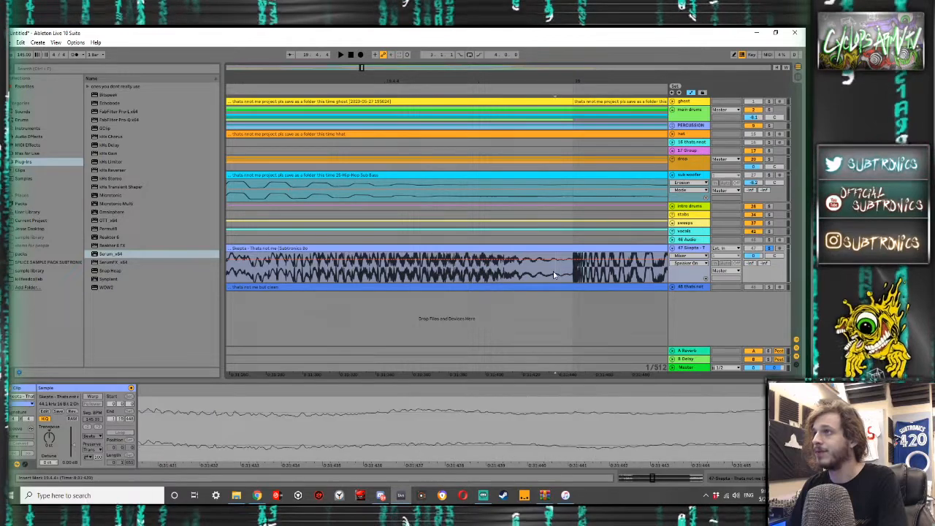
pyautogui.scroll(-5, 554, 274)
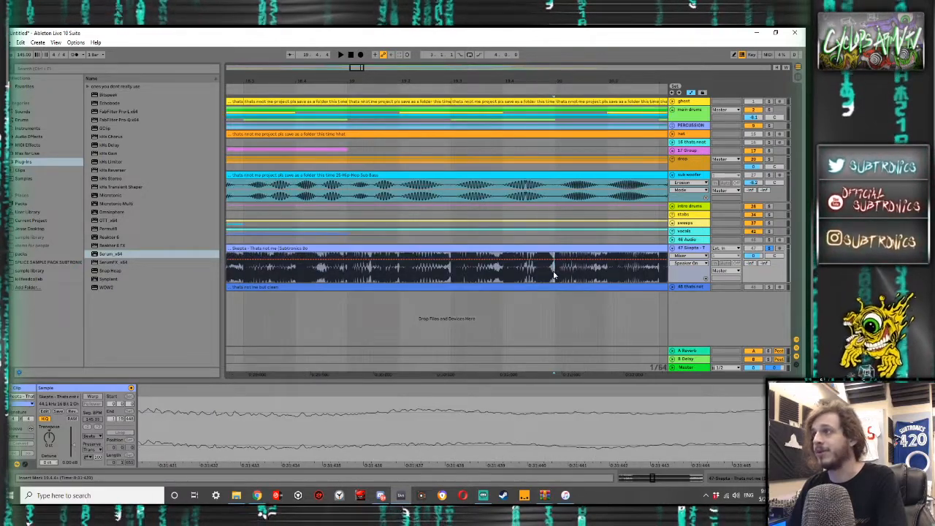
pyautogui.scroll(-4, 553, 273)
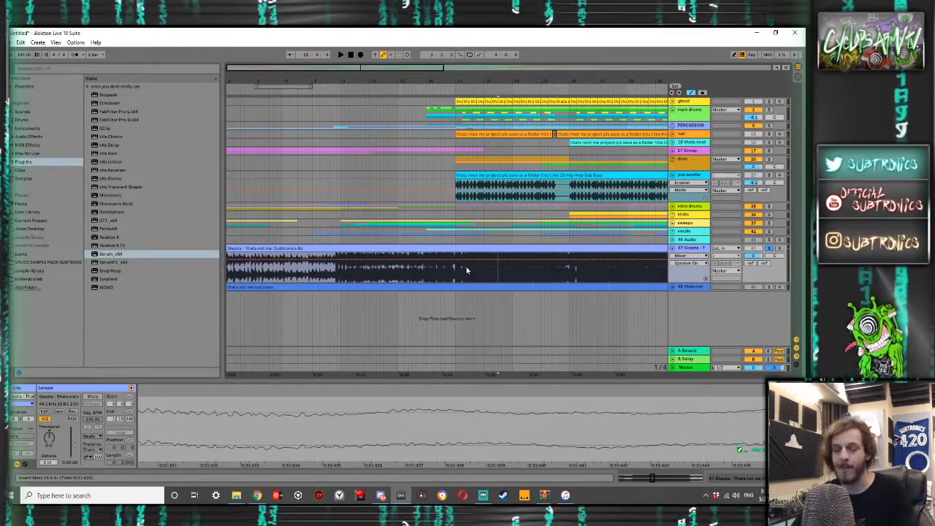
# - Clear the Skepta track's solo, show the Master track's effects and play the full mix from just before the drop
pyautogui.click(458, 269)
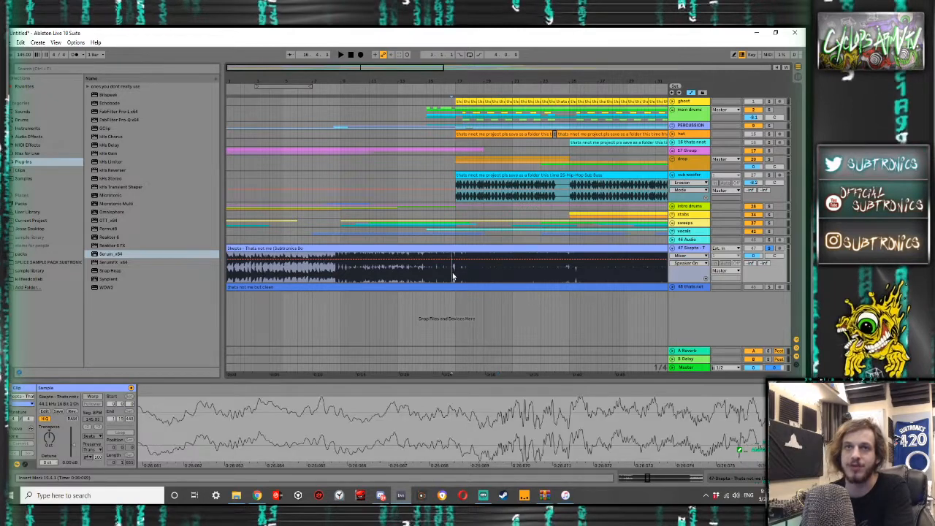
pyautogui.click(769, 249)
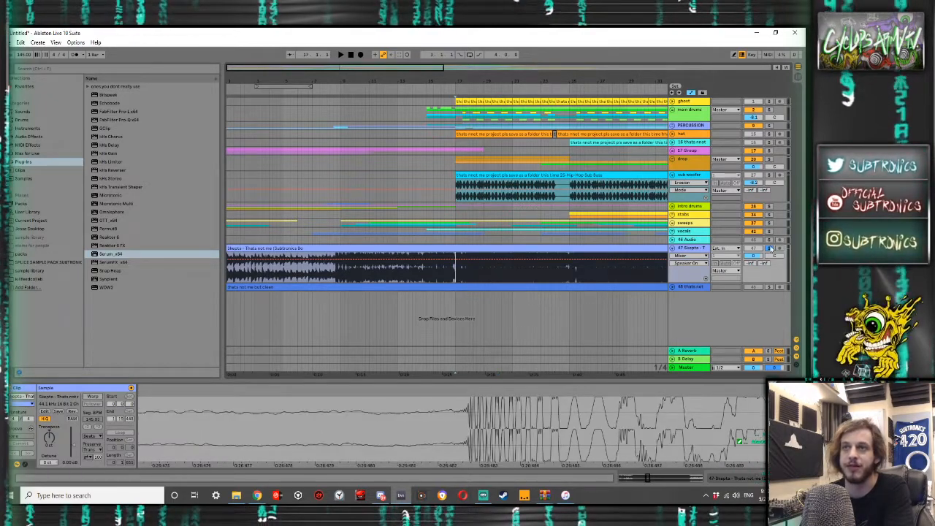
pyautogui.click(682, 367)
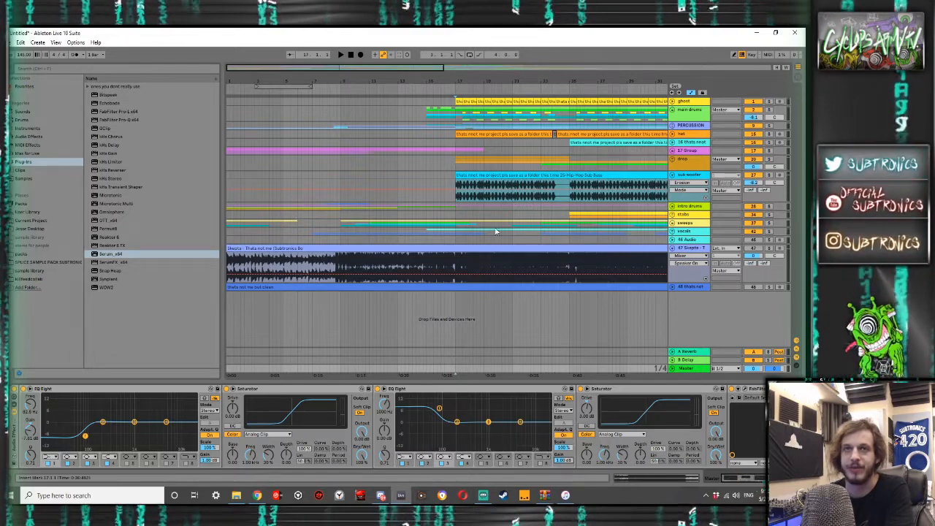
pyautogui.click(434, 196)
pyautogui.press('space')
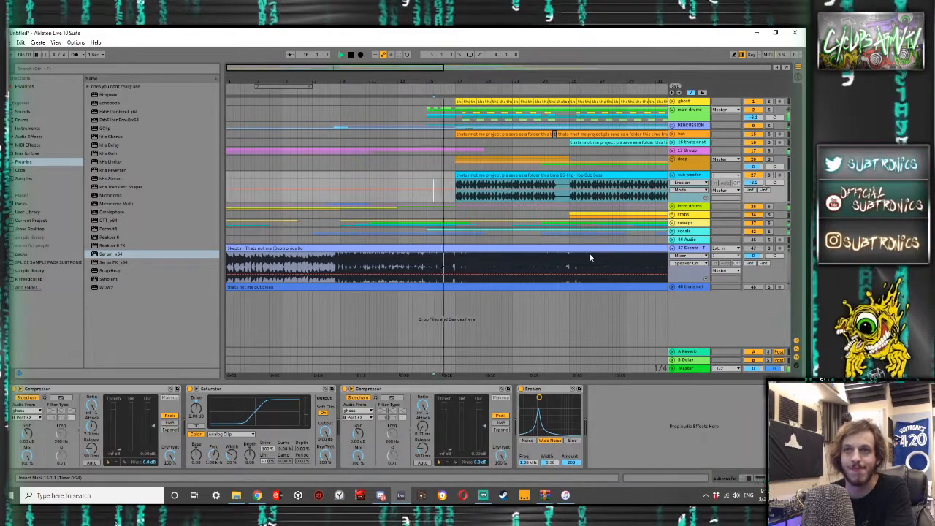
# - Solo the Skepta track and replay the drop's lead-in, then unfold the Master track and switch its effects off
pyautogui.click(770, 249)
pyautogui.press('space')
pyautogui.press('space')
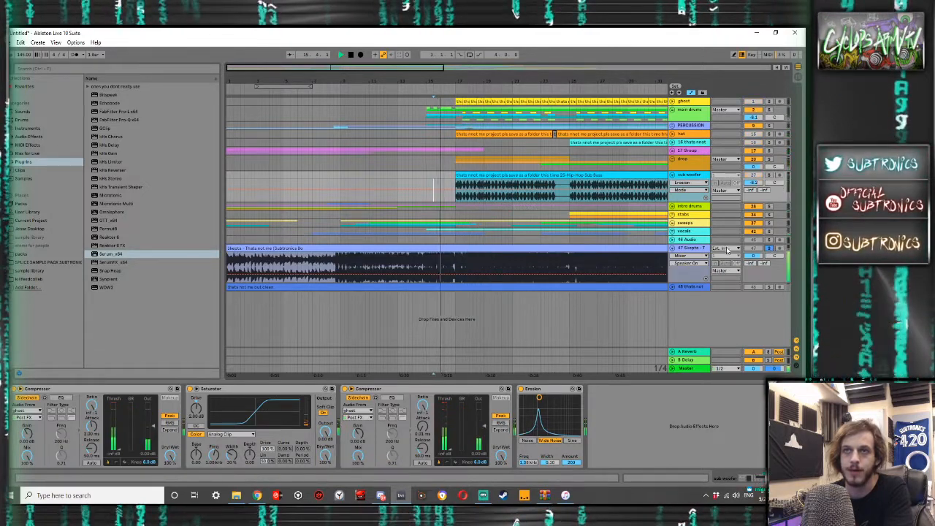
pyautogui.click(672, 368)
pyautogui.click(687, 331)
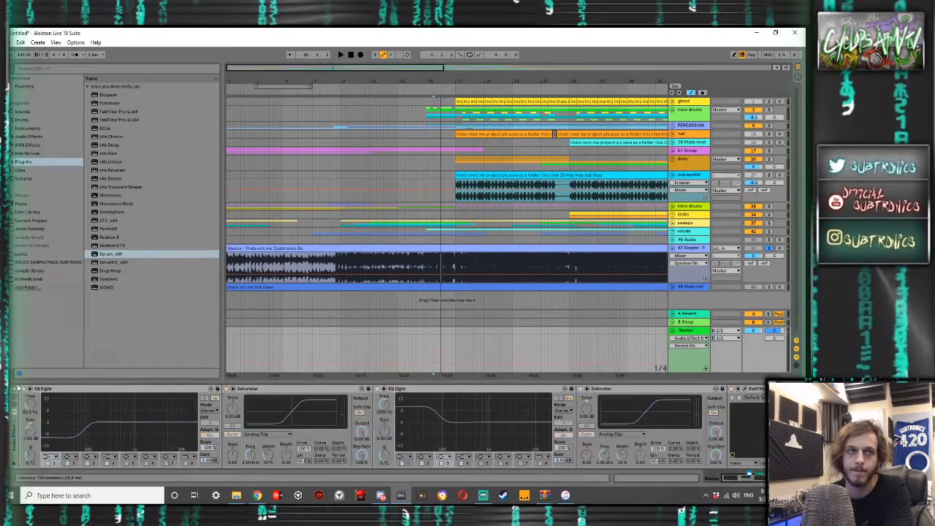
# - Play the soloed Skepta bounce from 16.4.1 without the Master effects, then clear its solo and stop playback
pyautogui.click(453, 198)
pyautogui.press('space')
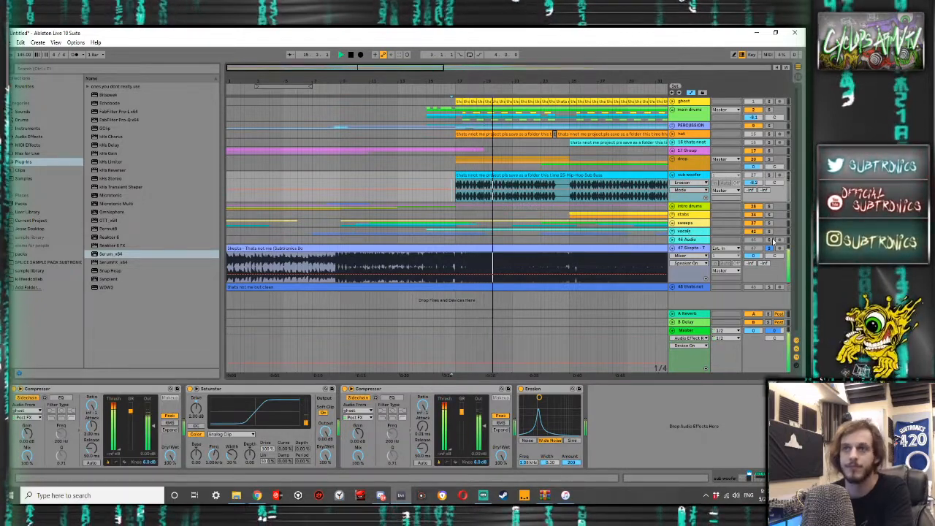
pyautogui.press('space')
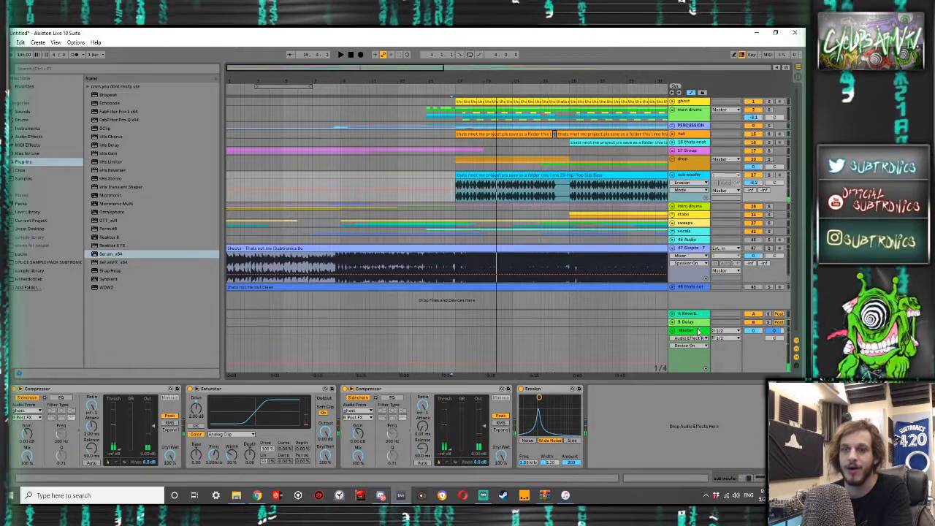
# - Switch the Master track's effects back on and play the full mix from 16.4.1 for comparison with the Skepta bounce
pyautogui.click(685, 331)
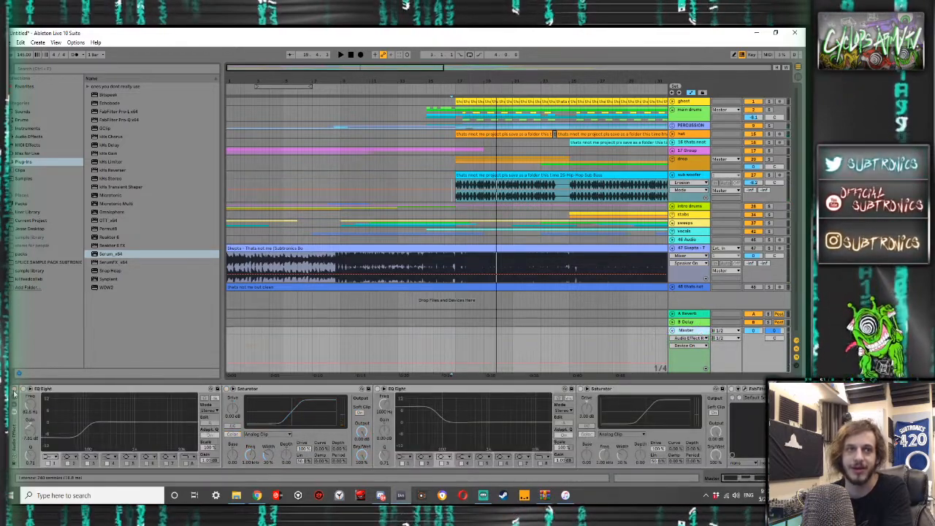
pyautogui.press('space')
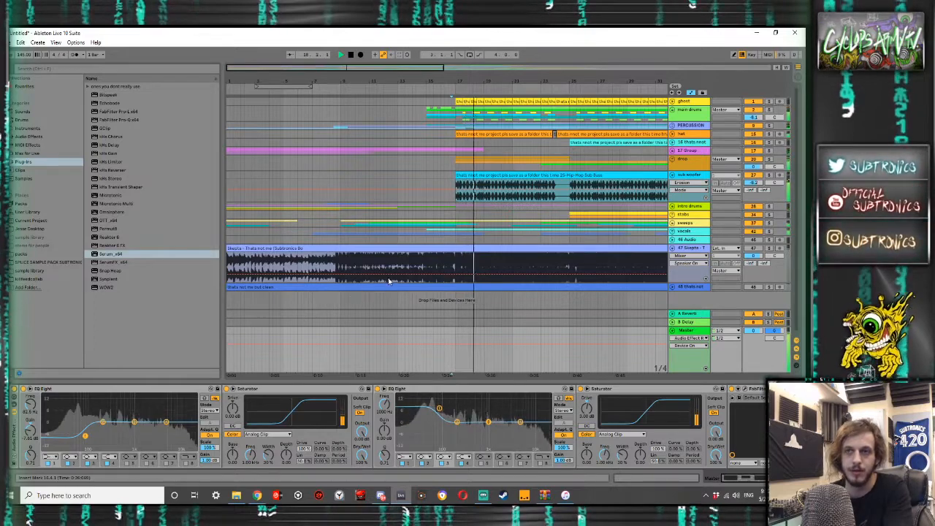
pyautogui.press('space')
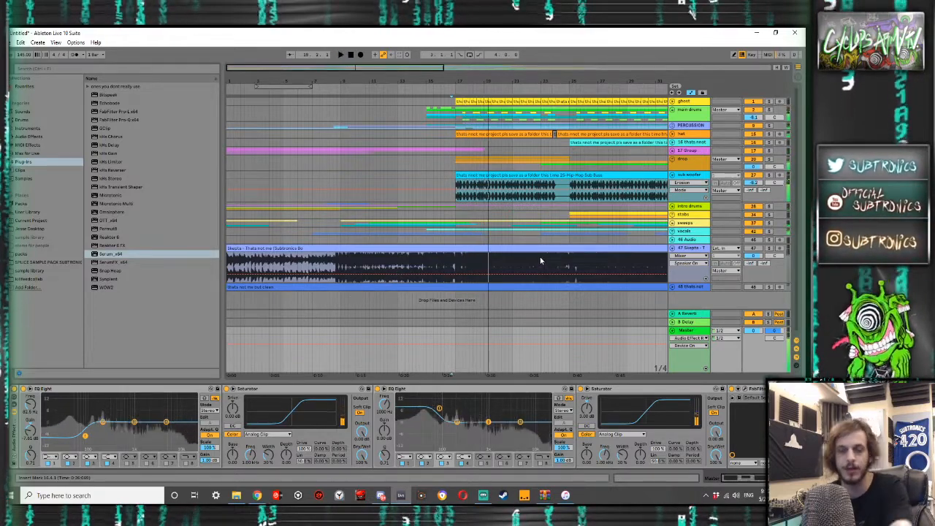
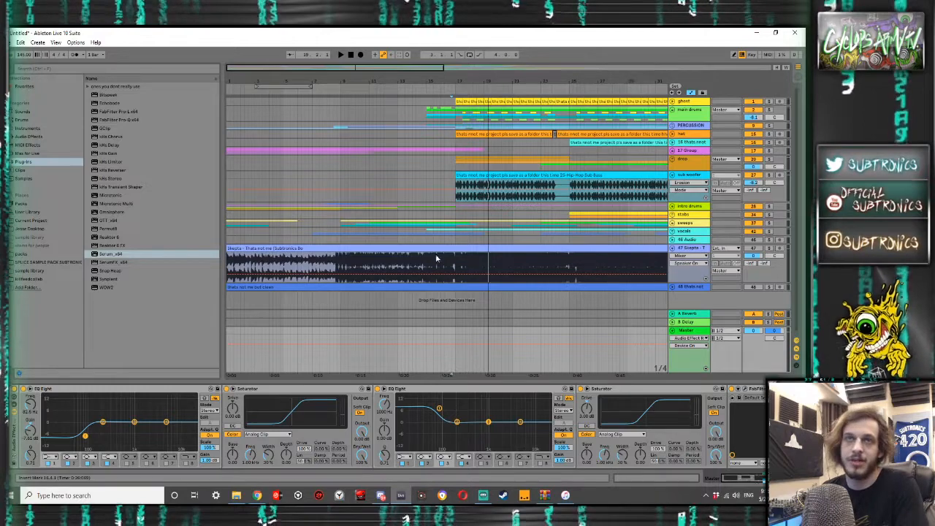
# - Stop the full mix, solo the Skepta track and play its bounce from 16.1.1
pyautogui.scroll(-5, 435, 254)
pyautogui.moveTo(255, 184); pyautogui.dragTo(159, 167)
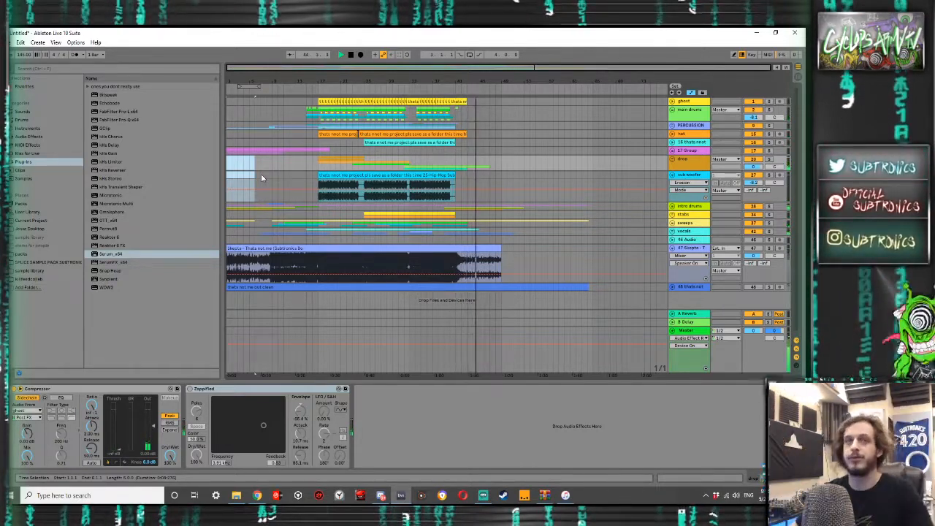
pyautogui.press('space')
pyautogui.click(312, 267)
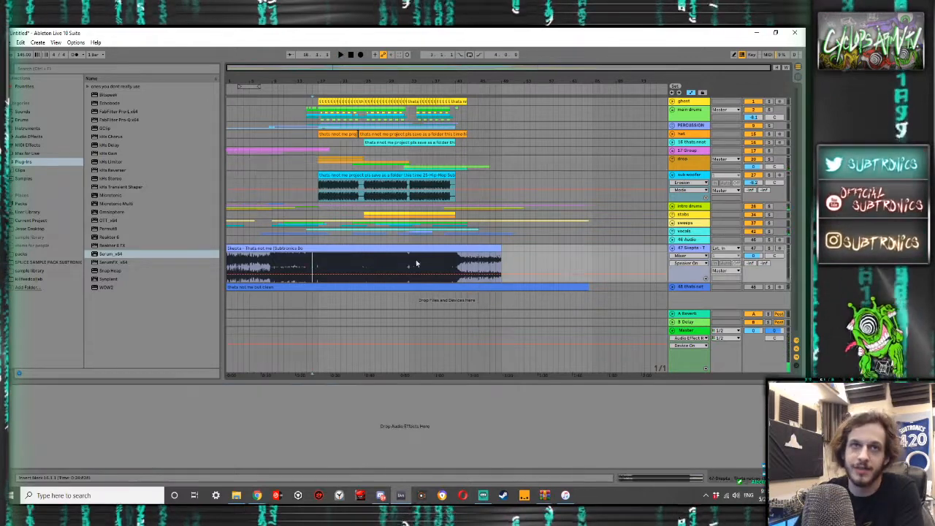
pyautogui.click(769, 248)
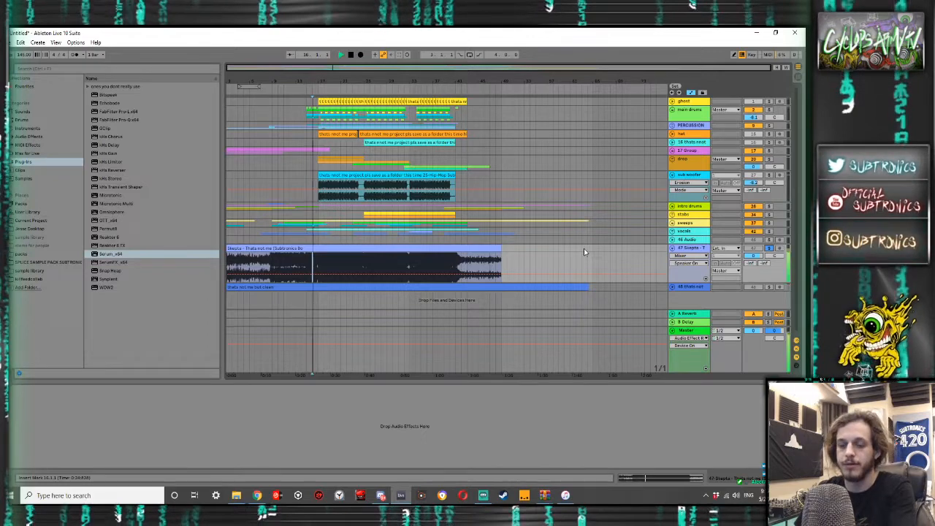
pyautogui.press('space')
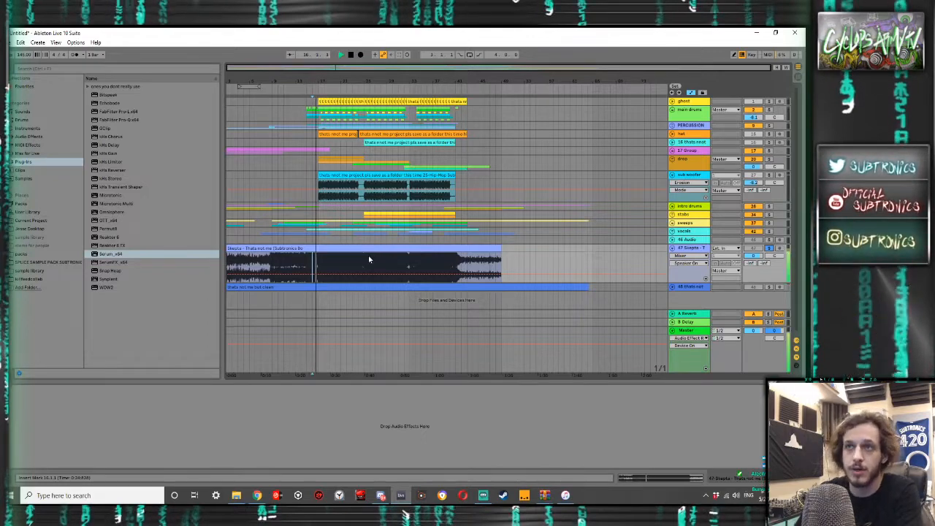
# - Fold the Master track's effect rack, then play the full mix with the rack on and the Skepta solo cleared
pyautogui.click(687, 331)
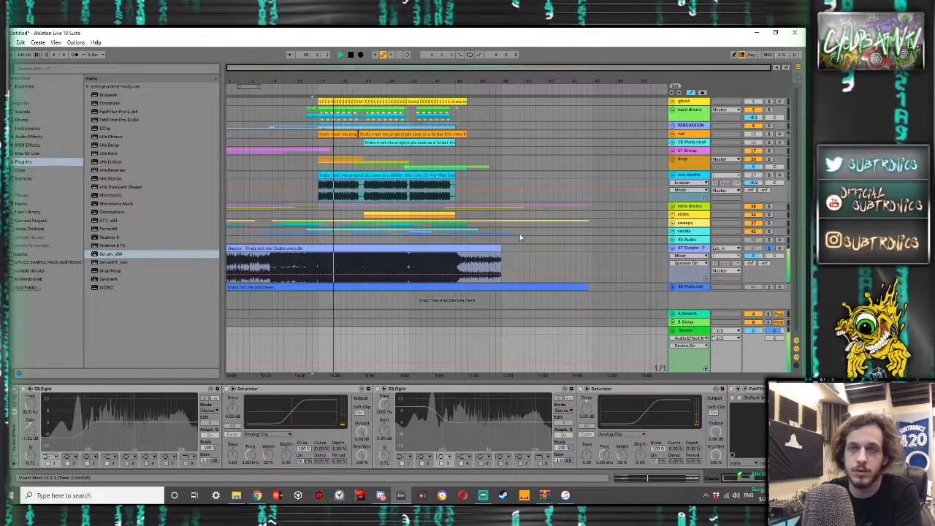
pyautogui.doubleClick(15, 431)
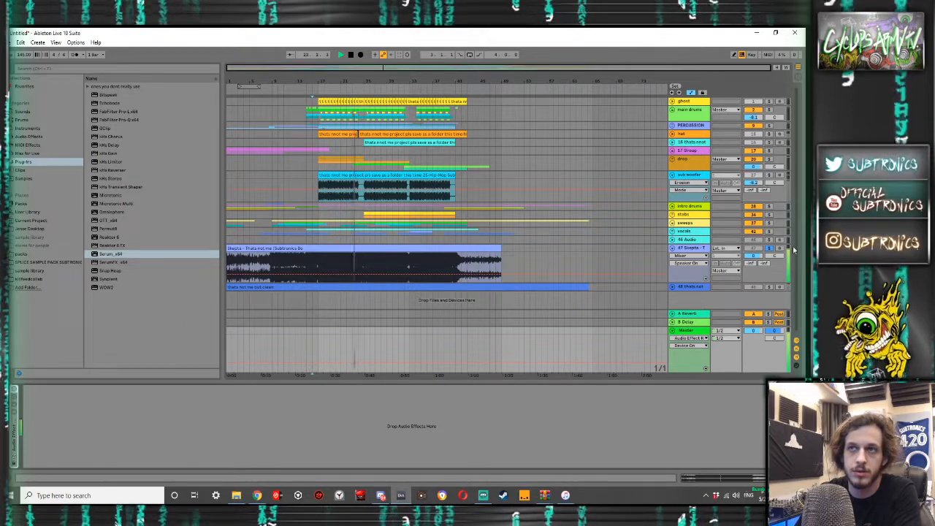
pyautogui.press('space')
pyautogui.press('space')
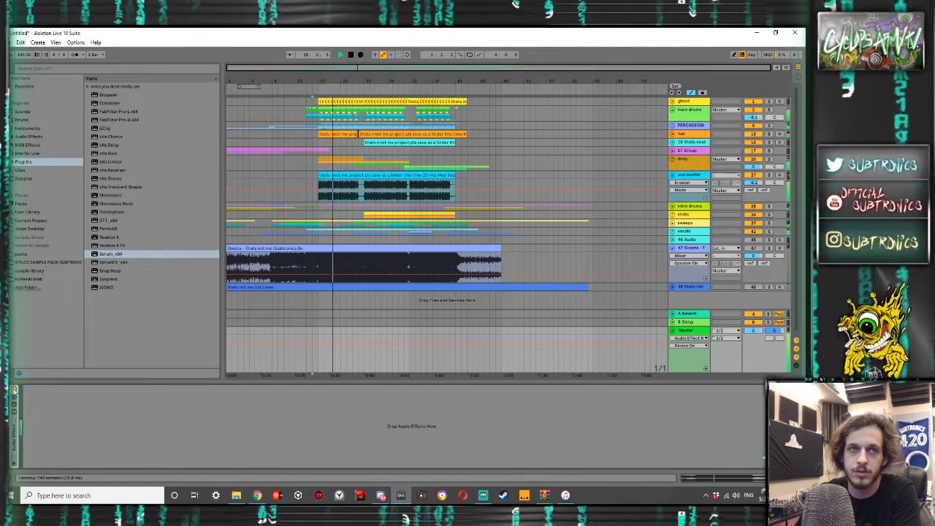
# - Insert a Utility in front of the Master track's effect rack
pyautogui.click(22, 137)
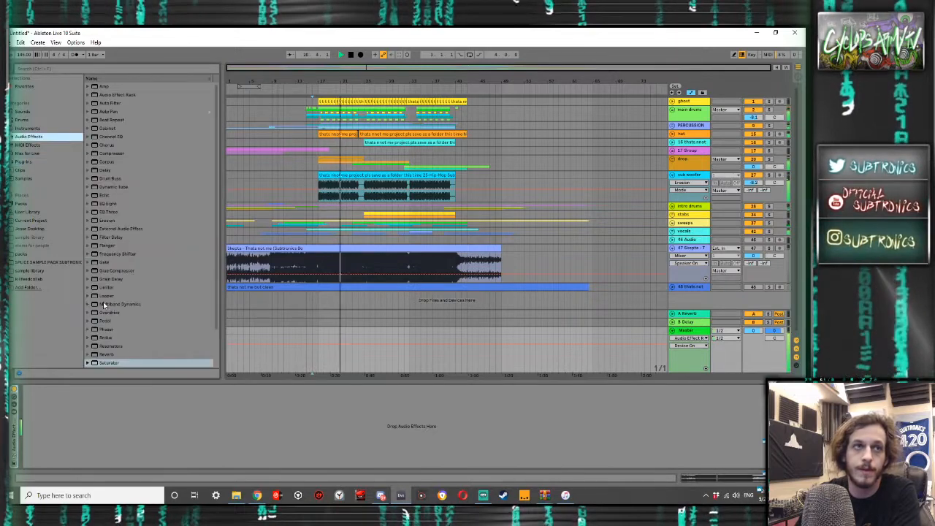
pyautogui.scroll(-3, 108, 307)
pyautogui.press('space')
pyautogui.click(107, 347)
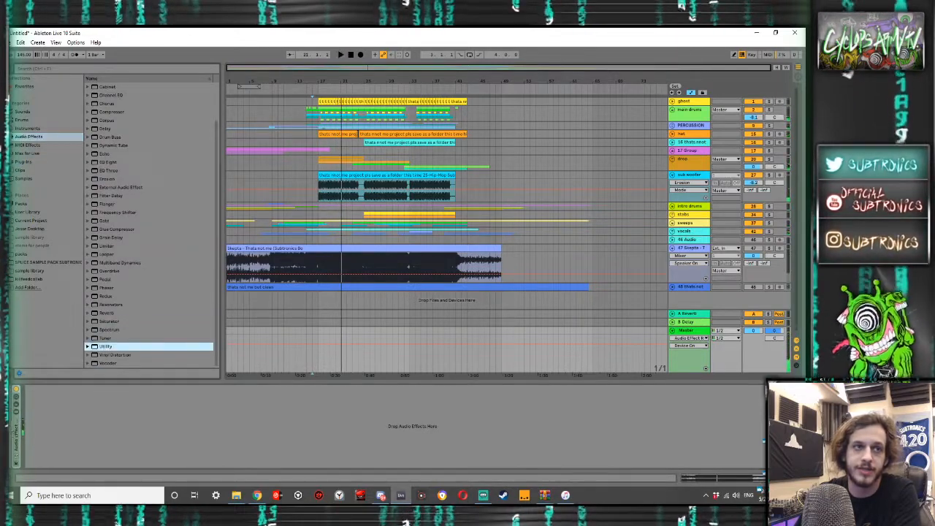
pyautogui.moveTo(107, 346); pyautogui.dragTo(32, 418)
pyautogui.click(54, 417)
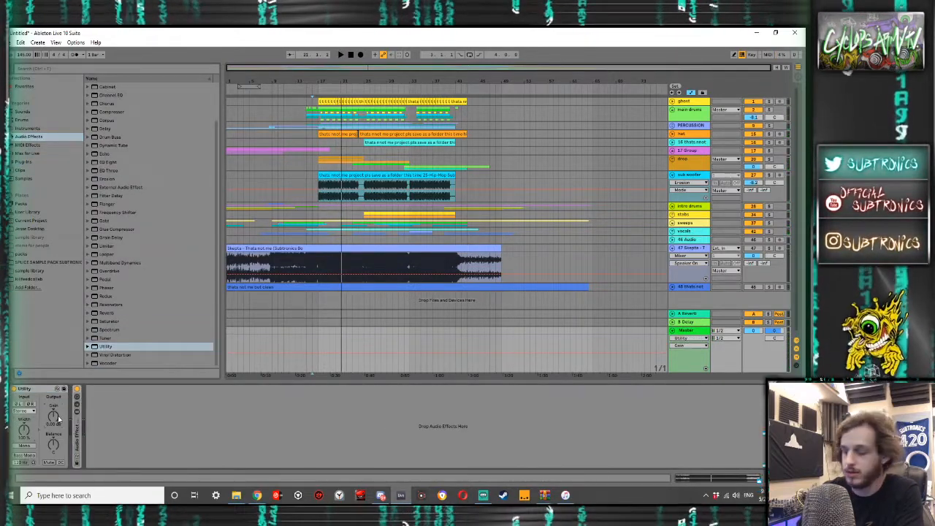
# - Play the full mix from the drop and examine the track and Master levels in the Session View mixer
pyautogui.click(315, 253)
pyautogui.press('space')
pyautogui.press('Tab')
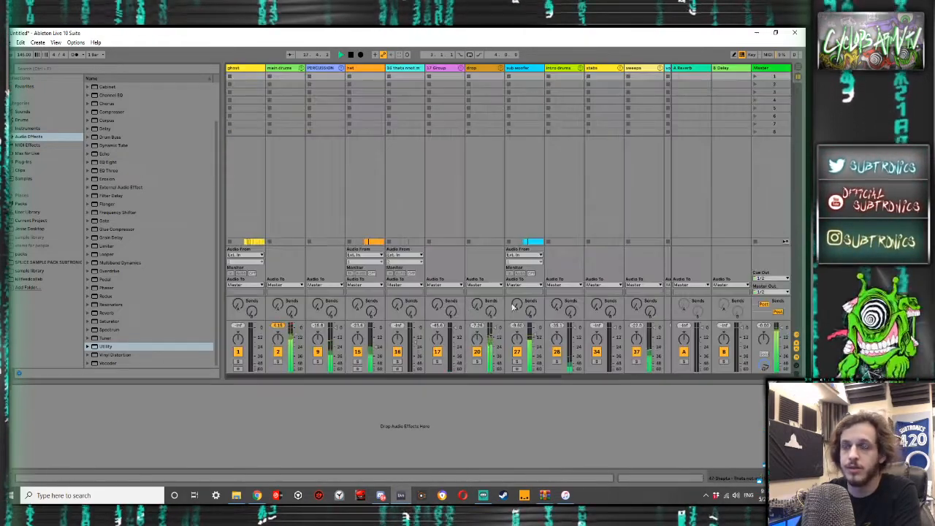
pyautogui.press('Tab')
pyautogui.press('space')
pyautogui.press('Tab')
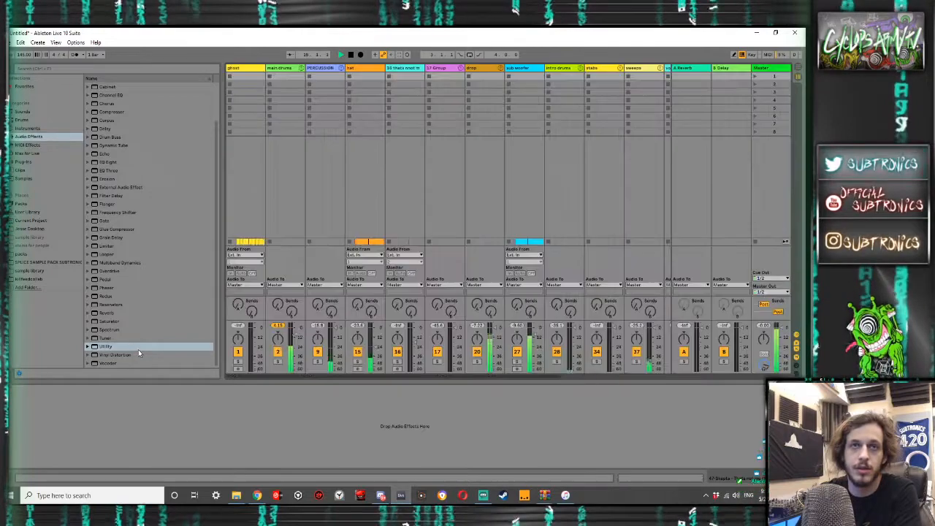
pyautogui.press('Tab')
pyautogui.hotkey('shift', 'Tab')
pyautogui.hotkey('shift', 'Tab')
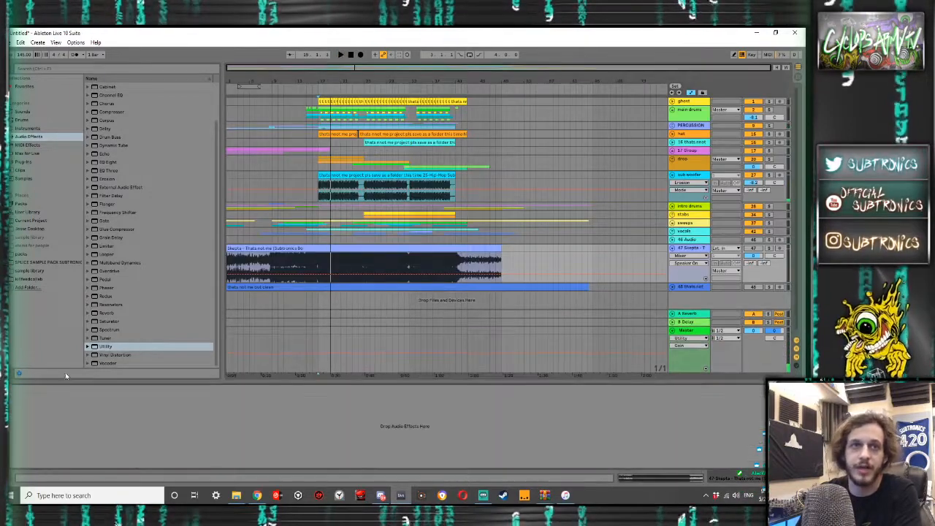
# - Set the Master Utility's gain to 6 dB and play the full mix while checking the mixer's Master level
pyautogui.click(686, 337)
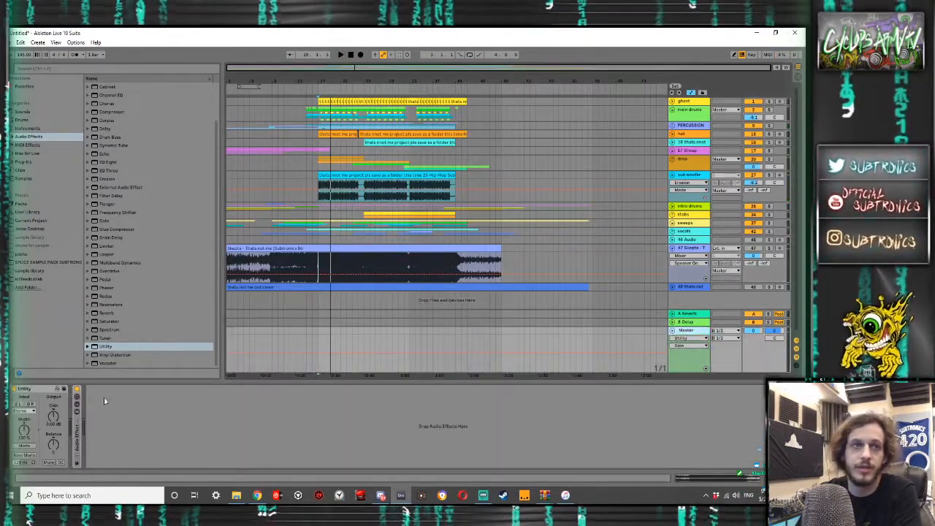
pyautogui.press('space')
pyautogui.press('Tab')
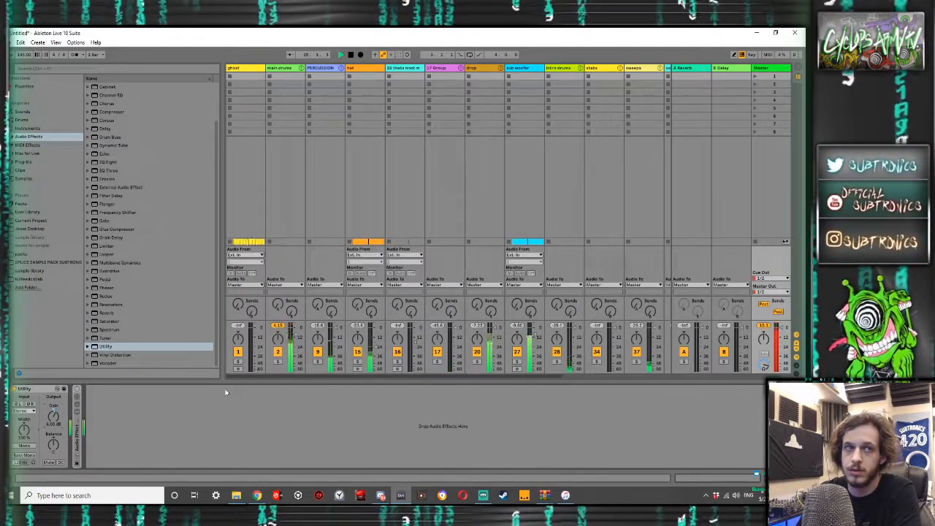
# - Switch the Master Utility off and play the soloed Skepta bounce from 17.1.1, checking its level in the mixer
pyautogui.press('Tab')
pyautogui.click(13, 390)
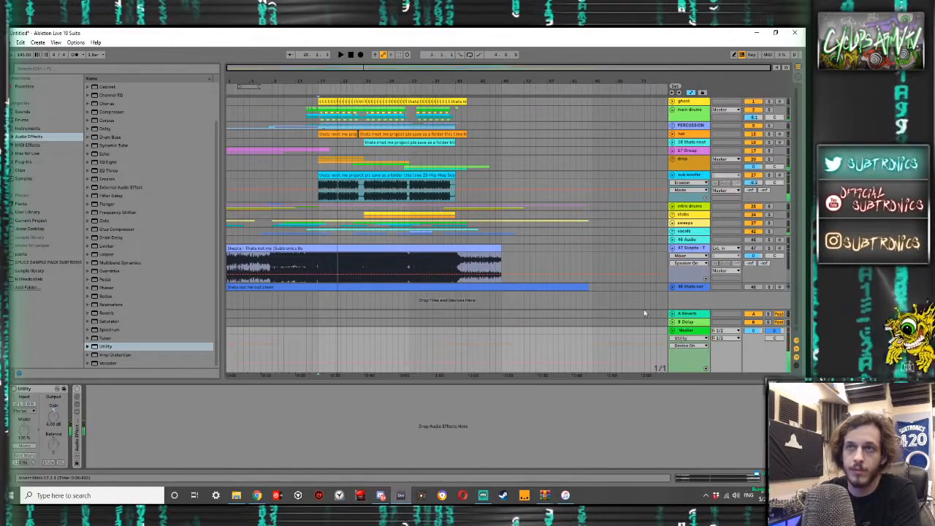
pyautogui.press('Tab')
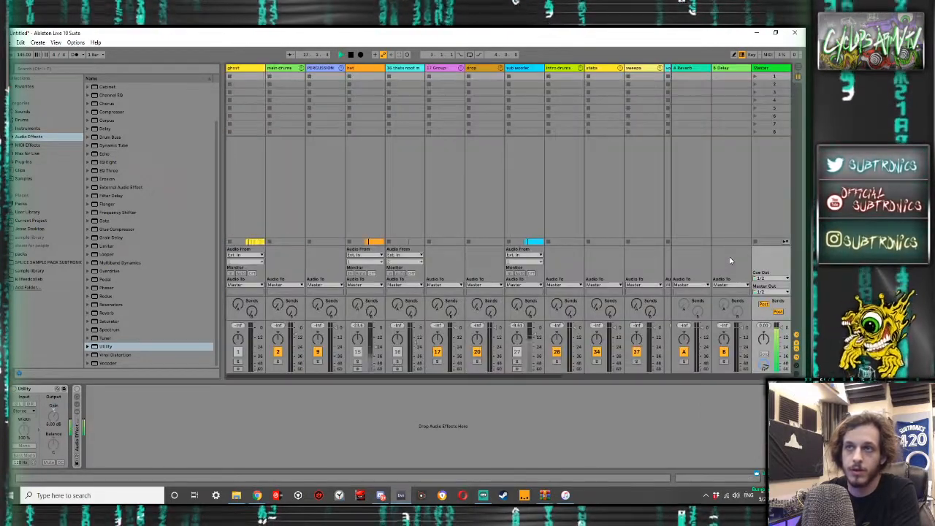
pyautogui.press('Tab')
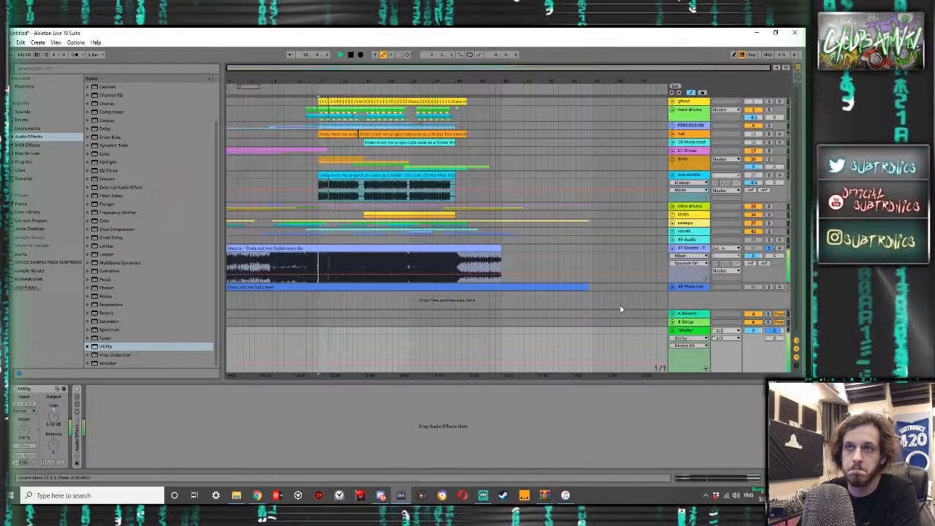
pyautogui.press('Tab')
pyautogui.press('Tab')
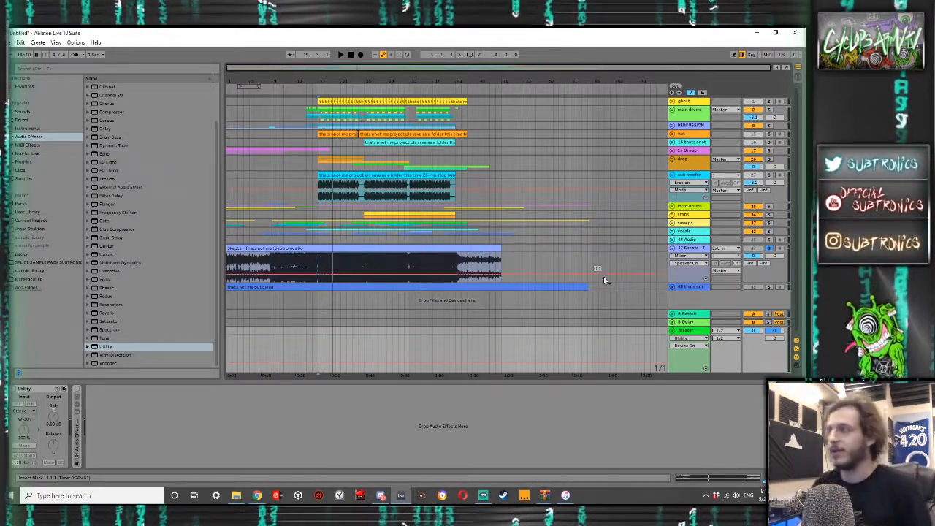
# - Unfold the Master effect rack and add the GClip plug-in after the FabFilter limiter at the end of its chain
pyautogui.click(50, 162)
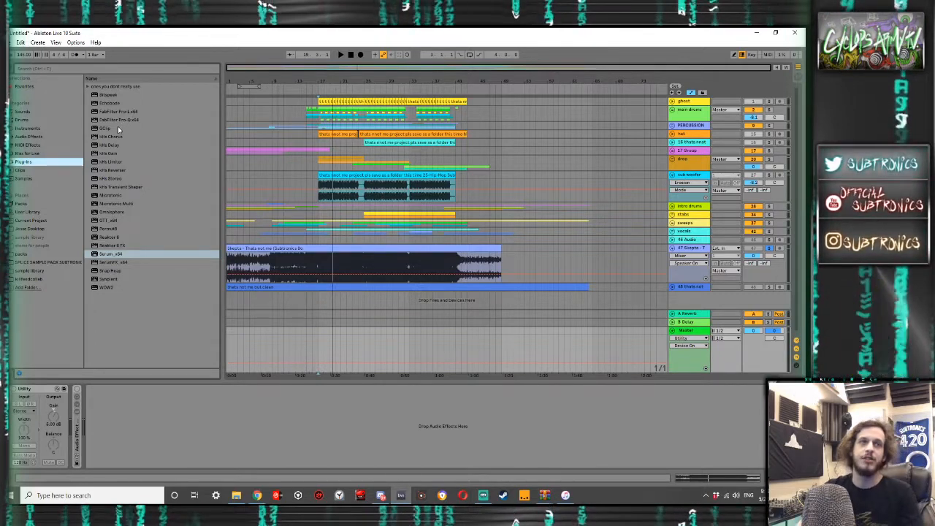
pyautogui.doubleClick(78, 428)
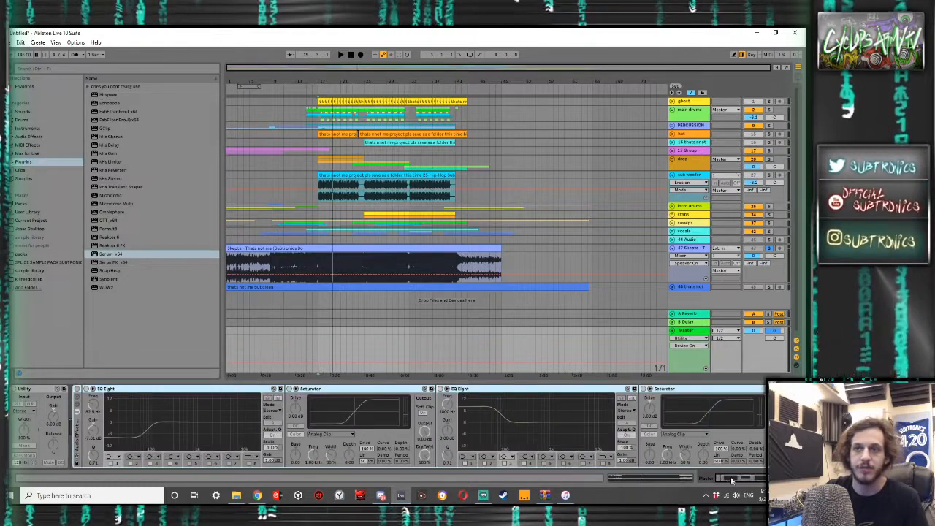
pyautogui.moveTo(732, 480); pyautogui.dragTo(746, 480)
pyautogui.moveTo(109, 128); pyautogui.dragTo(643, 354)
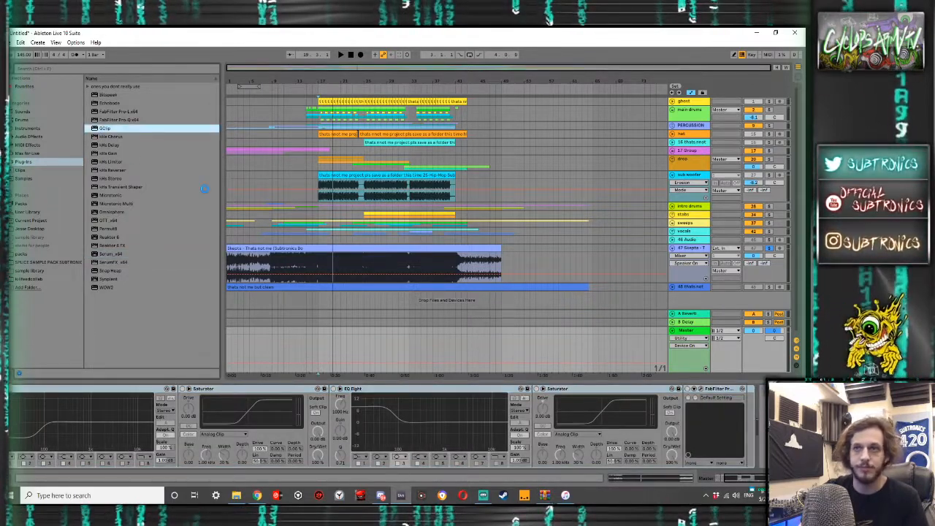
pyautogui.moveTo(638, 380); pyautogui.dragTo(724, 424)
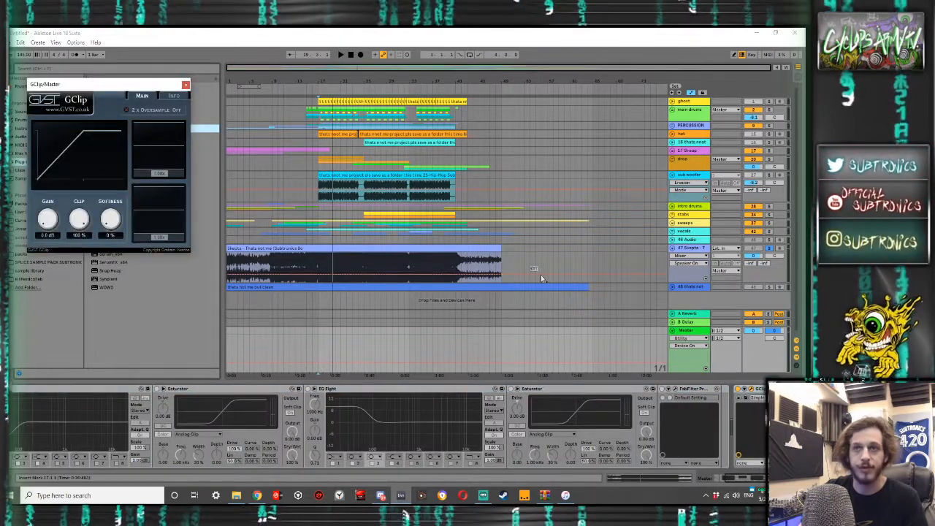
pyautogui.click(760, 389)
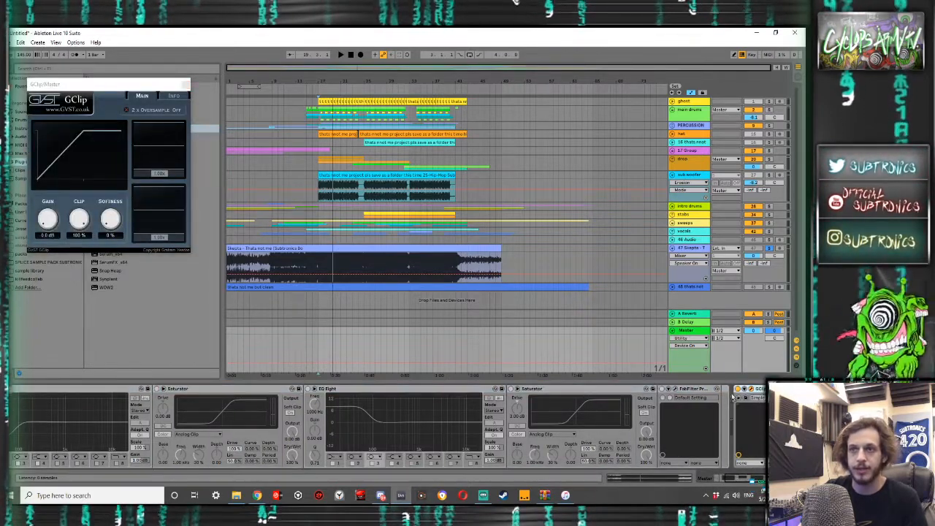
pyautogui.moveTo(760, 389); pyautogui.dragTo(723, 398)
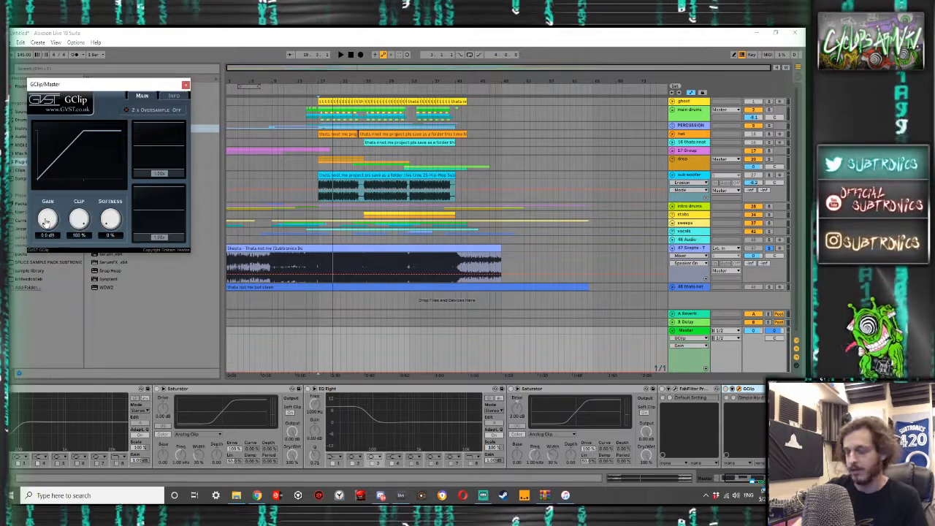
# - Try GClip gains of 3.5 dB and 1.5 dB with the Master rack on and the full mix playing from 17.1.1
pyautogui.moveTo(45, 223); pyautogui.dragTo(49, 210)
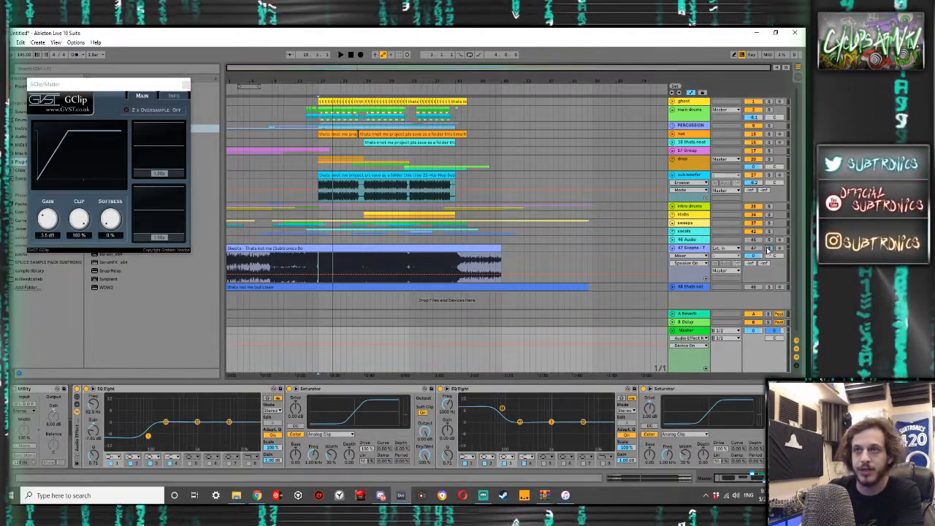
pyautogui.press('space')
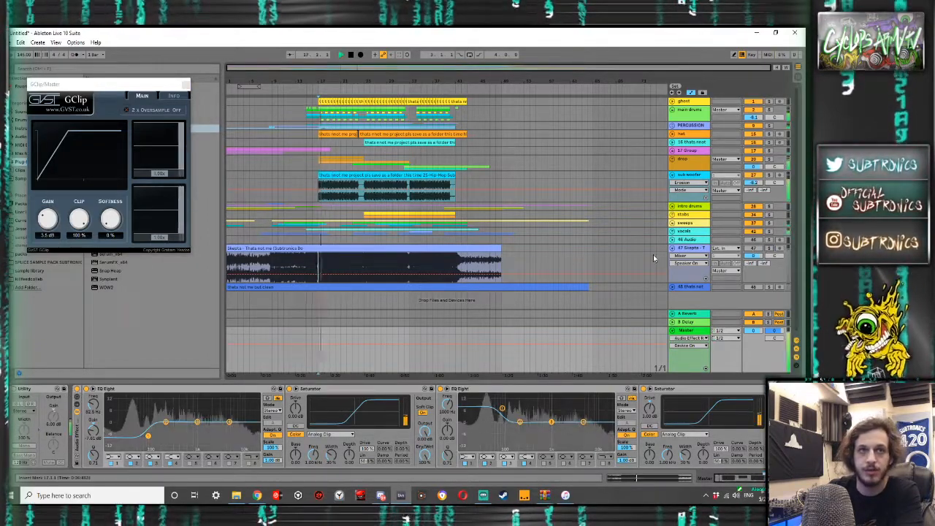
pyautogui.moveTo(52, 217); pyautogui.dragTo(50, 223)
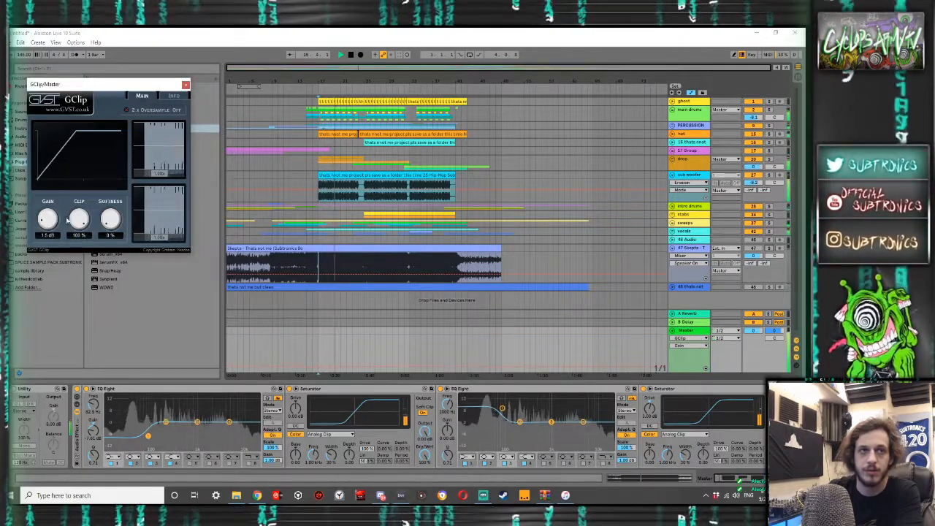
# - Boost band 4 slightly around 4.28 kHz in the rack's second EQ Eight and lower GClip's gain
pyautogui.moveTo(552, 421); pyautogui.dragTo(581, 420)
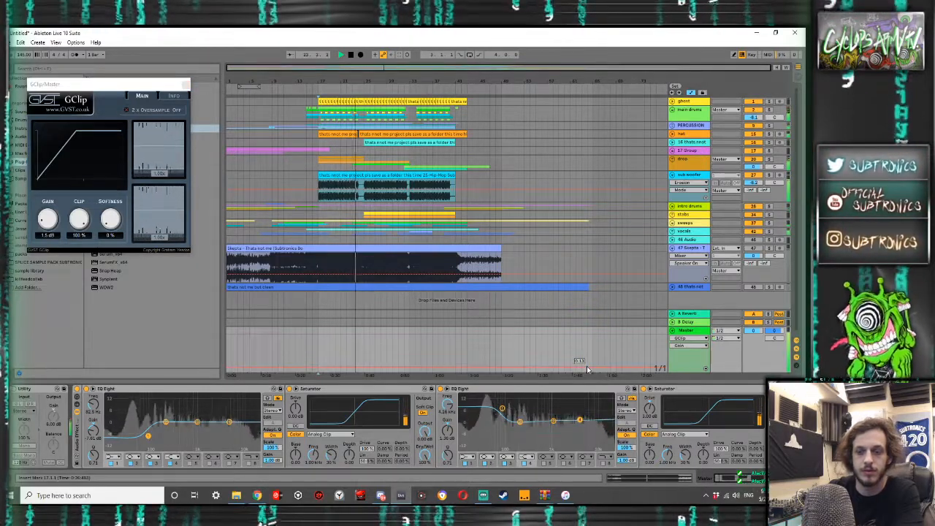
pyautogui.moveTo(47, 218); pyautogui.dragTo(47, 242)
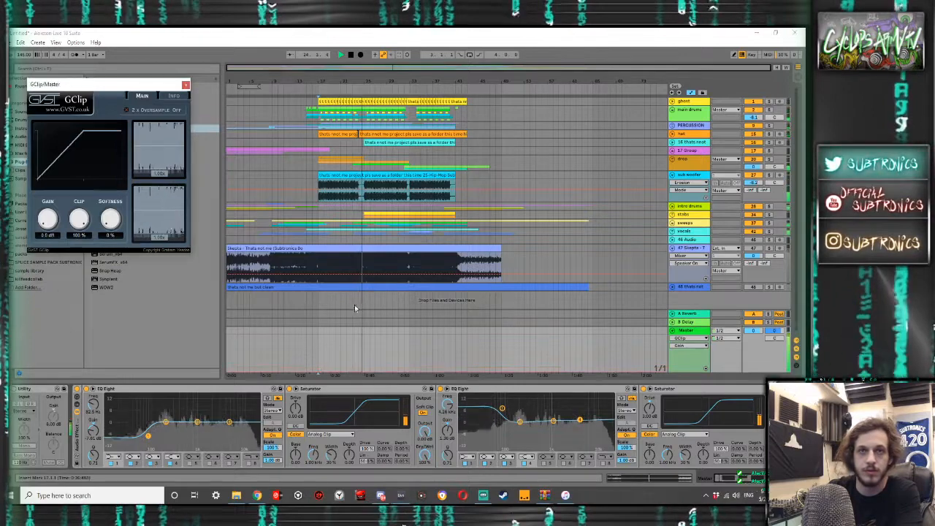
# - Replay the full mix from 17.1.1 and adjust the second EQ Eight's output gain
pyautogui.press('space')
pyautogui.press('space')
pyautogui.hscroll(5, 734, 404)
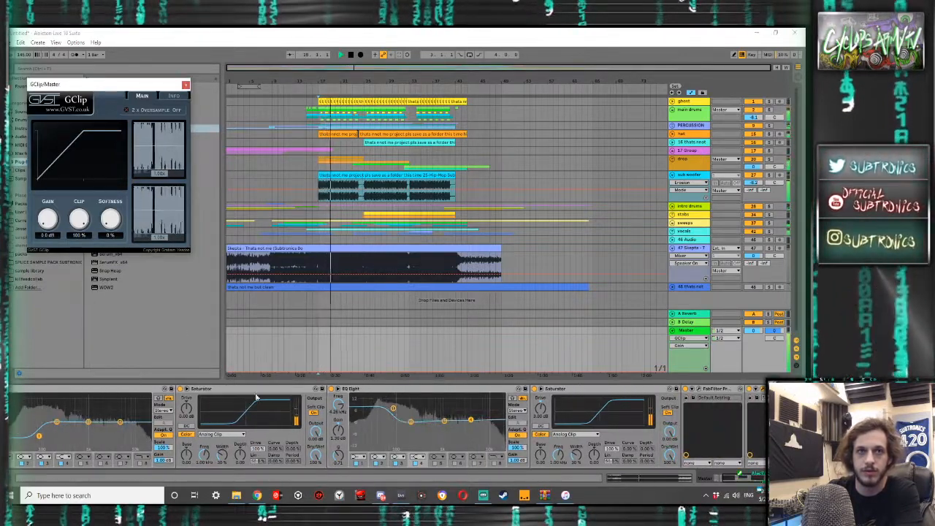
pyautogui.click(515, 468)
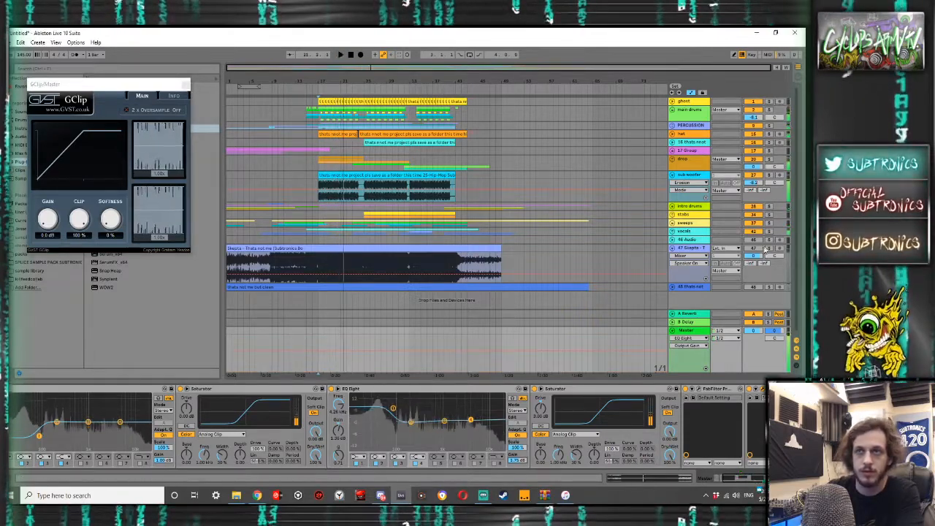
# - Switch the Master effect rack off and play the soloed Skepta bounce from 17.1.1 for comparison
pyautogui.press('space')
pyautogui.hscroll(-2, 122, 410)
pyautogui.hscroll(-2, 122, 410)
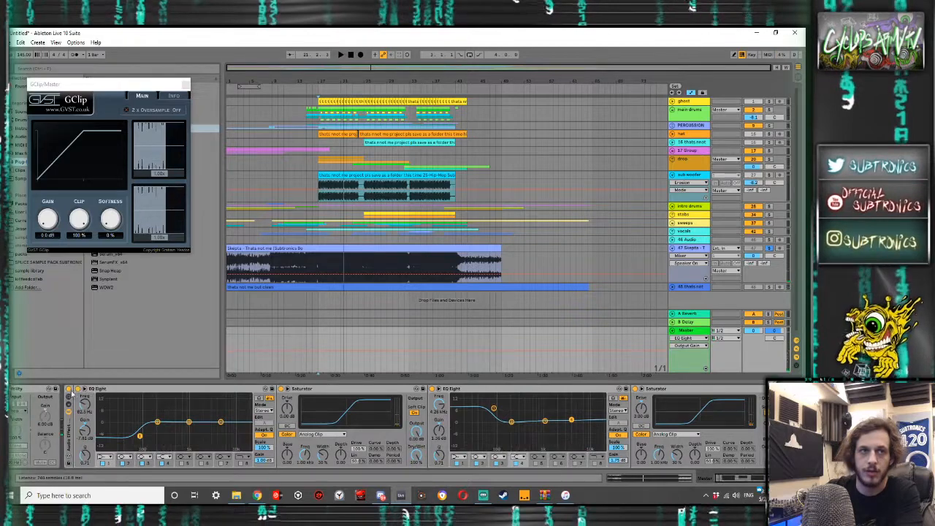
pyautogui.click(70, 391)
pyautogui.press('space')
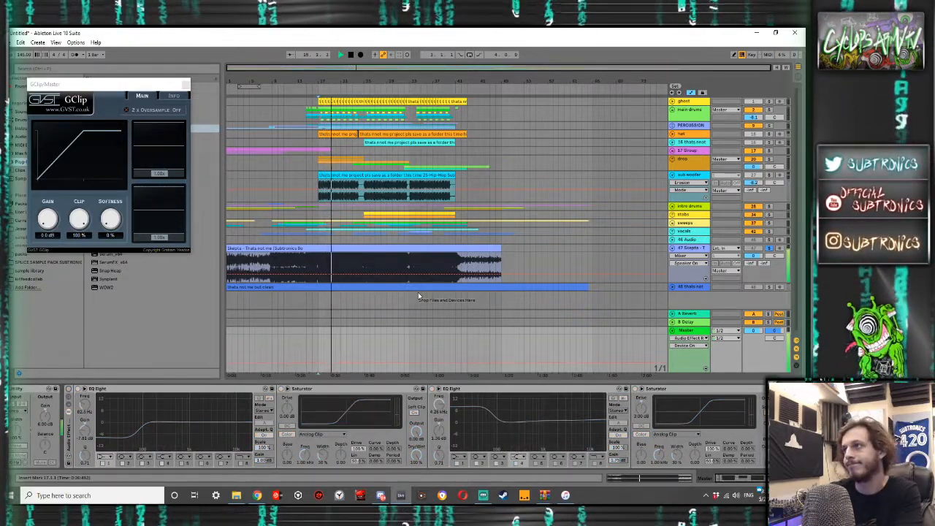
pyautogui.press('space')
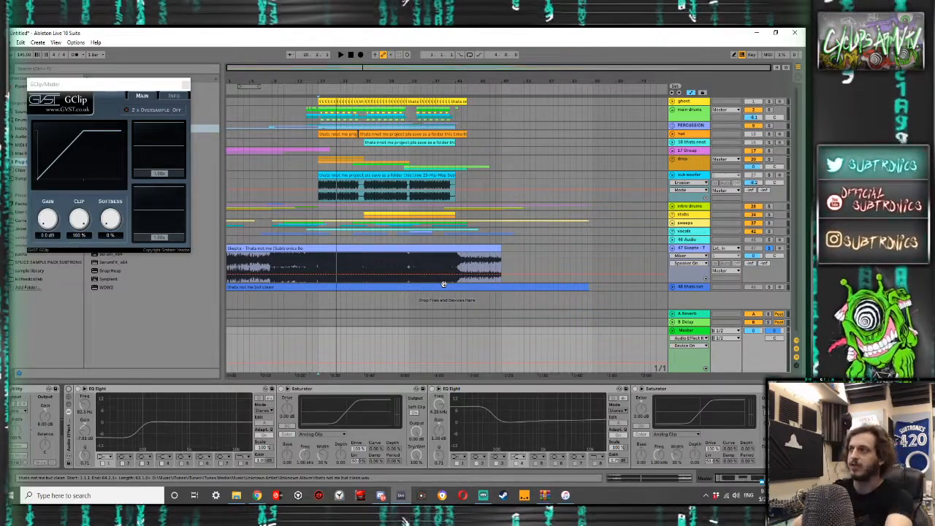
# - Replay the soloed Skepta bounce from 17.1.1 and show the clip's sample waveform
pyautogui.moveTo(314, 260); pyautogui.dragTo(355, 264)
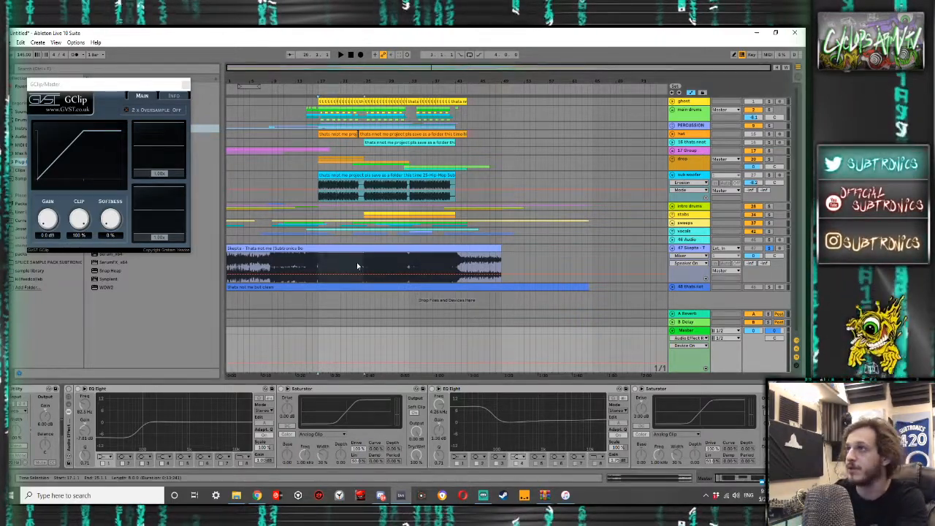
pyautogui.click(319, 261)
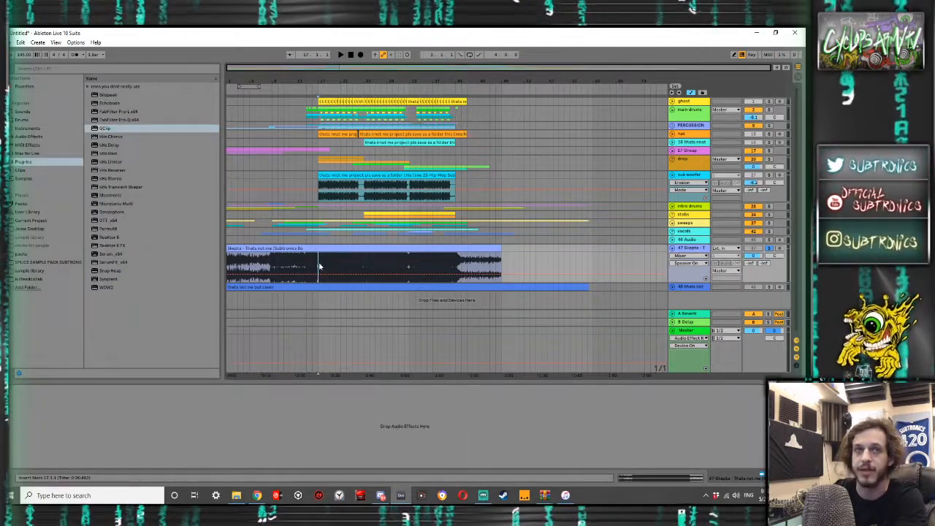
pyautogui.press('space')
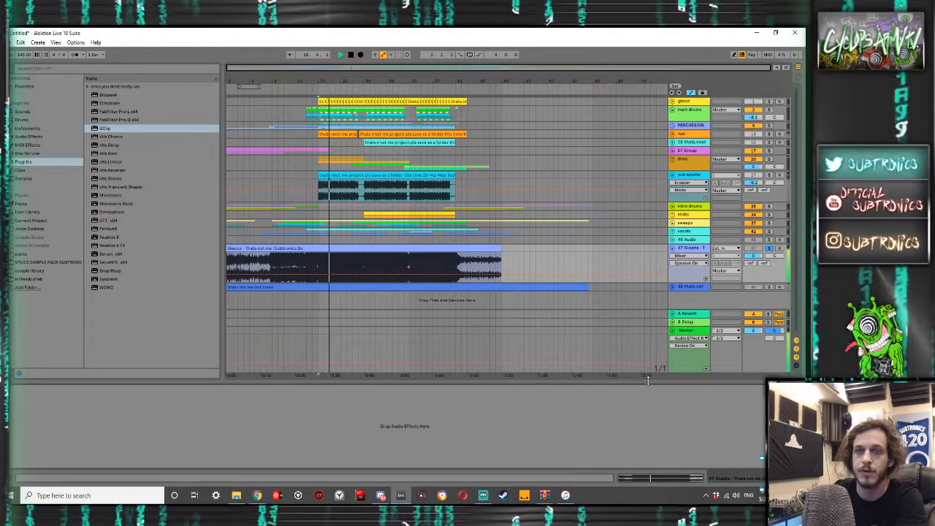
pyautogui.hotkey('shift', 'Tab')
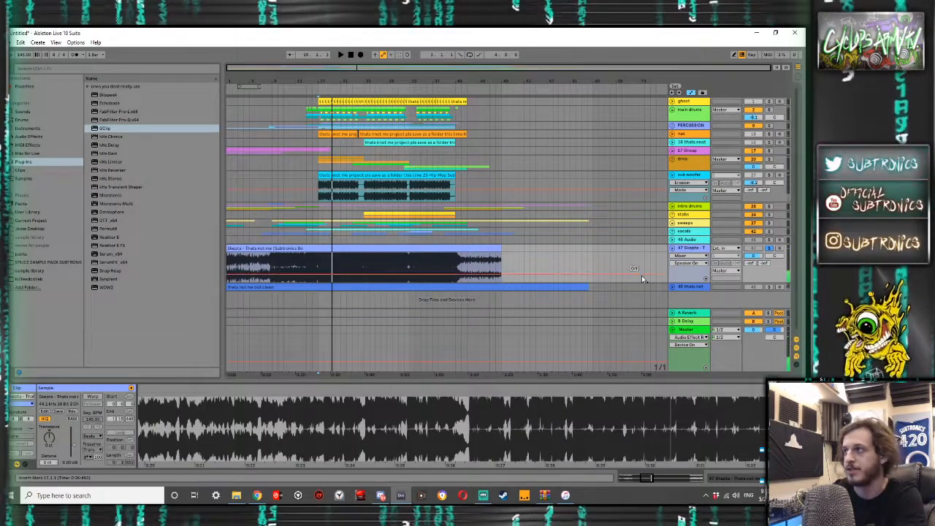